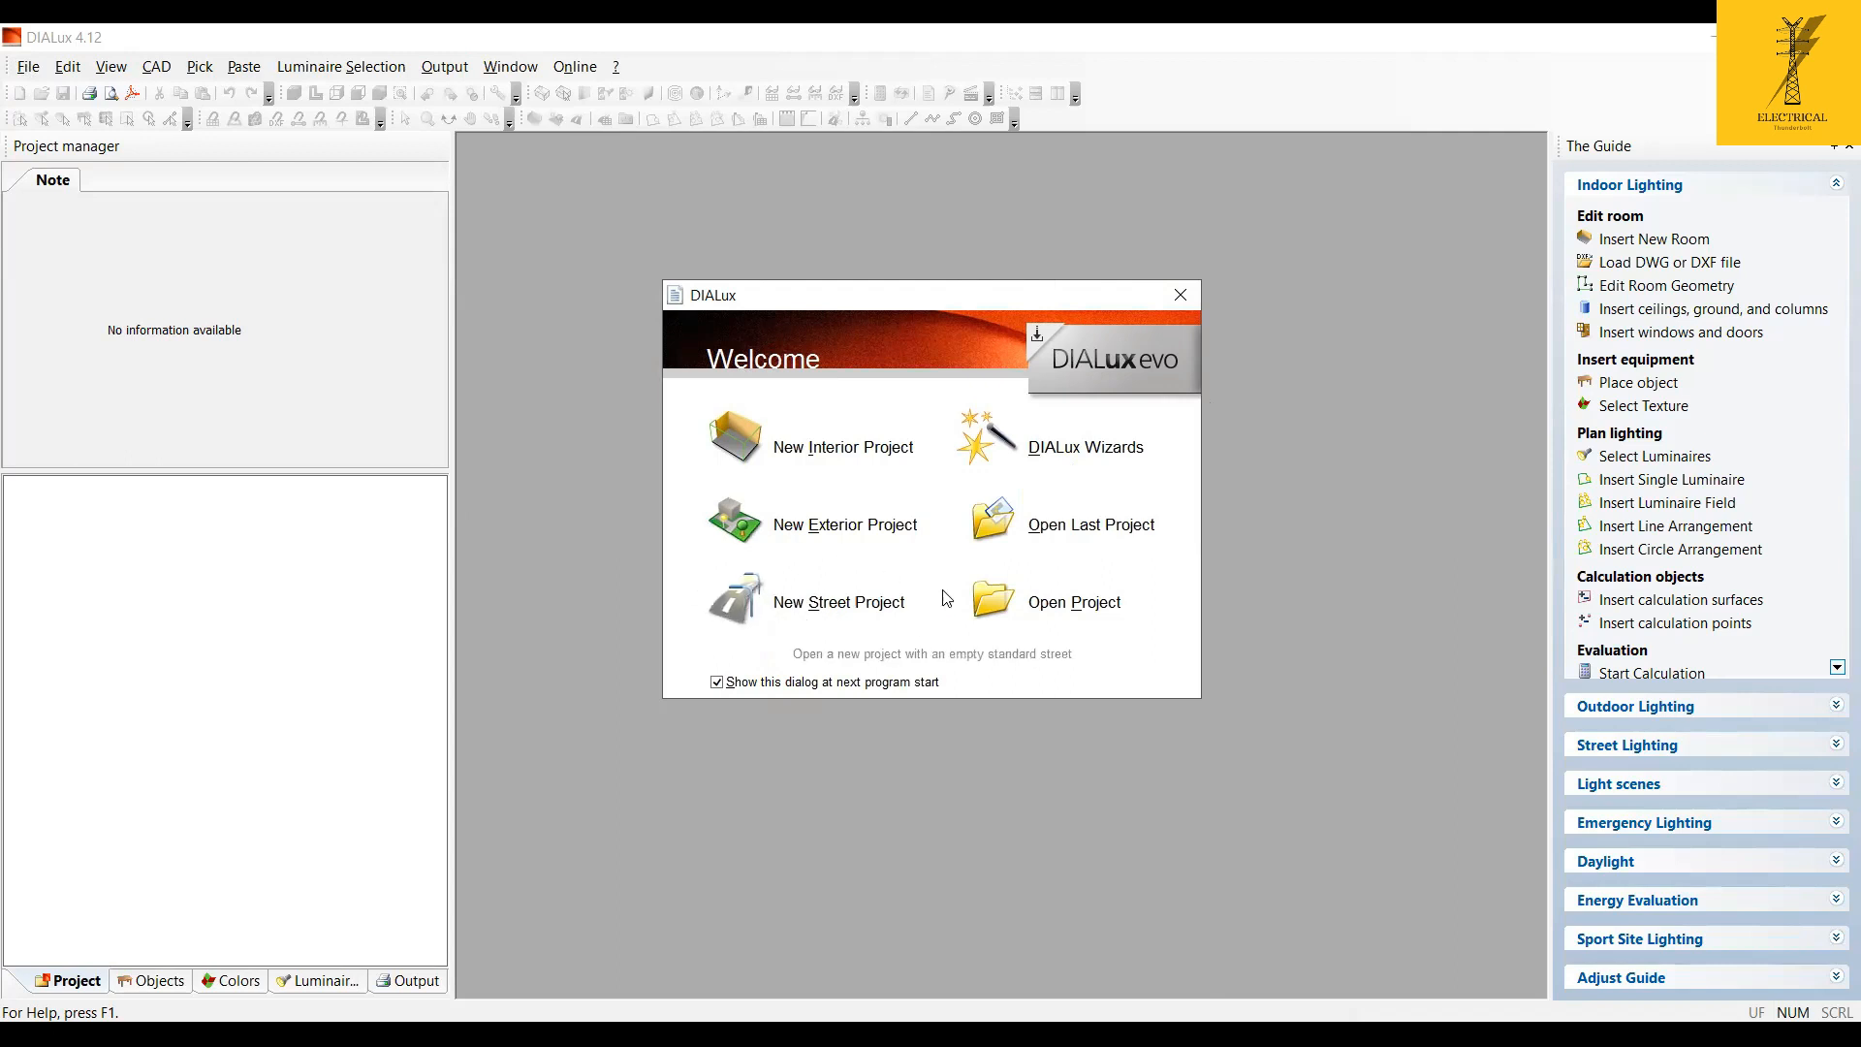
Create a new interior project.
left_click(857, 460)
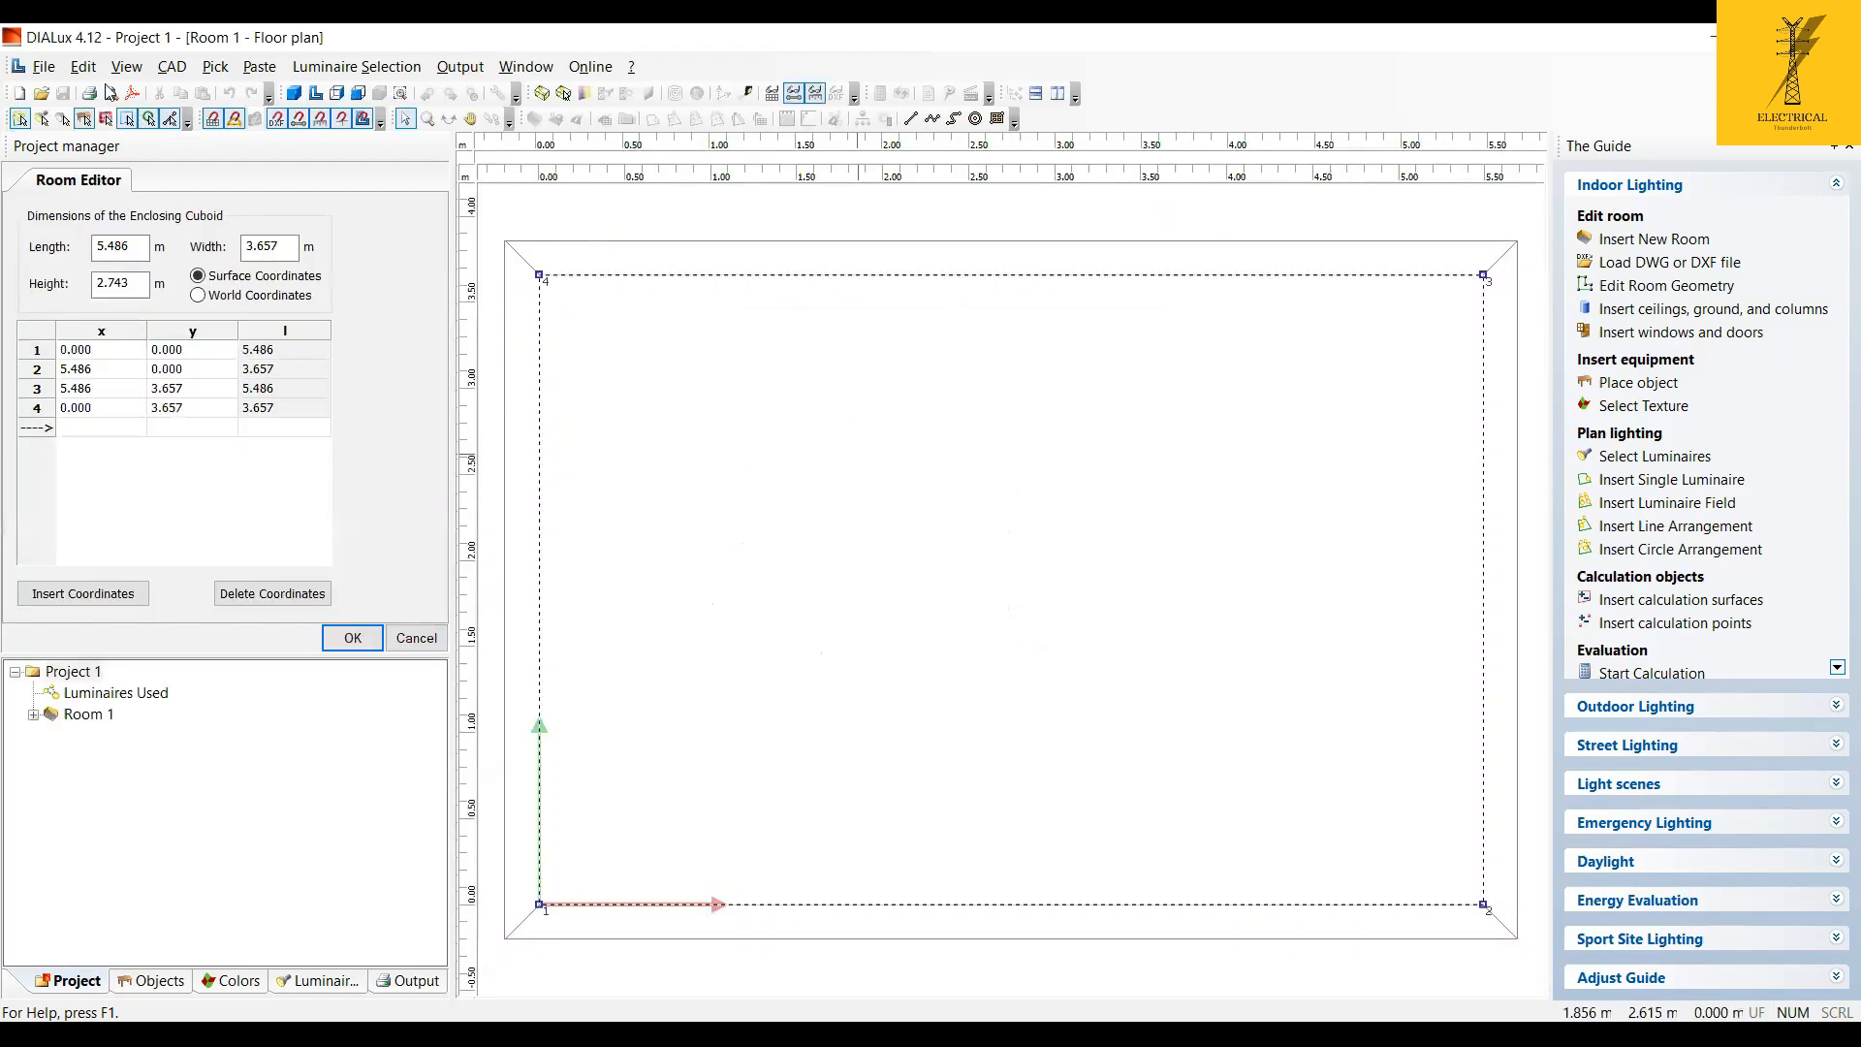
left_click(49, 71)
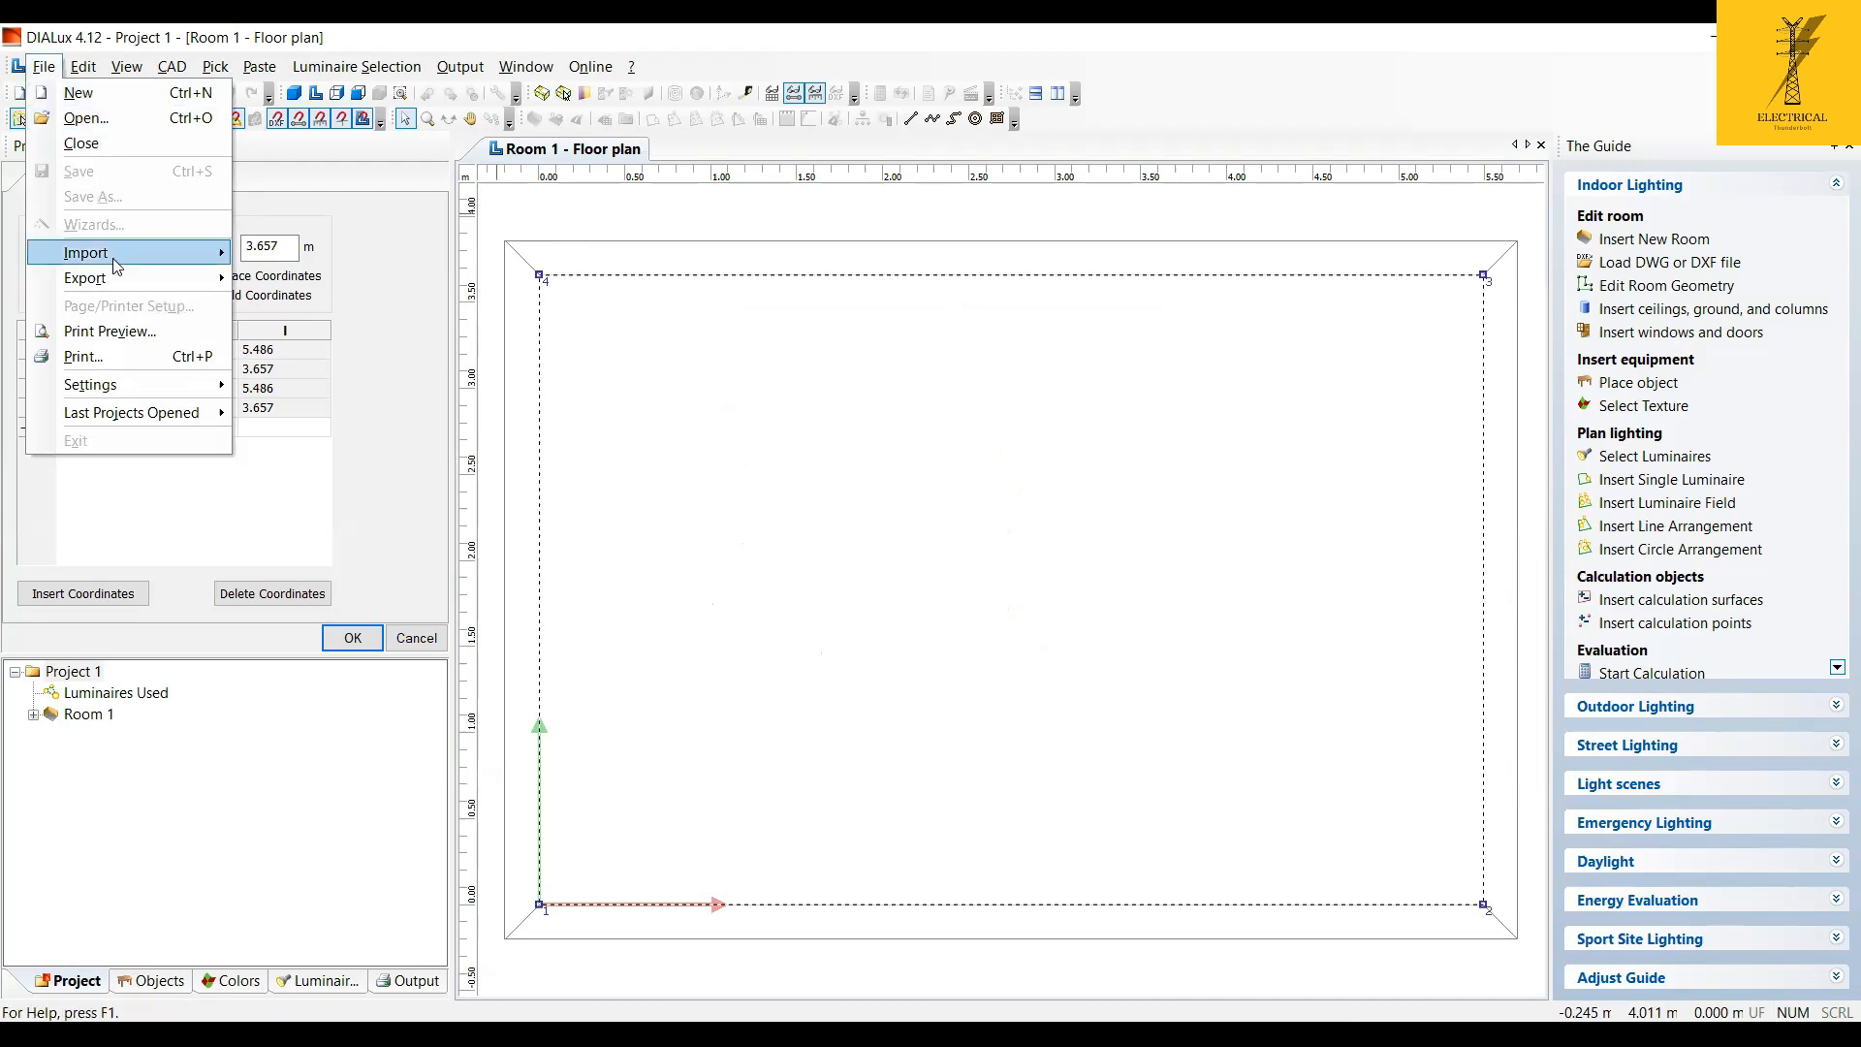
mouse_move(147, 263)
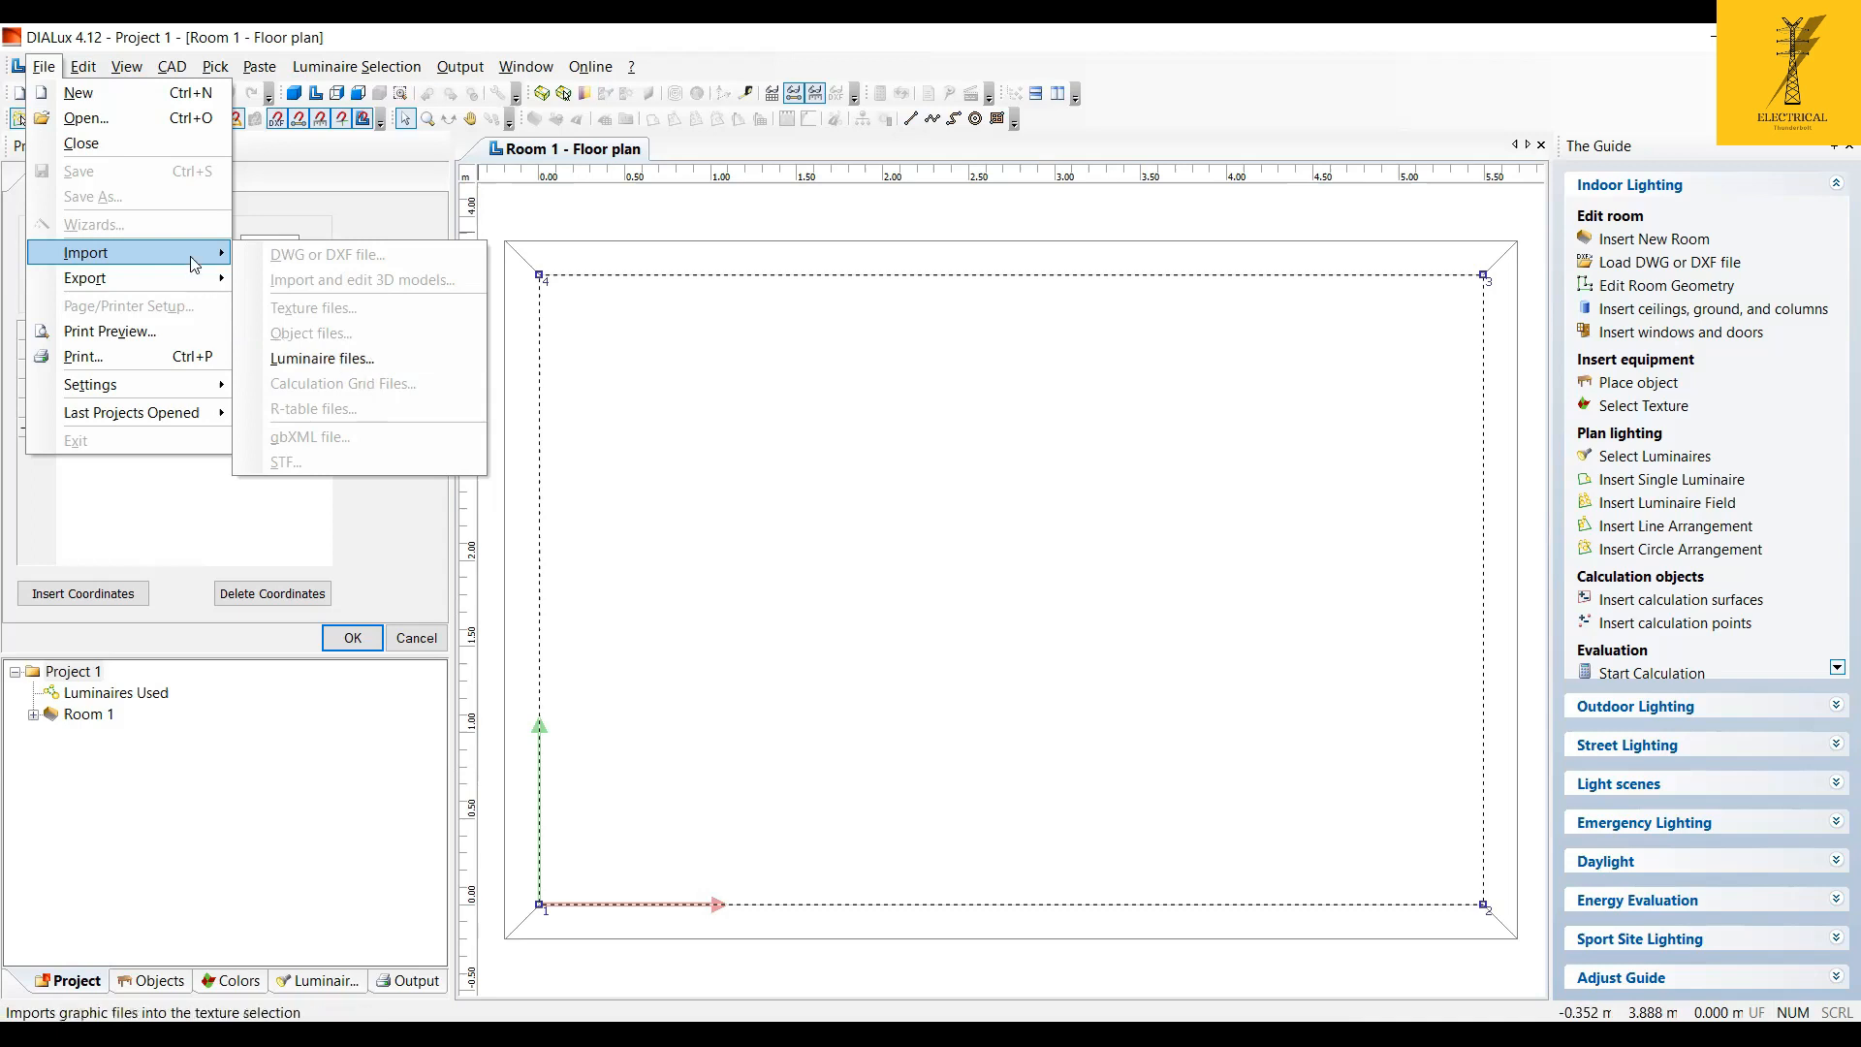
mouse_move(202, 283)
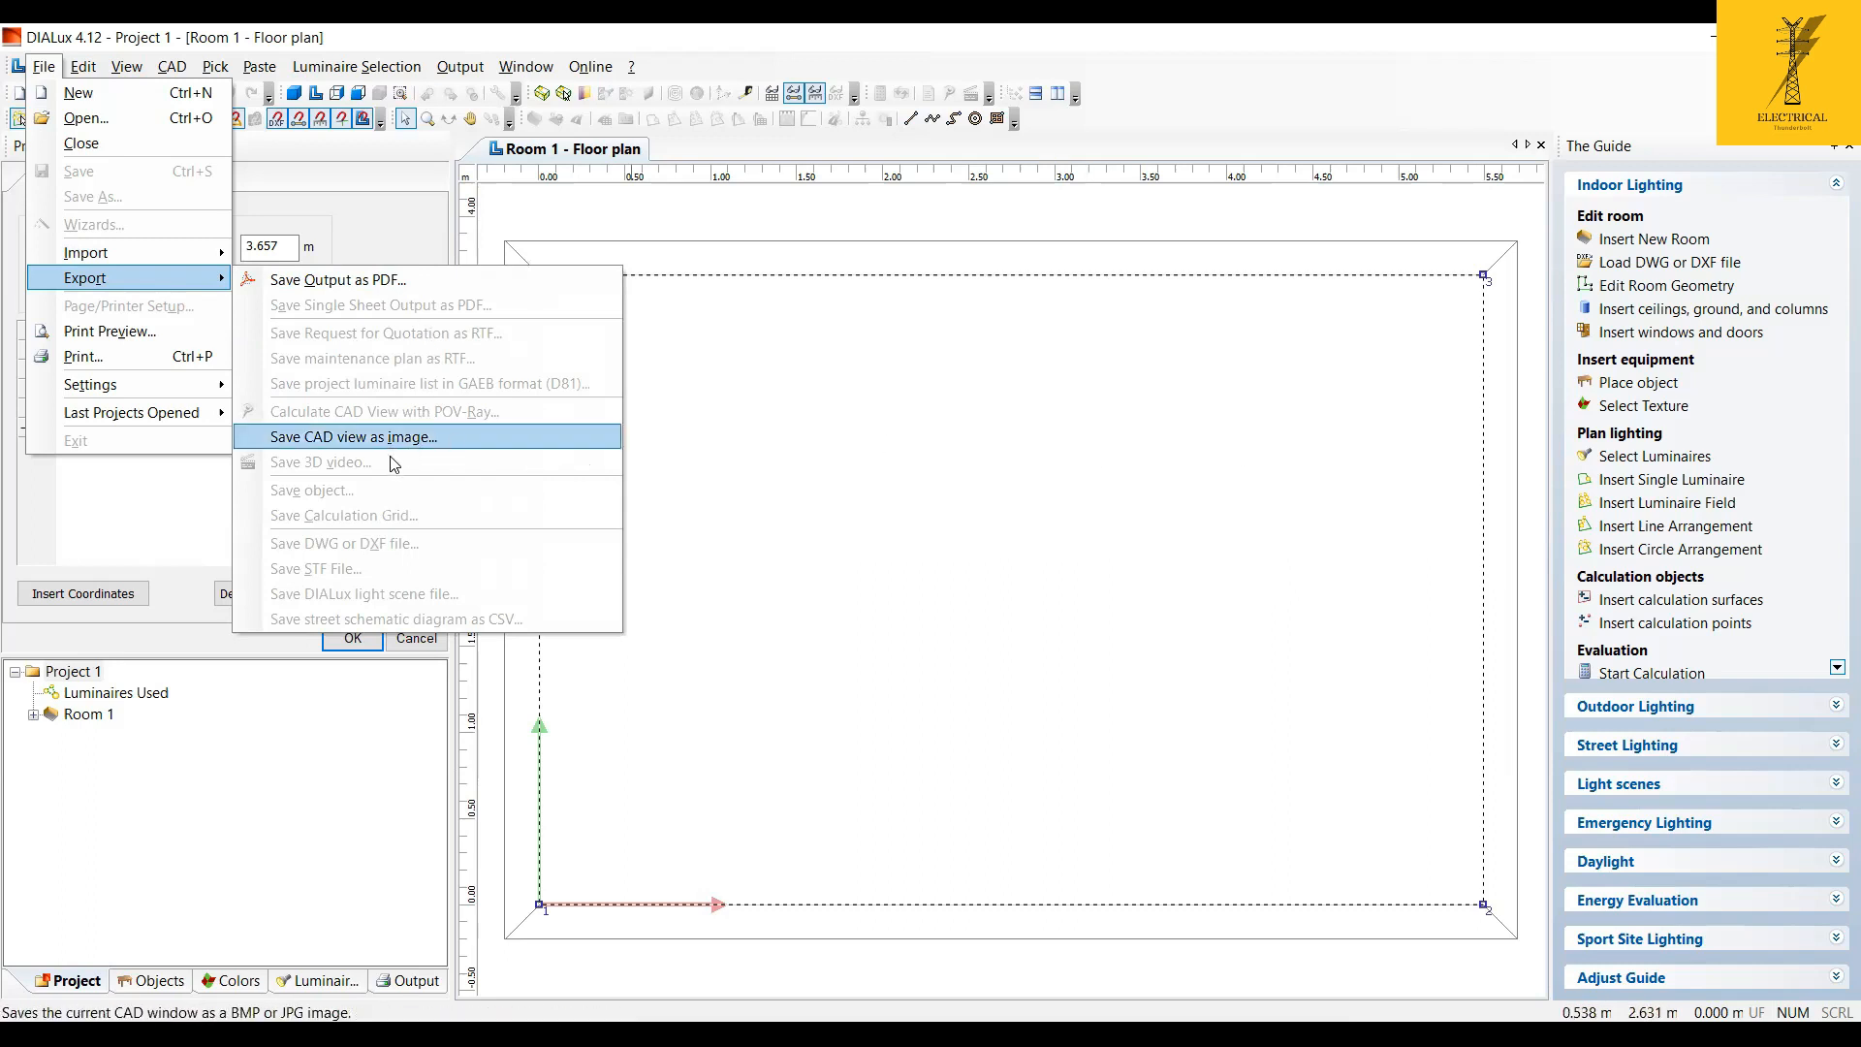
left_click(98, 68)
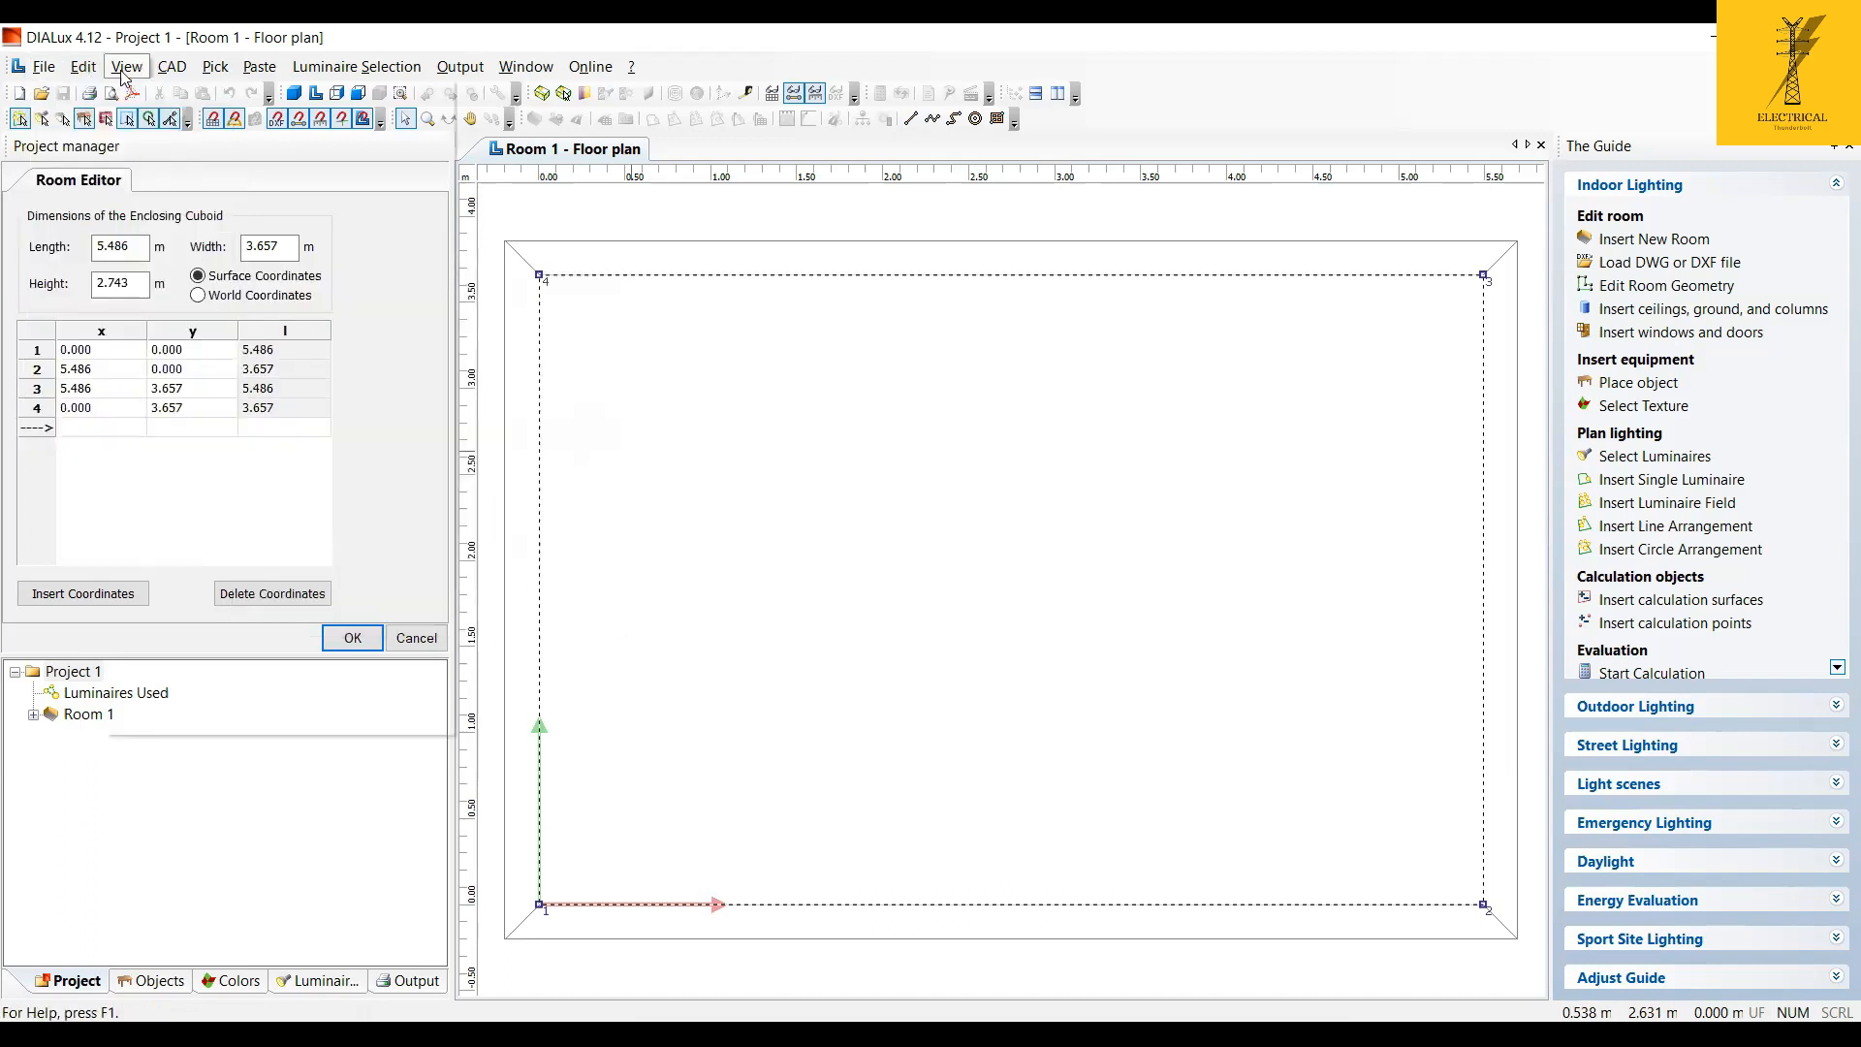
left_click(126, 66)
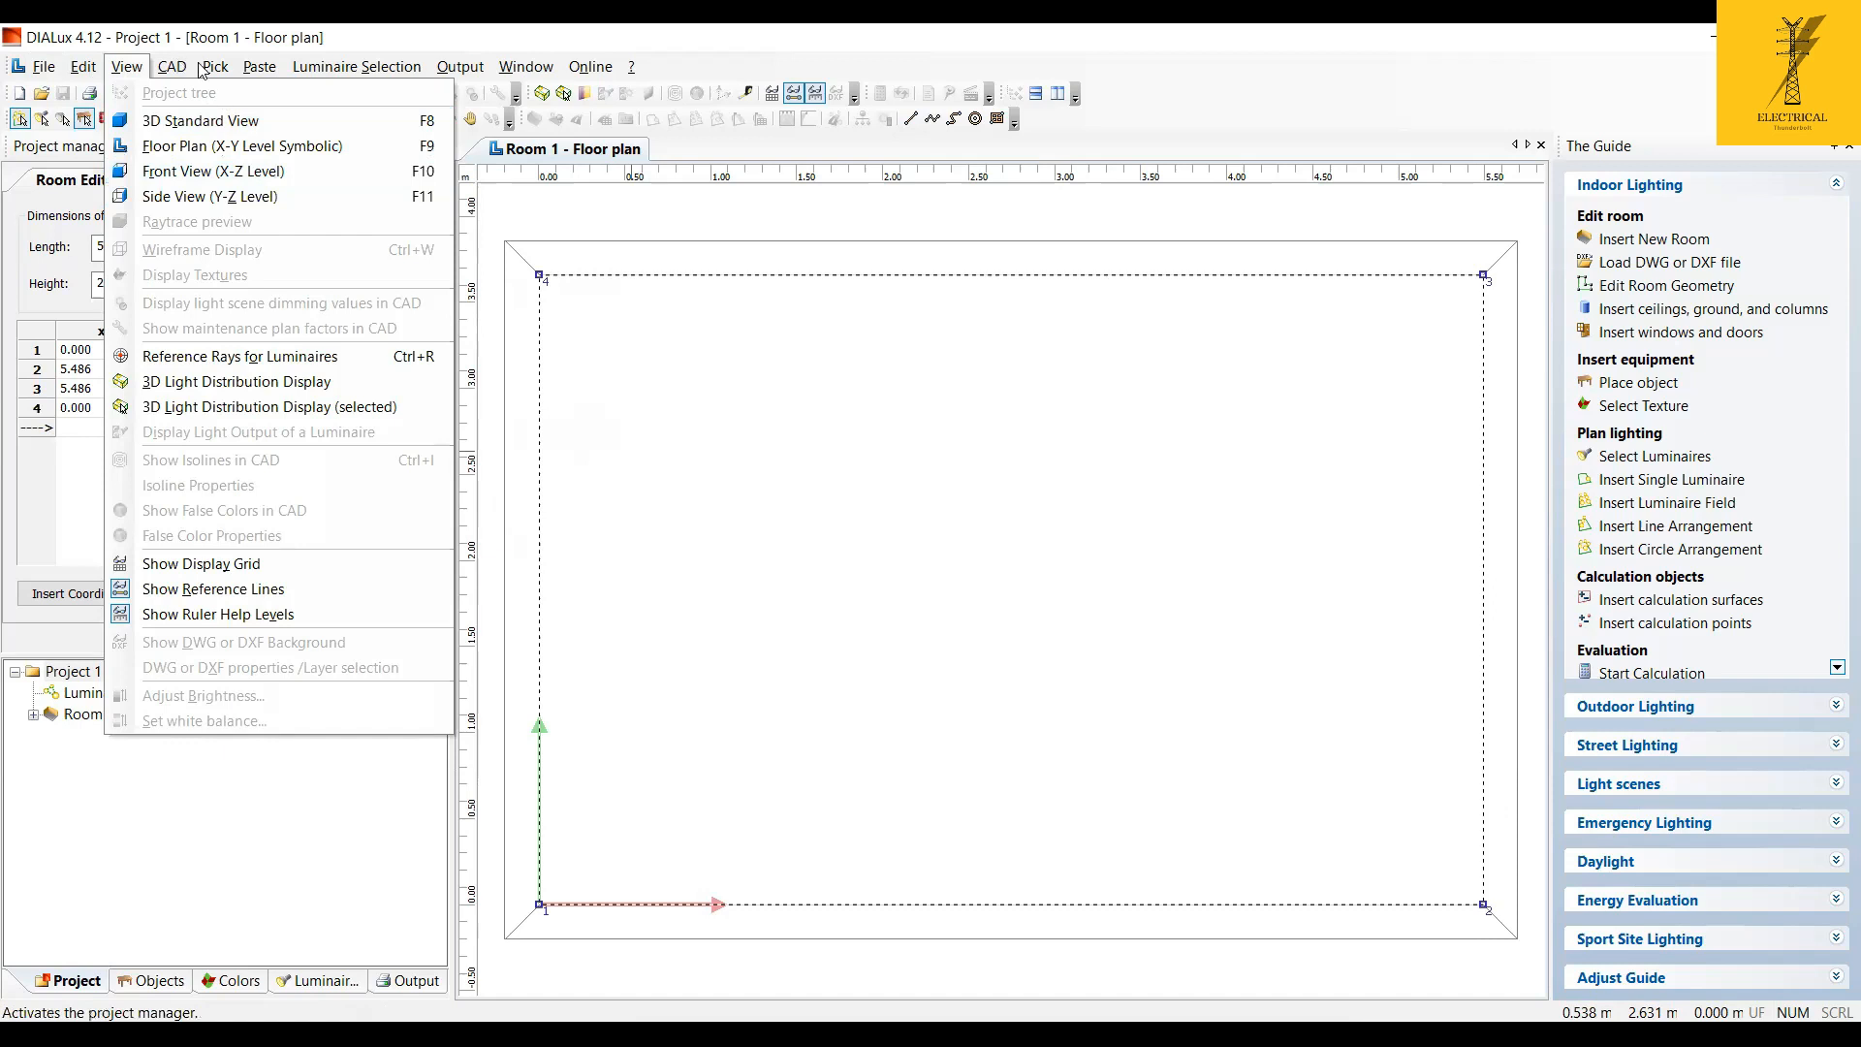
mouse_move(215, 67)
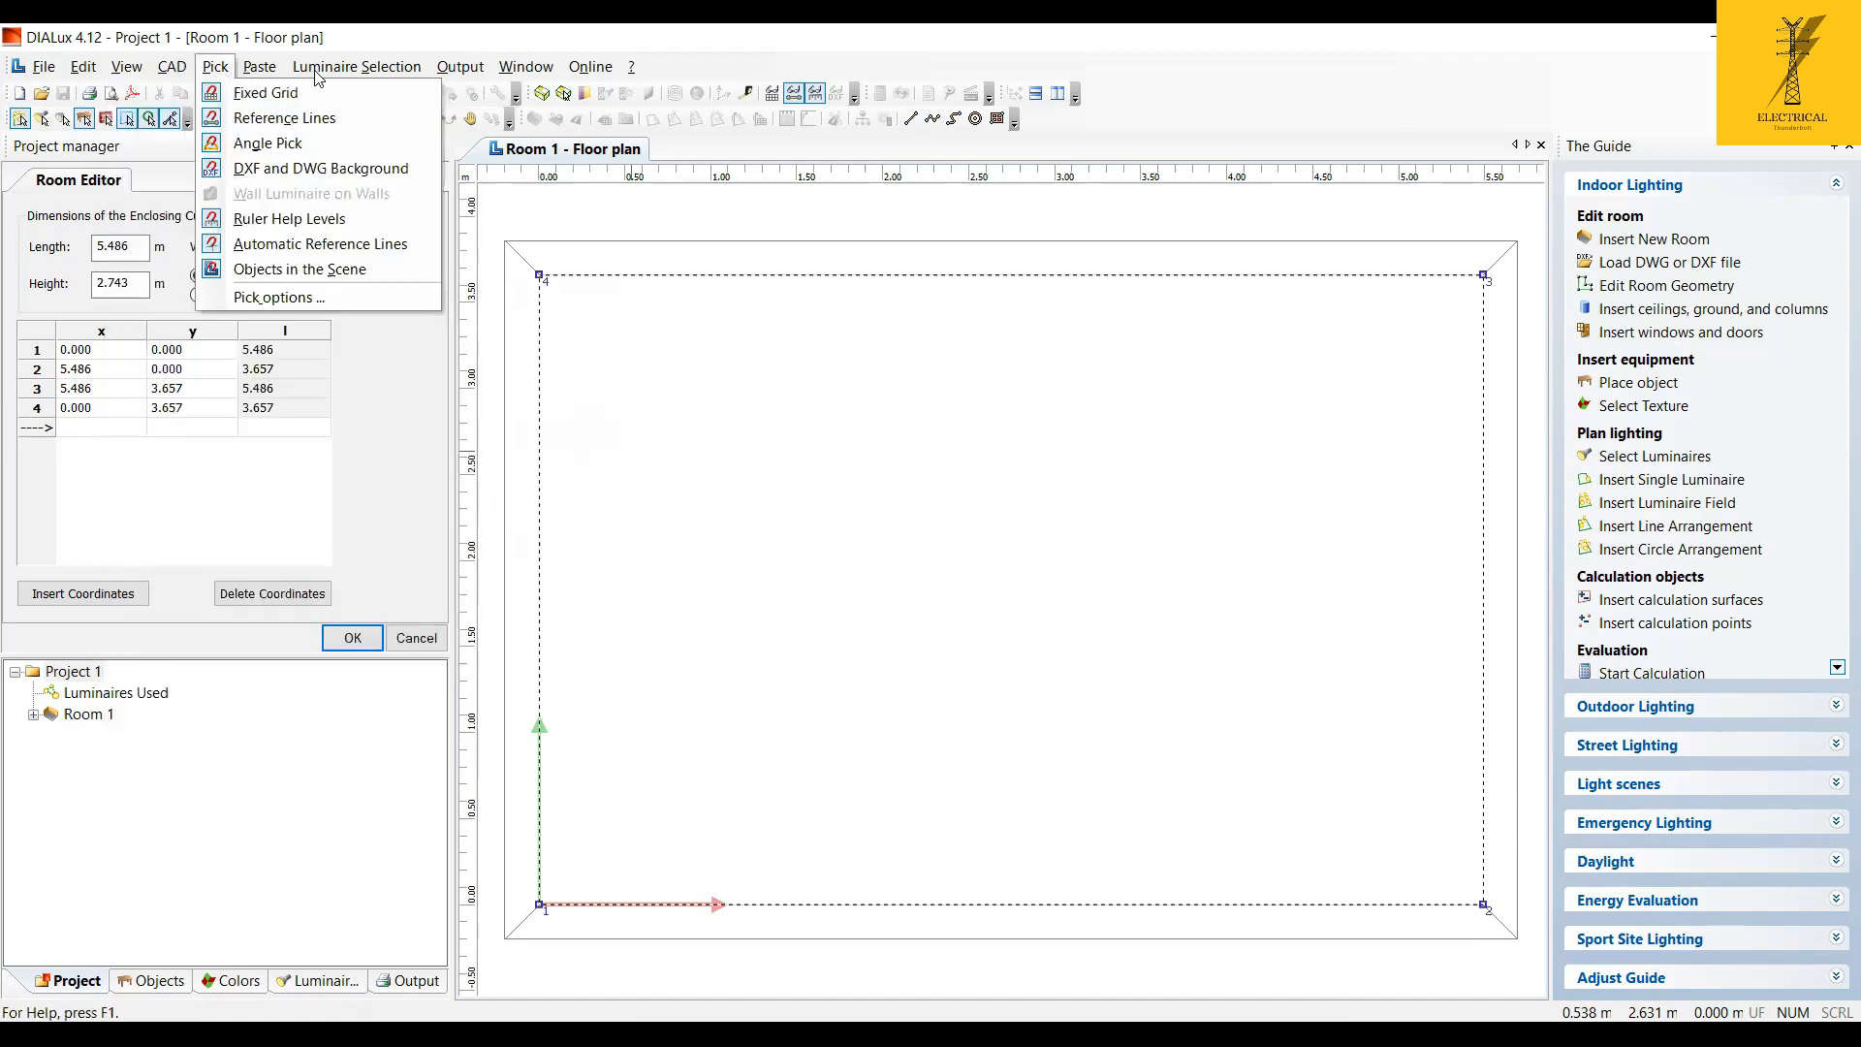
mouse_move(388, 70)
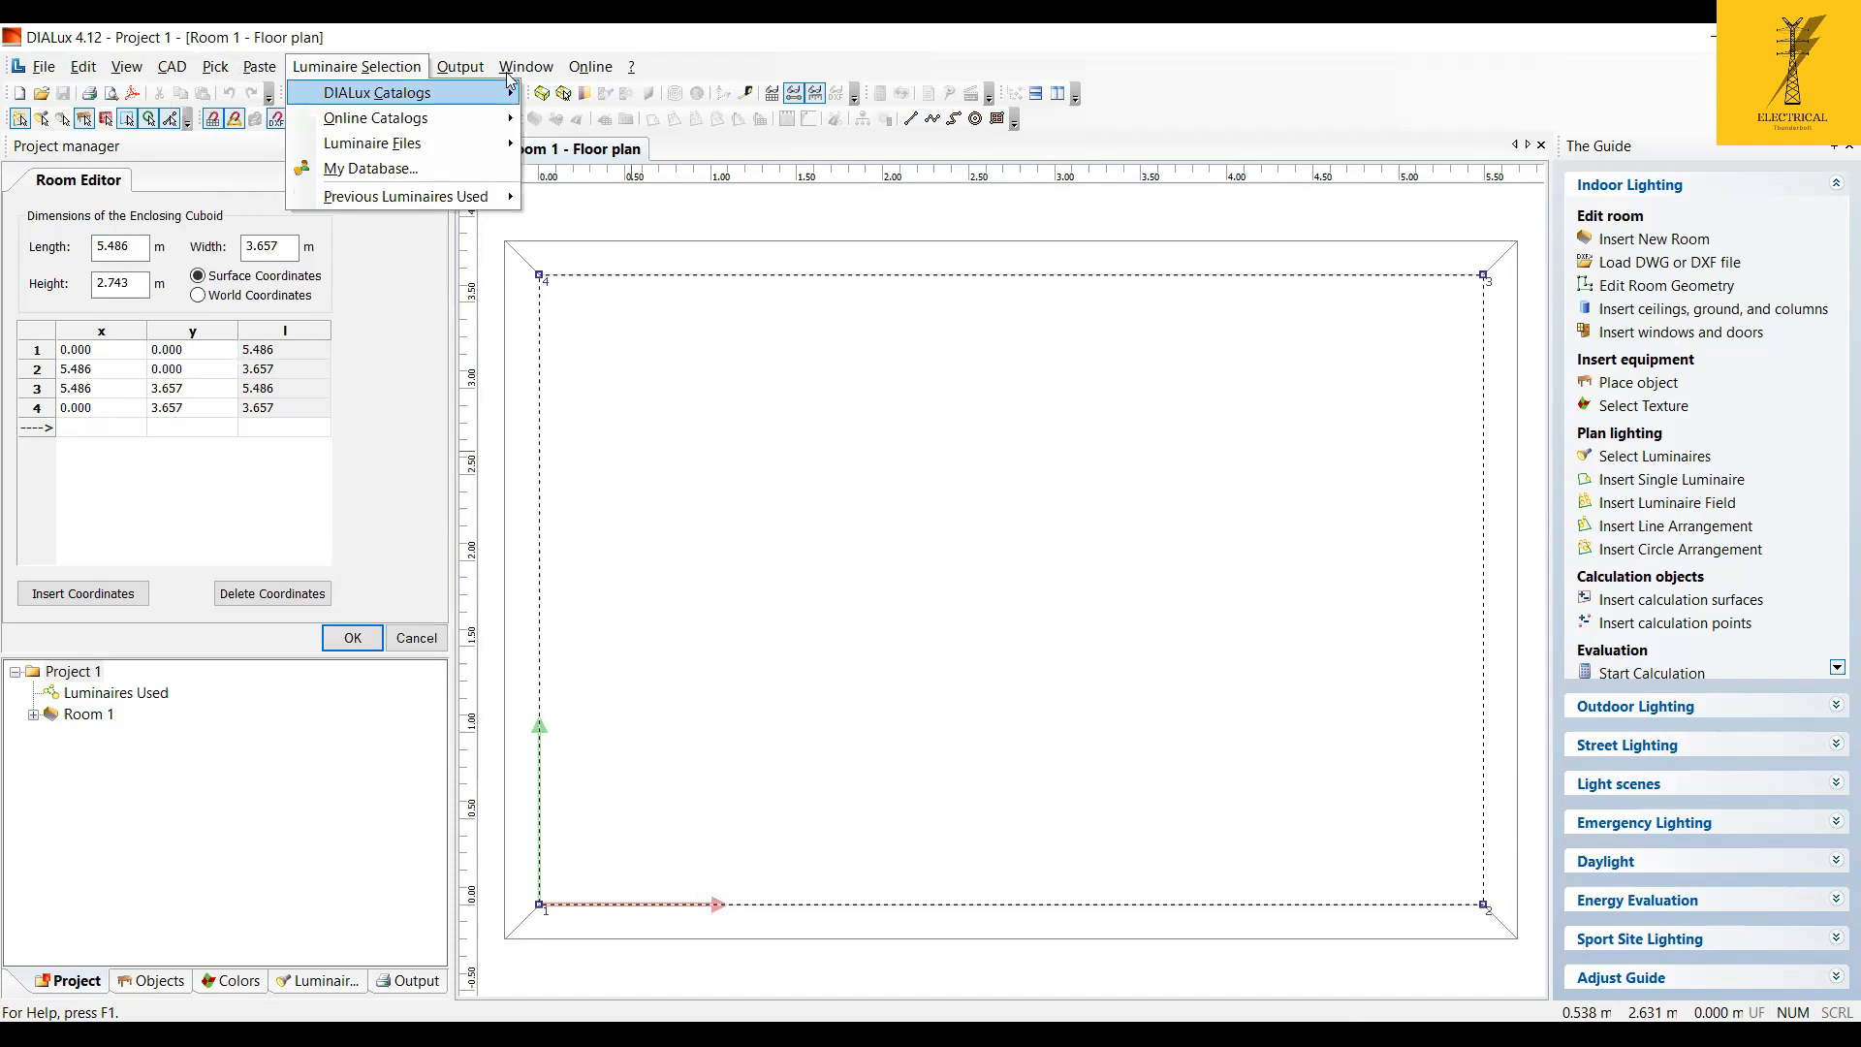
mouse_move(512, 77)
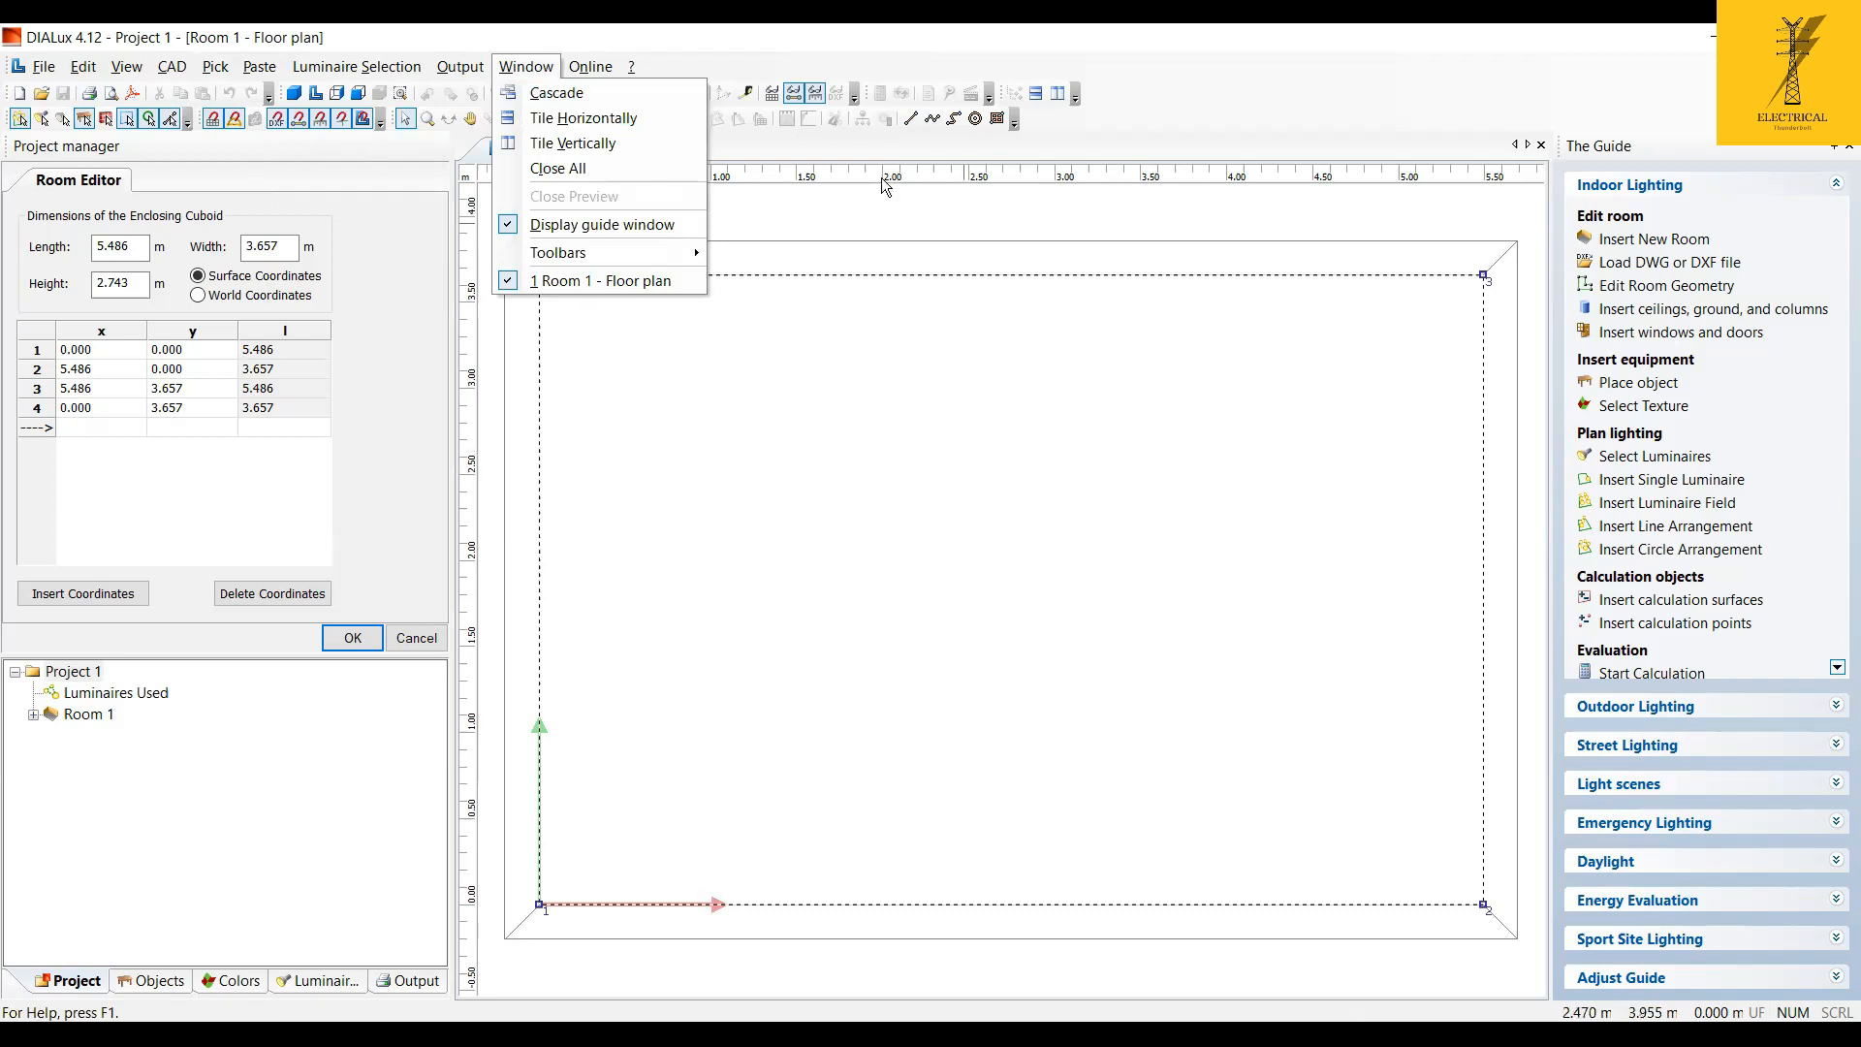
left_click(1539, 220)
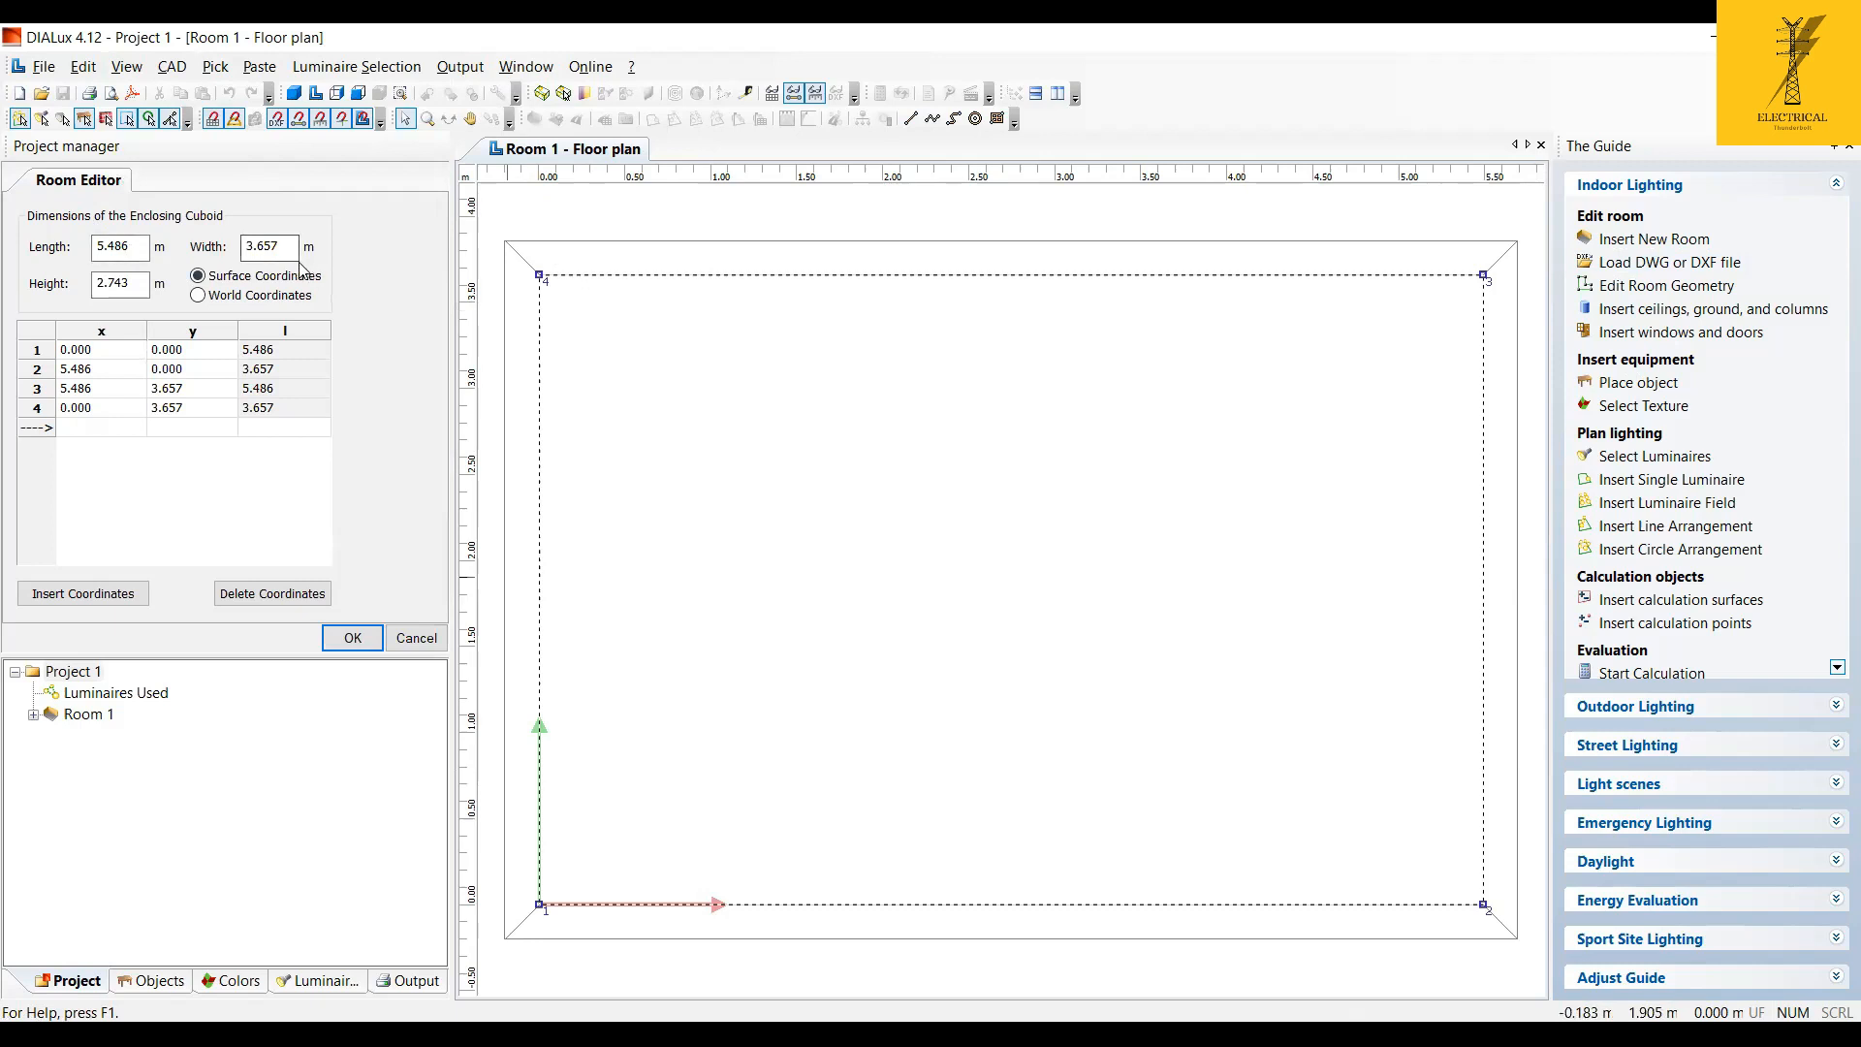
Set the room's length to 5 m and its width to 3 m, and accept the room geometry.
left_click_drag(133, 248, 59, 255)
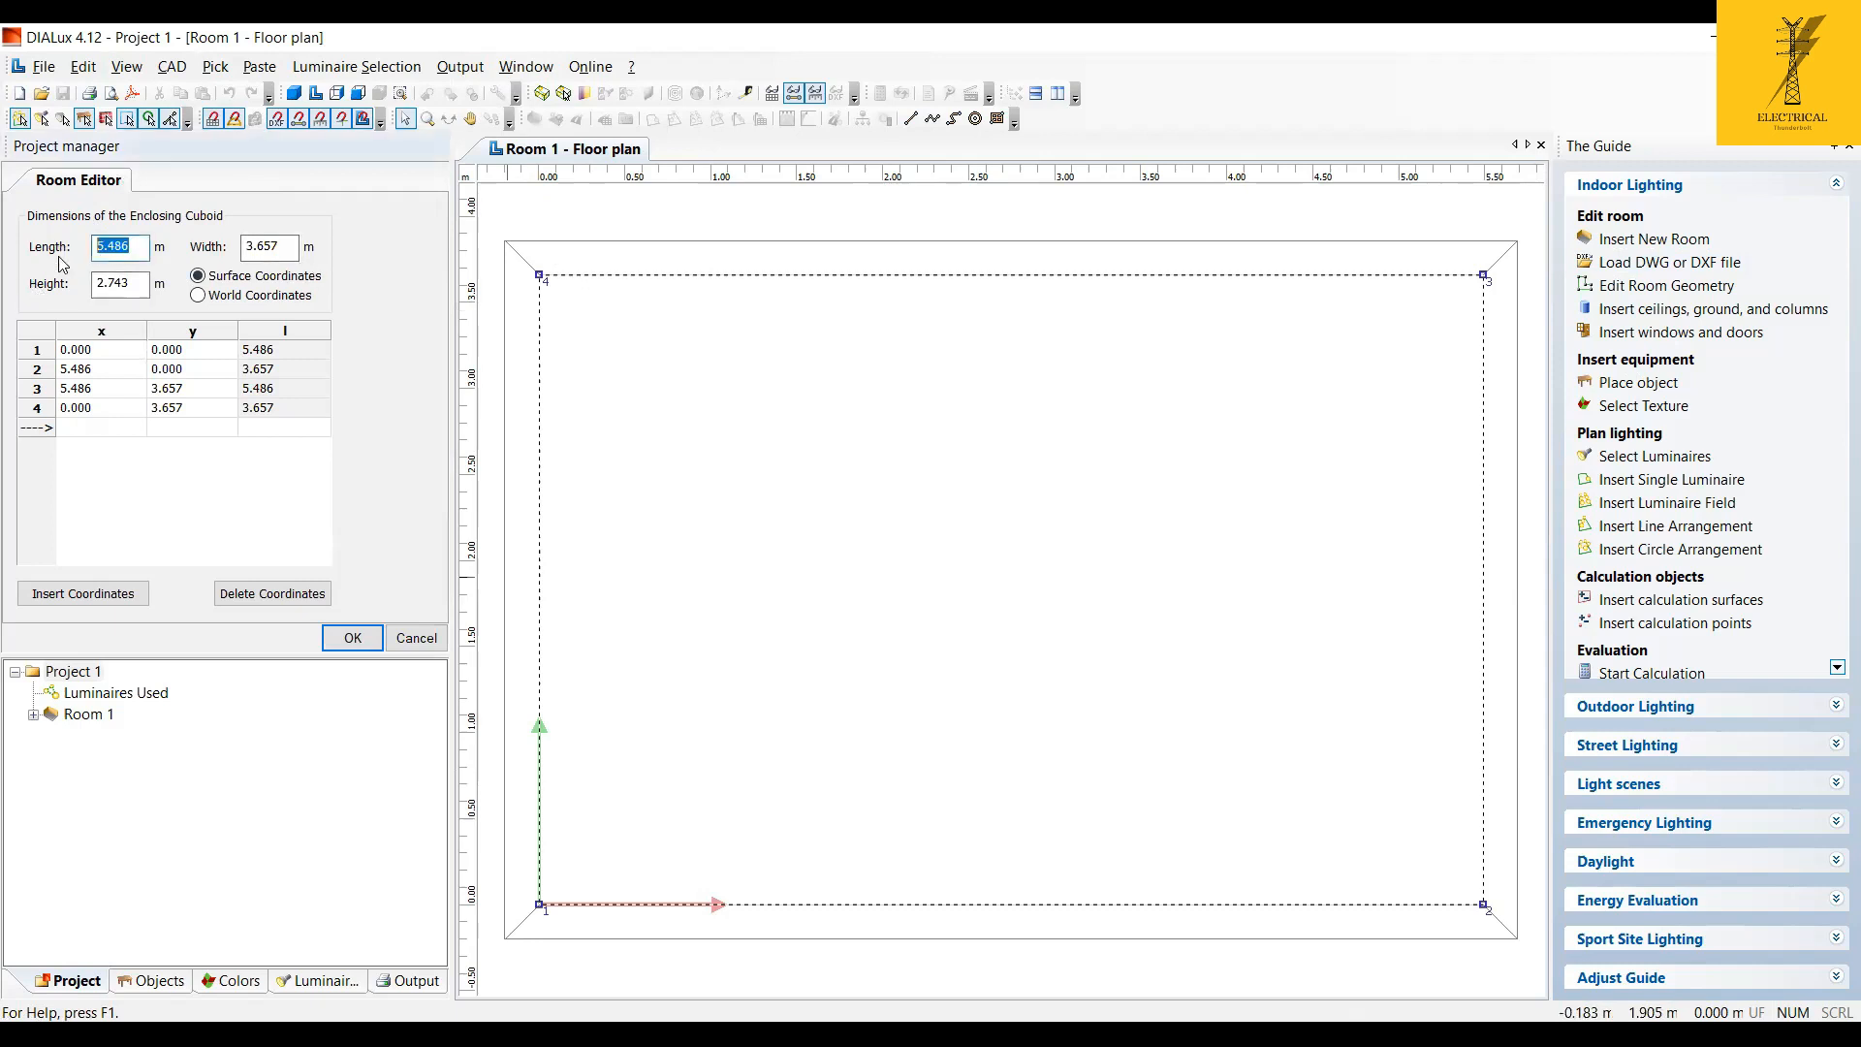
type("5")
left_click_drag(281, 246, 237, 252)
type("5")
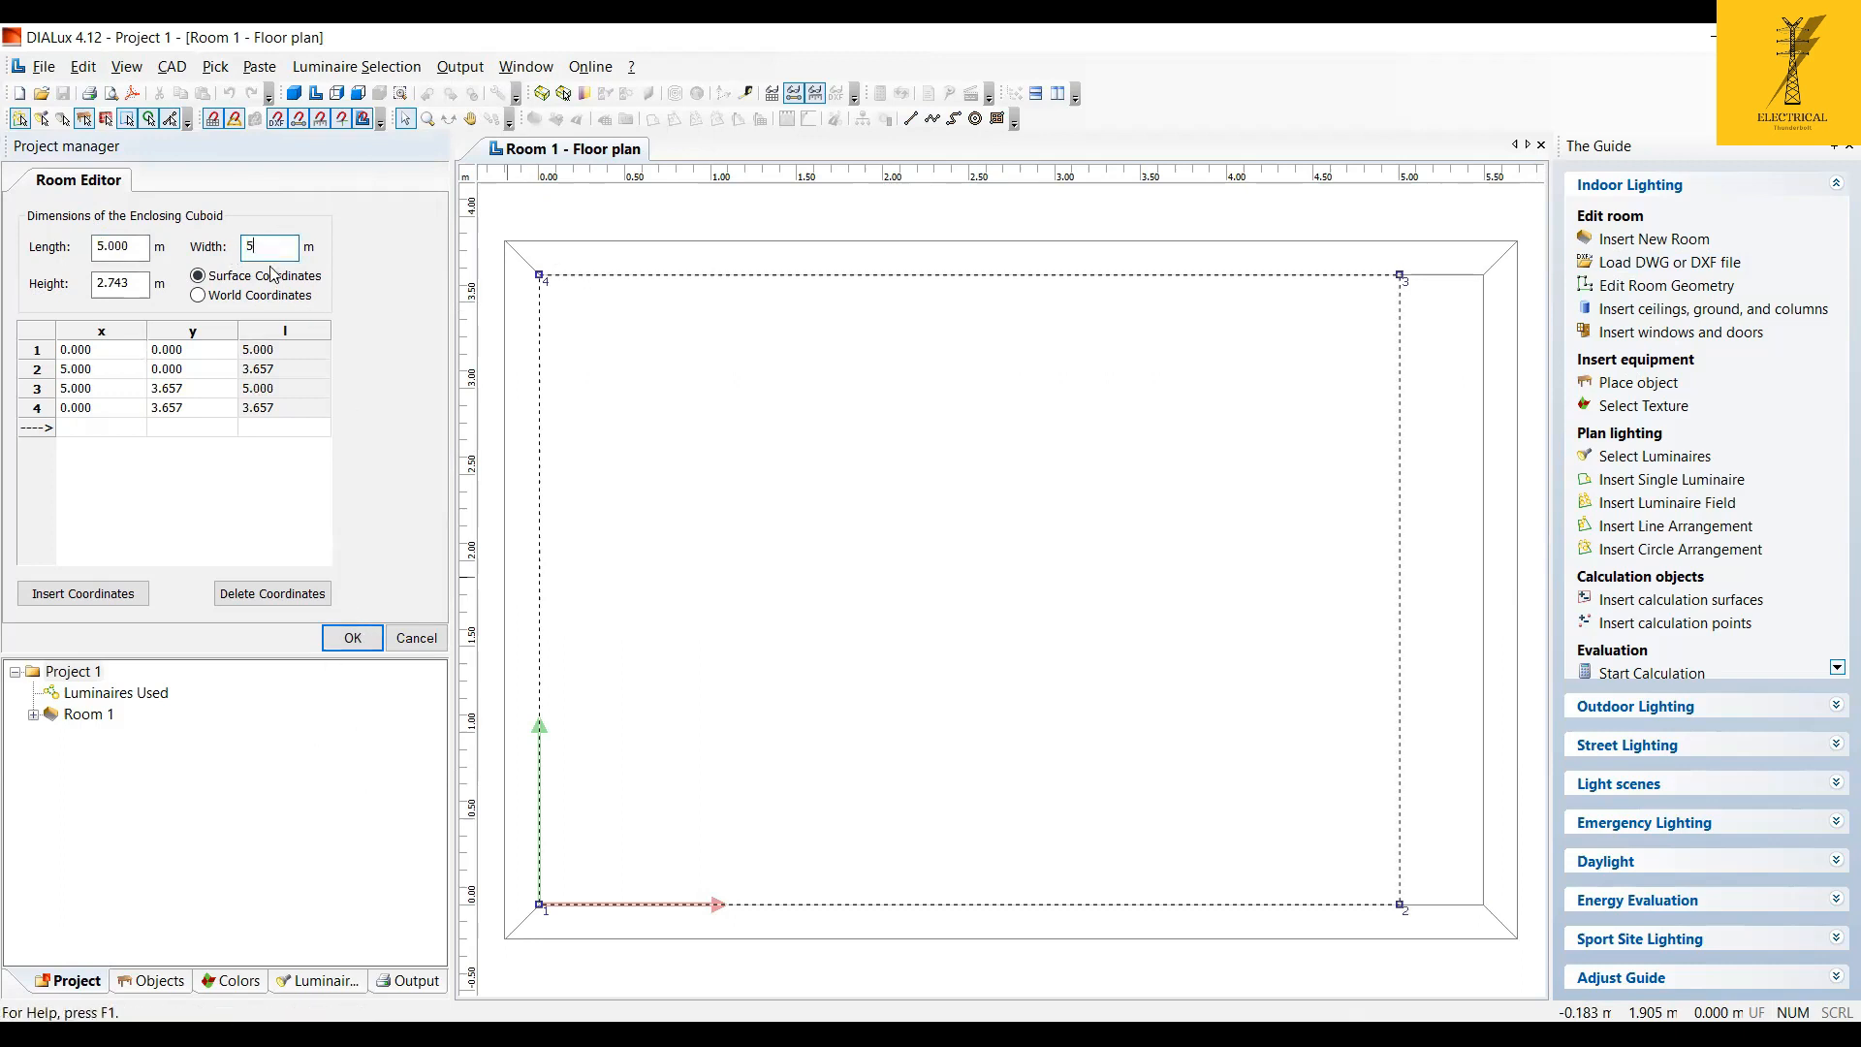
key("Return")
type("0")
type("3")
left_click(354, 638)
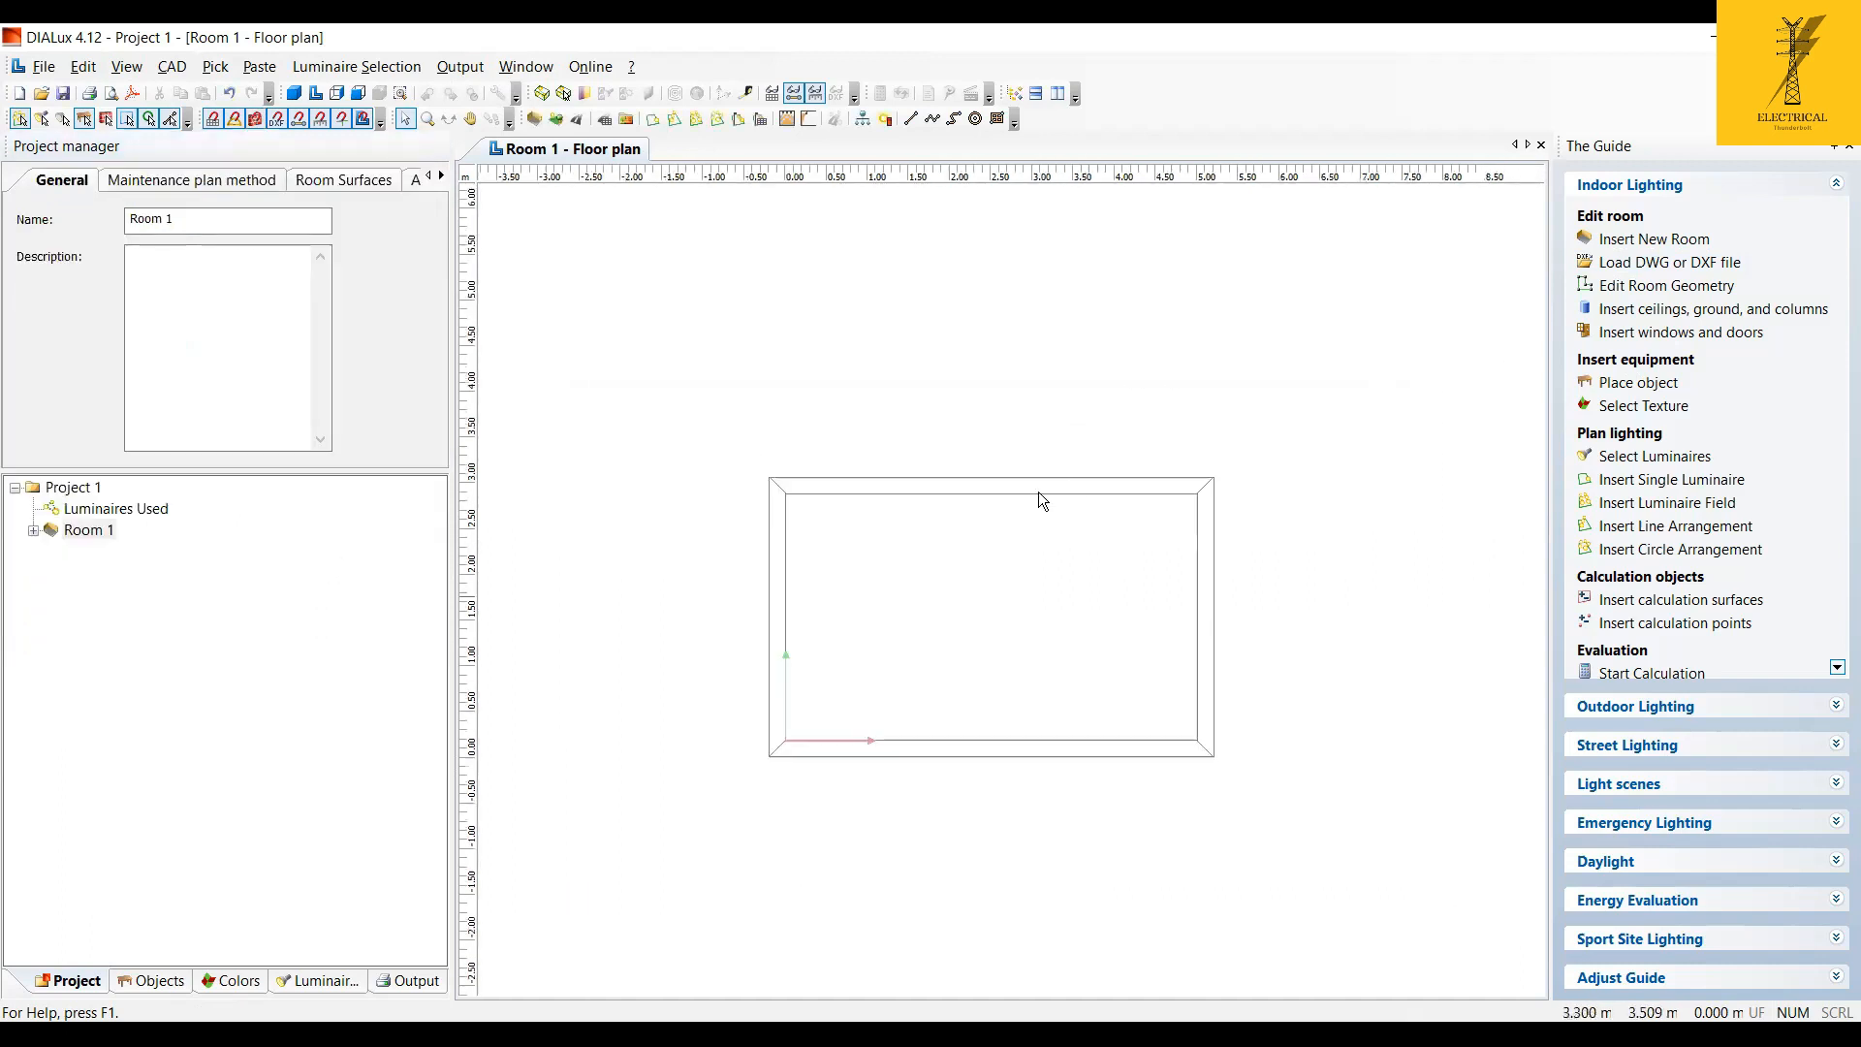
scroll(1033, 544, "down", 1)
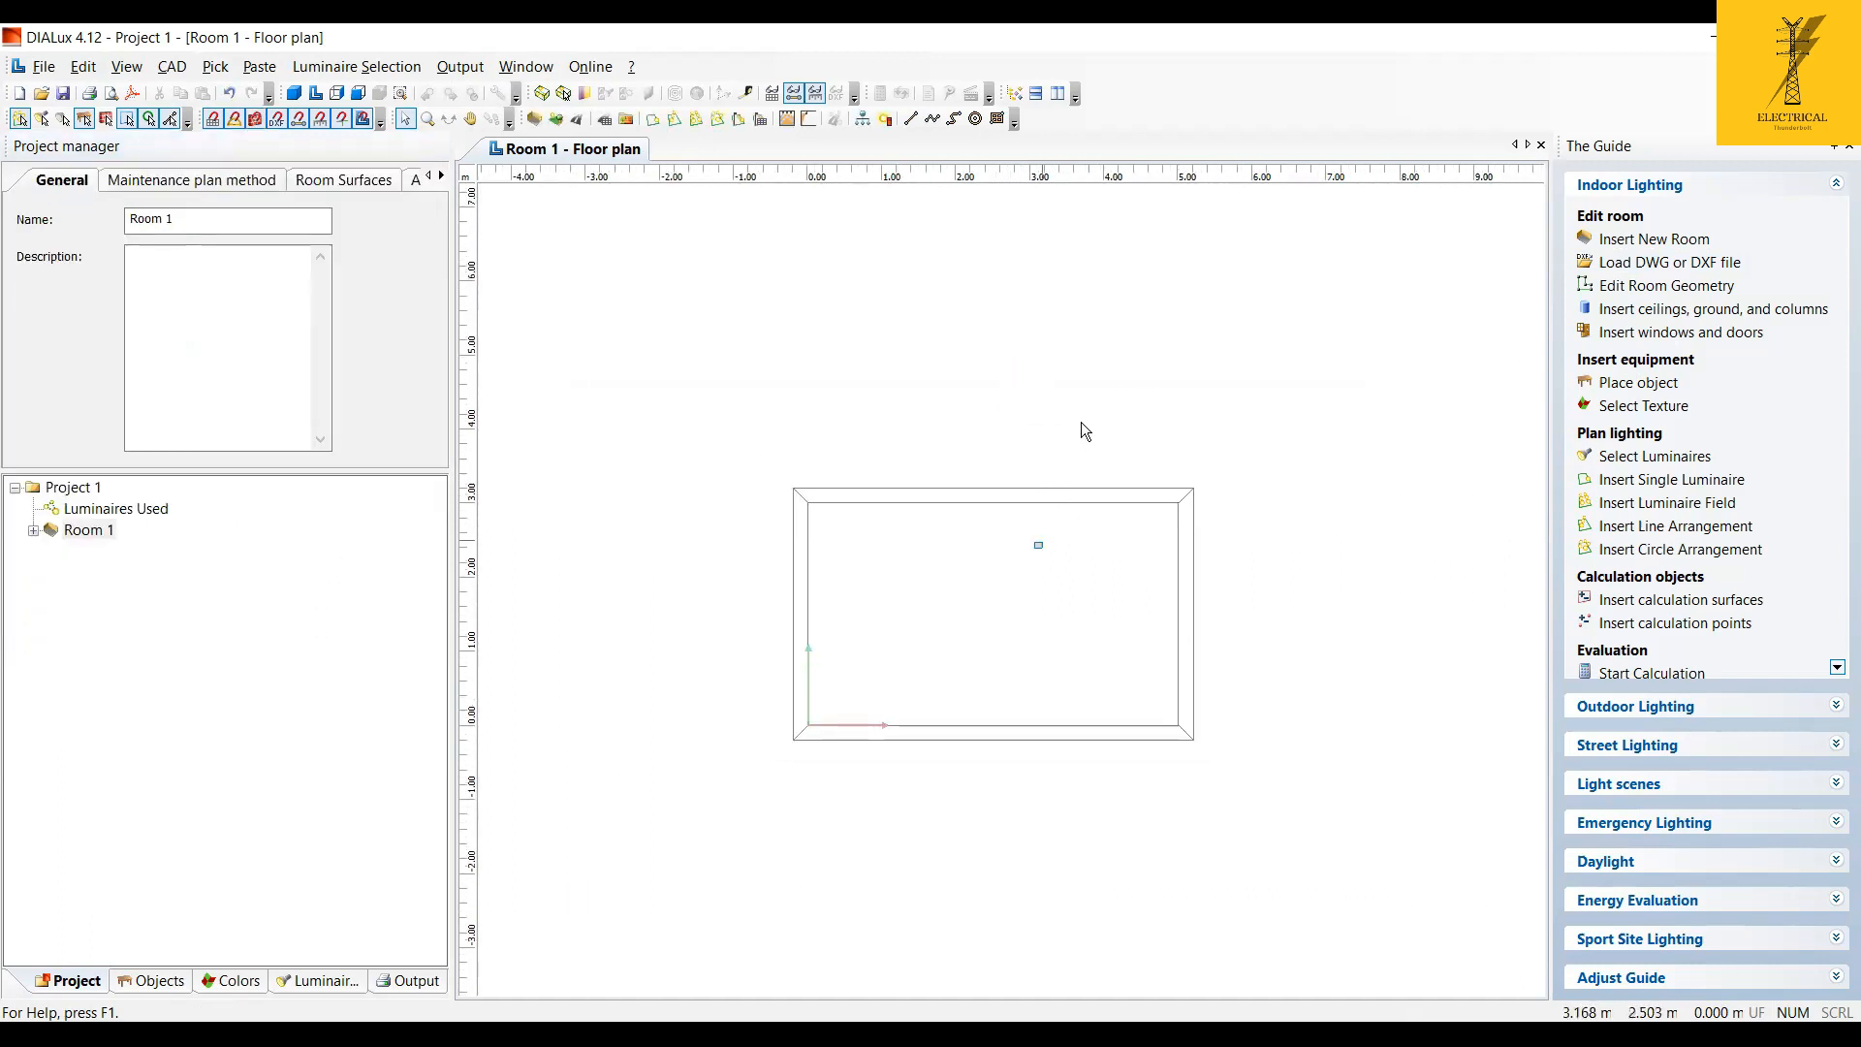
scroll(984, 649, "down", 1)
scroll(985, 623, "up", 2)
scroll(1019, 538, "down", 1)
left_click_drag(991, 590, 1045, 456)
scroll(1038, 545, "down", 1)
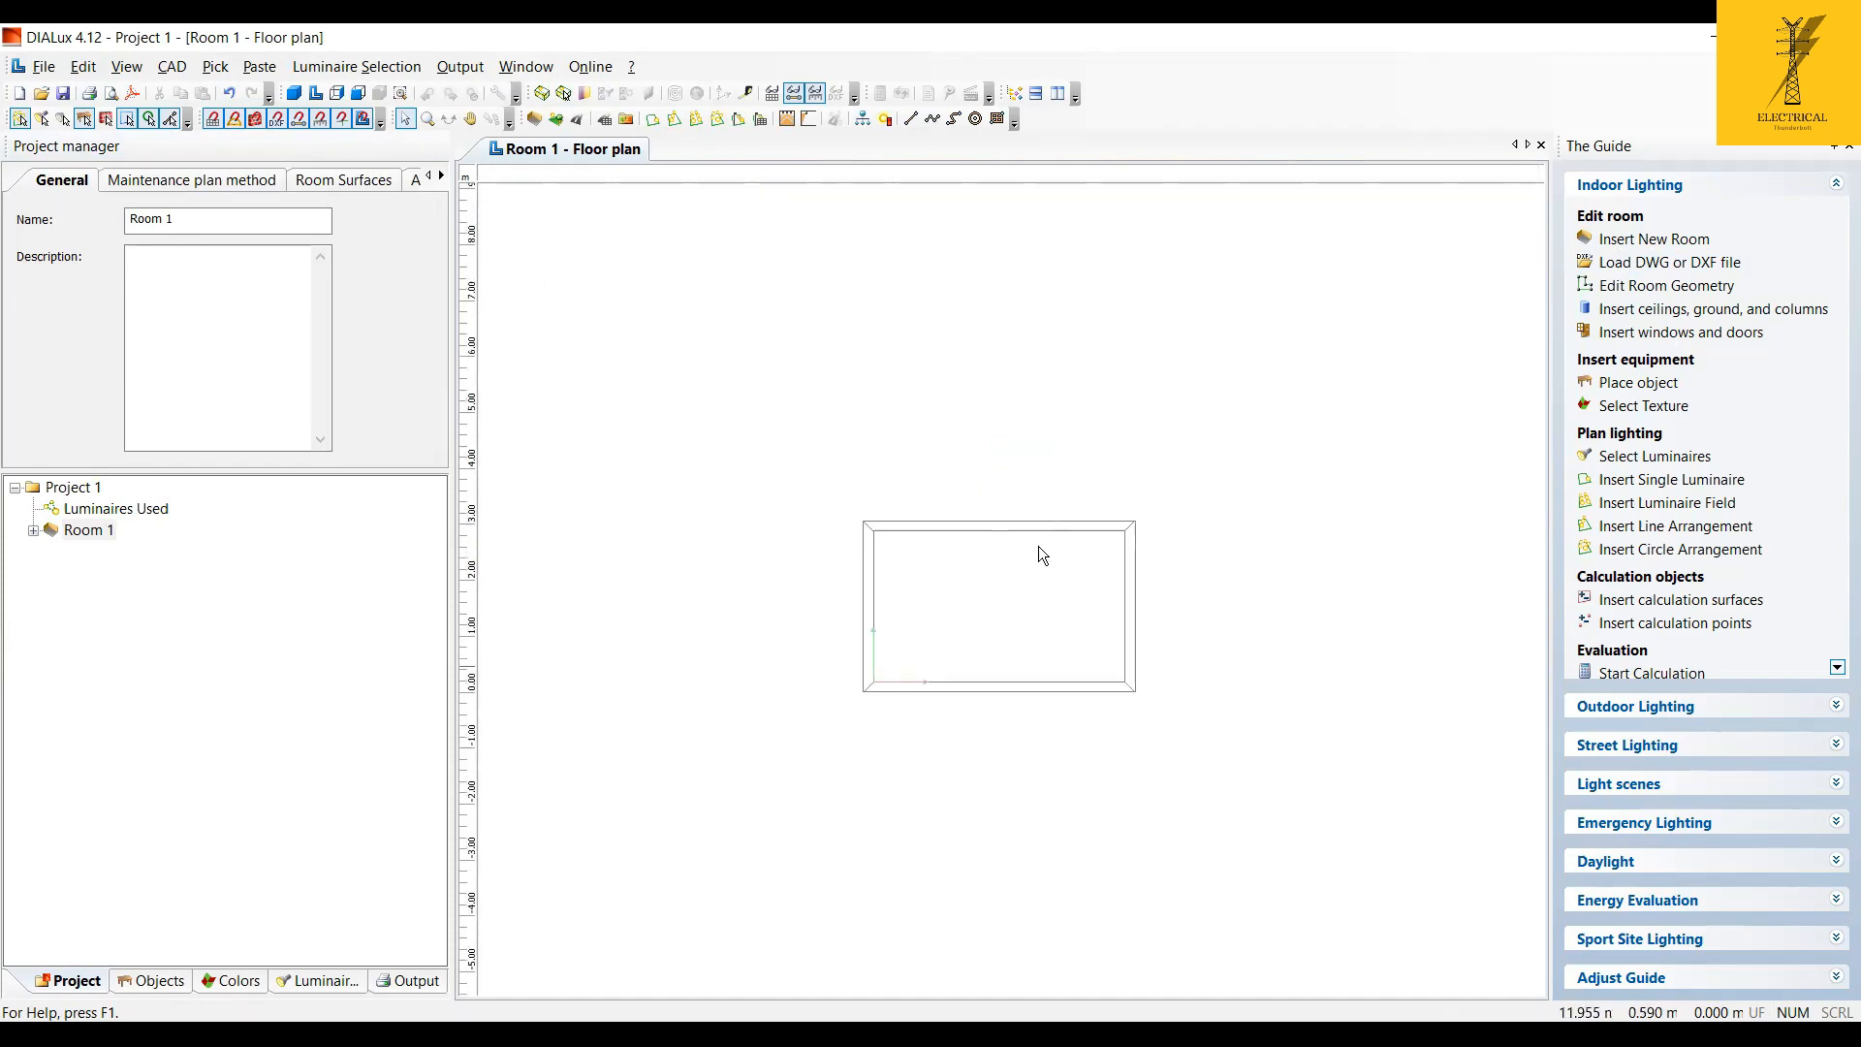
scroll(1083, 615, "up", 1)
scroll(911, 659, "up", 1)
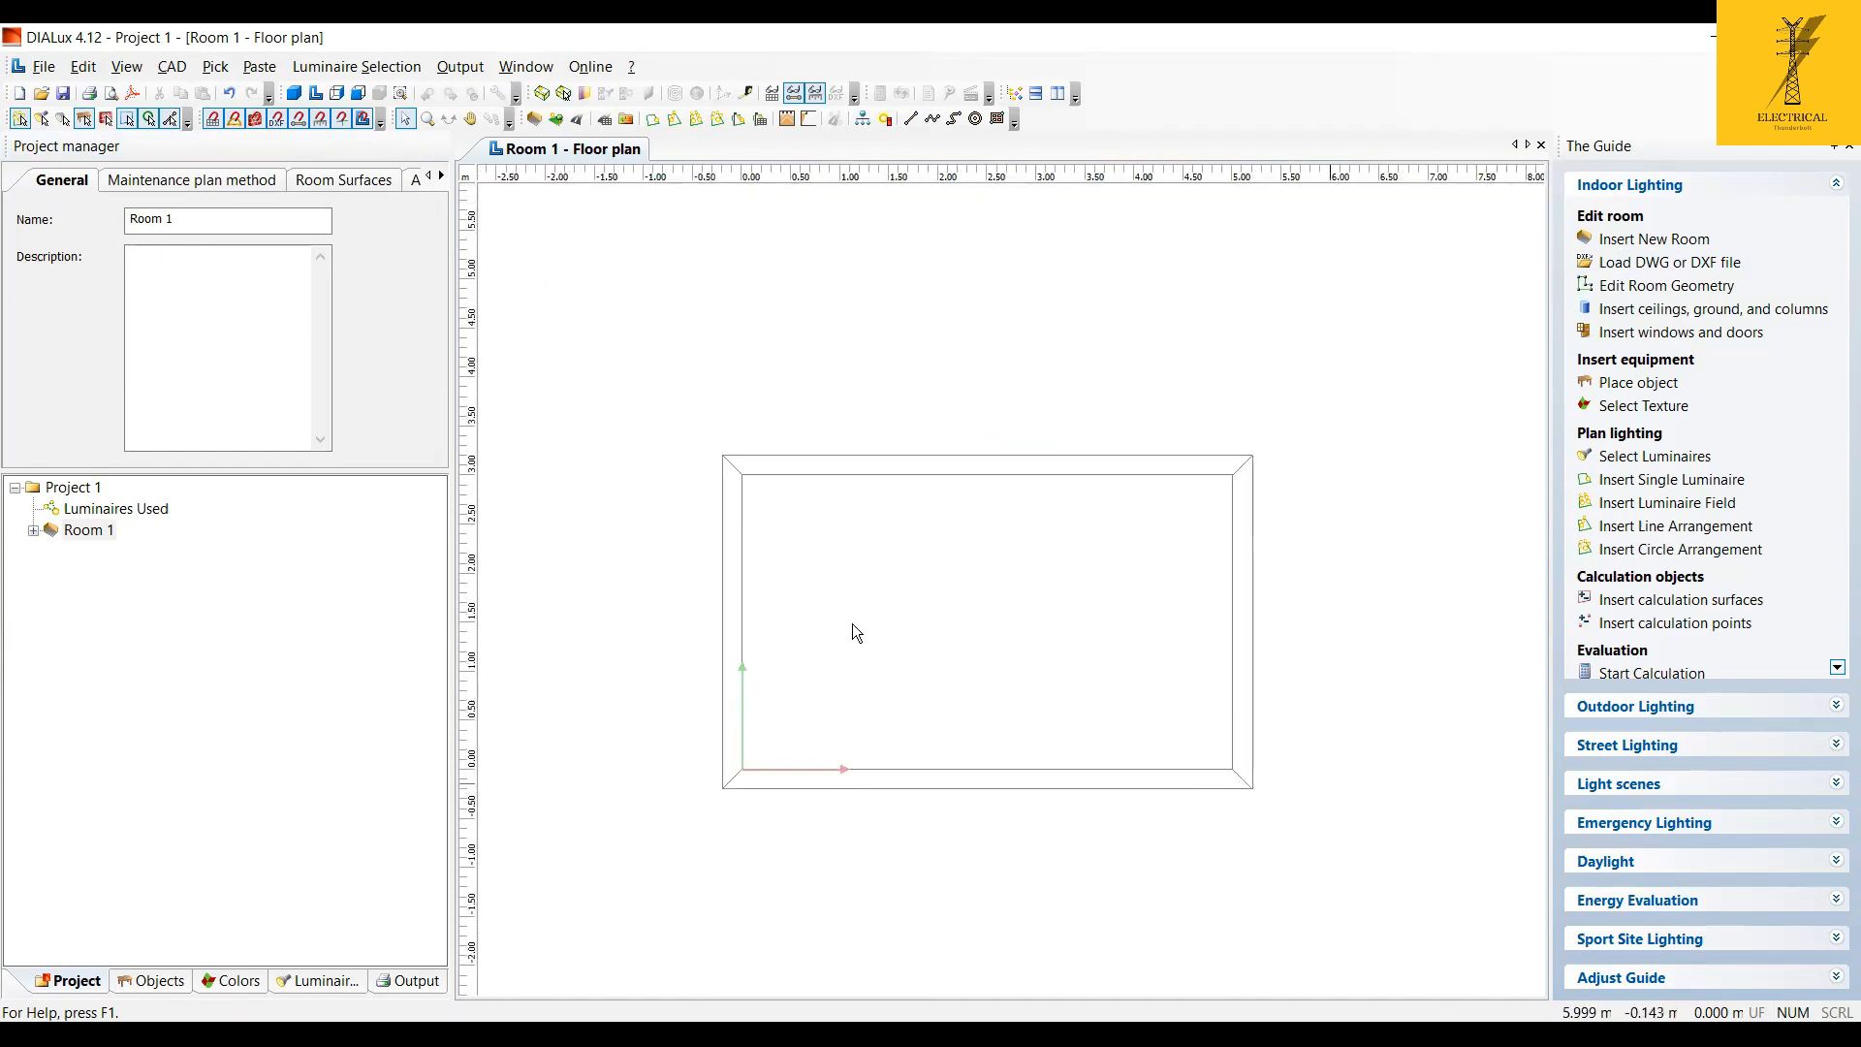
scroll(852, 624, "up", 1)
scroll(747, 432, "down", 1)
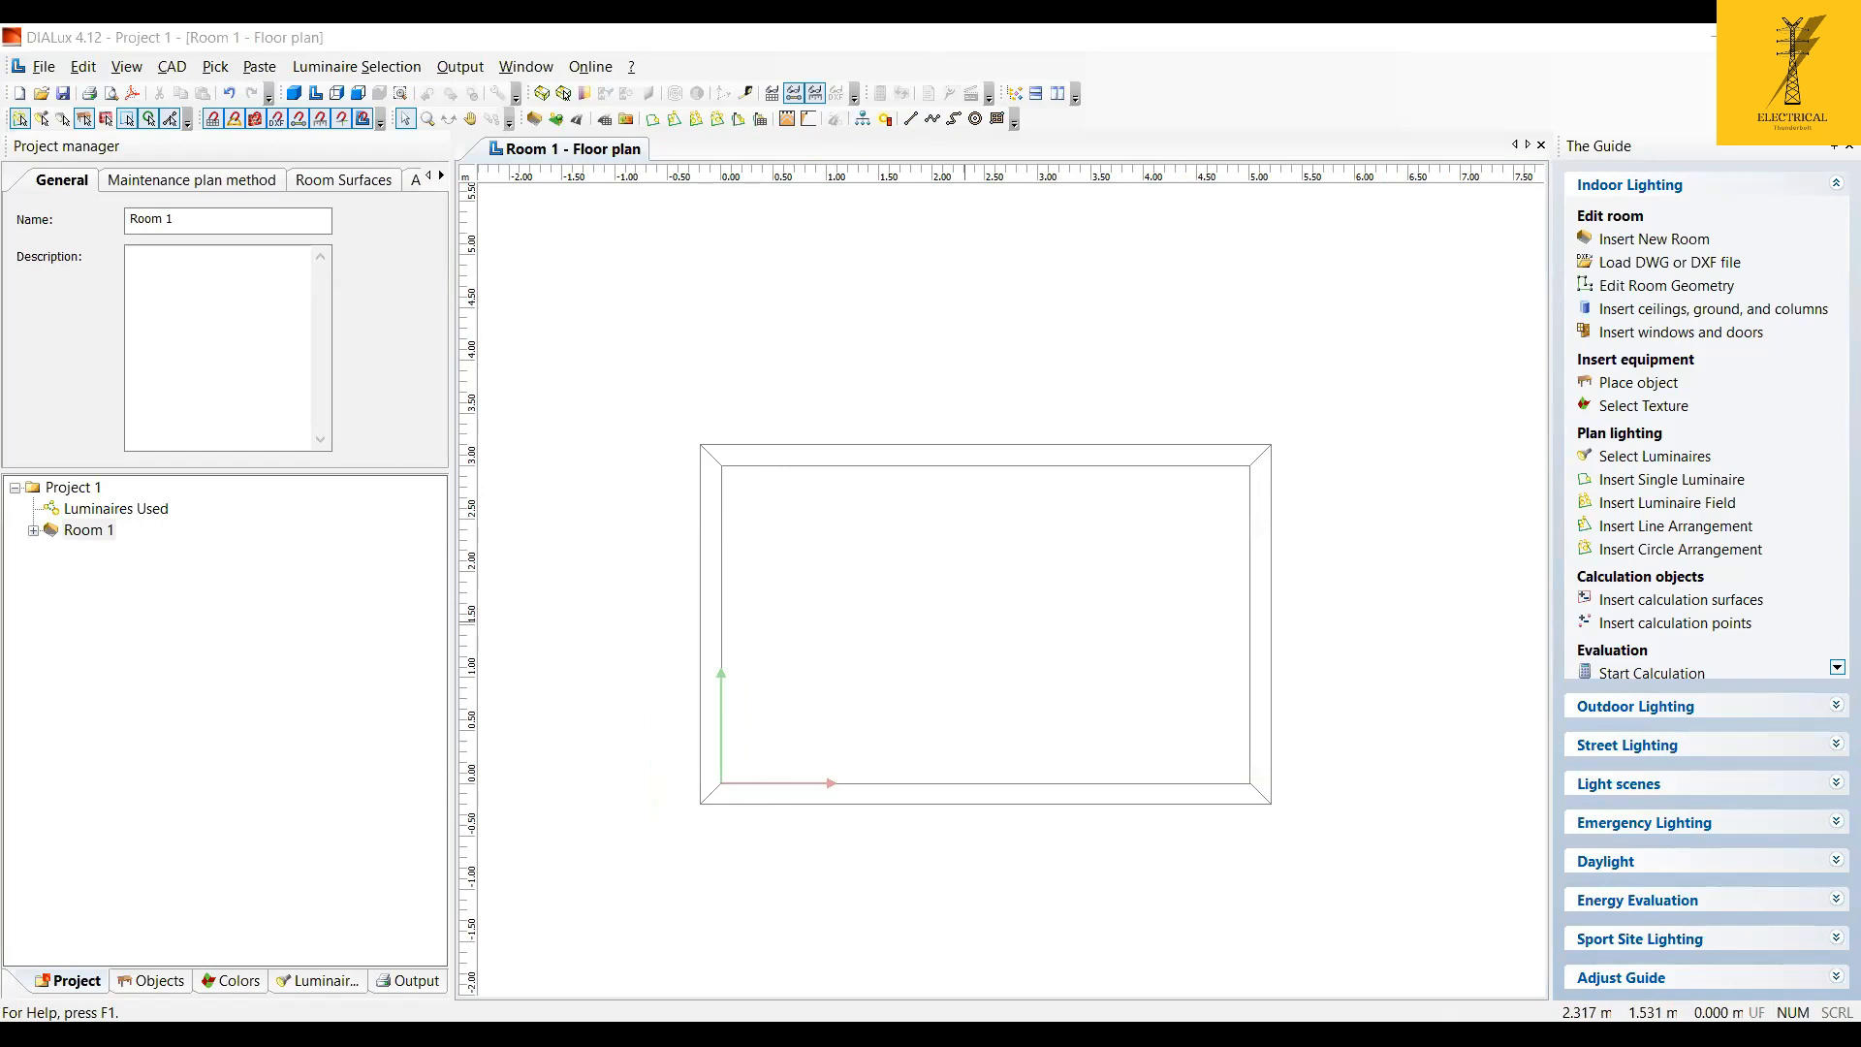
Switch to Illumination.pptx in WPS Office and bring up the slide on factors to be considered.
mouse_move(863, 1023)
left_click(972, 921)
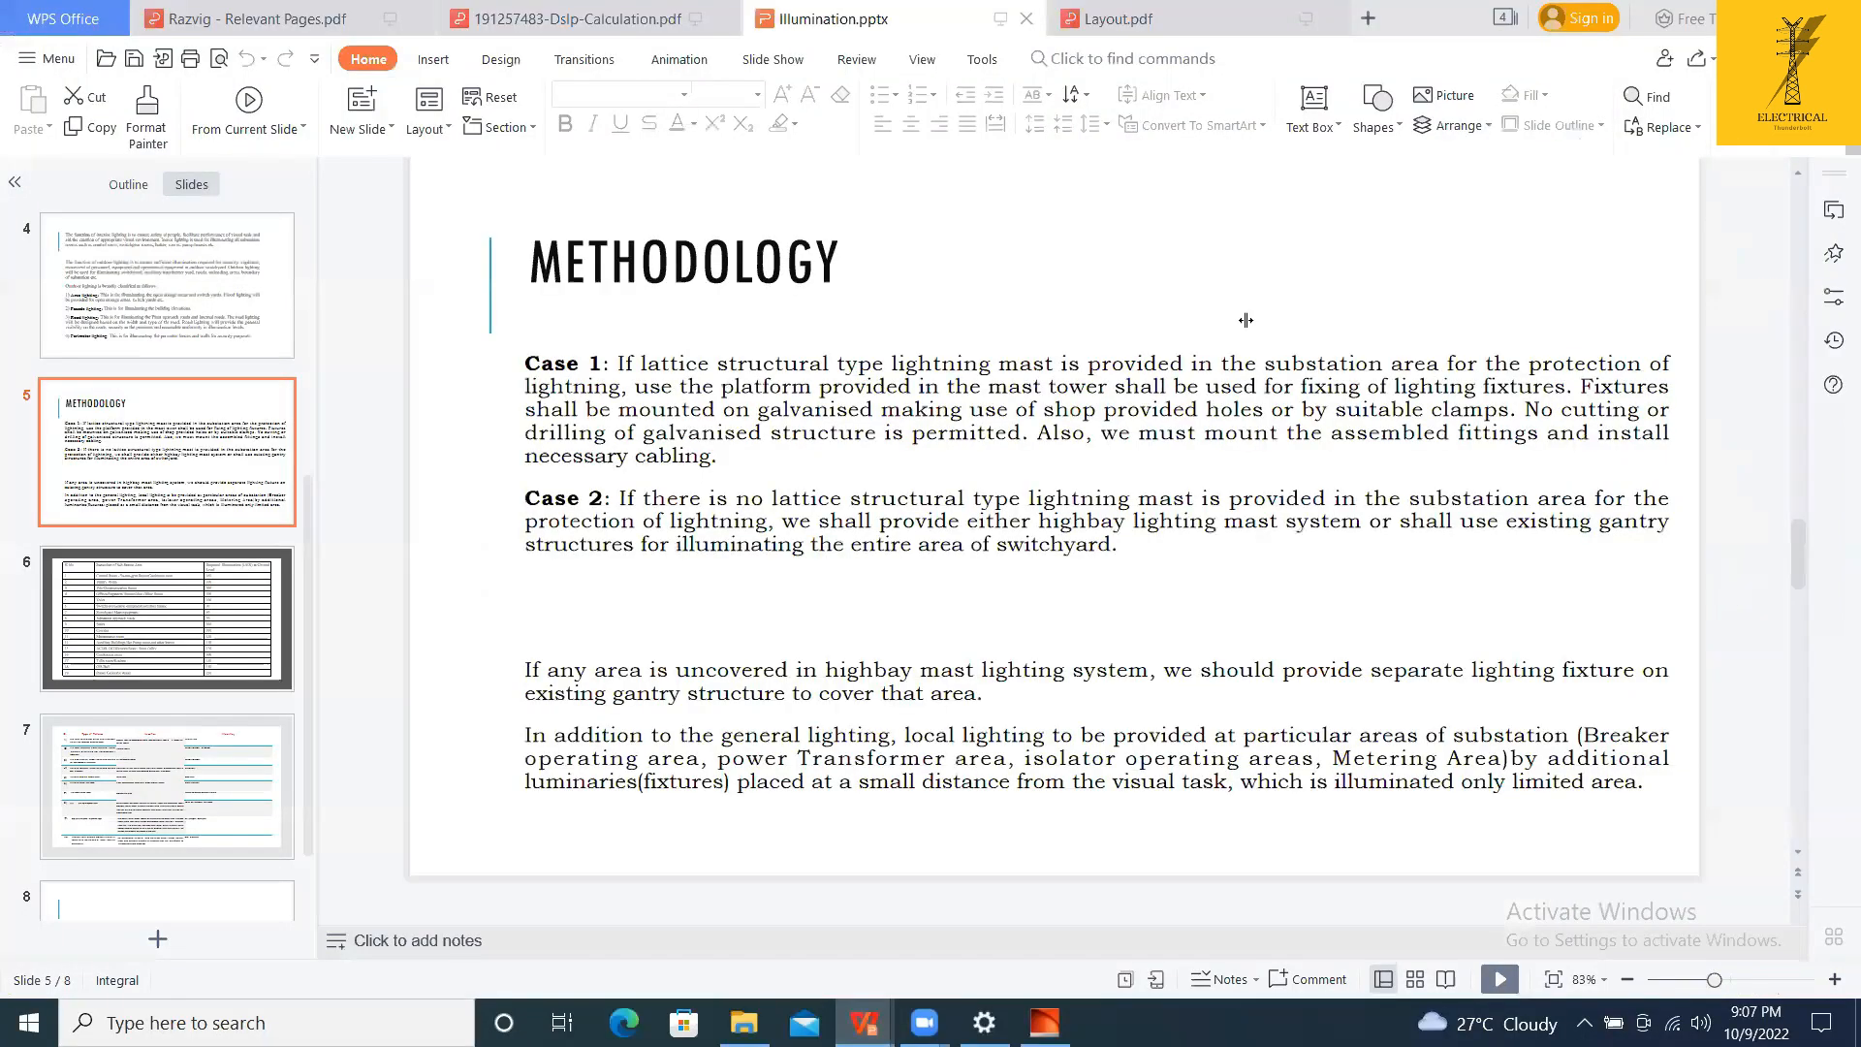
scroll(1274, 316, "down", 2)
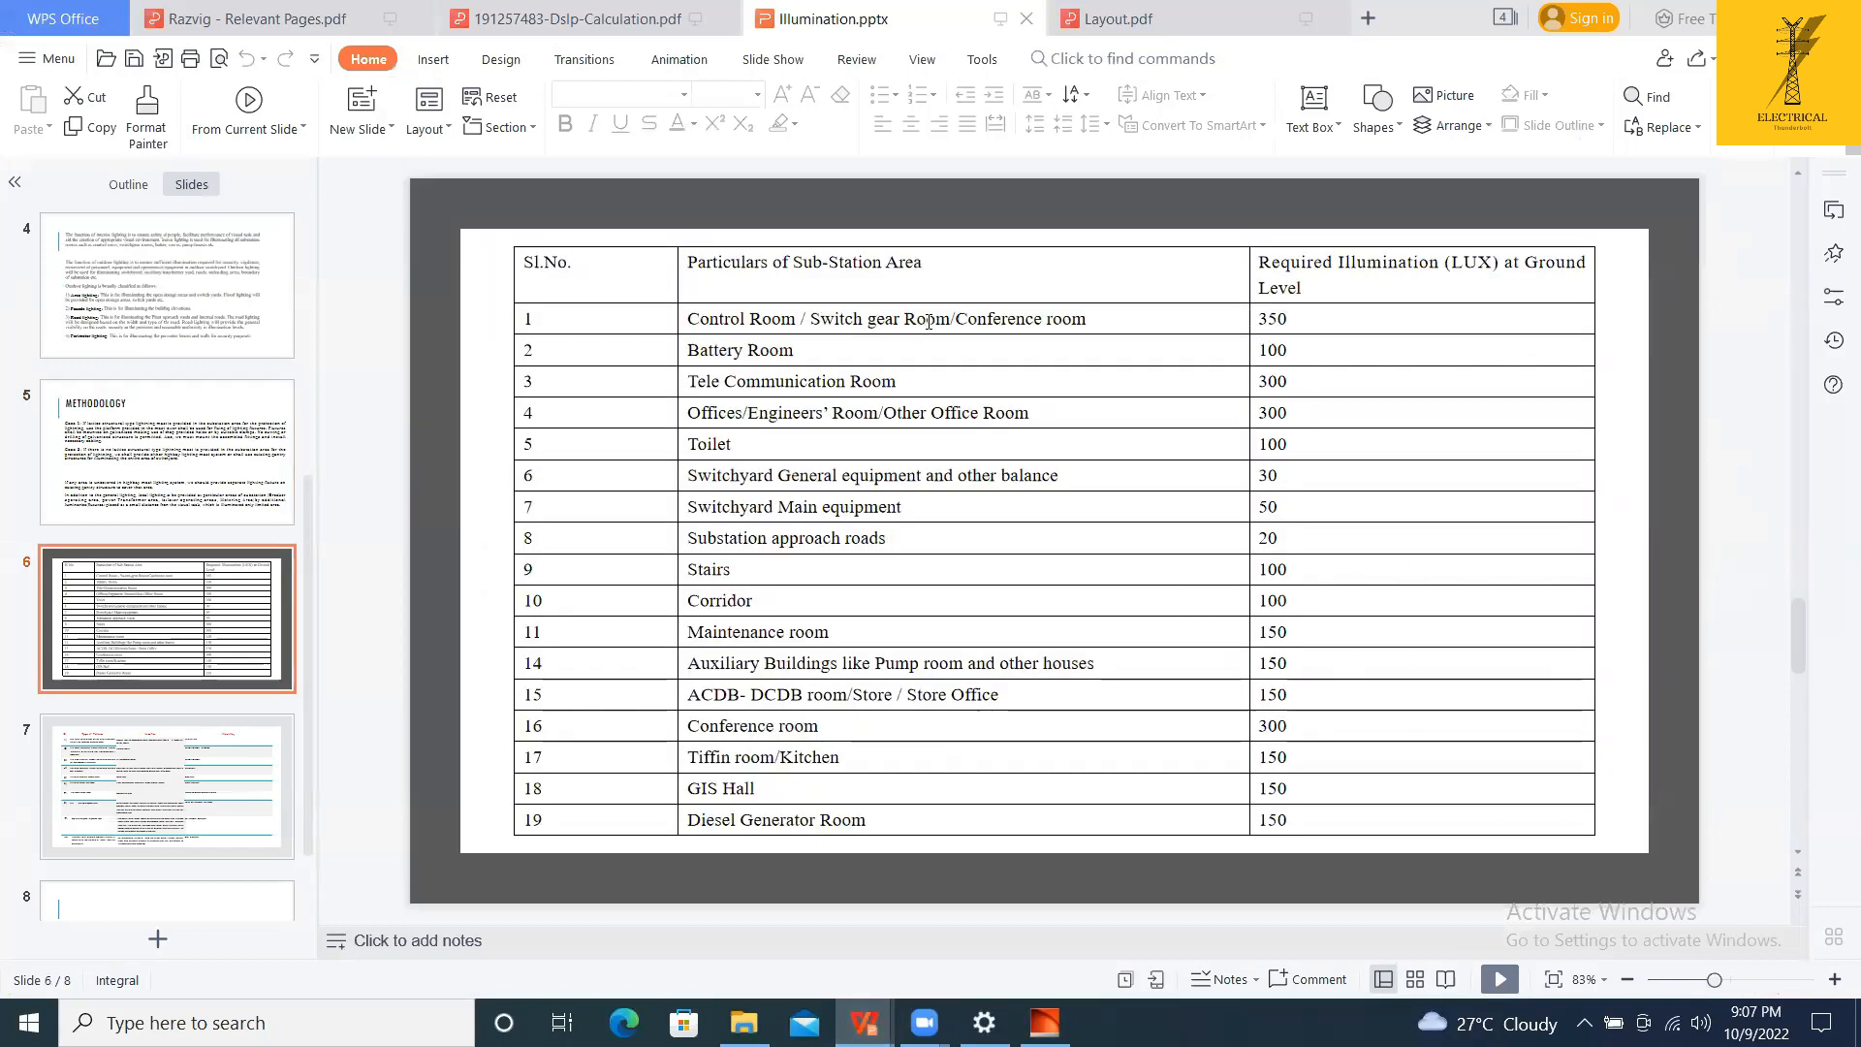
scroll(89, 455, "up", 3)
left_click(90, 456)
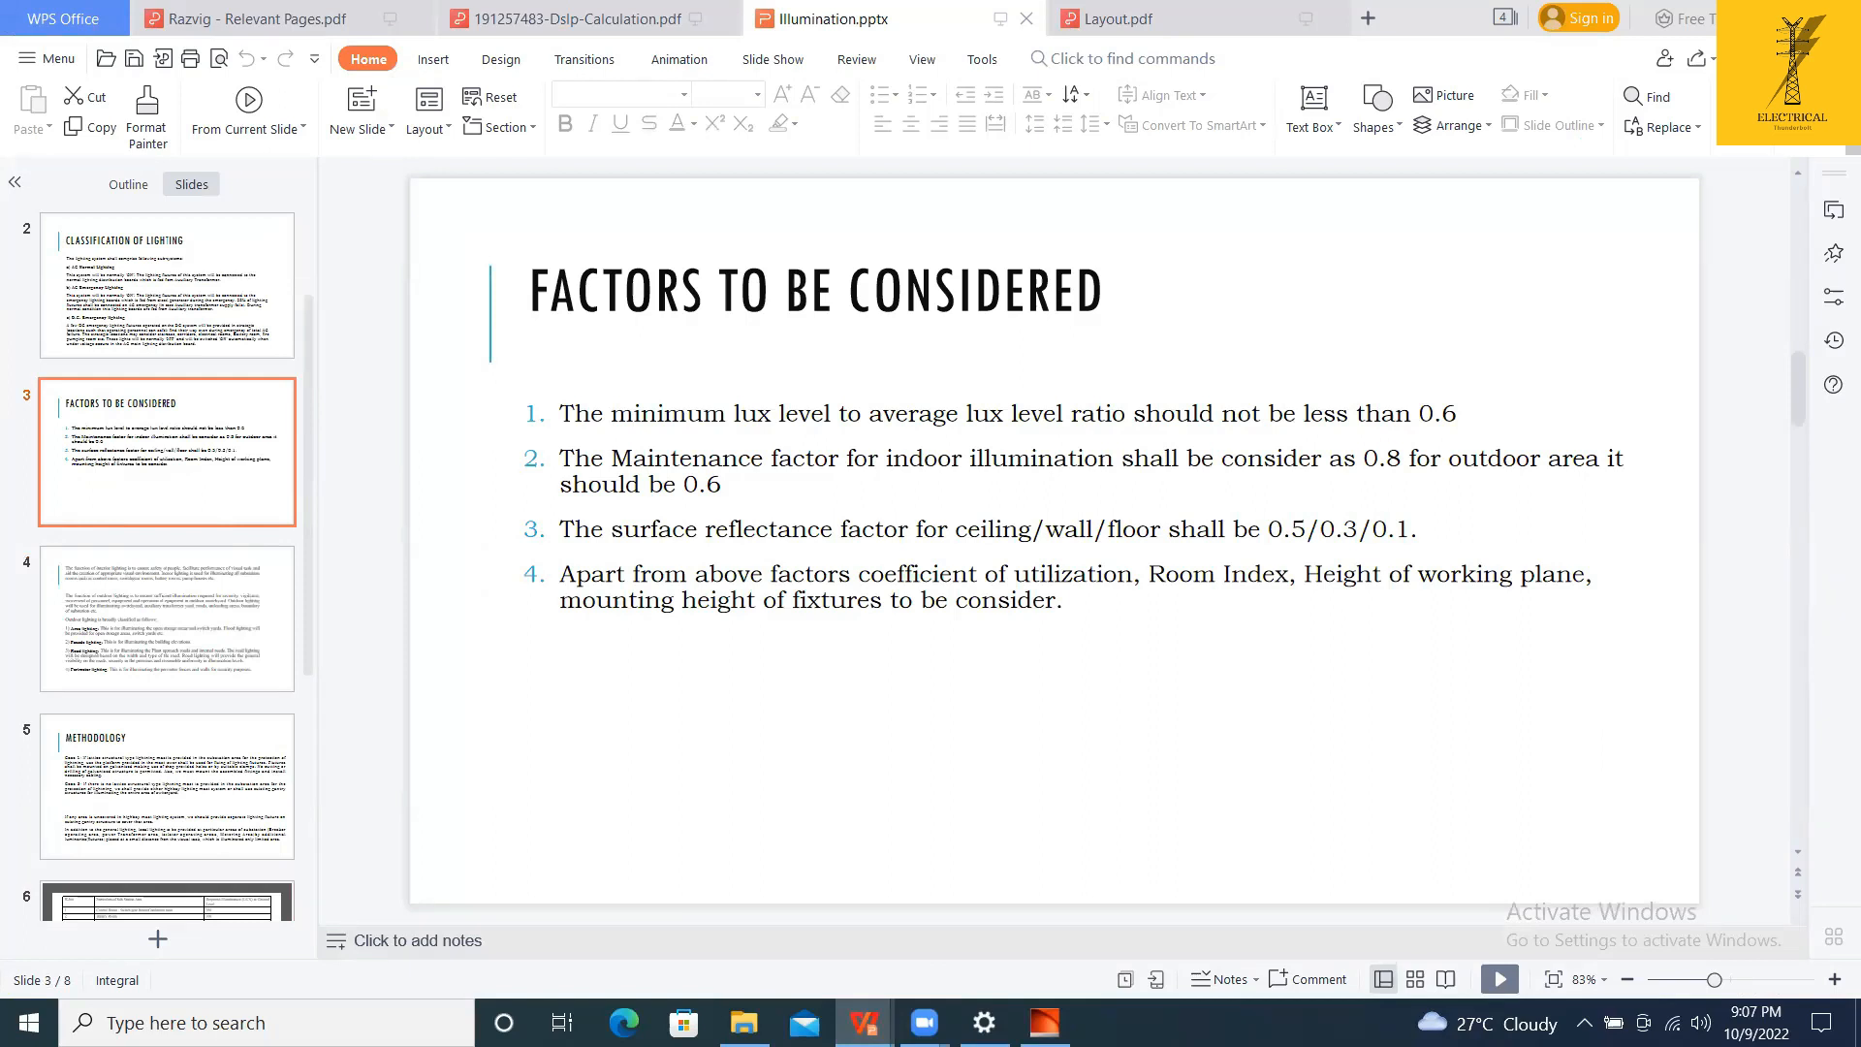
View Room 1's light loss factor in DIALux and compare it with the indoor and outdoor maintenance factors in Illumination.pptx.
key("alt+Tab")
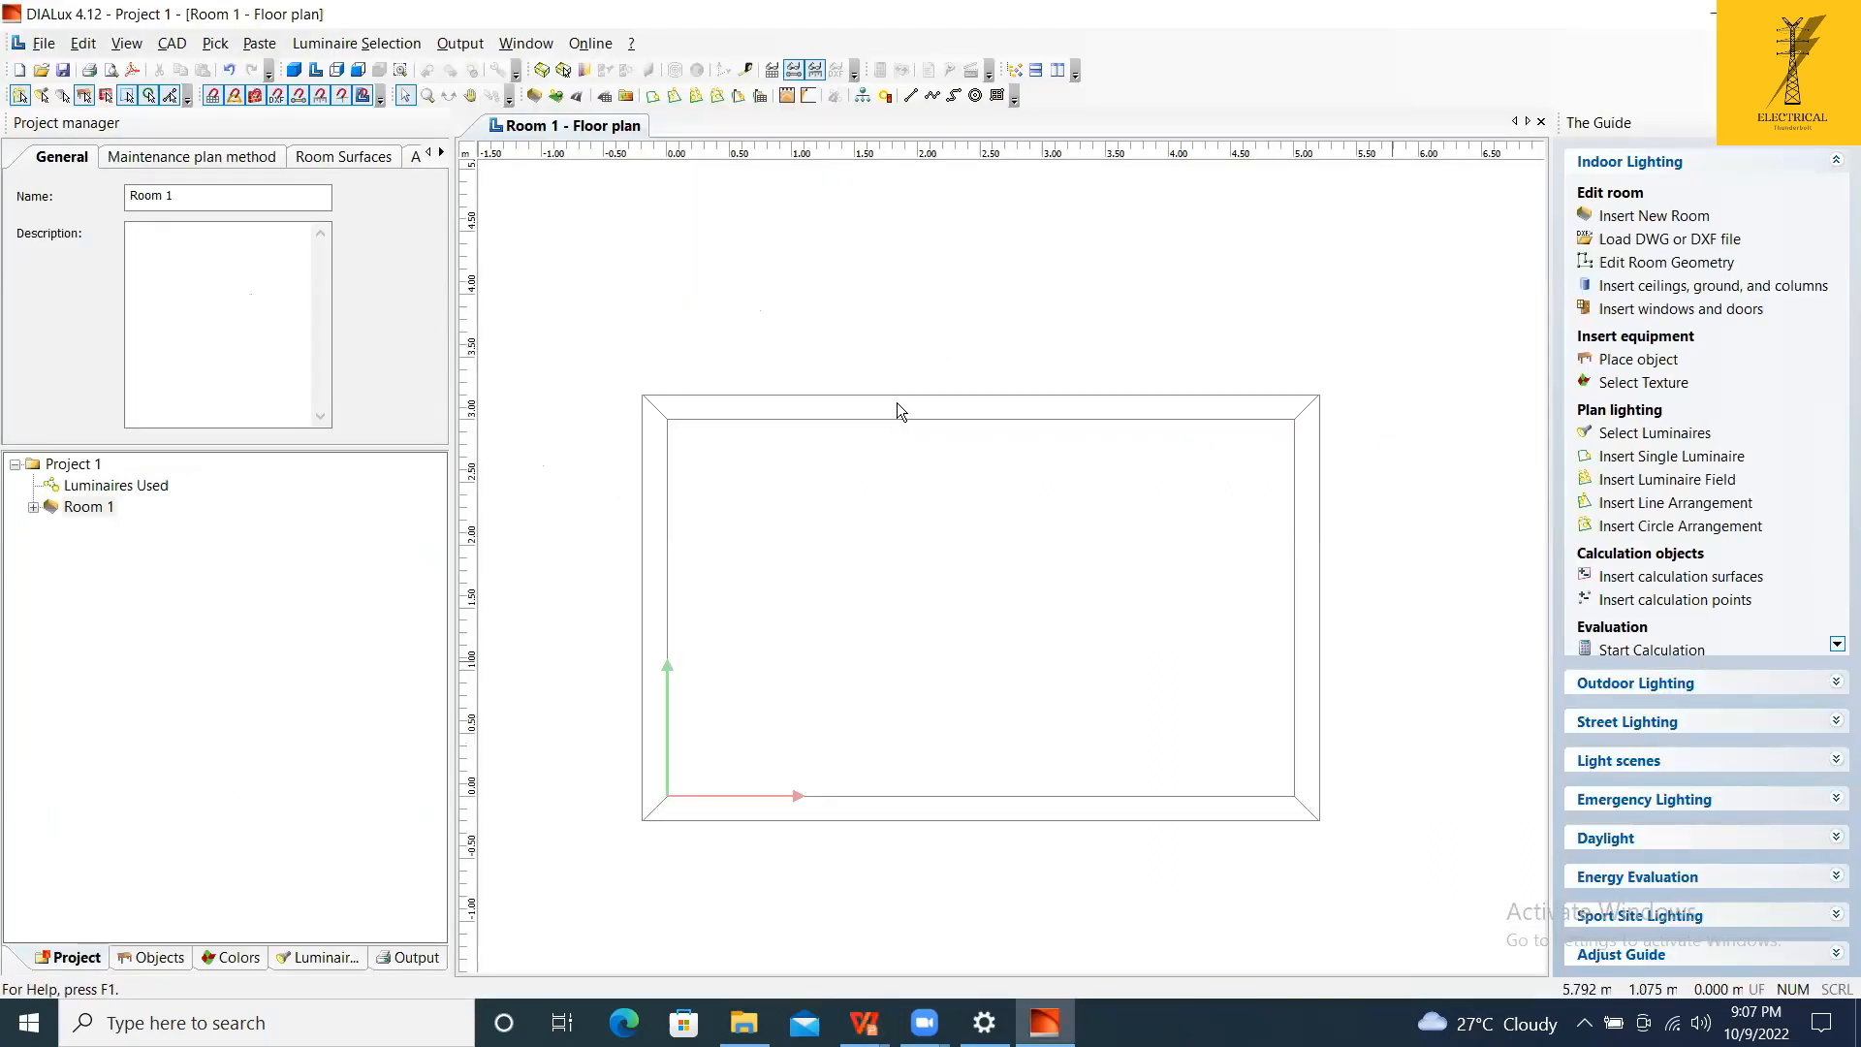
left_click(159, 165)
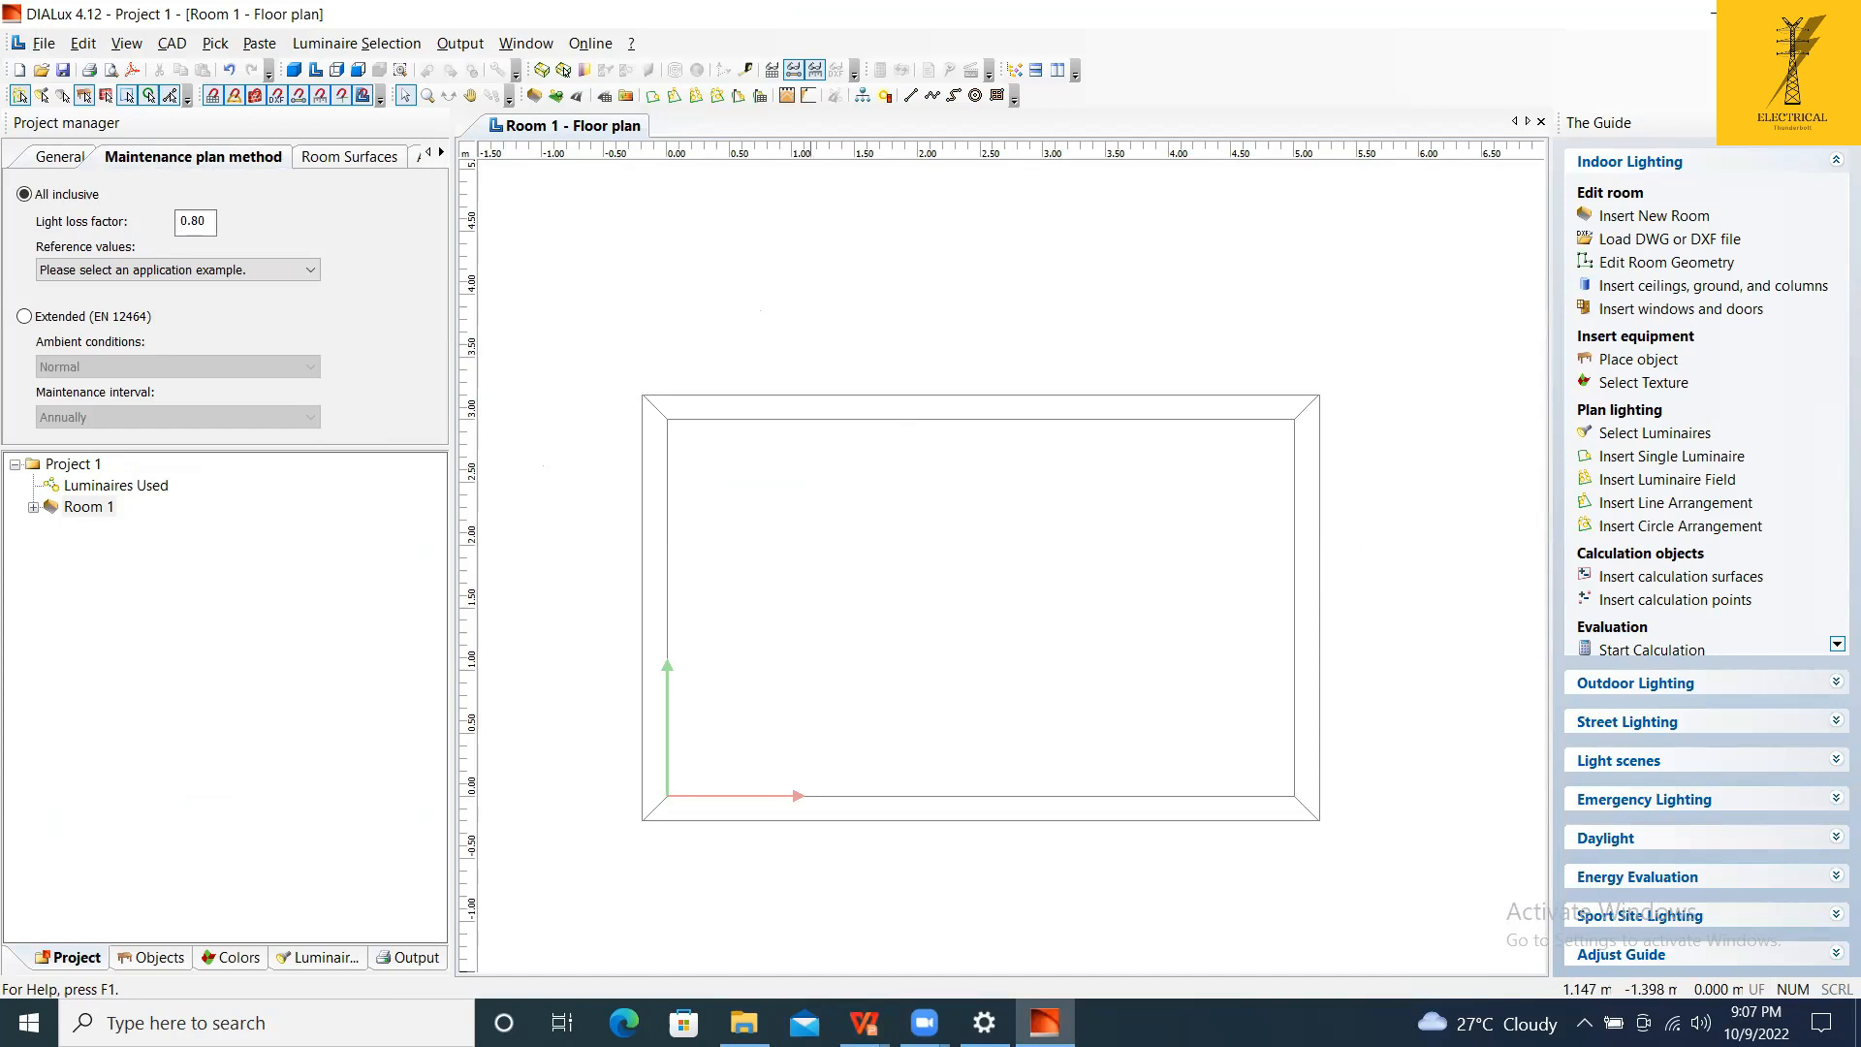
key("alt+Tab")
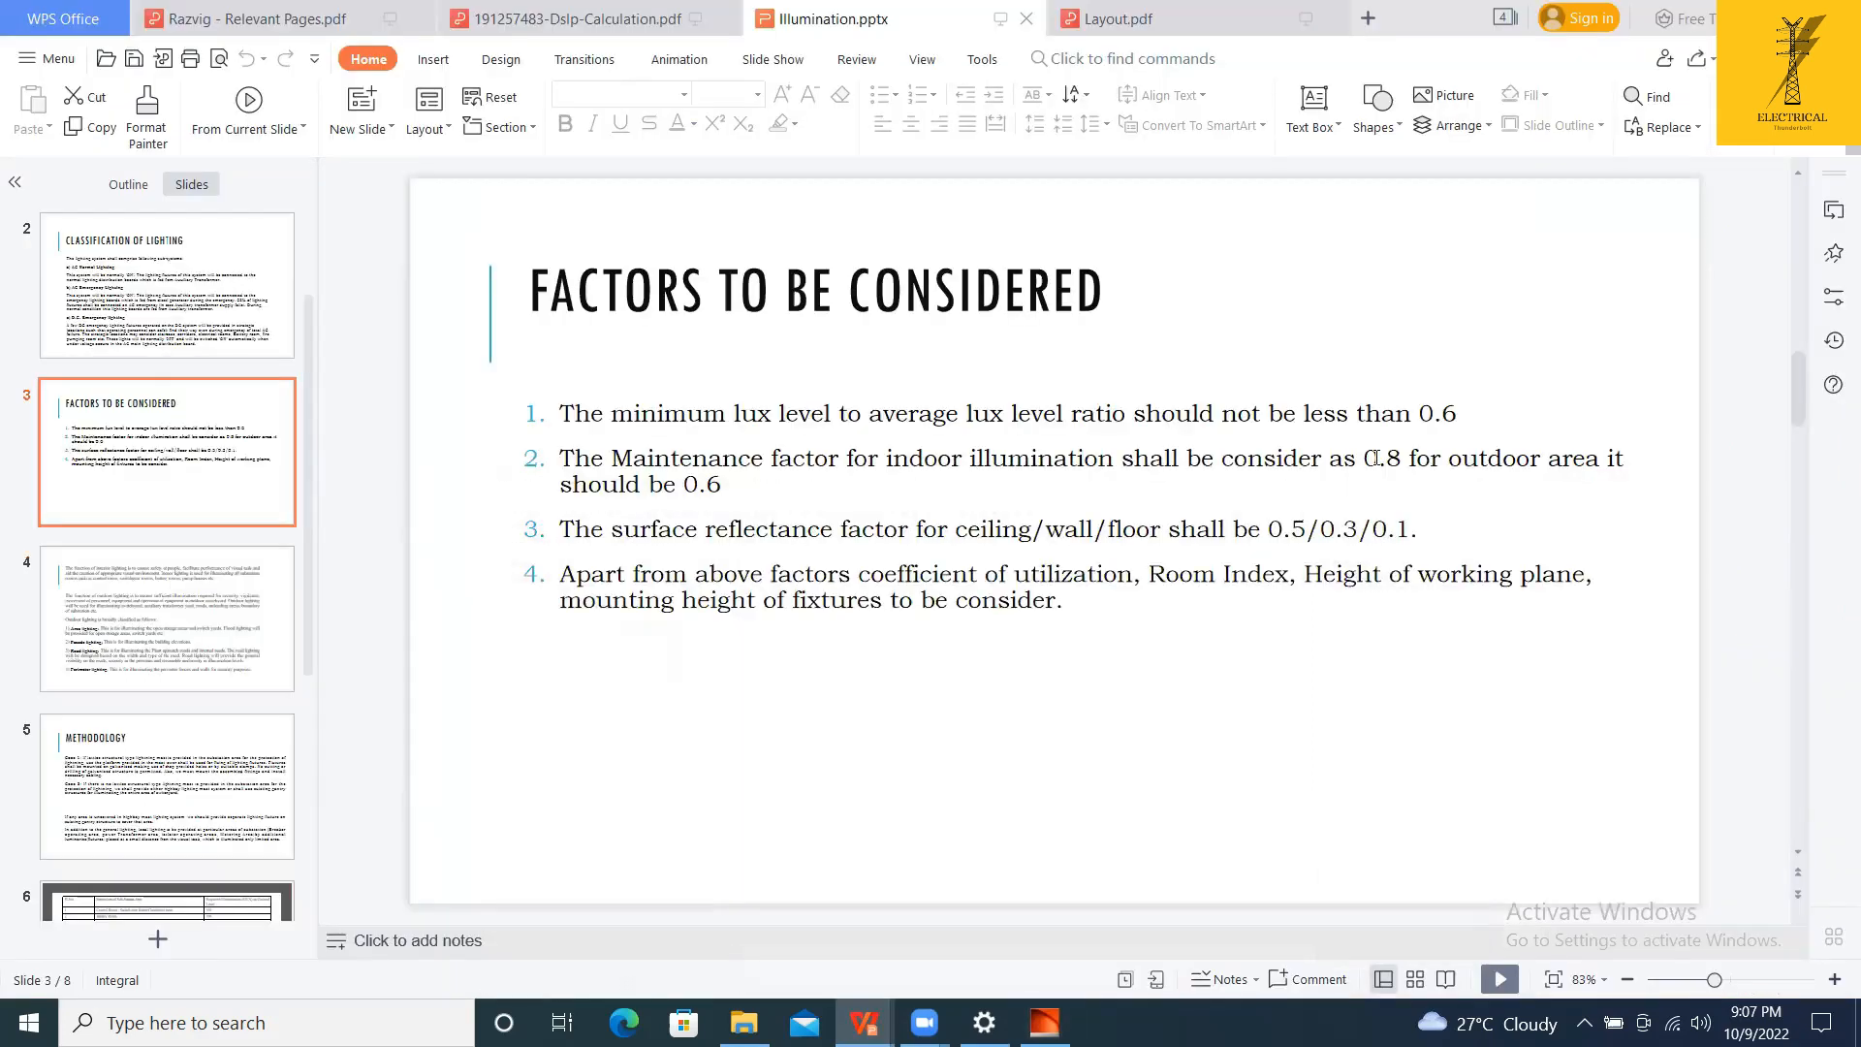
left_click_drag(1365, 457, 1604, 459)
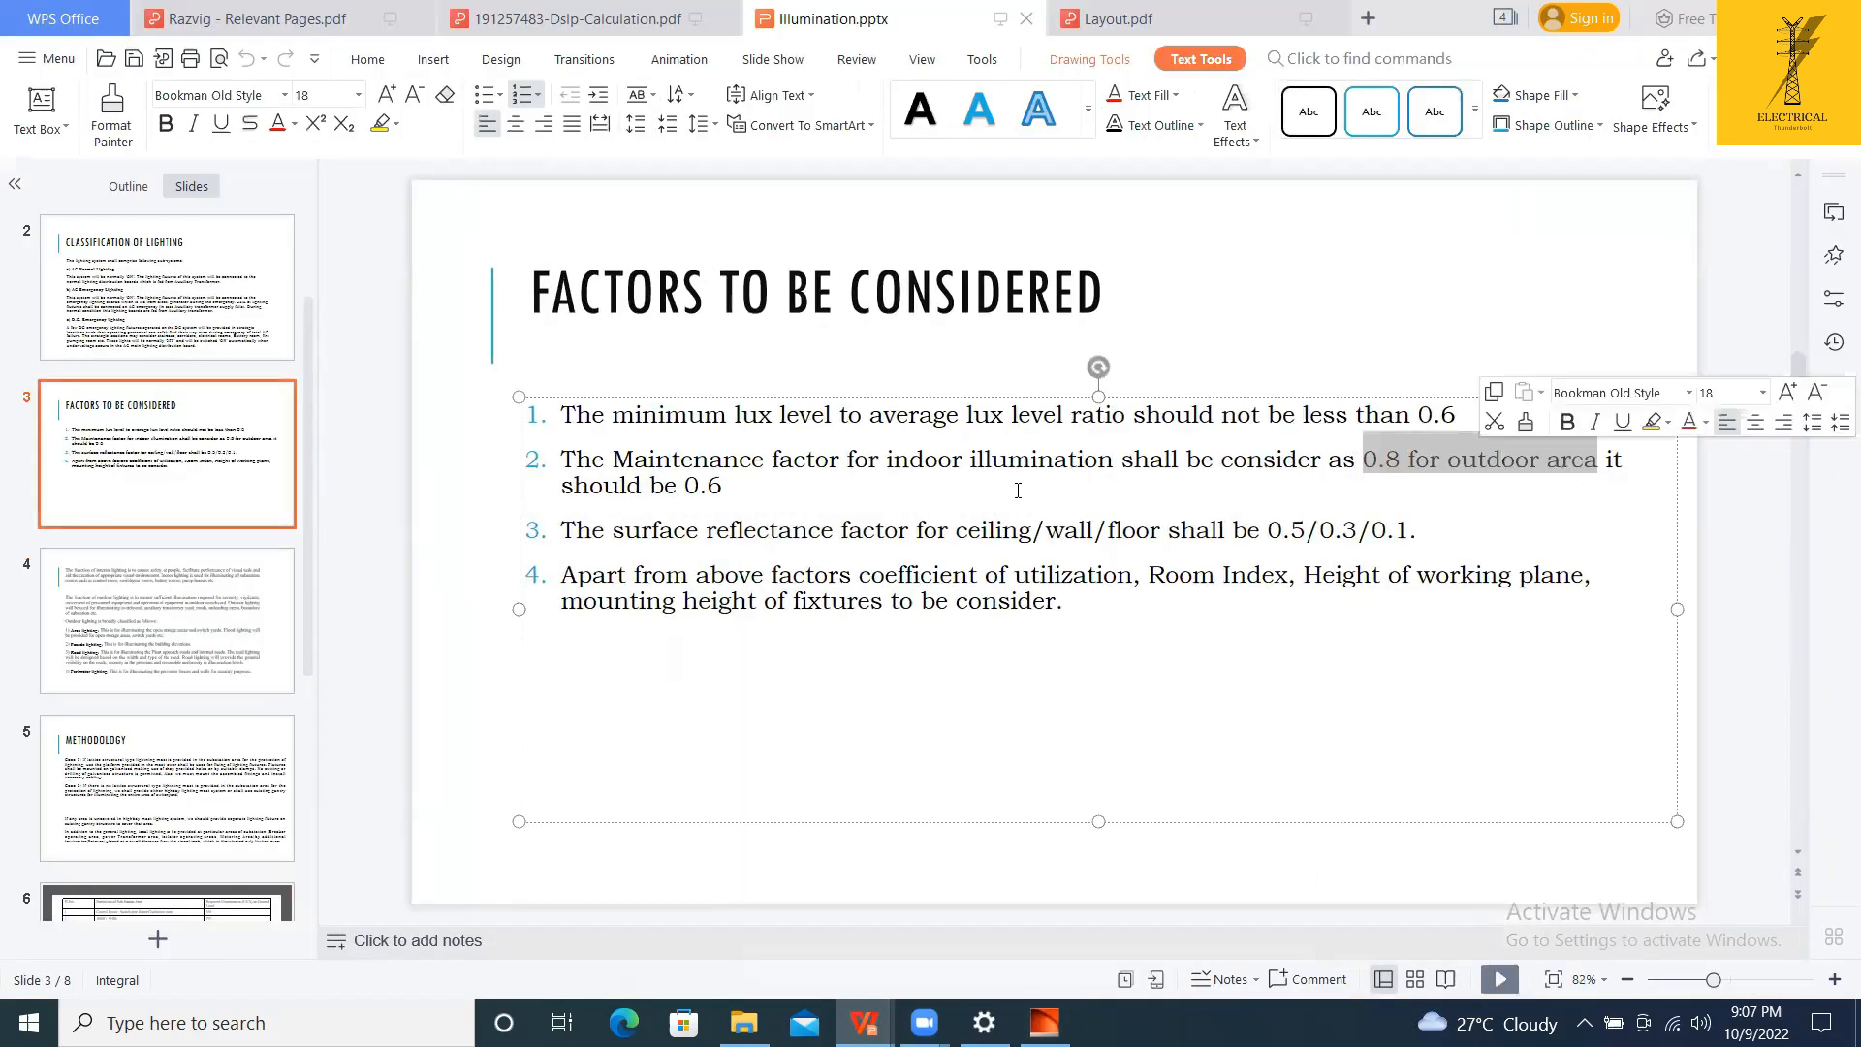
left_click_drag(729, 487, 690, 491)
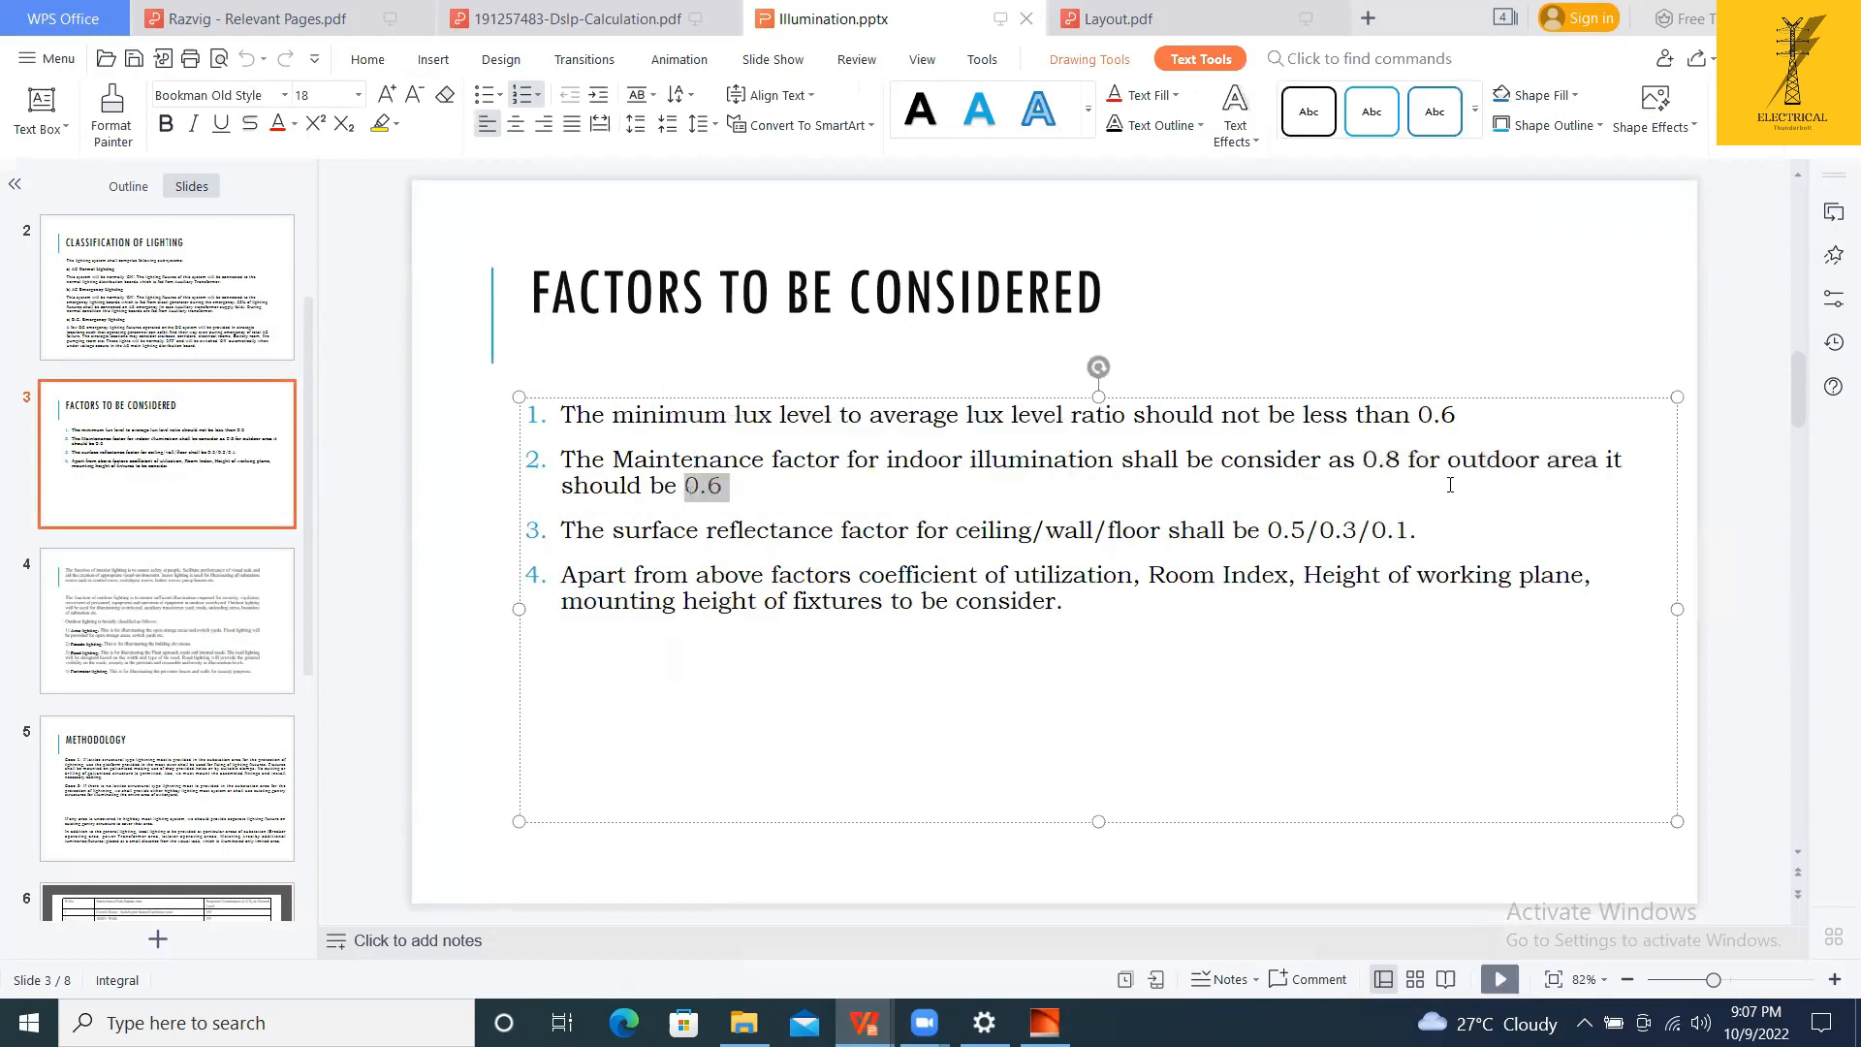
Show Room 1's surface reflection settings in DIALux and look up the required ceiling, wall and floor reflectance in Illumination.pptx.
key("super+d")
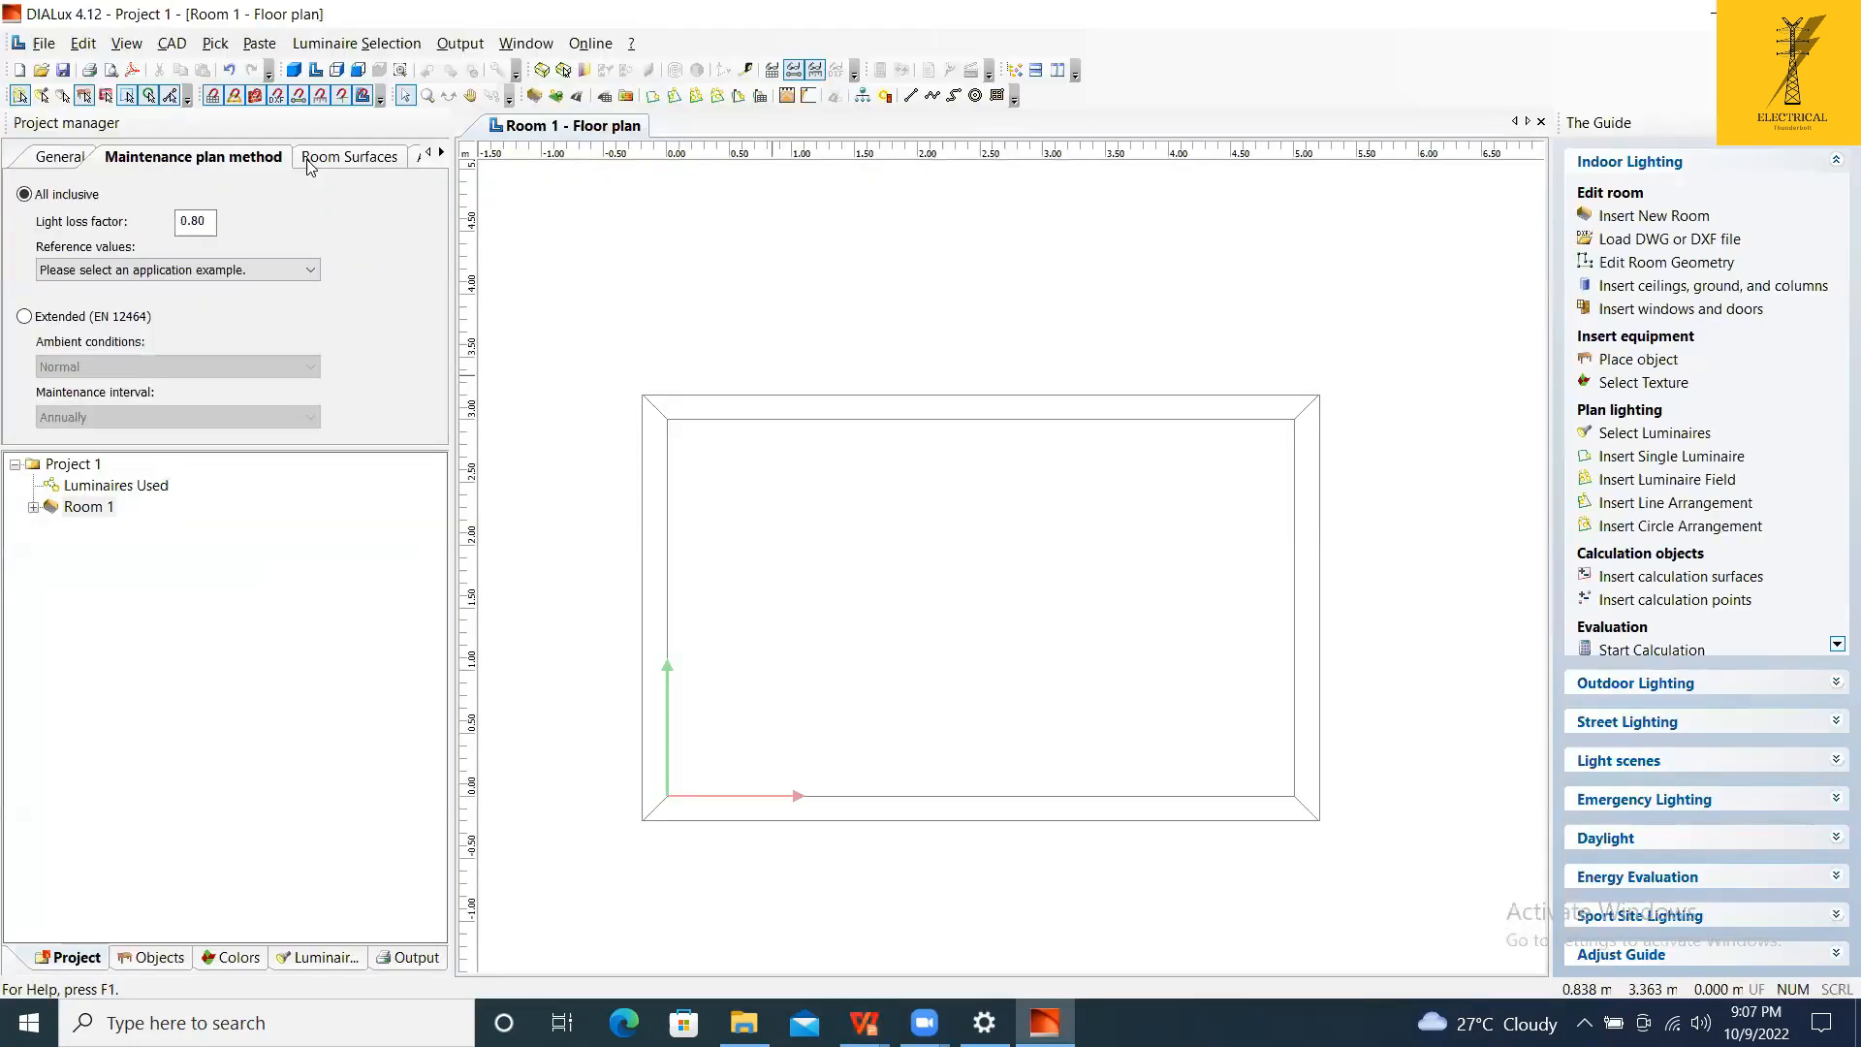
left_click(312, 160)
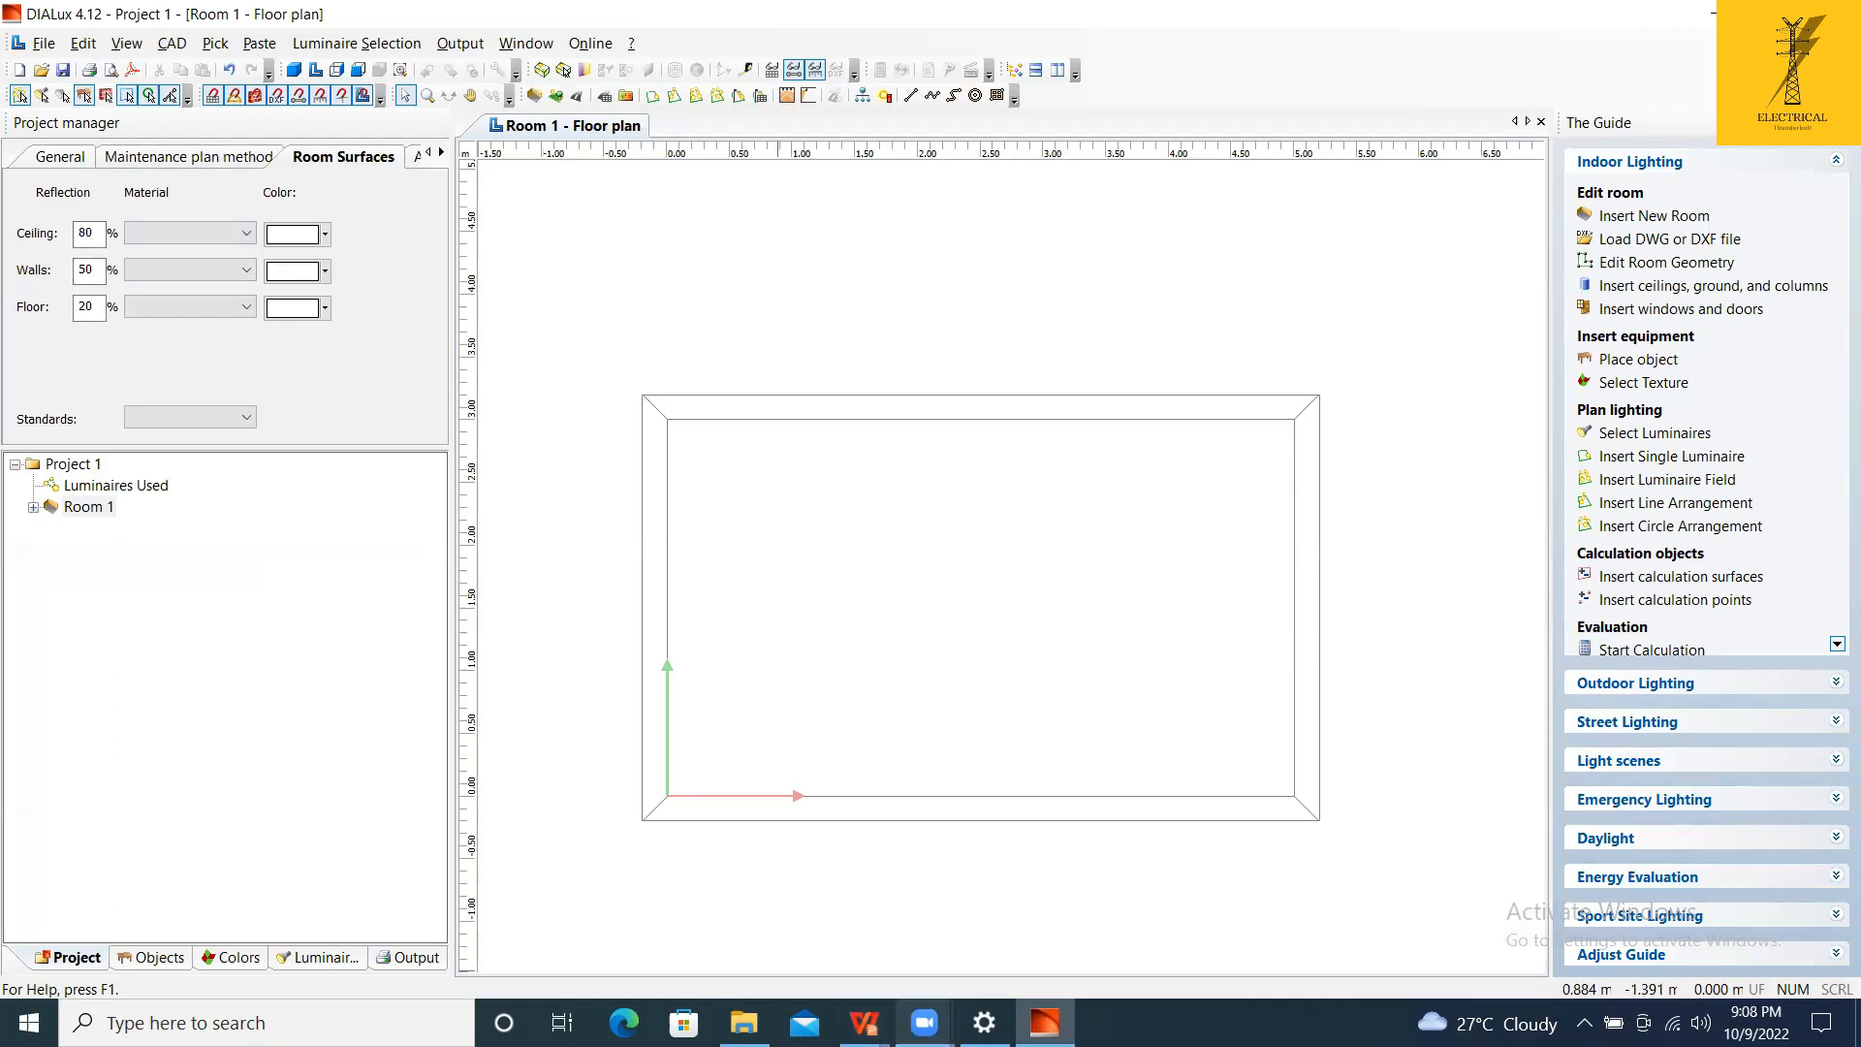
left_click(1045, 1022)
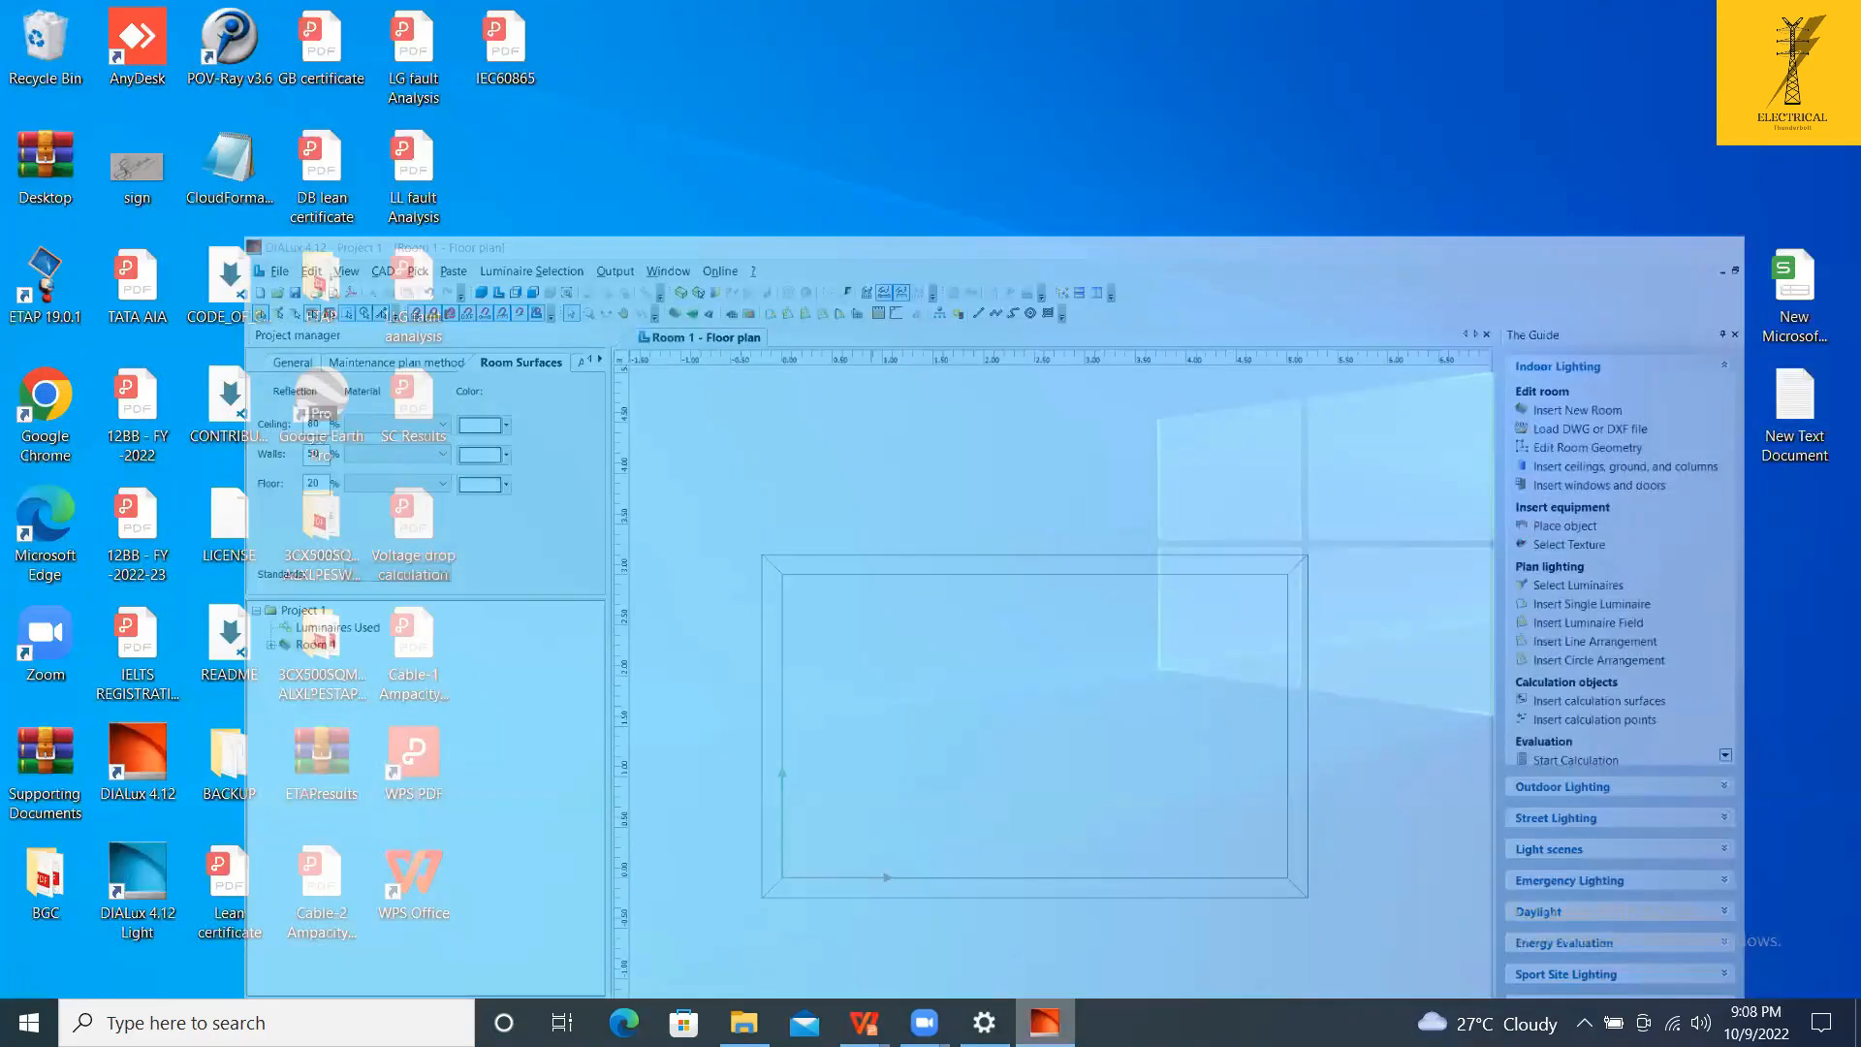
left_click(864, 1023)
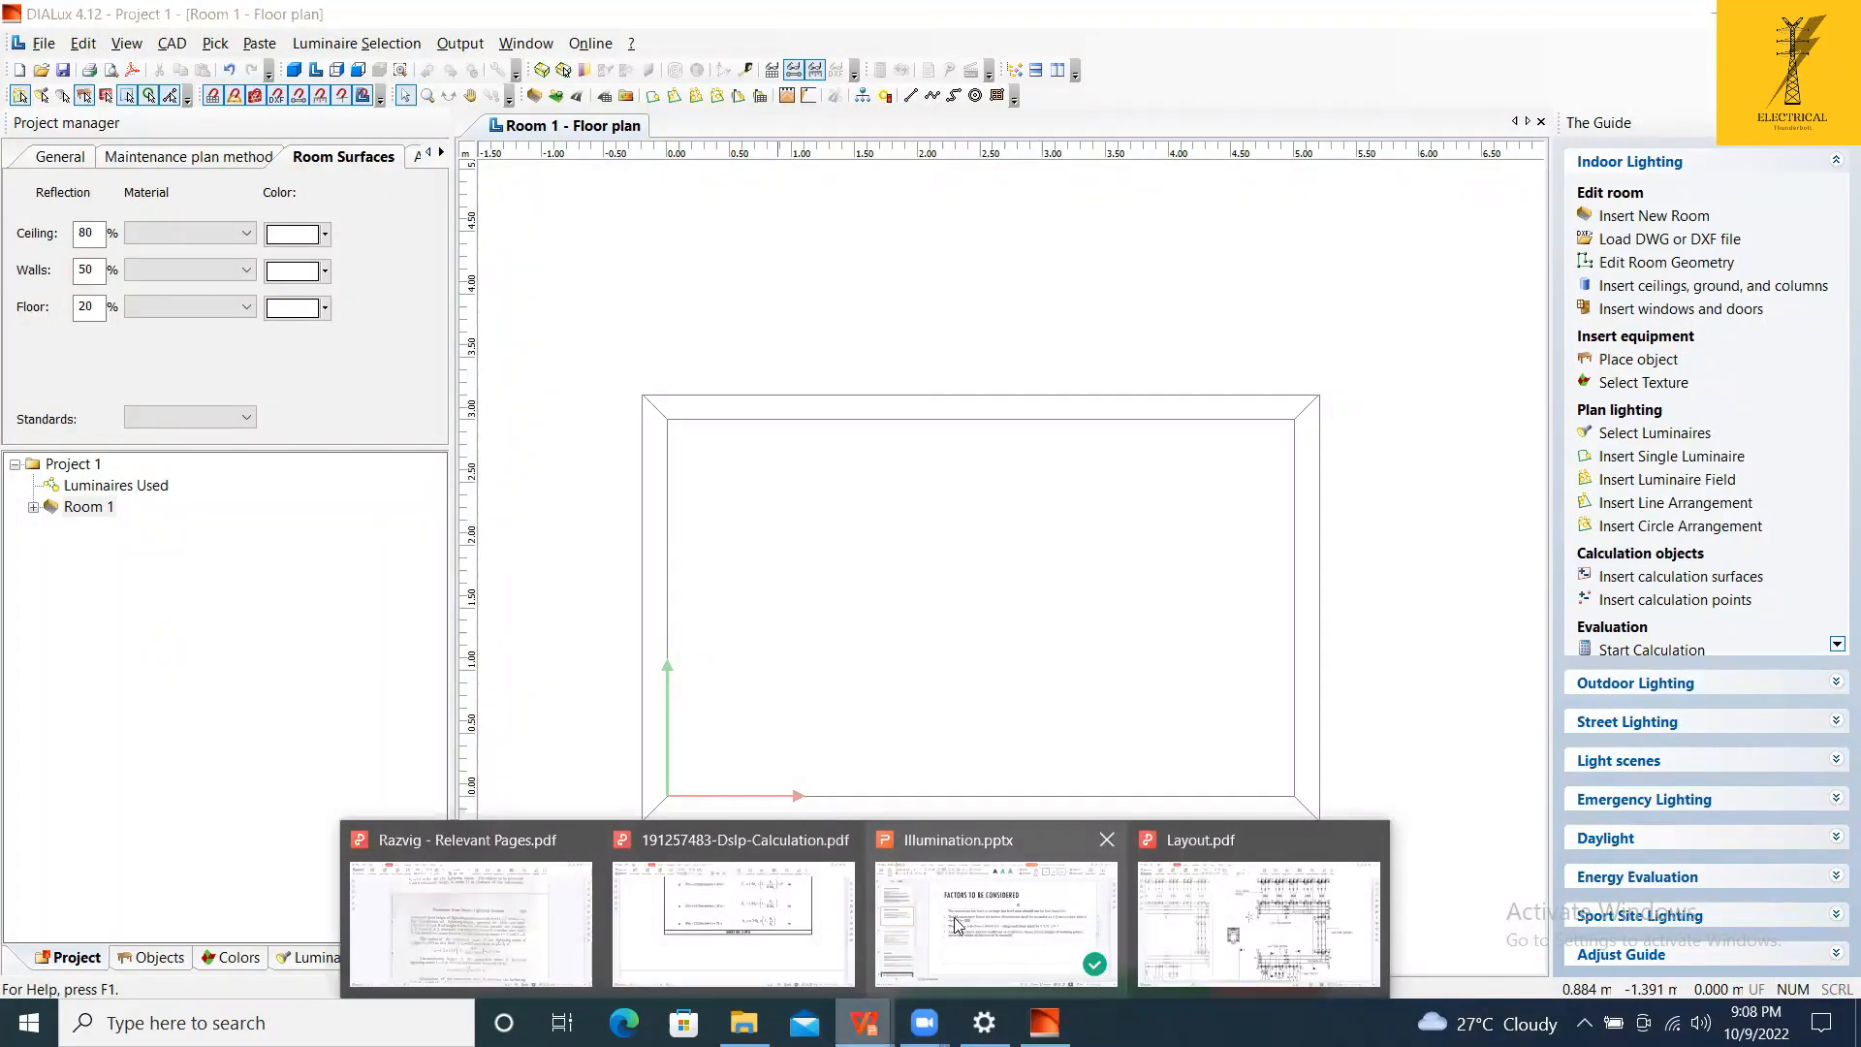
left_click(957, 925)
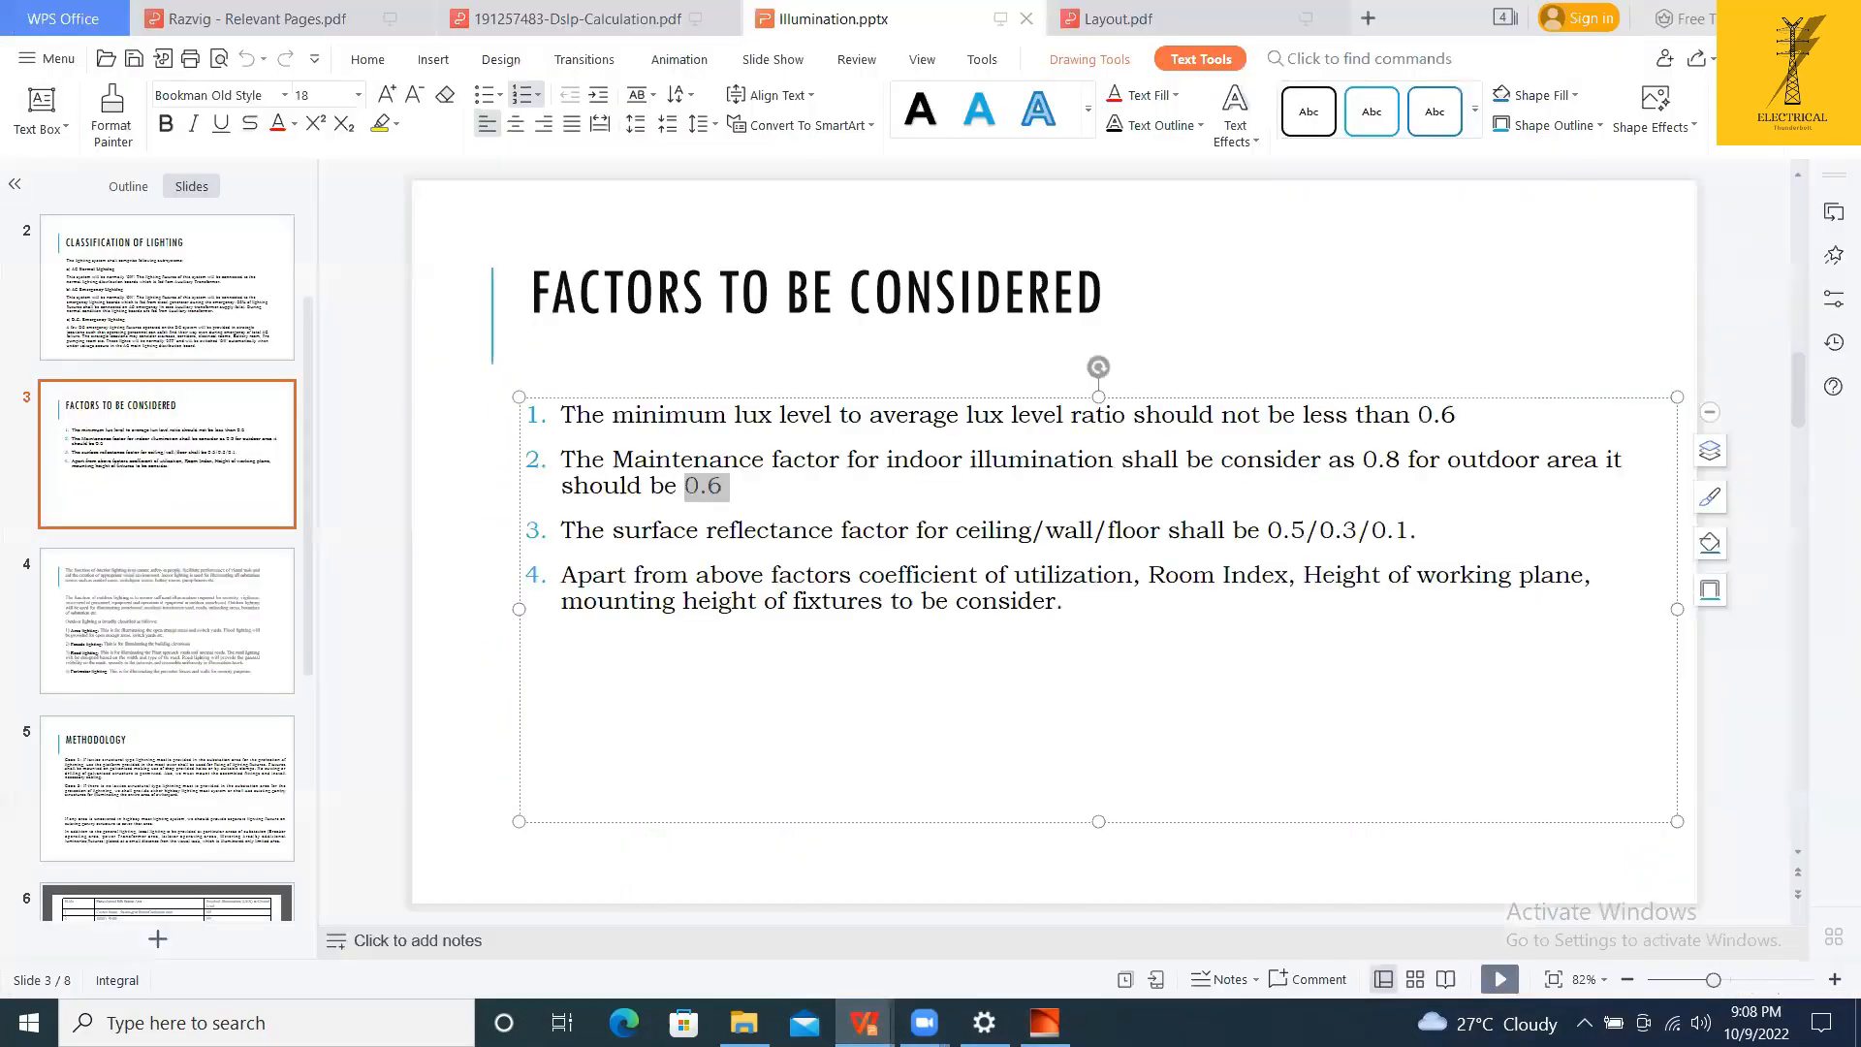
Back in DIALux, set Room 1's reflection to 50% for the ceiling, 30% for the walls and 10% for the floor.
key("alt+Tab")
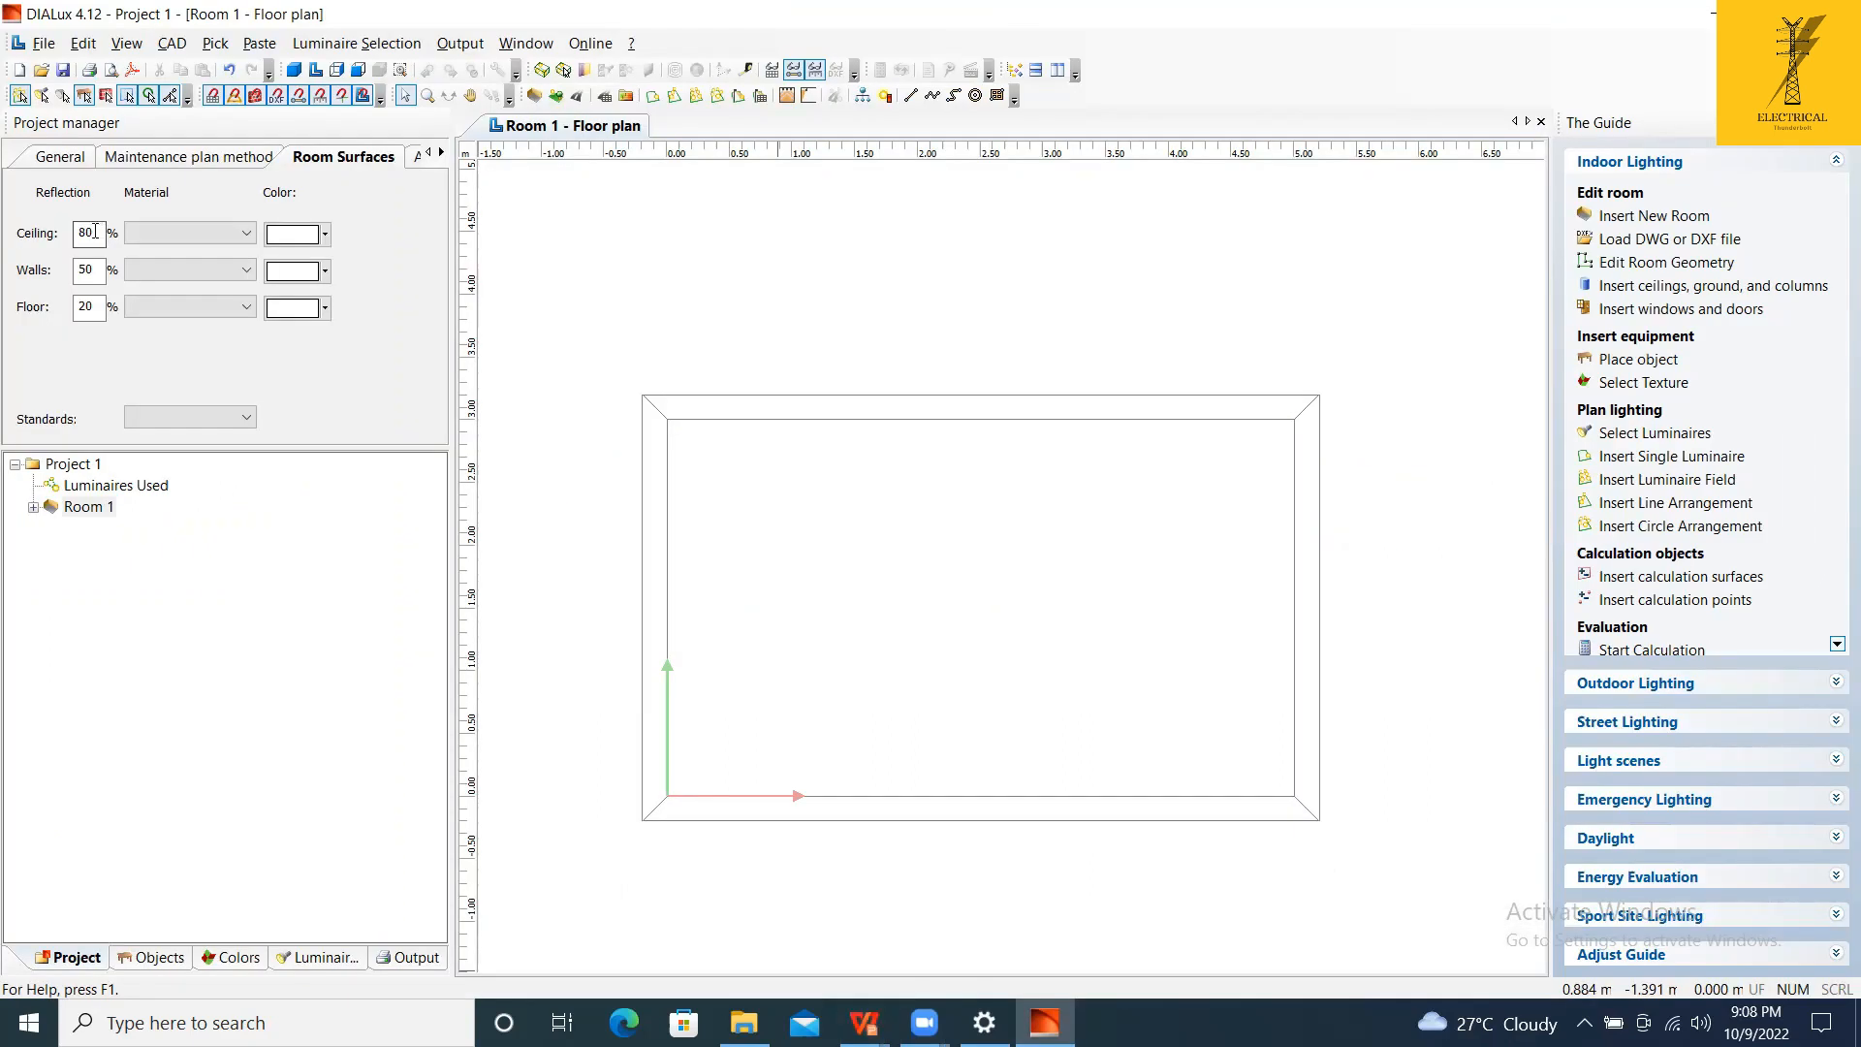
left_click_drag(94, 231, 52, 218)
type("50")
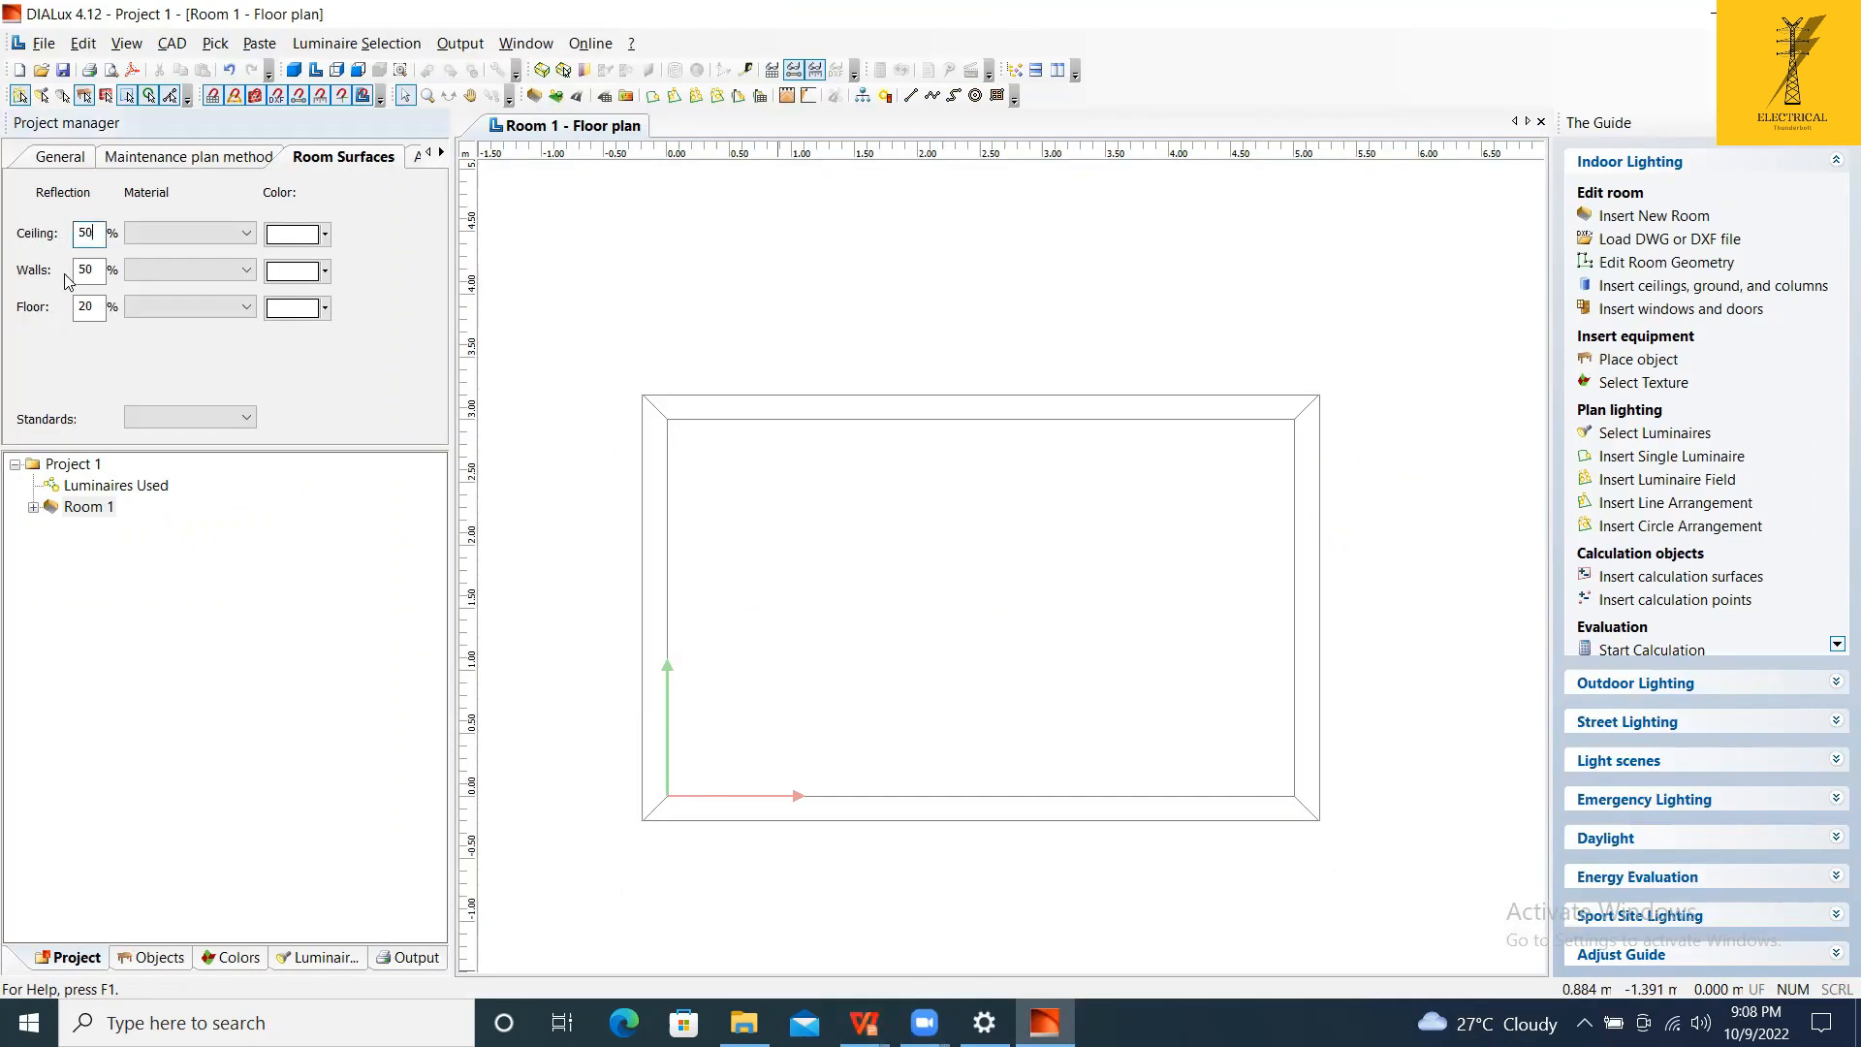
left_click_drag(94, 270, 70, 310)
type("30")
type("1")
Switch to Illumination.pptx and recheck the surface reflectance values for ceiling, wall and floor.
left_click(1045, 1022)
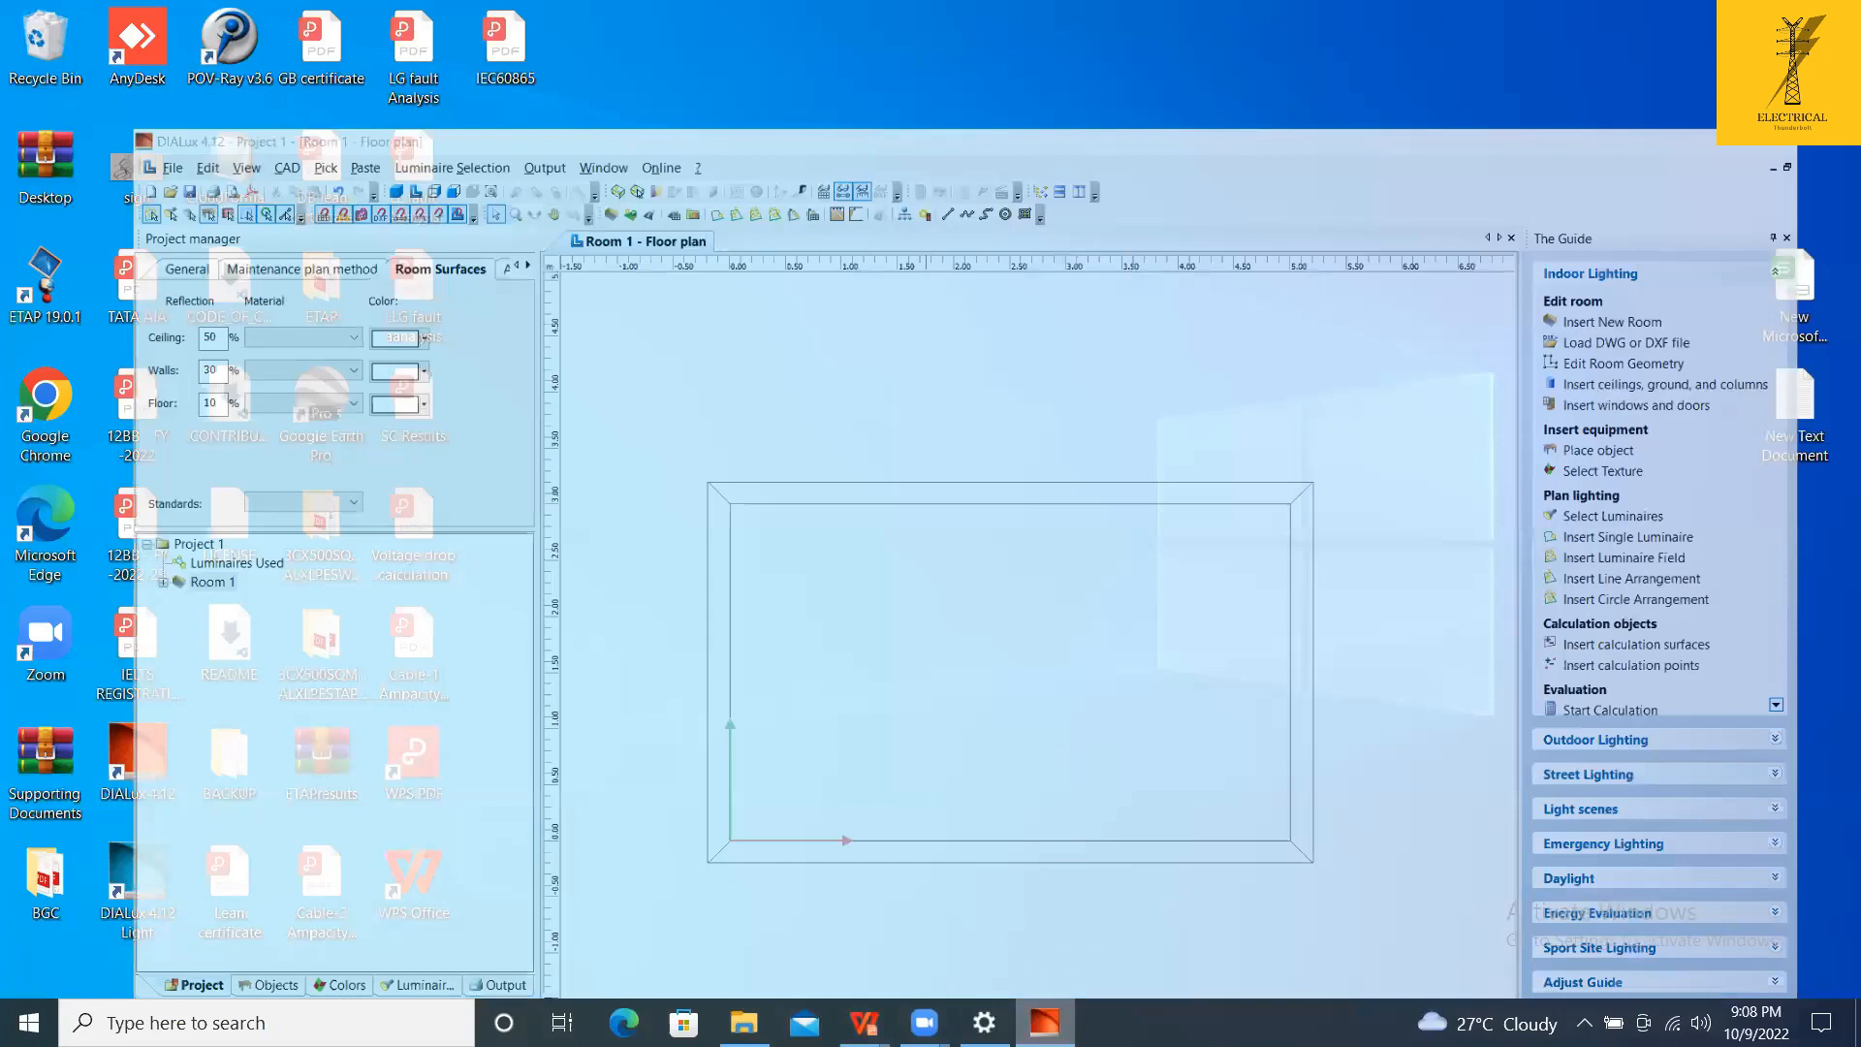
left_click(1204, 942)
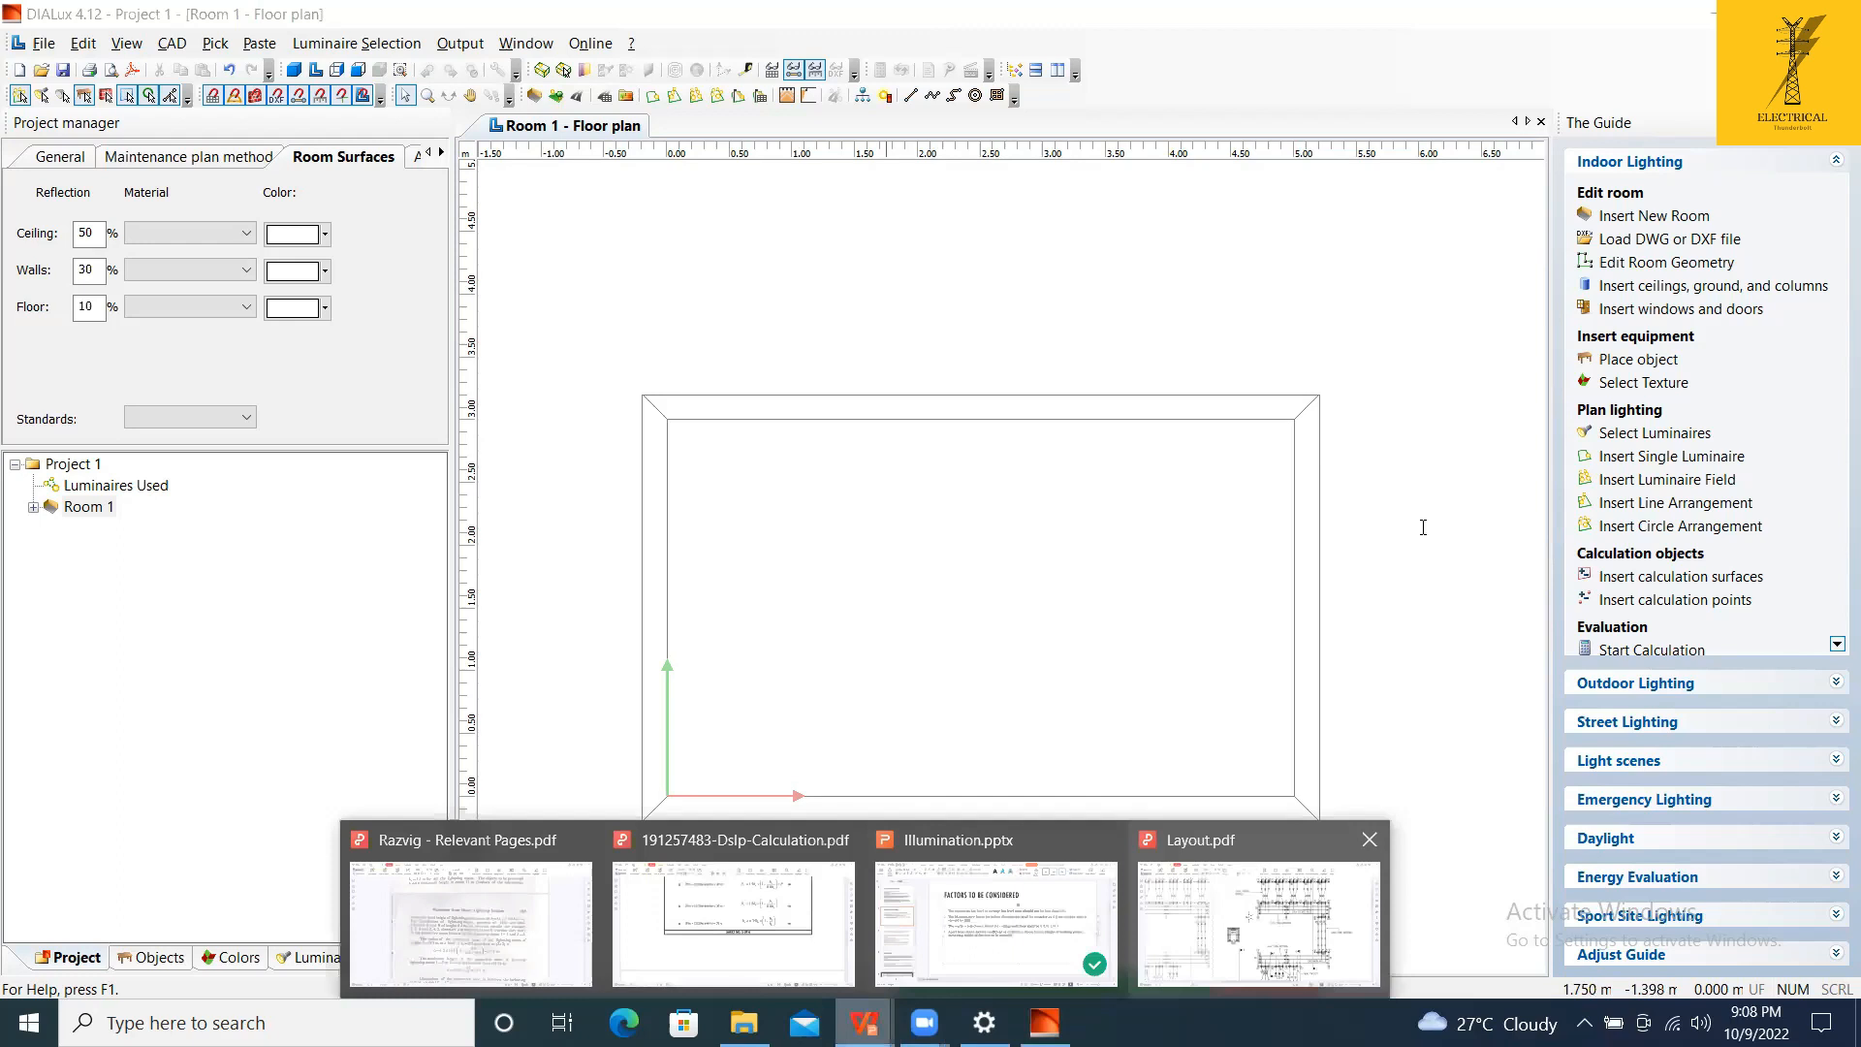
left_click_drag(1290, 530, 1423, 527)
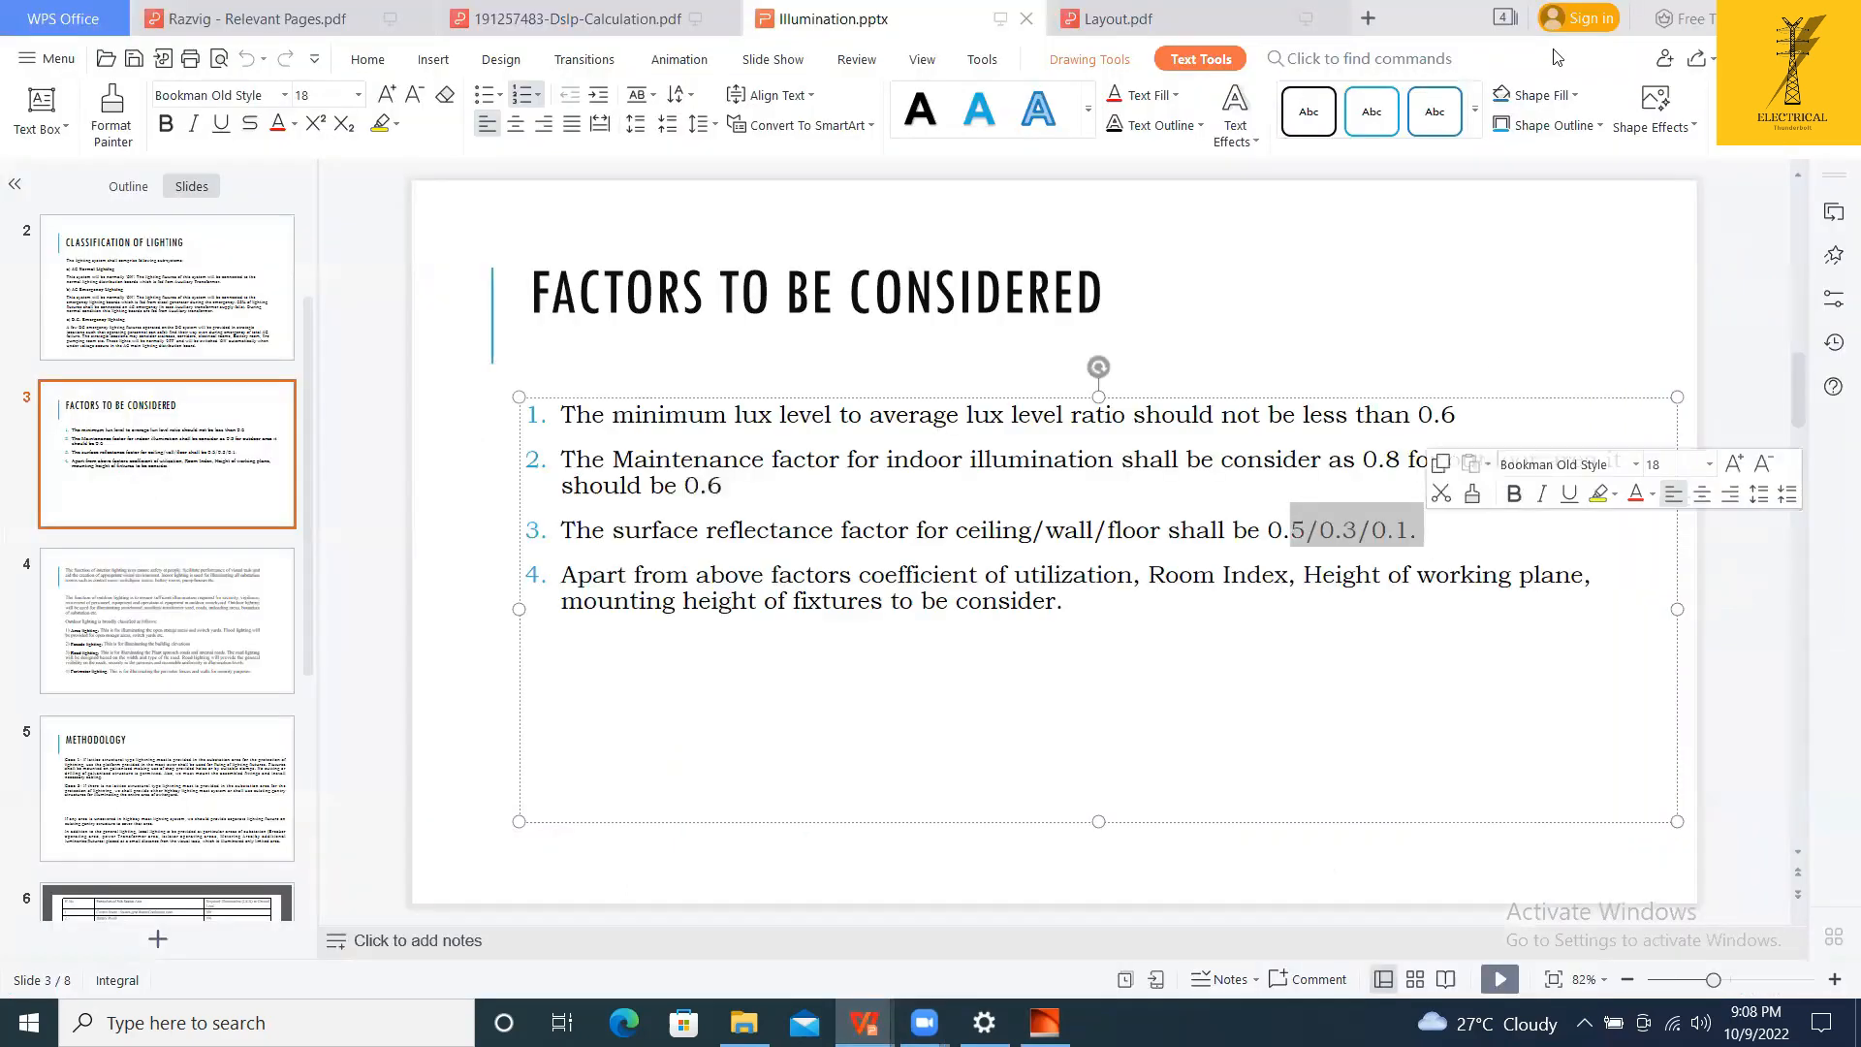
Back in DIALux, review Room 1's north alignment, room surface and maintenance plan settings.
key("alt+Tab")
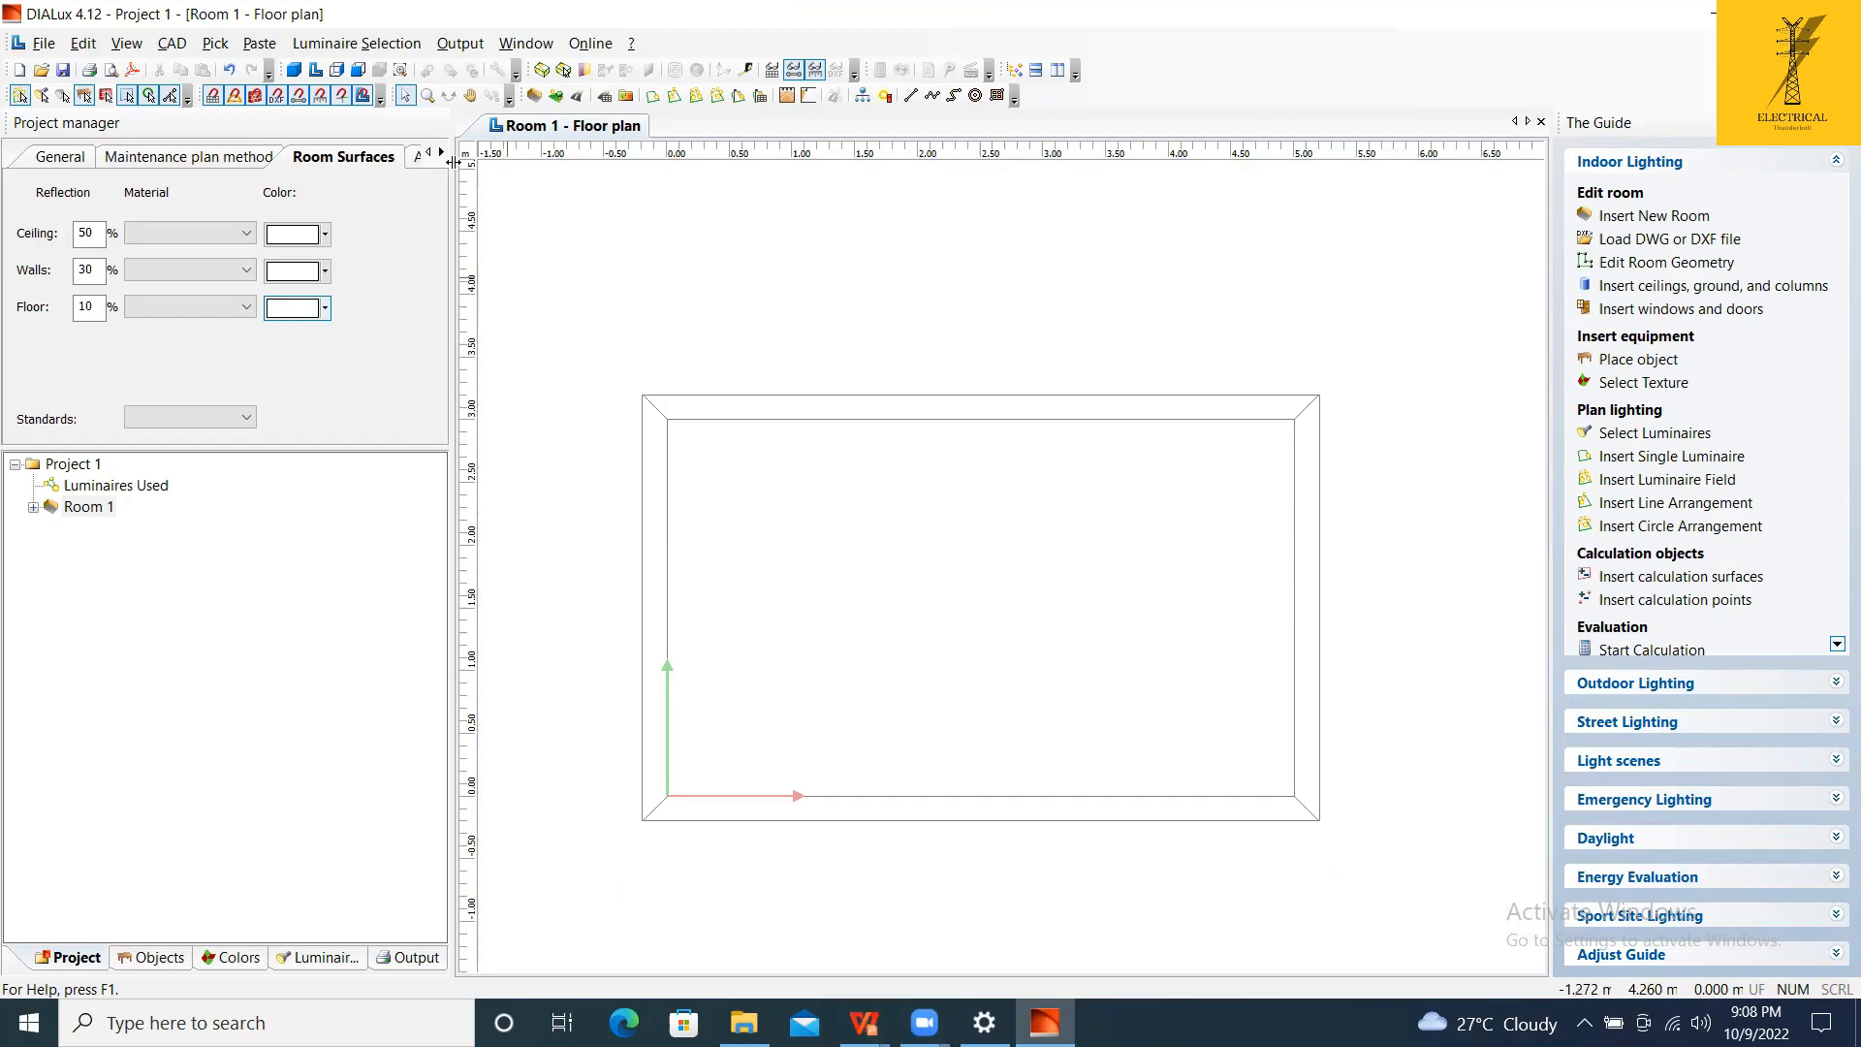
left_click(441, 153)
left_click(442, 155)
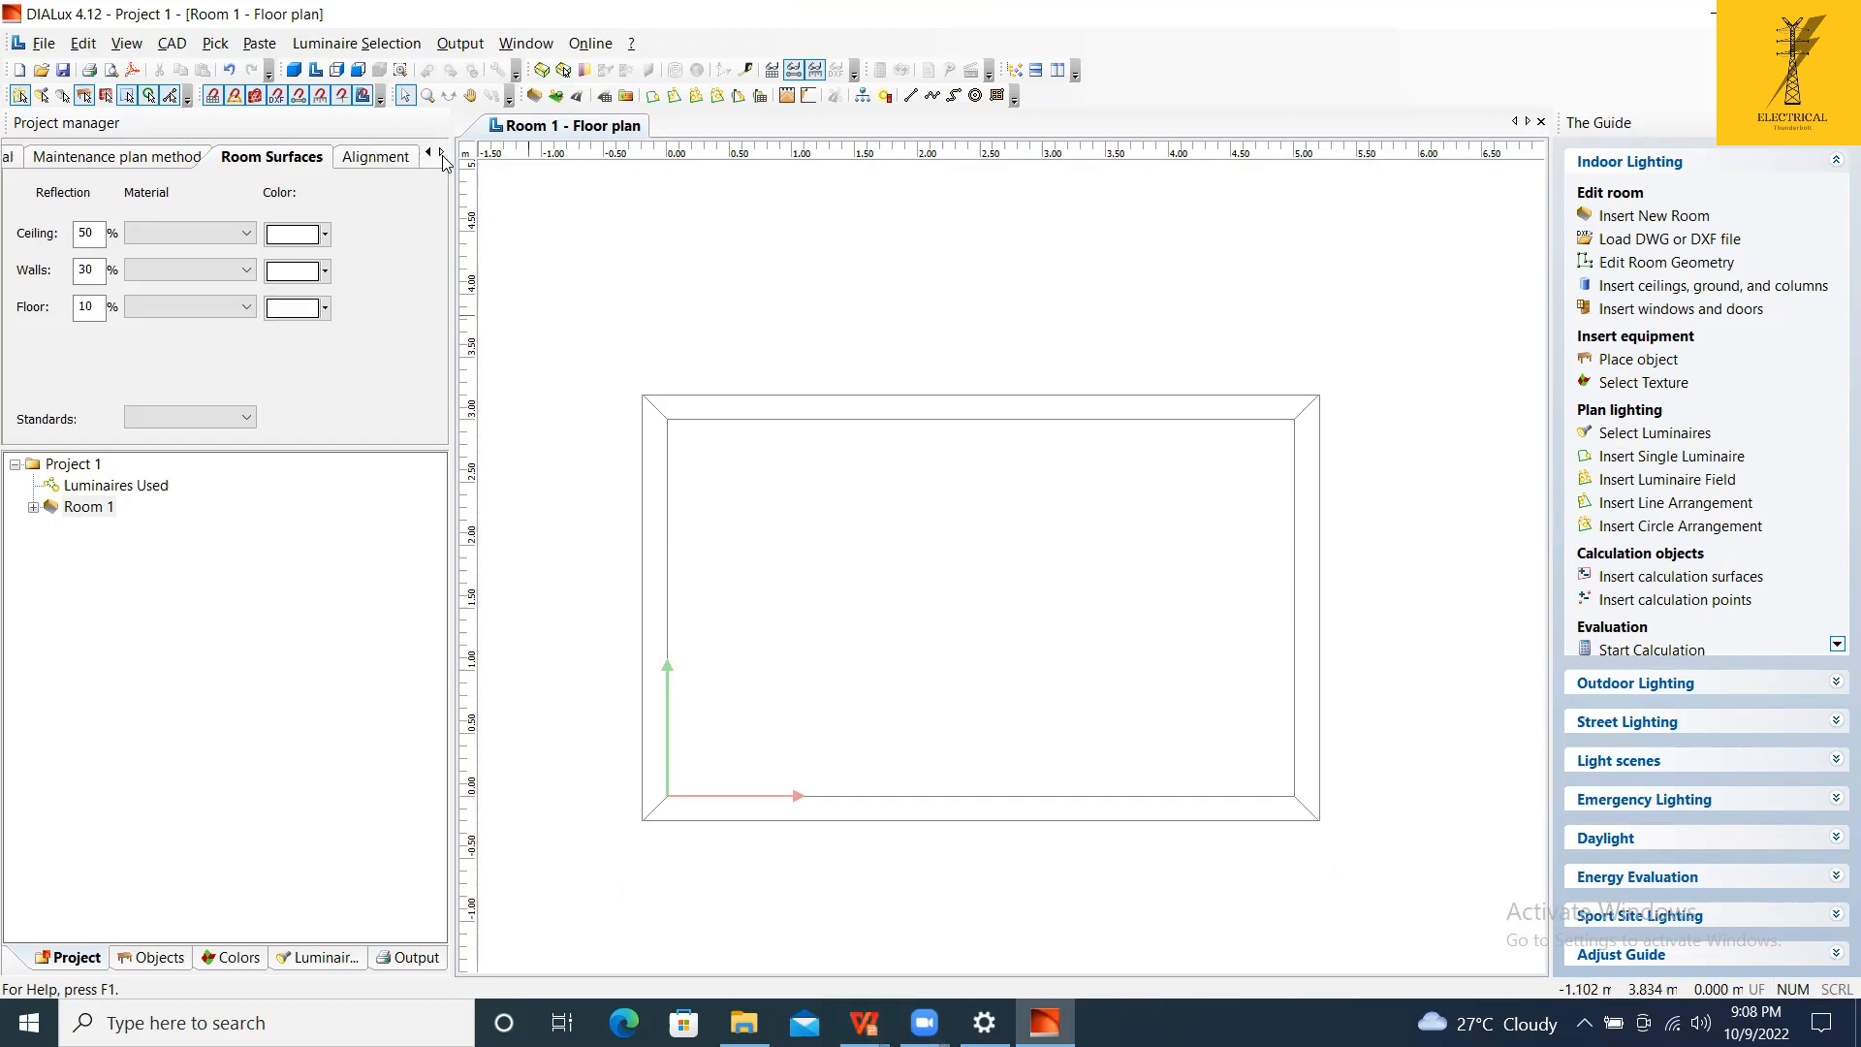
left_click(362, 161)
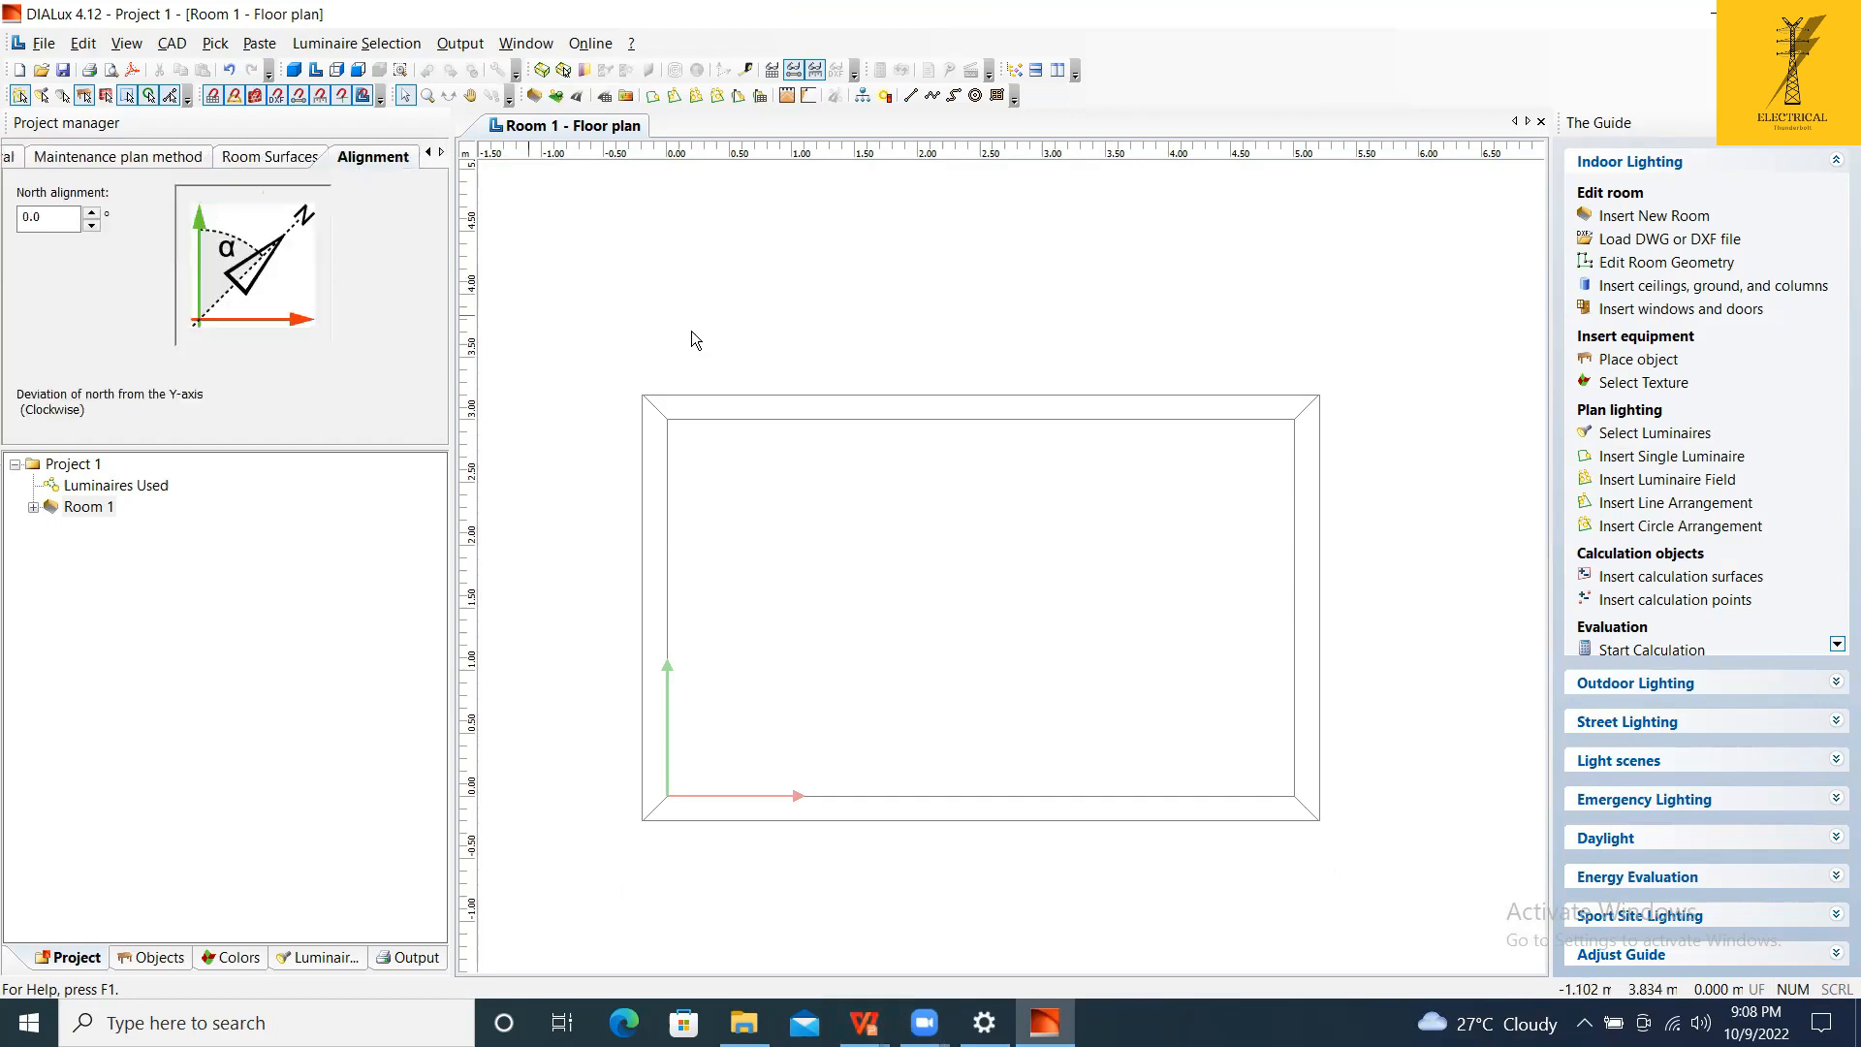
left_click(262, 158)
left_click(166, 155)
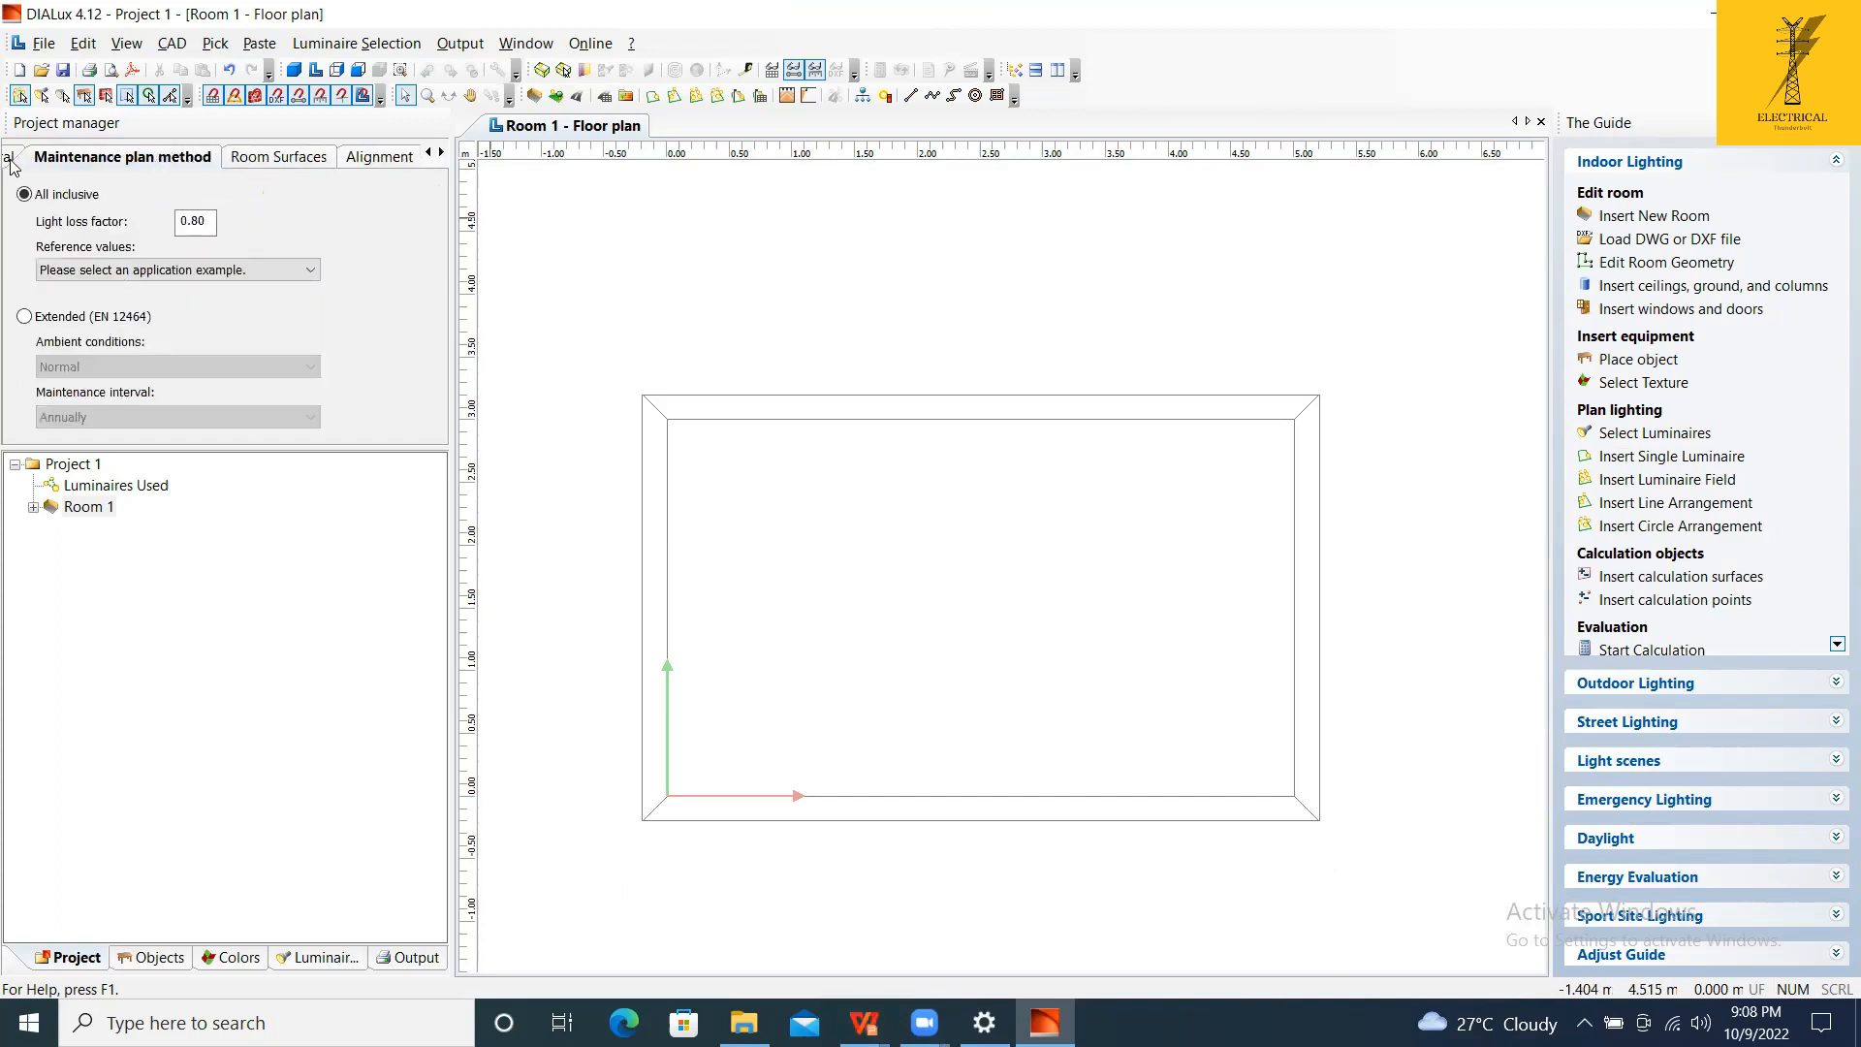
Rename Room 1 as Control room.
left_click(10, 159)
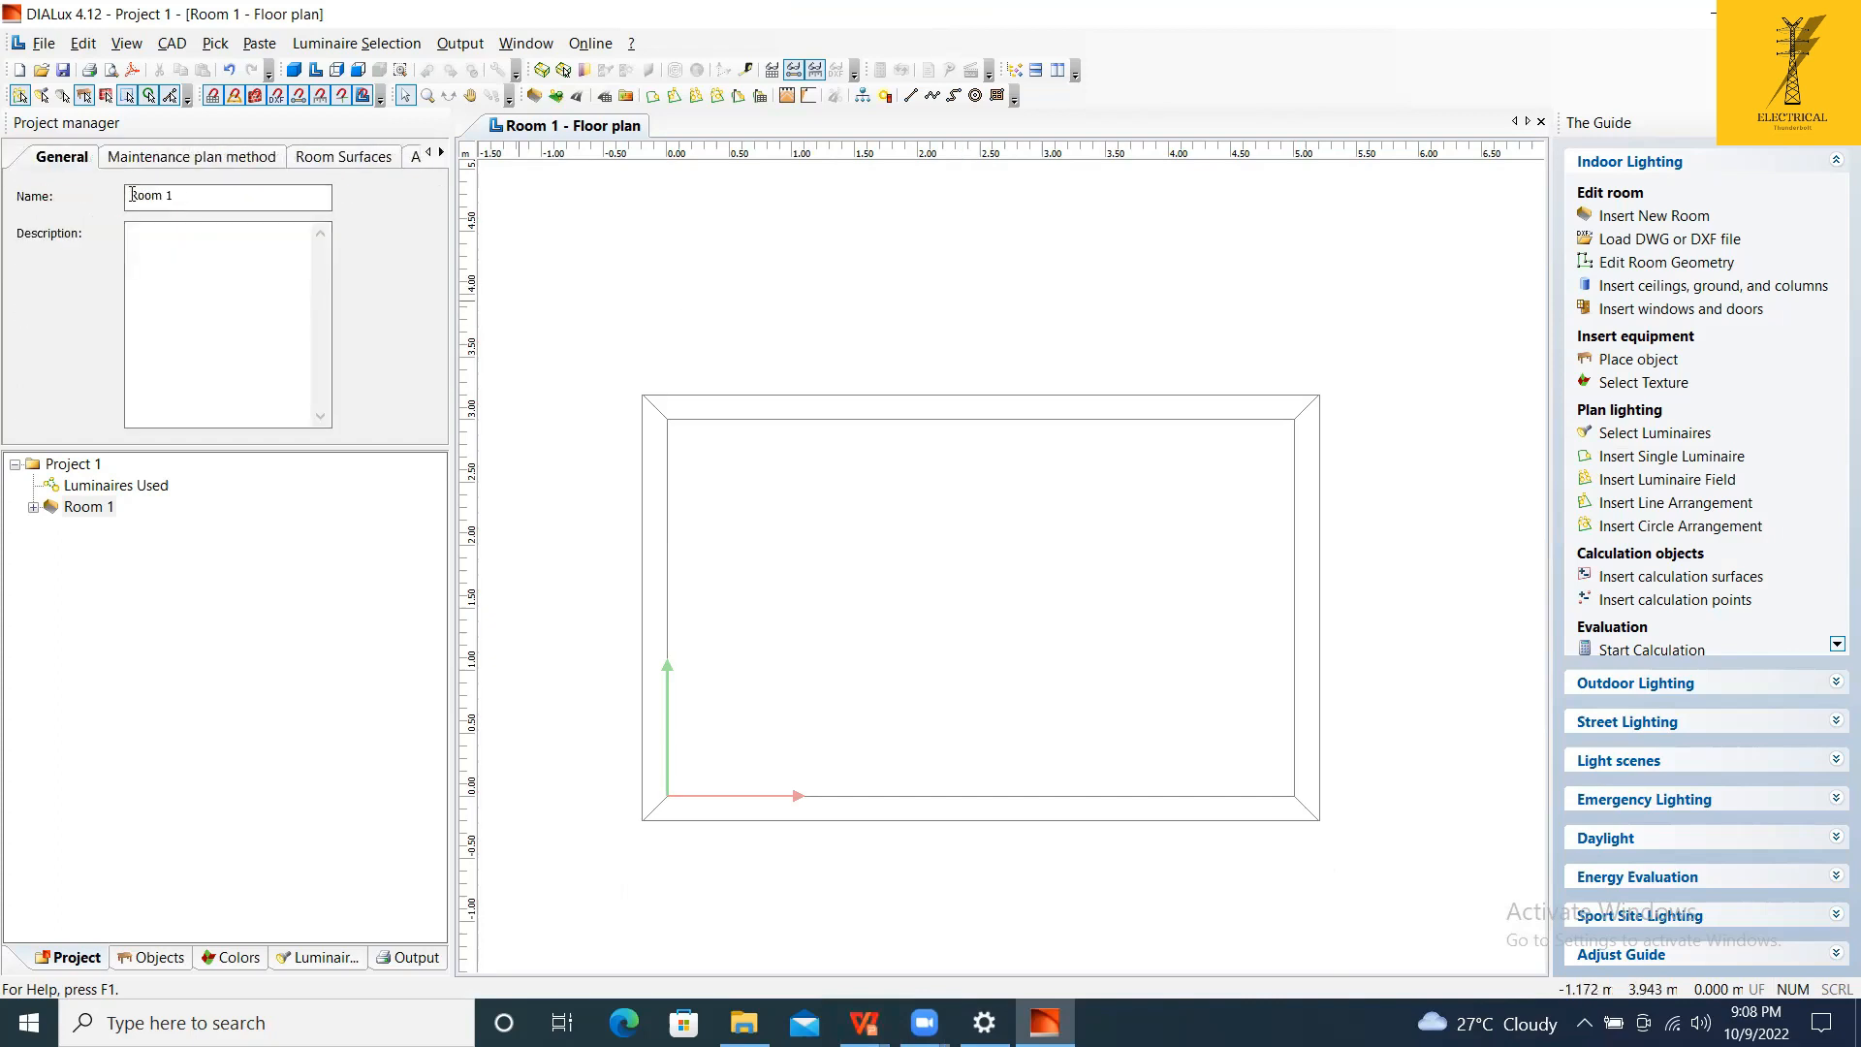
left_click_drag(130, 196, 285, 268)
type("Control r")
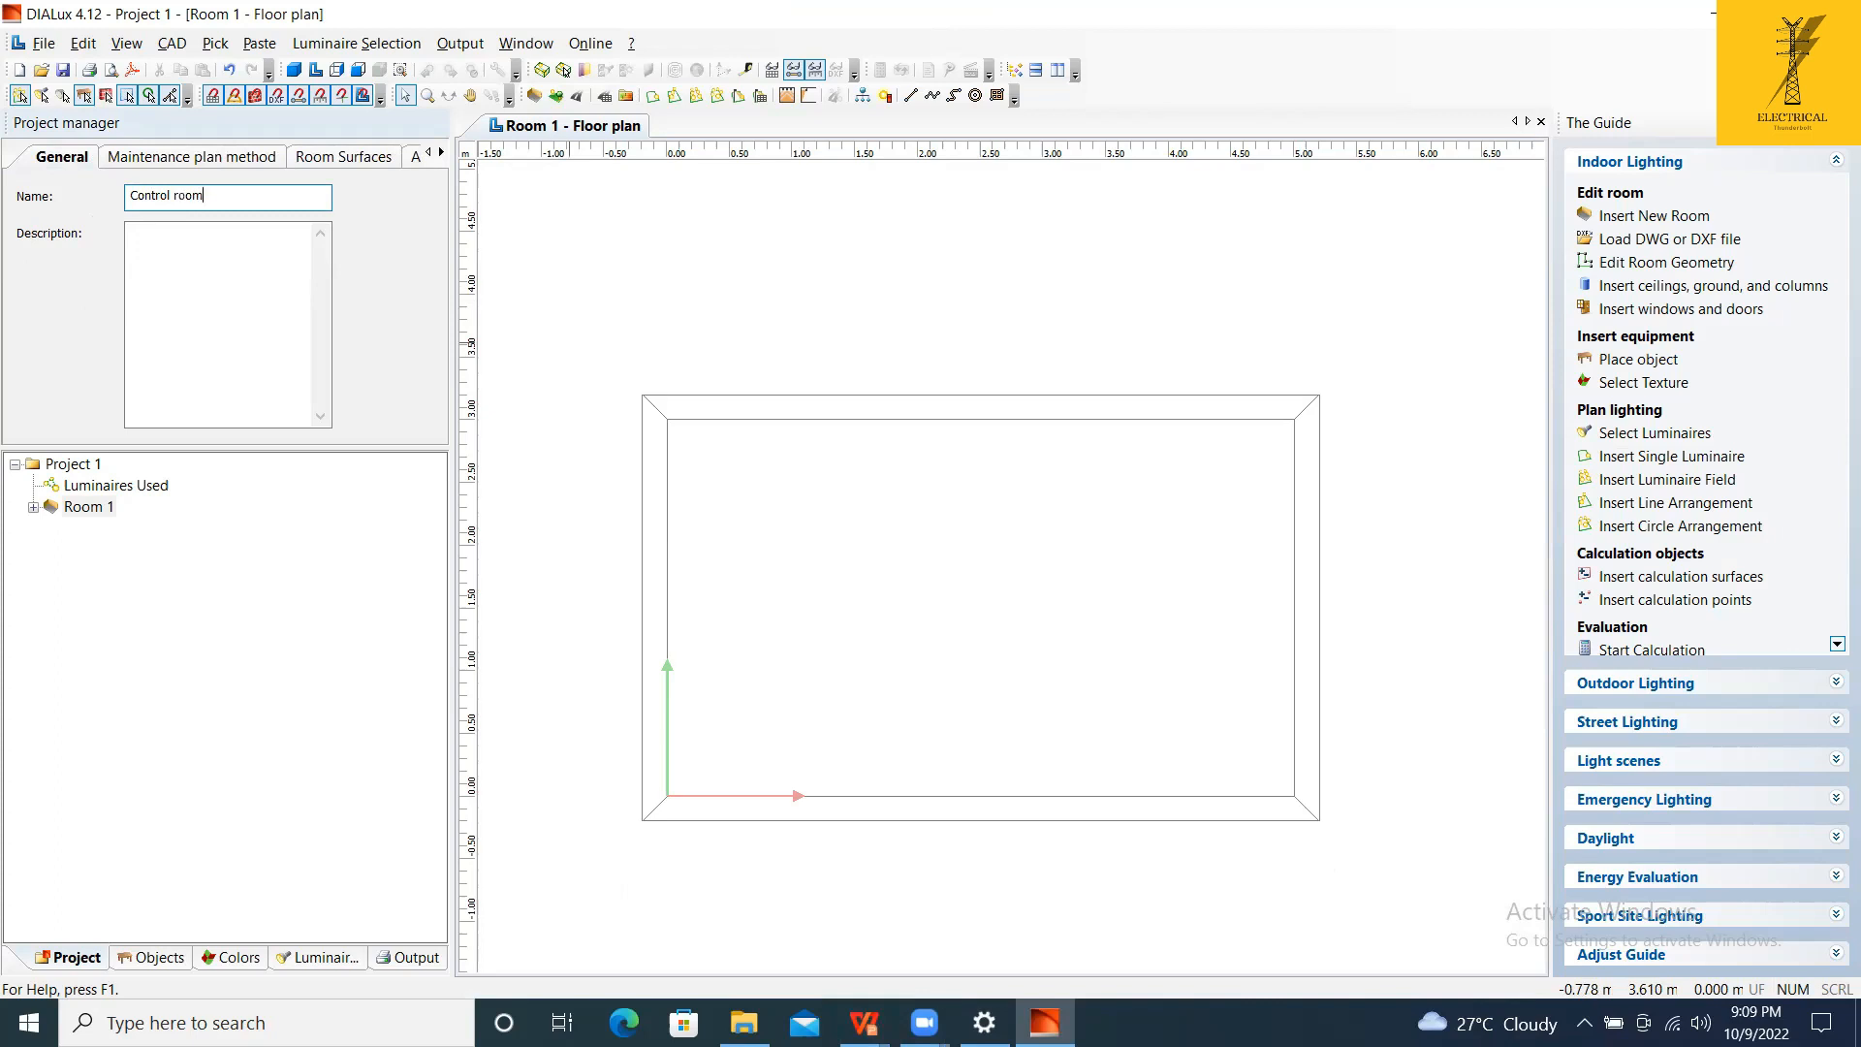
key("Return")
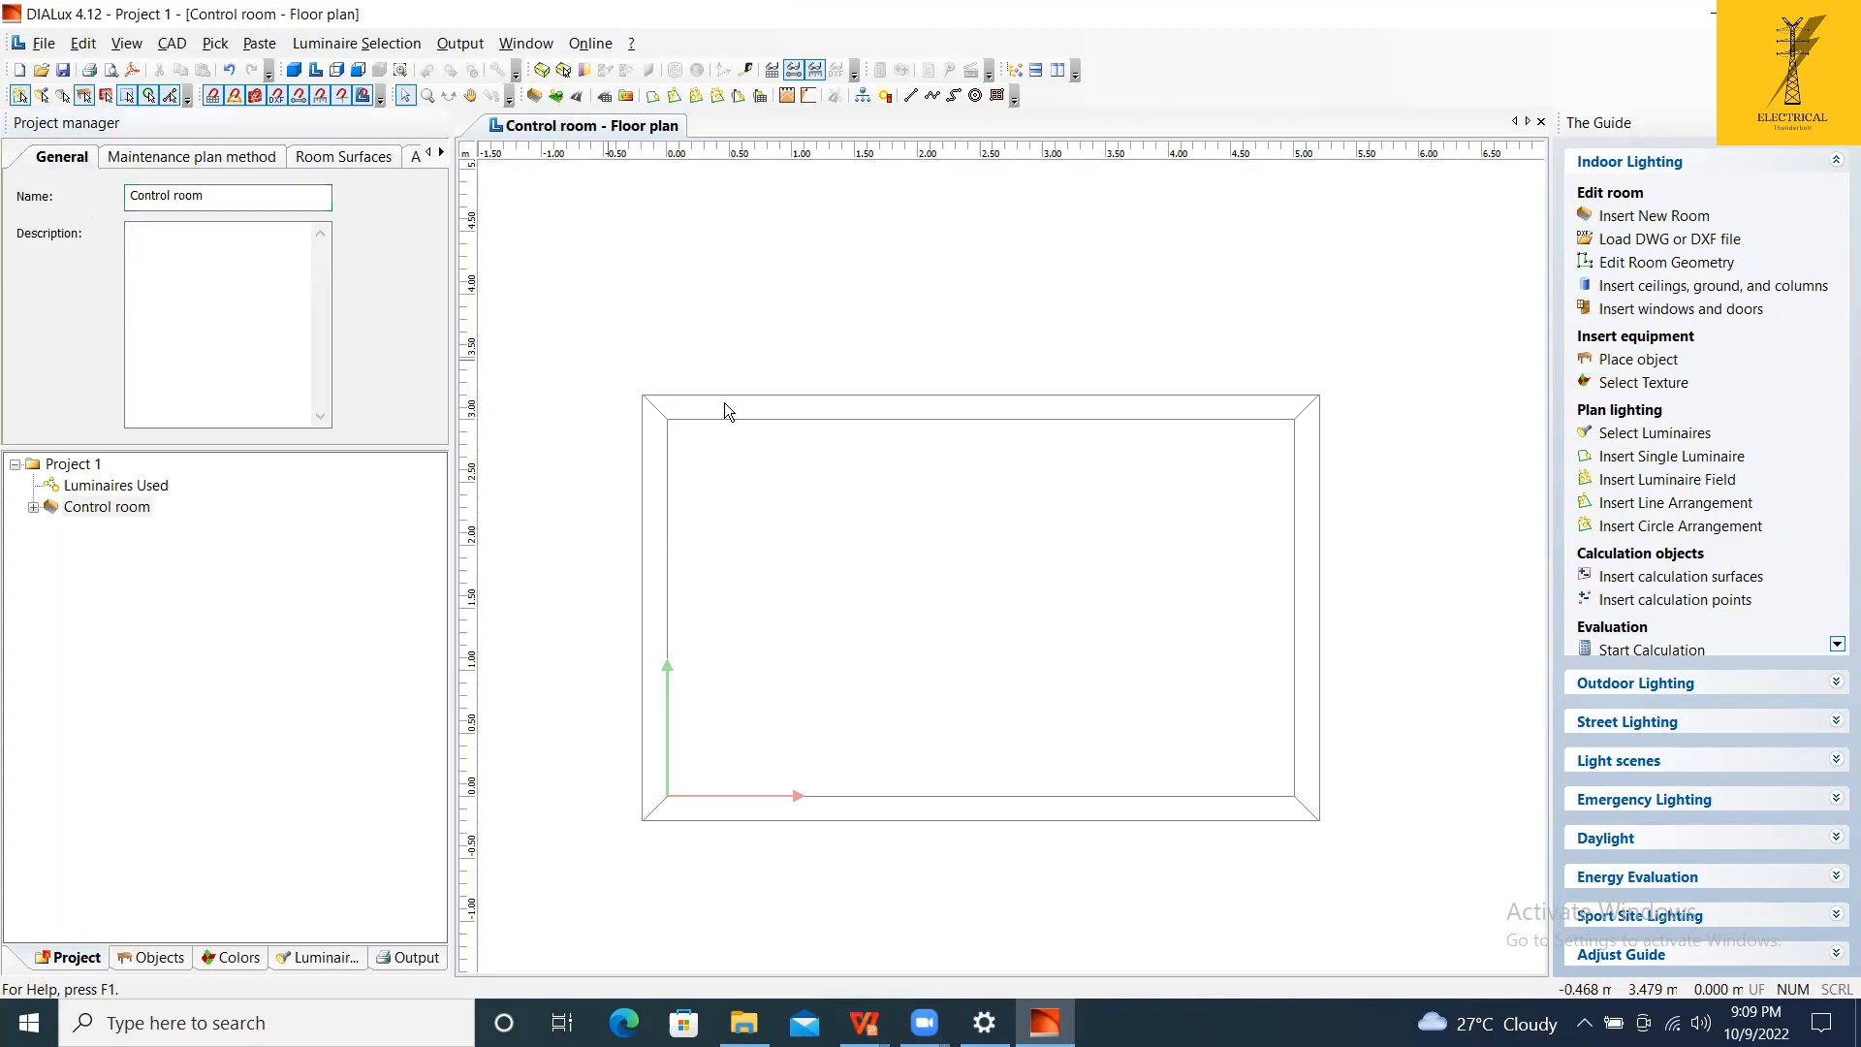
scroll(942, 363, "down", 1)
scroll(868, 409, "up", 2)
scroll(1003, 283, "down", 1)
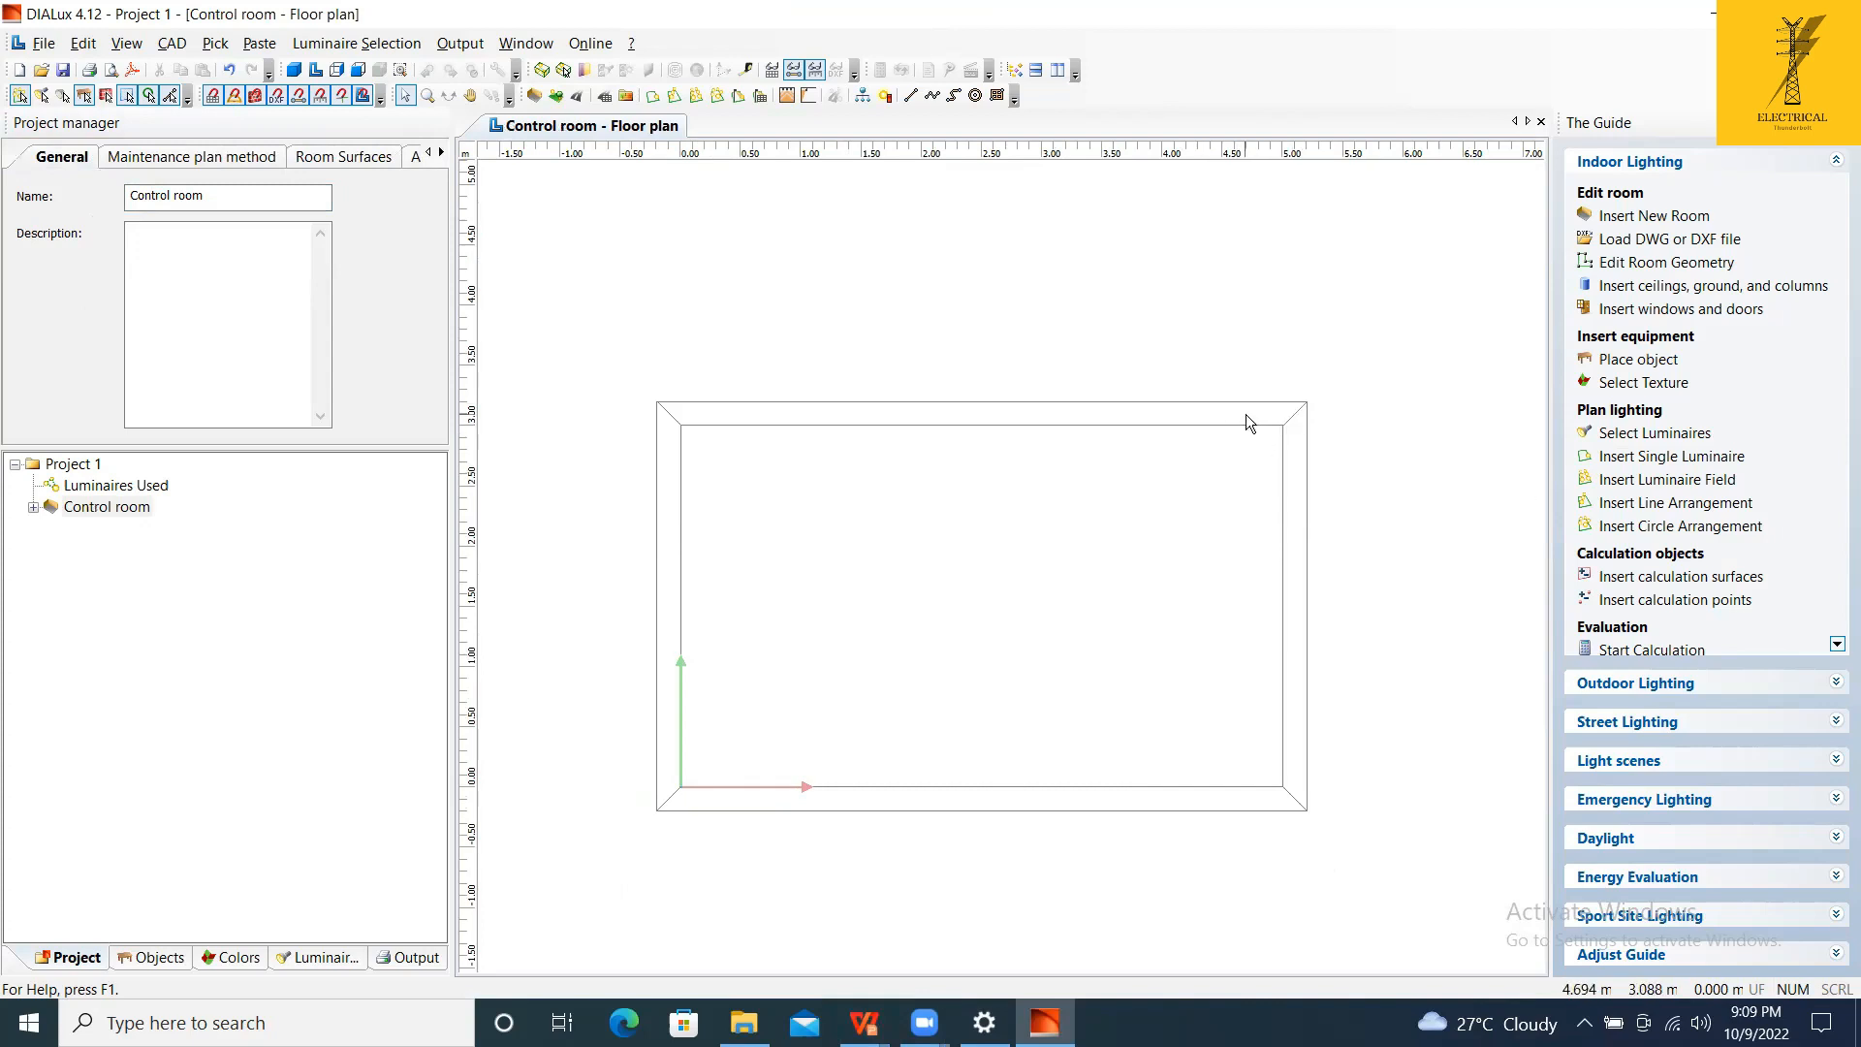
Look through the ceiling material and colour options in the Control room's surface settings.
left_click(368, 159)
left_click(248, 234)
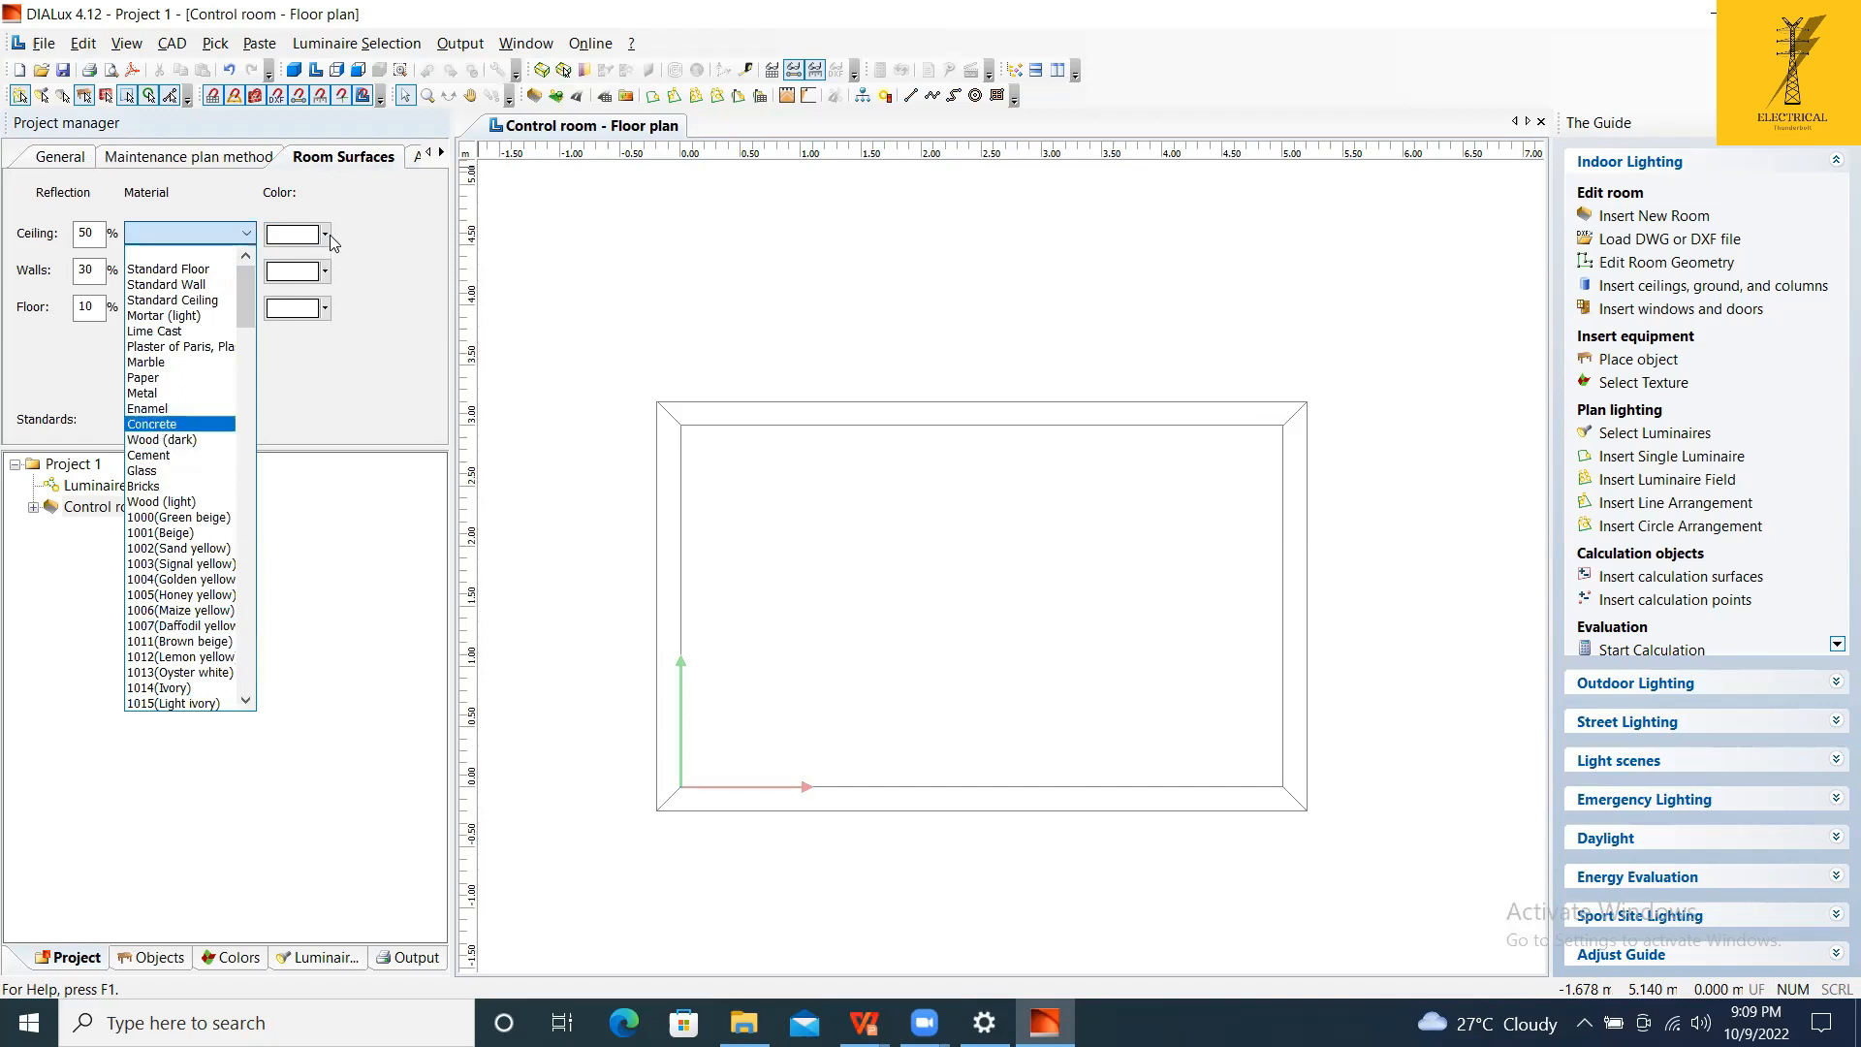
left_click(331, 239)
left_click(326, 234)
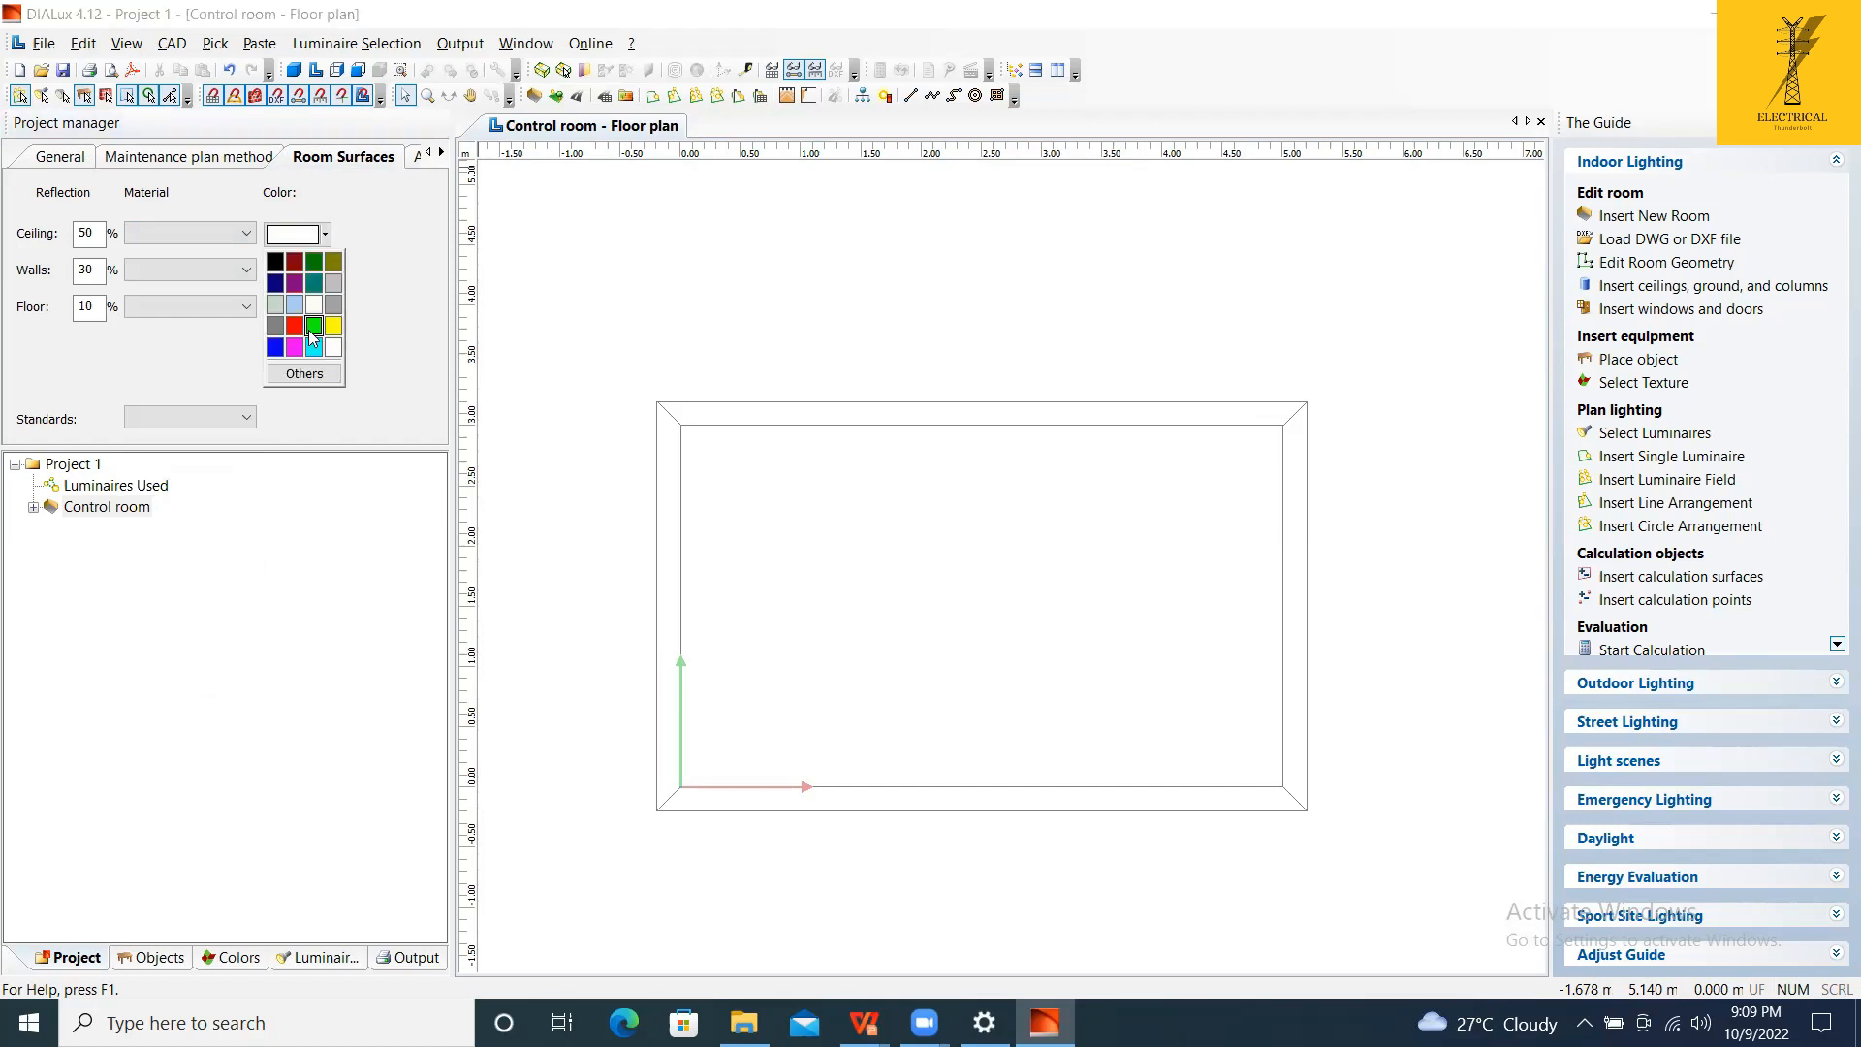
left_click(603, 280)
Apply the 50/30/20 reflection standard to the Control room's ceiling, walls and floor.
left_click(243, 423)
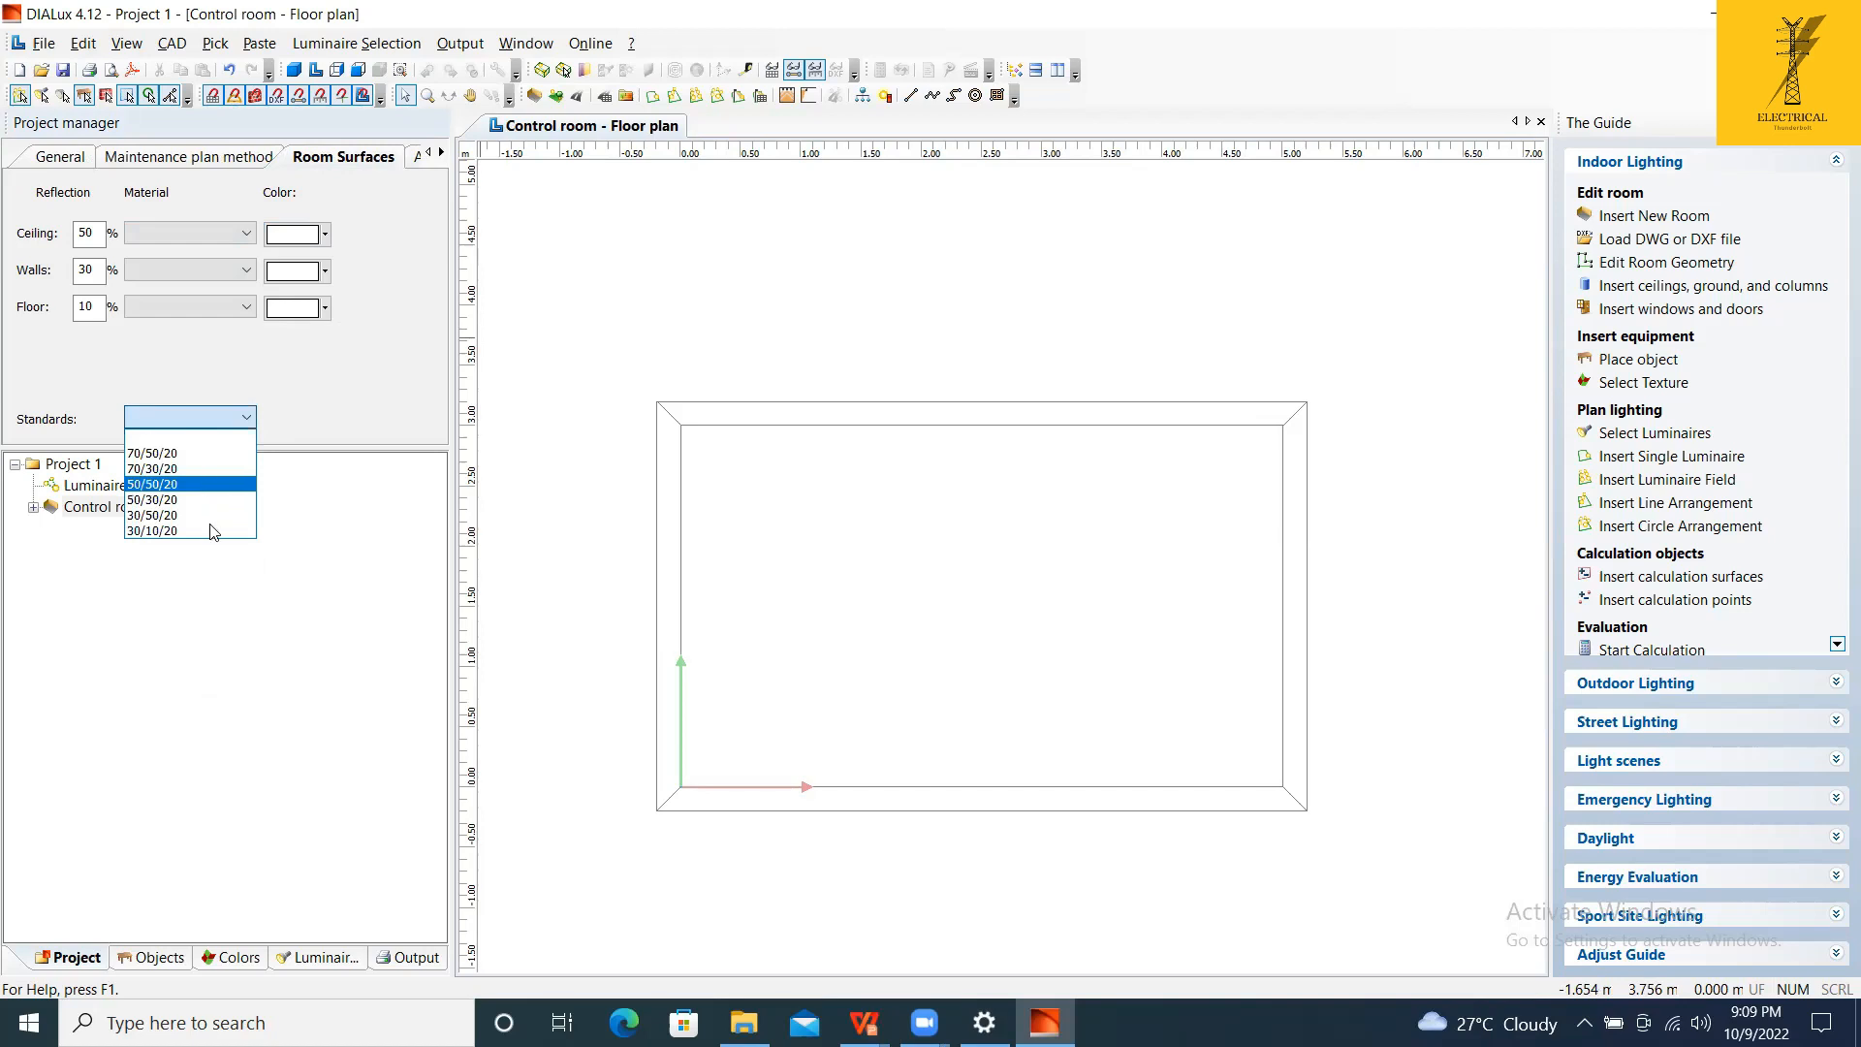
left_click(211, 500)
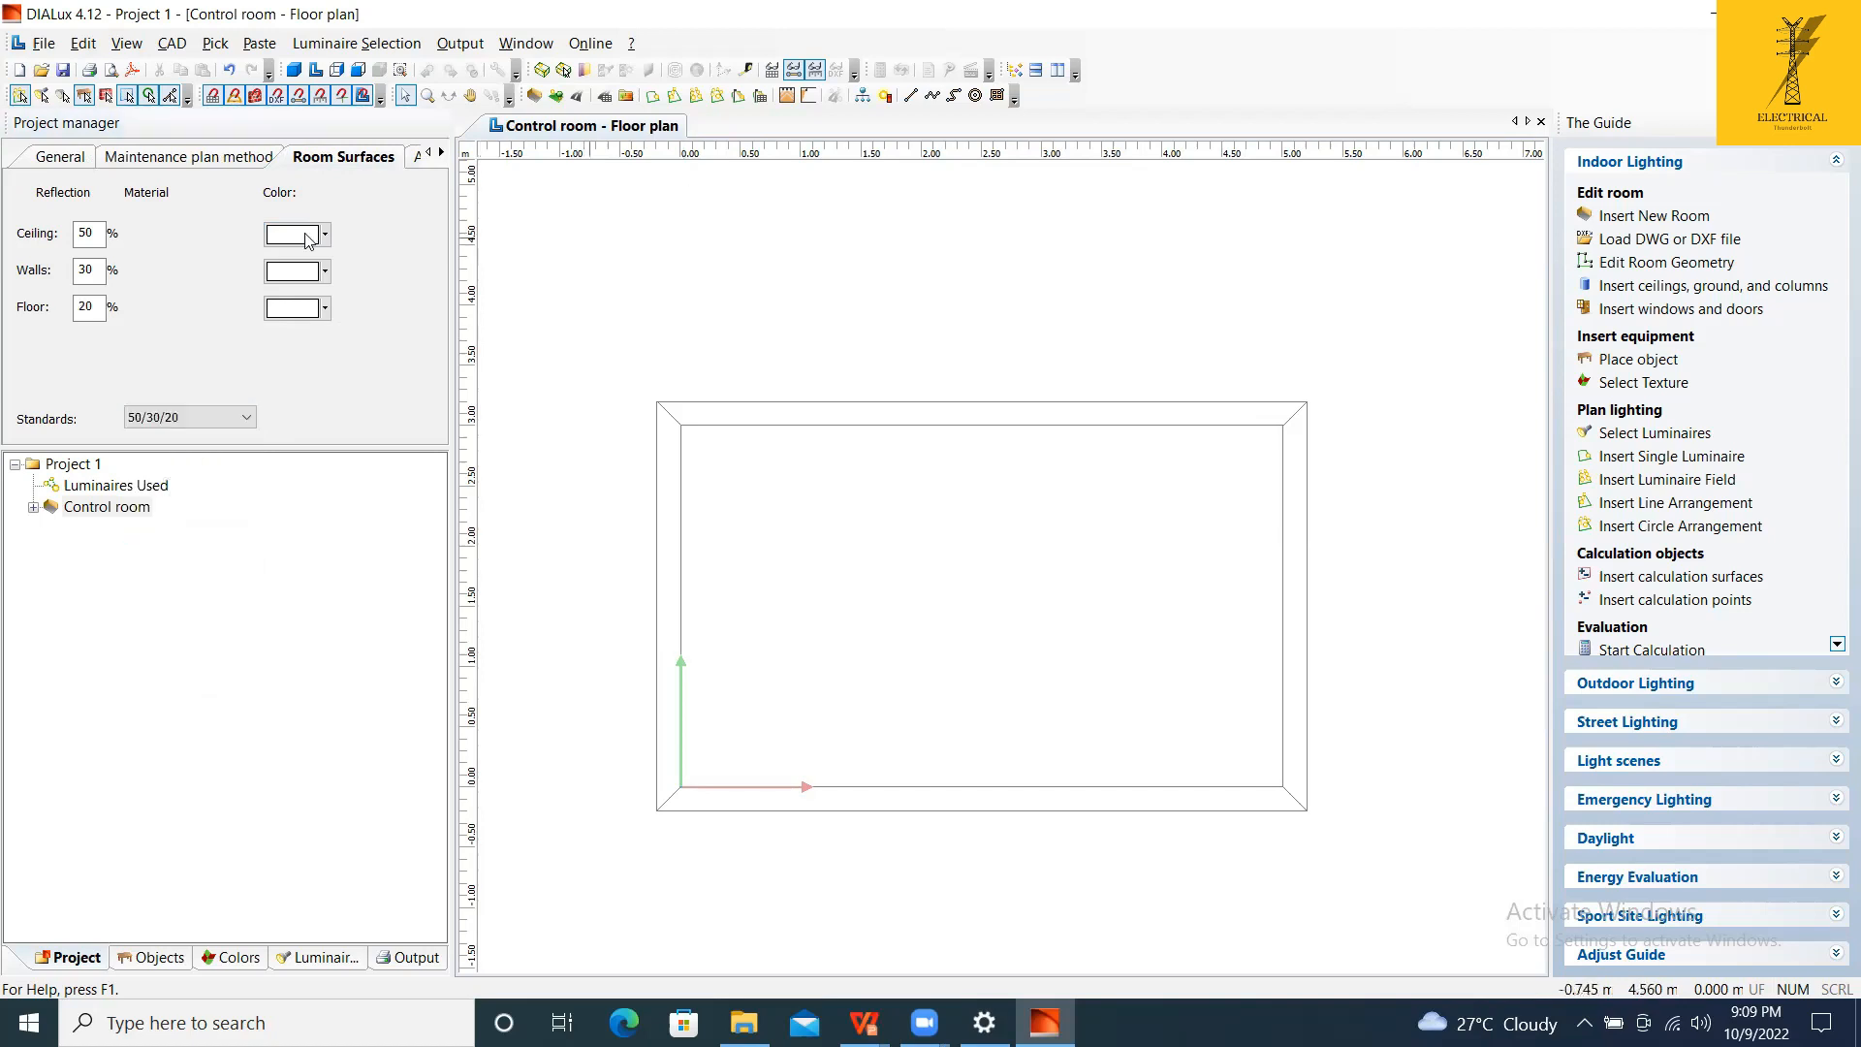
left_click(53, 161)
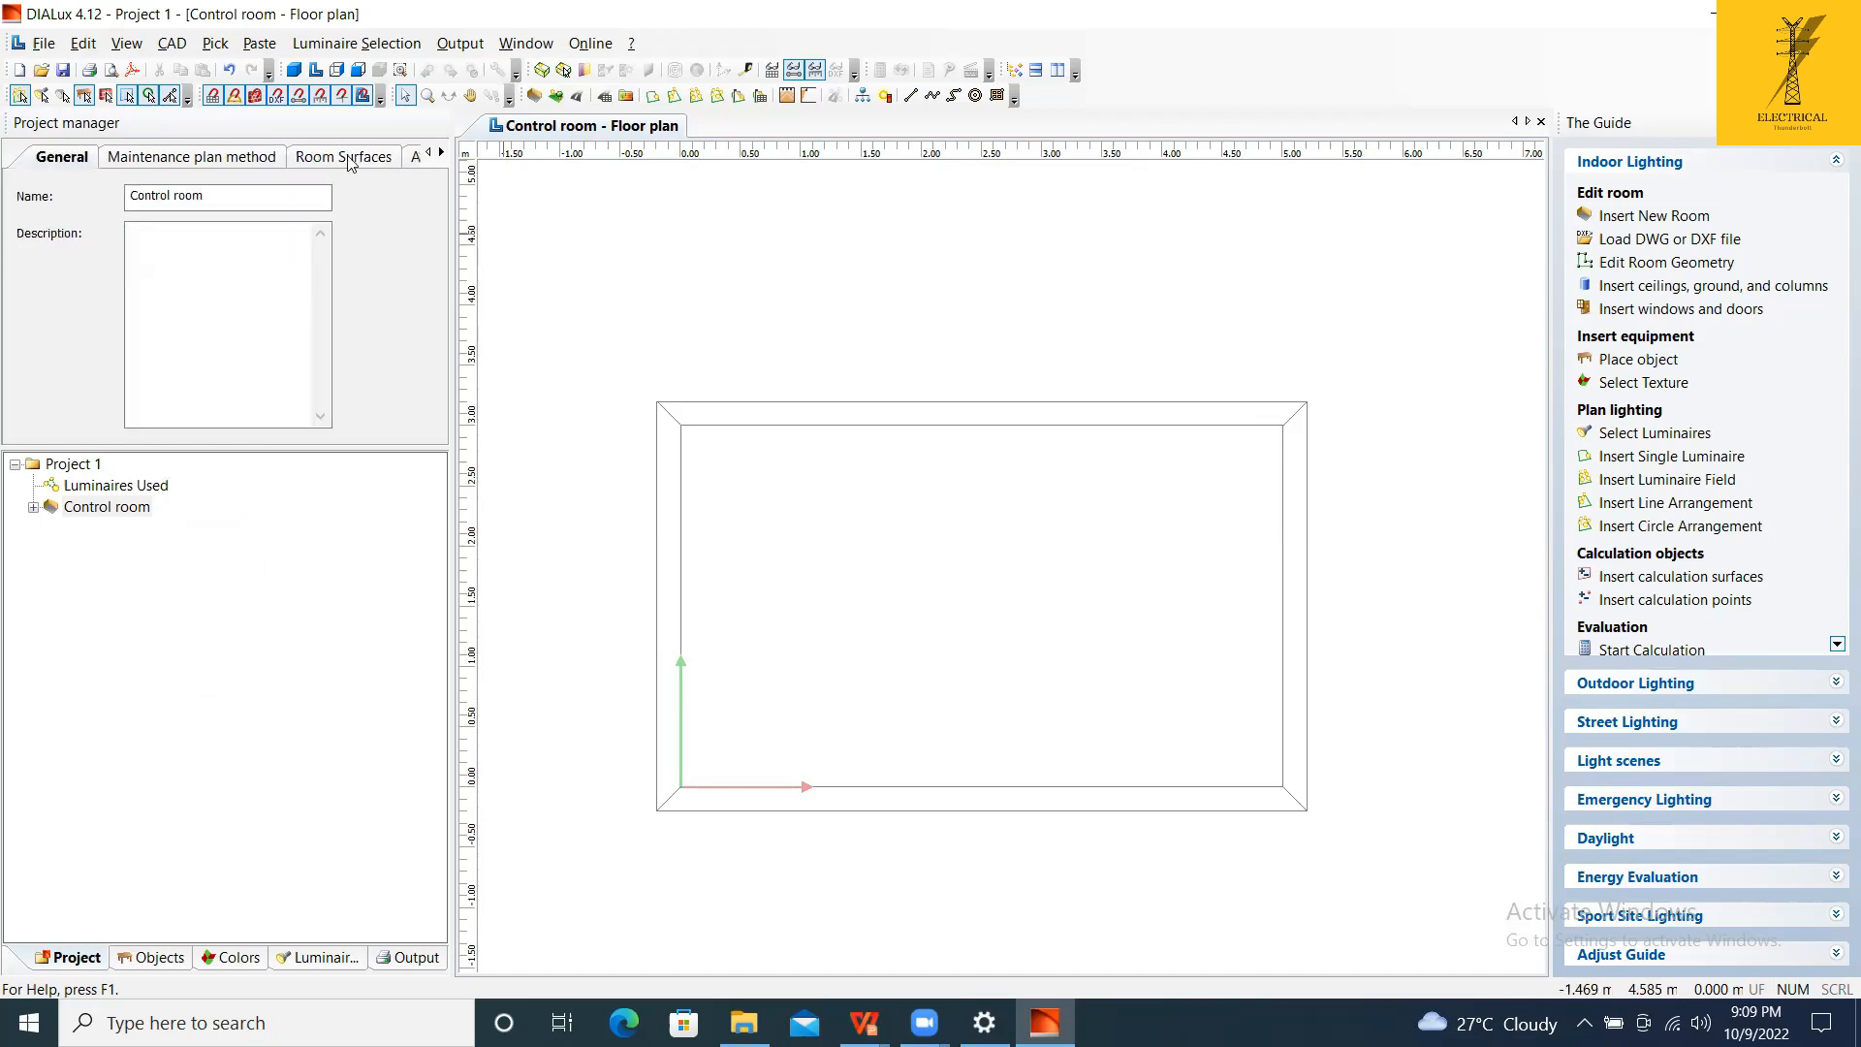
scroll(1101, 438, "down", 1)
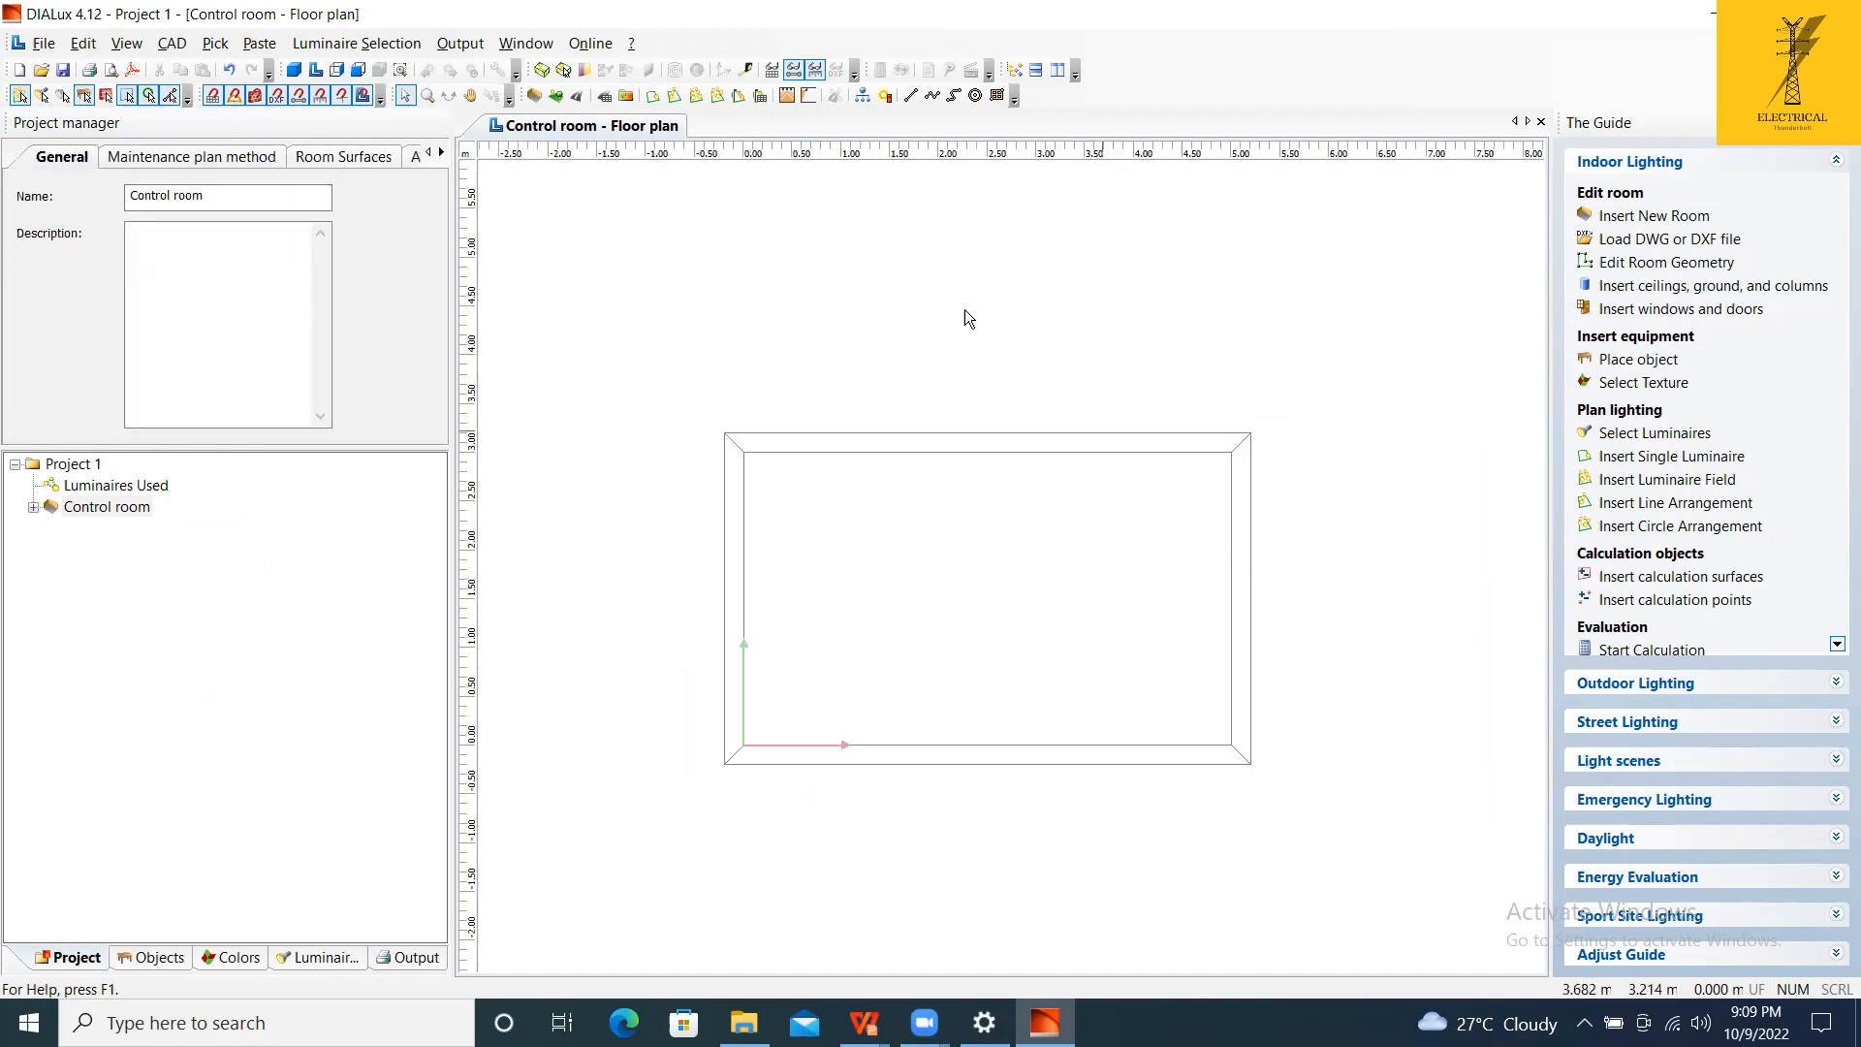
scroll(972, 631, "down", 1)
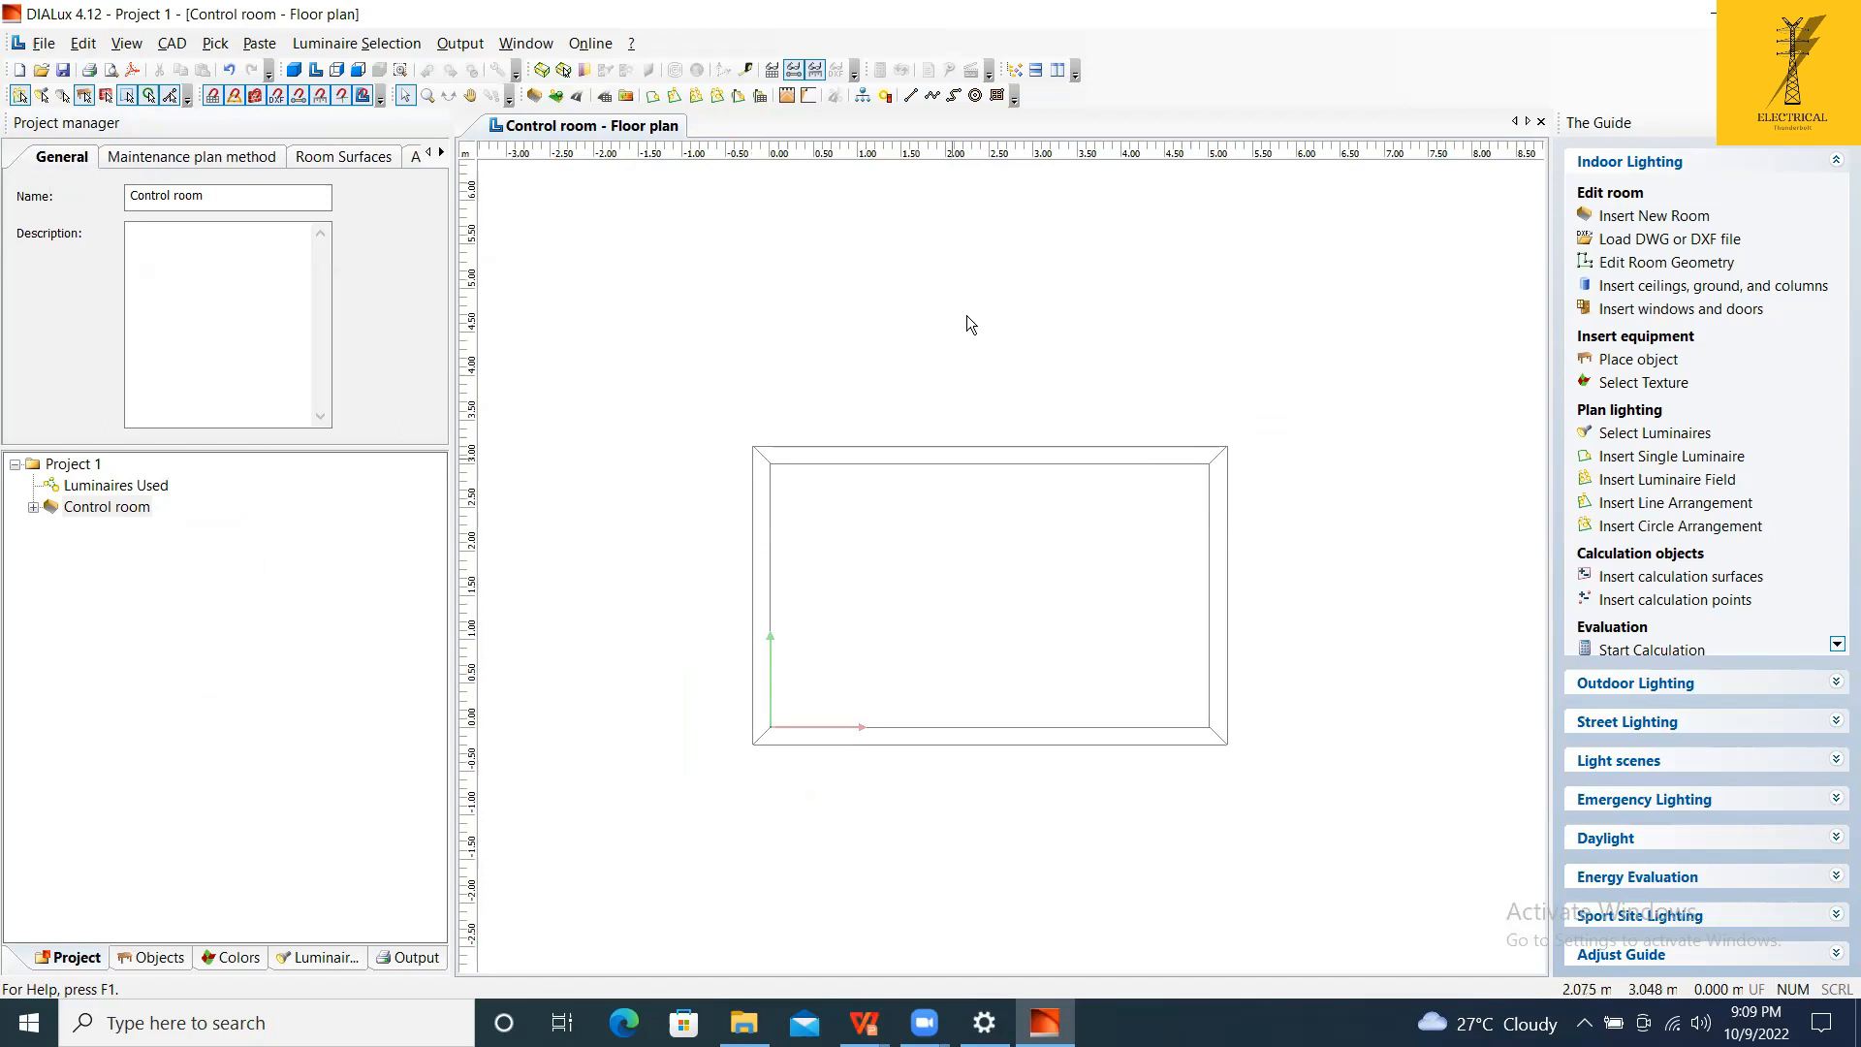
scroll(1282, 673, "up", 1)
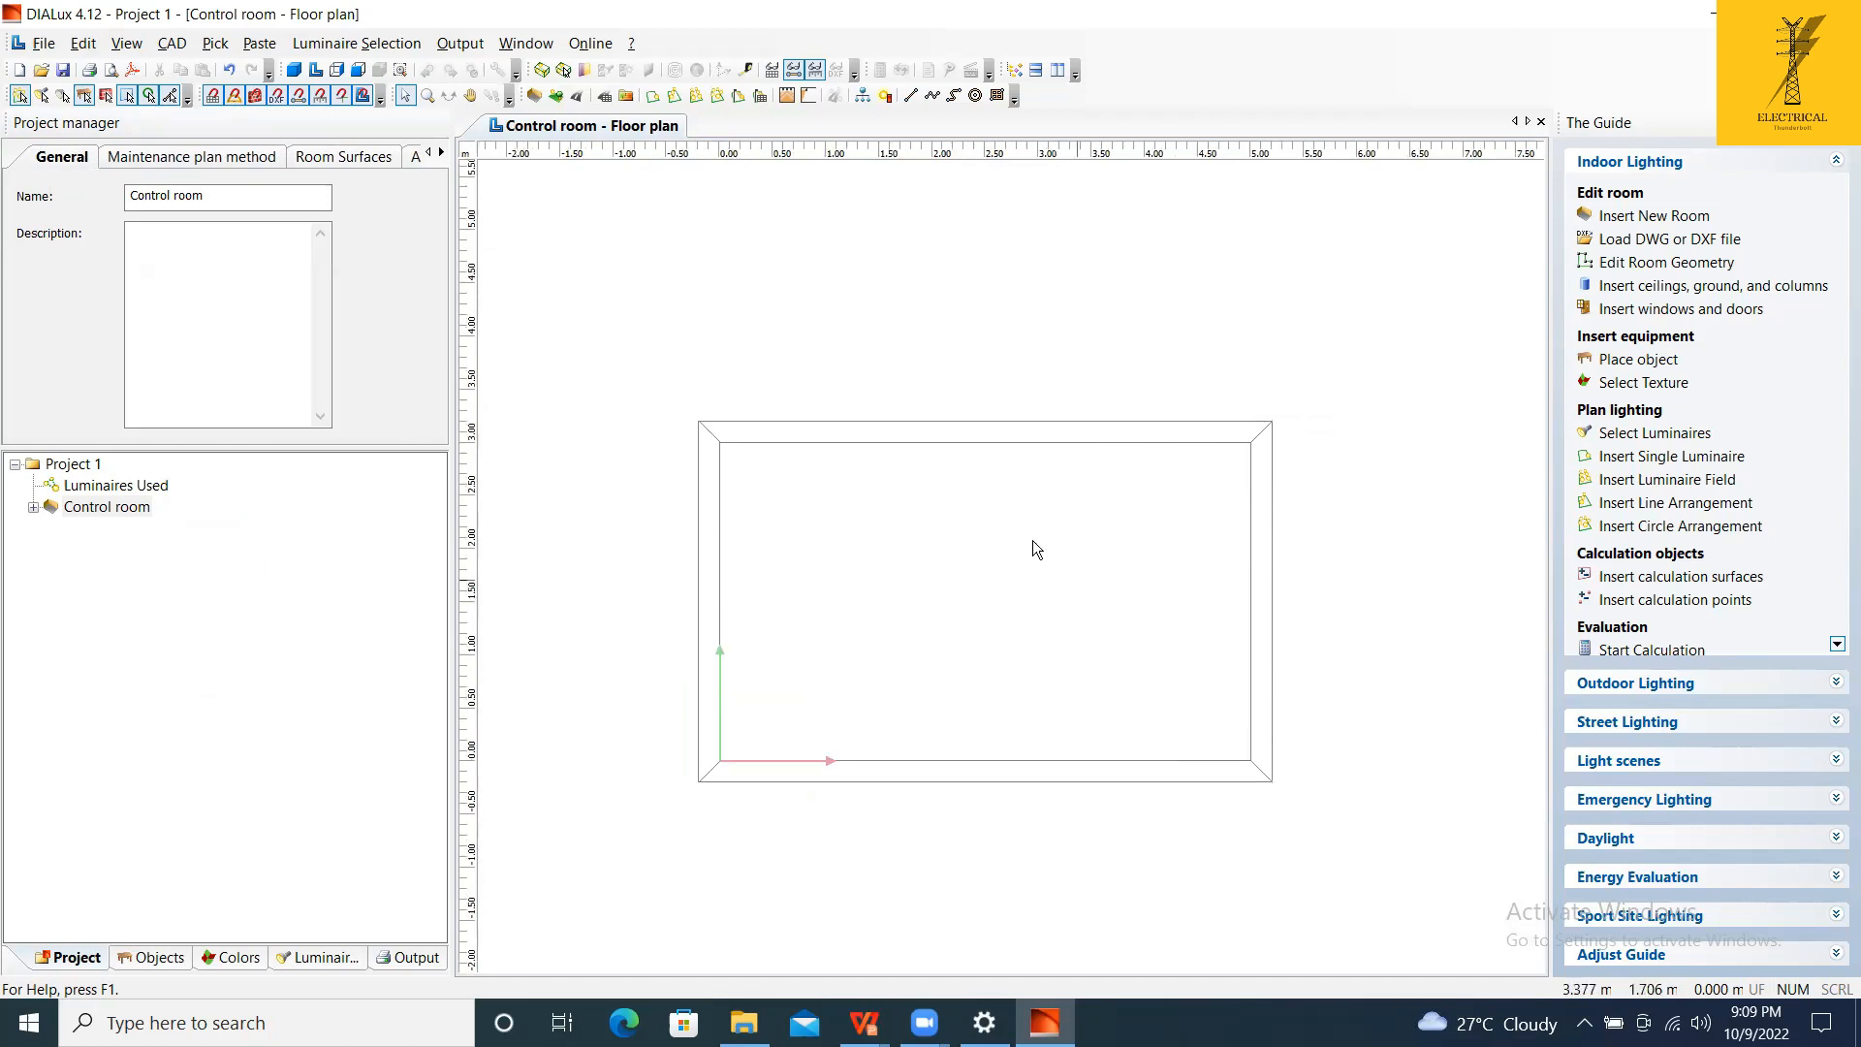
Start a luminaire field arrangement in the Control room using the BAJAJ 13405 BICDP 40W LED and show its mounting settings.
right_click(975, 272)
right_click(826, 242)
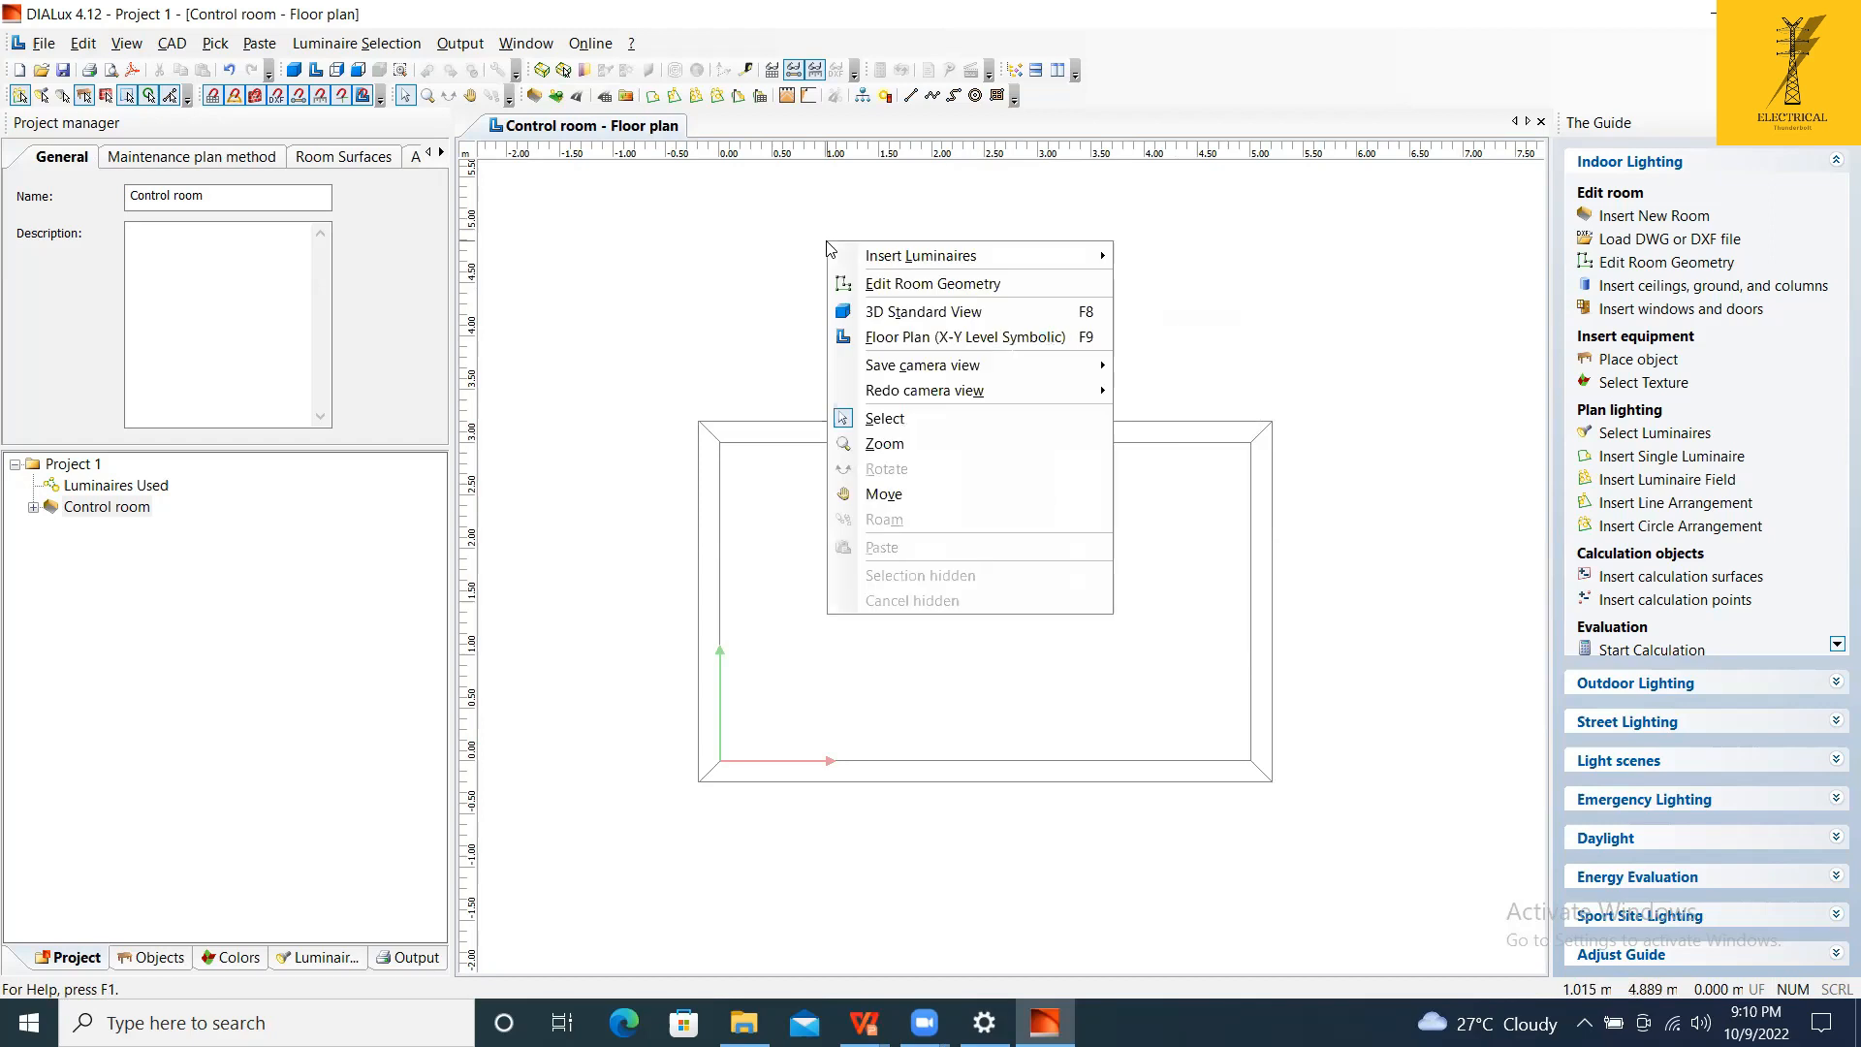
mouse_move(964, 262)
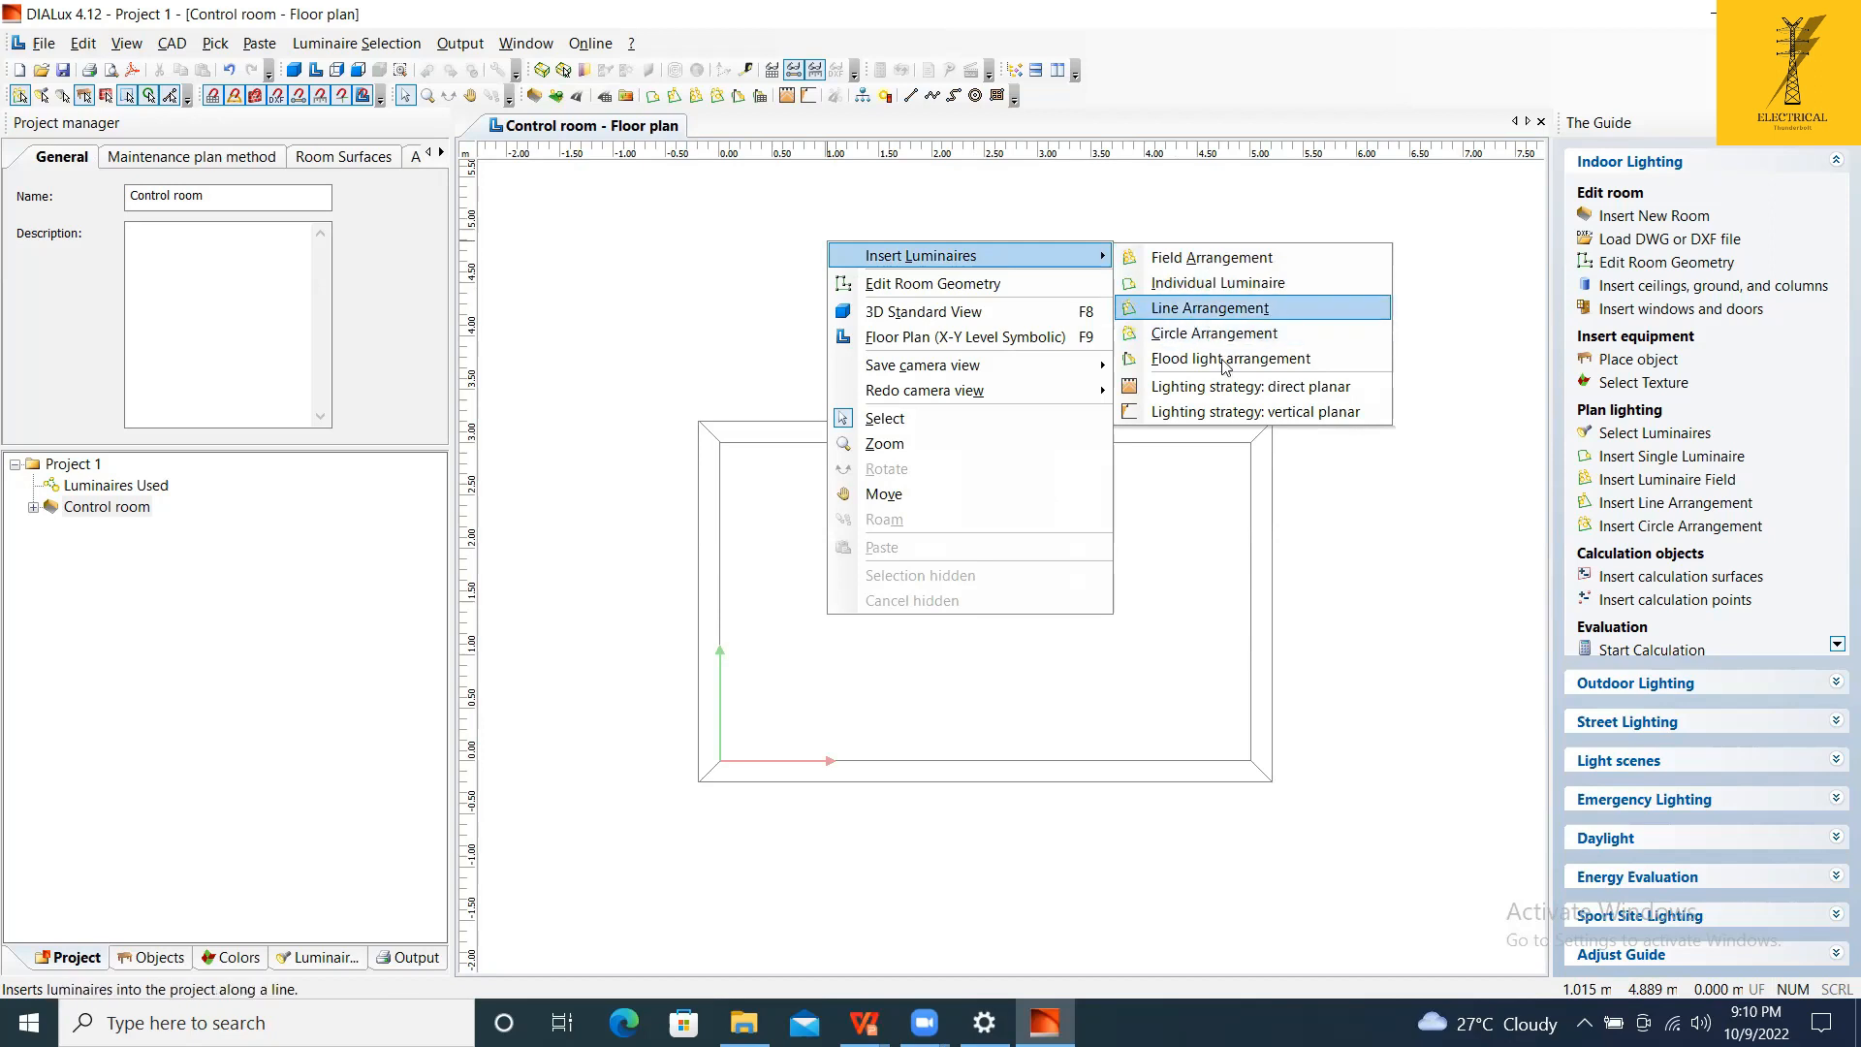
left_click(1210, 262)
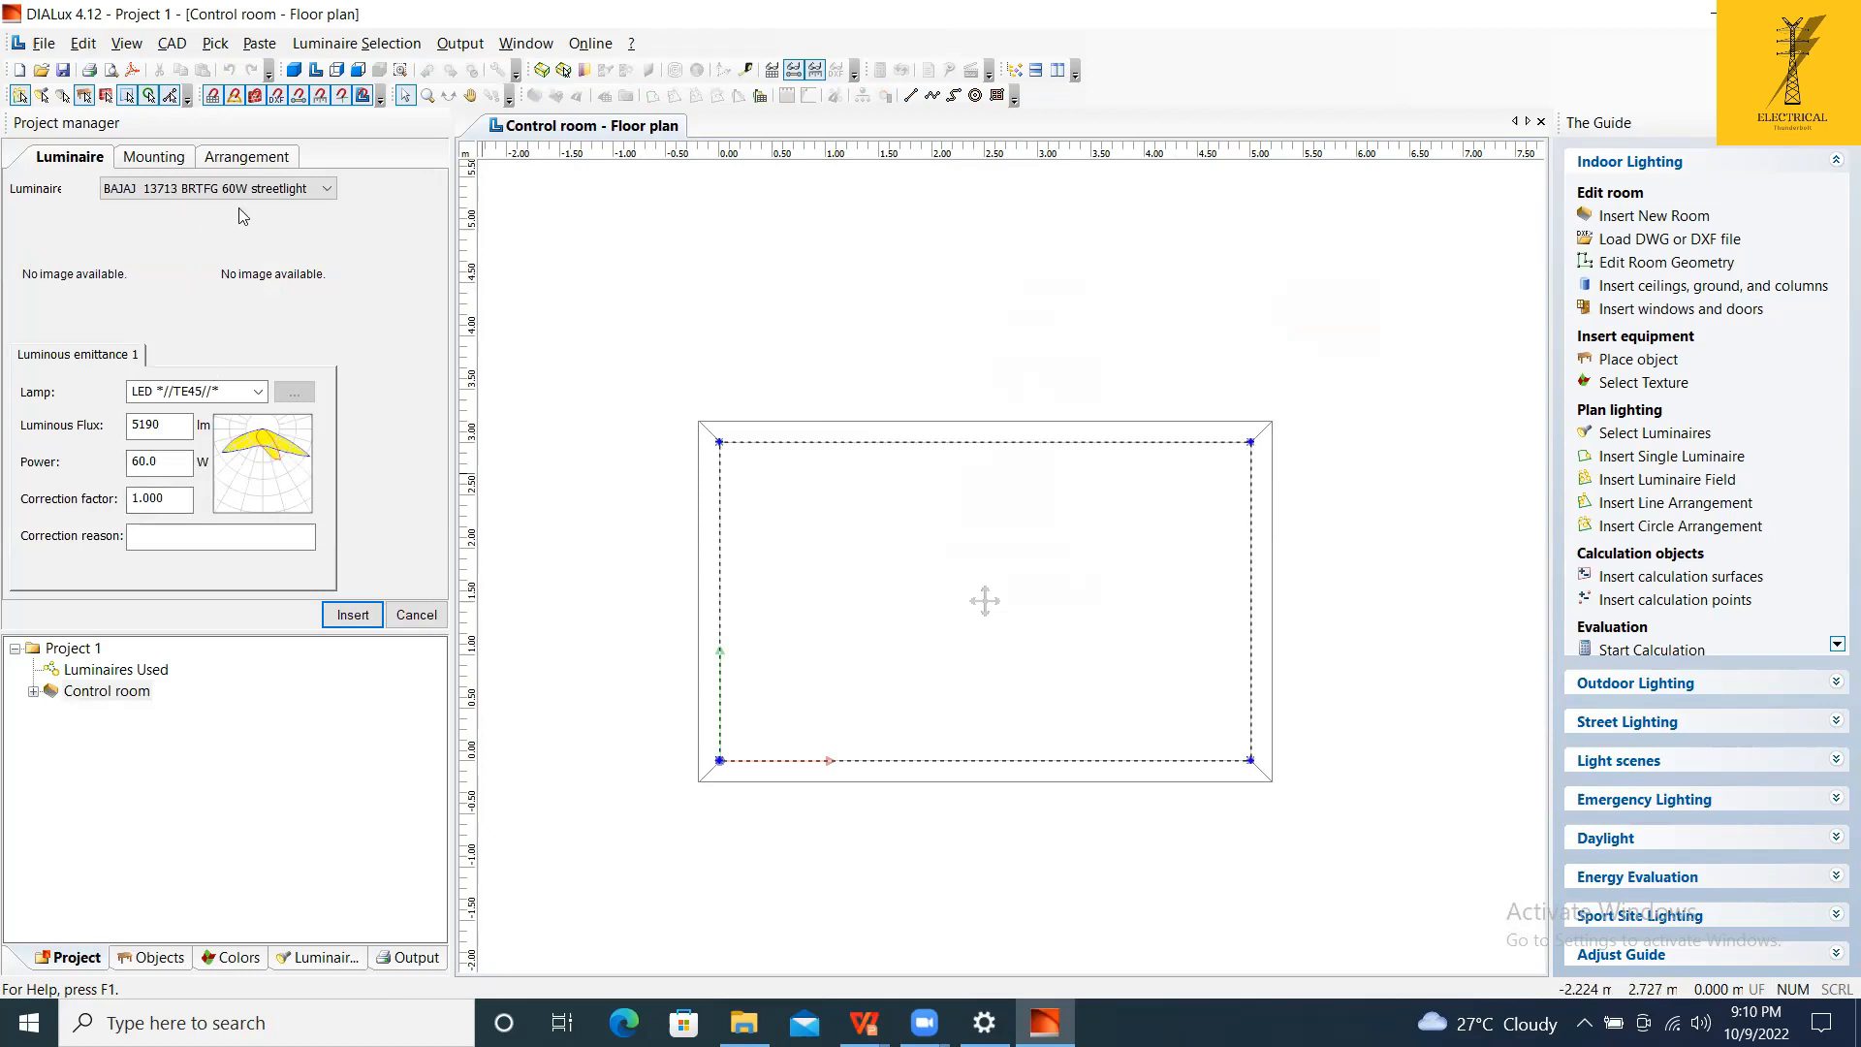
left_click(269, 190)
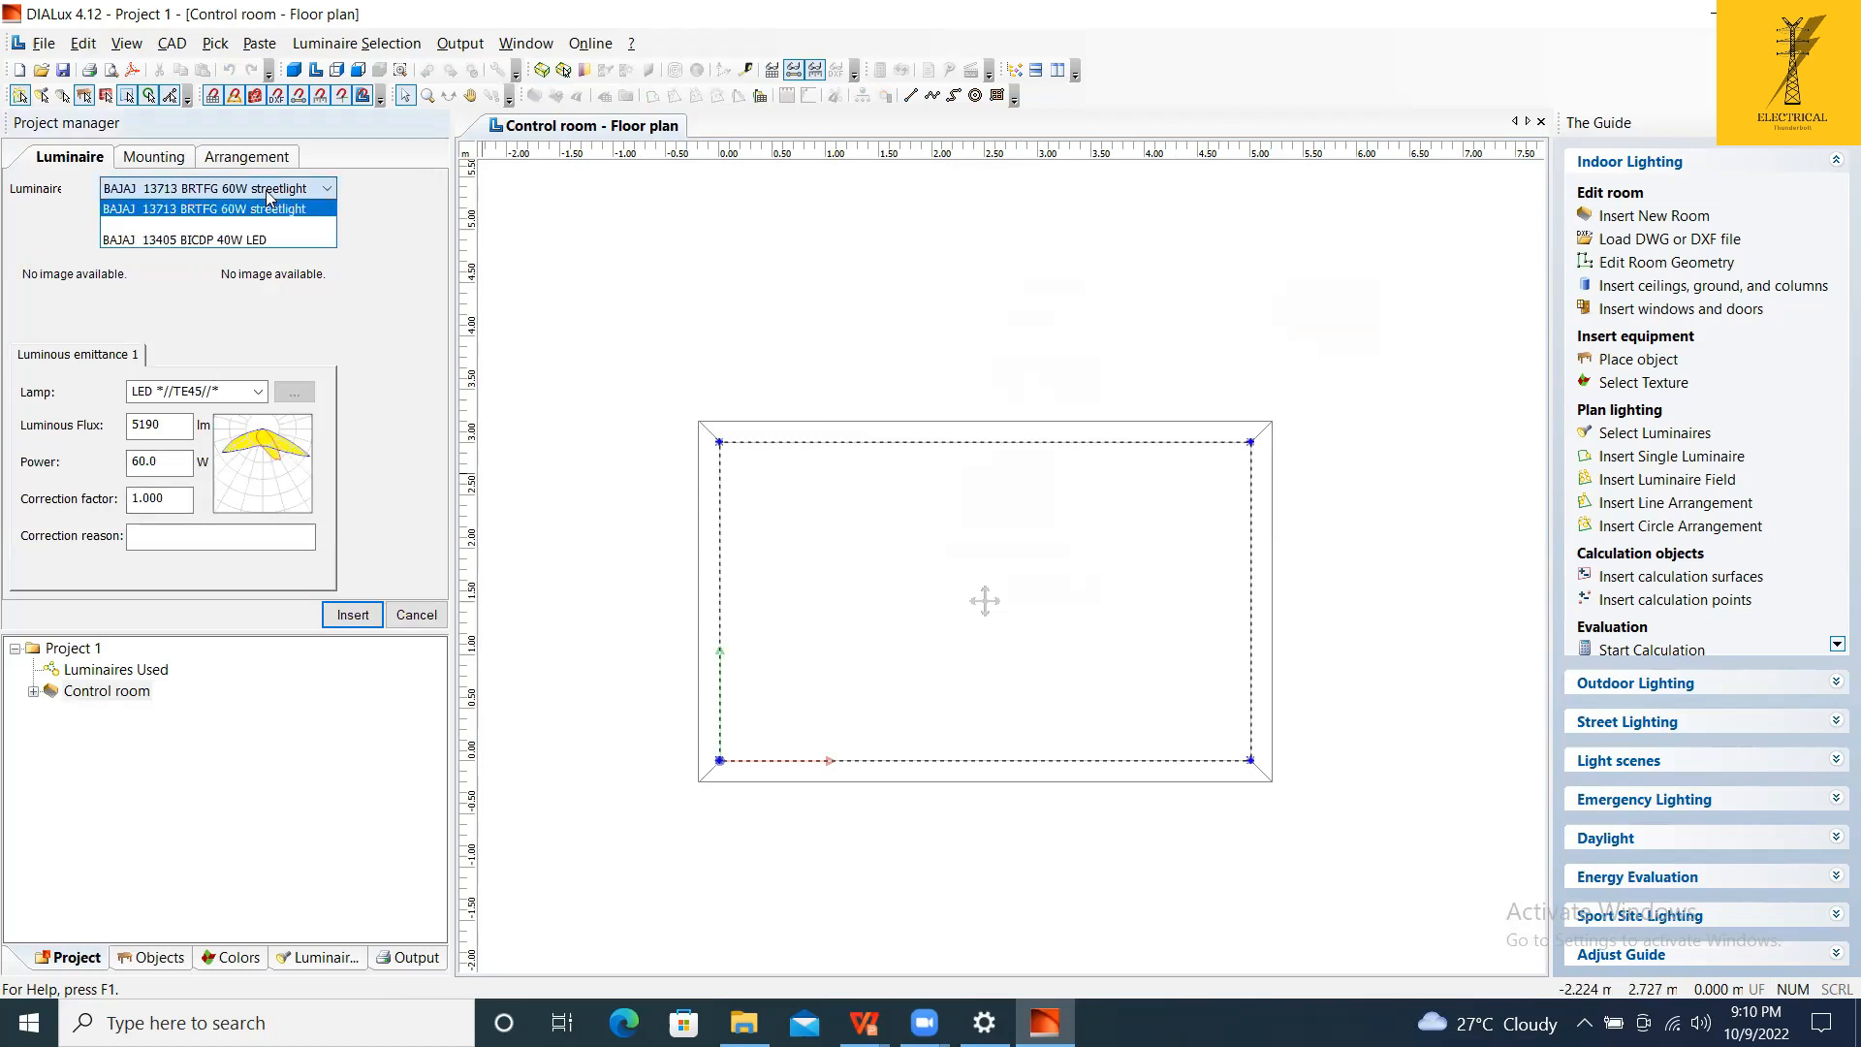
left_click(254, 242)
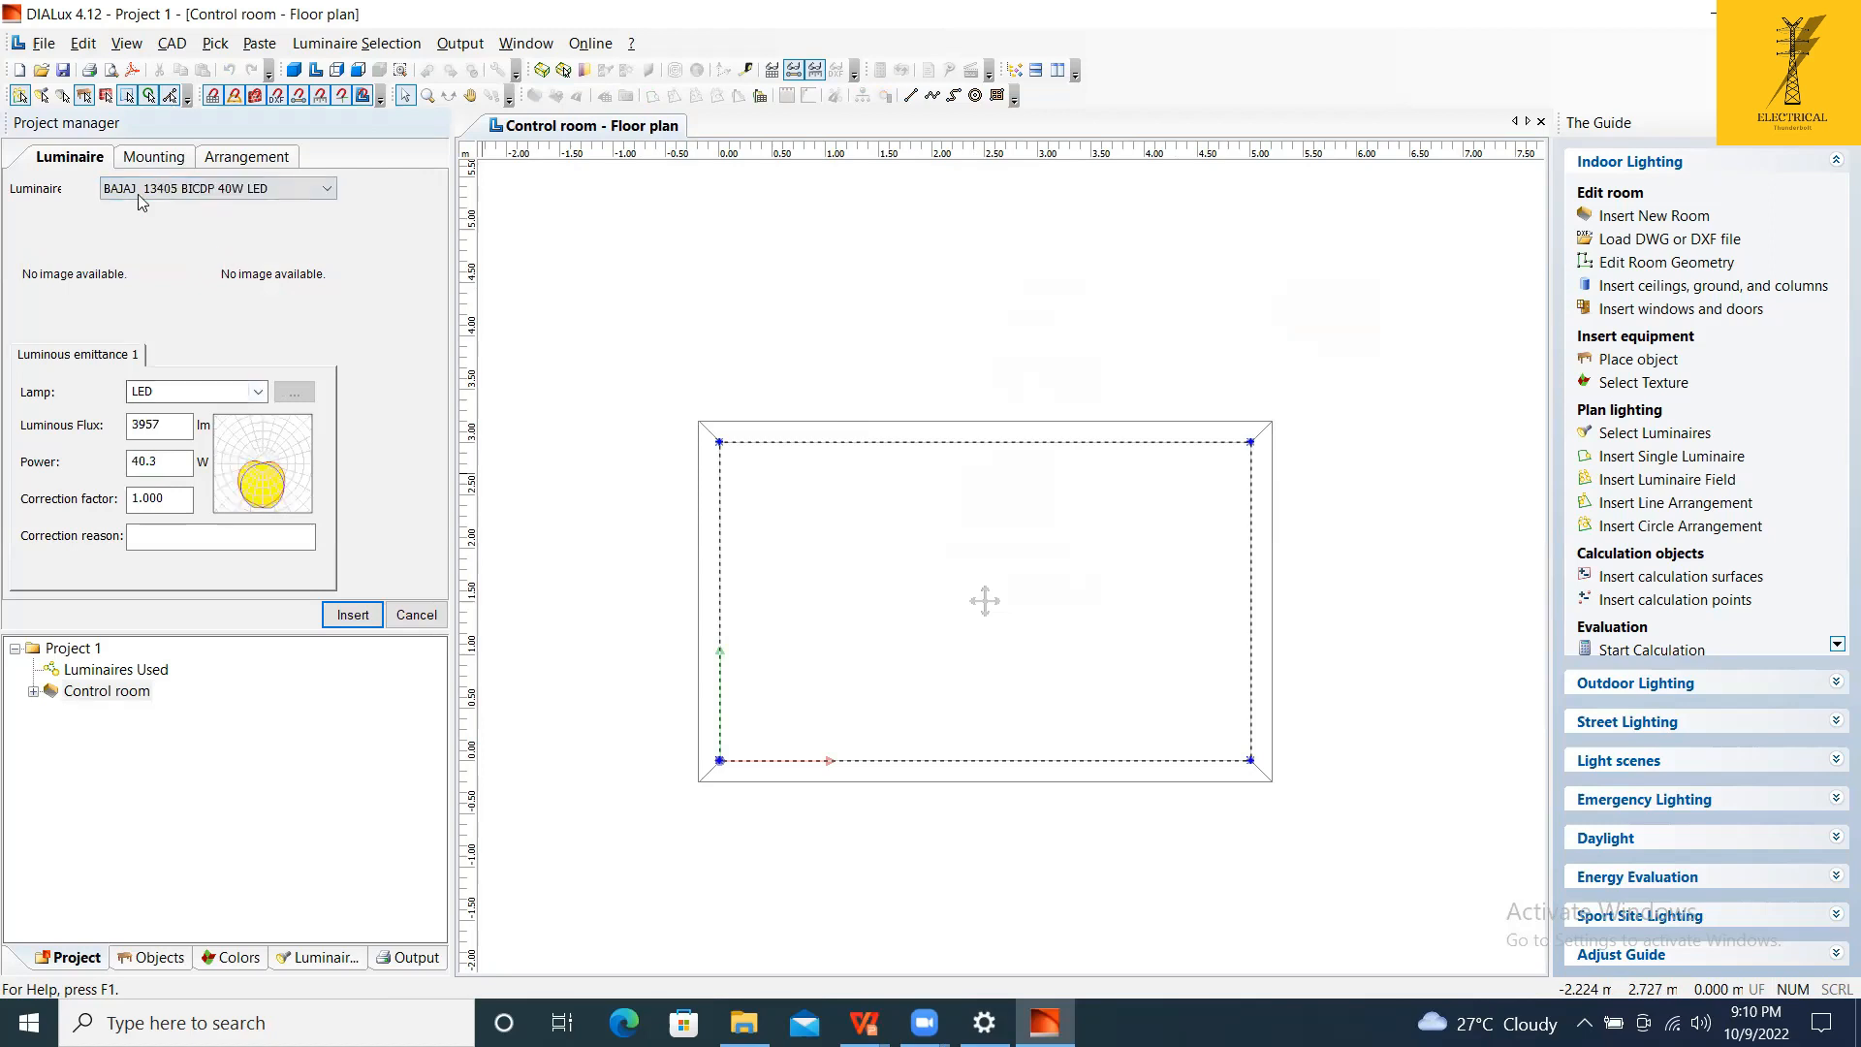
left_click(325, 189)
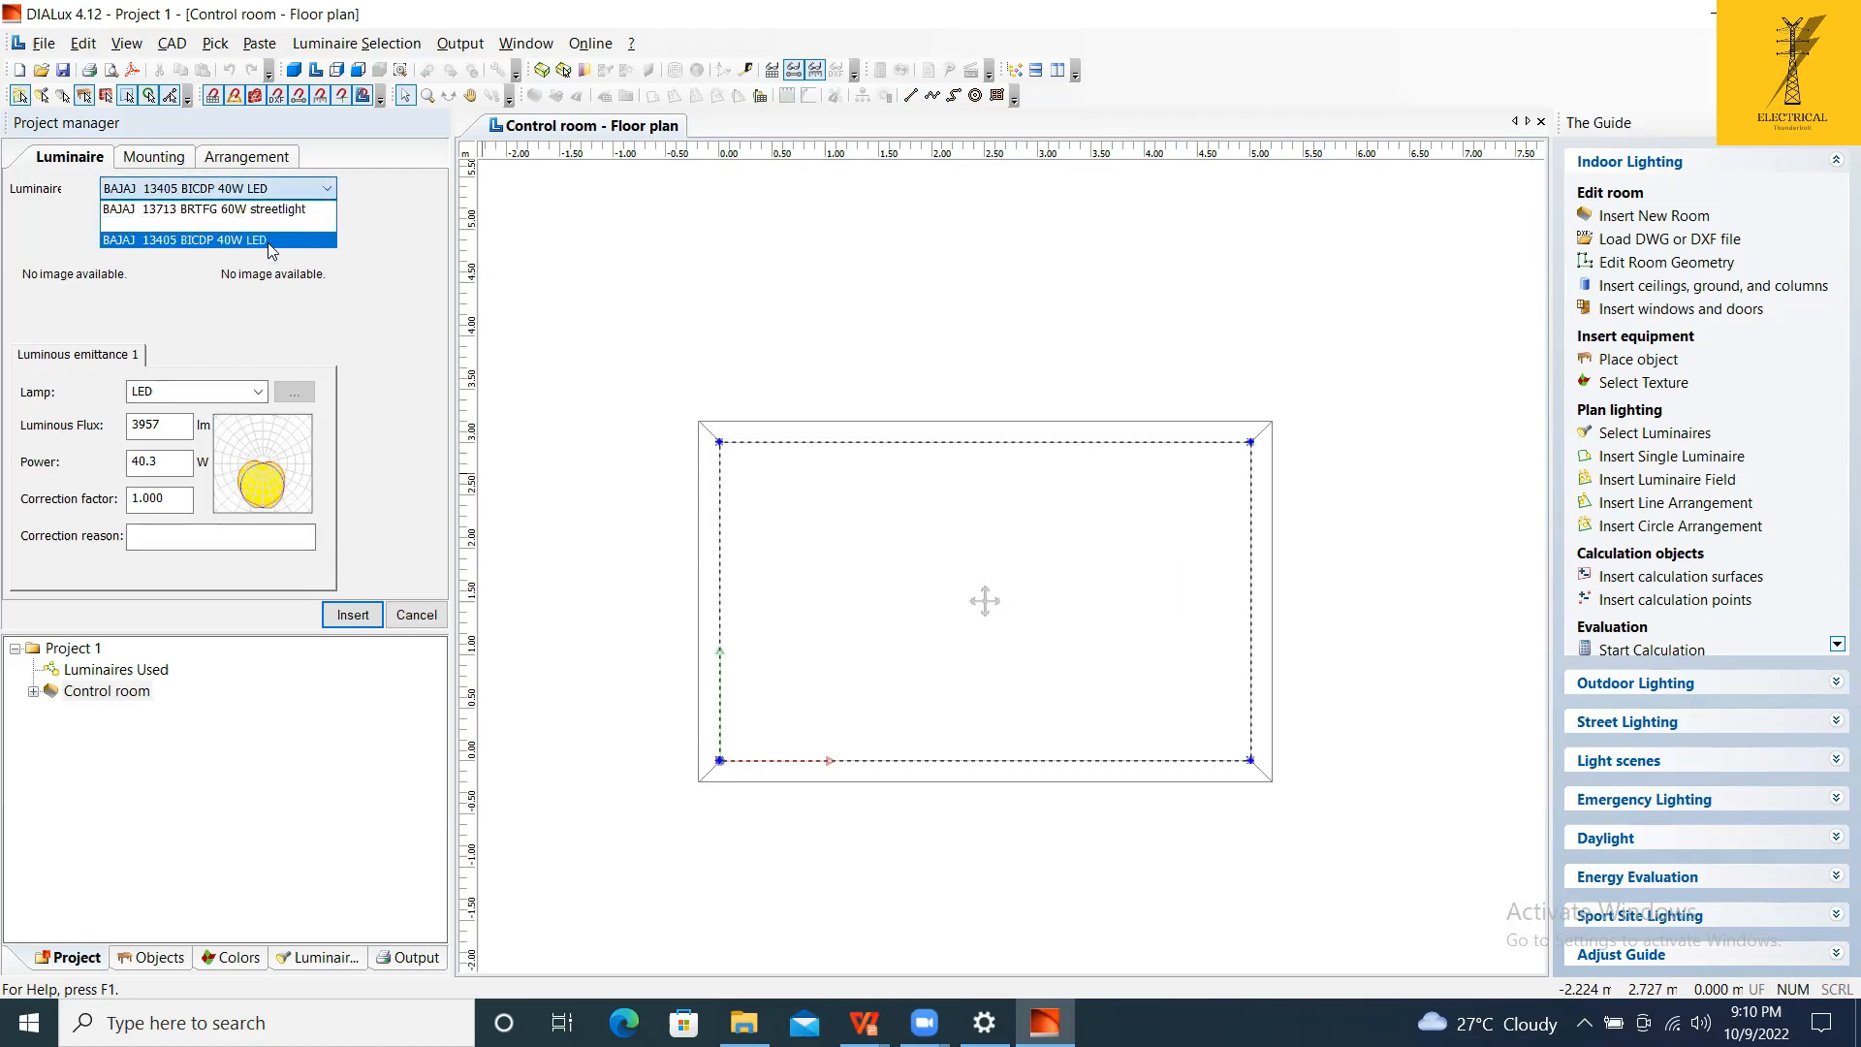
left_click(271, 243)
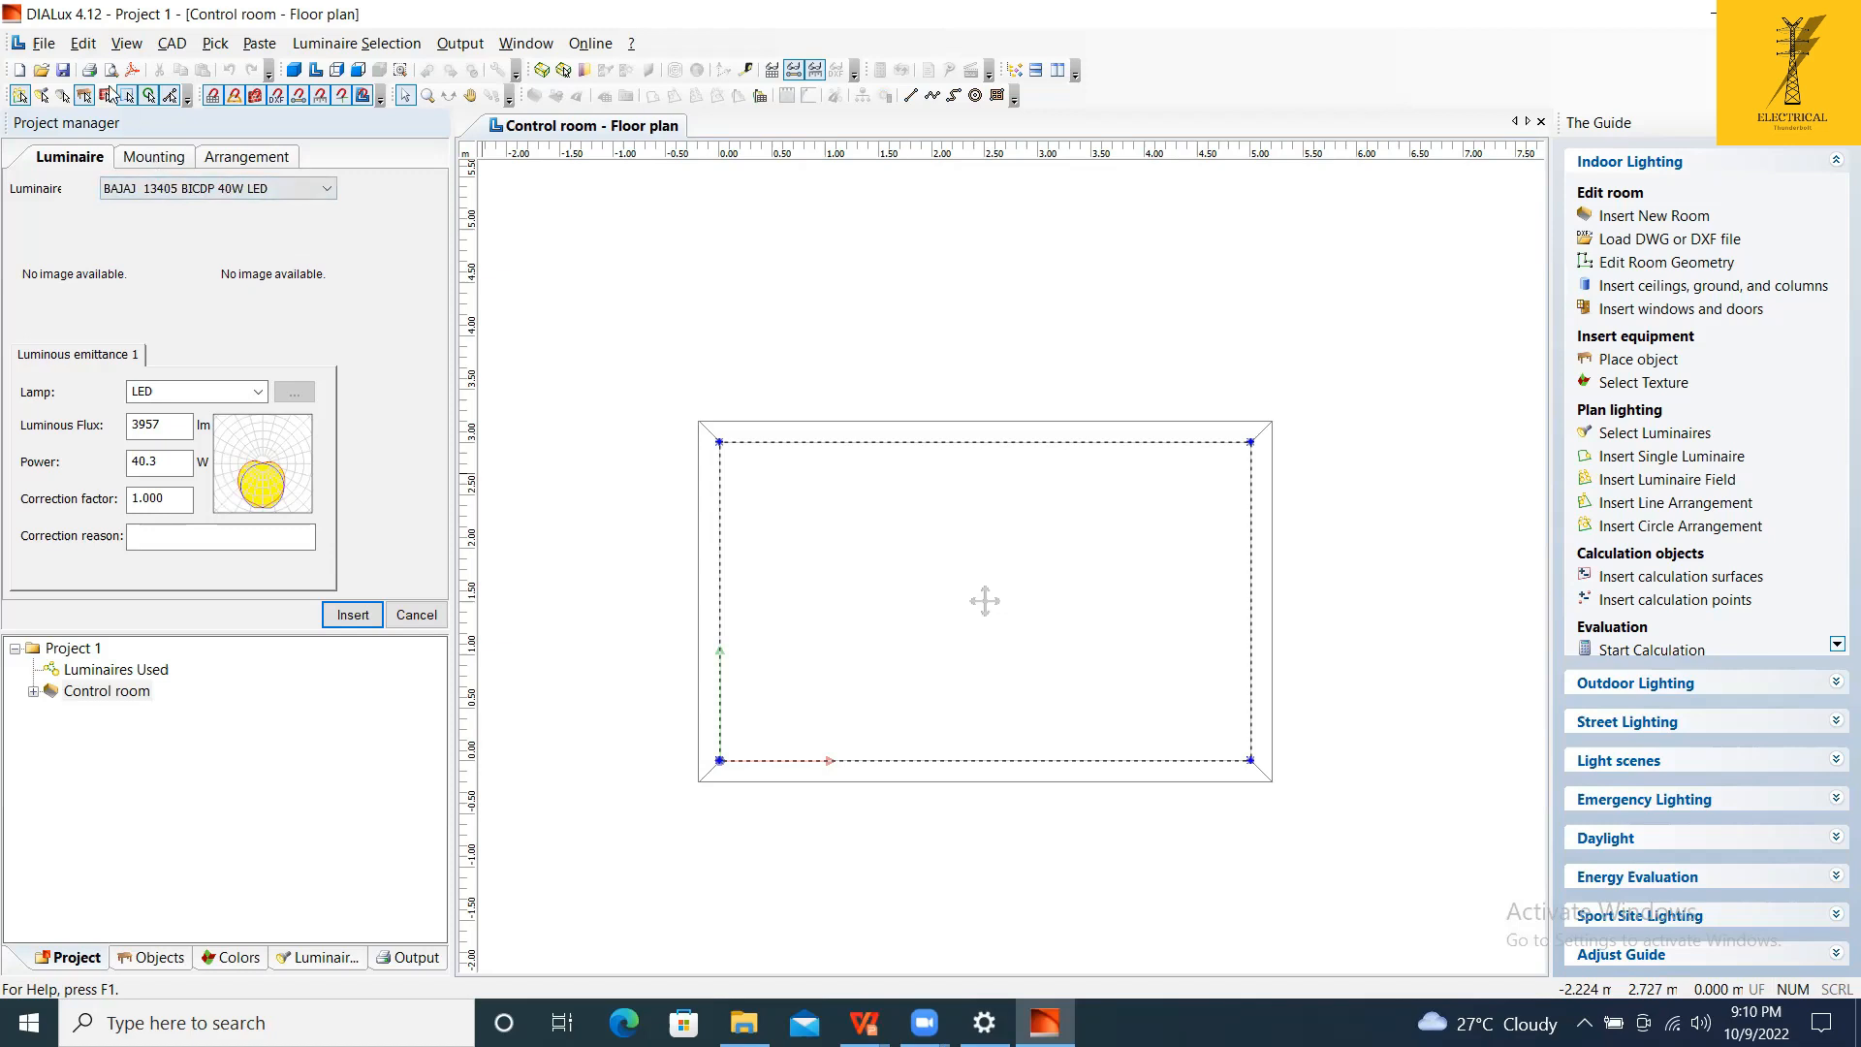
left_click(165, 159)
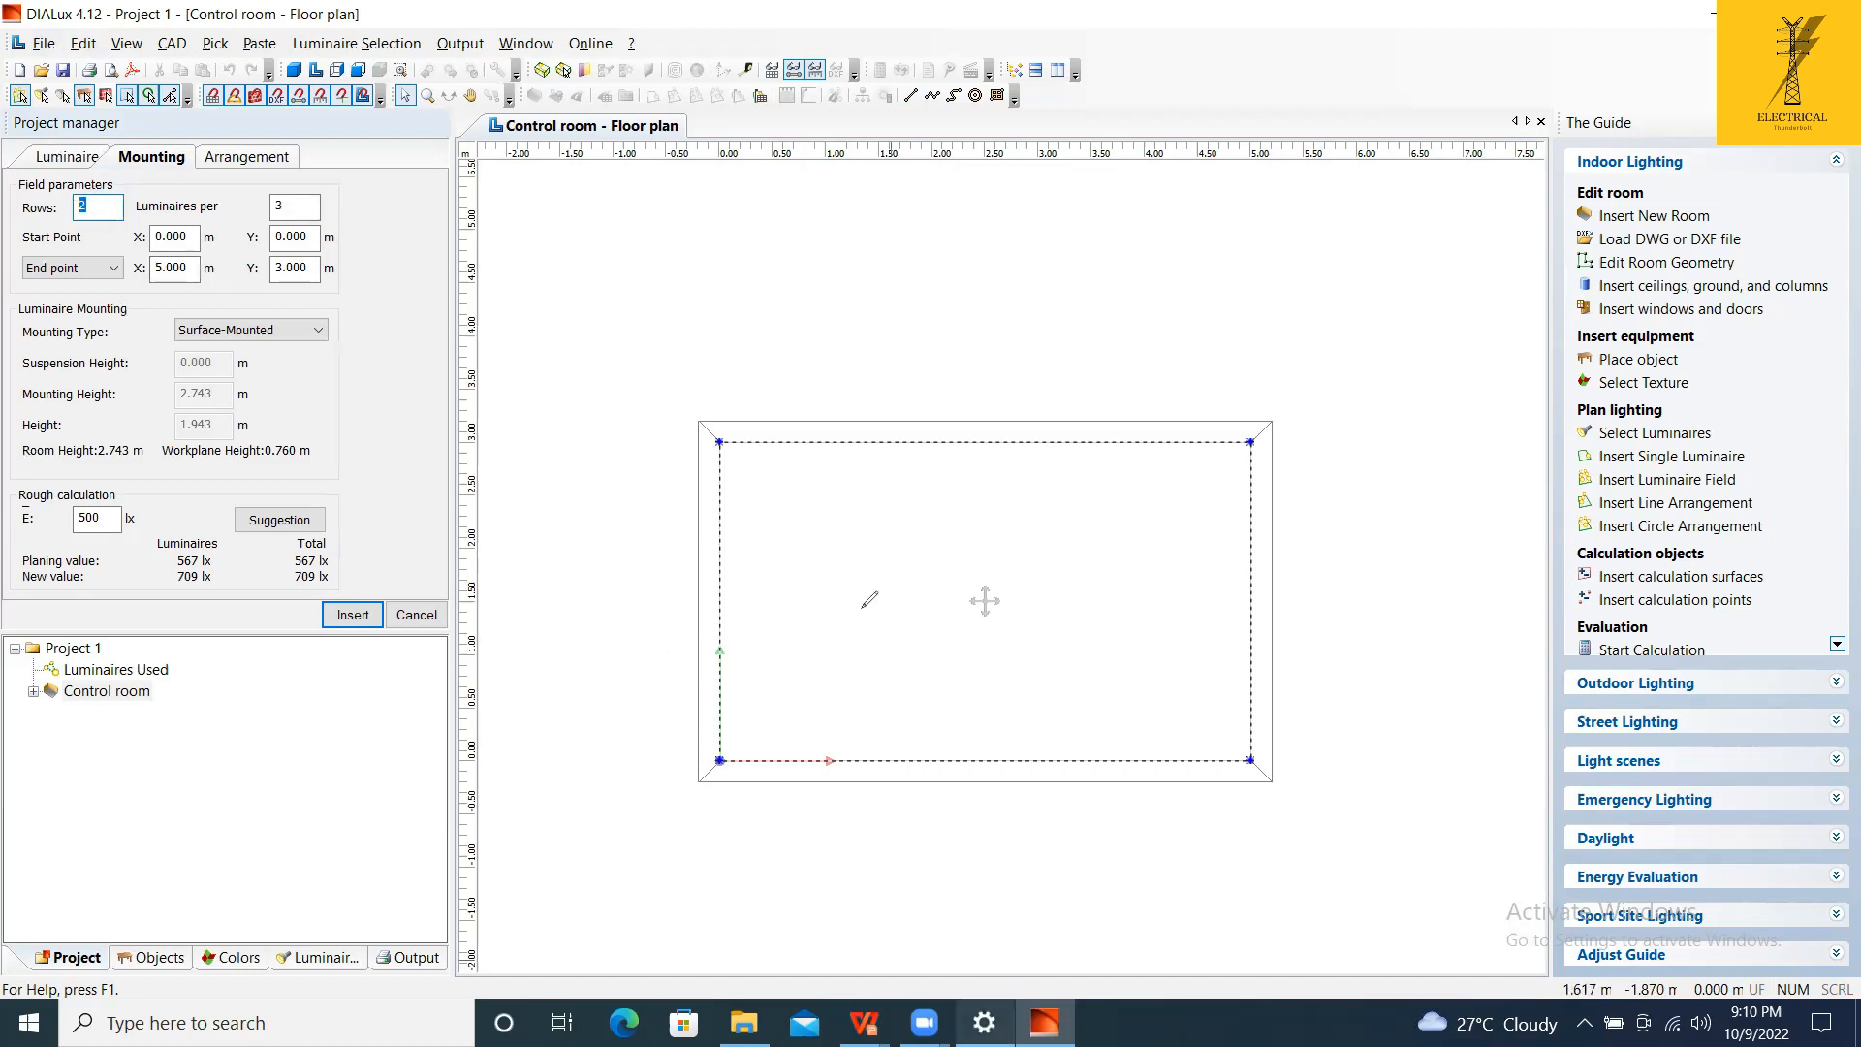
left_click_drag(771, 526, 757, 498)
mouse_move(937, 499)
left_mouse_down()
mouse_move(937, 521)
mouse_move(985, 525)
mouse_move(941, 500)
left_mouse_up()
mouse_move(1117, 487)
left_mouse_down()
mouse_move(1179, 519)
mouse_move(1120, 494)
left_mouse_up()
mouse_move(747, 664)
left_mouse_down()
mouse_move(749, 685)
mouse_move(758, 641)
left_mouse_up()
mouse_move(959, 646)
left_mouse_down()
mouse_move(959, 683)
mouse_move(974, 637)
left_mouse_up()
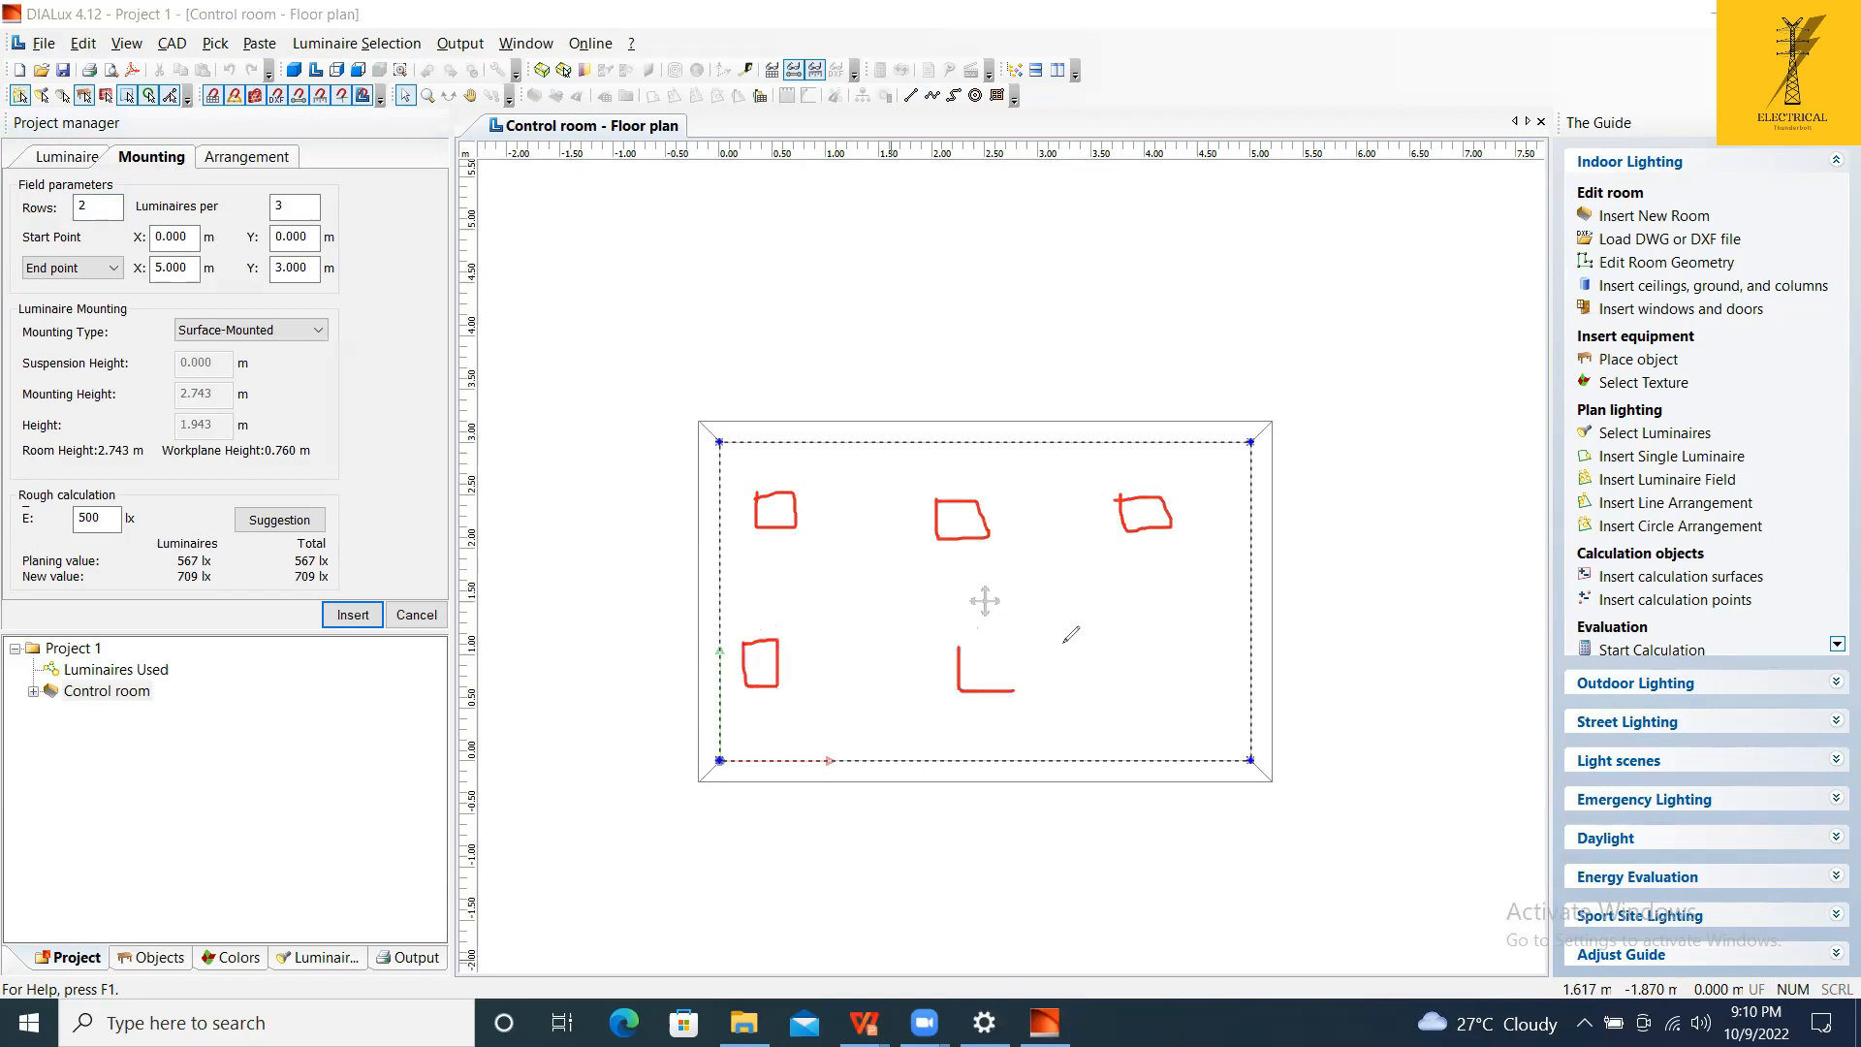
left_click_drag(1129, 632, 1179, 636)
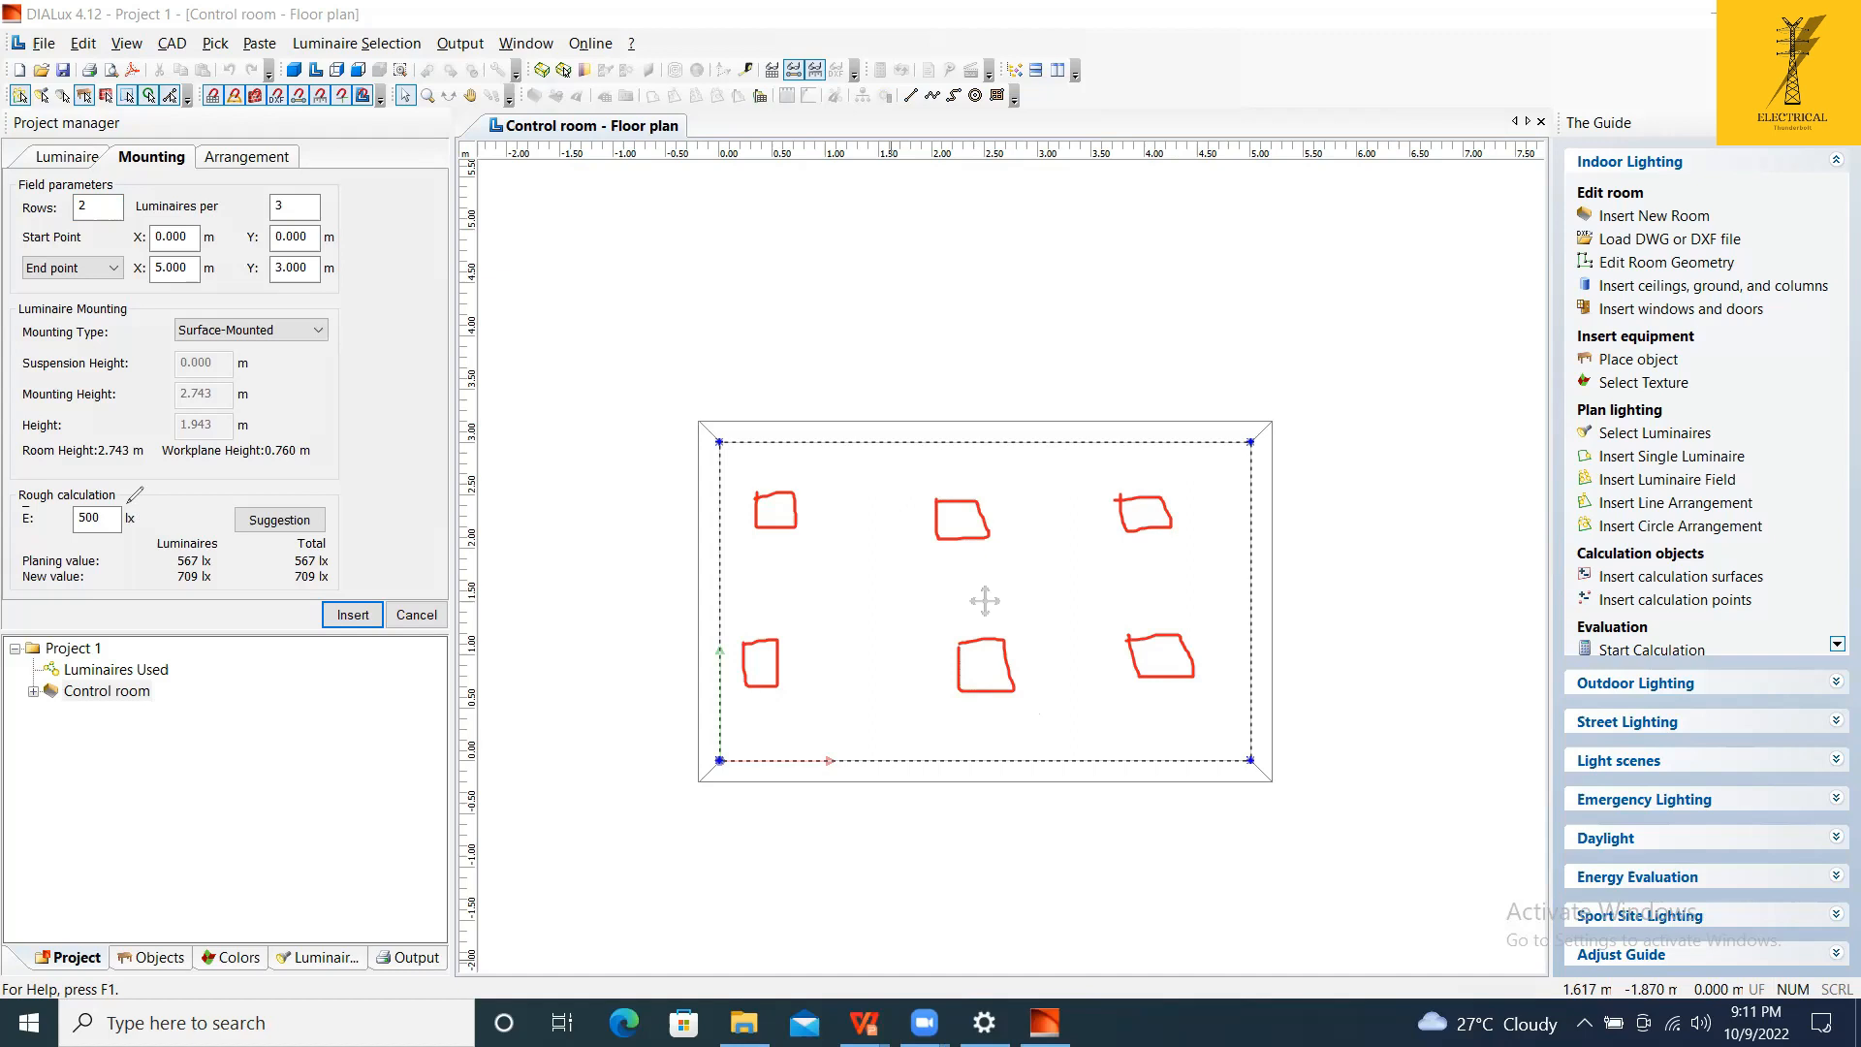
Set the target illuminance for the field's rough calculation to 350 lx and show the field's rotation and arrangement settings.
double_click(88, 521)
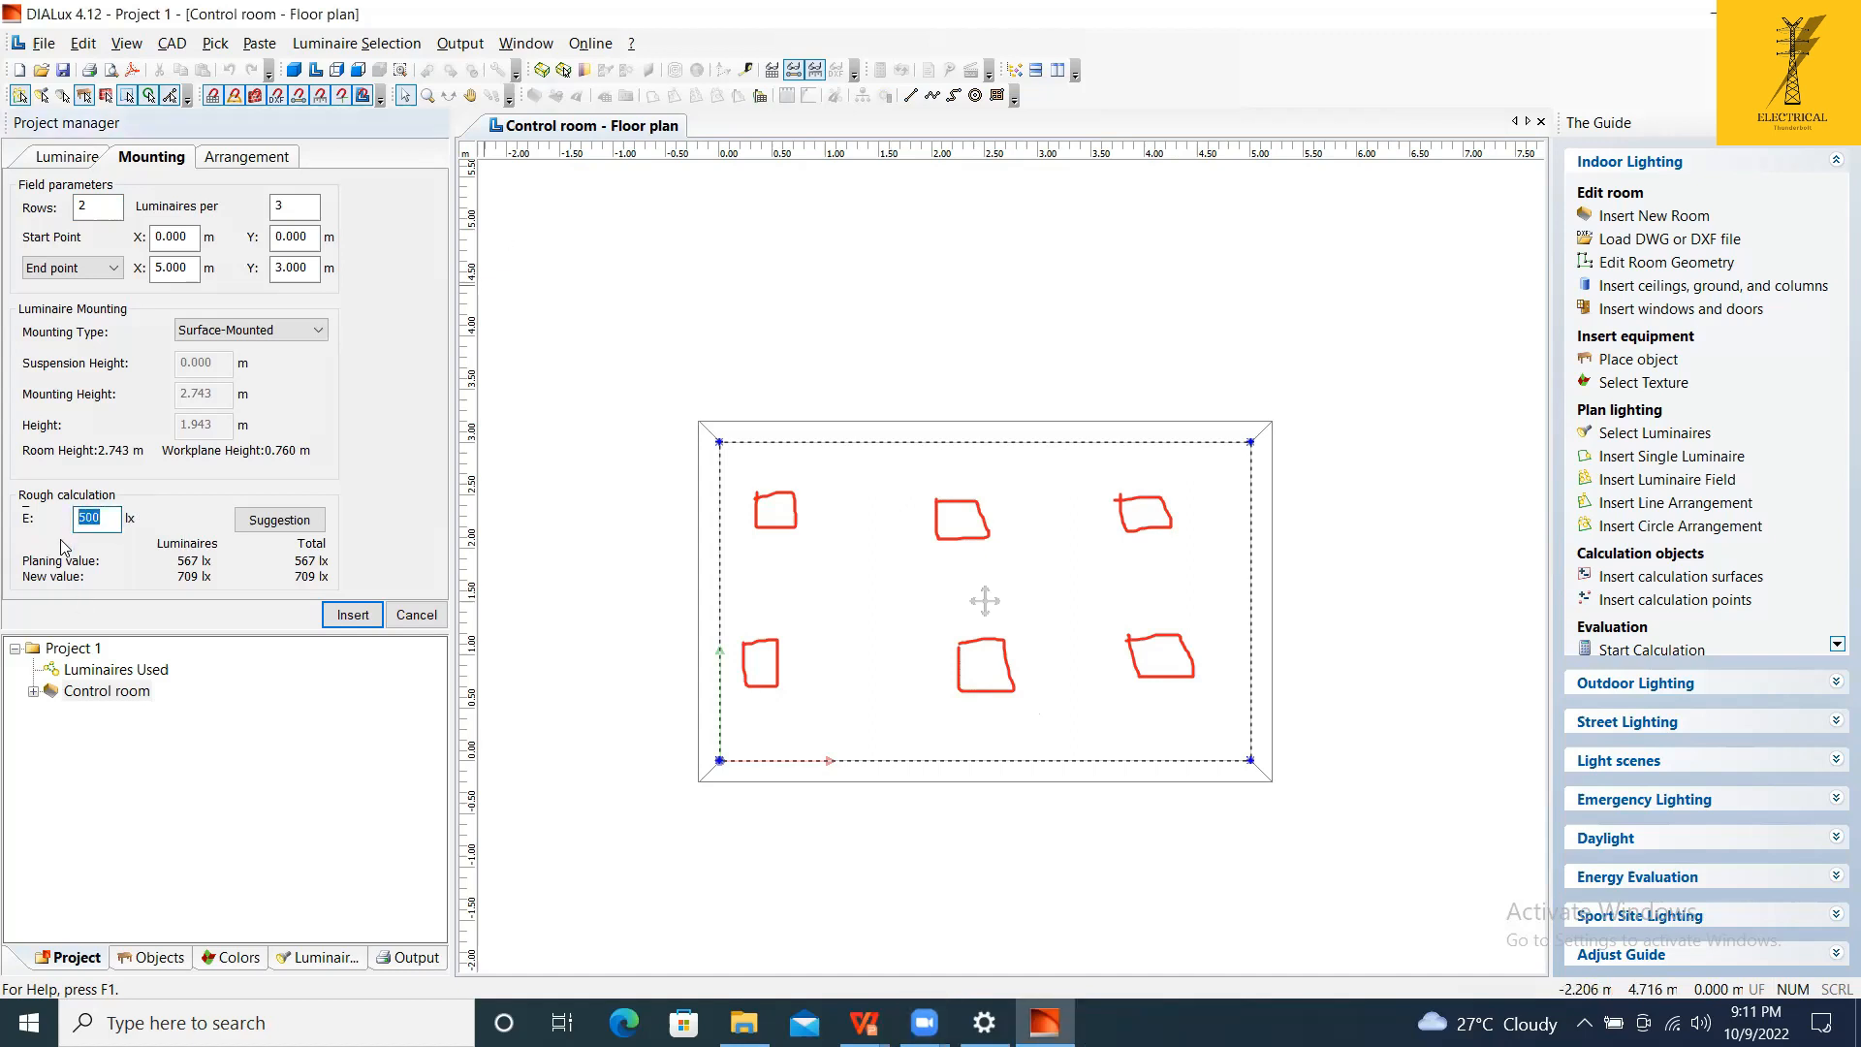
type("350")
left_click(249, 159)
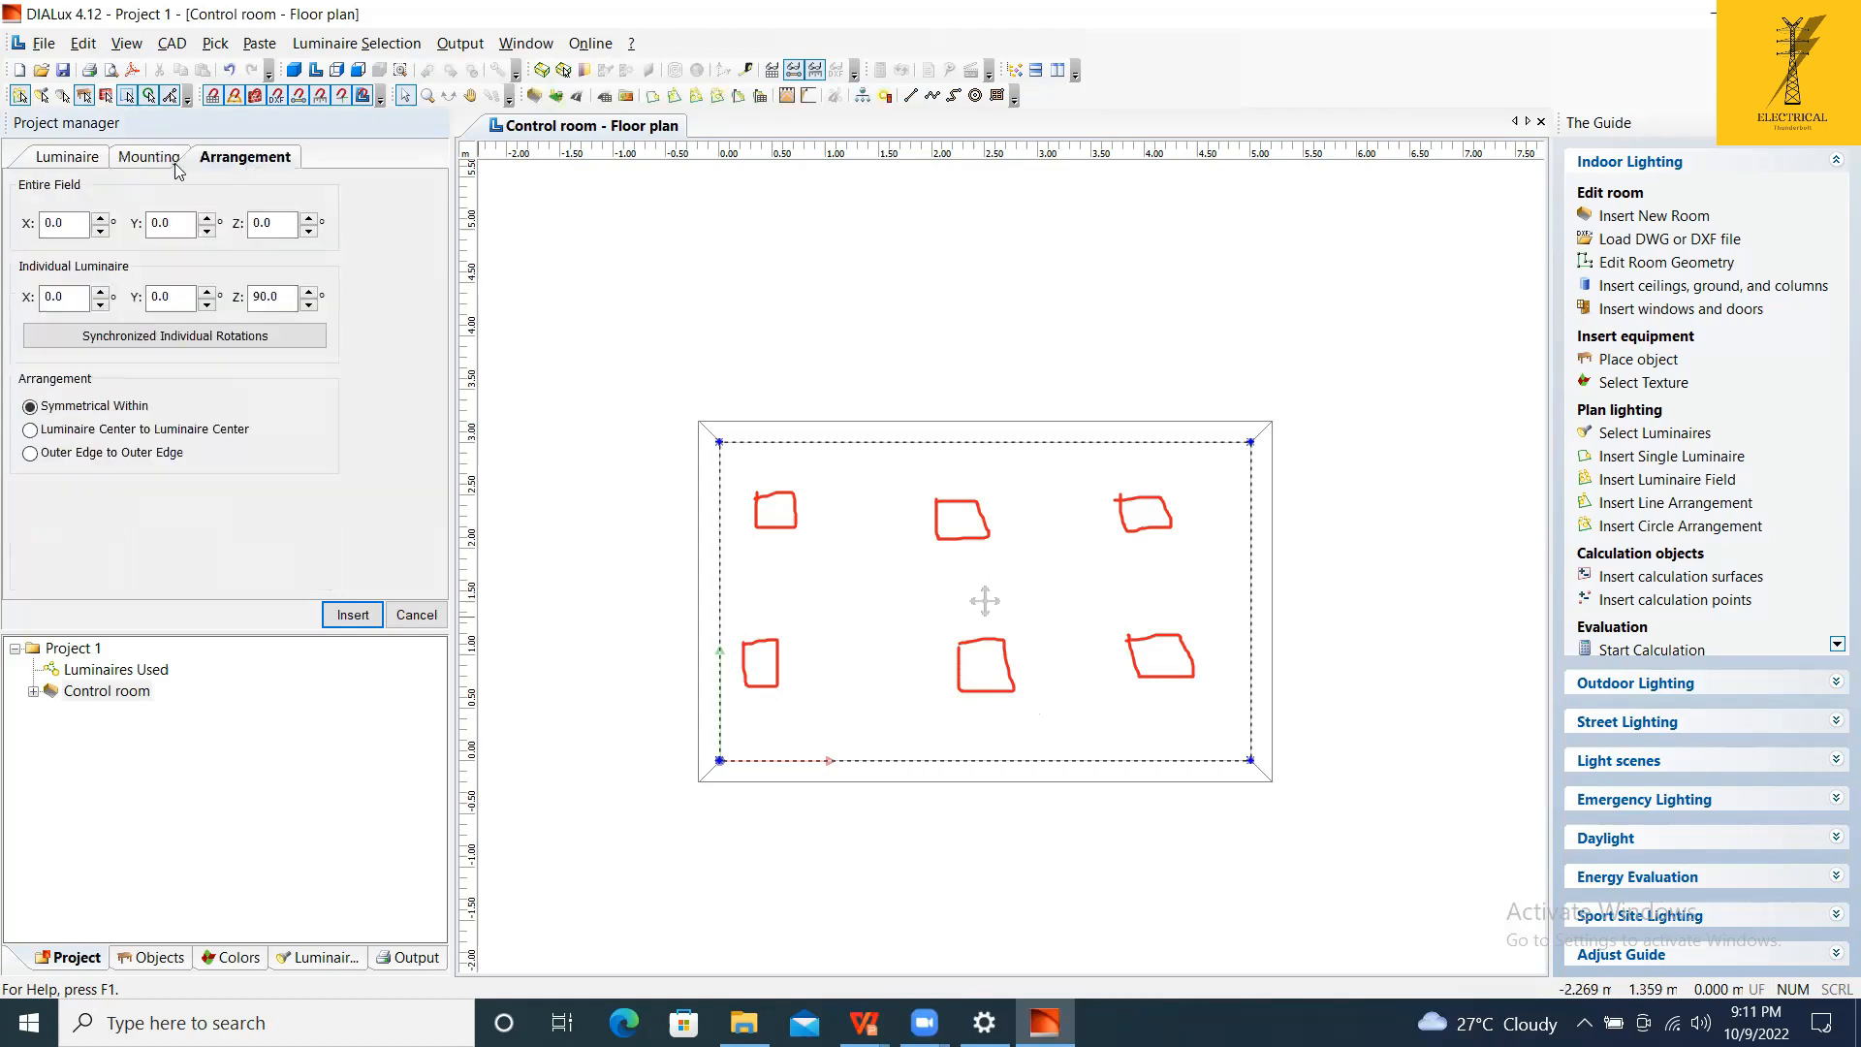
left_click(174, 161)
left_click(248, 160)
mouse_move(1376, 233)
left_mouse_down()
mouse_move(1430, 290)
mouse_move(1381, 315)
left_mouse_up()
left_click_drag(1372, 232, 1381, 315)
mouse_move(1325, 252)
left_mouse_down()
mouse_move(1370, 252)
mouse_move(1374, 284)
left_mouse_up()
mouse_move(1411, 343)
left_mouse_down()
mouse_move(1506, 341)
mouse_move(1480, 315)
mouse_move(1507, 341)
left_mouse_up()
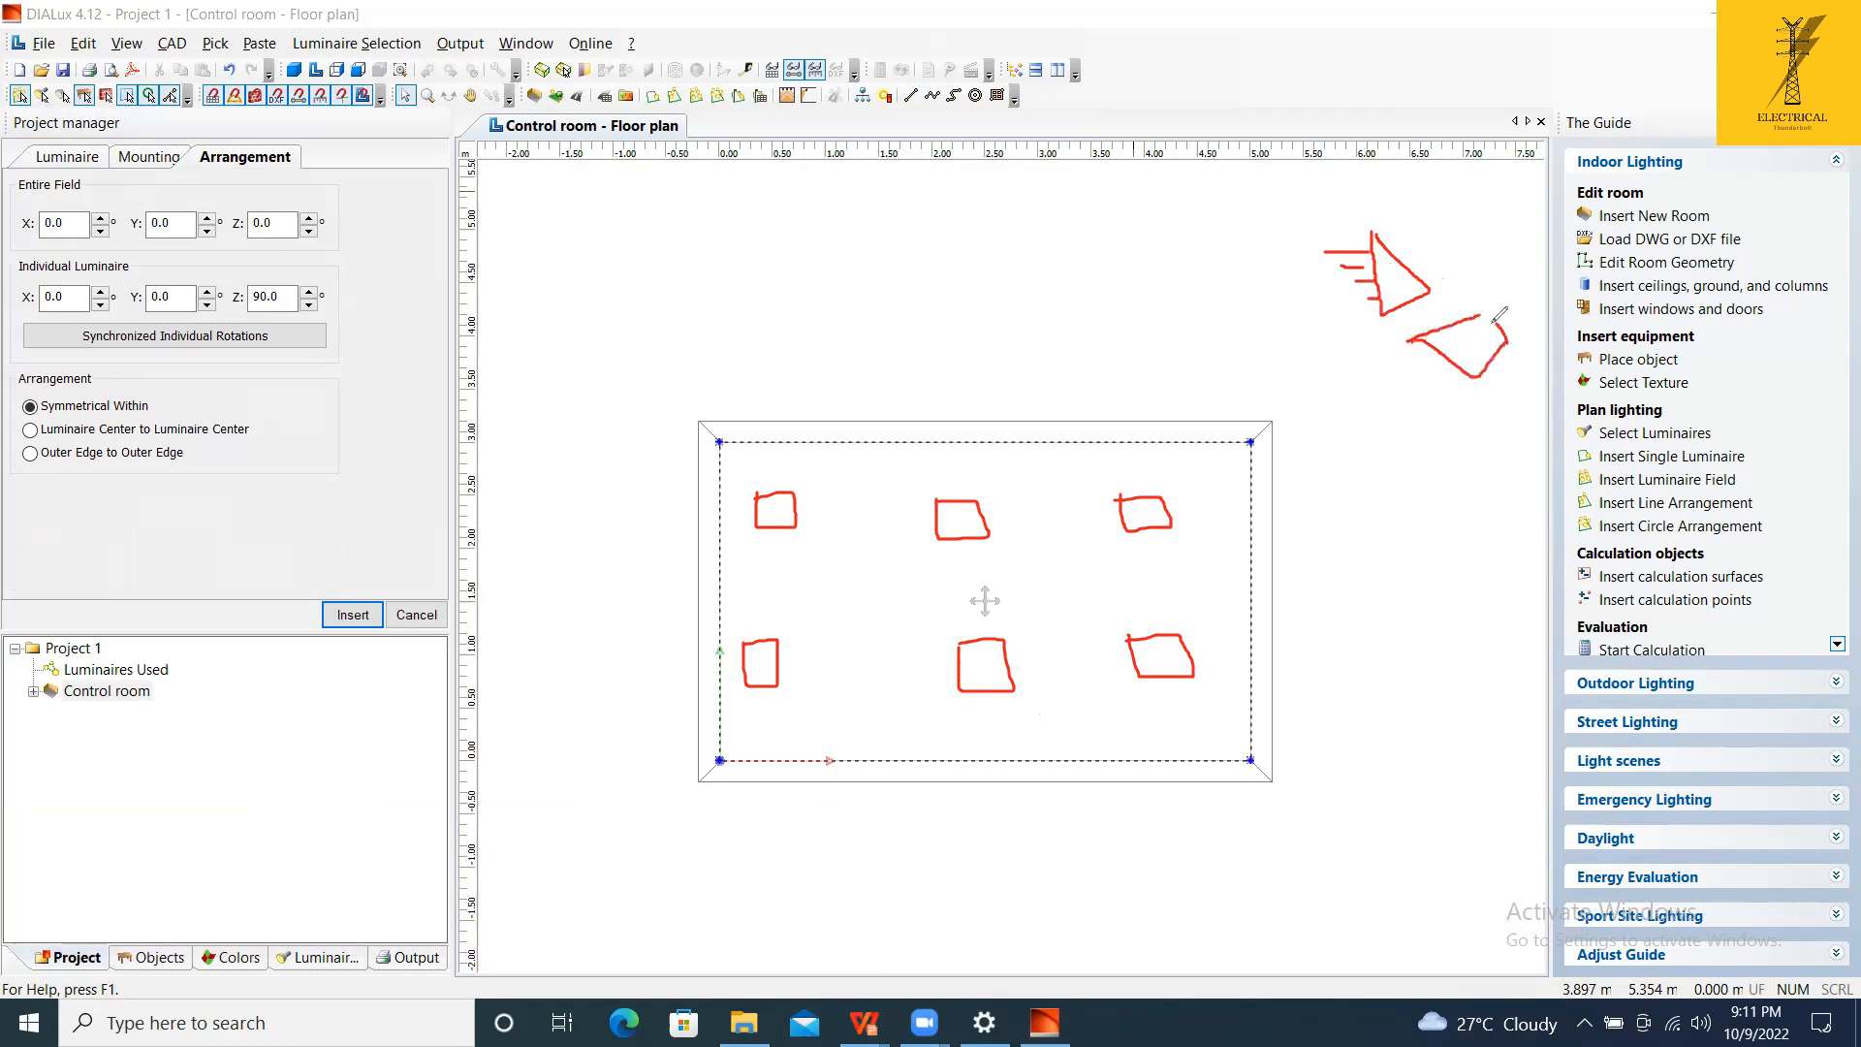
left_click_drag(1436, 351, 1421, 371)
left_click_drag(1464, 353, 1458, 403)
mouse_move(1378, 294)
left_mouse_down()
mouse_move(1421, 275)
mouse_move(1454, 310)
left_mouse_up()
left_click_drag(1467, 233, 1468, 277)
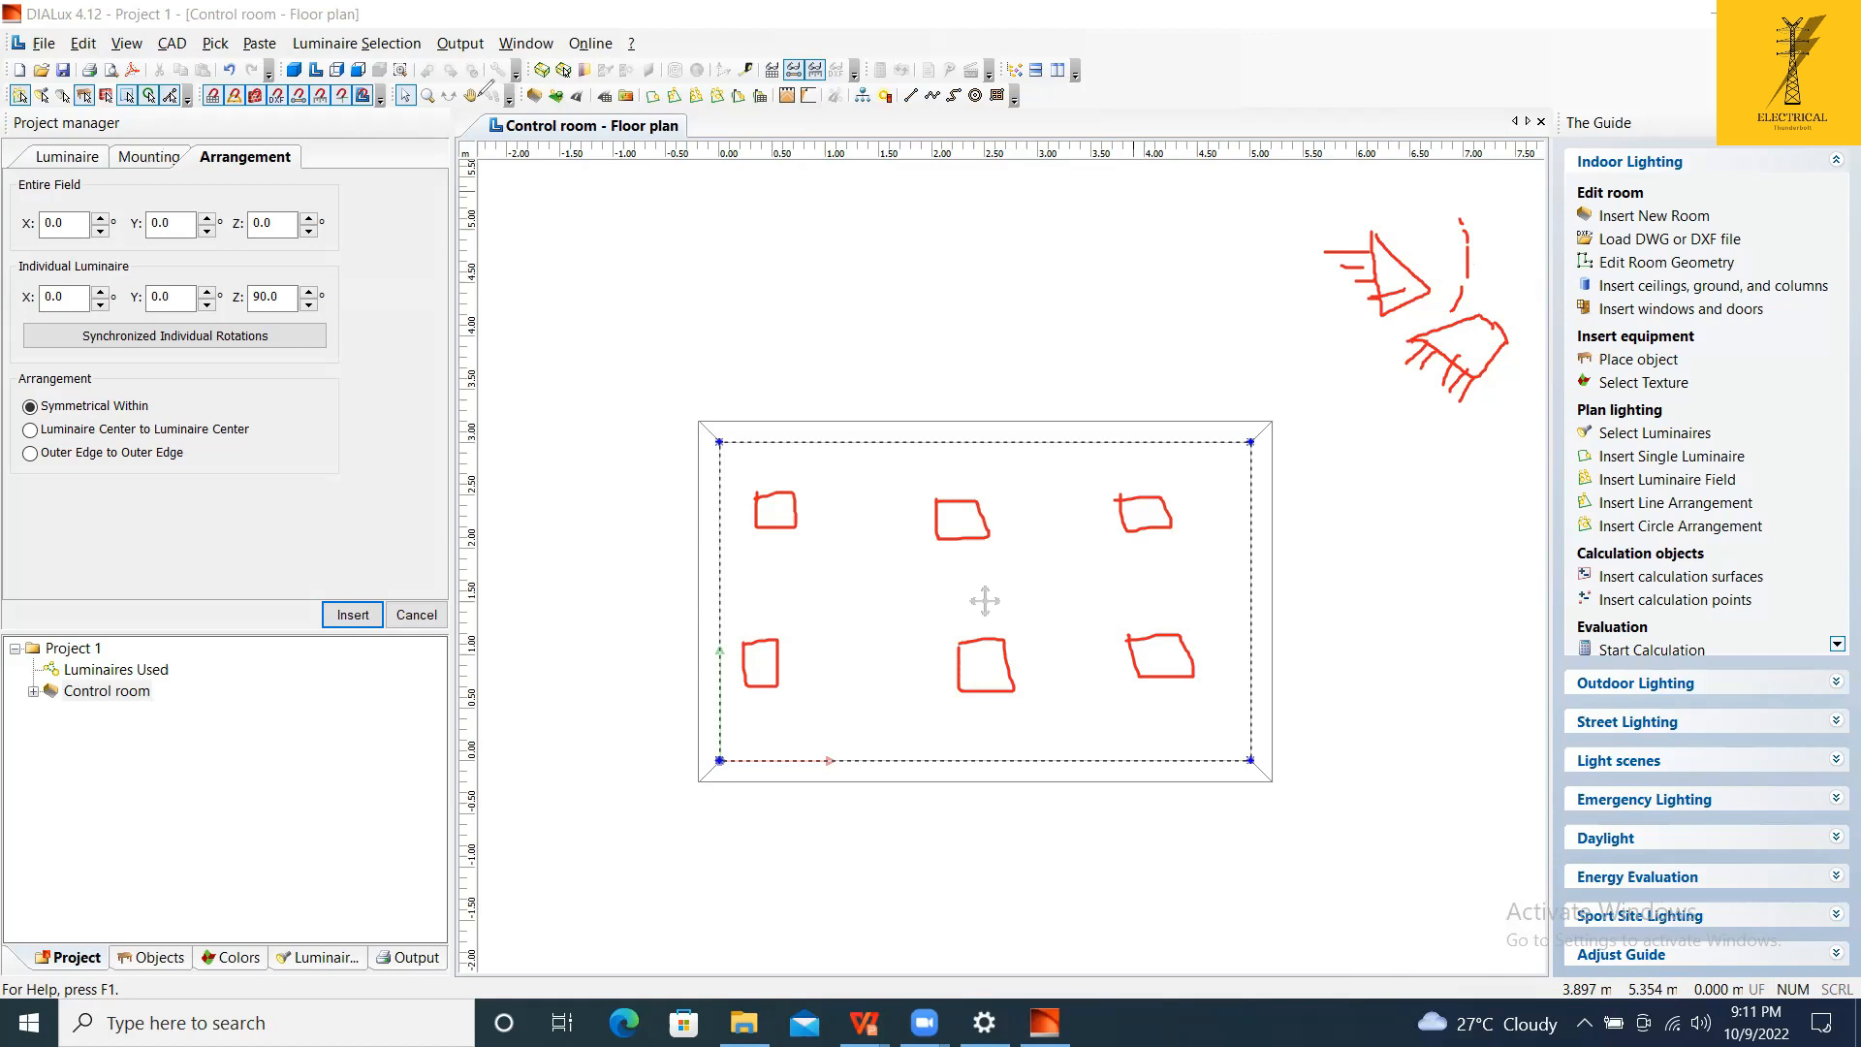
Insert the luminaire field into the Control room as two rows with two luminaires per row.
left_click(148, 159)
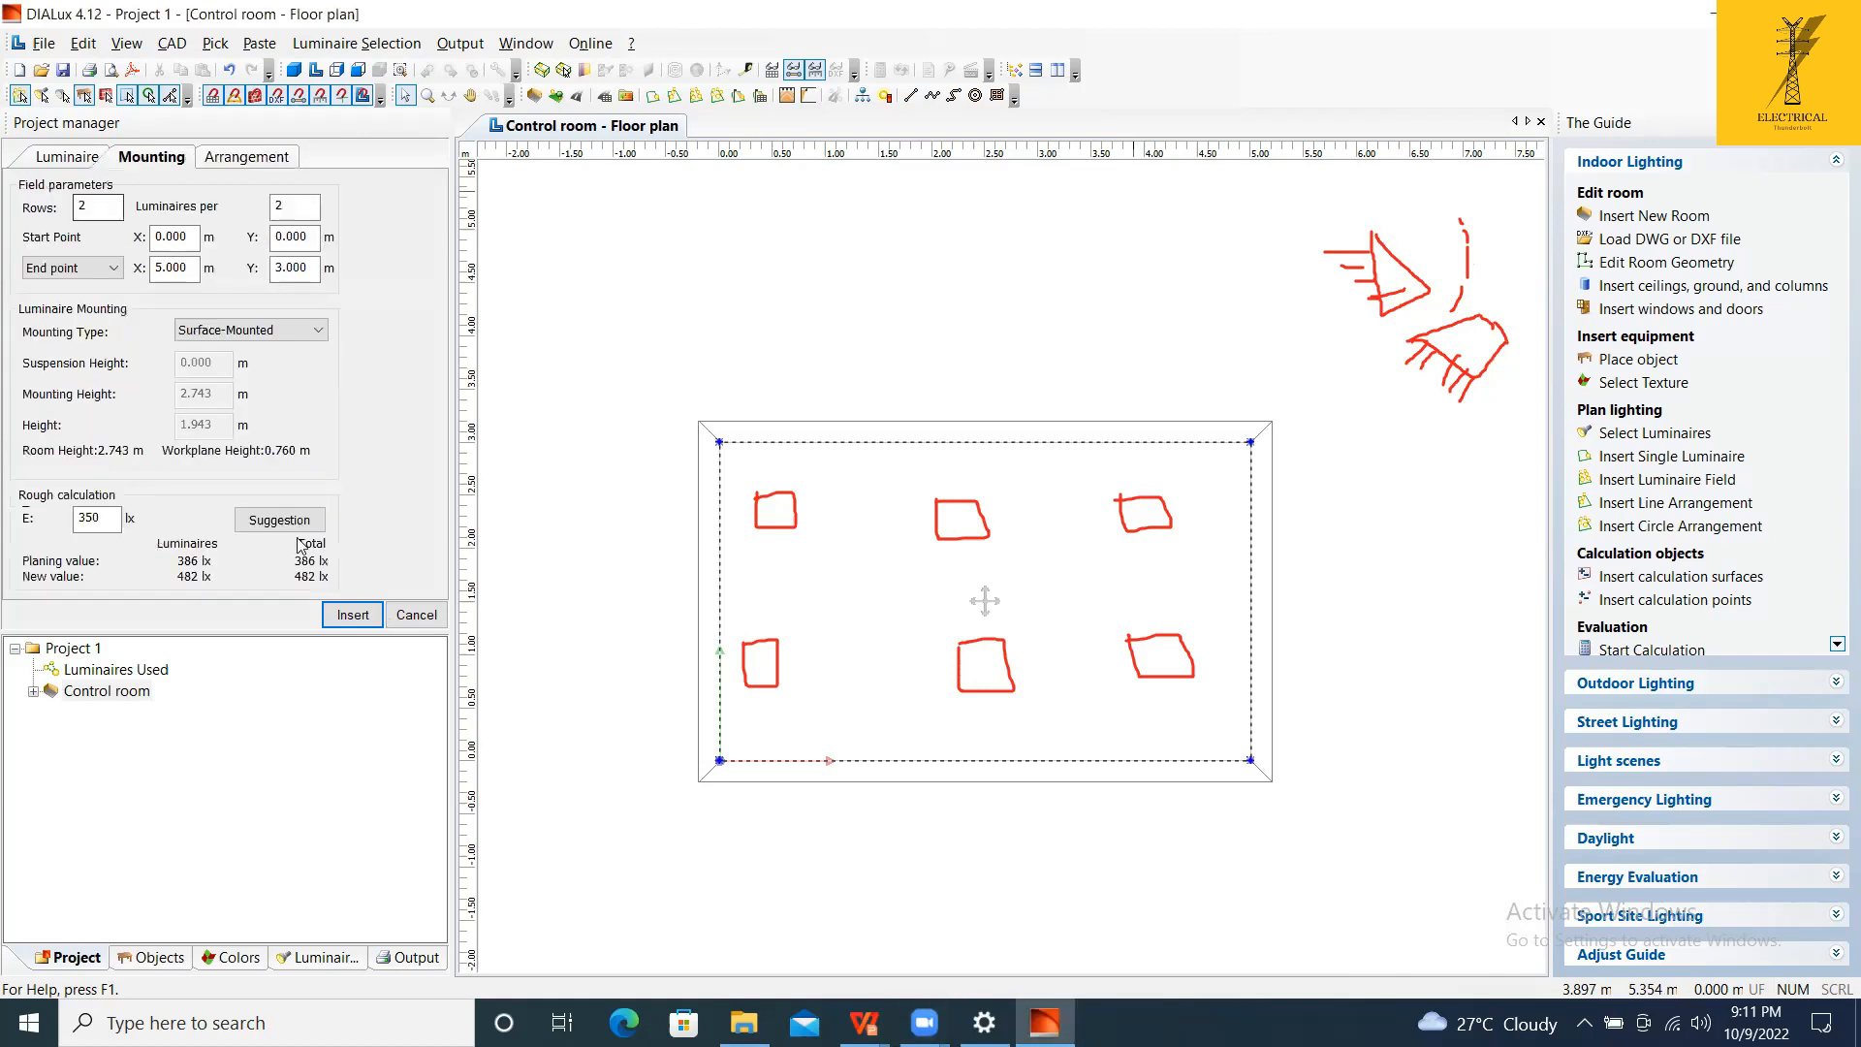
left_click_drag(101, 520, 78, 527)
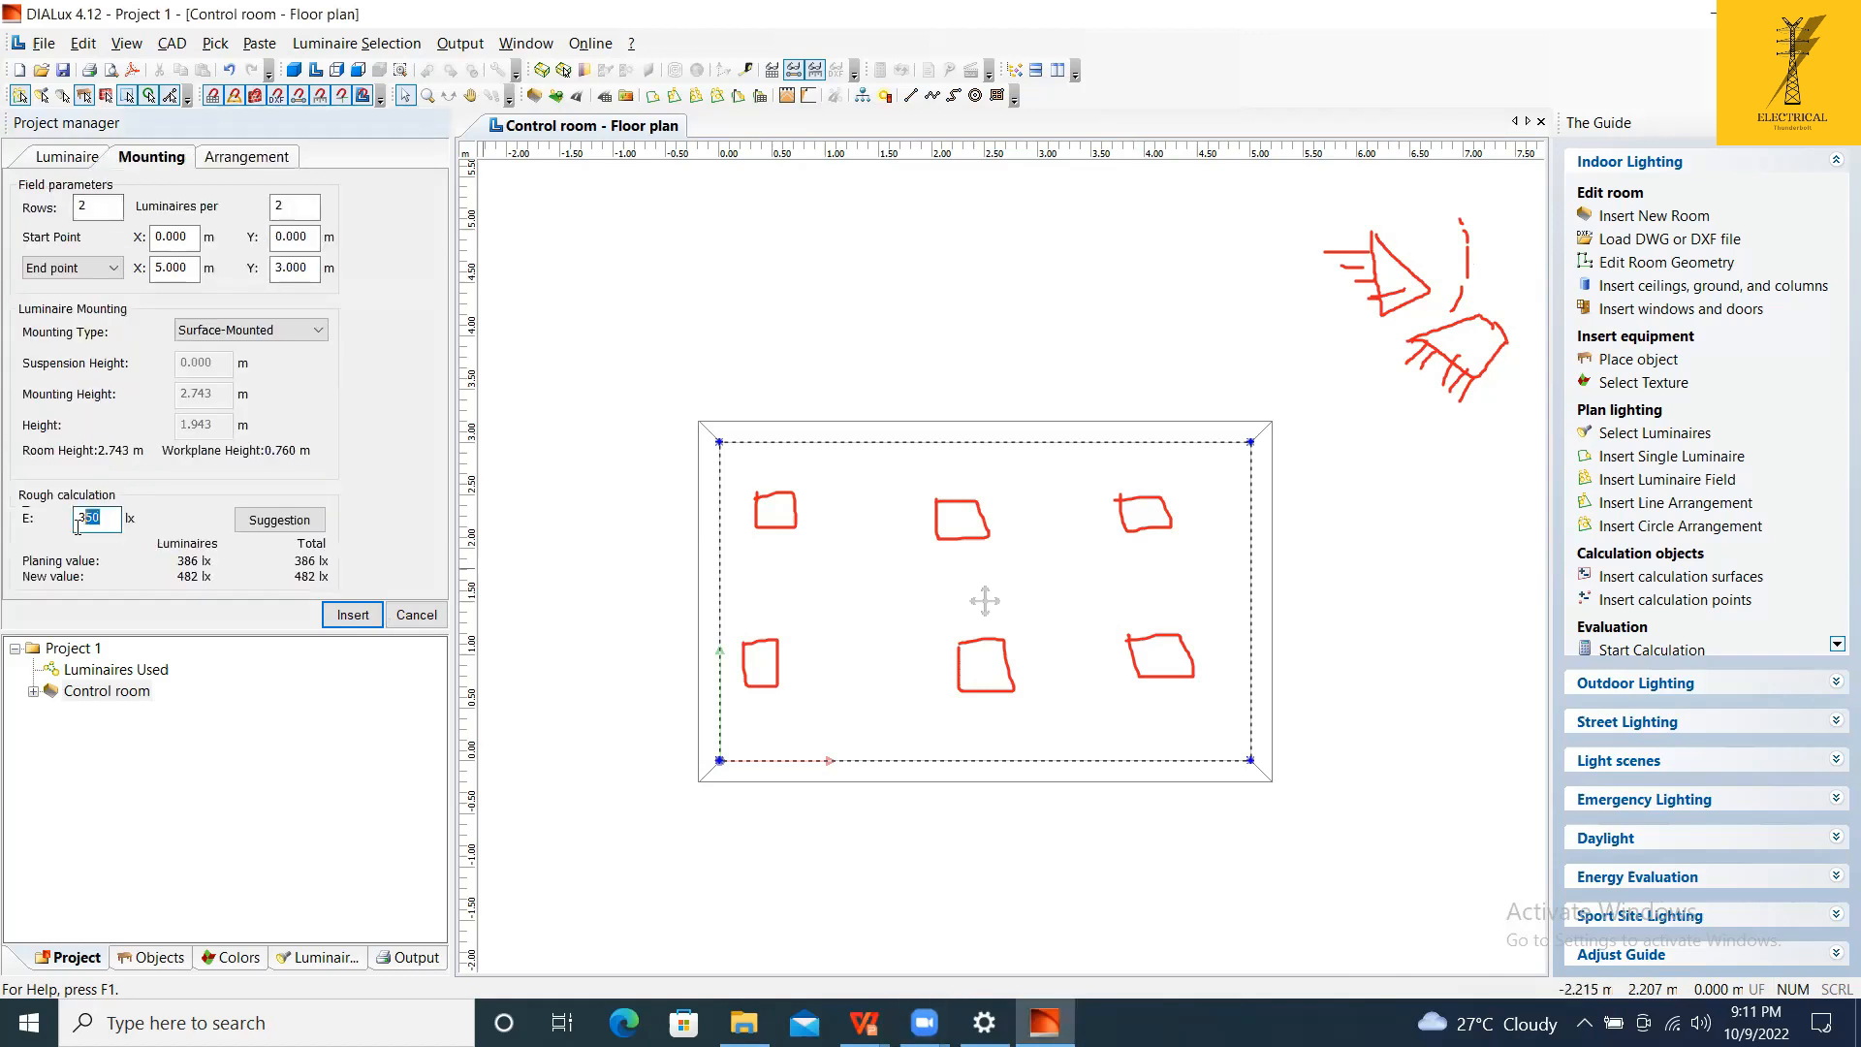
left_click(355, 616)
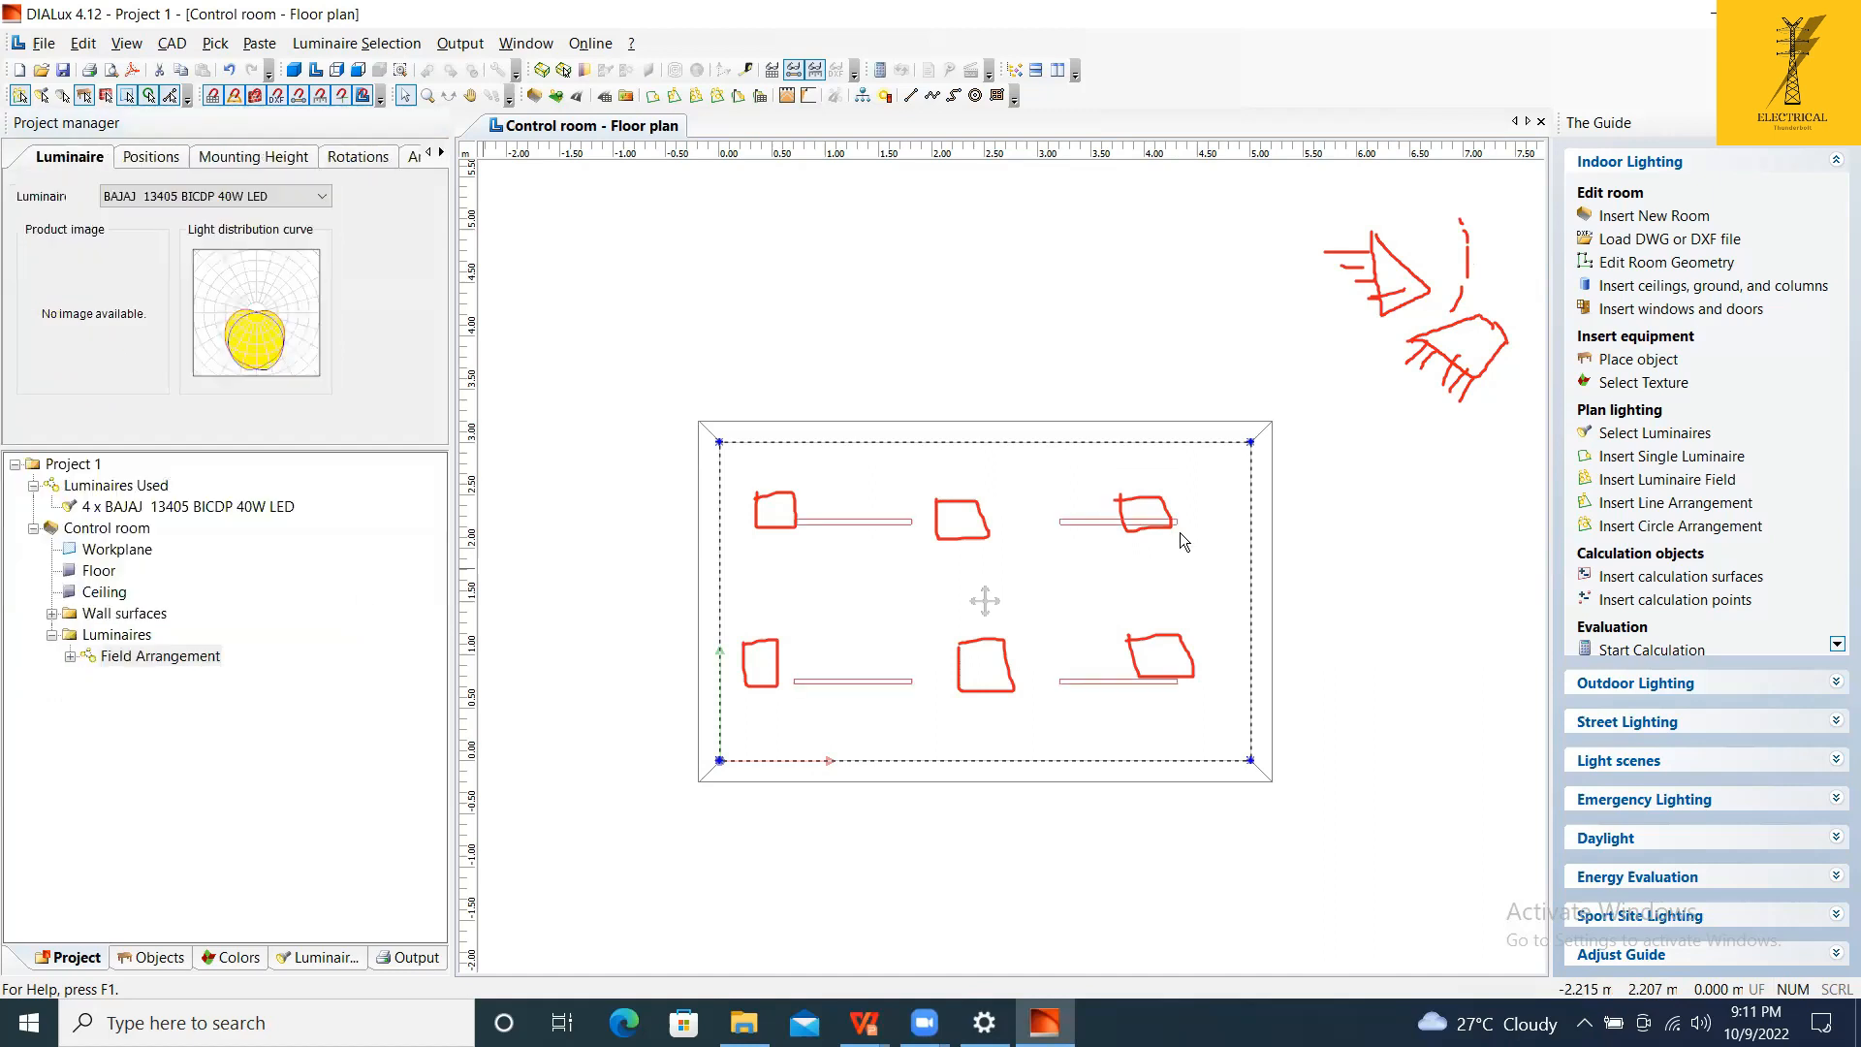
scroll(877, 523, "up", 1)
scroll(876, 515, "up", 1)
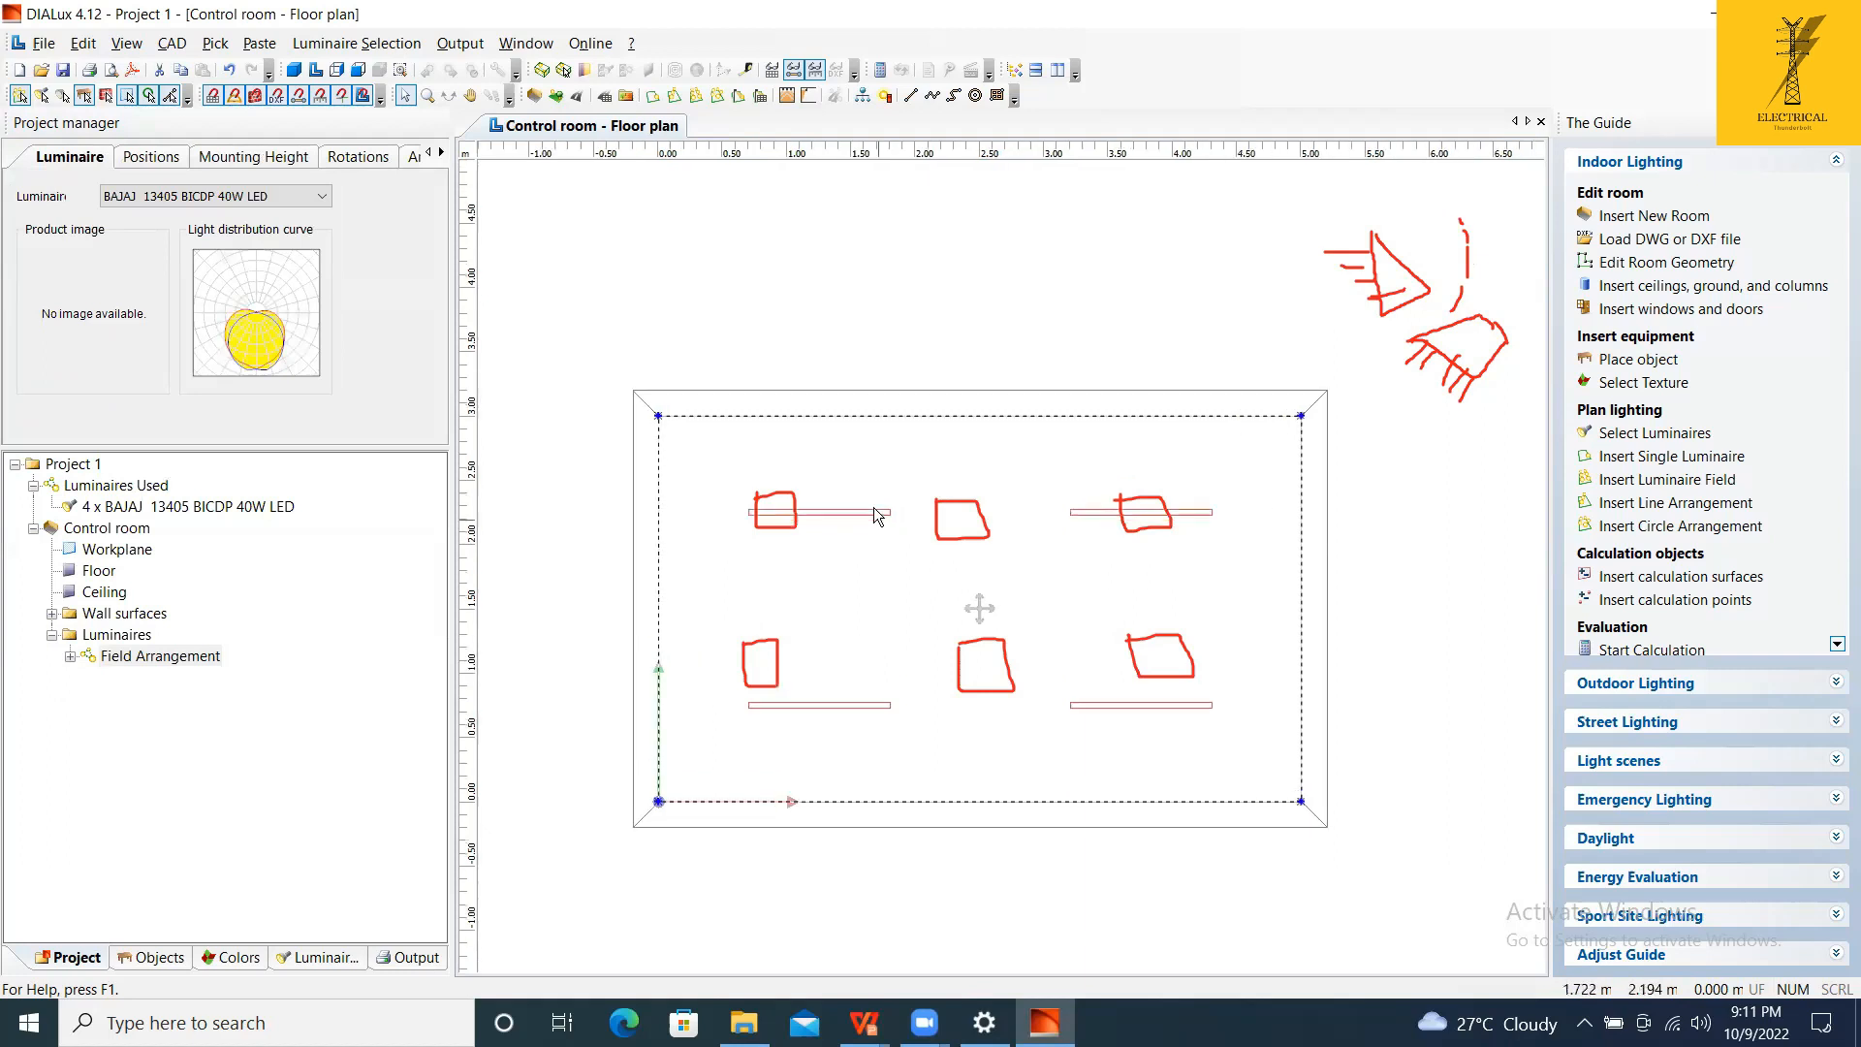
scroll(1152, 518, "down", 1)
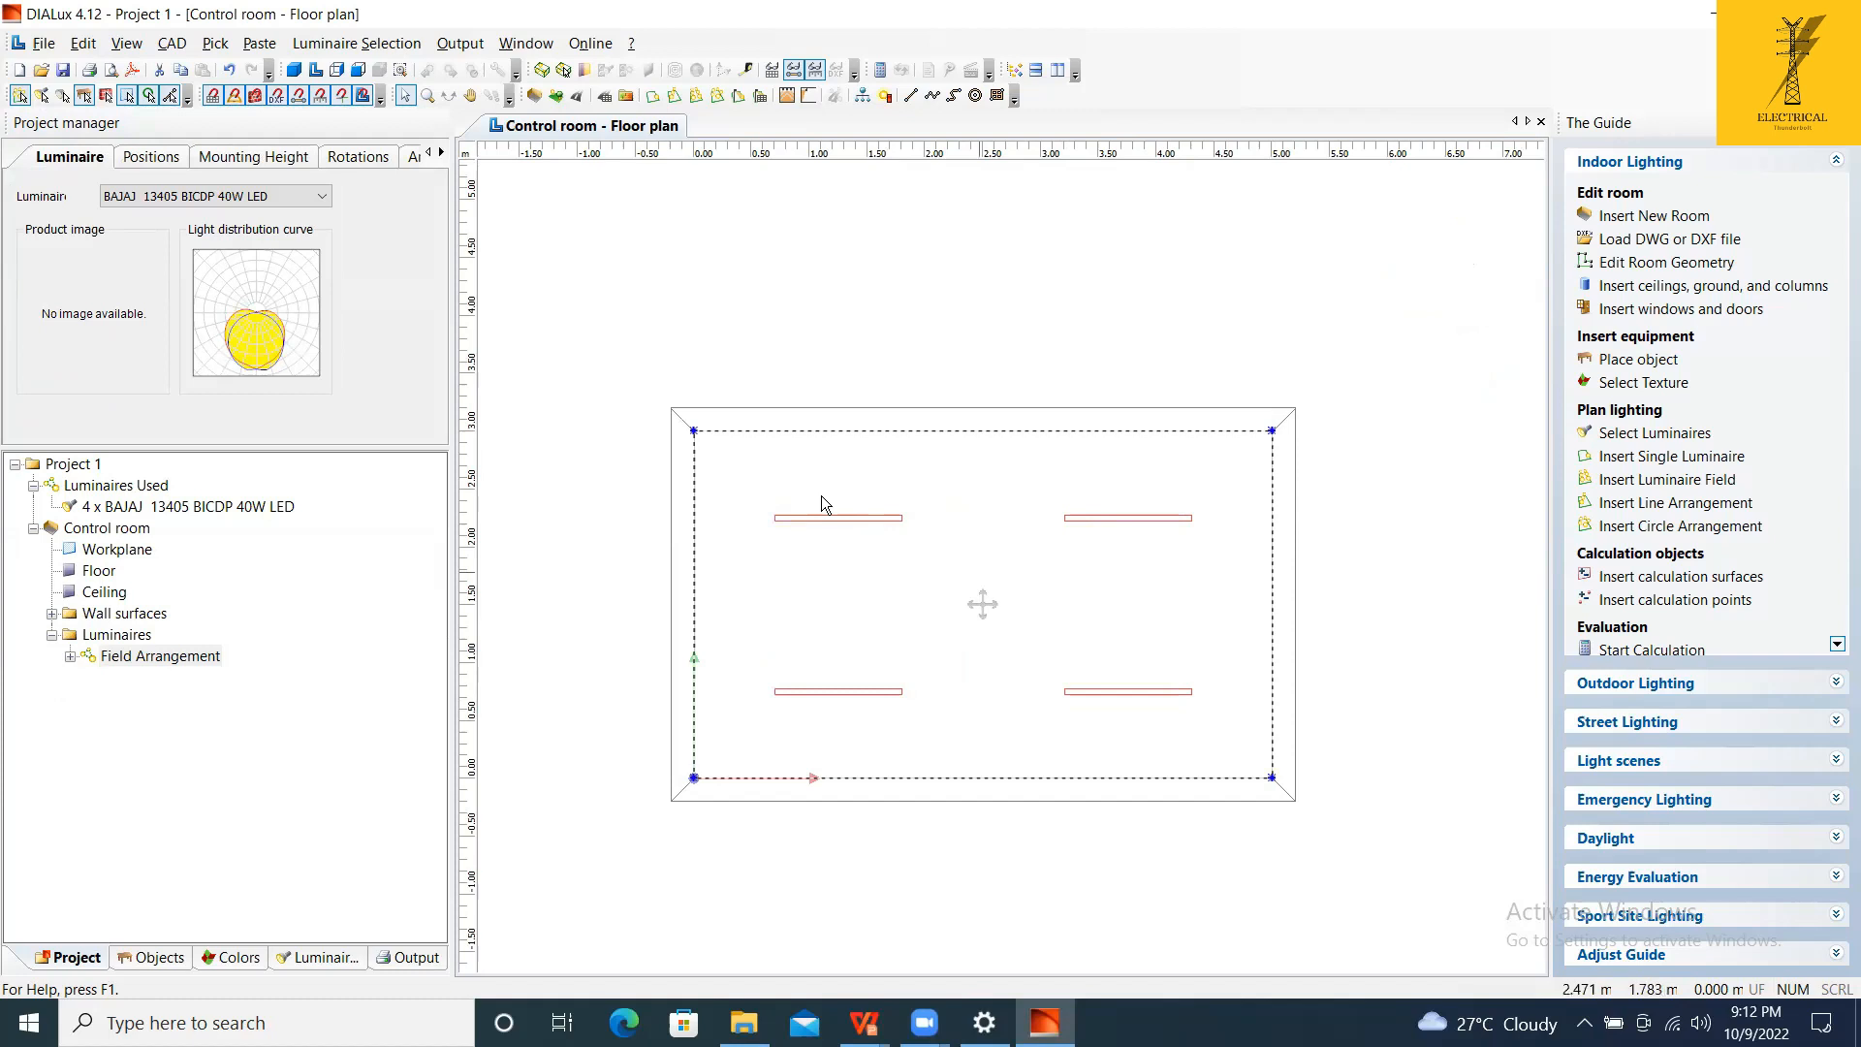
Examine the luminaire arrangement of the Control room in the floor plan, 3D, side and front views.
left_click(822, 497)
scroll(820, 496, "up", 1)
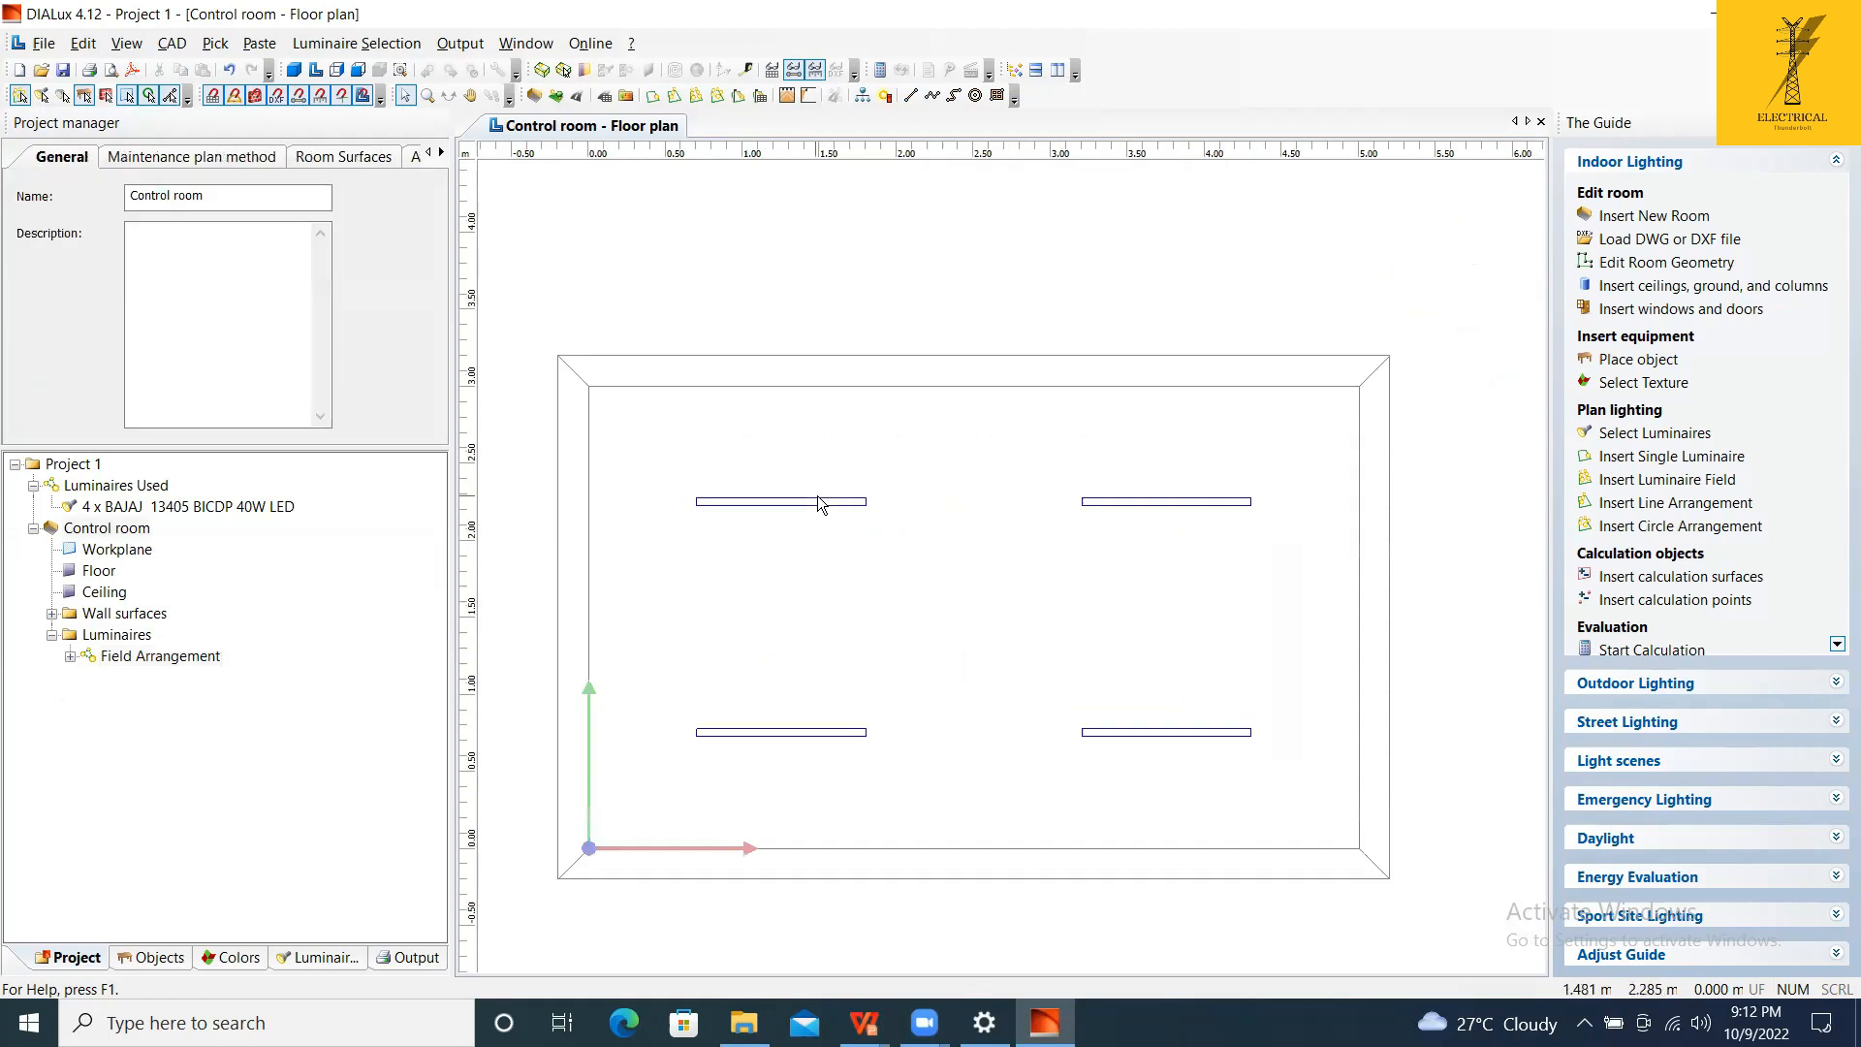
left_click(1159, 501)
left_click(1201, 382)
left_click(295, 71)
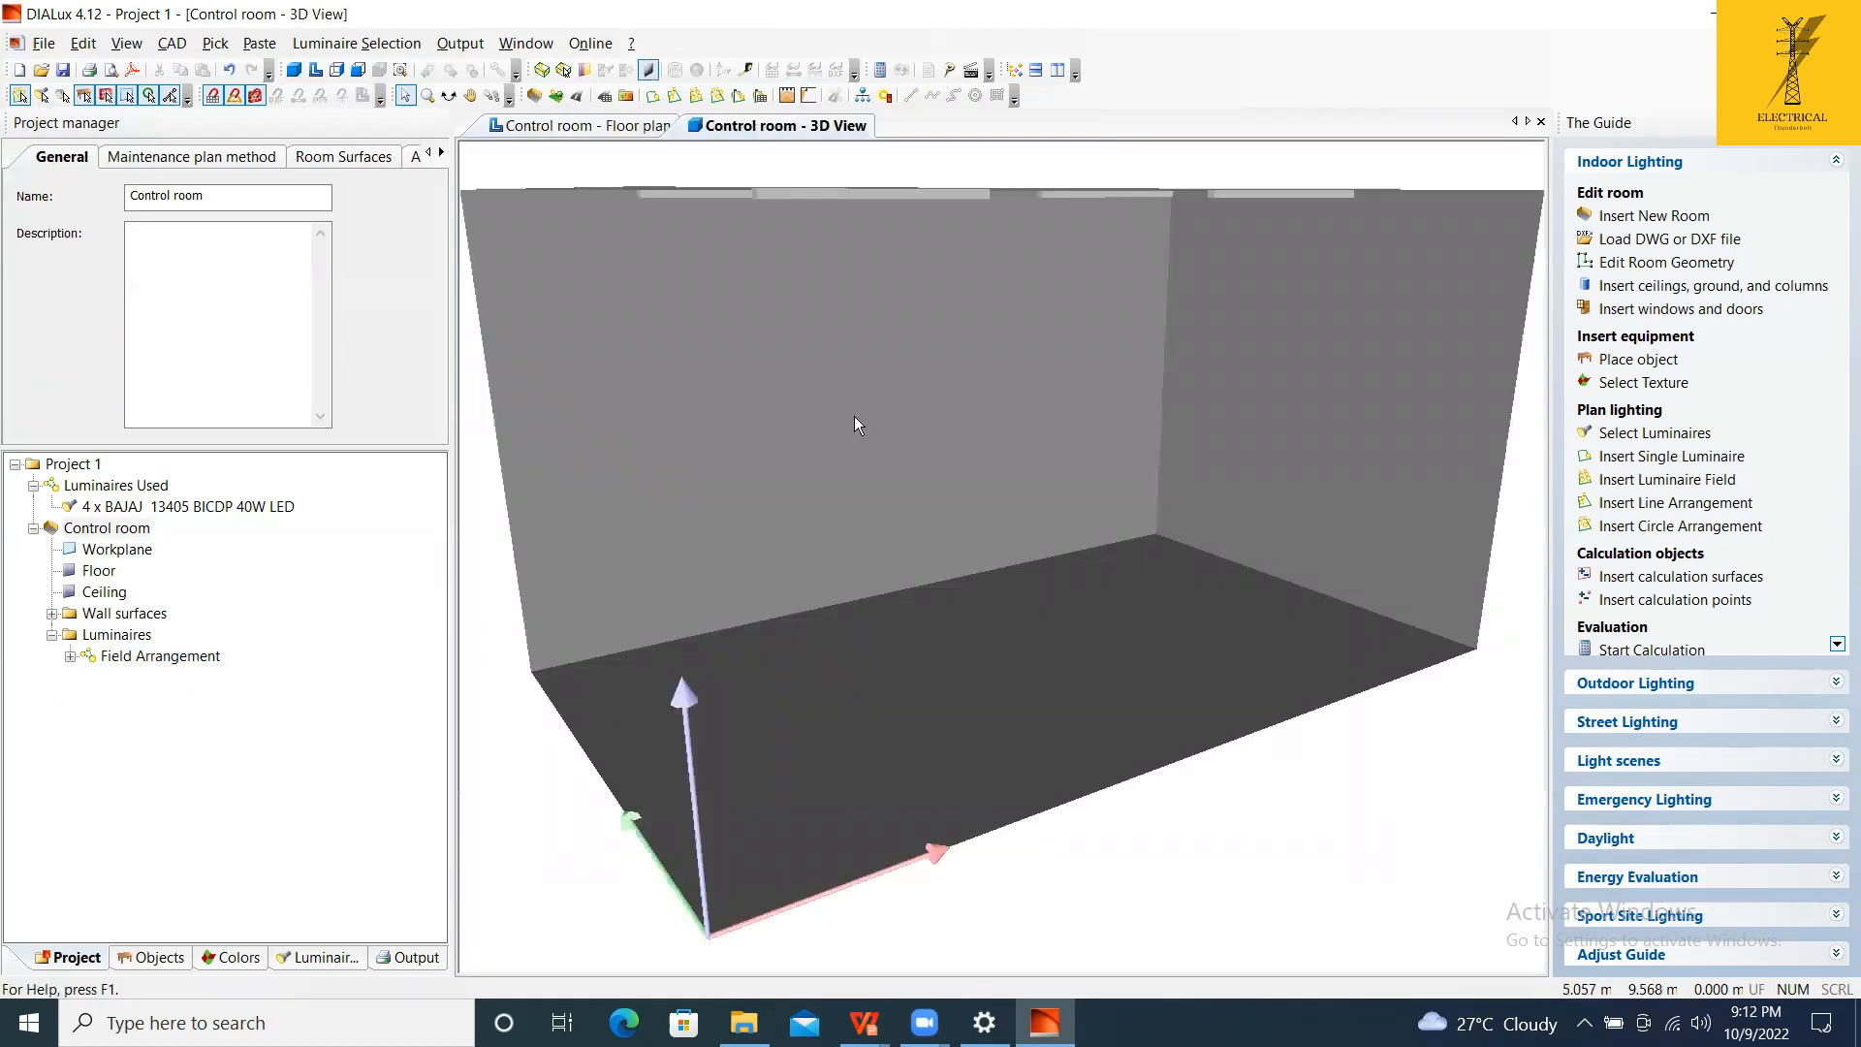
scroll(853, 446, "down", 2)
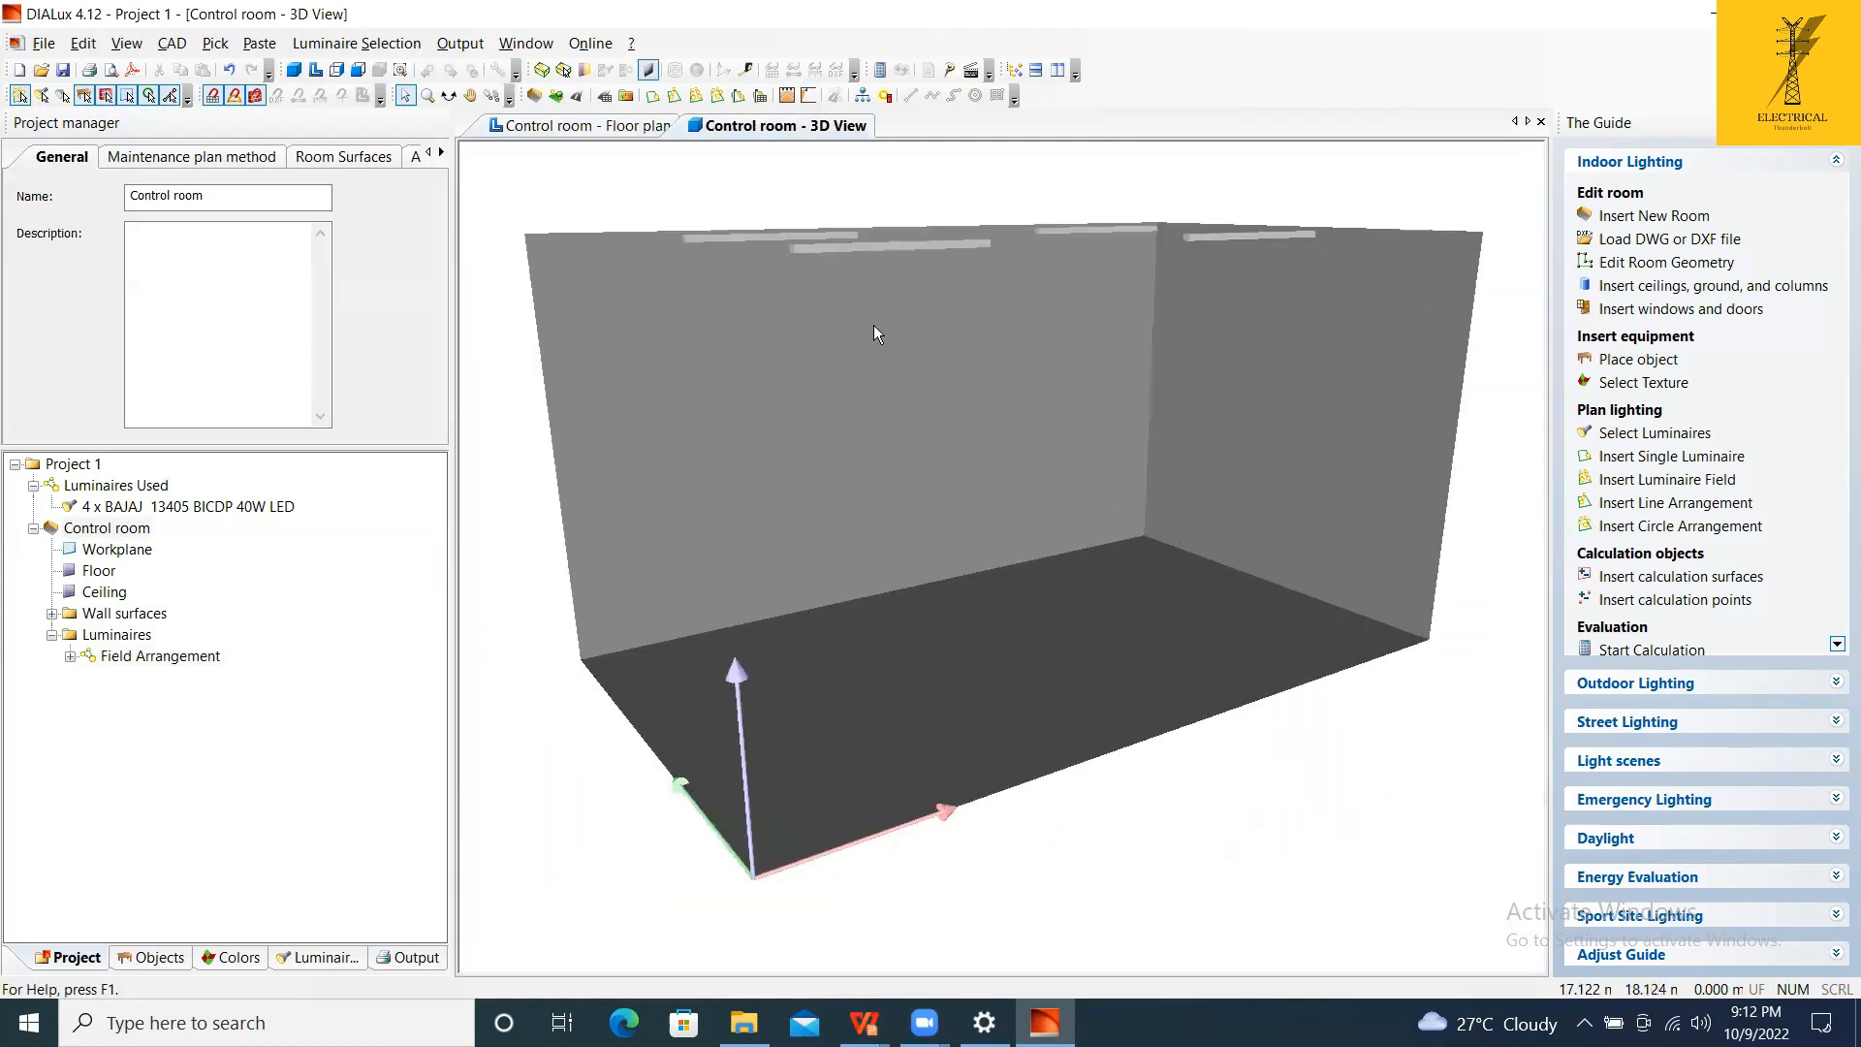
scroll(853, 305, "up", 3)
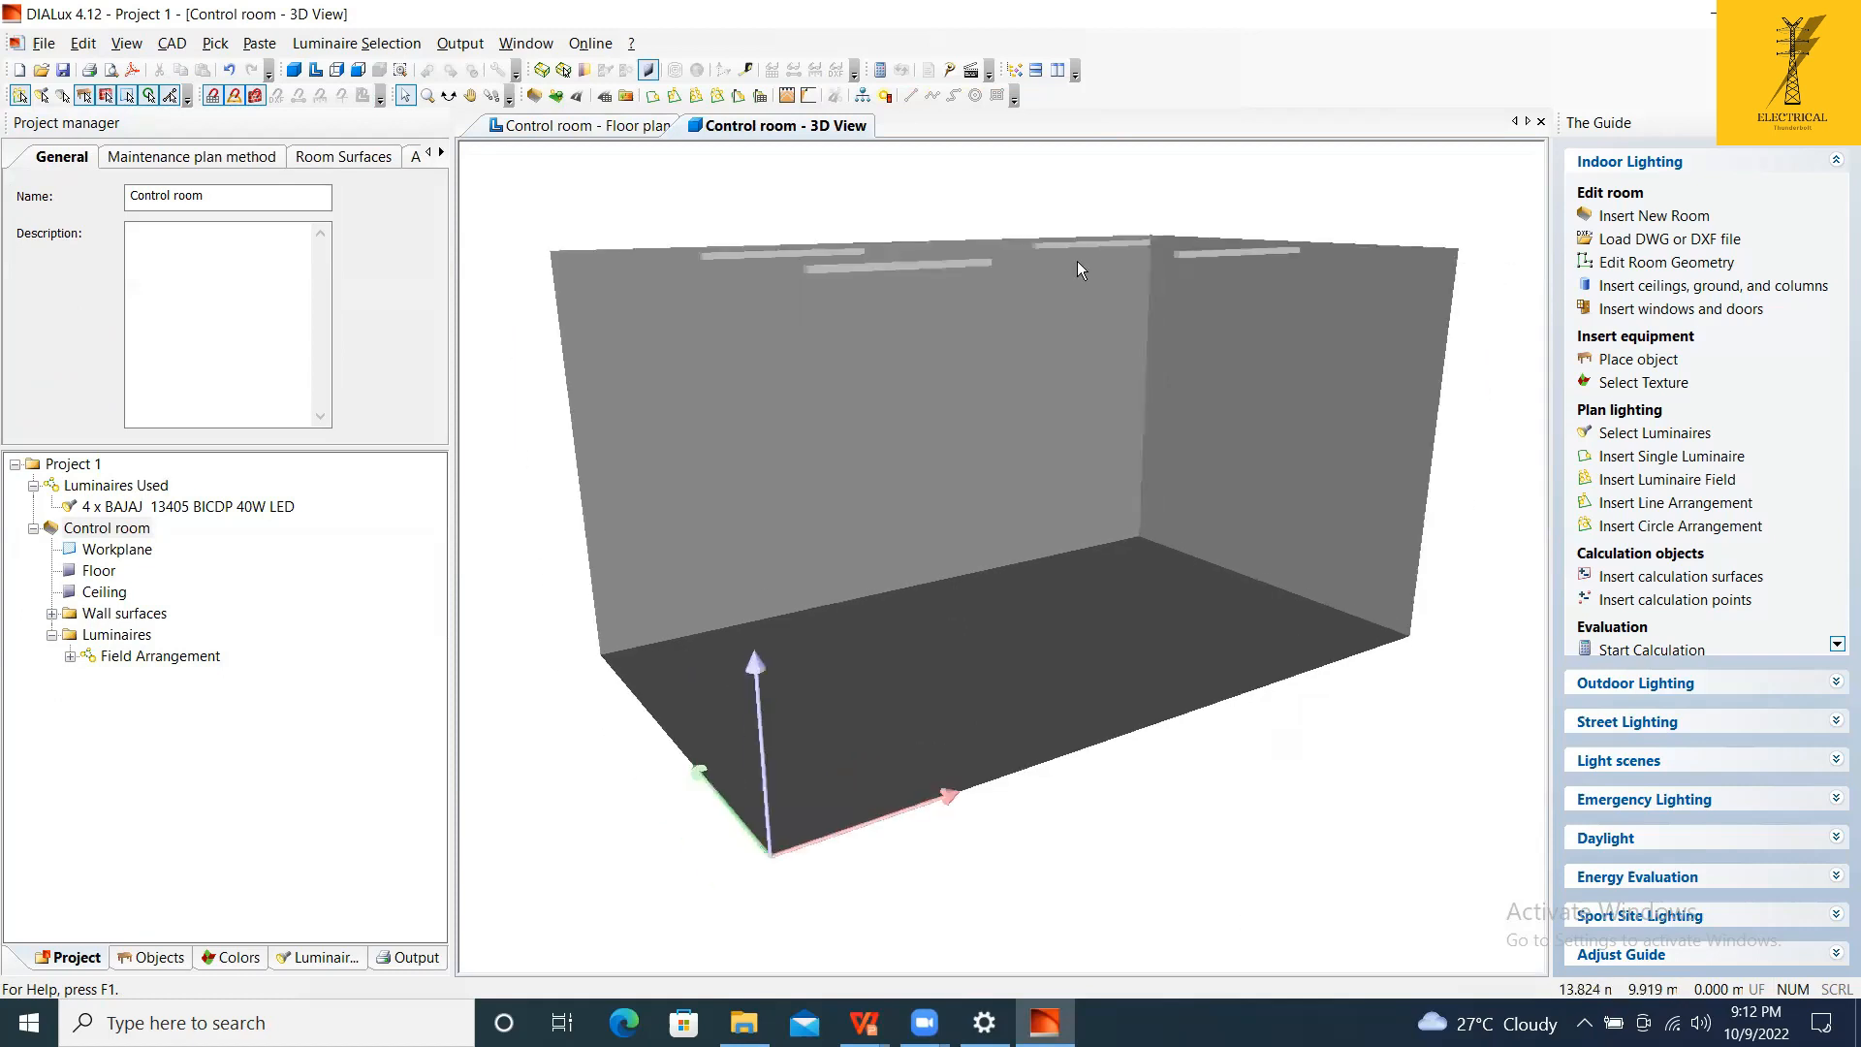
left_click(316, 69)
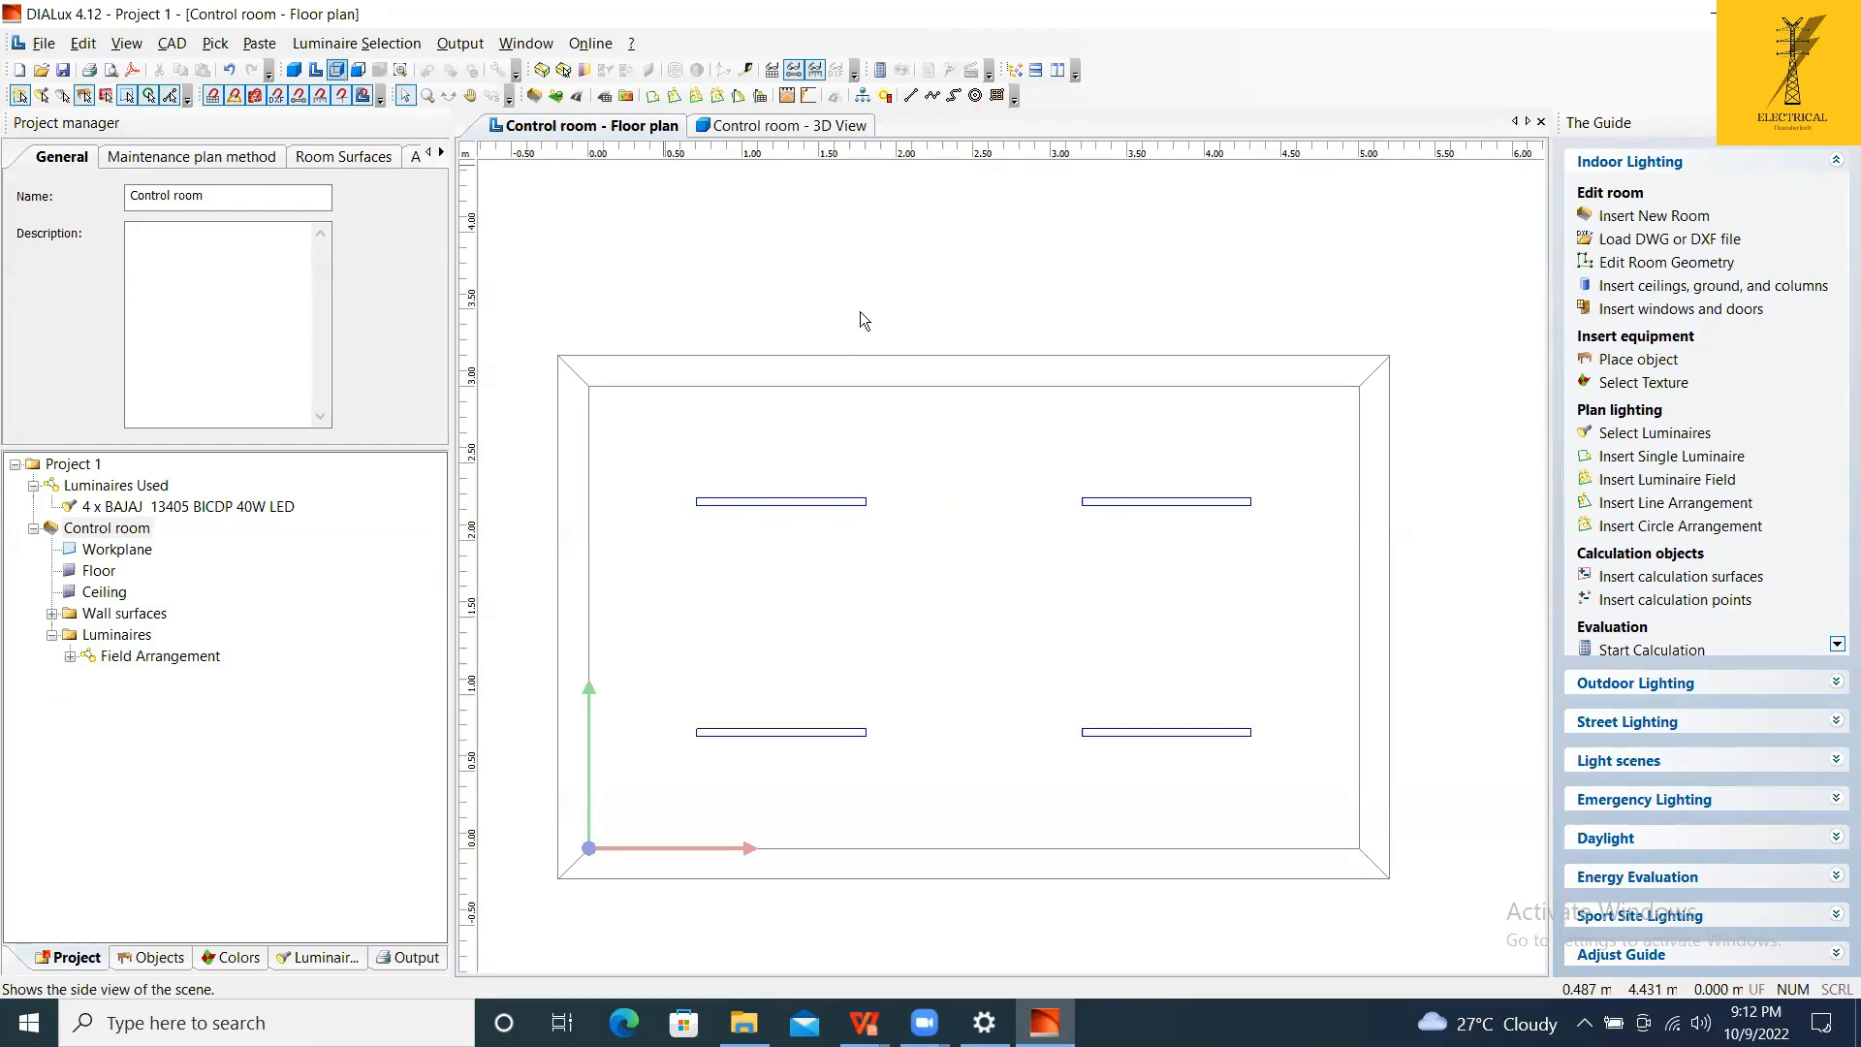
left_click(357, 70)
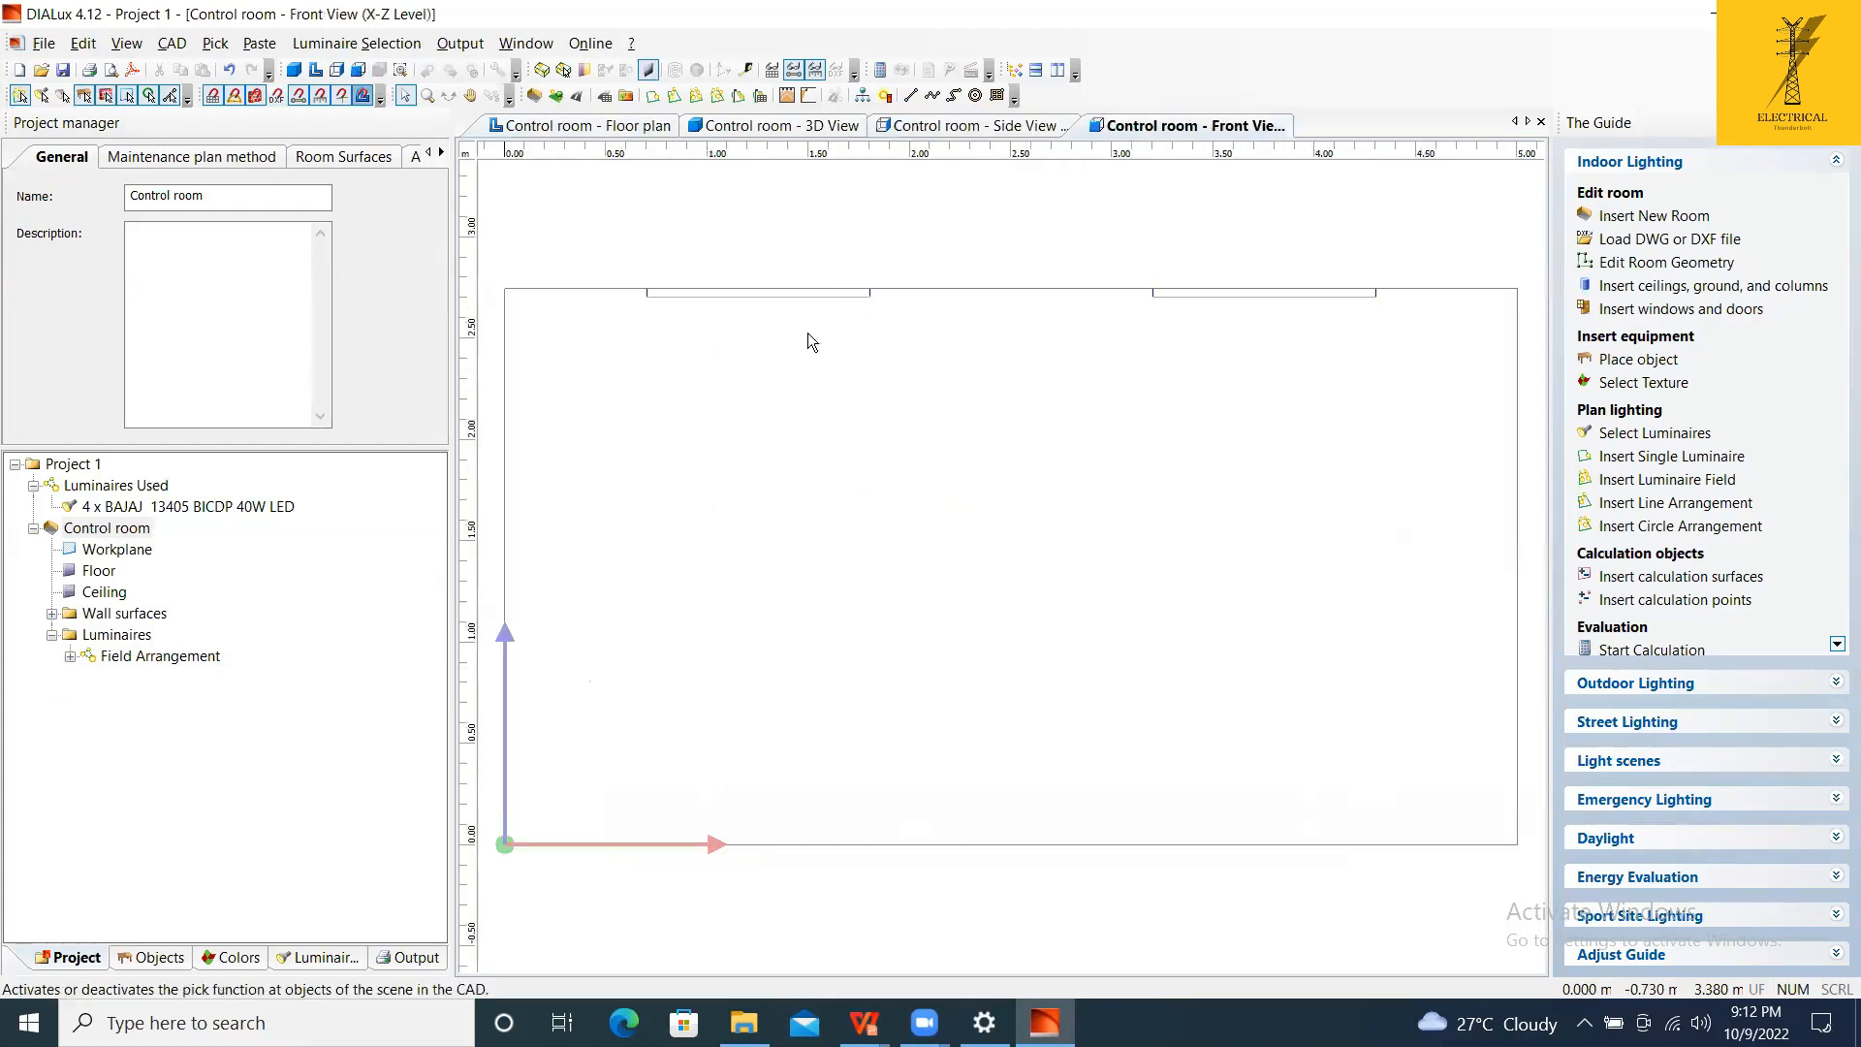
scroll(1028, 310, "down", 1)
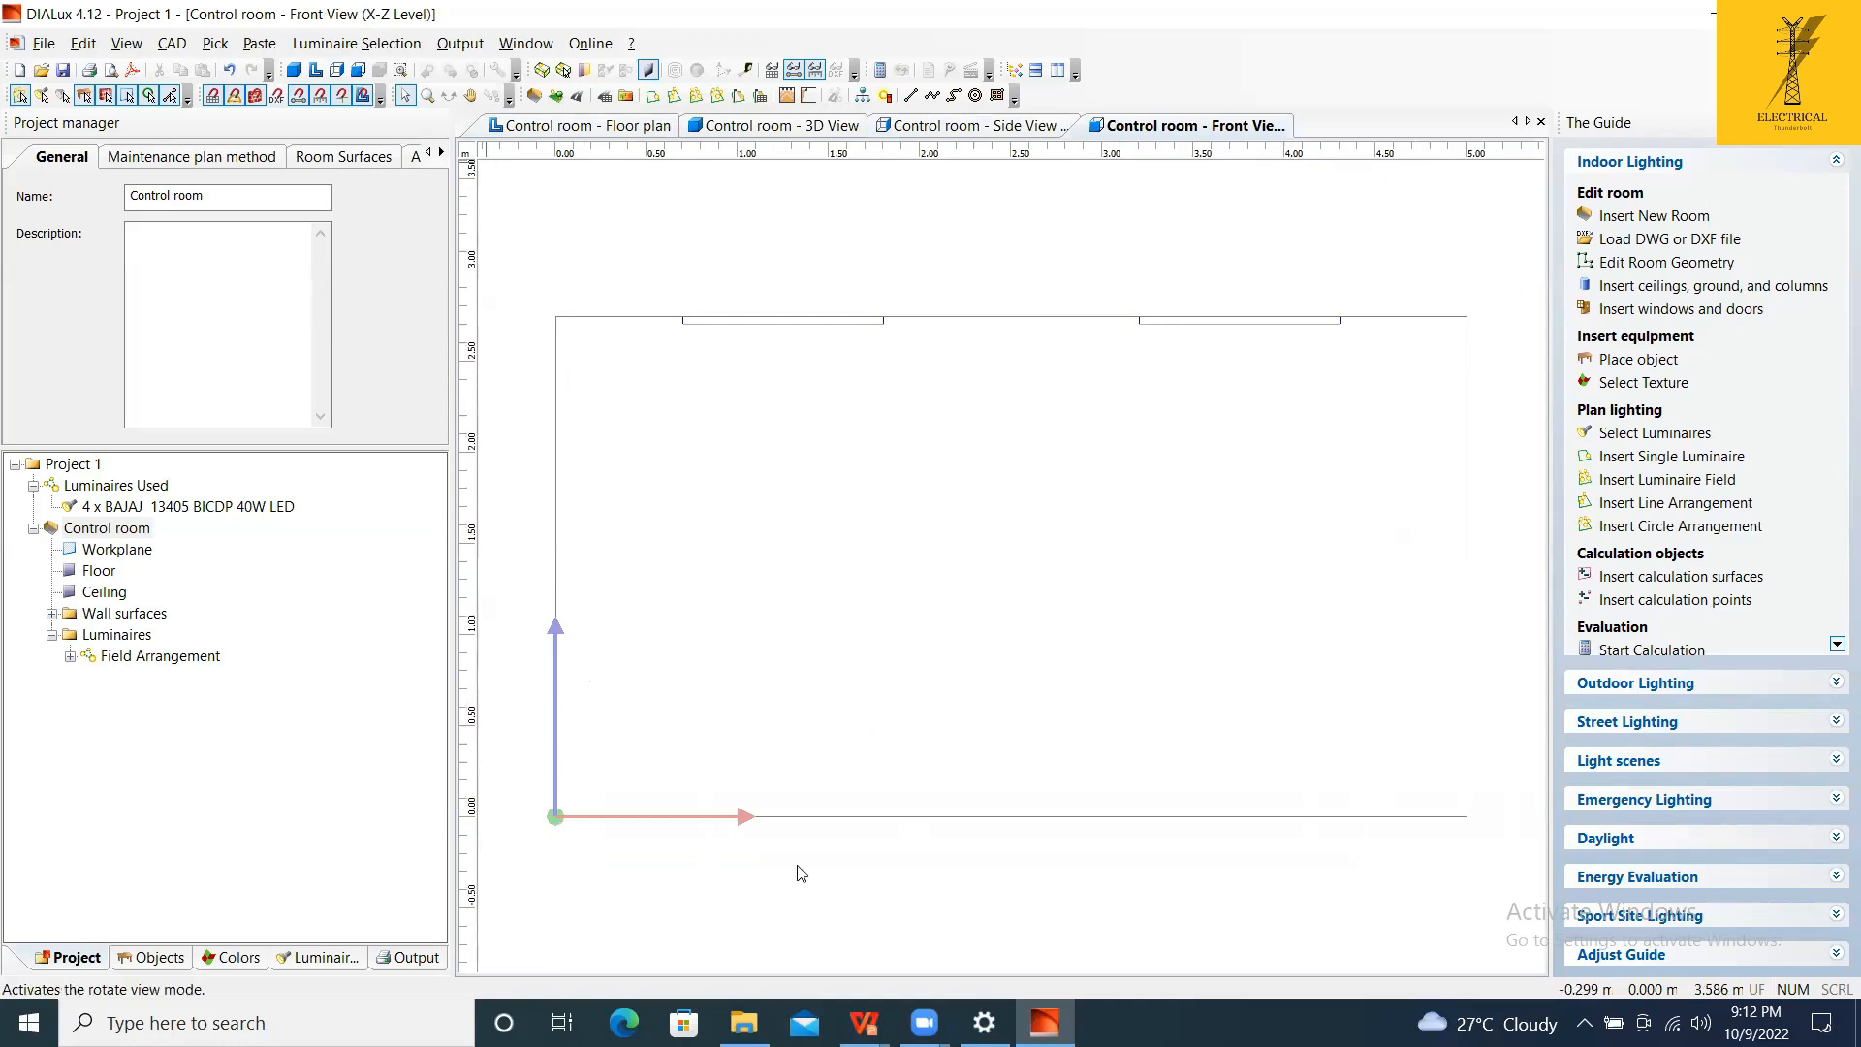
left_click(631, 128)
scroll(974, 479, "down", 2)
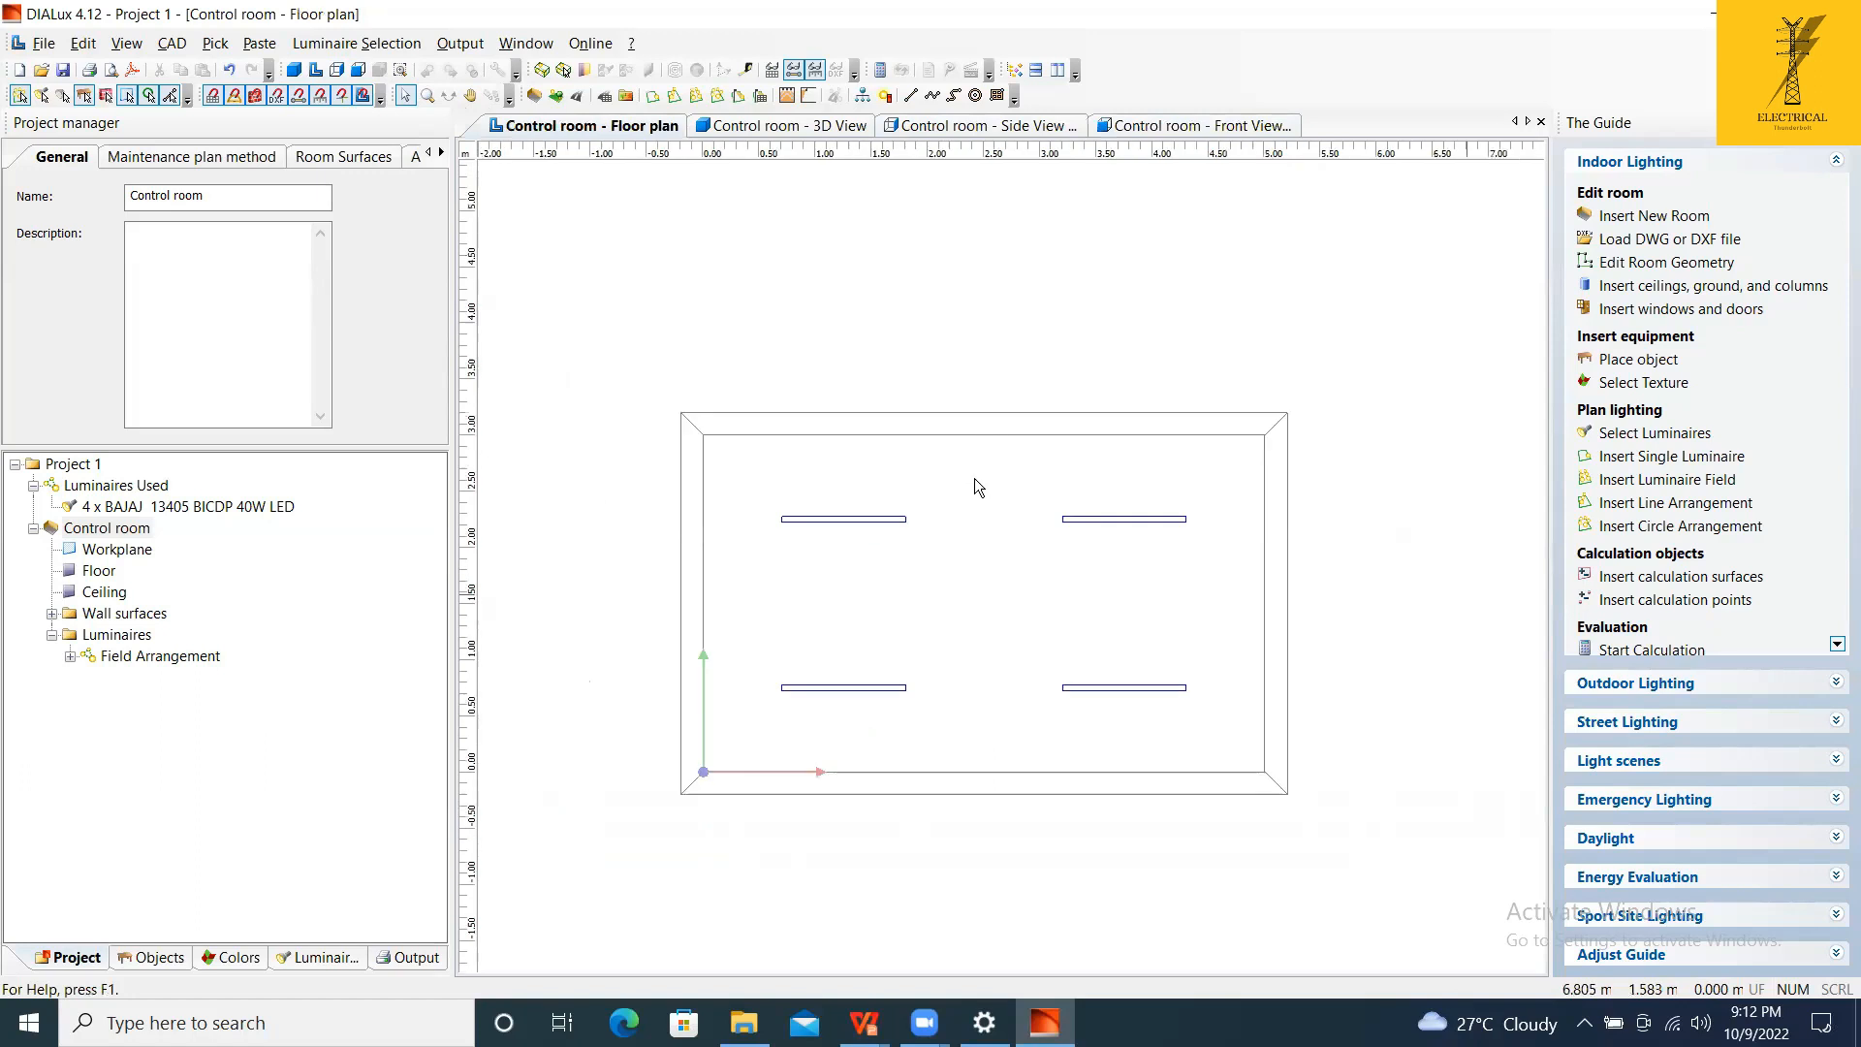
Run the lighting calculation for the Control room.
left_click(461, 46)
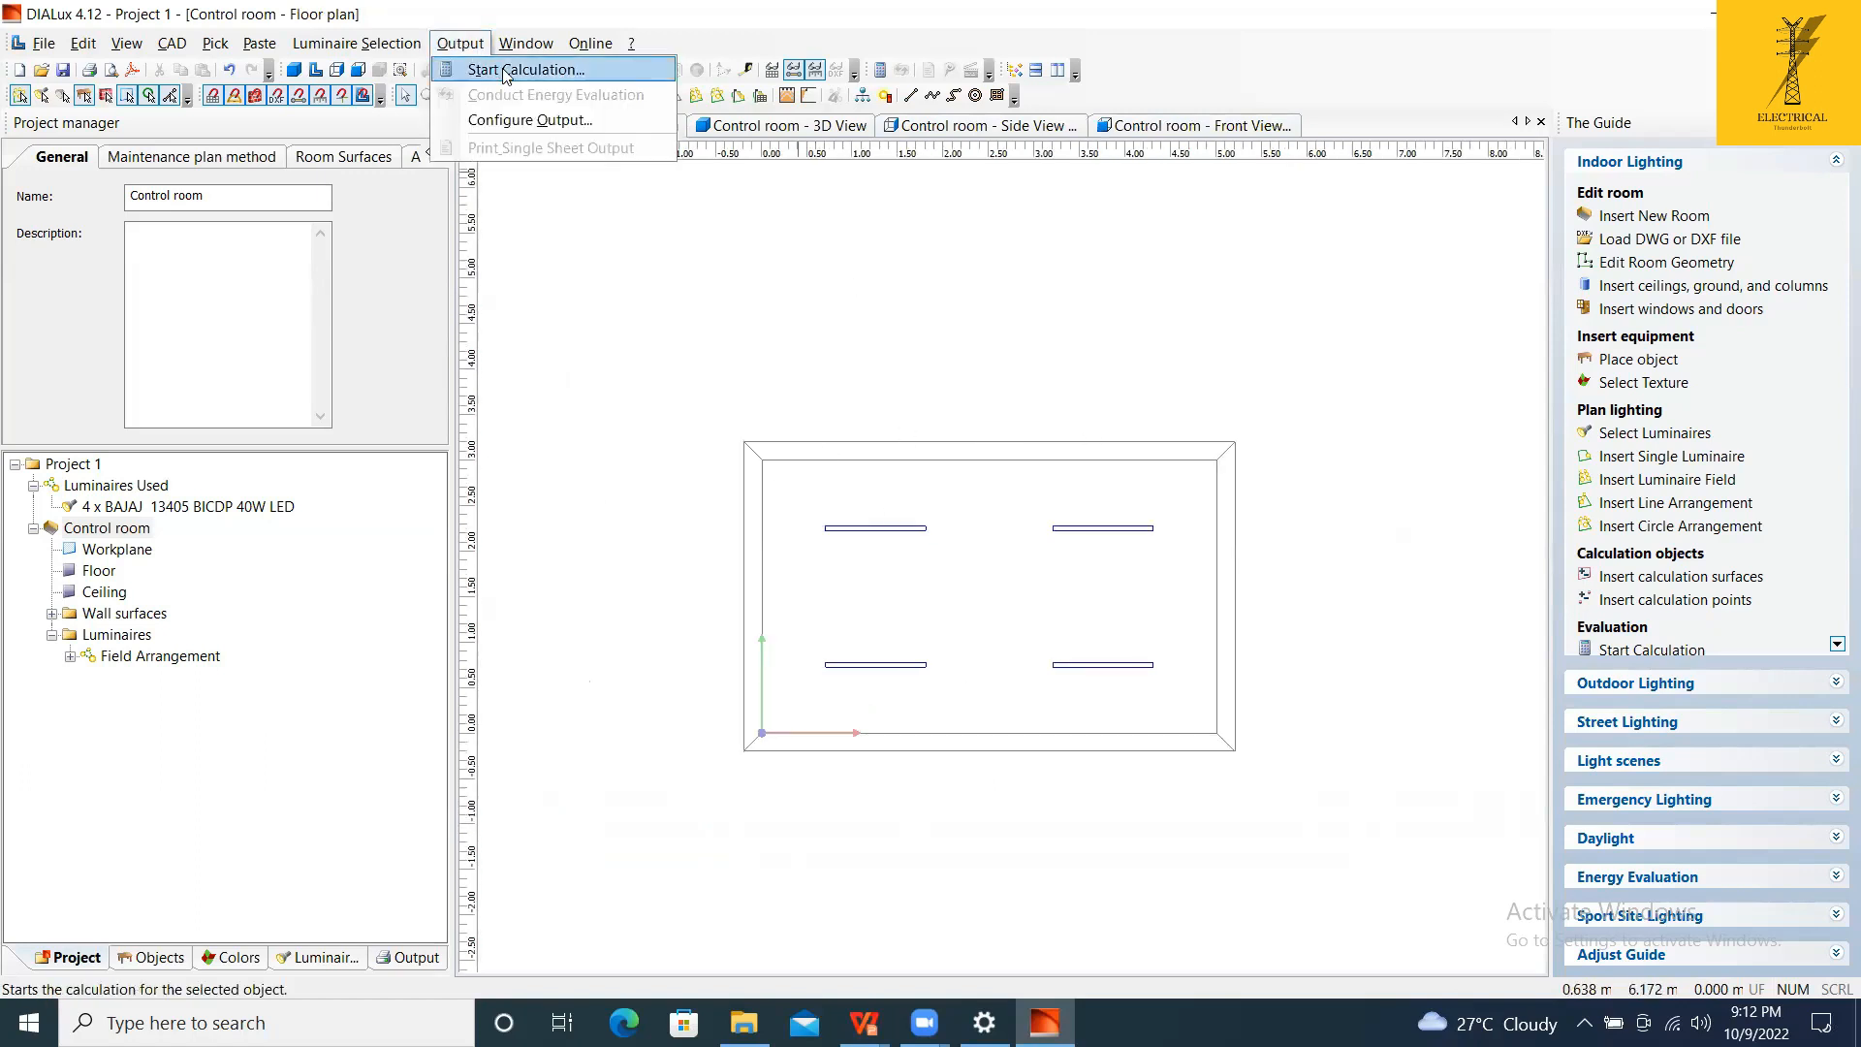
left_click(505, 70)
left_click(1182, 887)
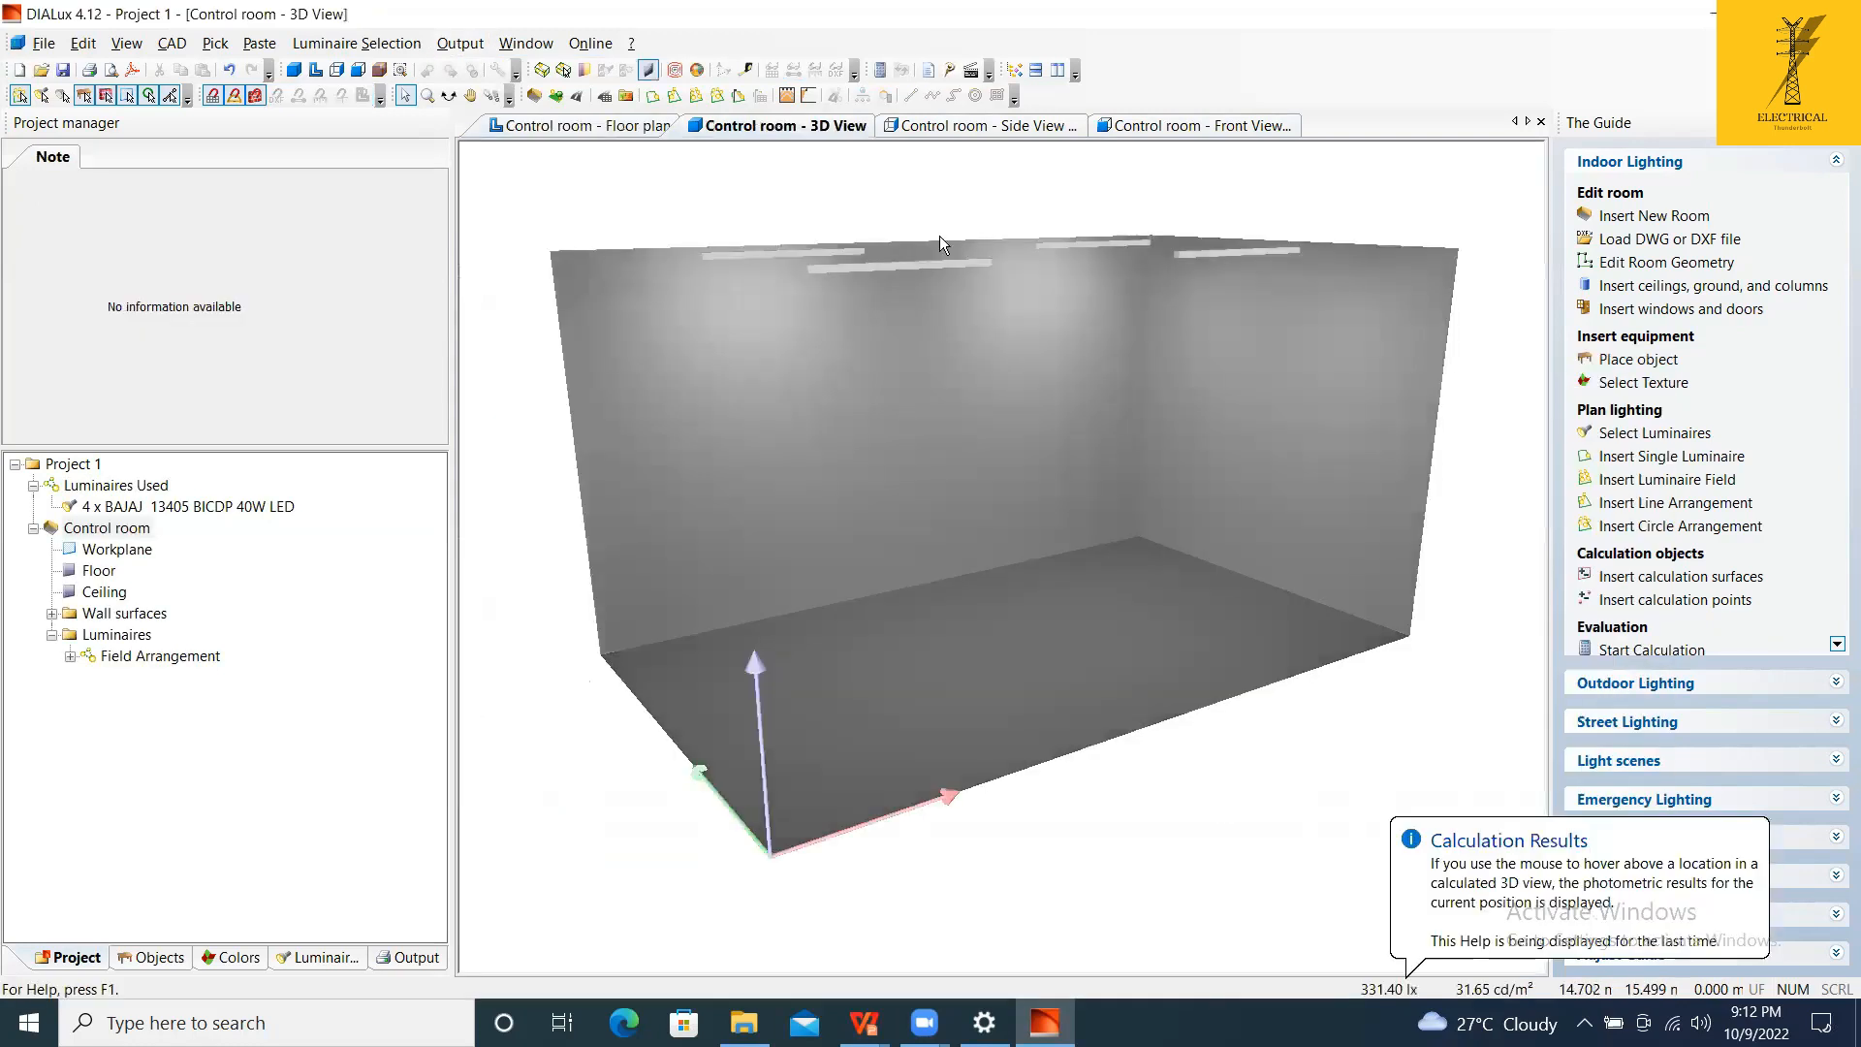
Examine the calculated light distribution in the 3D view and compare it with the side view and floor plan.
left_click(582, 125)
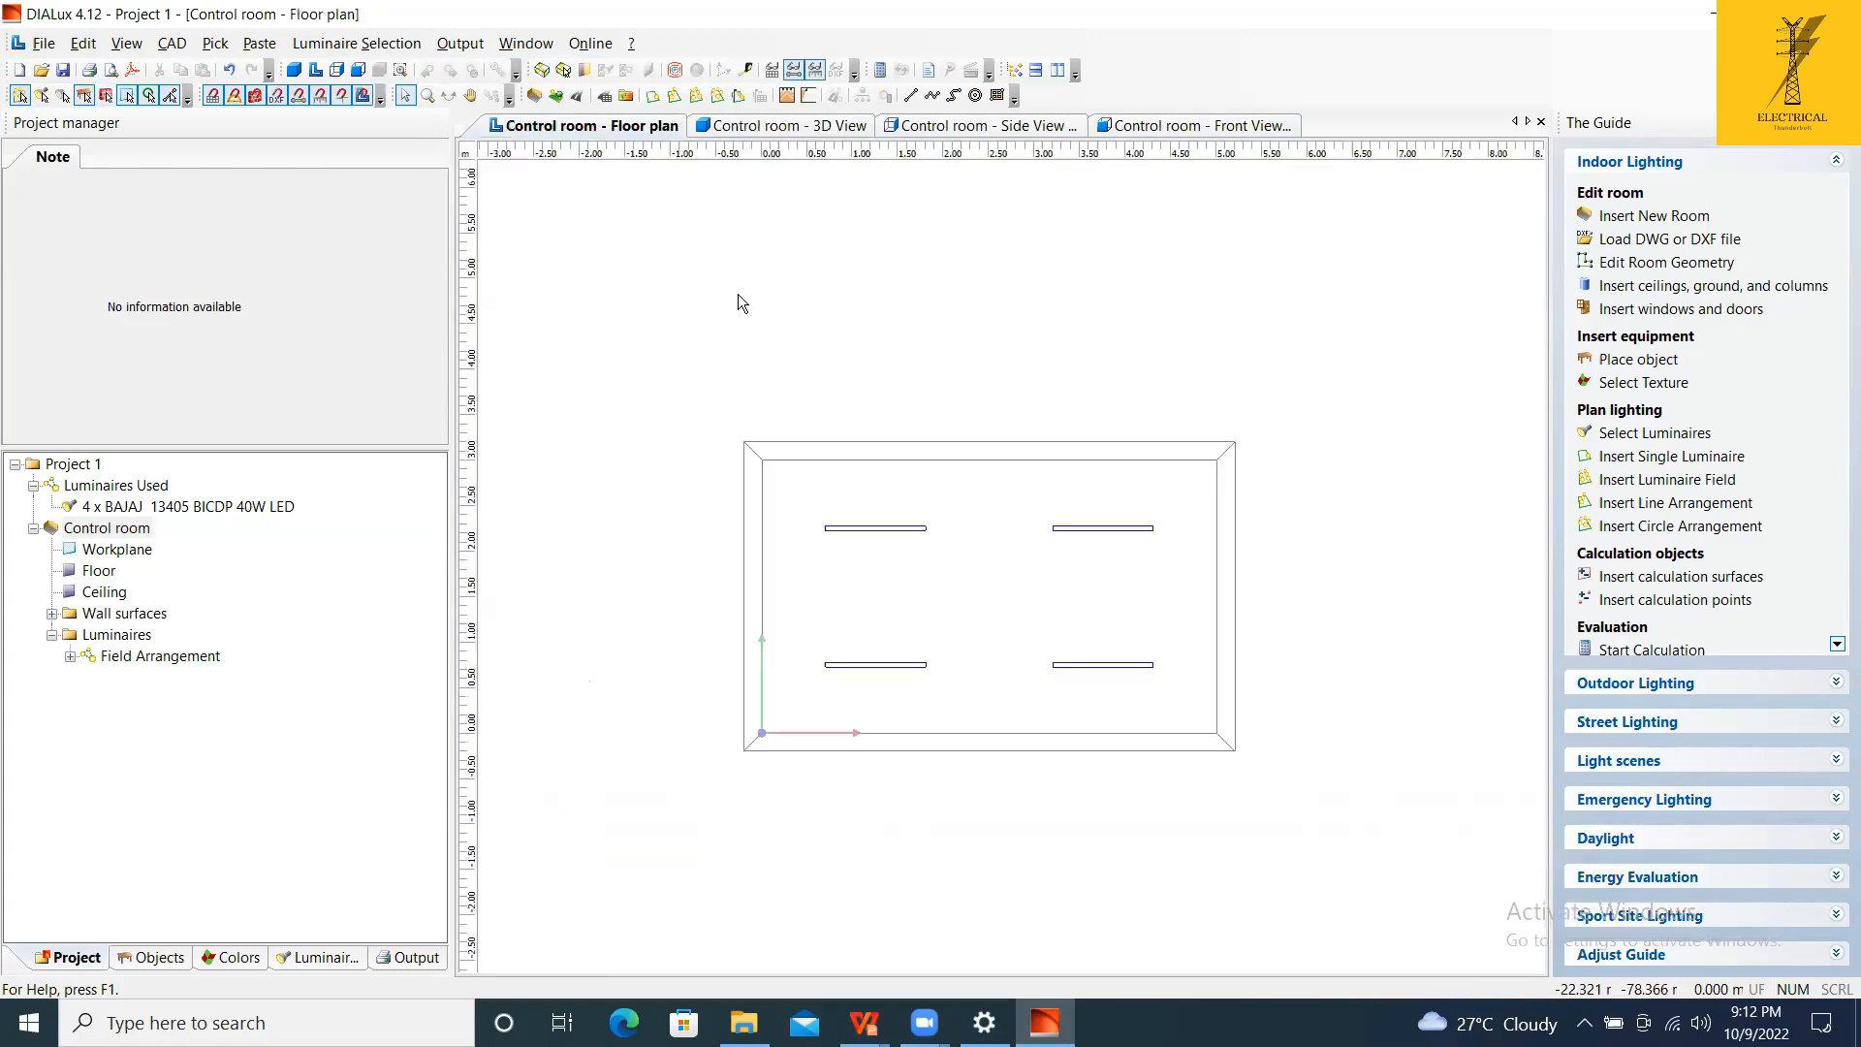
left_click(831, 133)
scroll(1066, 351, "down", 3)
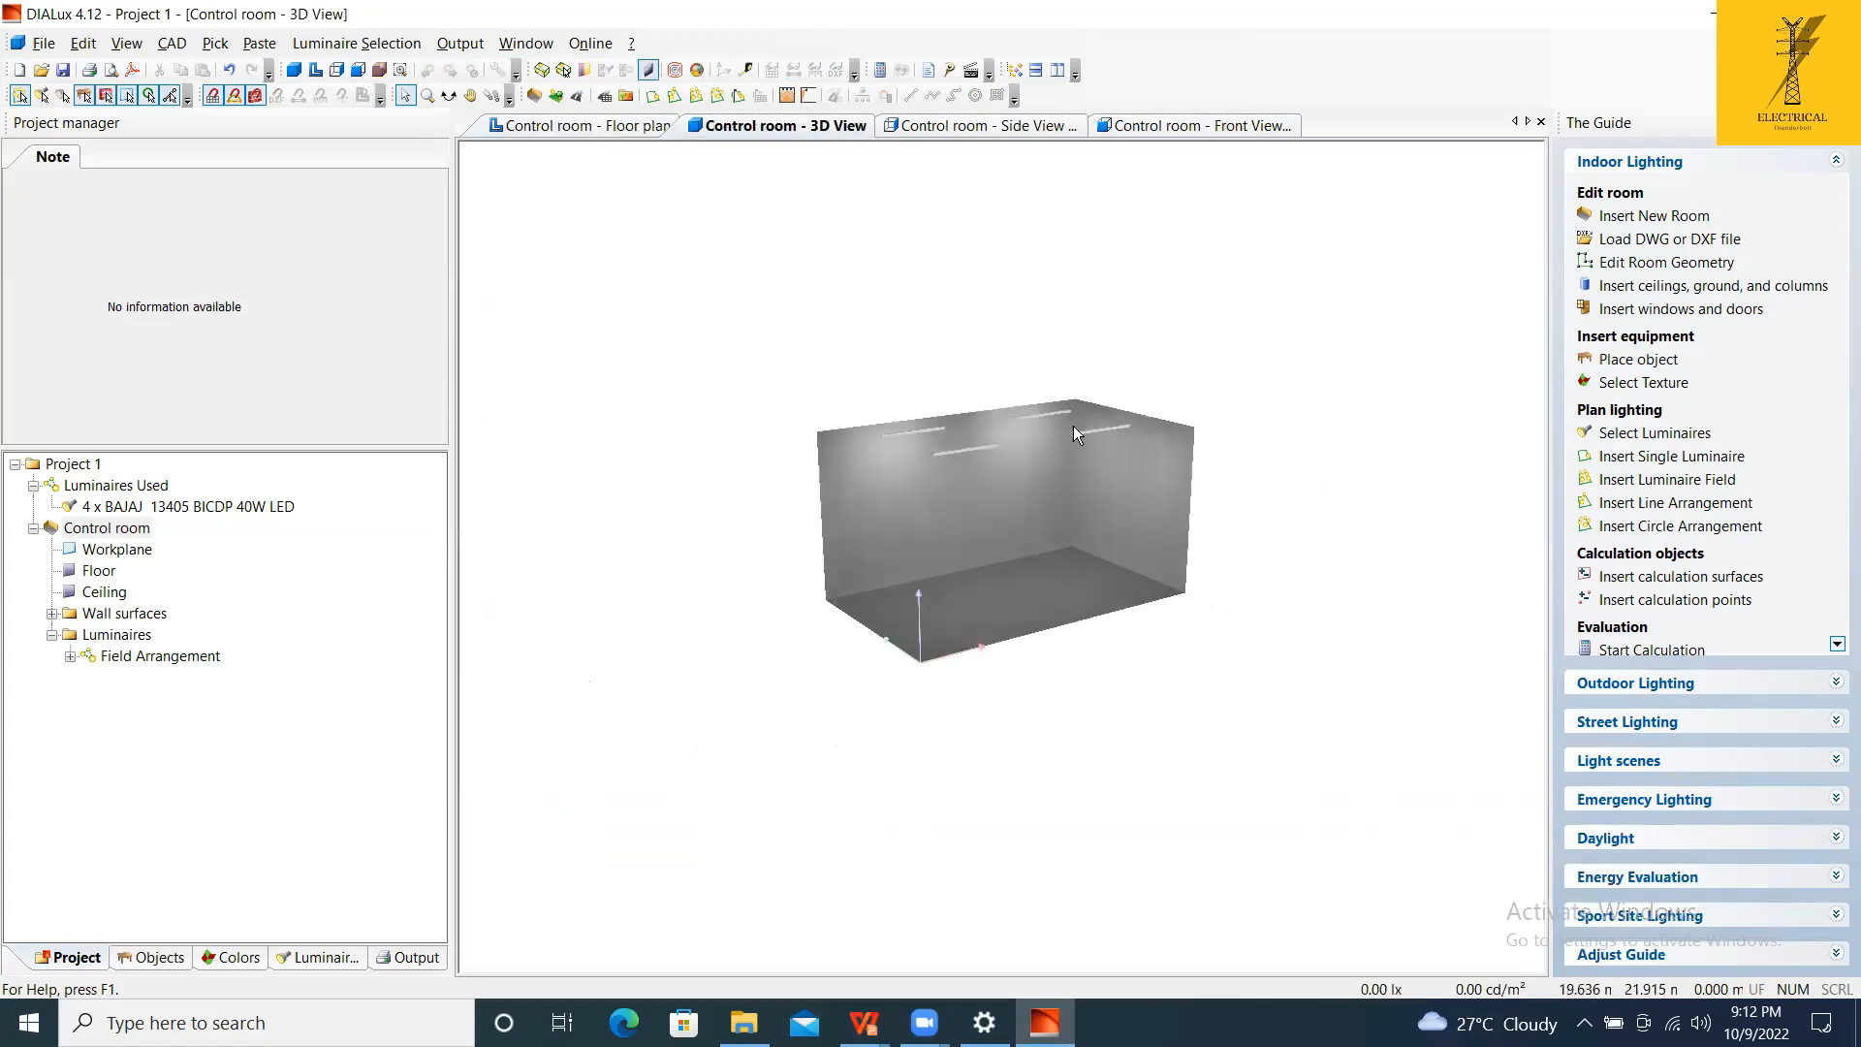
scroll(894, 461, "down", 1)
scroll(968, 399, "up", 5)
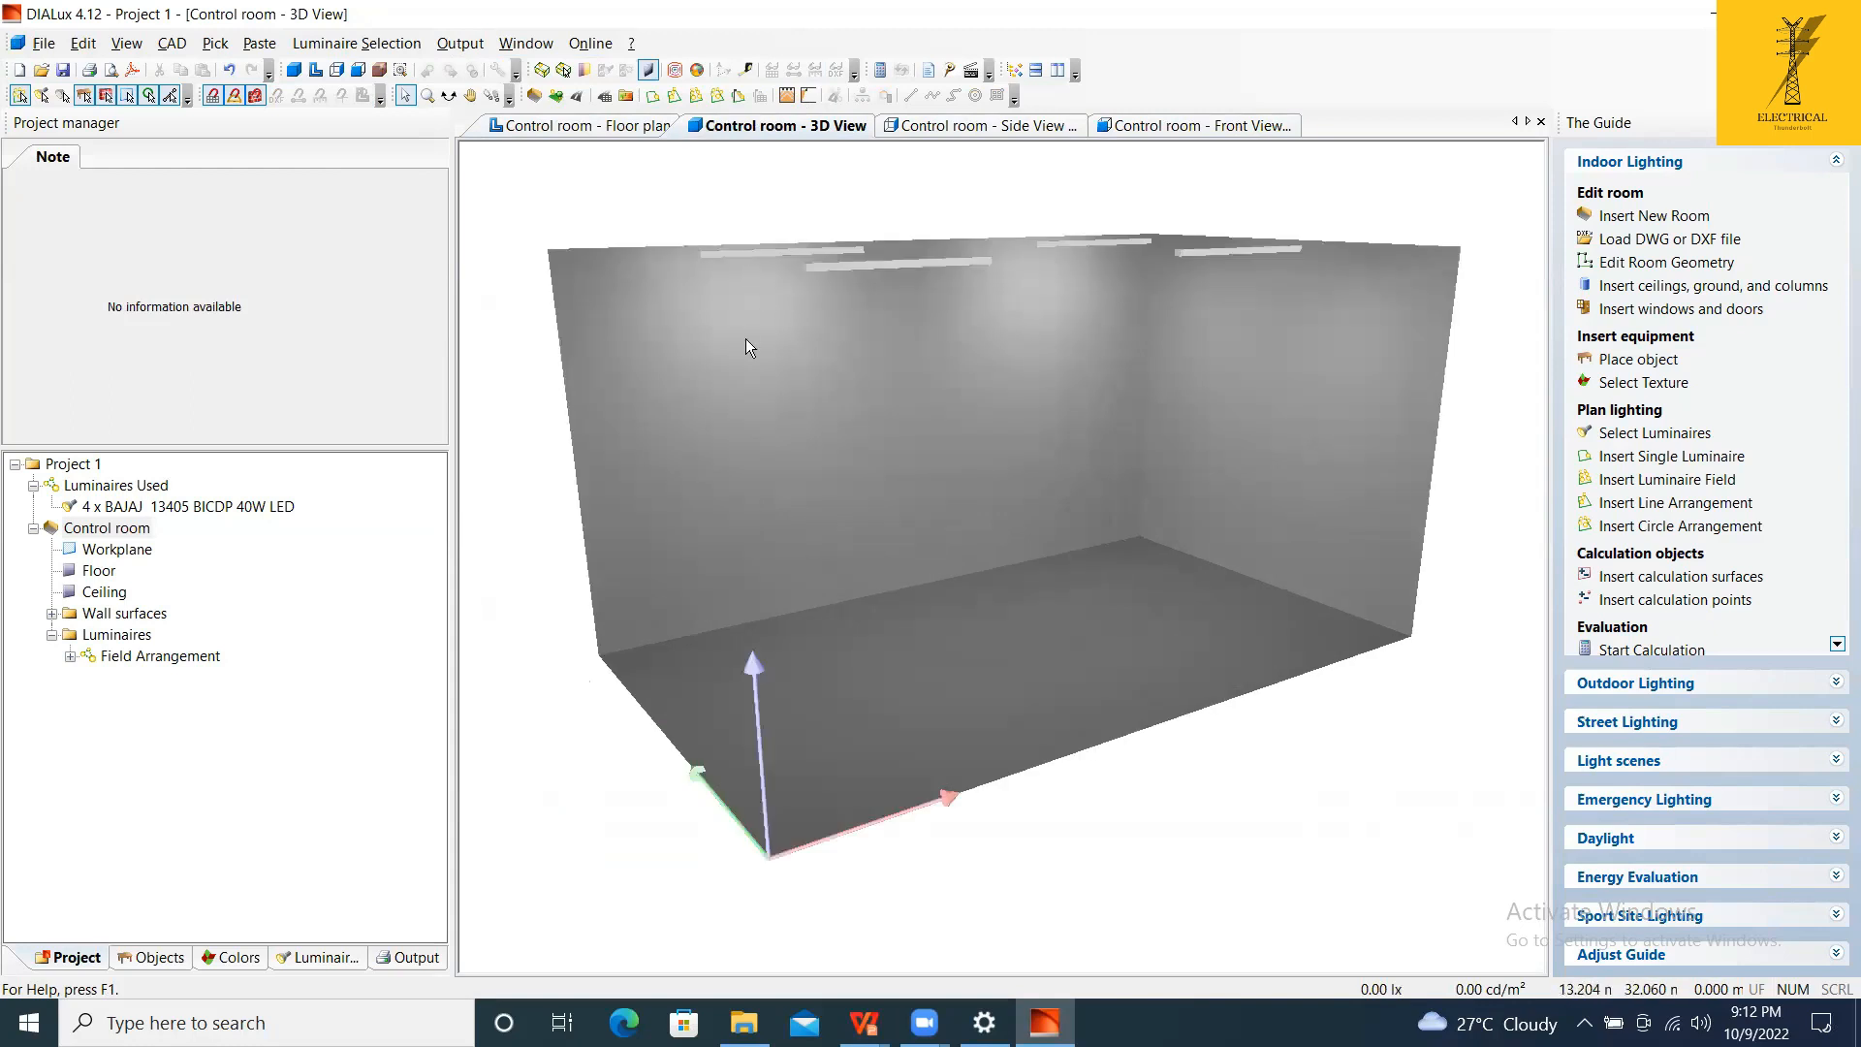
left_click(990, 129)
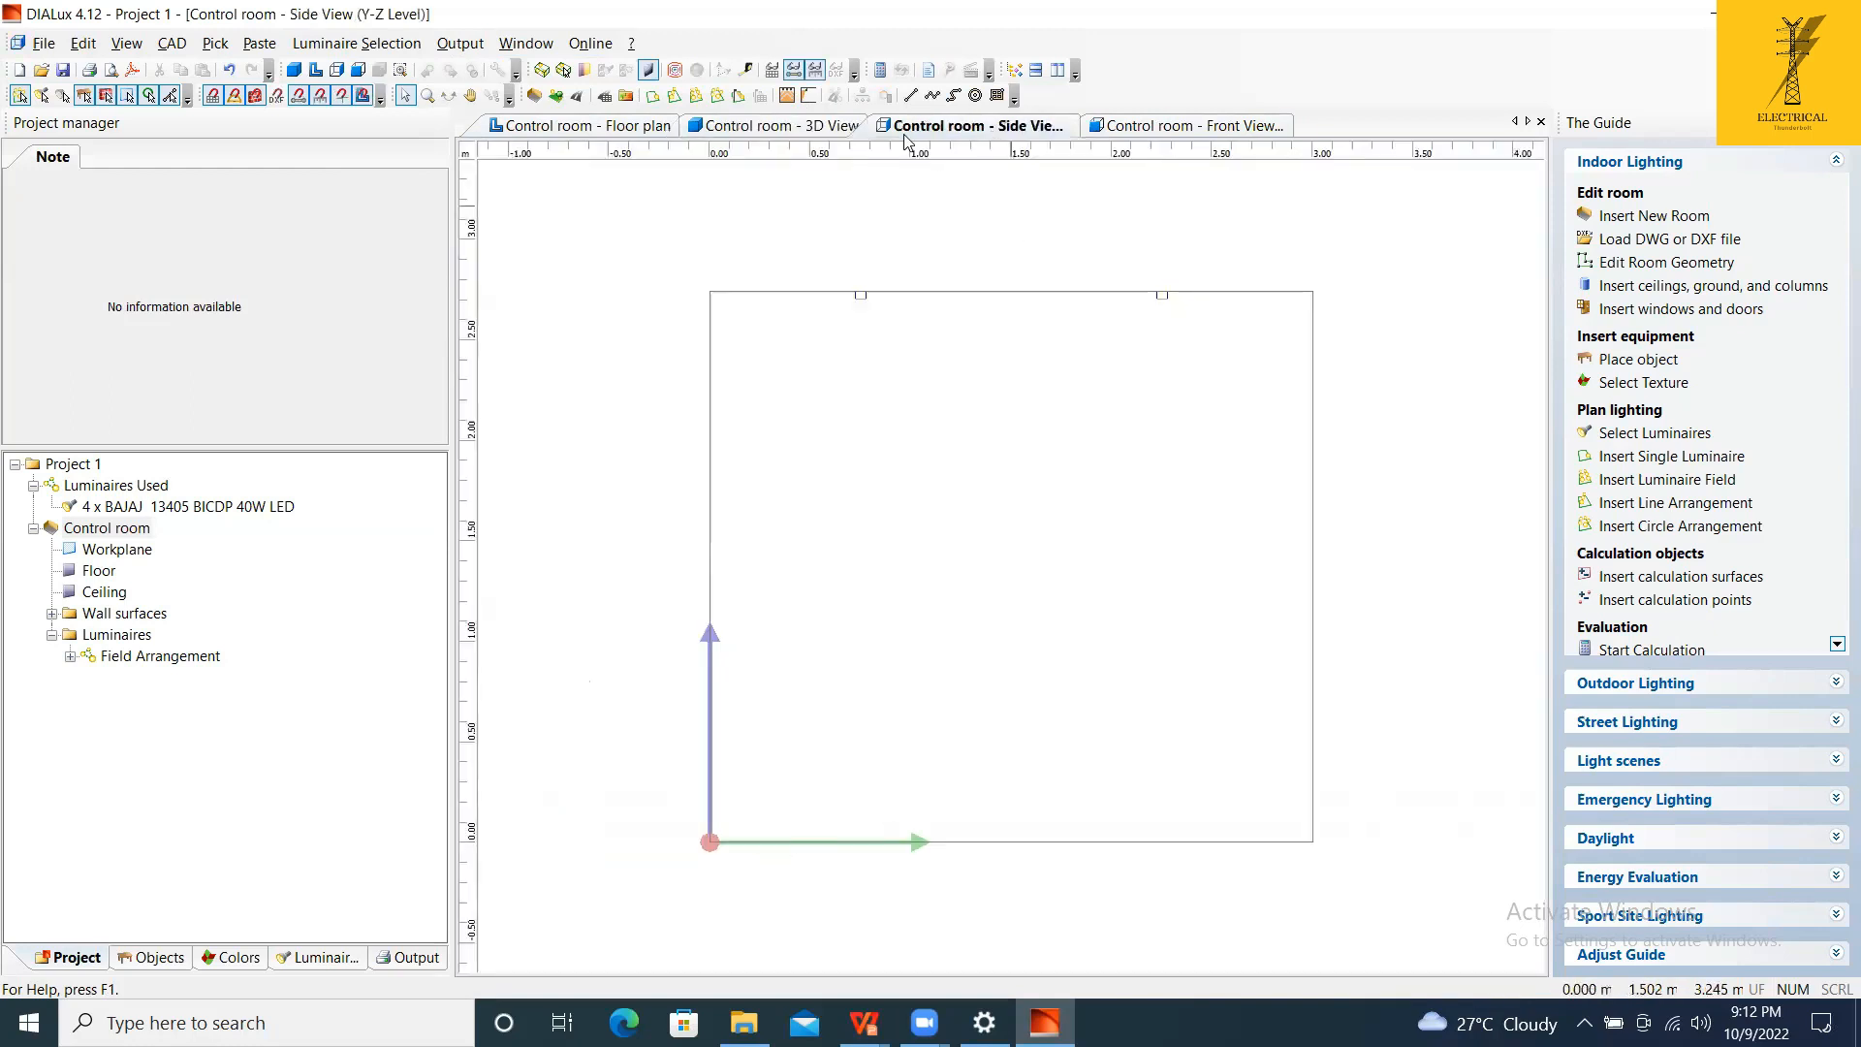
left_click(781, 126)
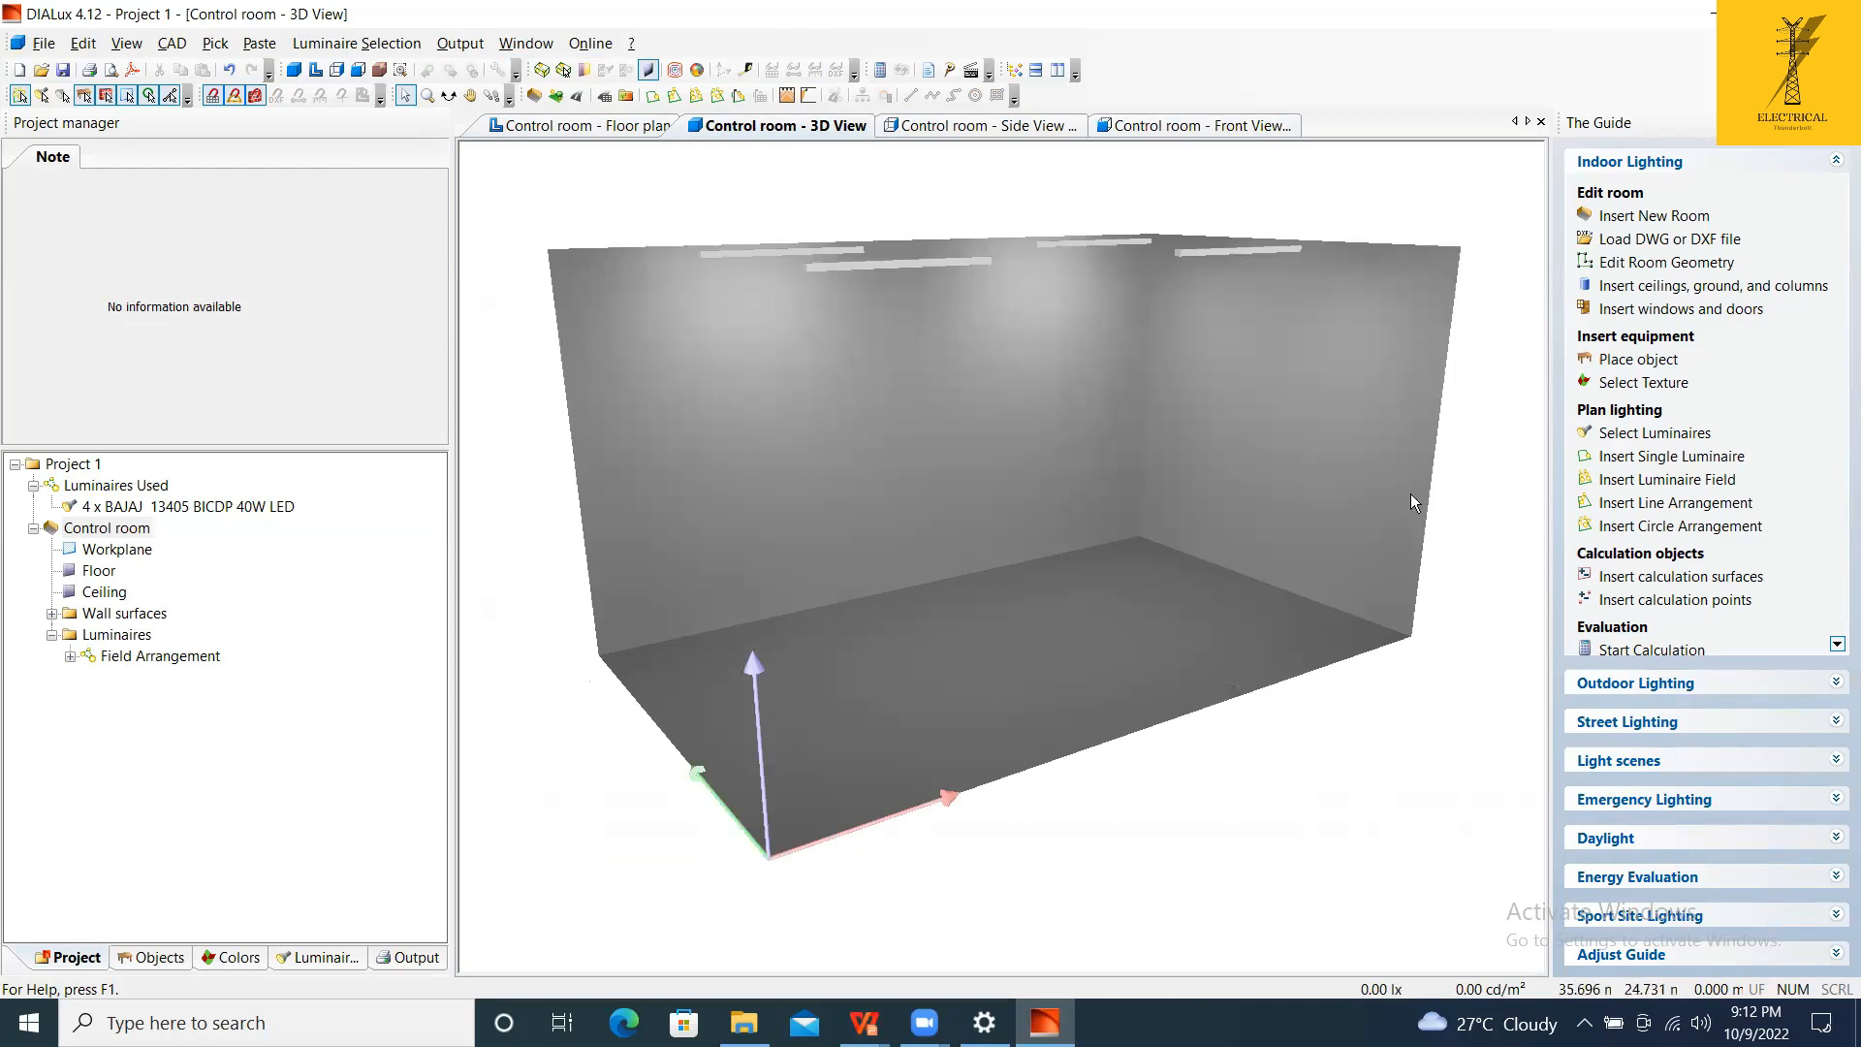
left_click(631, 127)
scroll(910, 306, "up", 2)
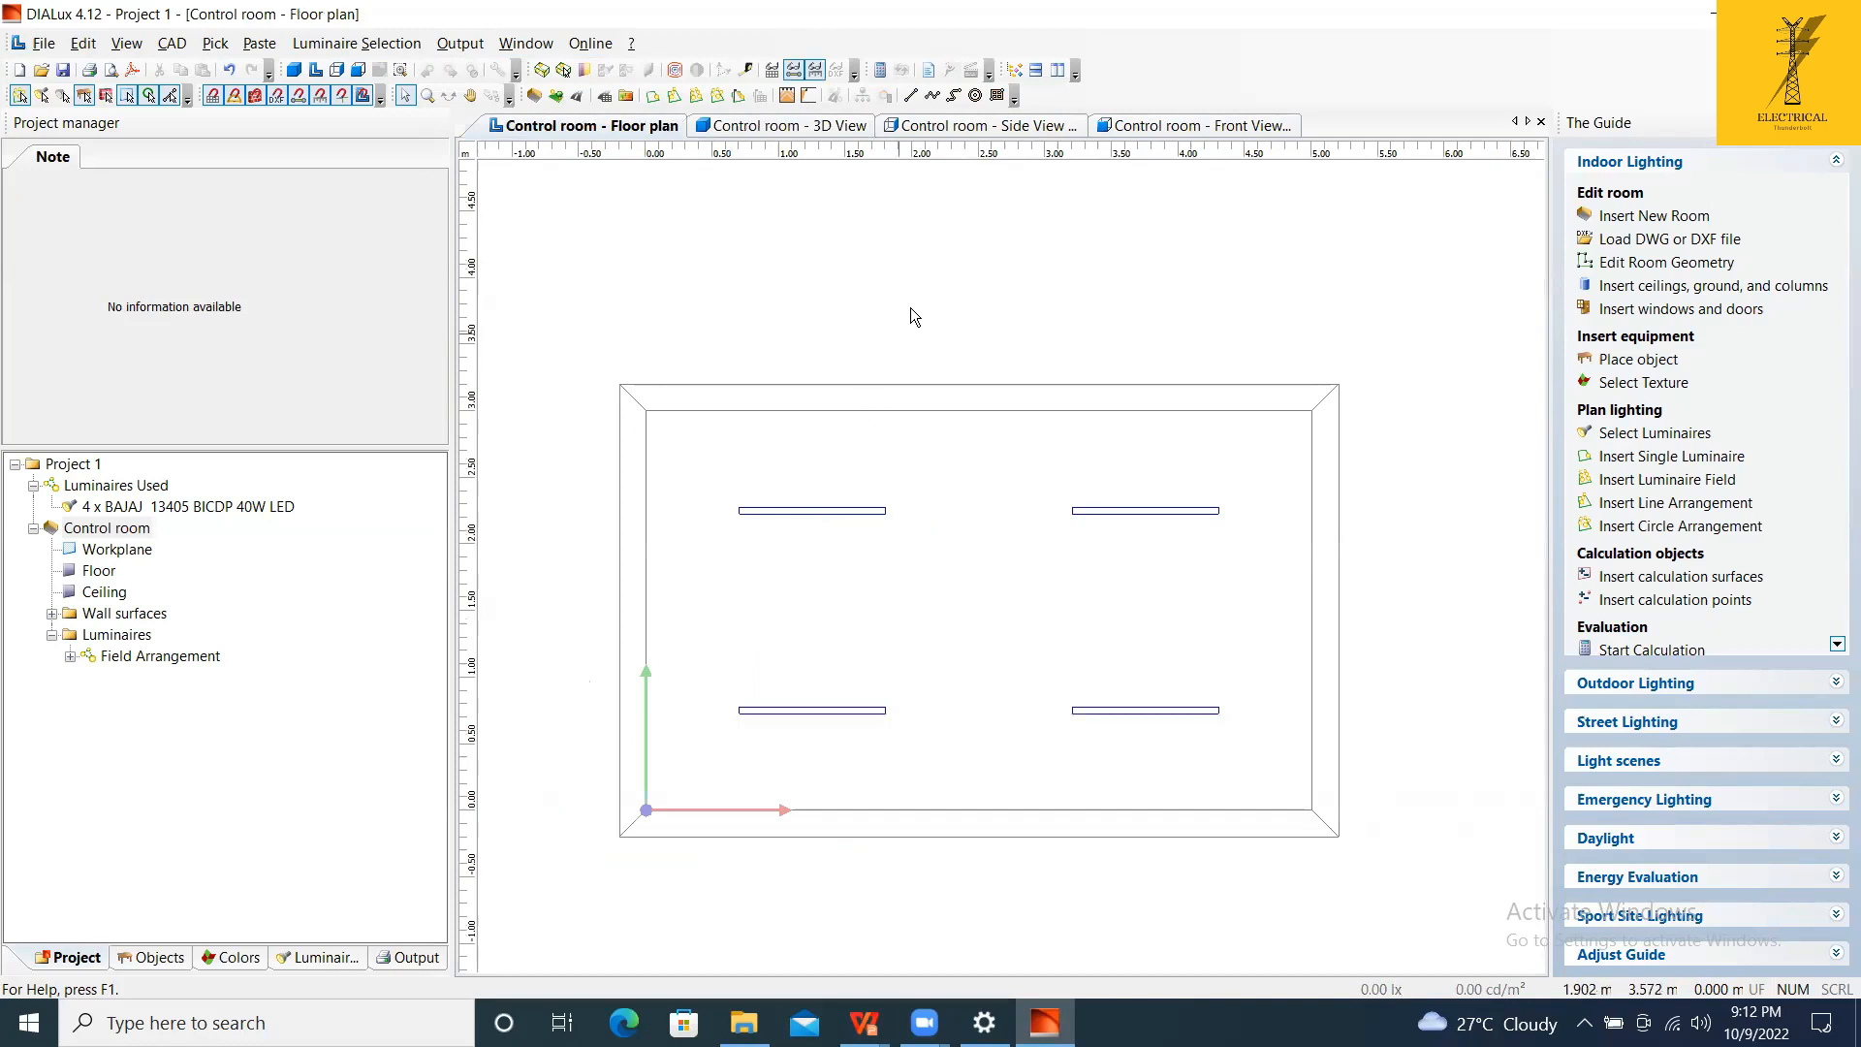
Insert a 5 m by 5 m calculation grid at the origin of the Control room.
left_click(150, 958)
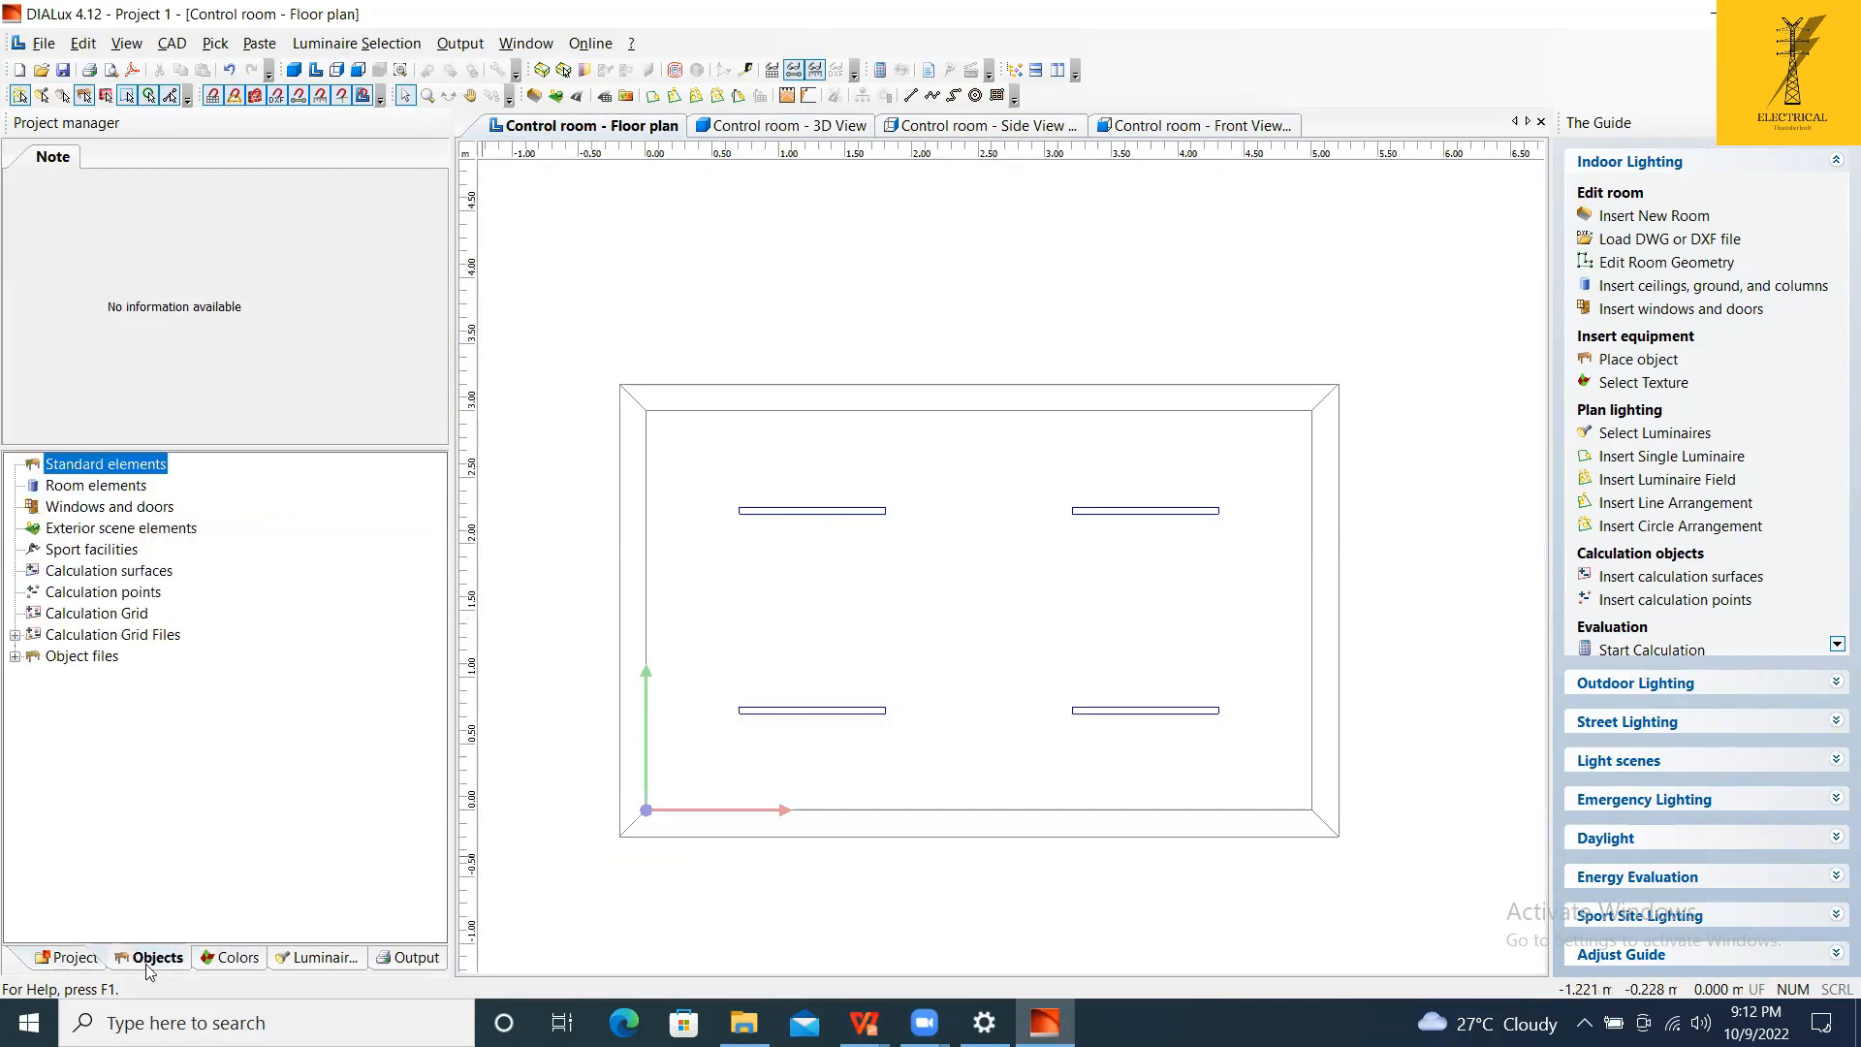
left_click(117, 618)
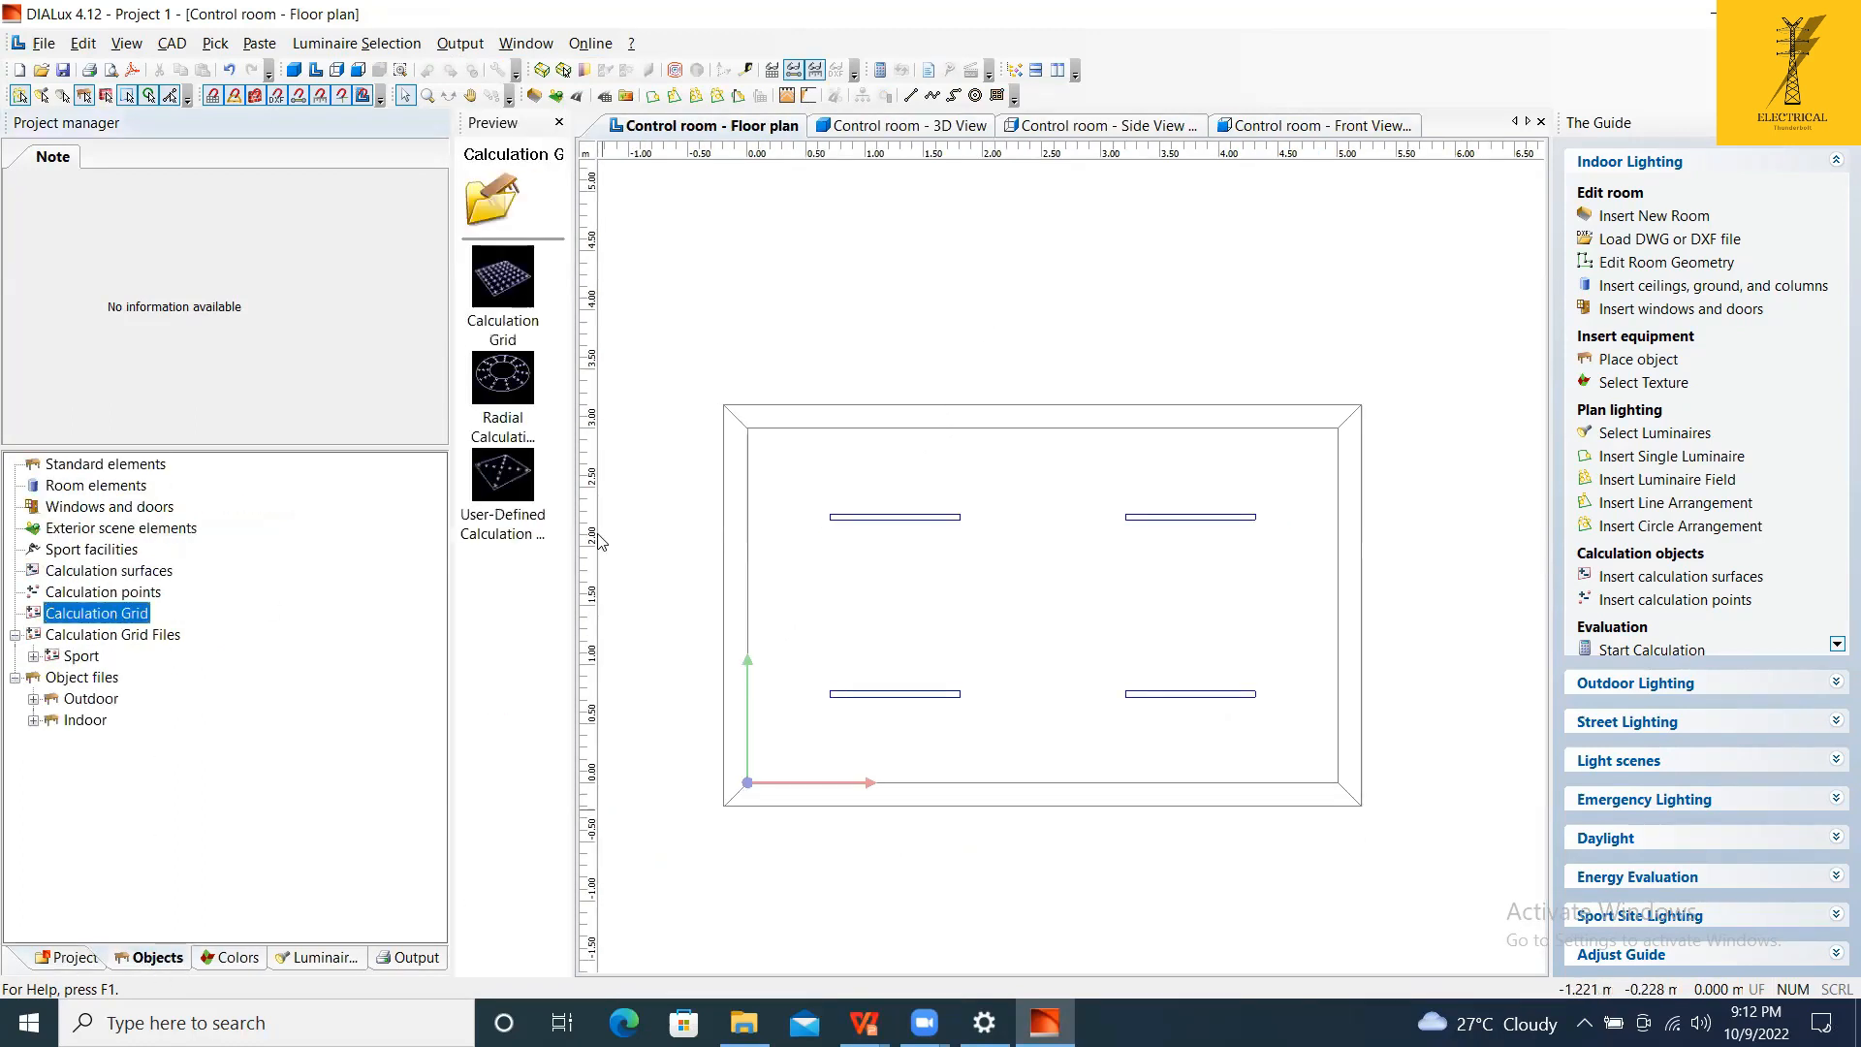
left_click(501, 289)
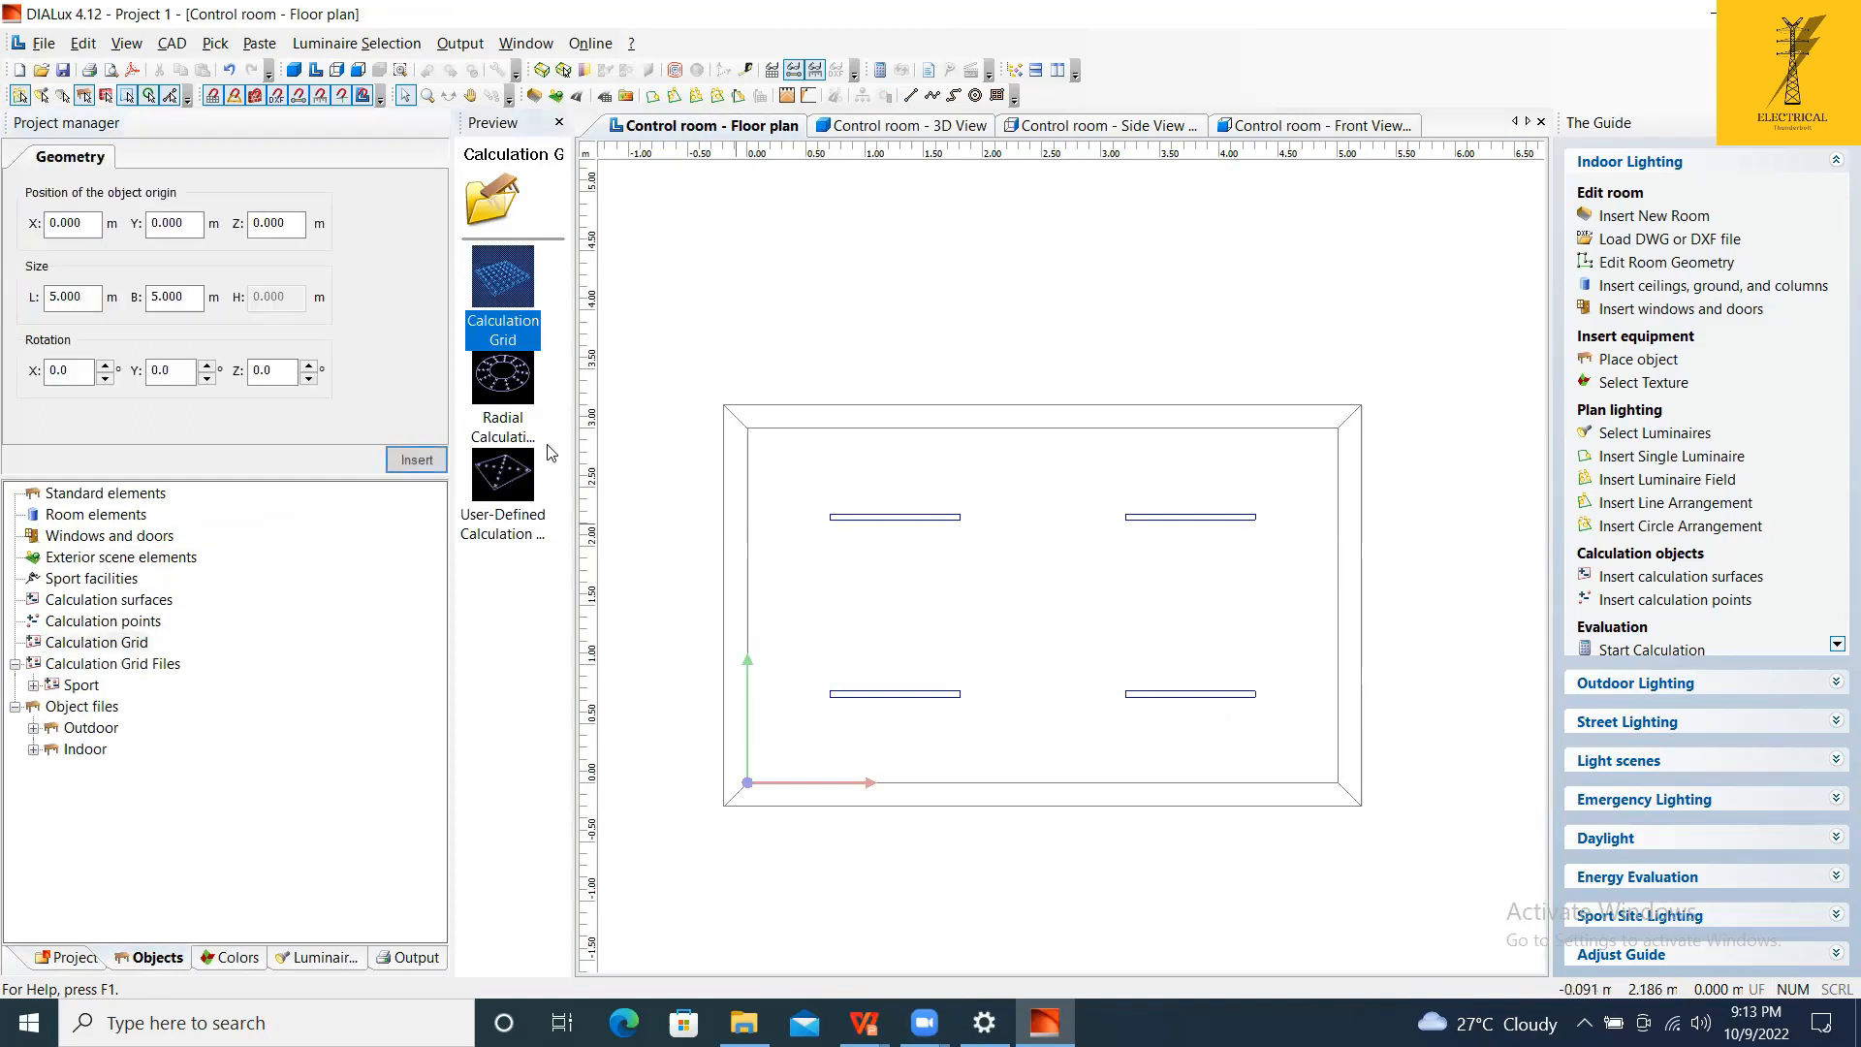
left_click(418, 457)
left_click(956, 620)
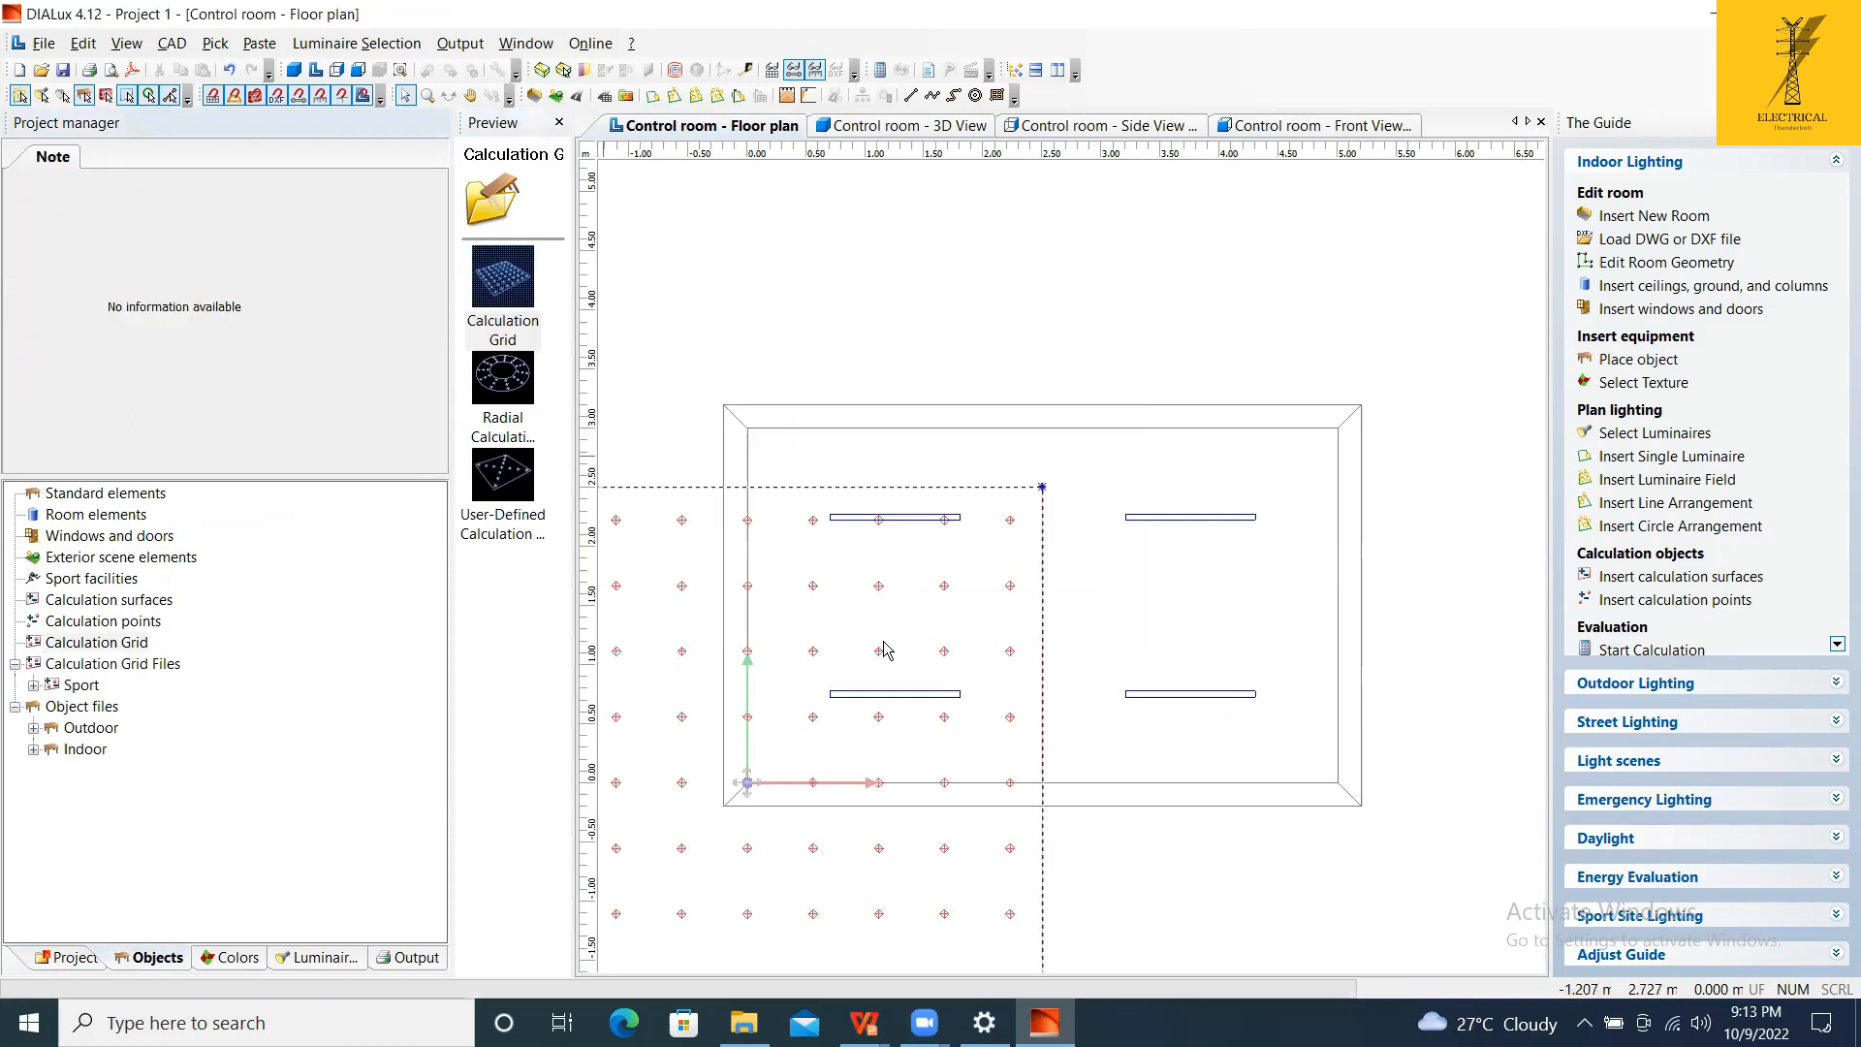
Move and resize the calculation grid to 5 m by 3 m, centred at X 2.5 m, Y 1.5 m, so it covers the room.
left_click_drag(1029, 495, 807, 723)
left_click_drag(671, 727, 935, 569)
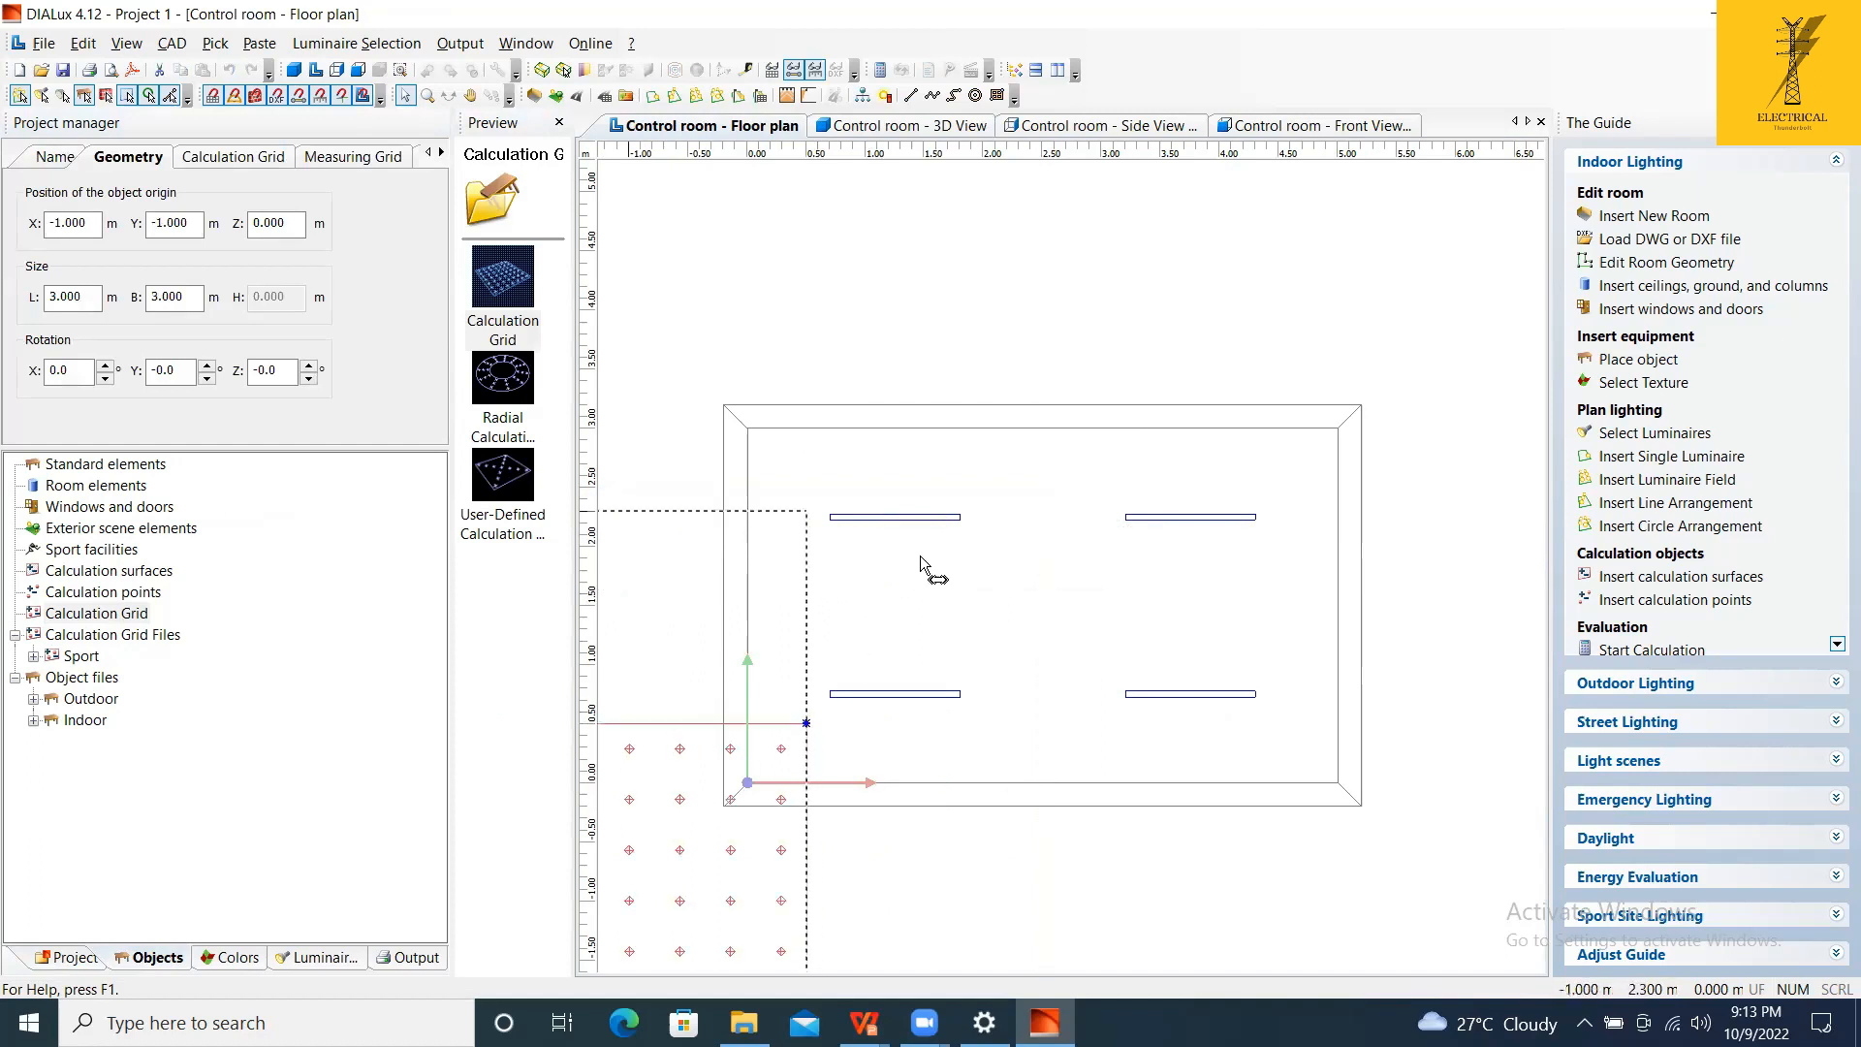
left_click_drag(630, 797, 947, 720)
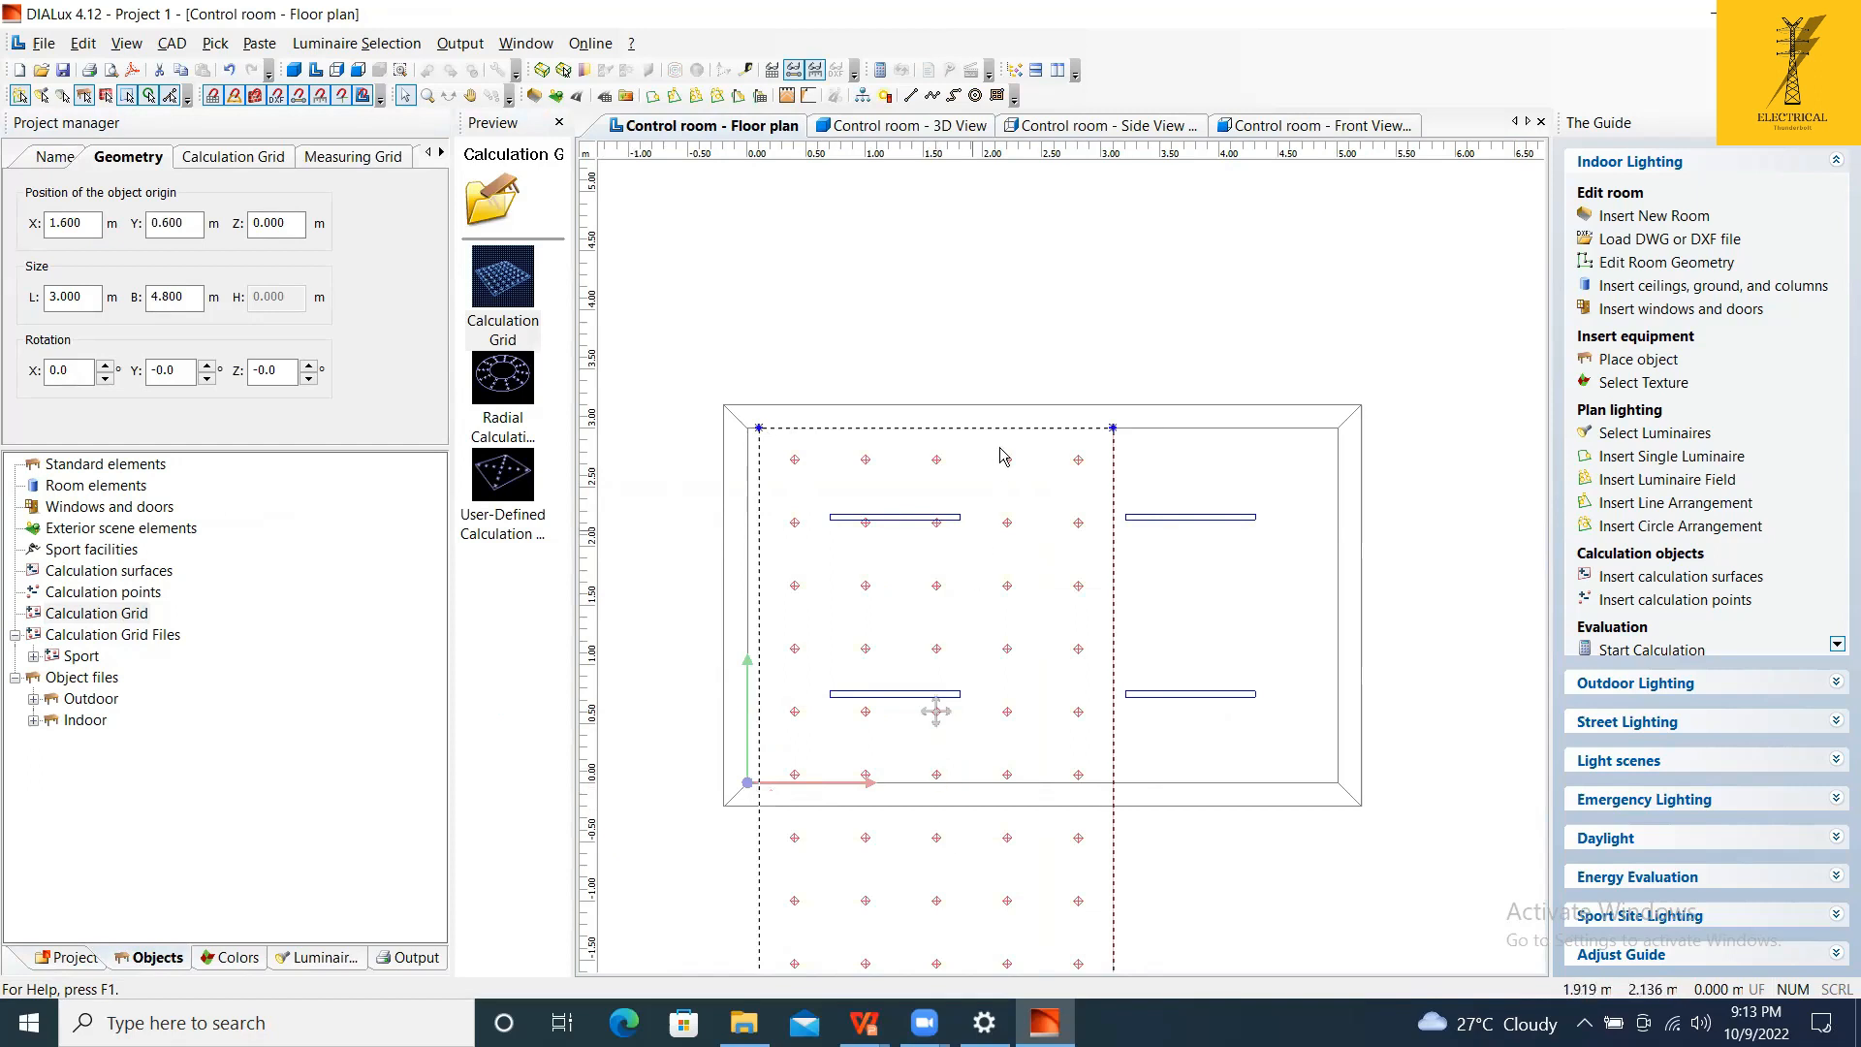
left_click_drag(1008, 430, 997, 666)
left_click_drag(936, 834, 924, 593)
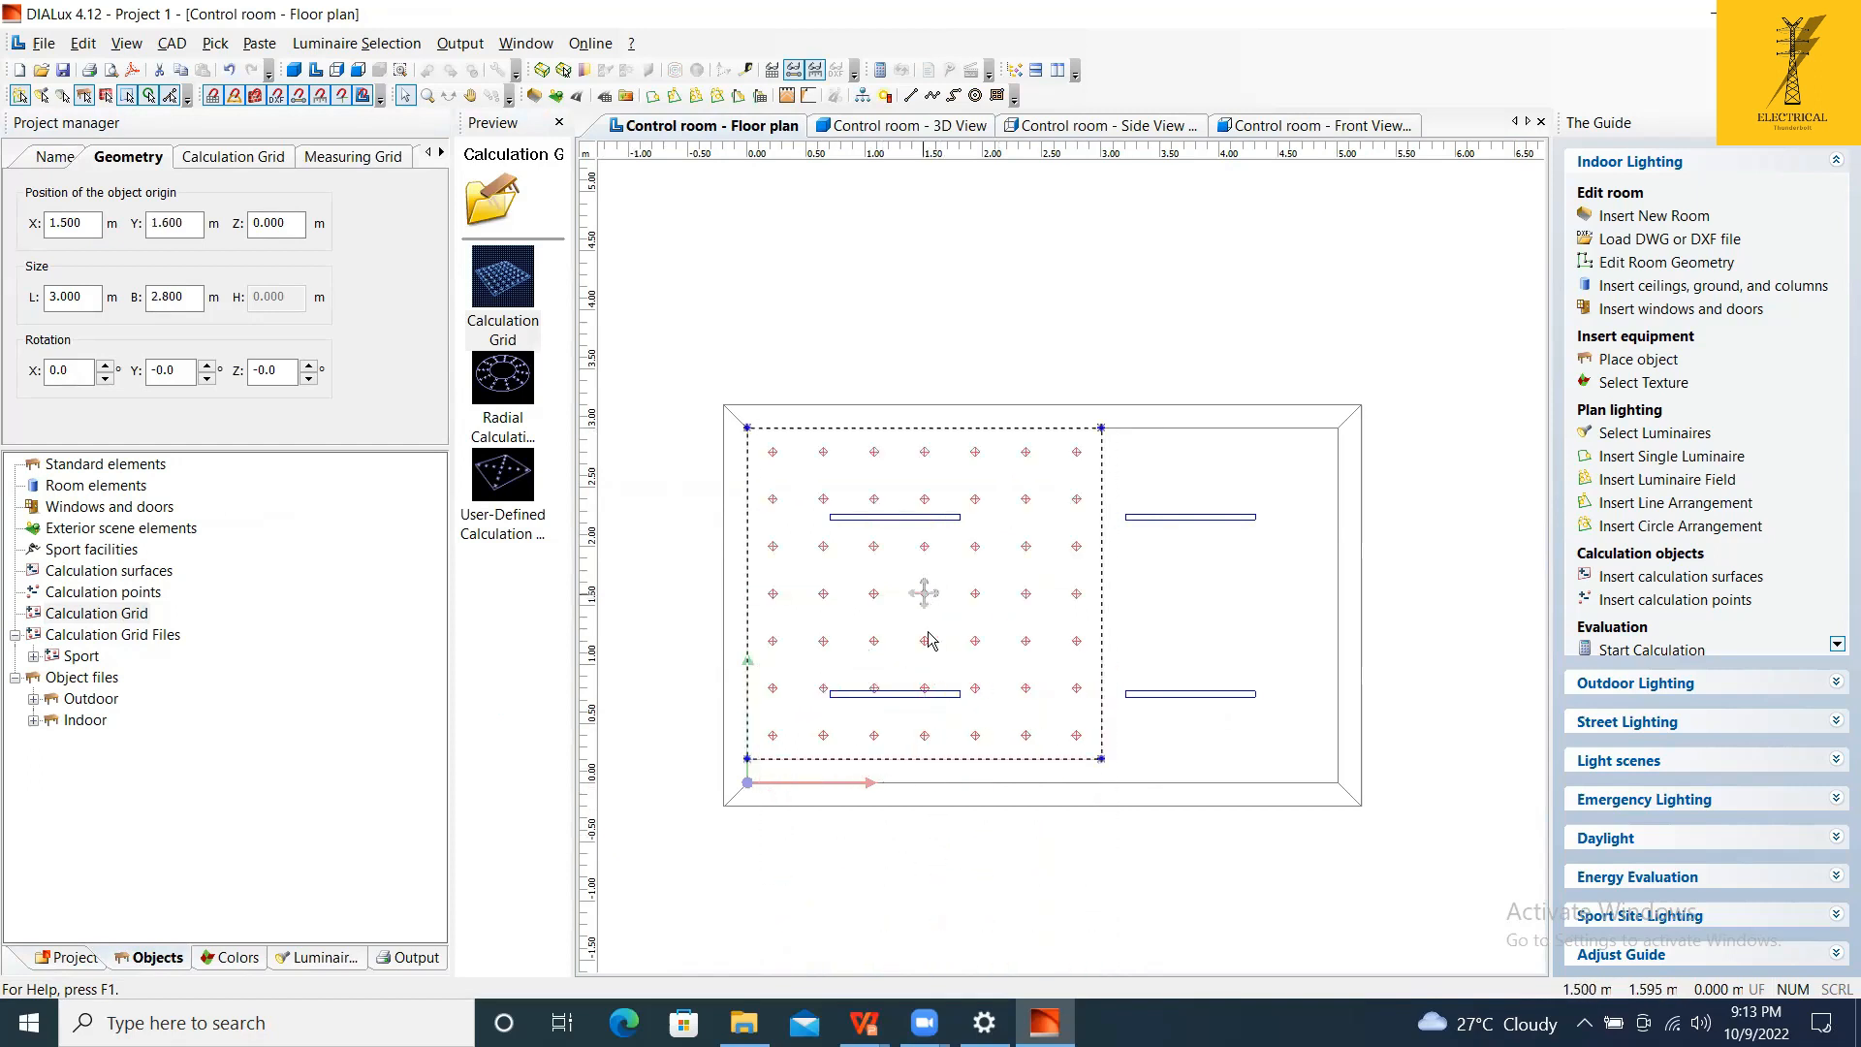
left_click_drag(1122, 596, 1337, 632)
left_click_drag(1095, 763, 1105, 782)
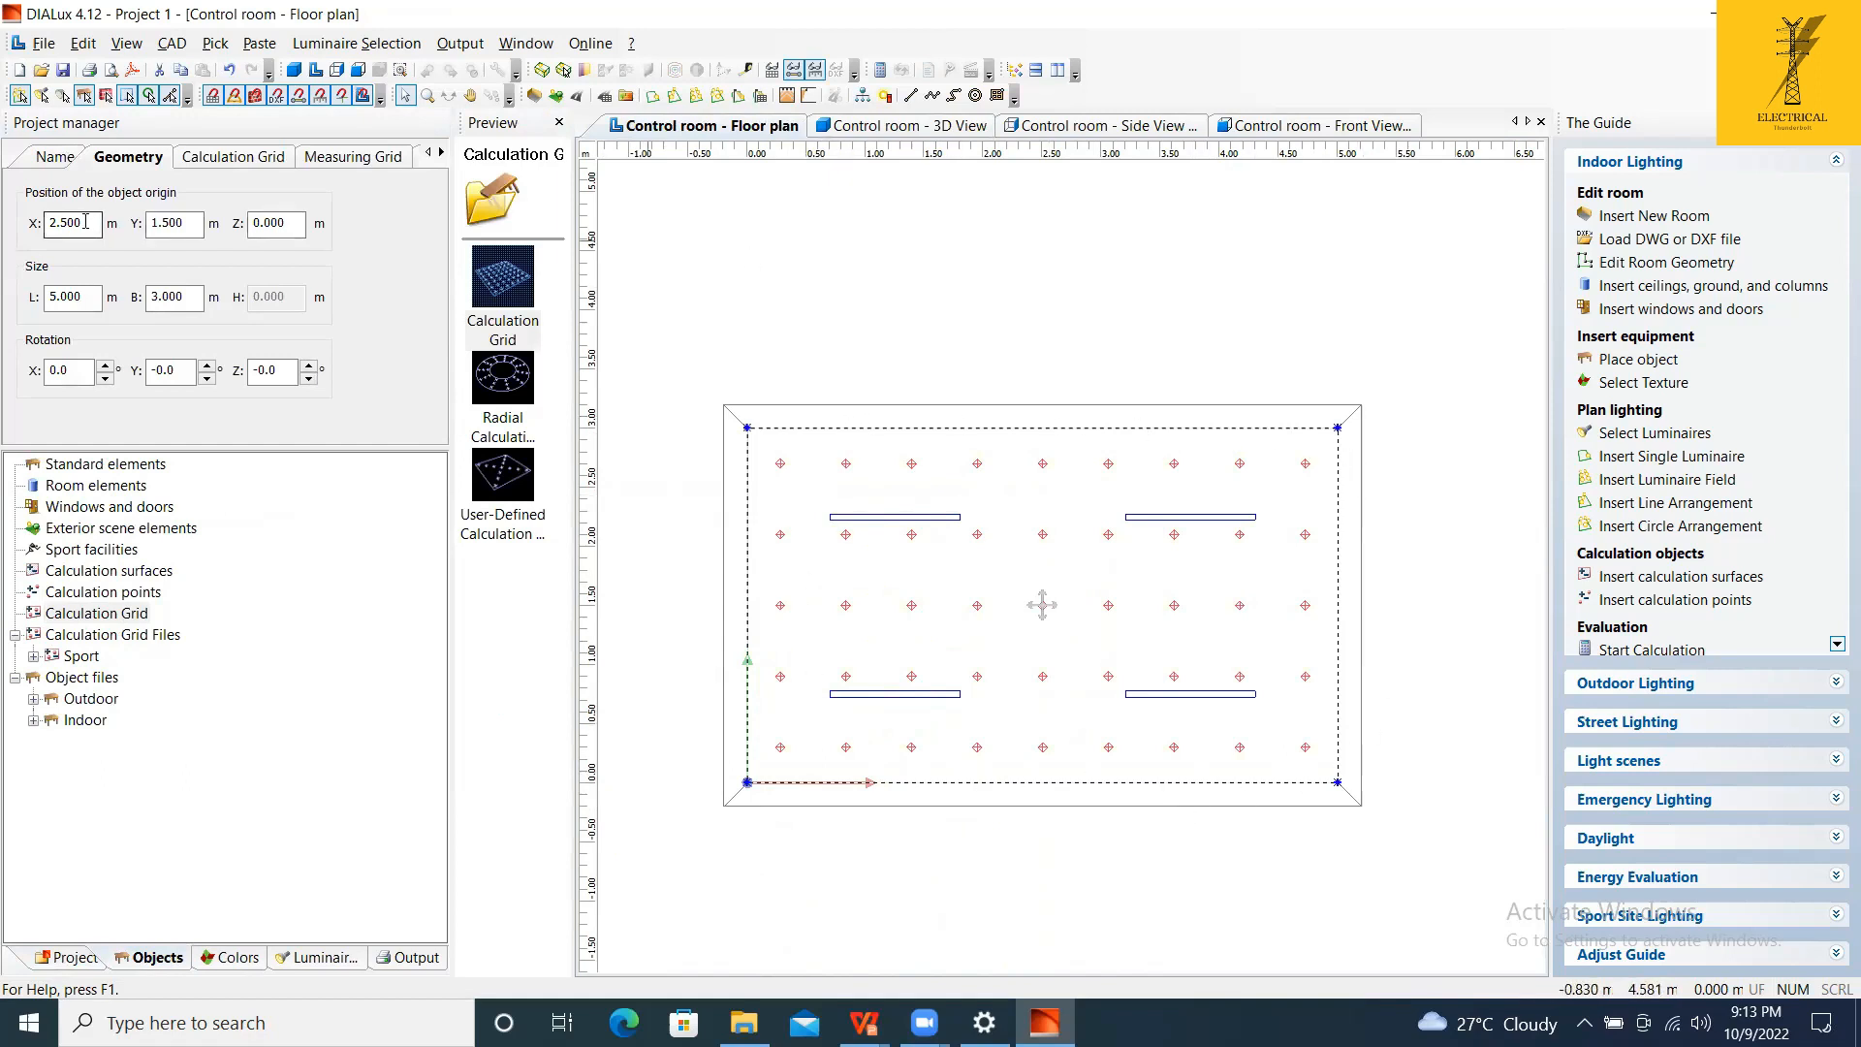
Define the calculation points by distance, with a spacing of 0.1 m in both X and Y.
left_click(207, 163)
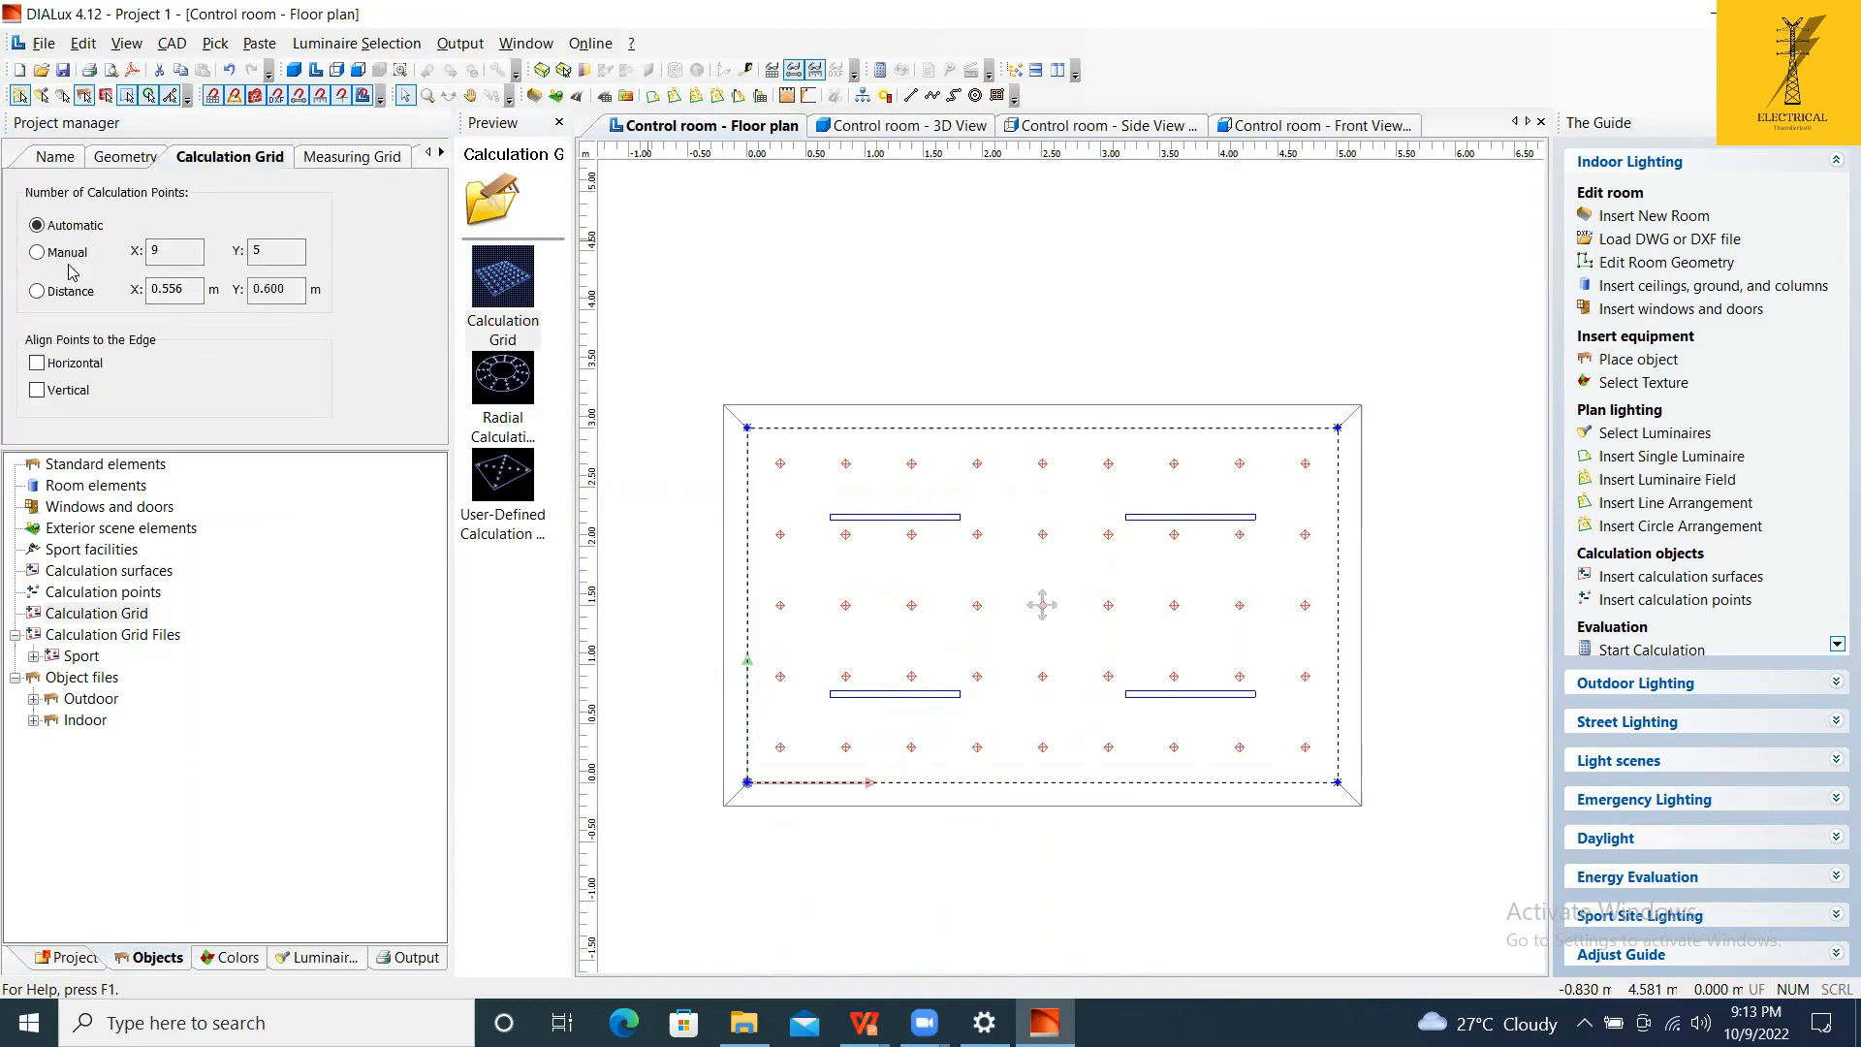
left_click(68, 254)
left_click(72, 227)
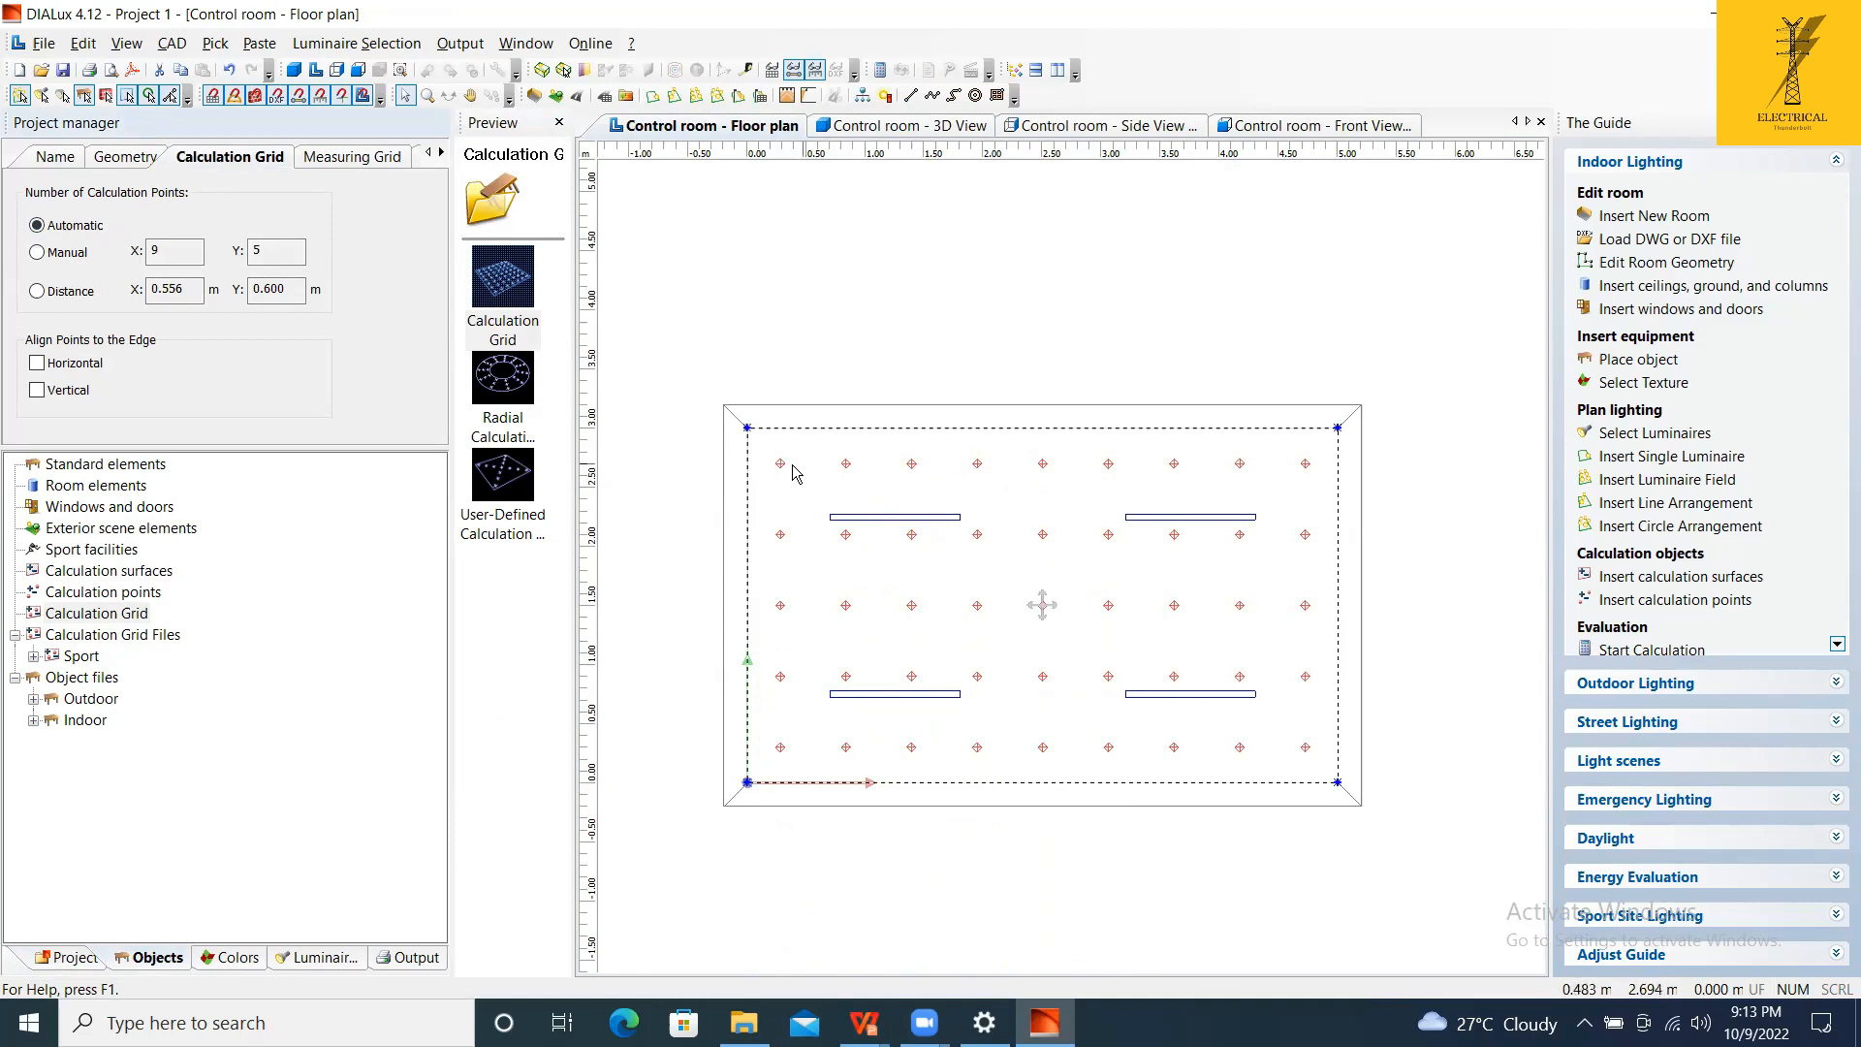
left_click(37, 291)
left_click_drag(198, 289, 163, 291)
type("1")
left_click_drag(295, 289, 266, 288)
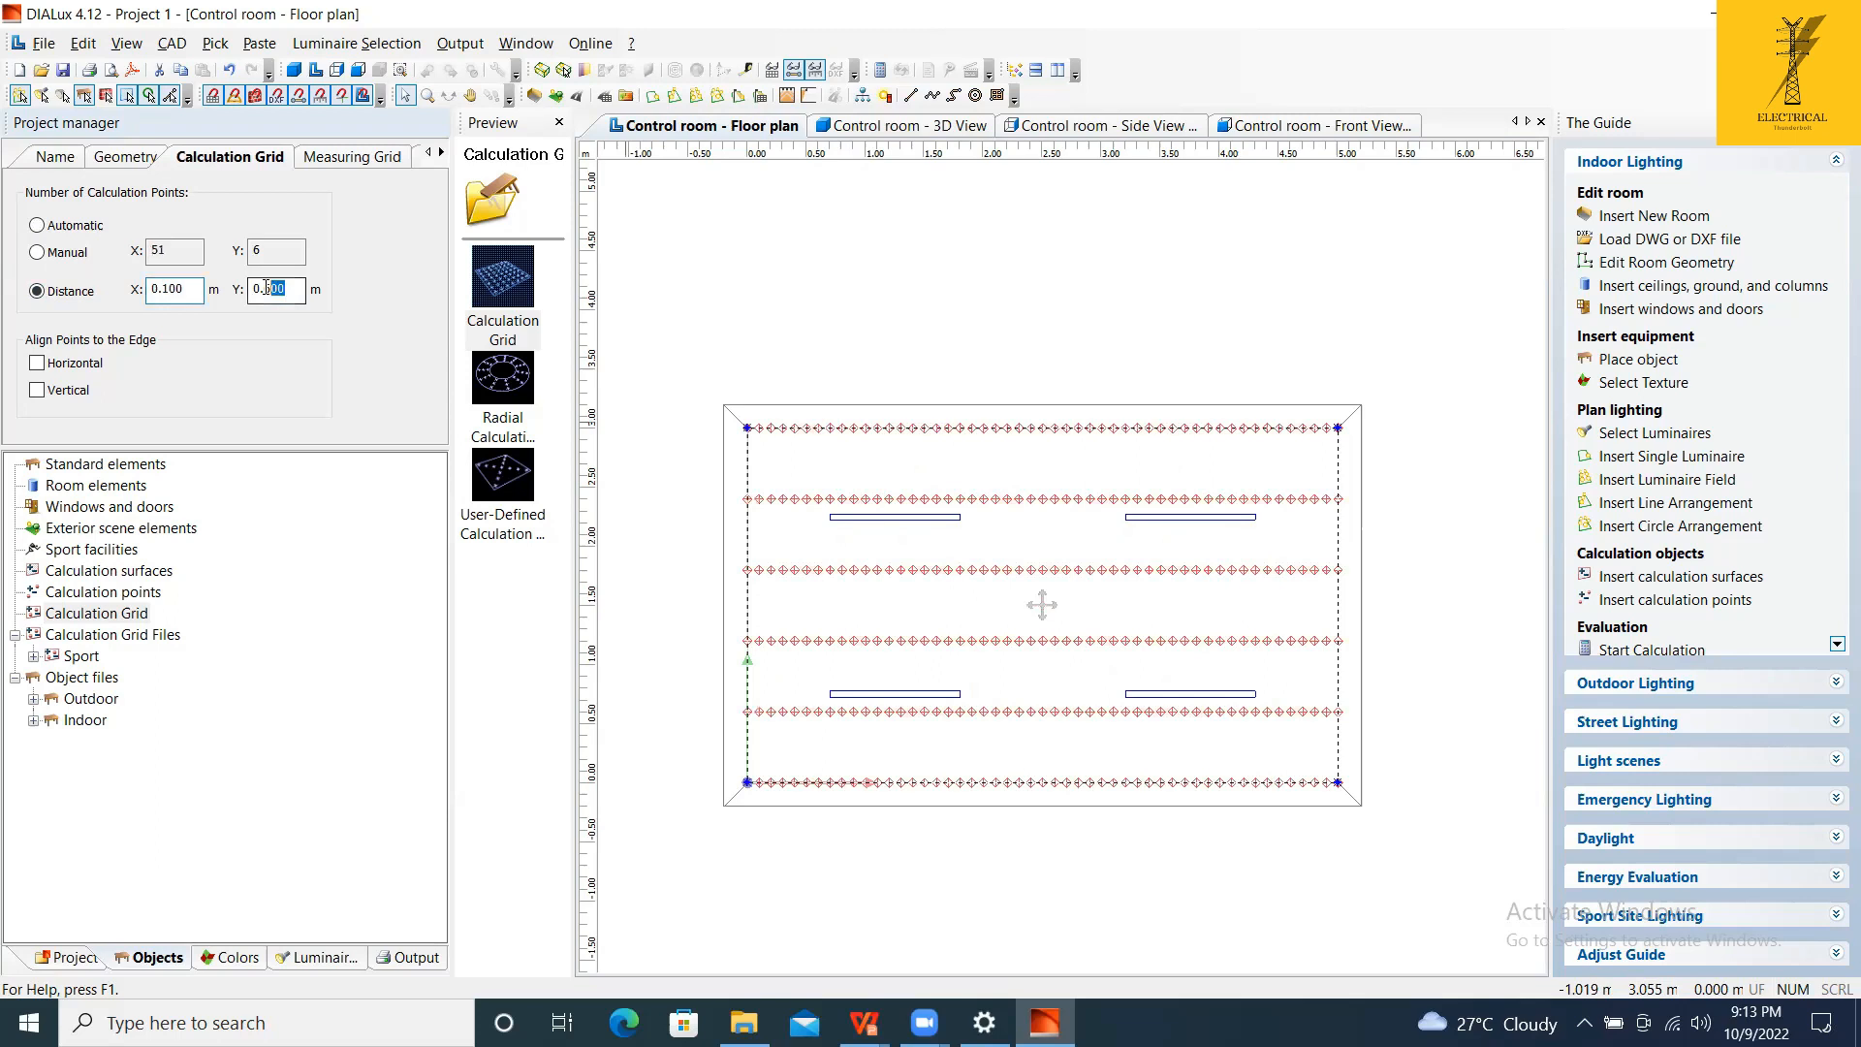
type("1")
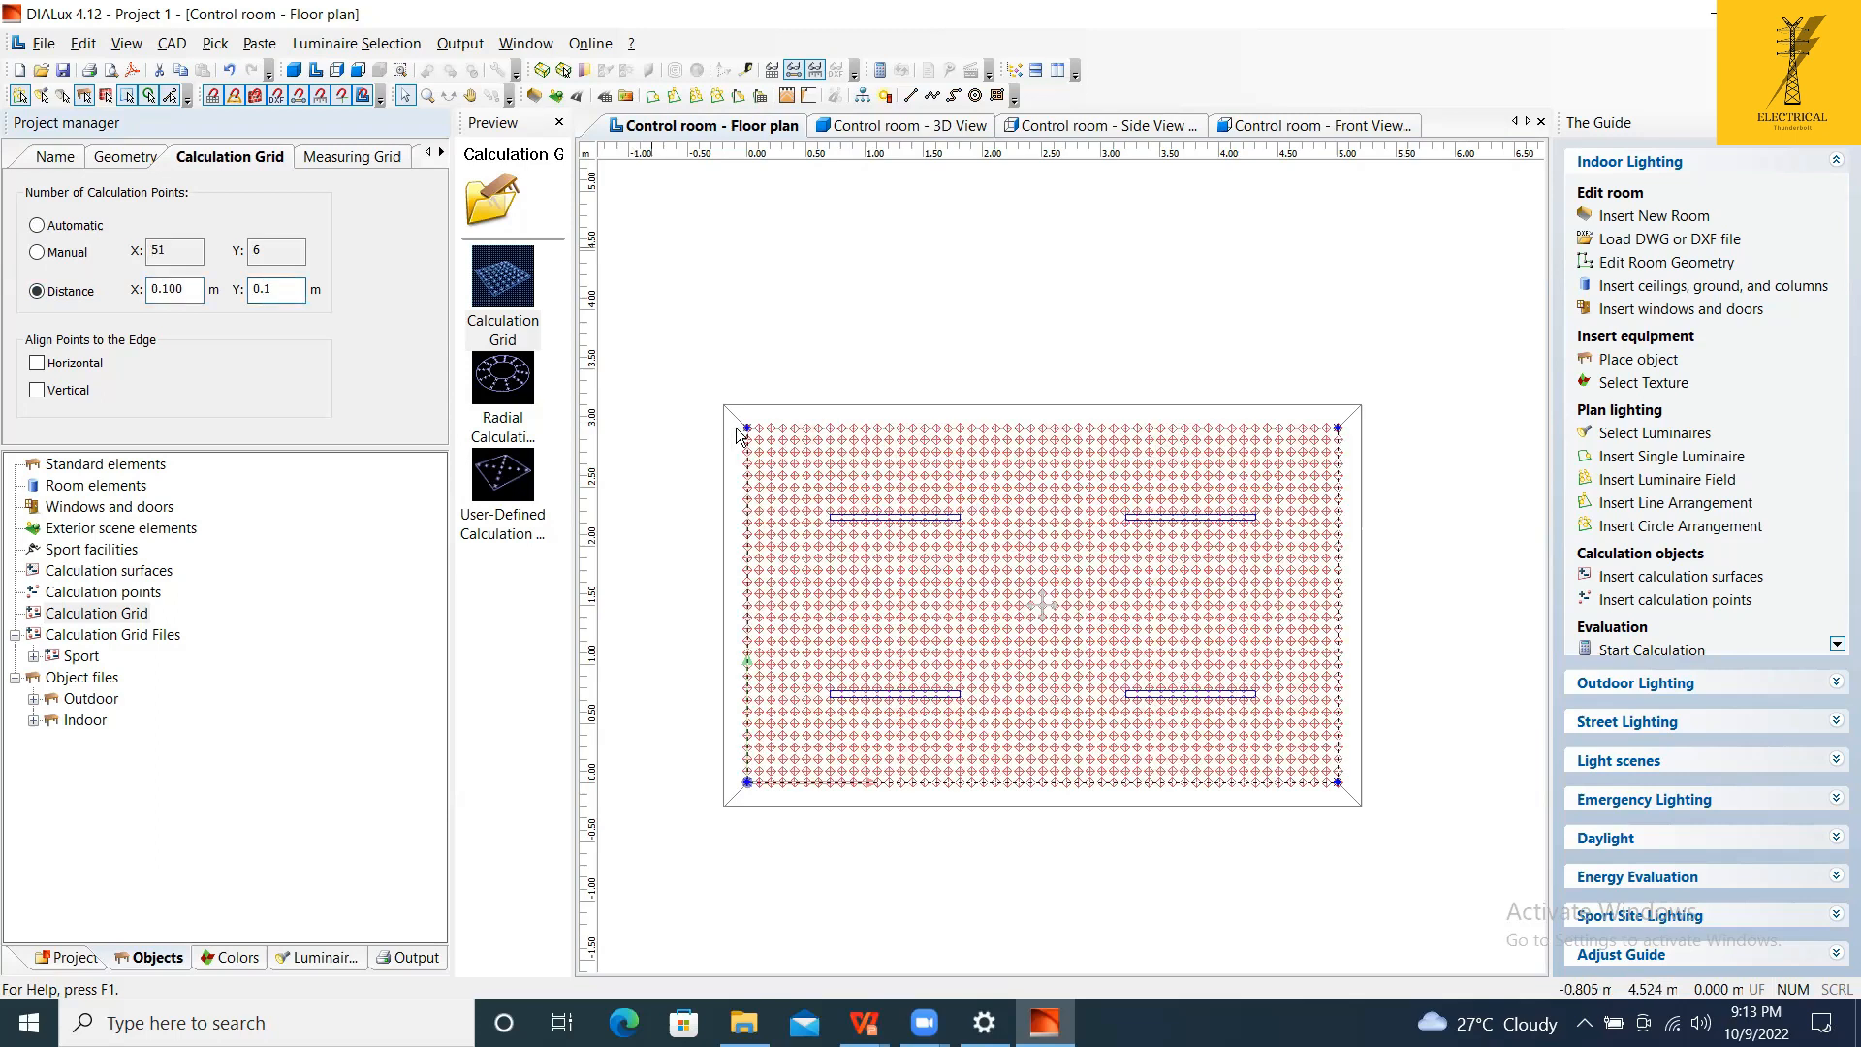
left_click(761, 560)
Review the grid's measuring, calculation and gradient settings and turn on Display Values for the calculation grid.
left_click(310, 156)
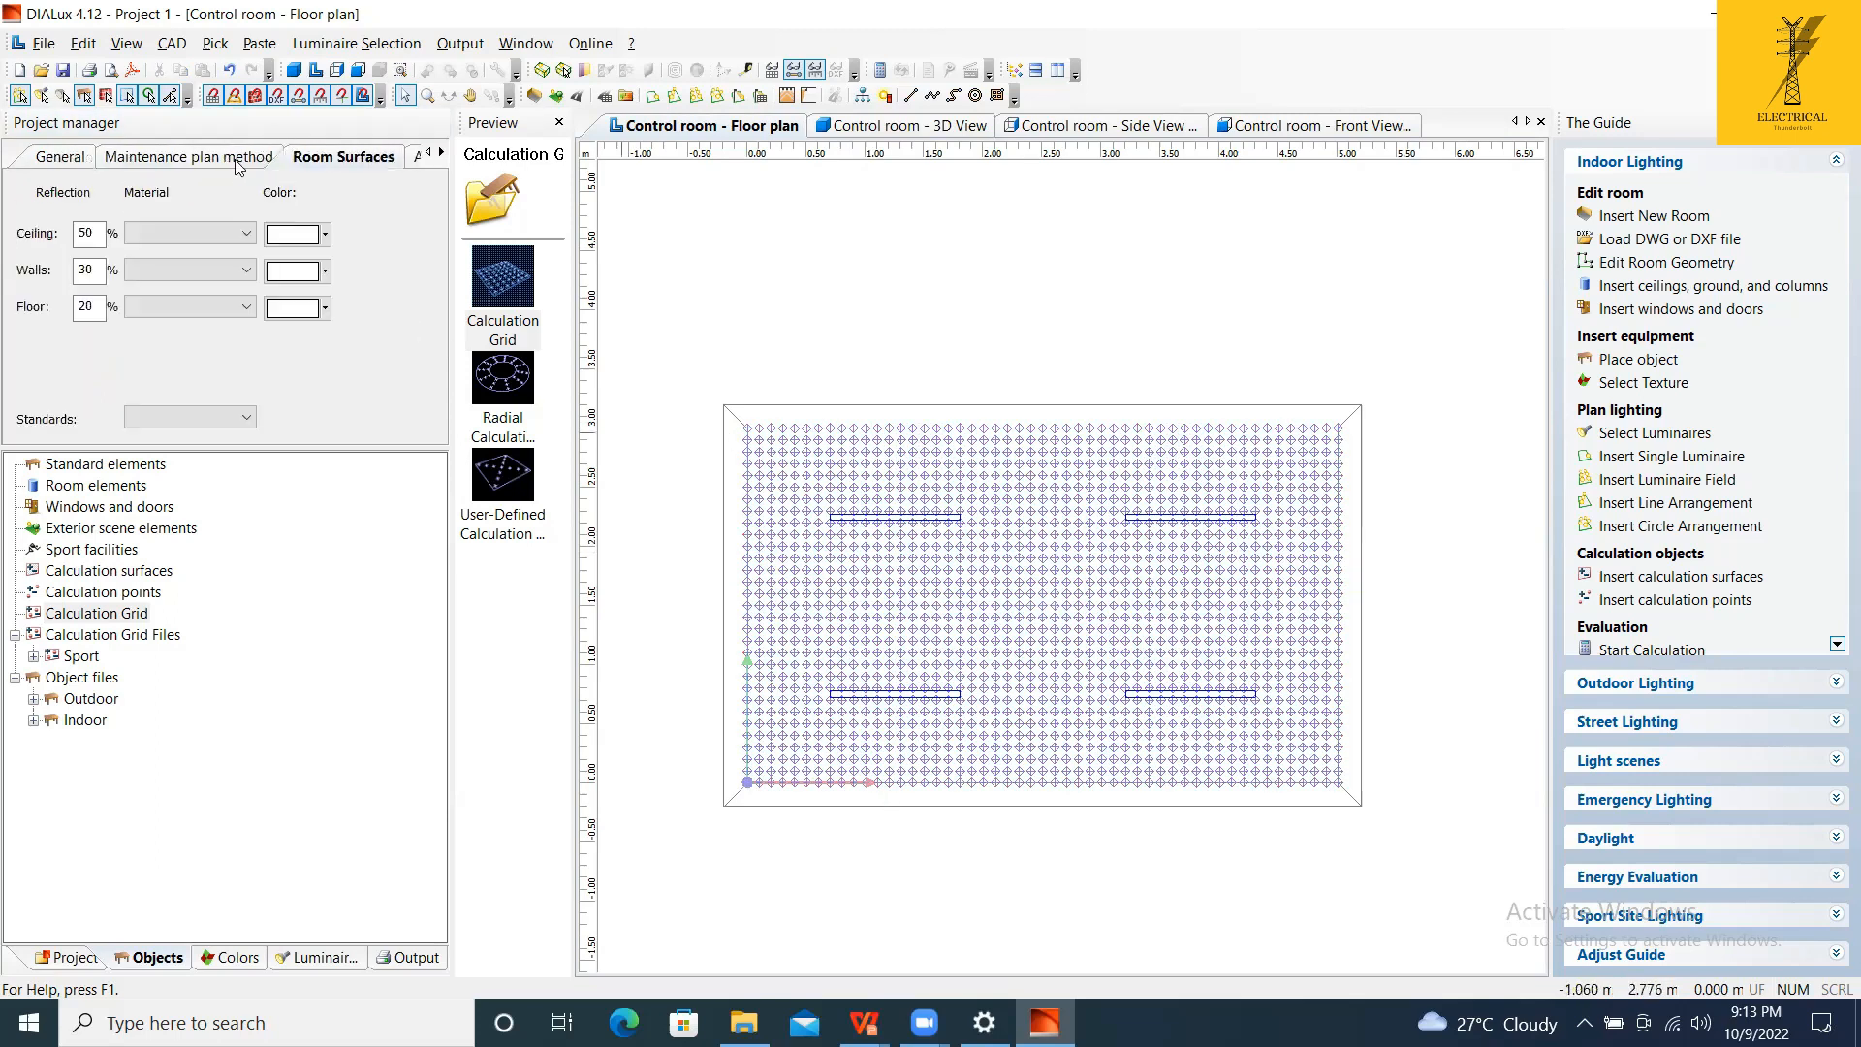
left_click(1003, 575)
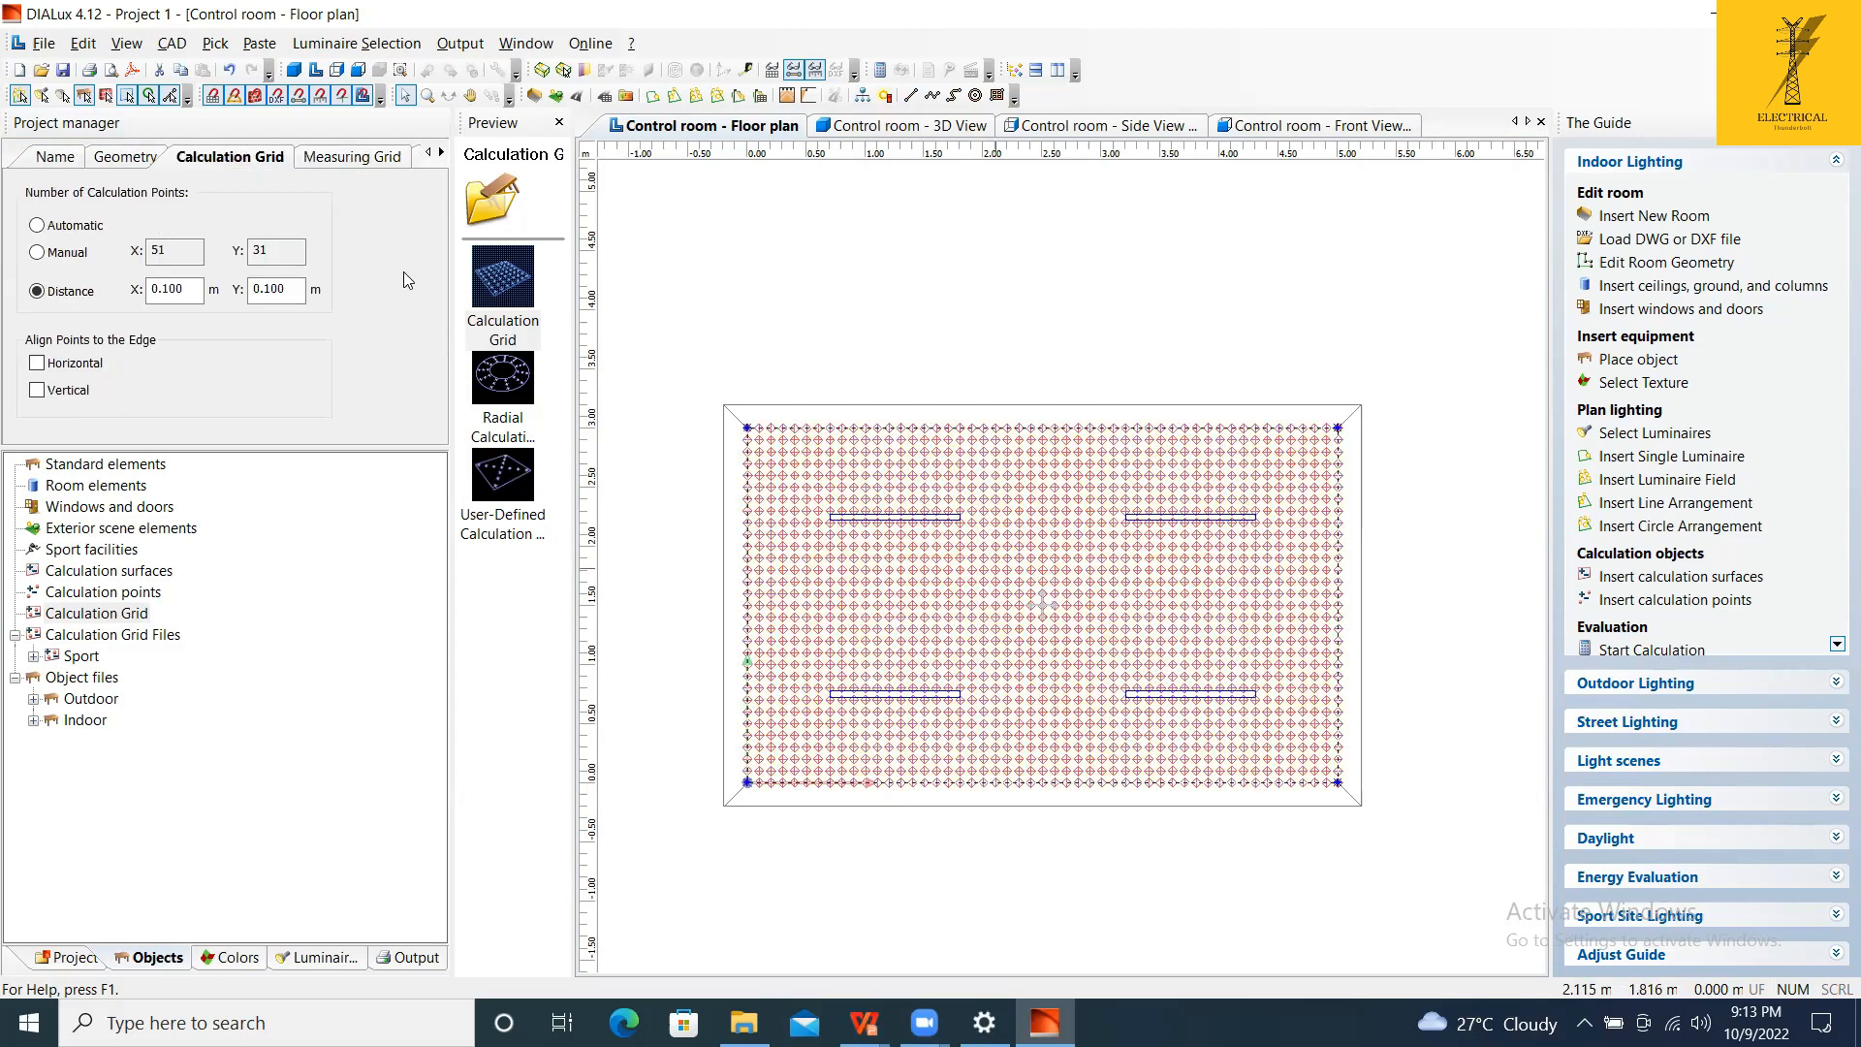
left_click(351, 156)
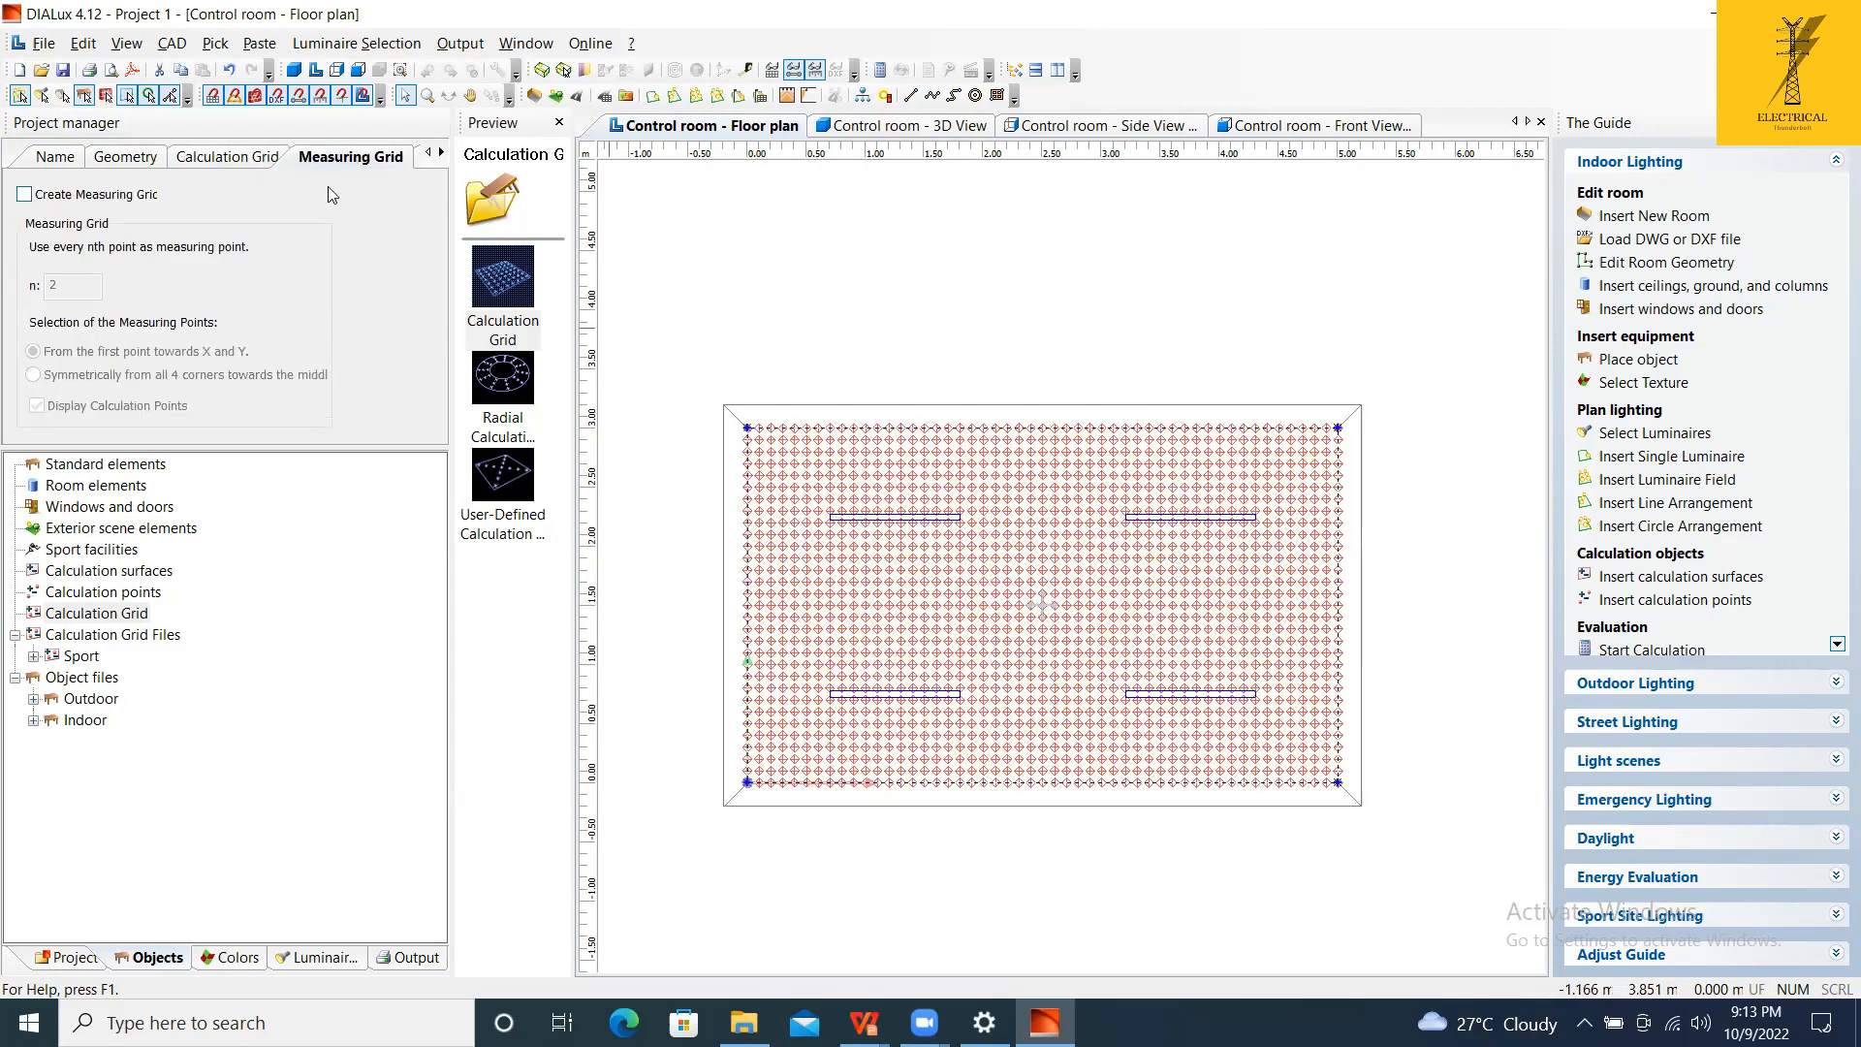
left_click(441, 152)
left_click(441, 152)
left_click(228, 163)
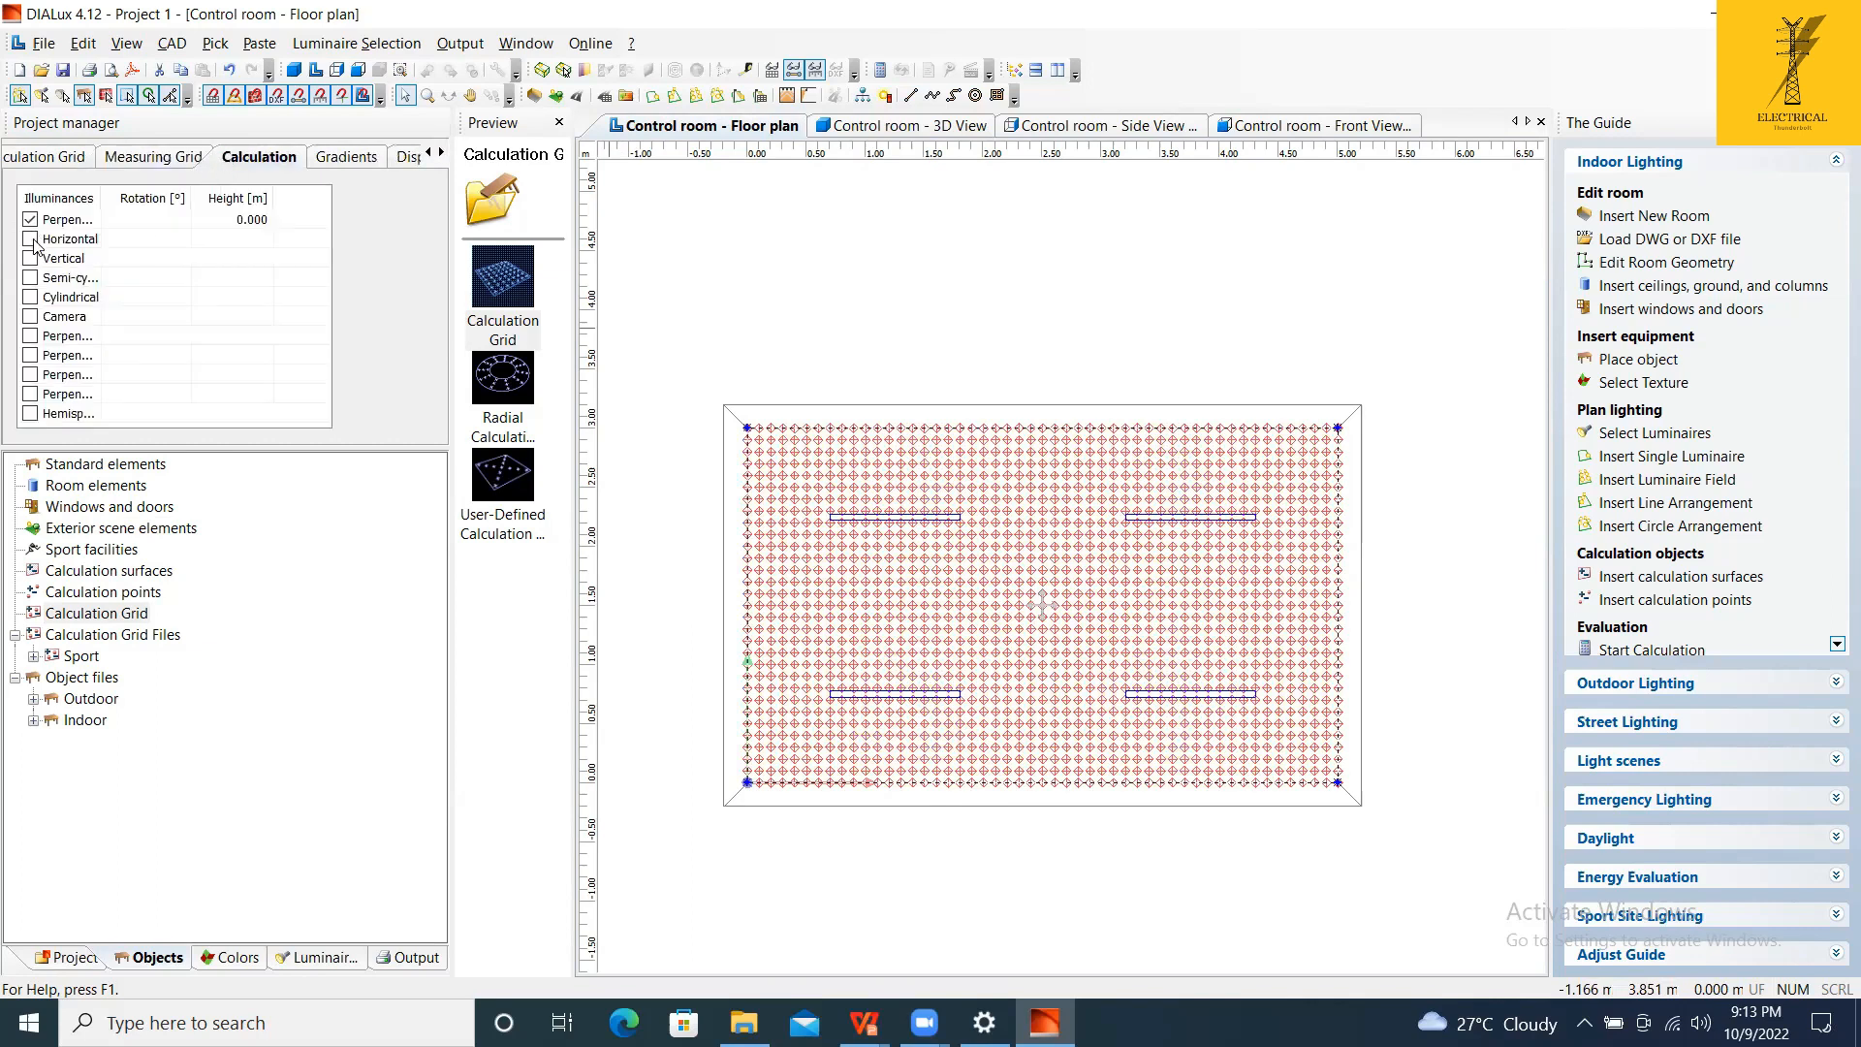
left_click(376, 158)
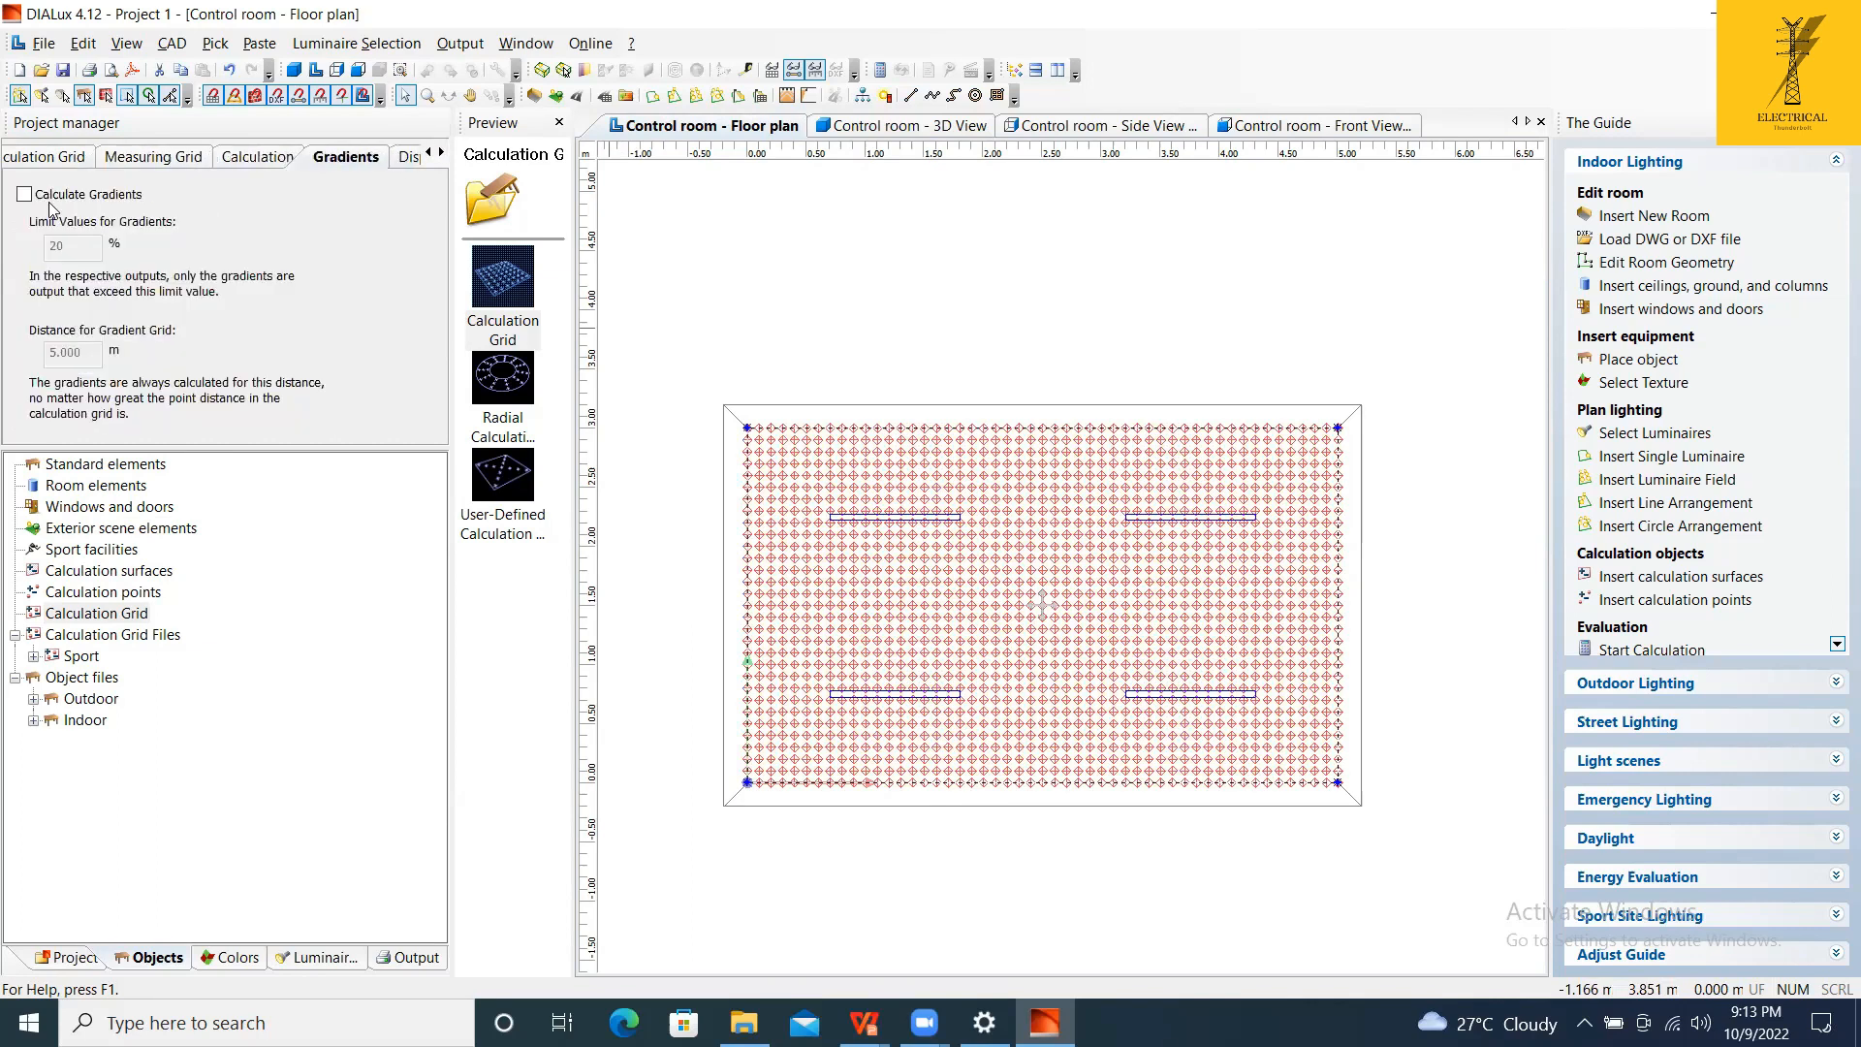
left_click(405, 158)
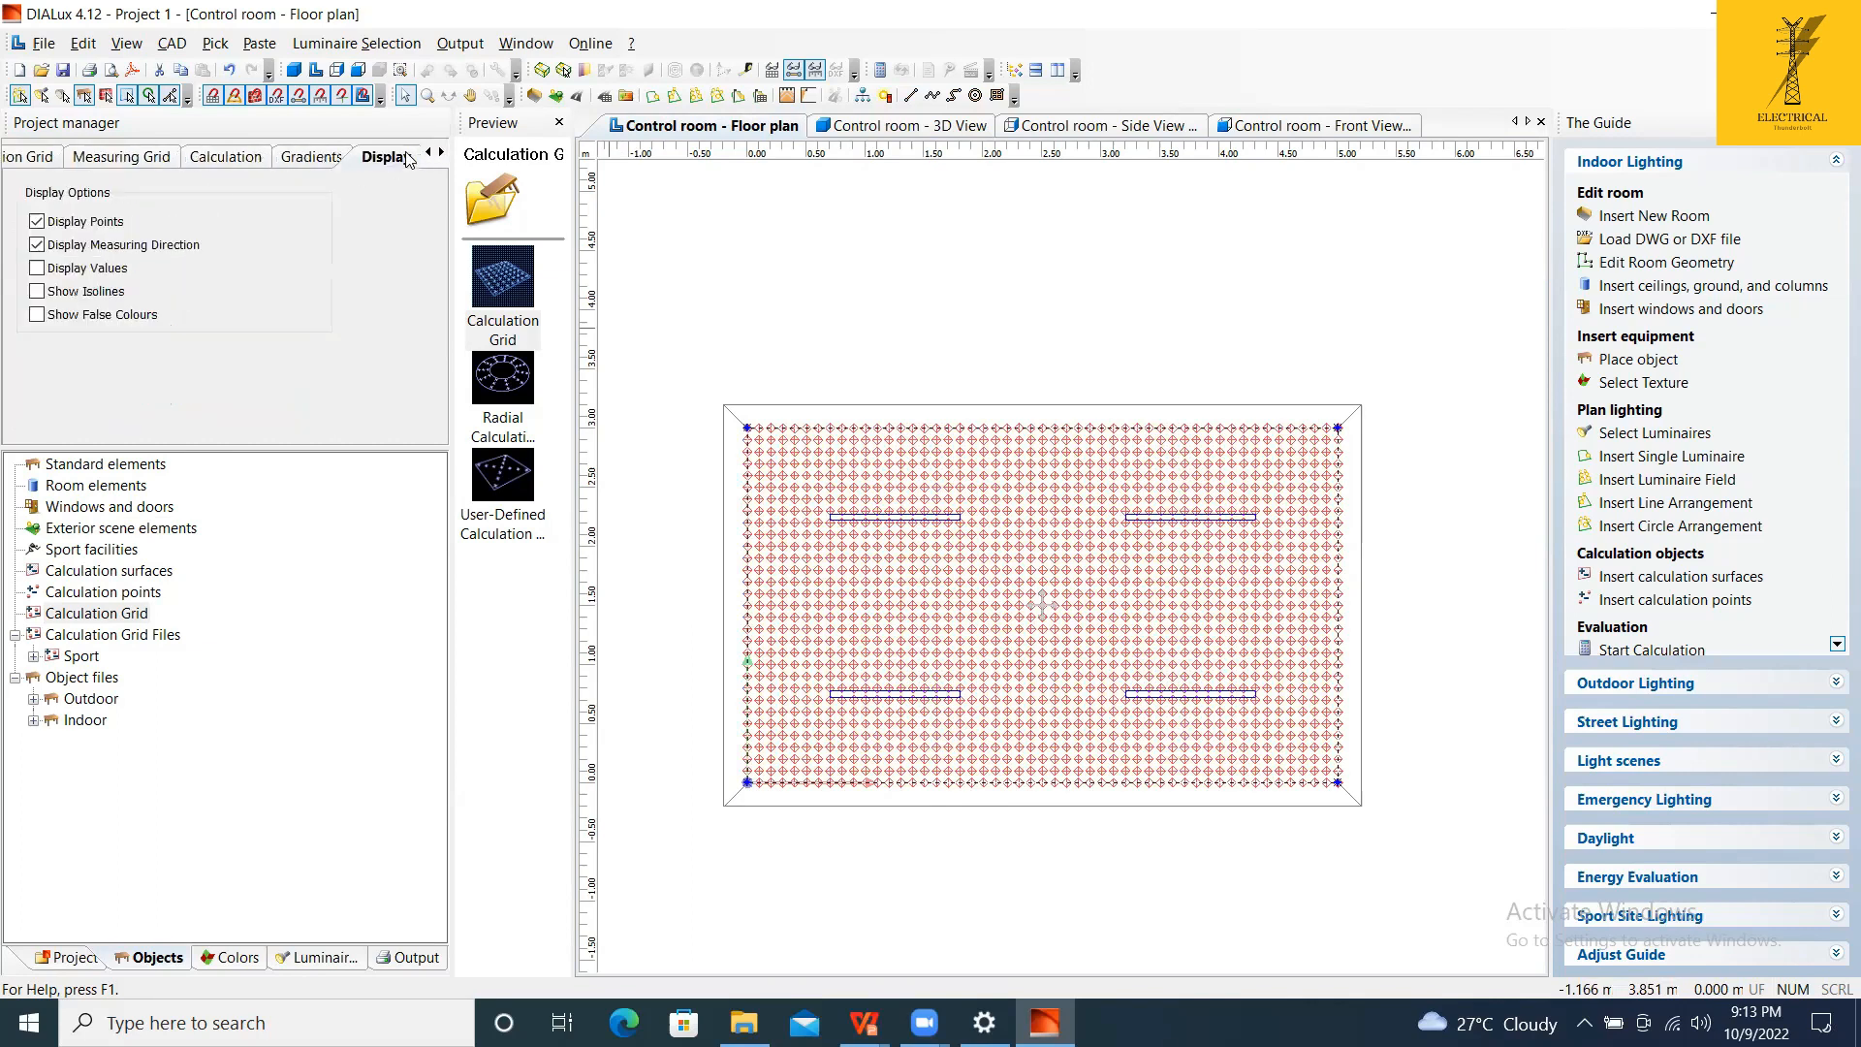
left_click(38, 270)
Set the distance between the grid's calculation points to 0.3 m in both X and Y.
left_click(136, 160)
left_click(27, 157)
left_click_drag(186, 291, 146, 297)
type(".")
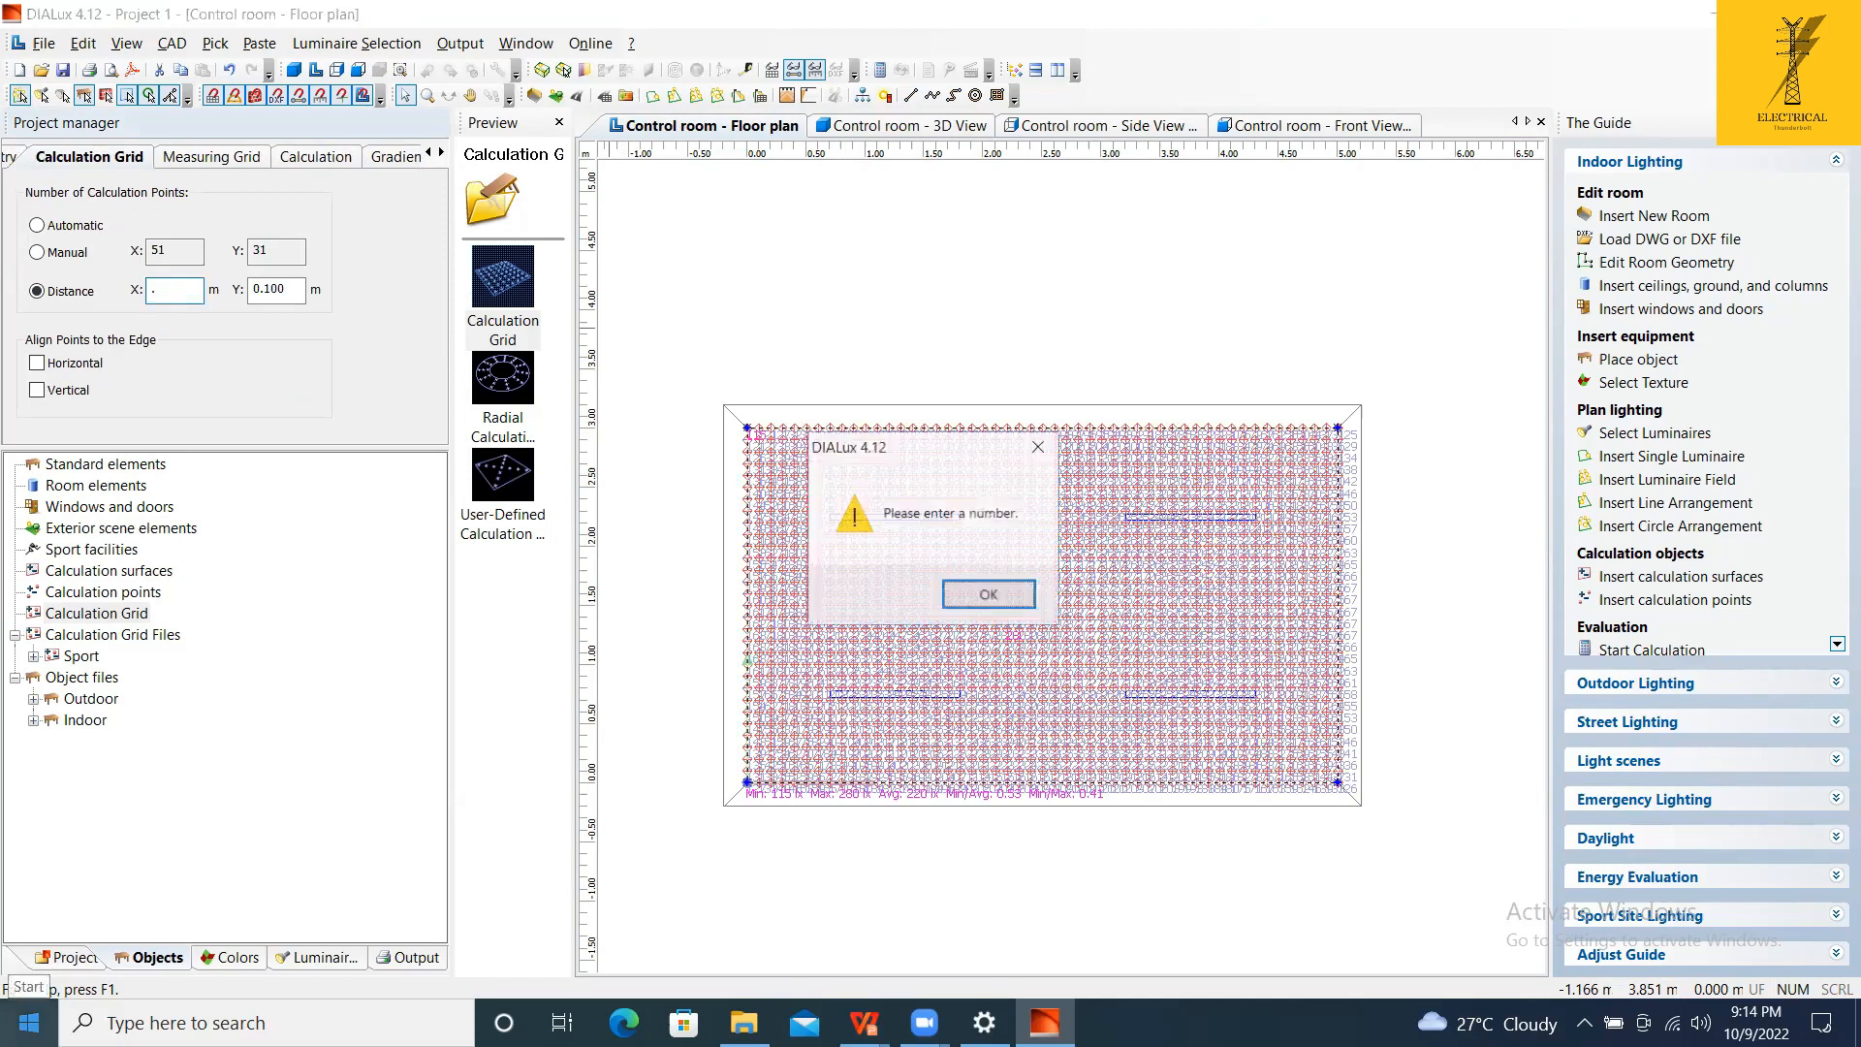
left_click(1004, 600)
type("0.3")
key("Tab")
type("0.3")
key("Tab")
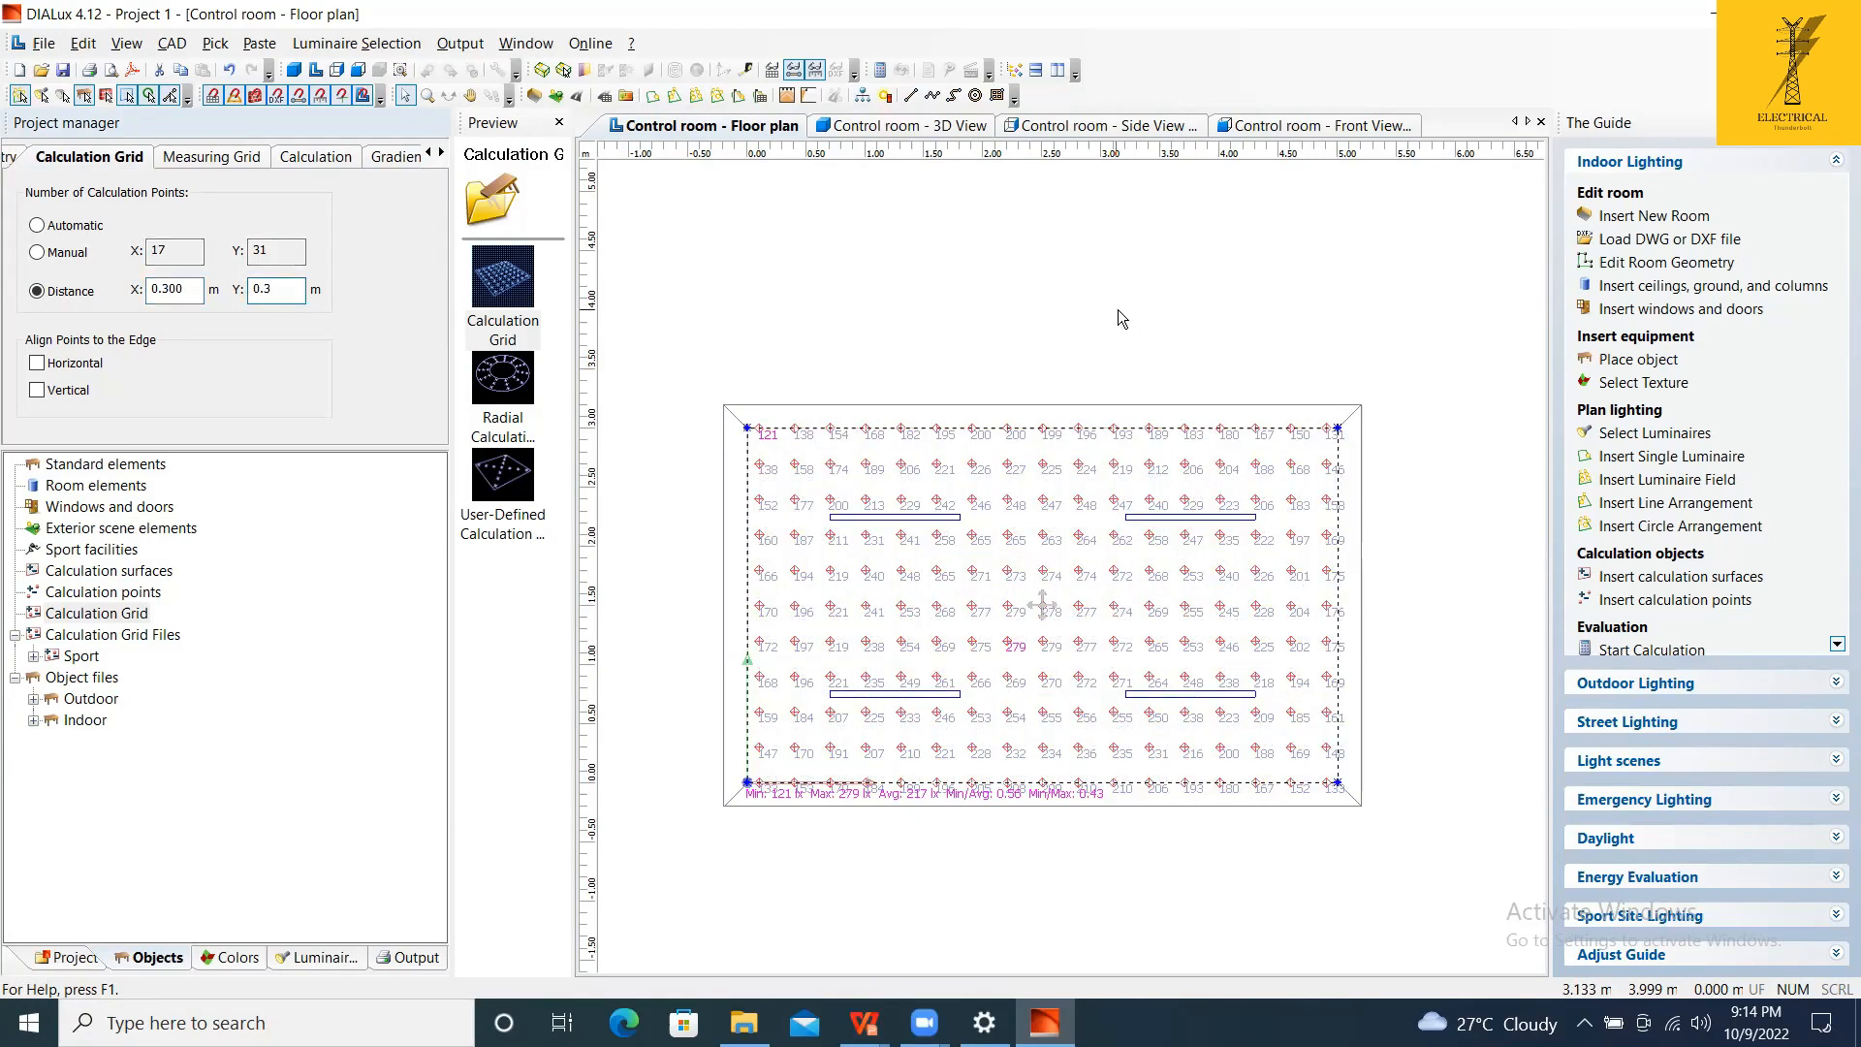
Examine the lux values across the calculation grid, including the minimum, maximum, average and uniformity figures below it.
left_click(1057, 378)
scroll(1056, 378, "up", 1)
scroll(1056, 378, "down", 1)
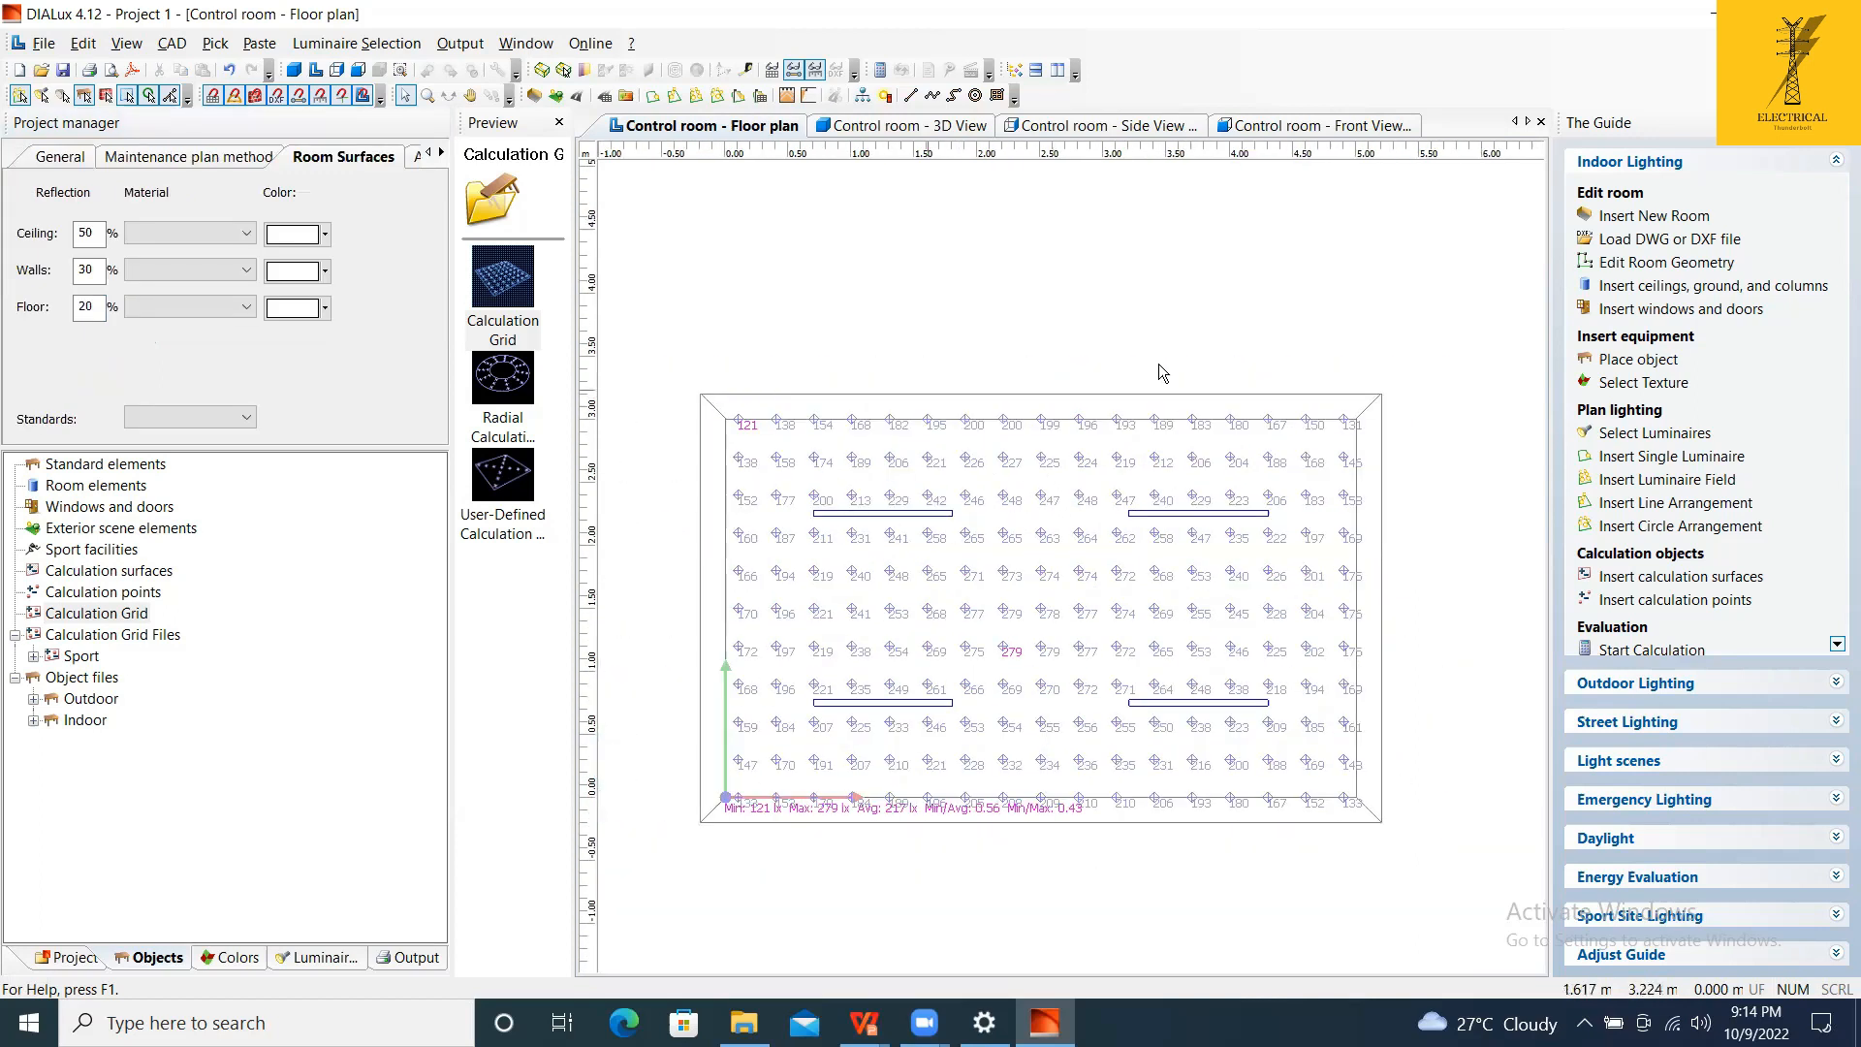
scroll(1248, 612, "up", 1)
scroll(1018, 551, "up", 1)
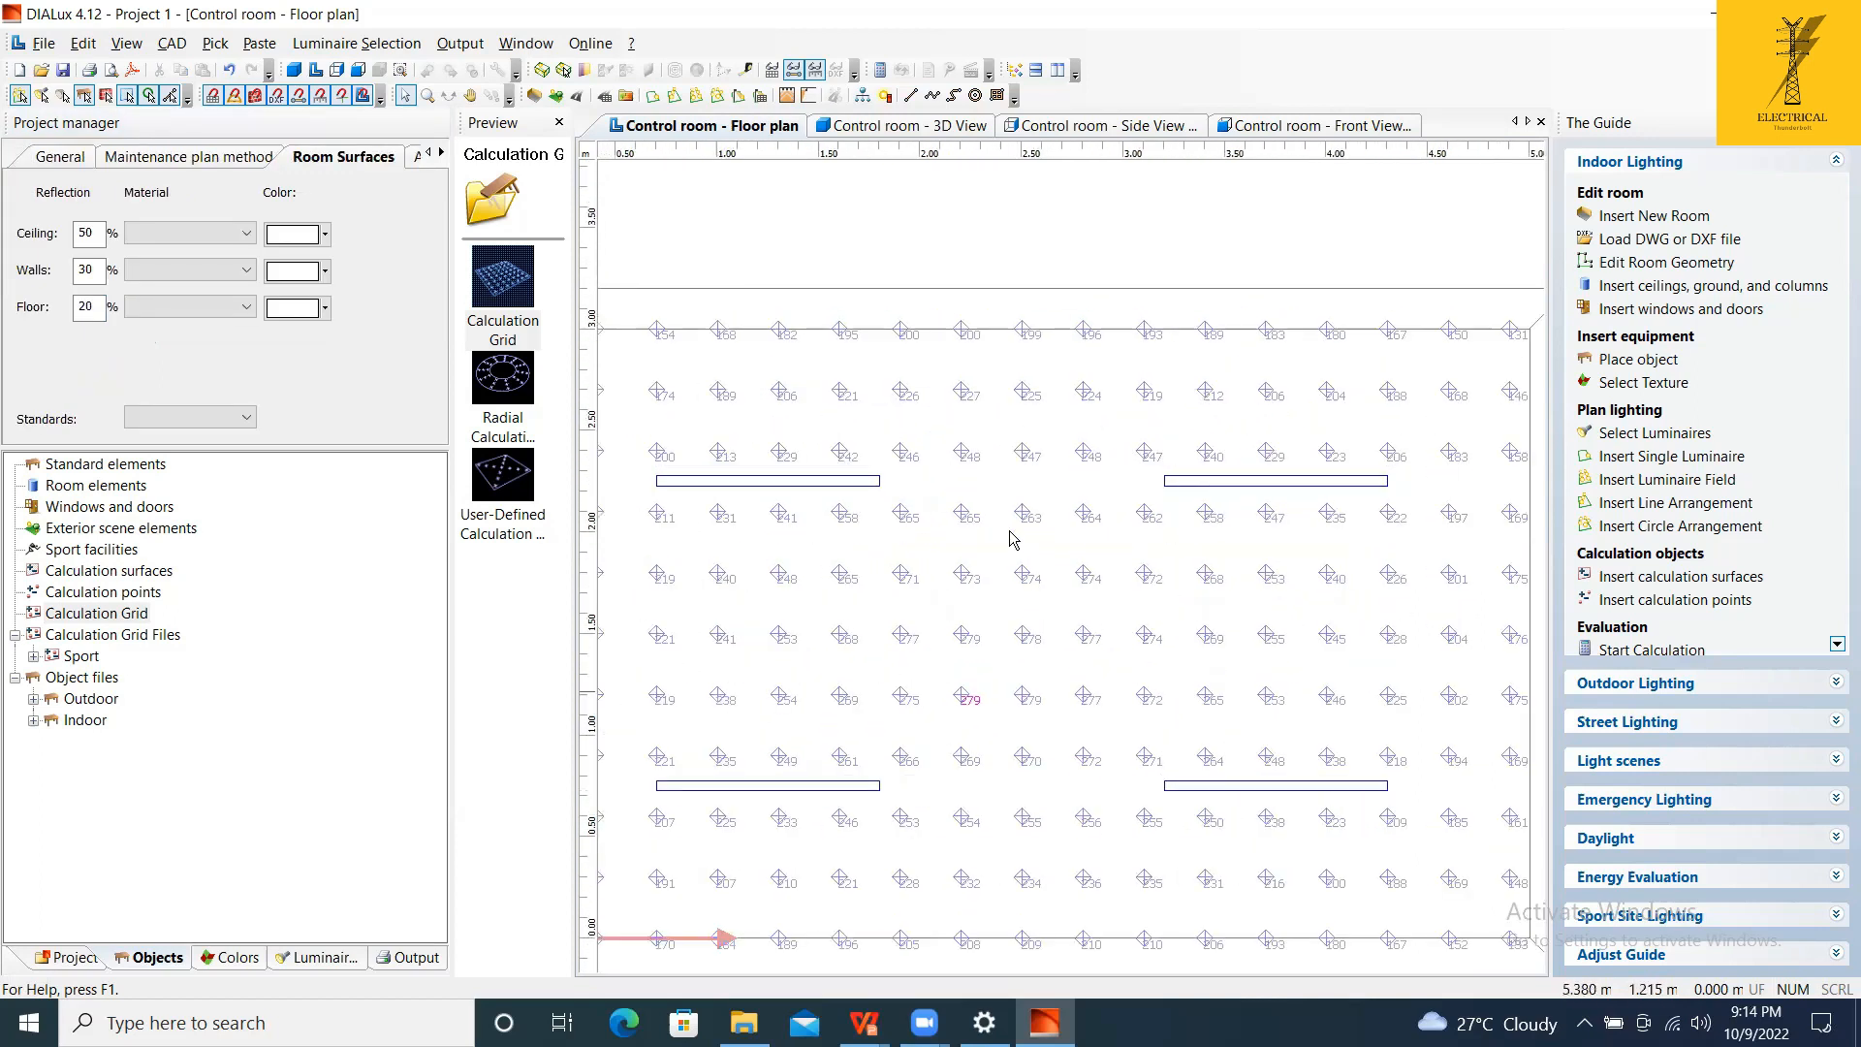
scroll(999, 526, "up", 1)
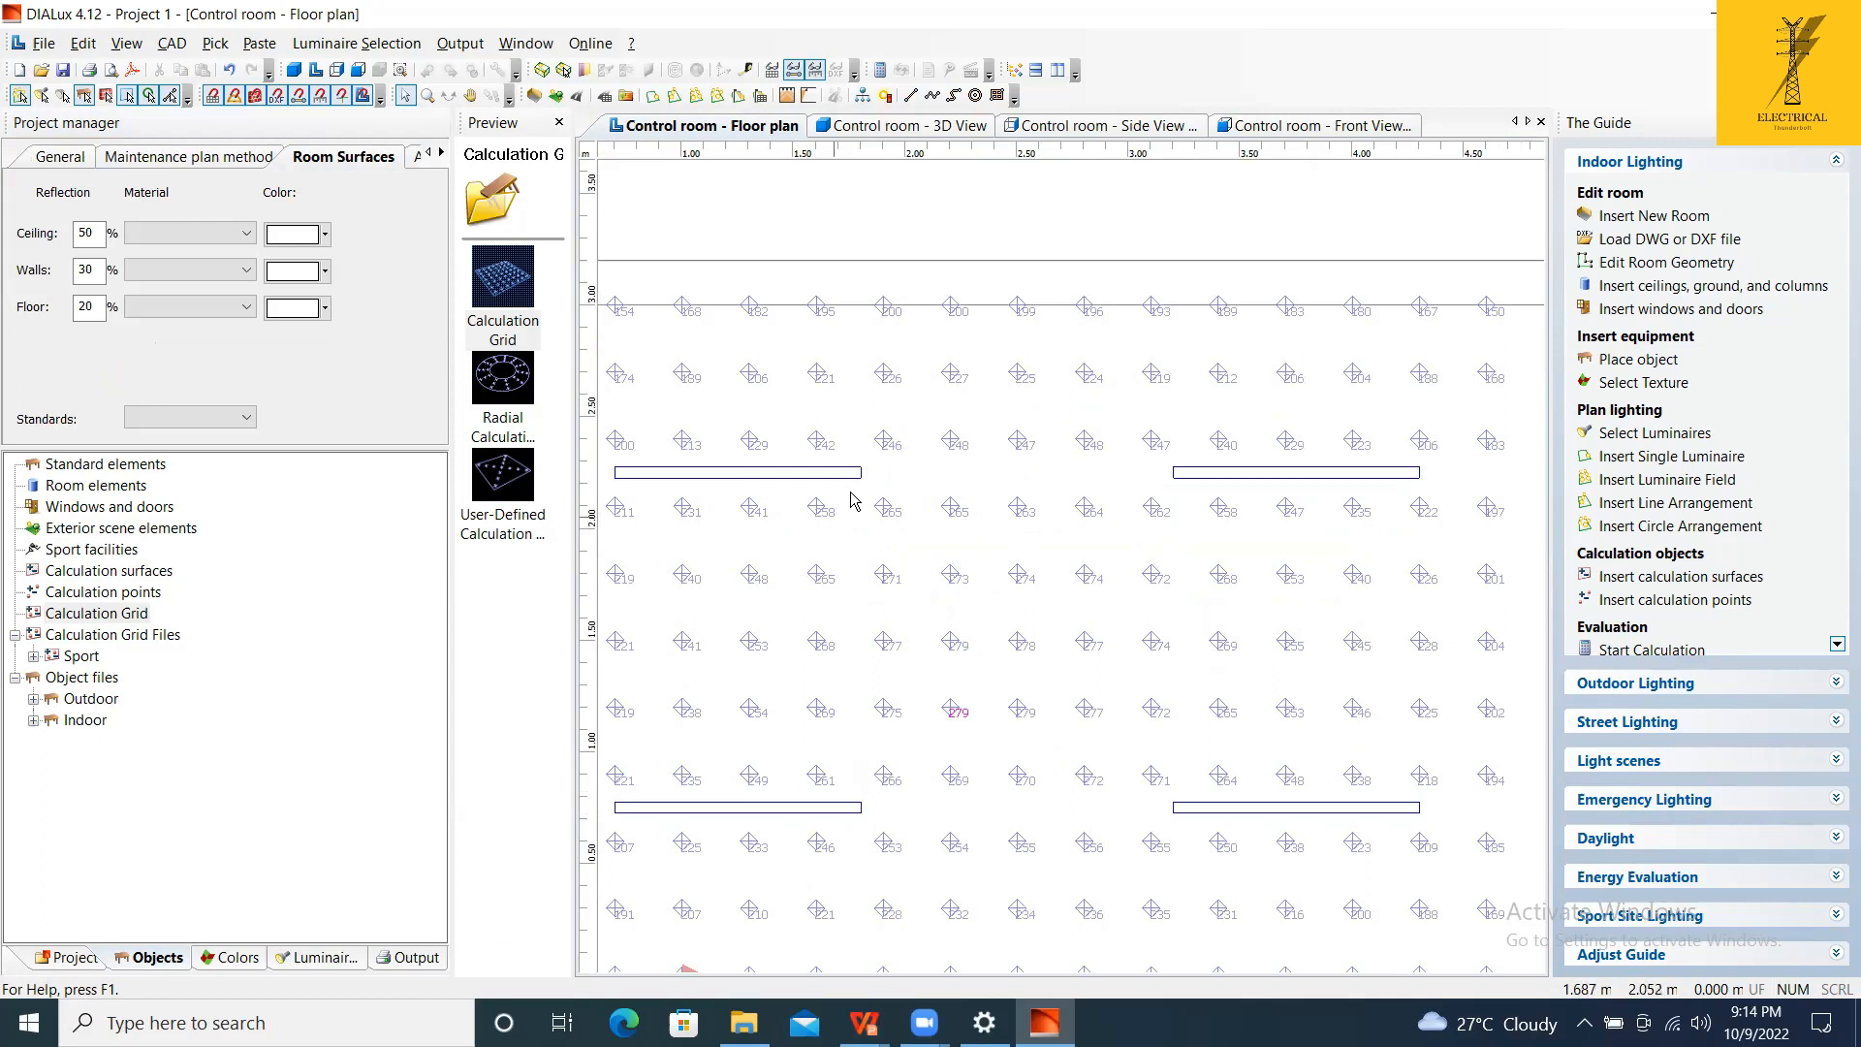
scroll(828, 482, "down", 2)
scroll(694, 388, "up", 1)
scroll(702, 410, "down", 1)
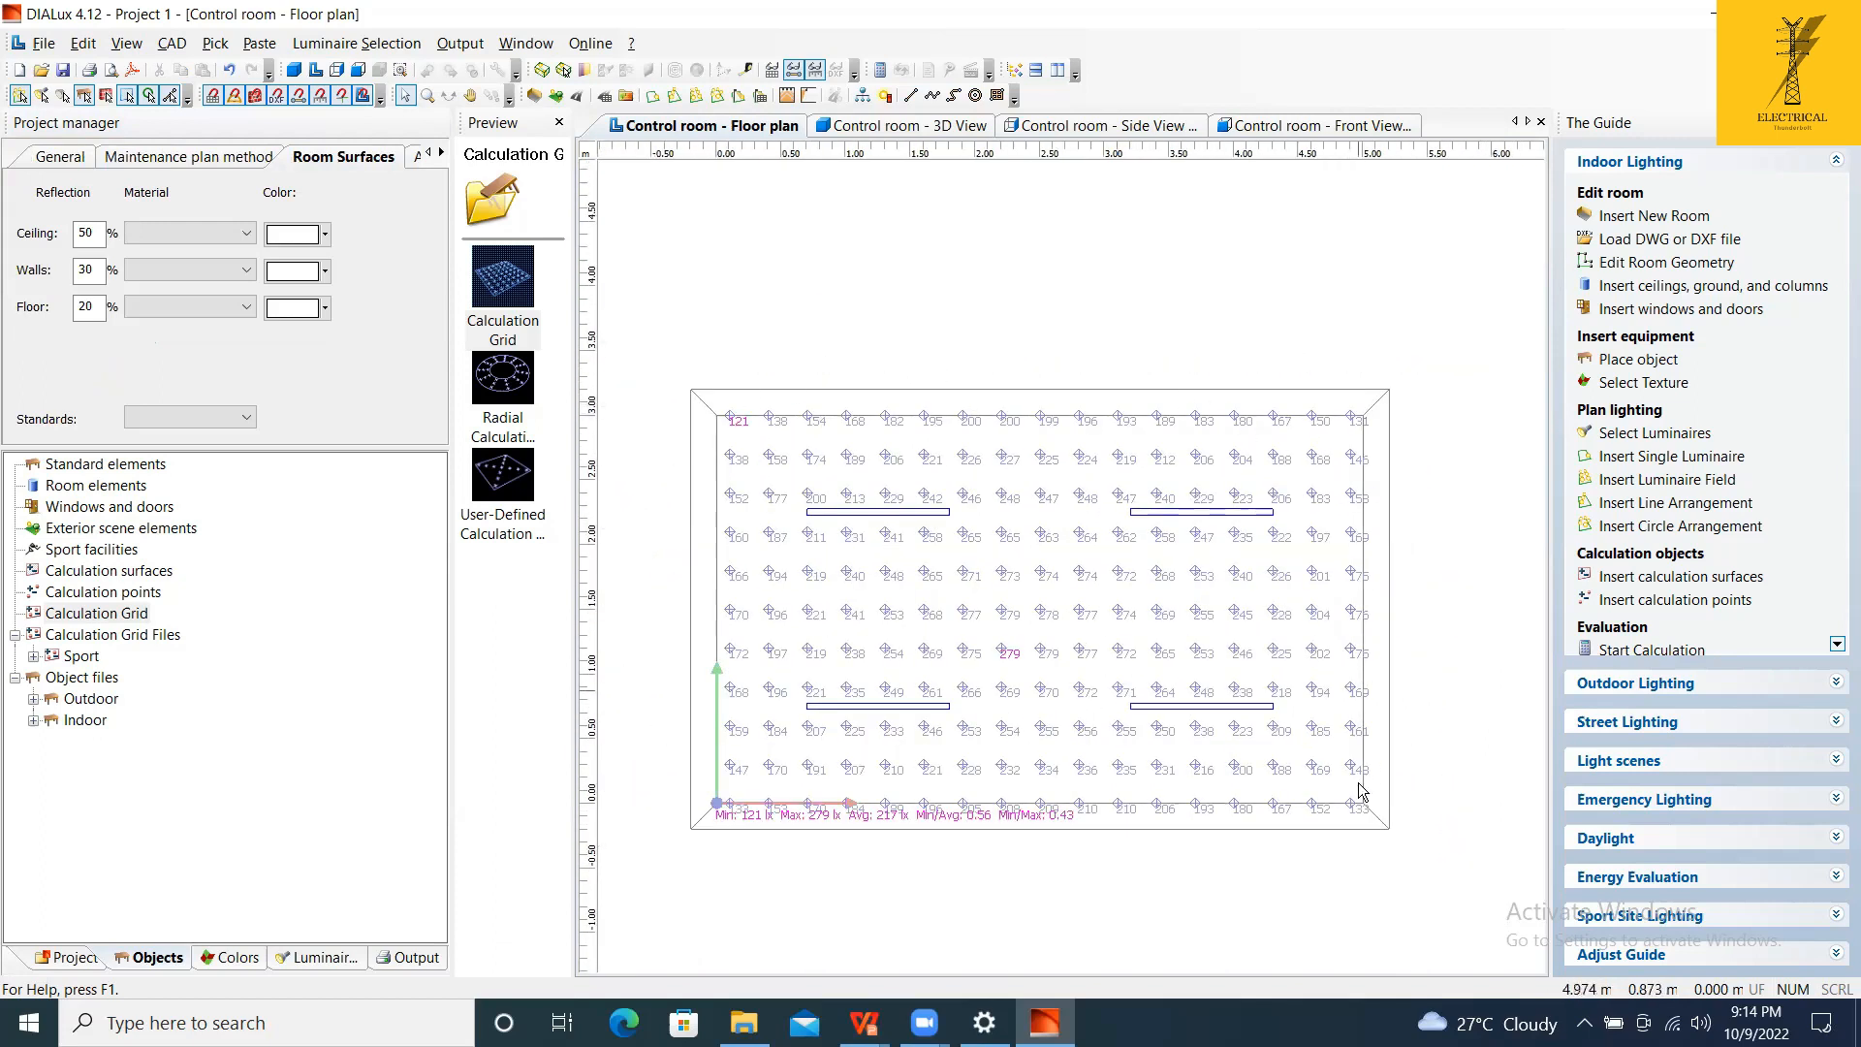
scroll(776, 787, "up", 1)
scroll(1323, 705, "down", 1)
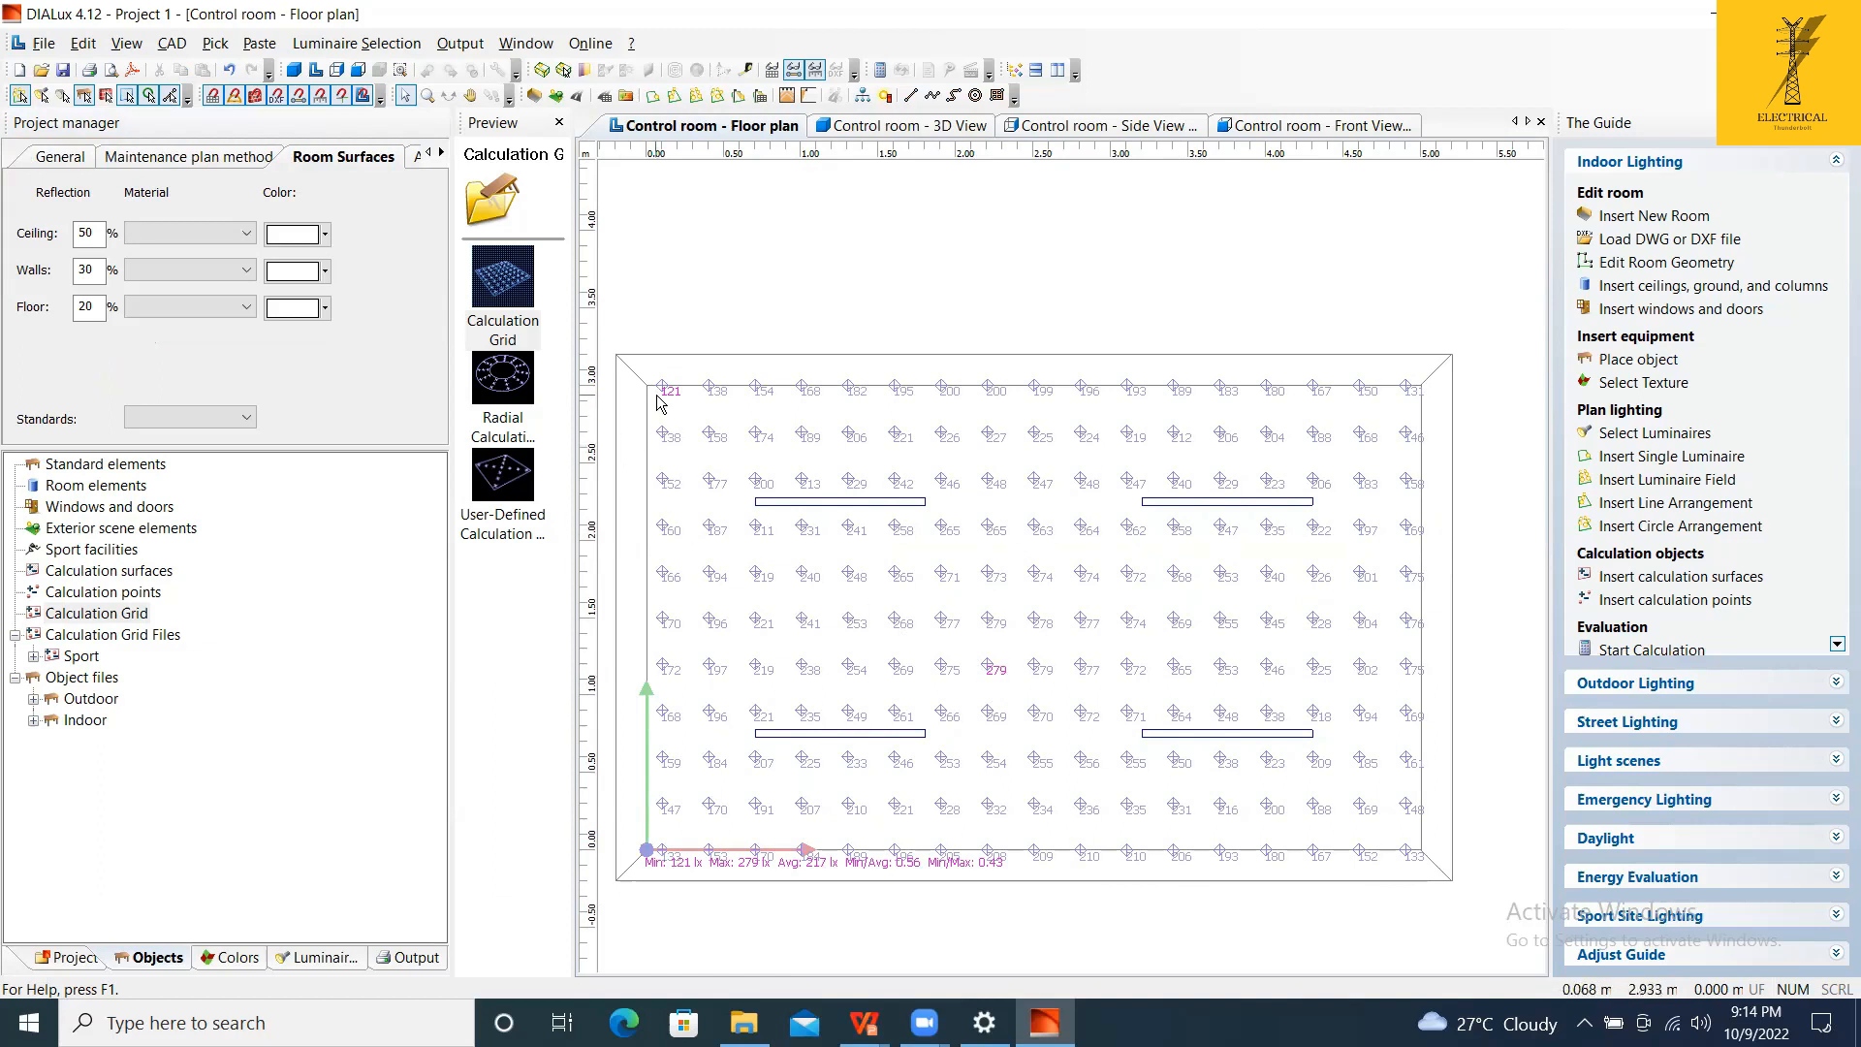
scroll(657, 403, "up", 1)
scroll(655, 386, "down", 1)
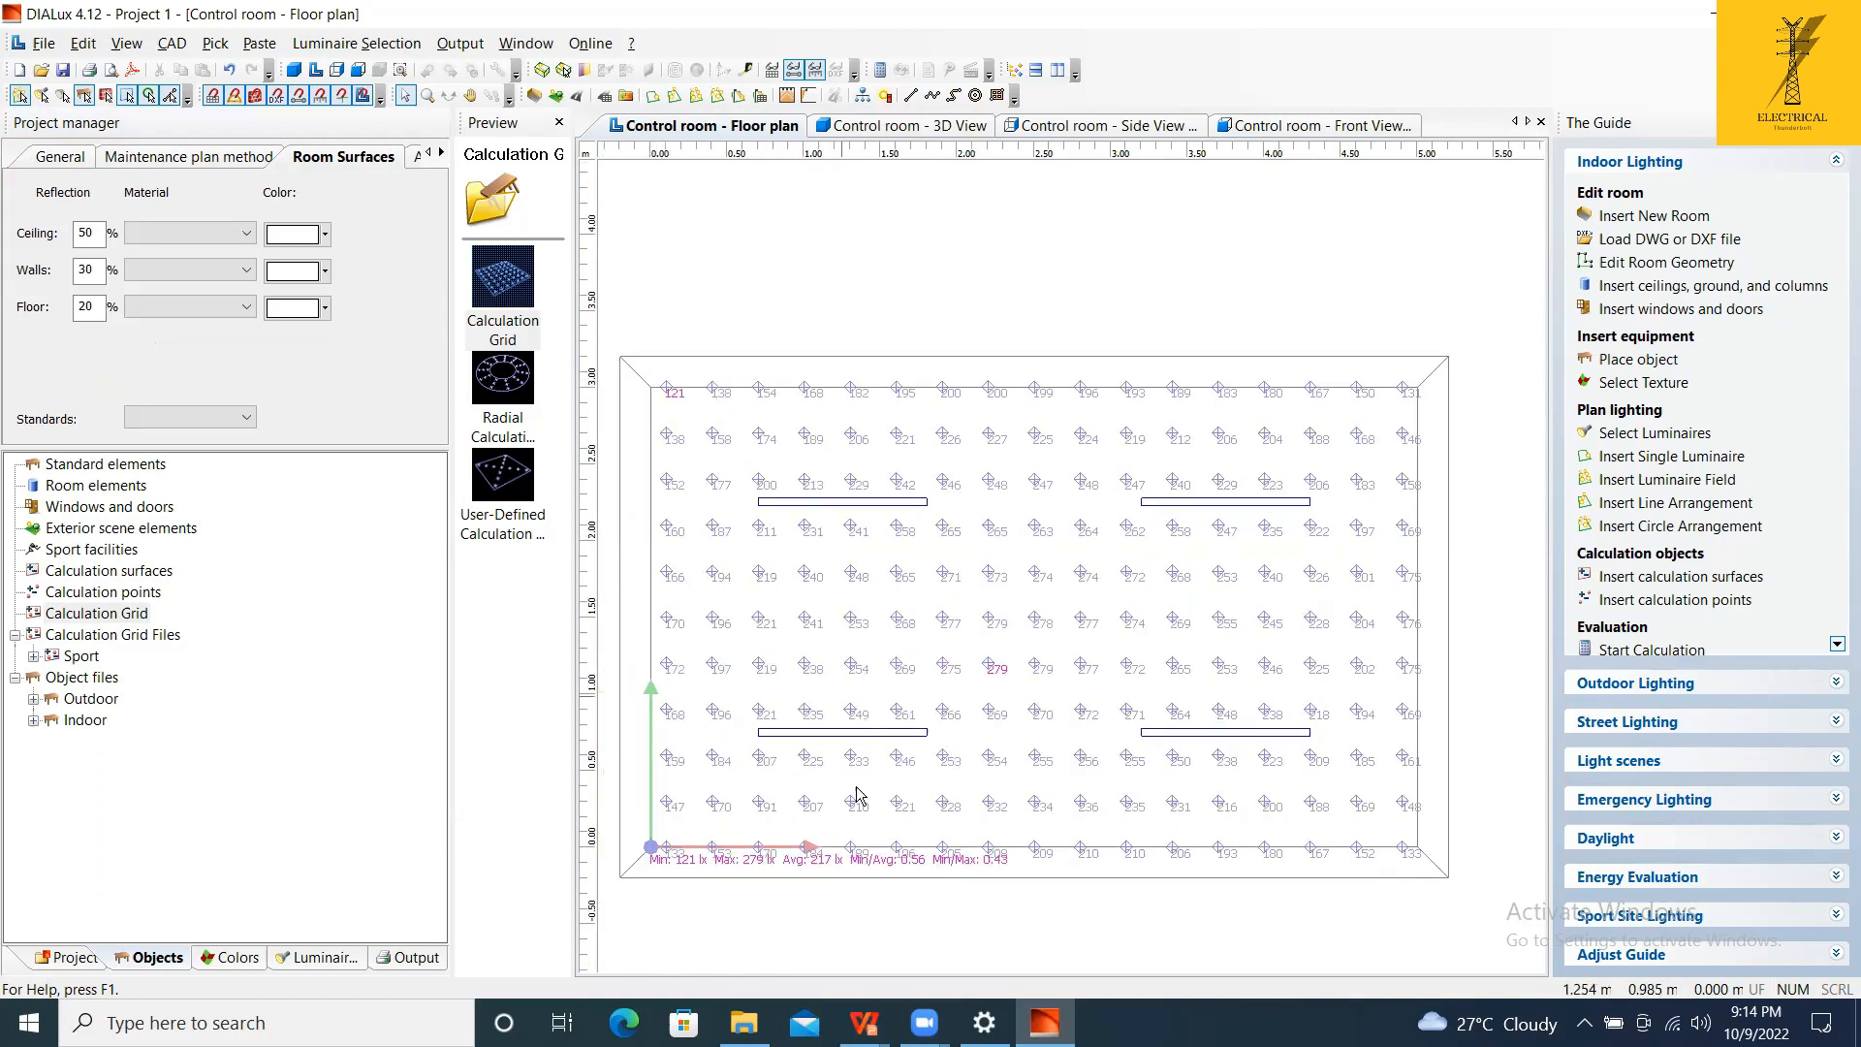
scroll(800, 892, "up", 1)
scroll(1095, 543, "down", 2)
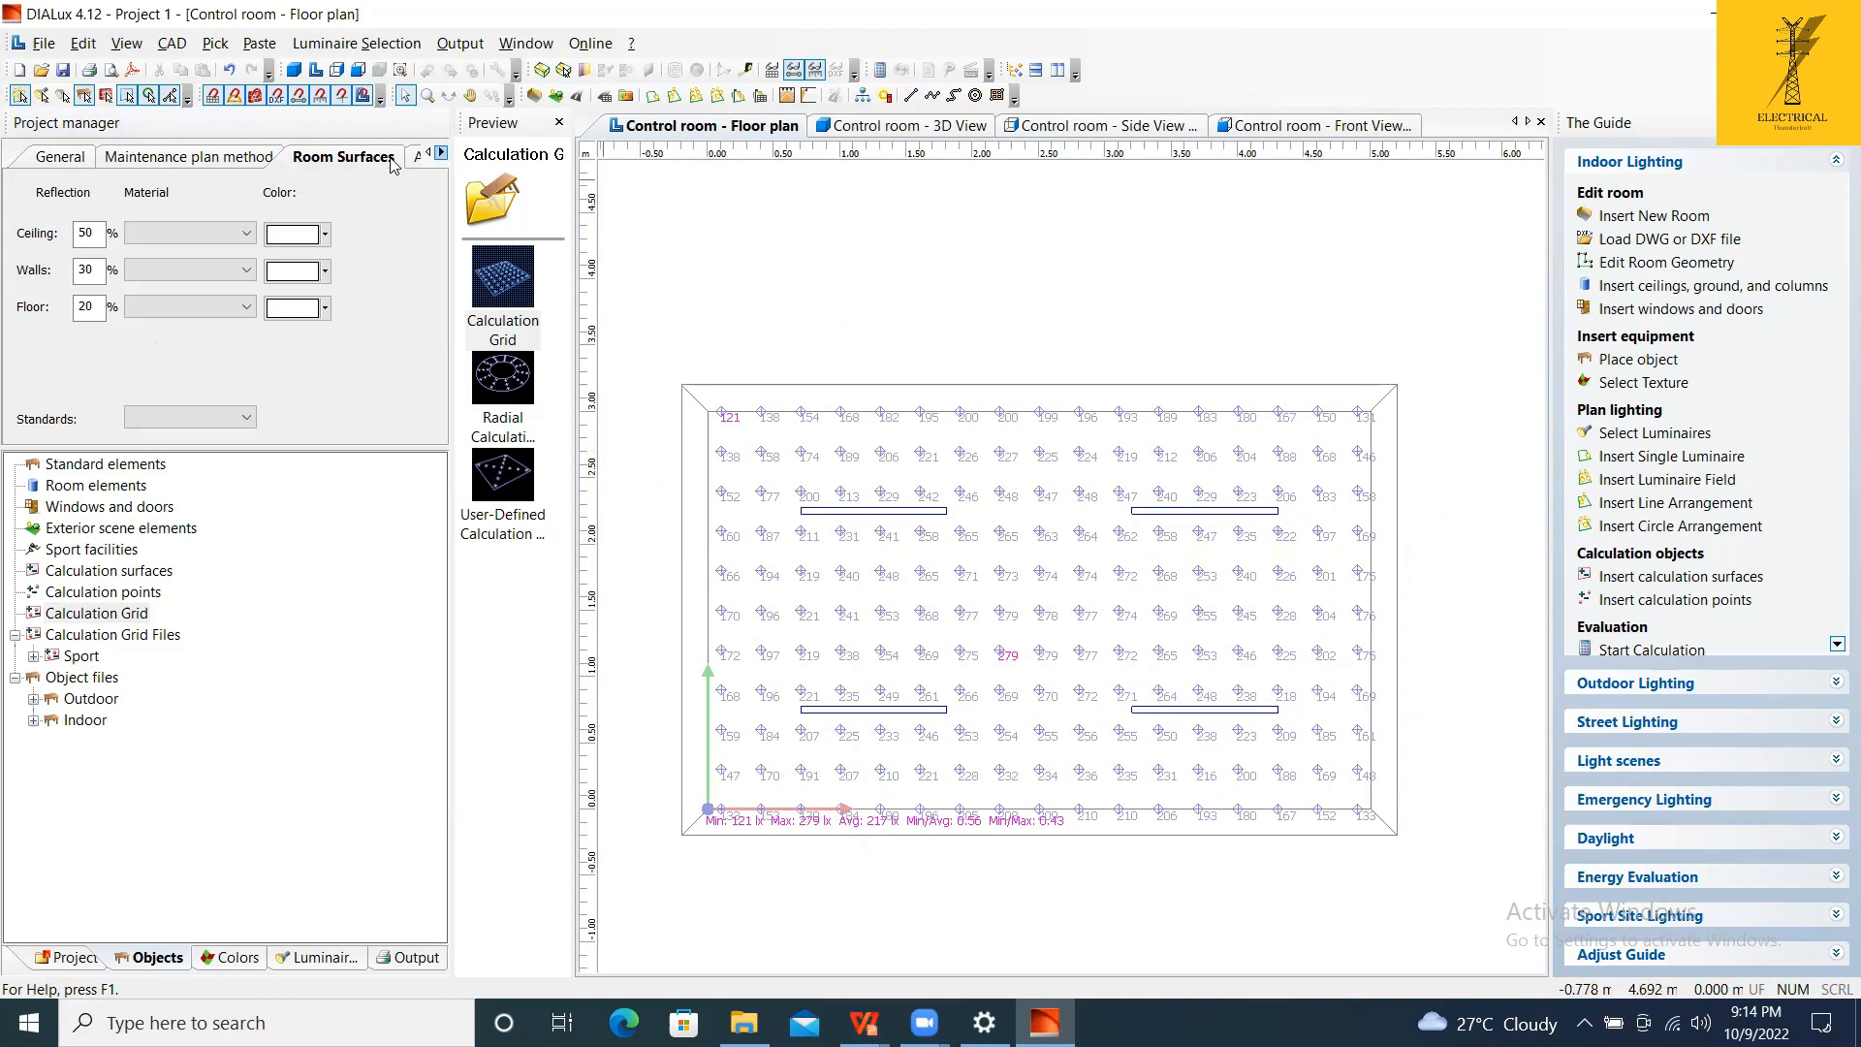
scroll(841, 848, "up", 1)
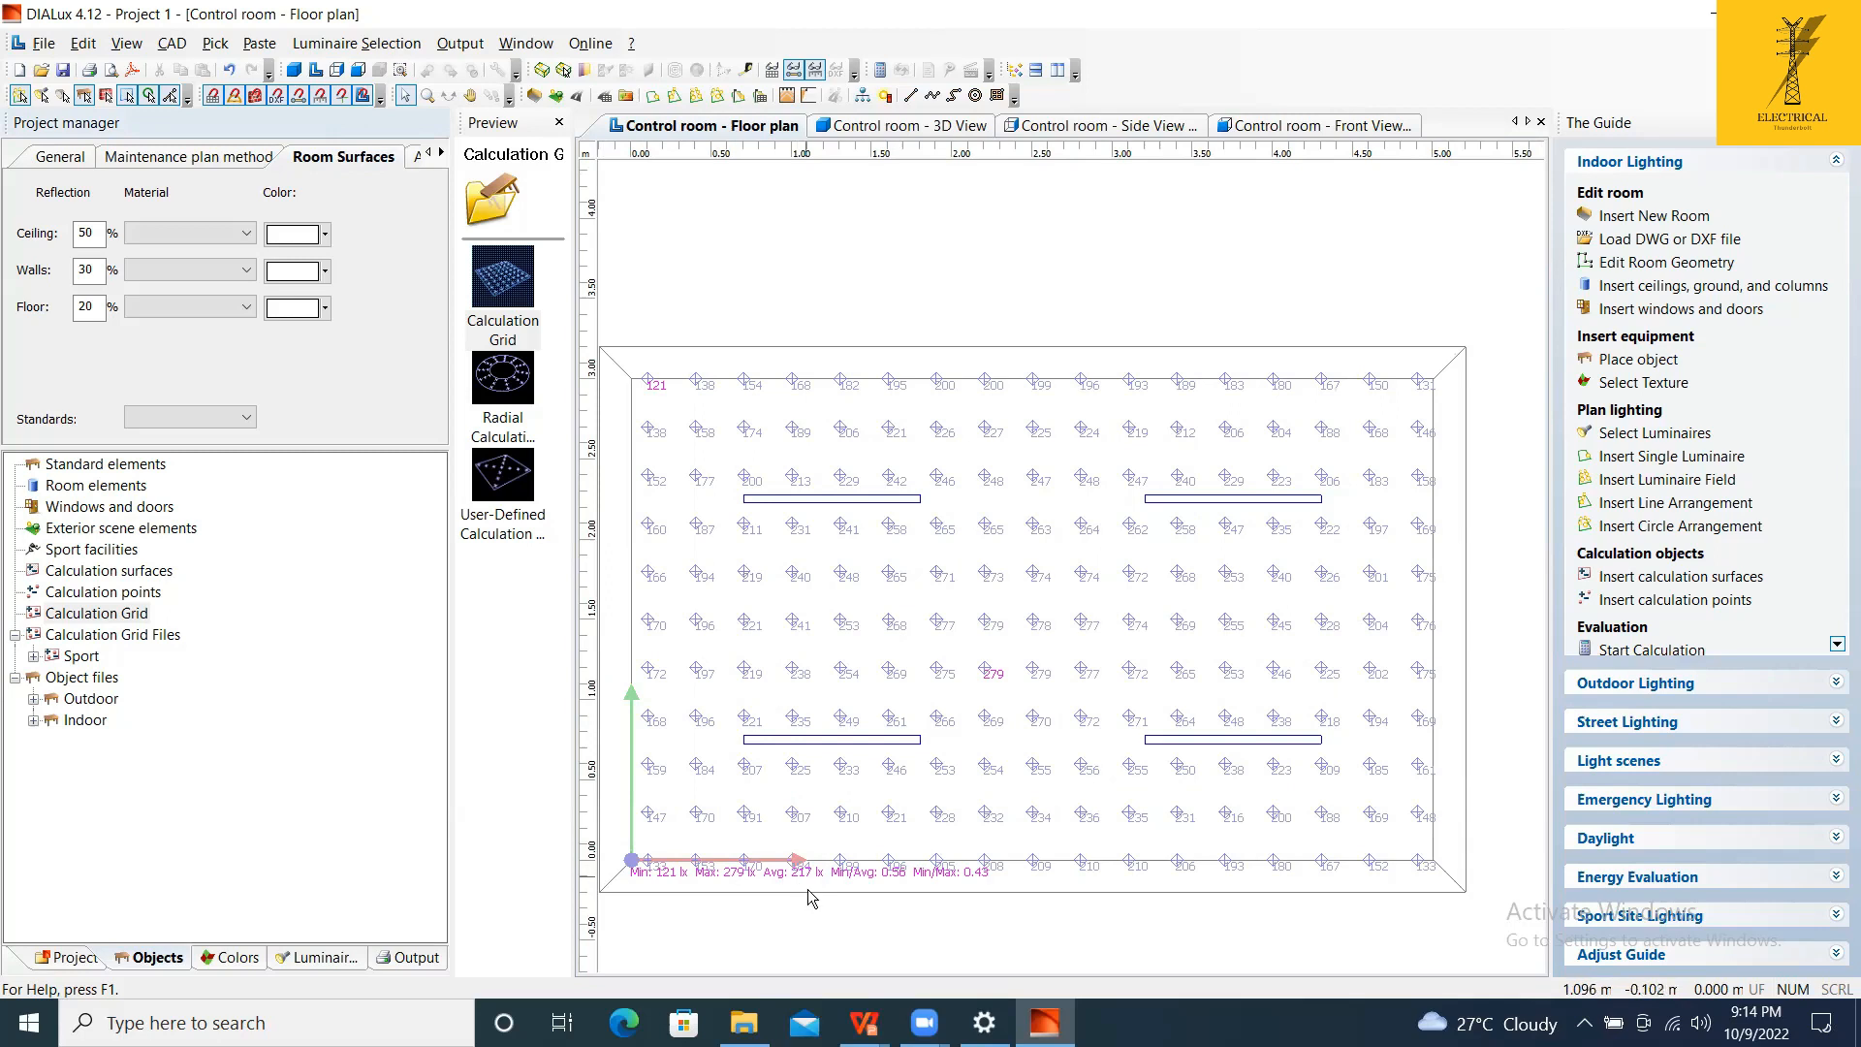
Switch to Illumination.pptx in WPS Office, highlight the rule on the minimum to average lux ratio, and return to DIALux.
mouse_move(864, 1023)
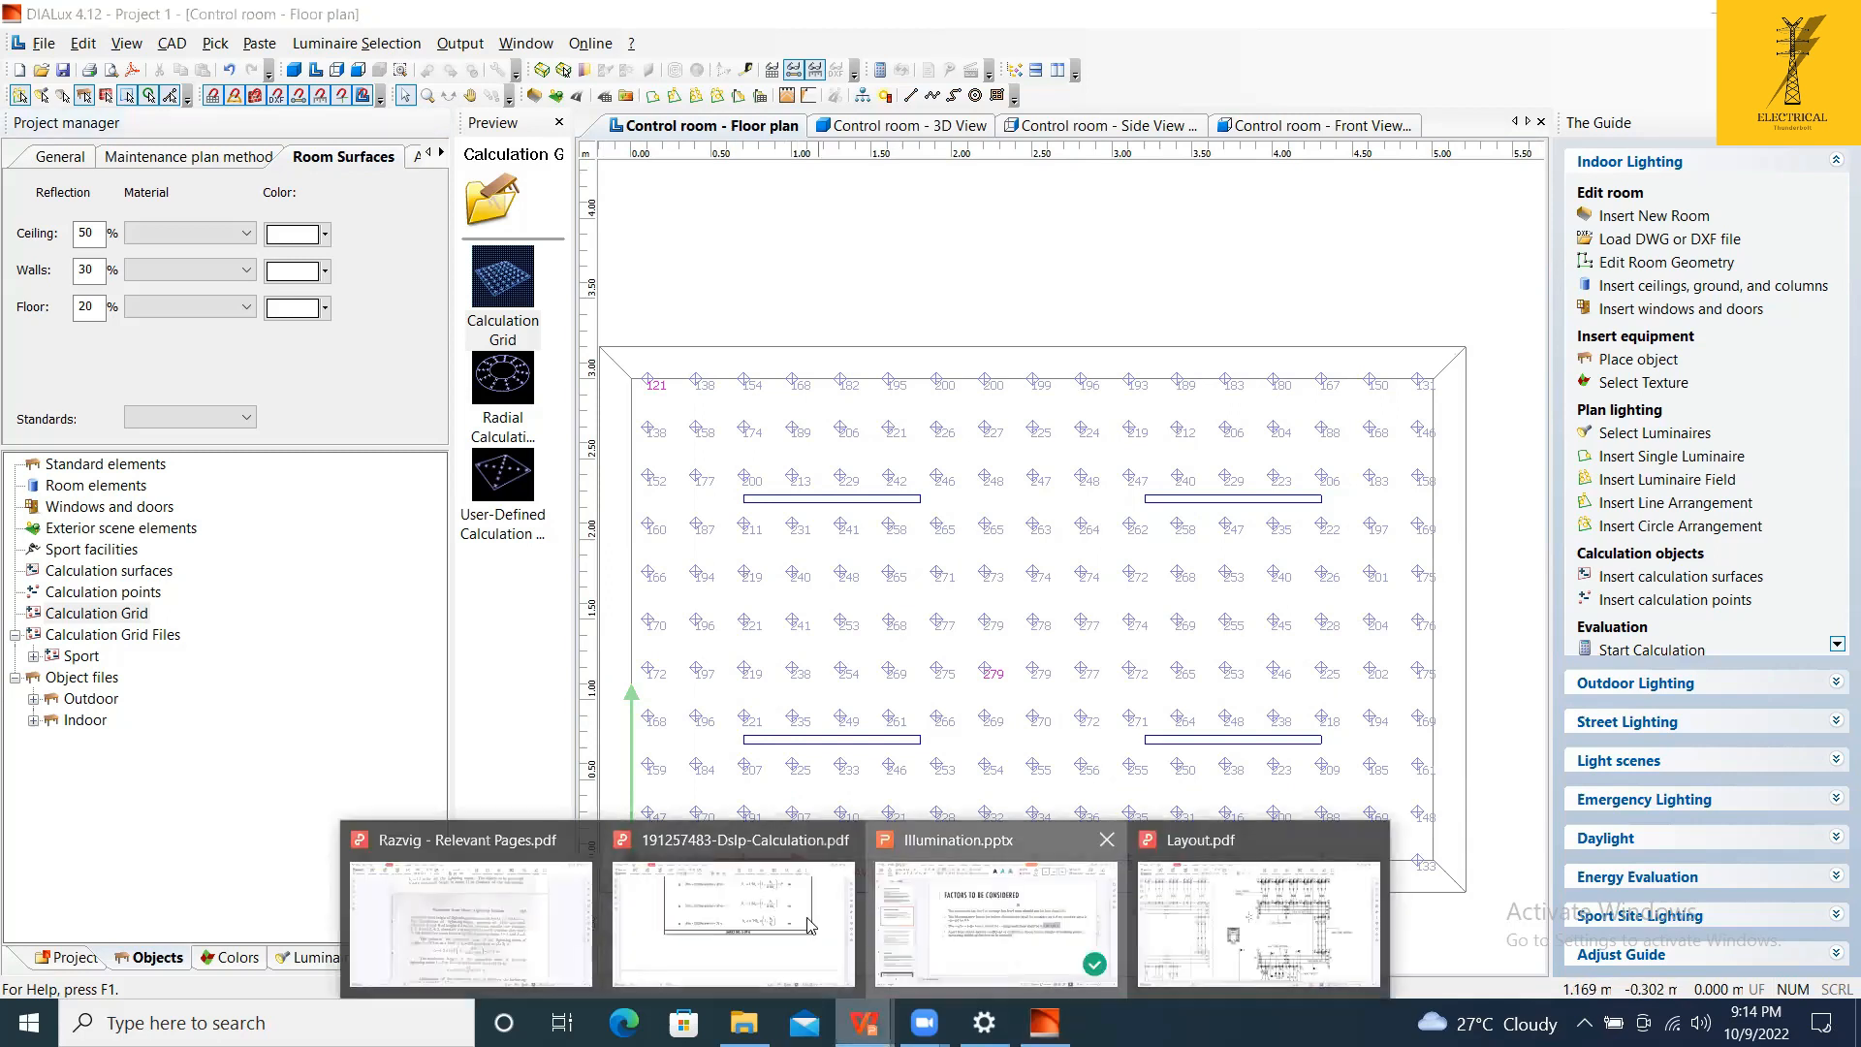
left_click(998, 921)
left_click(752, 412)
left_click_drag(773, 412, 1477, 403)
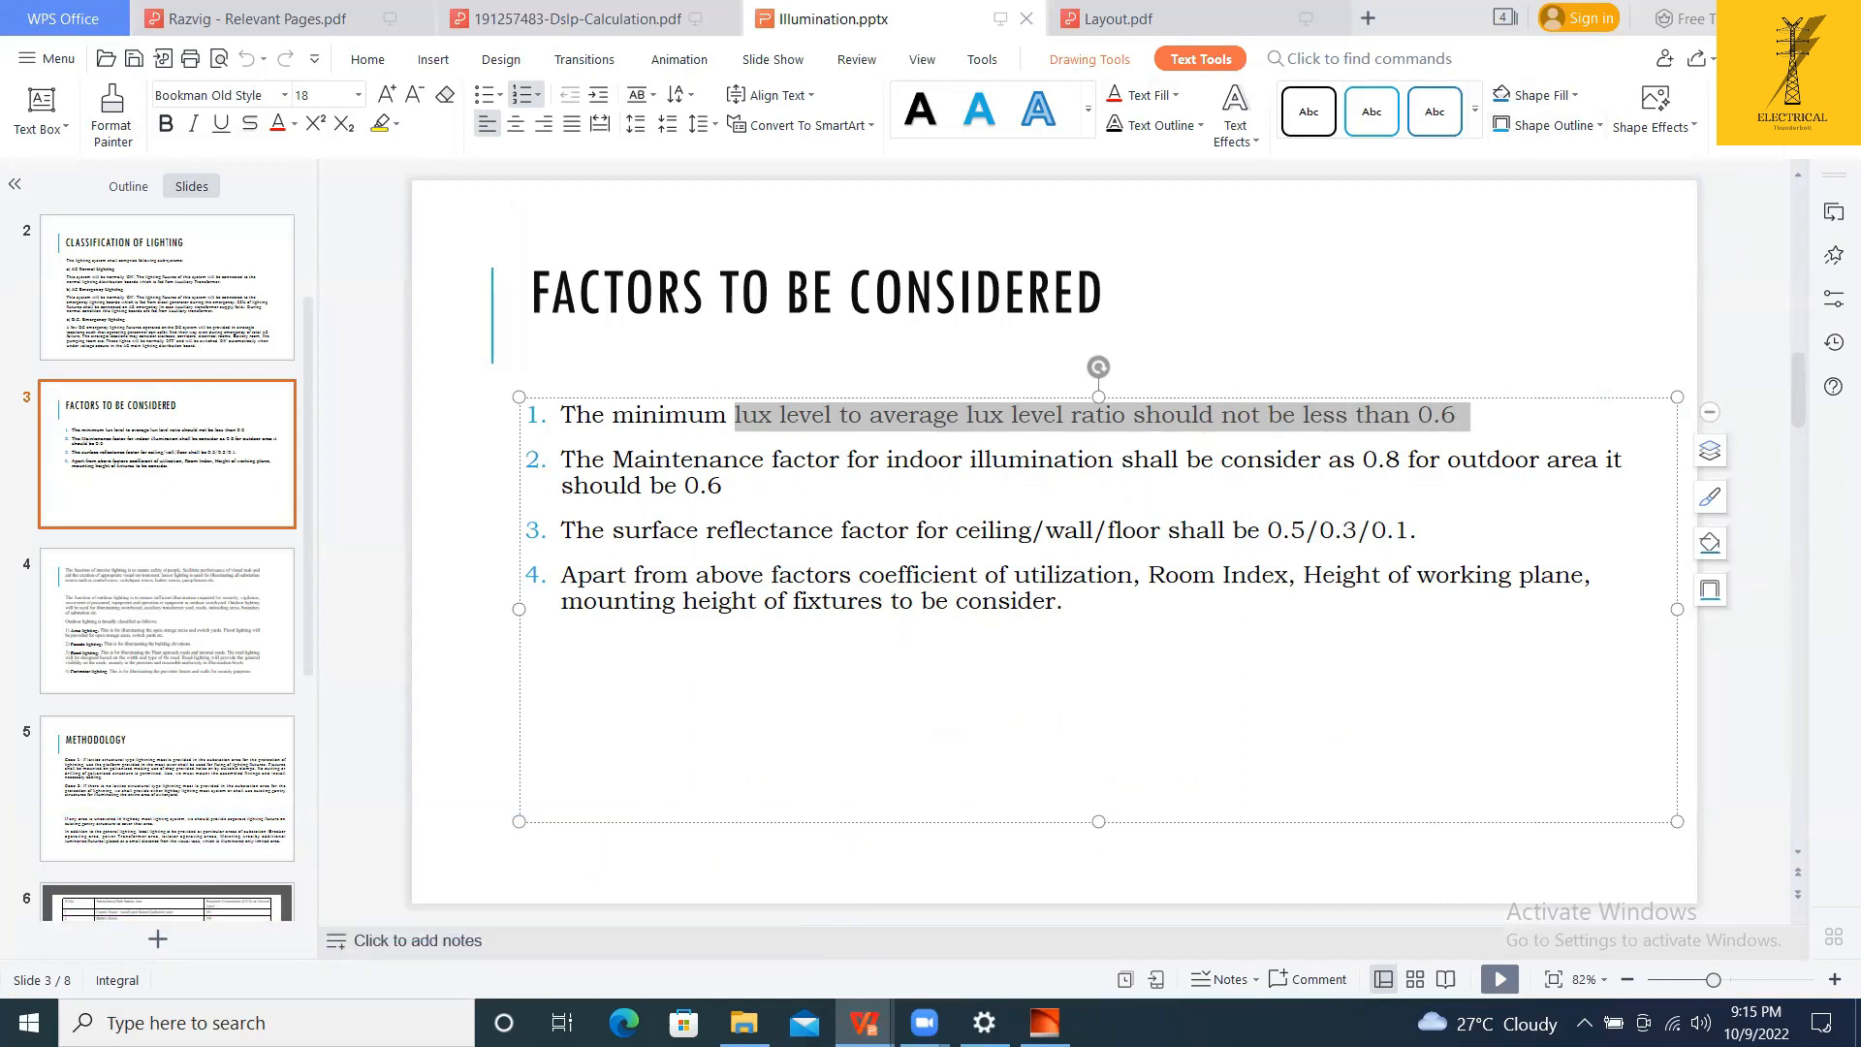
key("alt+Tab")
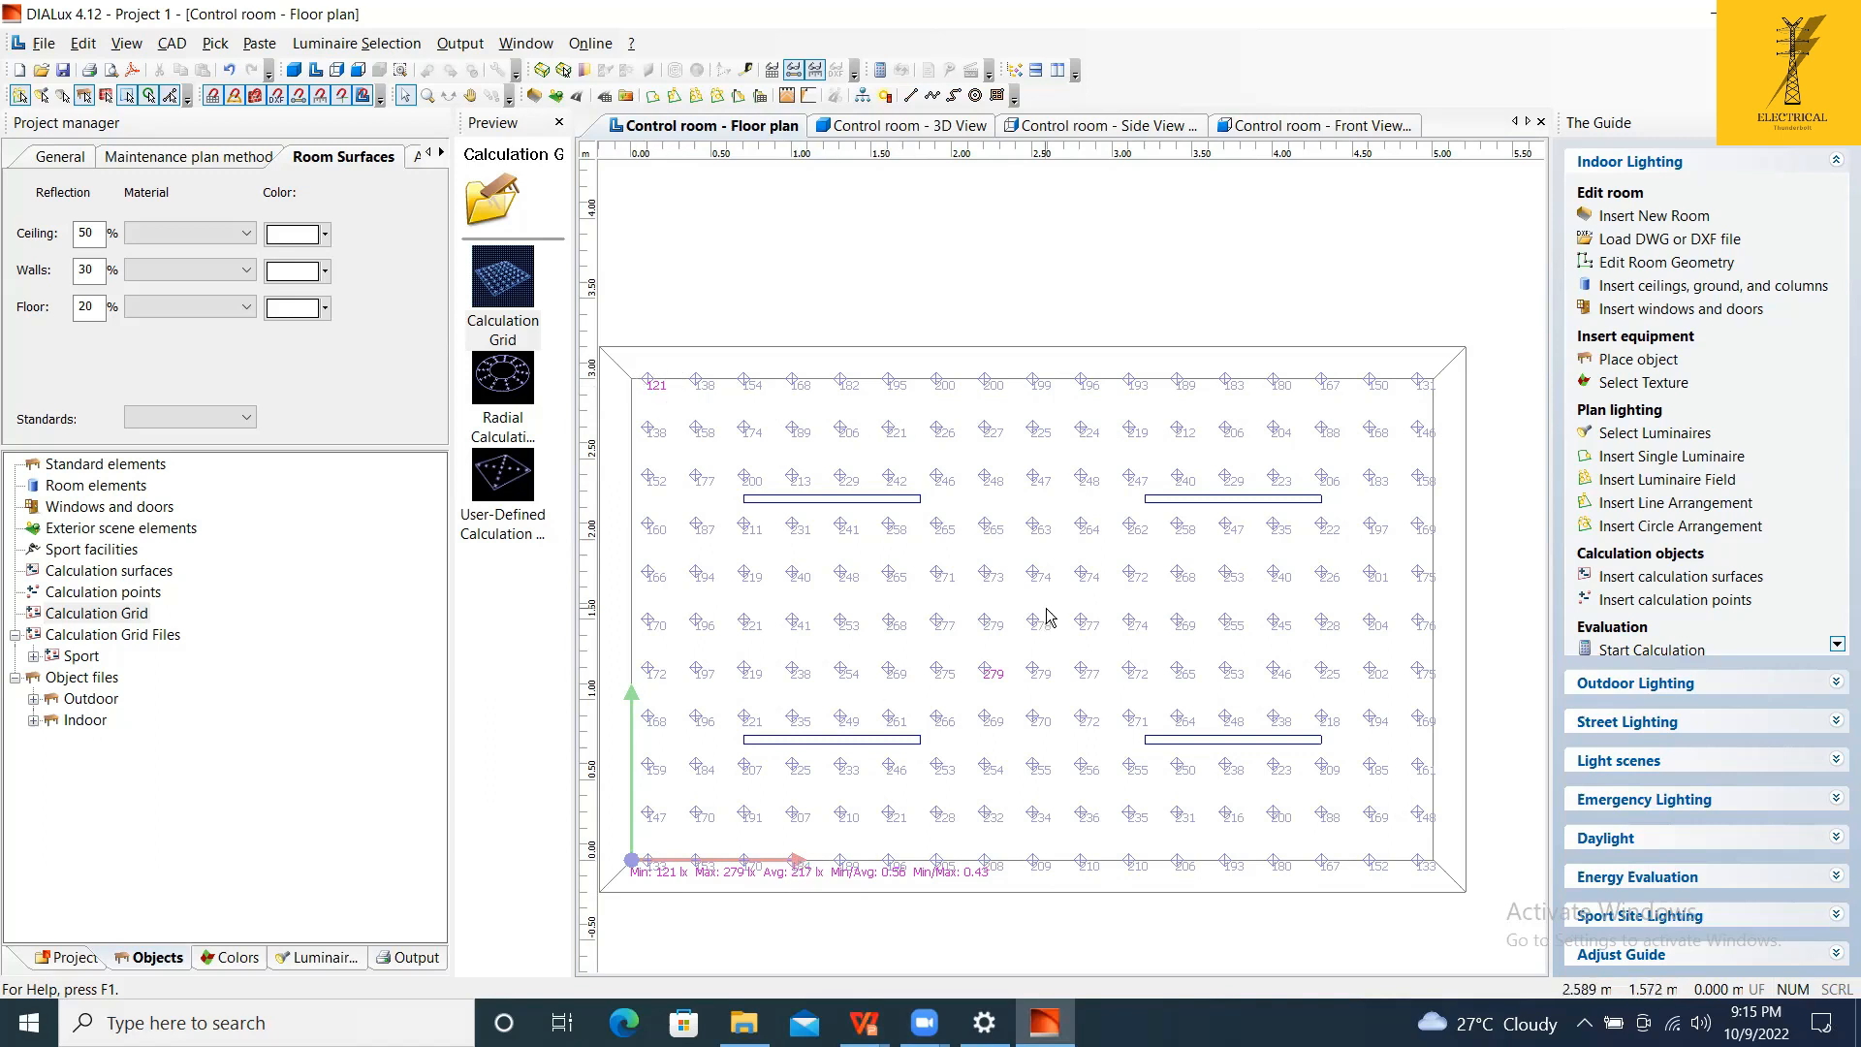
Insert an individual BAJAJ 13405 BICDP 40W LED luminaire at the room's centre, rotated parallel to the long walls, and check the recalculated grid values.
right_click(1038, 235)
mouse_move(1132, 249)
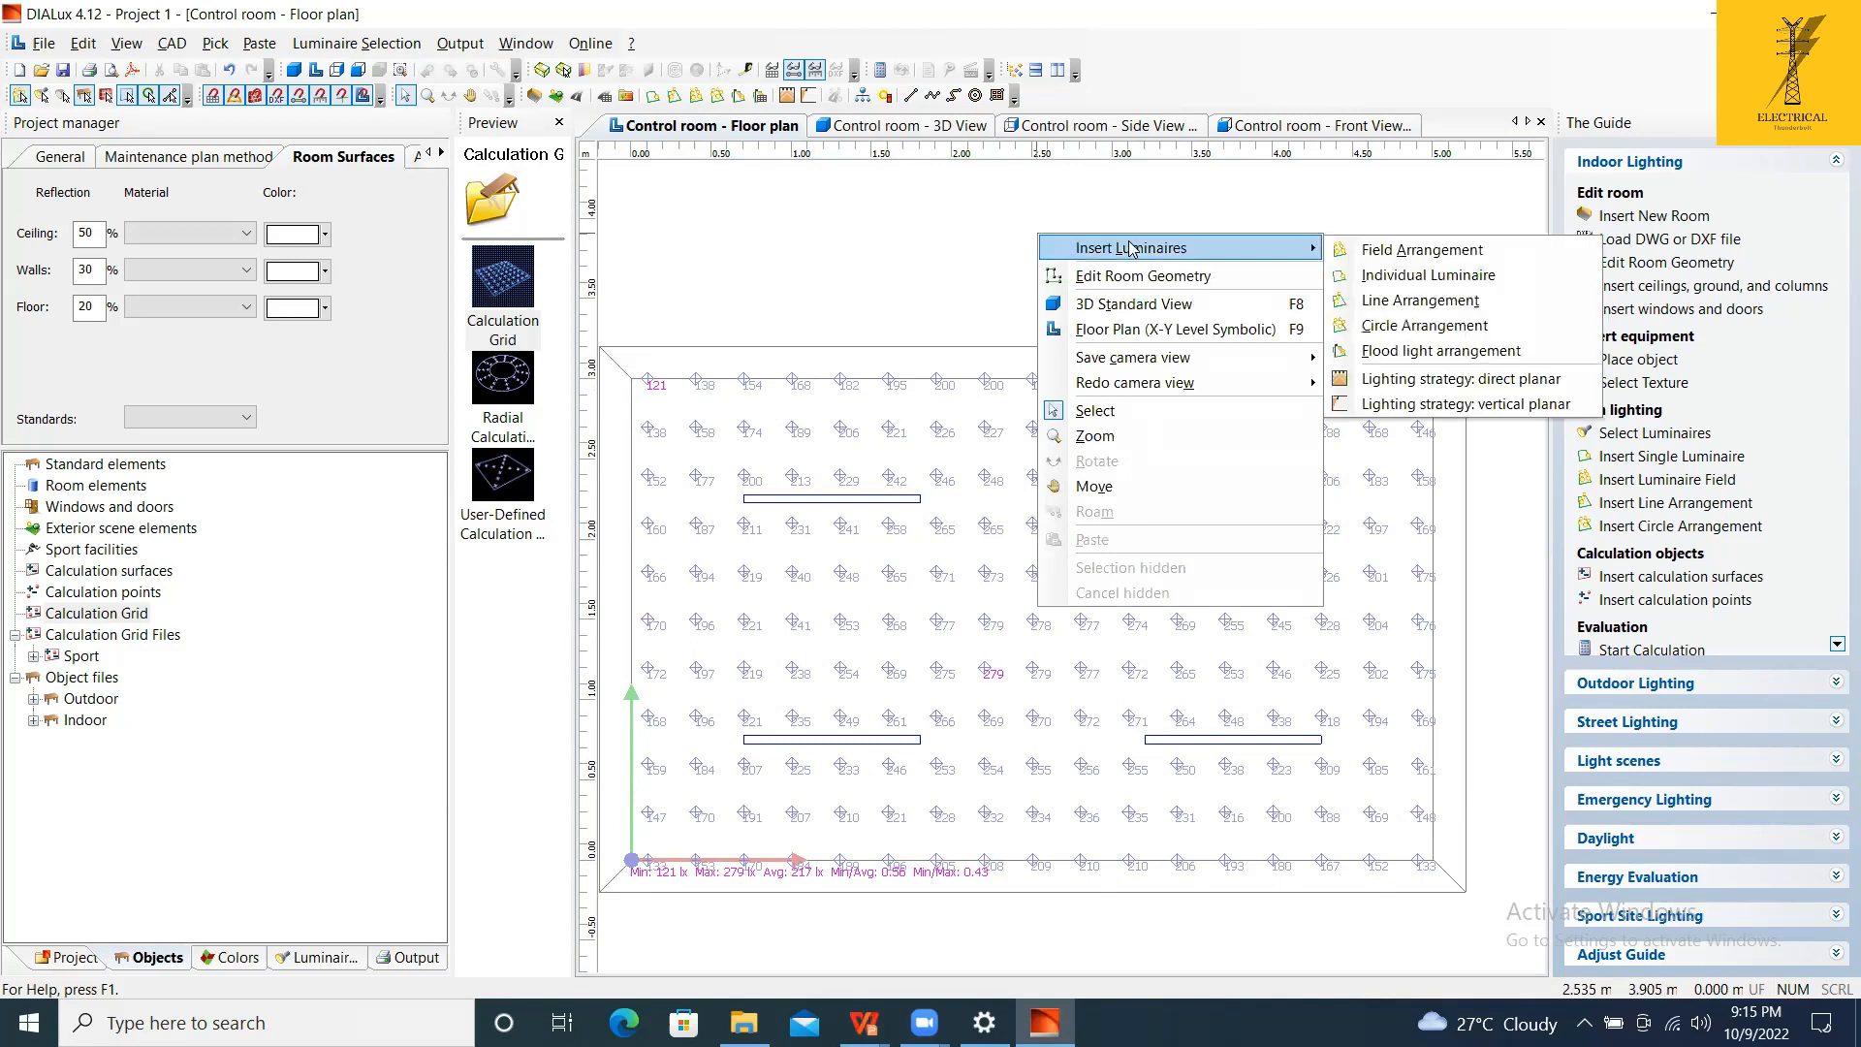
left_click(1415, 279)
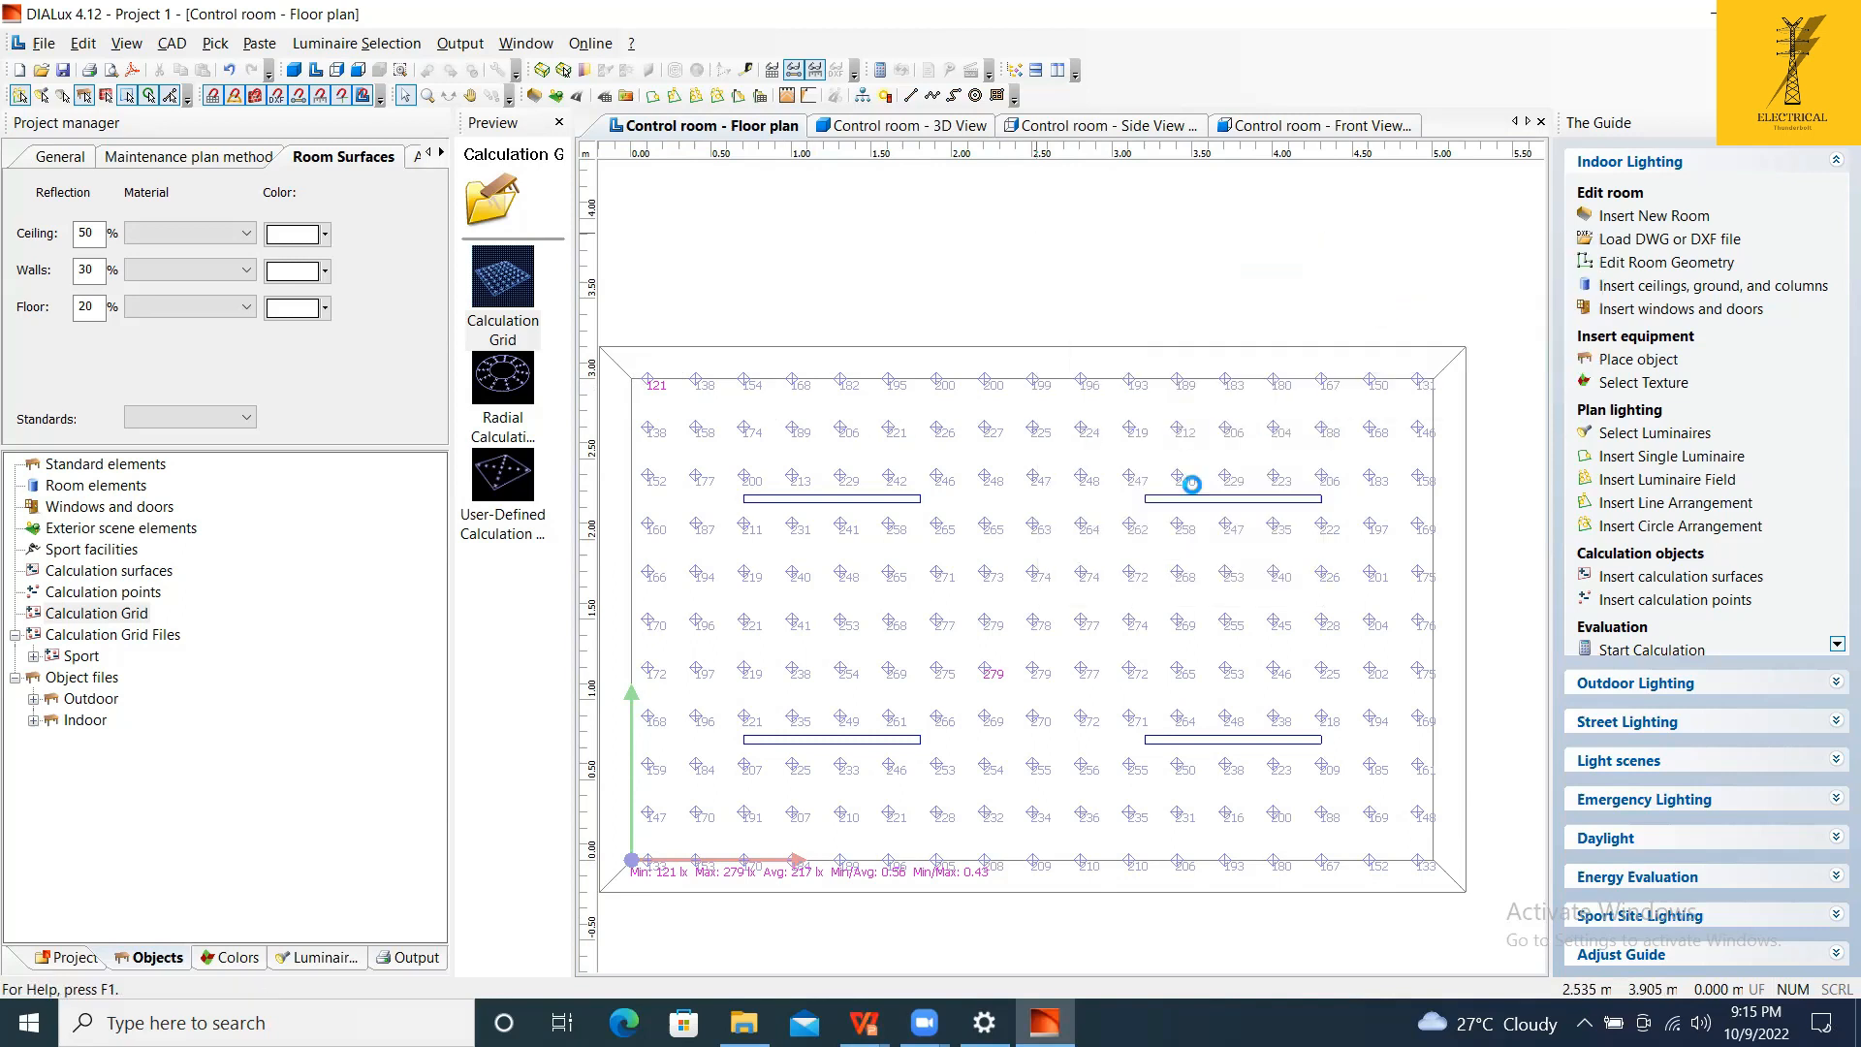
left_click(1035, 614)
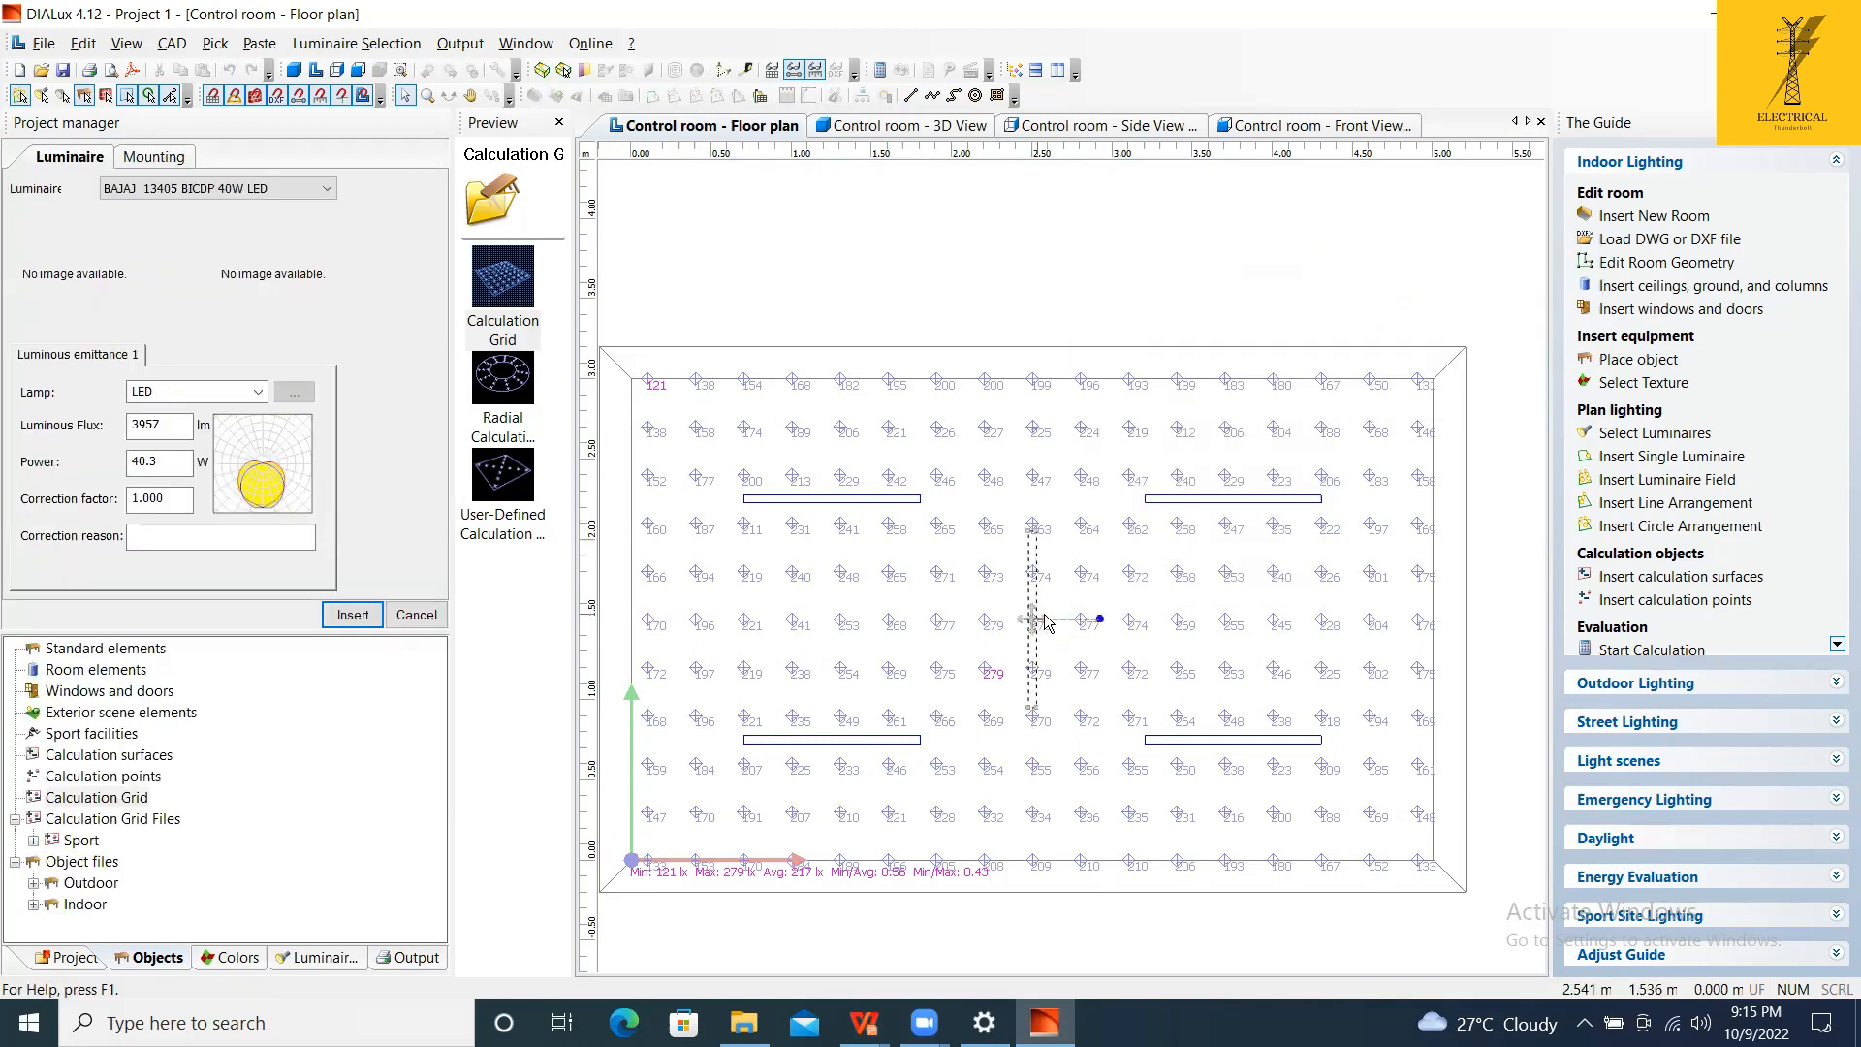
left_click_drag(1096, 615, 1035, 550)
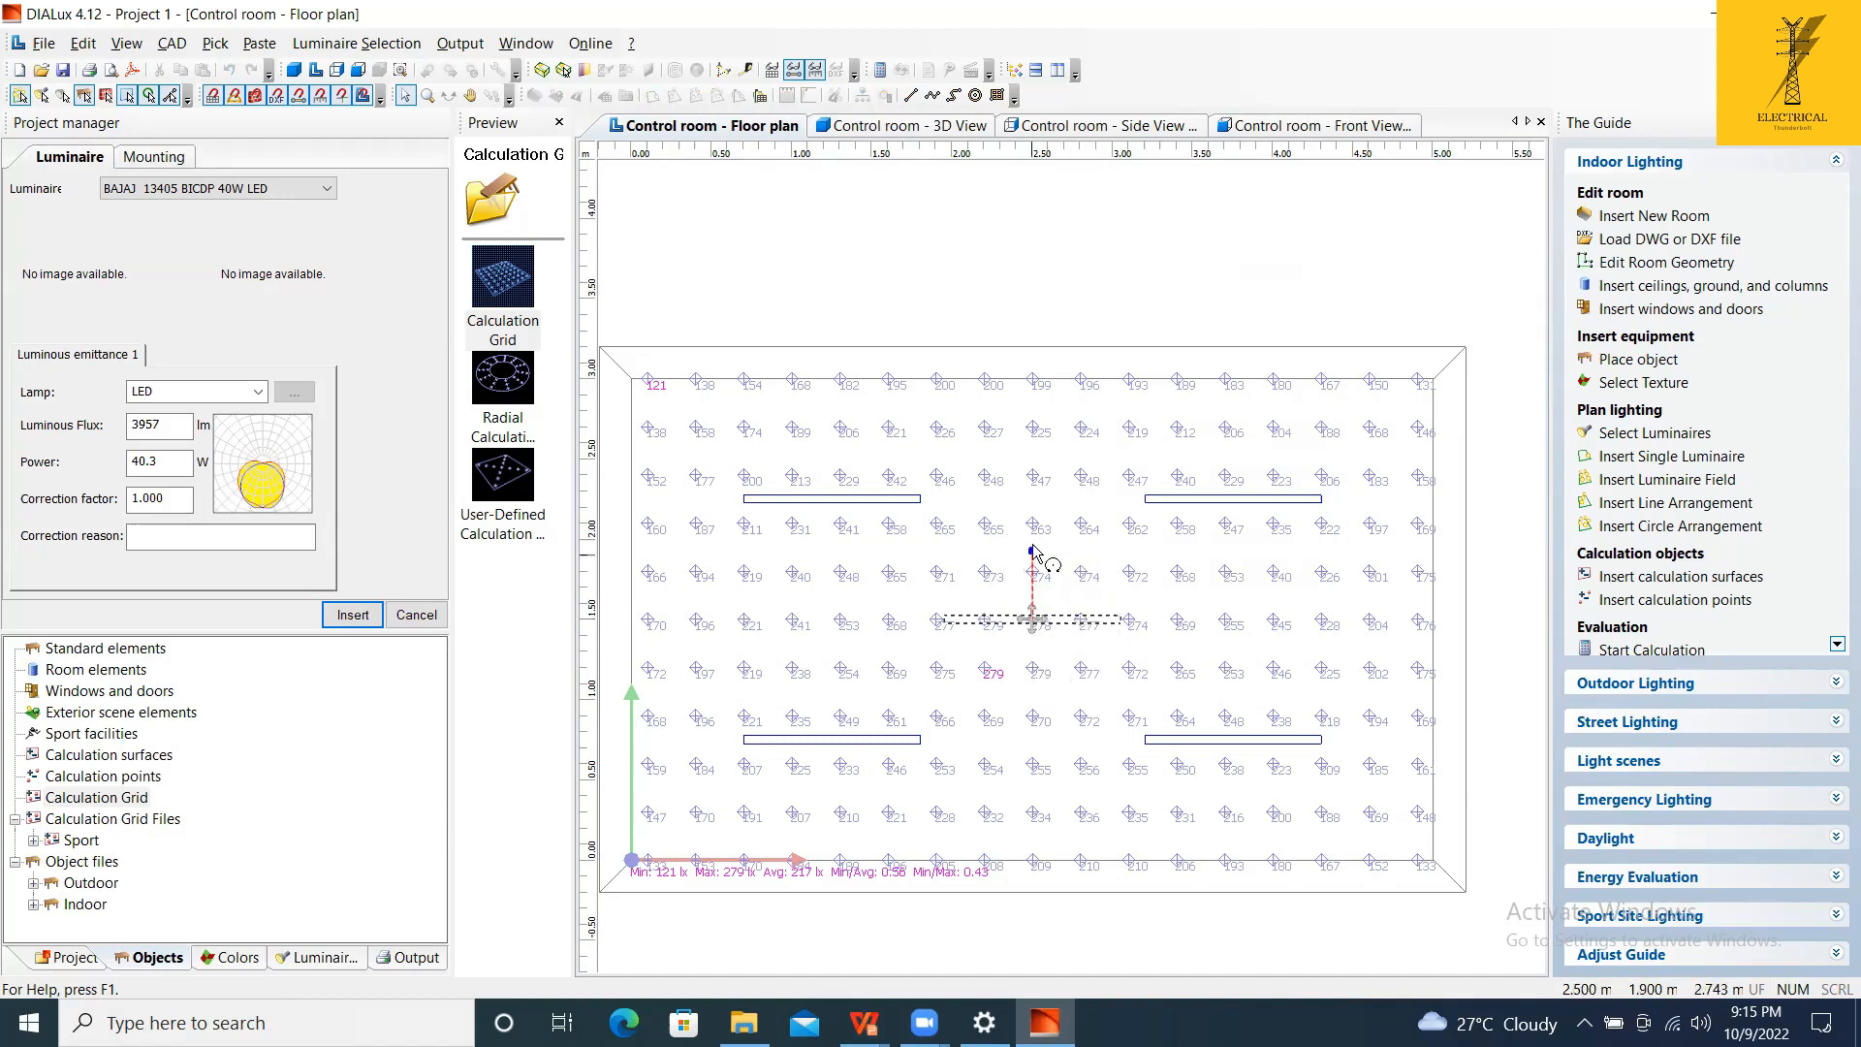
left_click(353, 615)
scroll(987, 617, "up", 2)
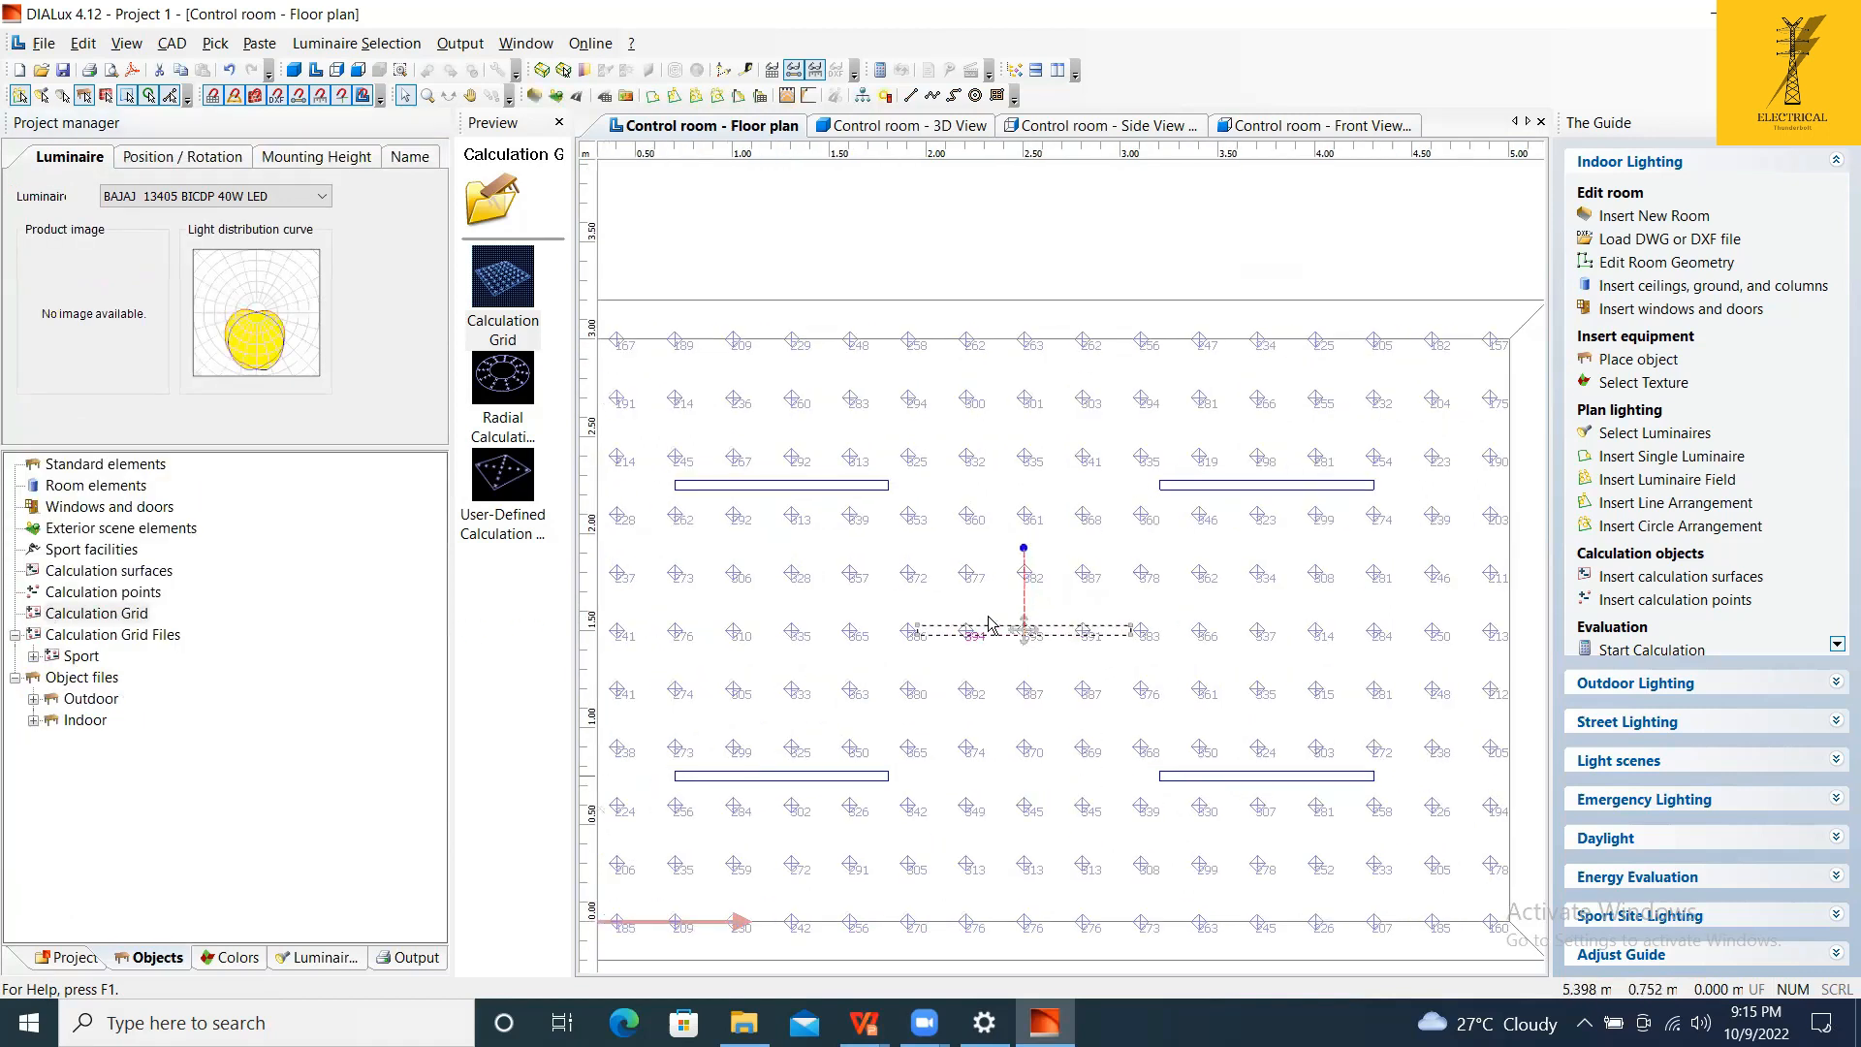
scroll(1128, 558, "down", 3)
scroll(1011, 628, "up", 2)
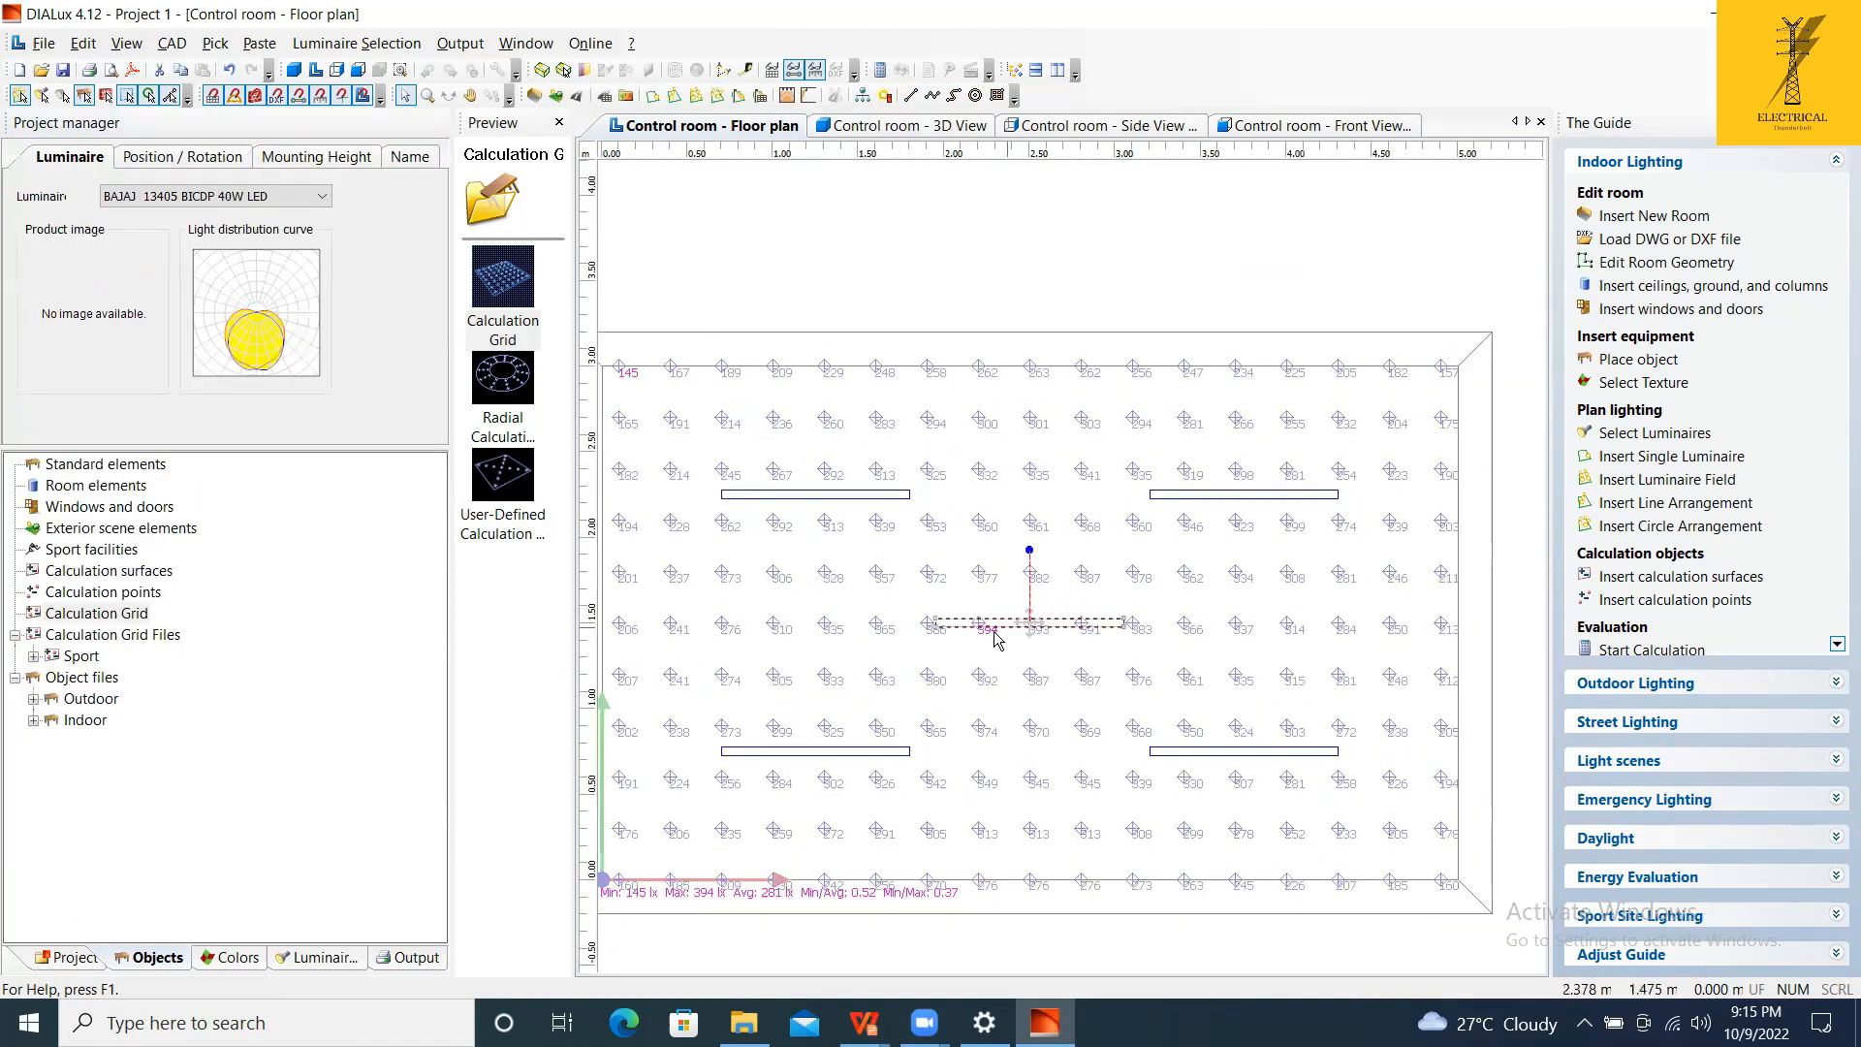
scroll(974, 647, "up", 1)
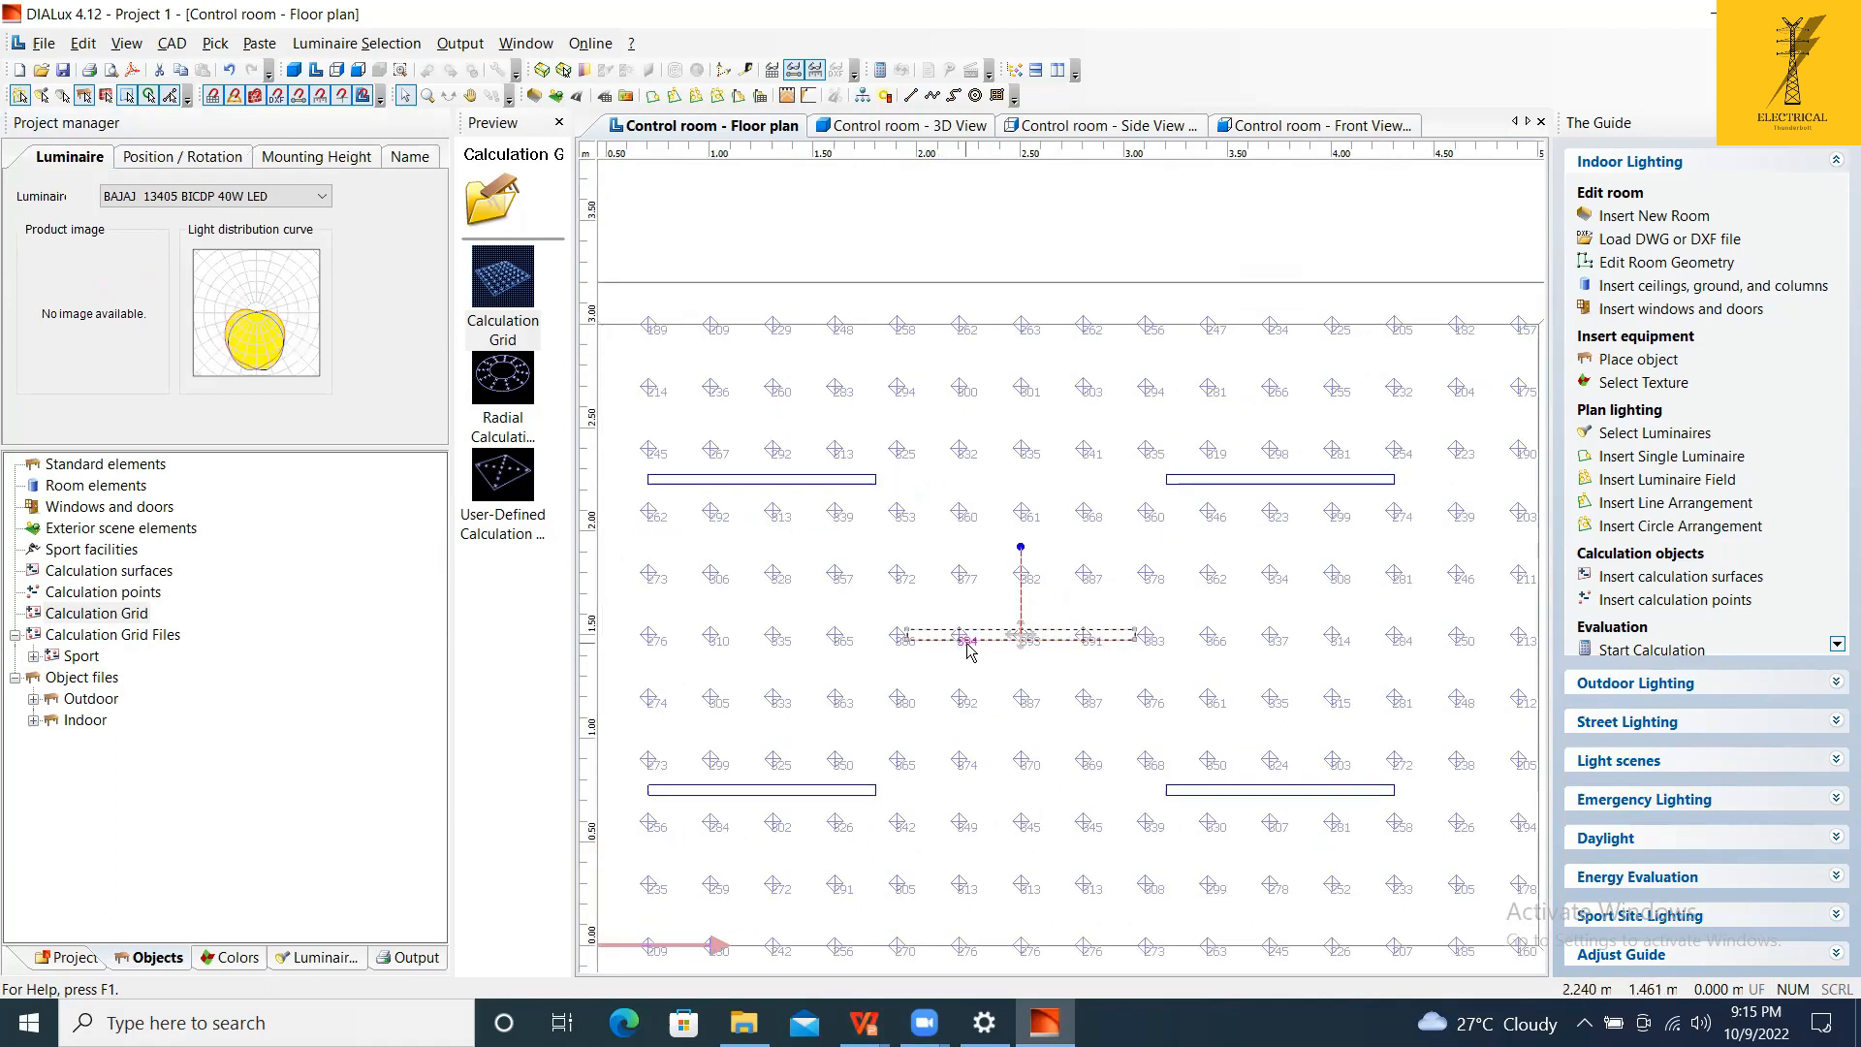
scroll(967, 650, "down", 1)
scroll(787, 909, "down", 1)
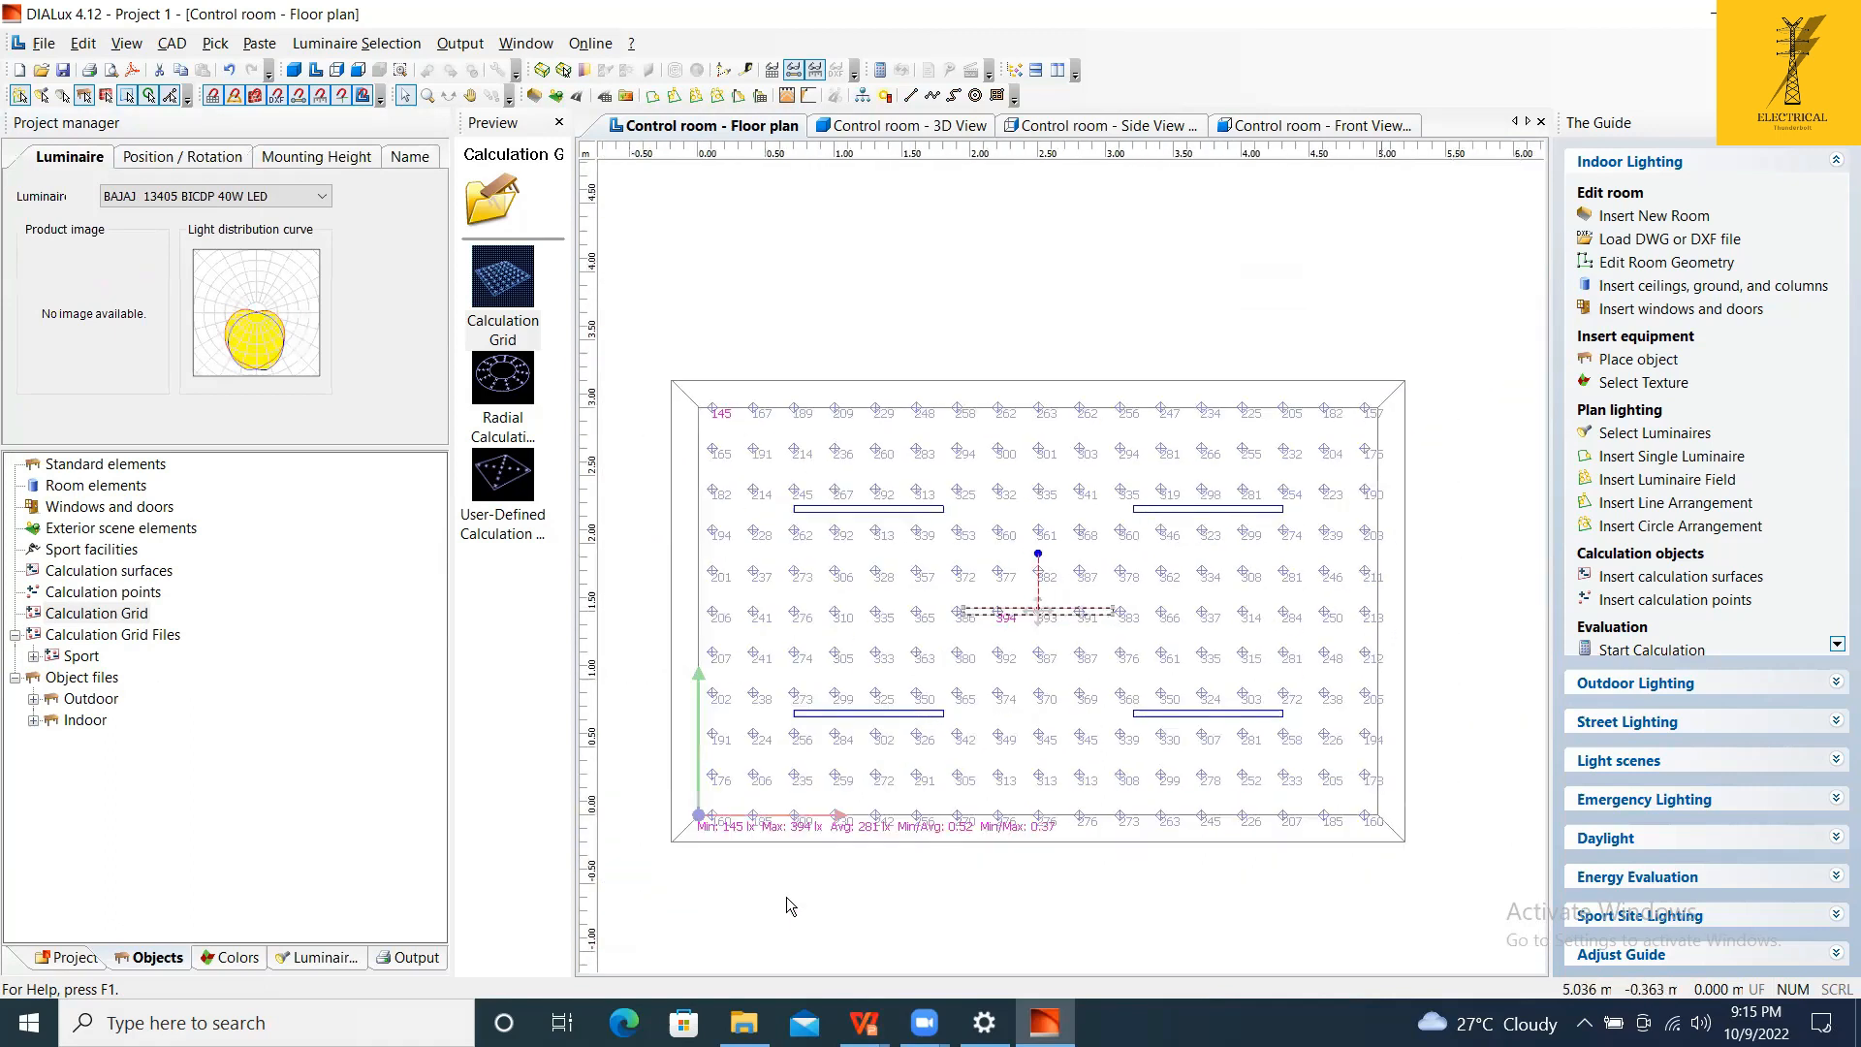
Split the four-luminaire field arrangement into individual luminaires and shift them together slightly towards the lower wall.
left_click(873, 512)
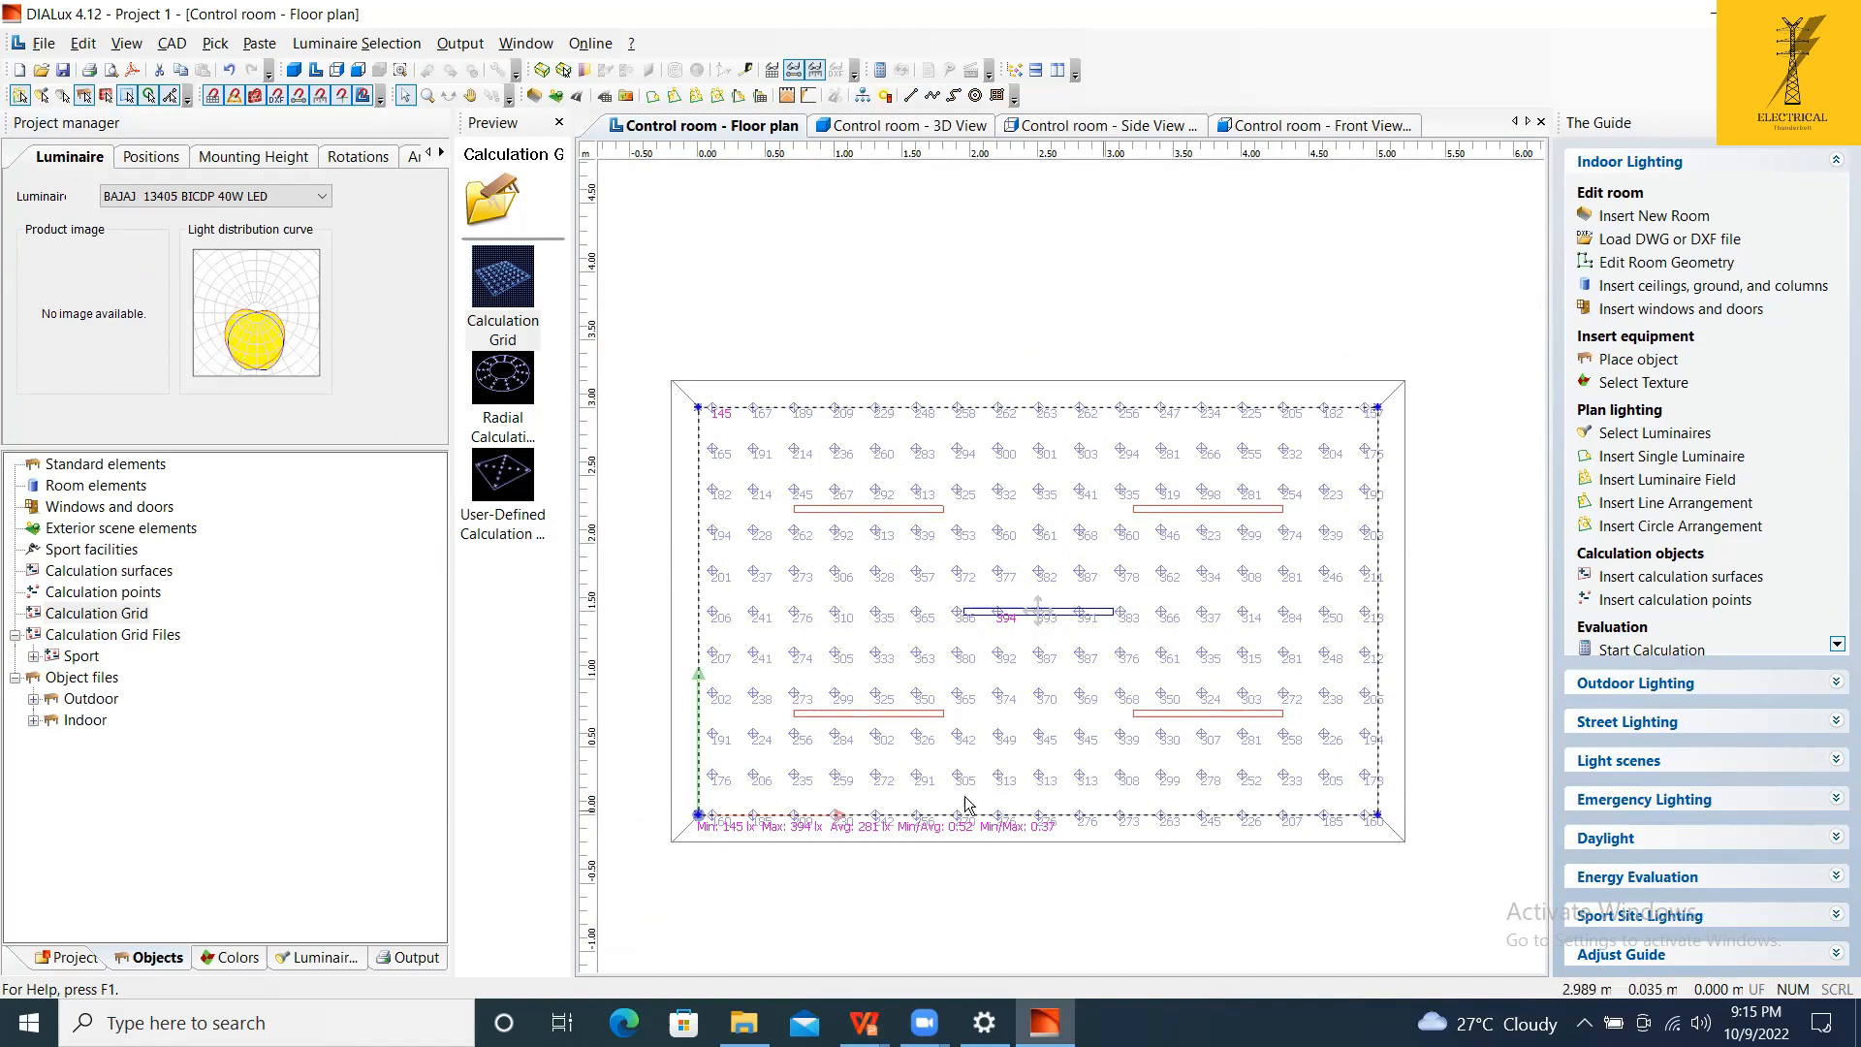
right_click(882, 512)
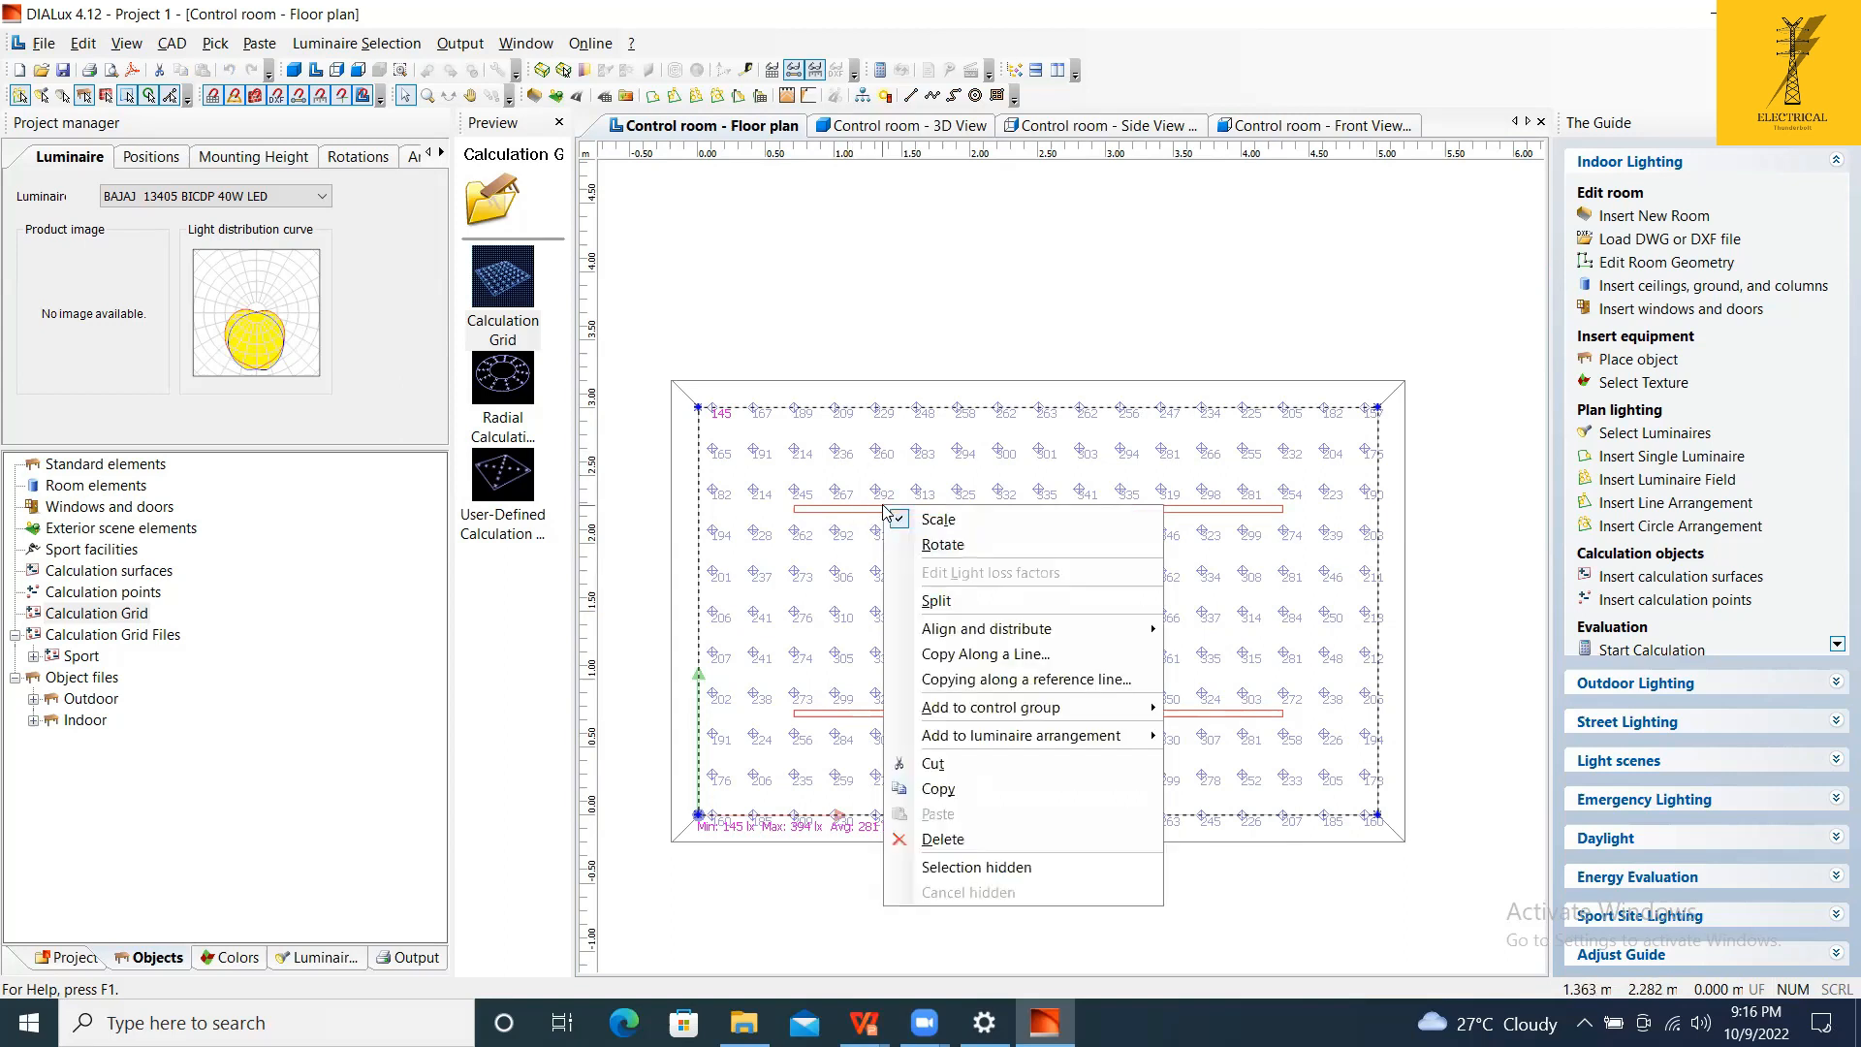
left_click(903, 540)
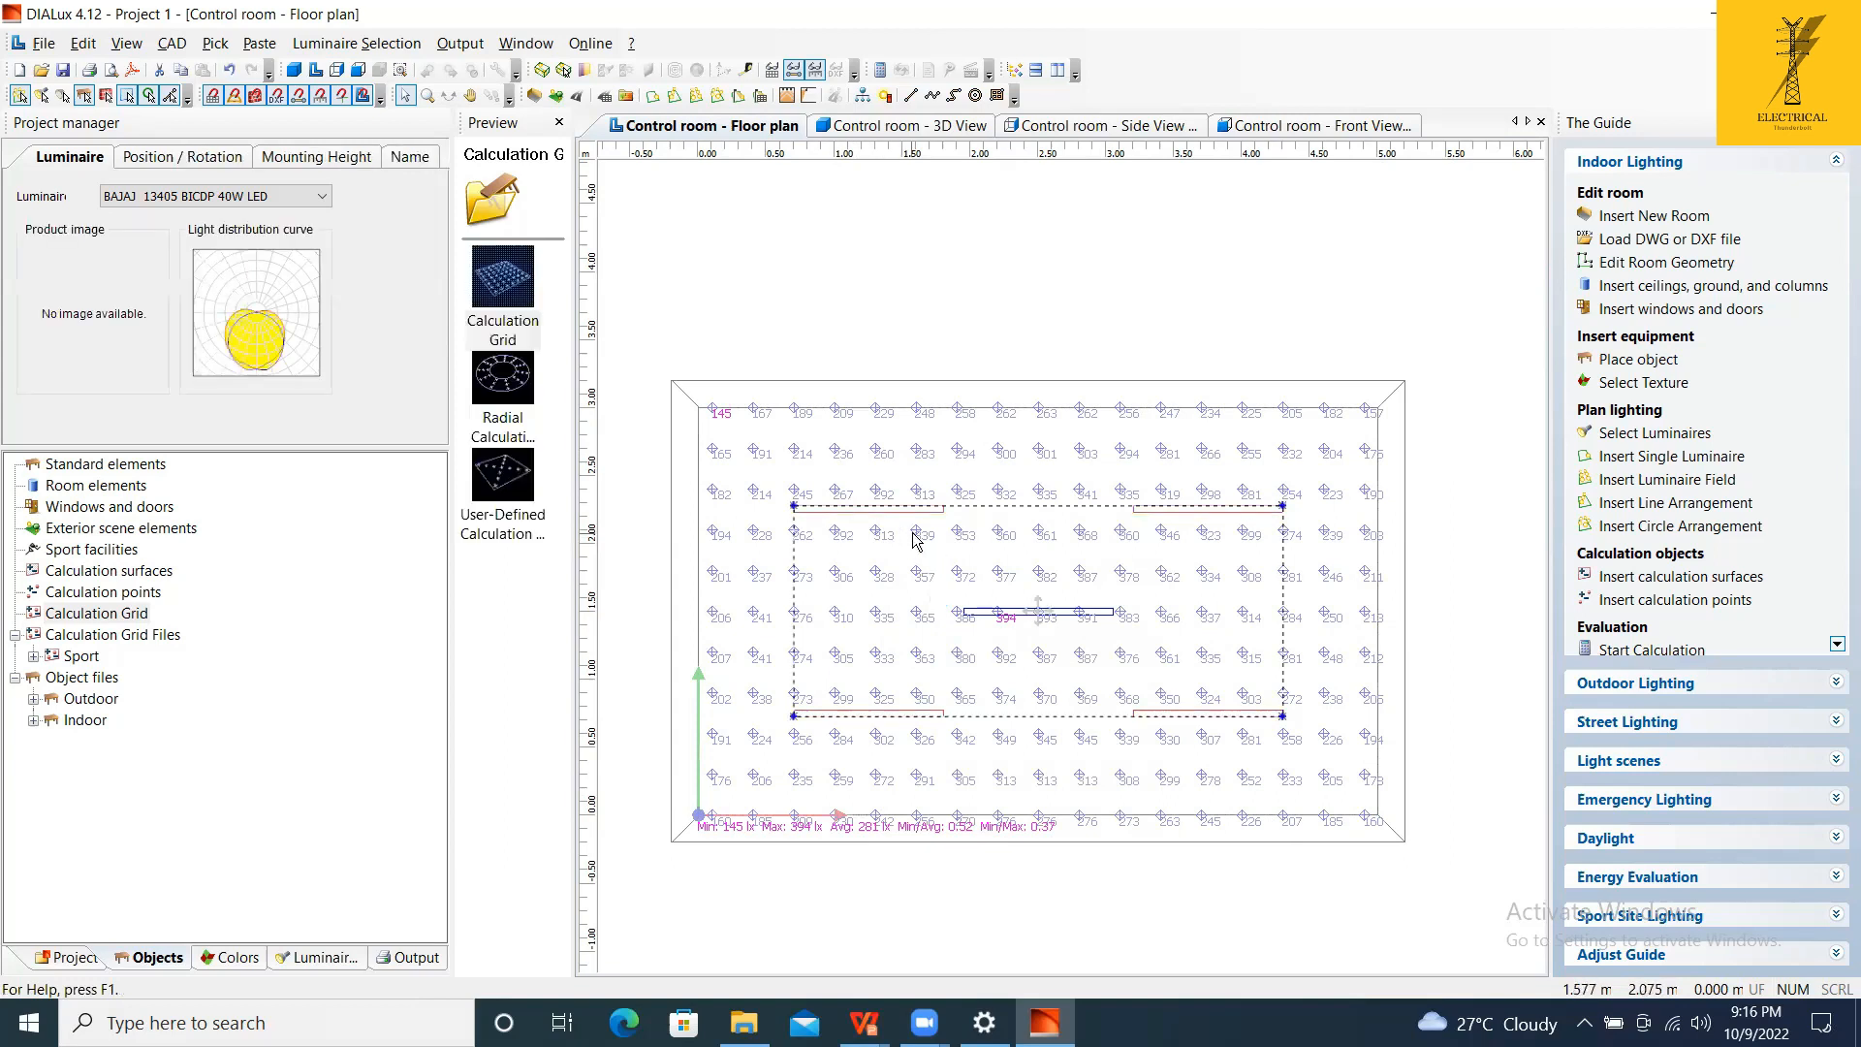
left_click_drag(916, 511, 917, 517)
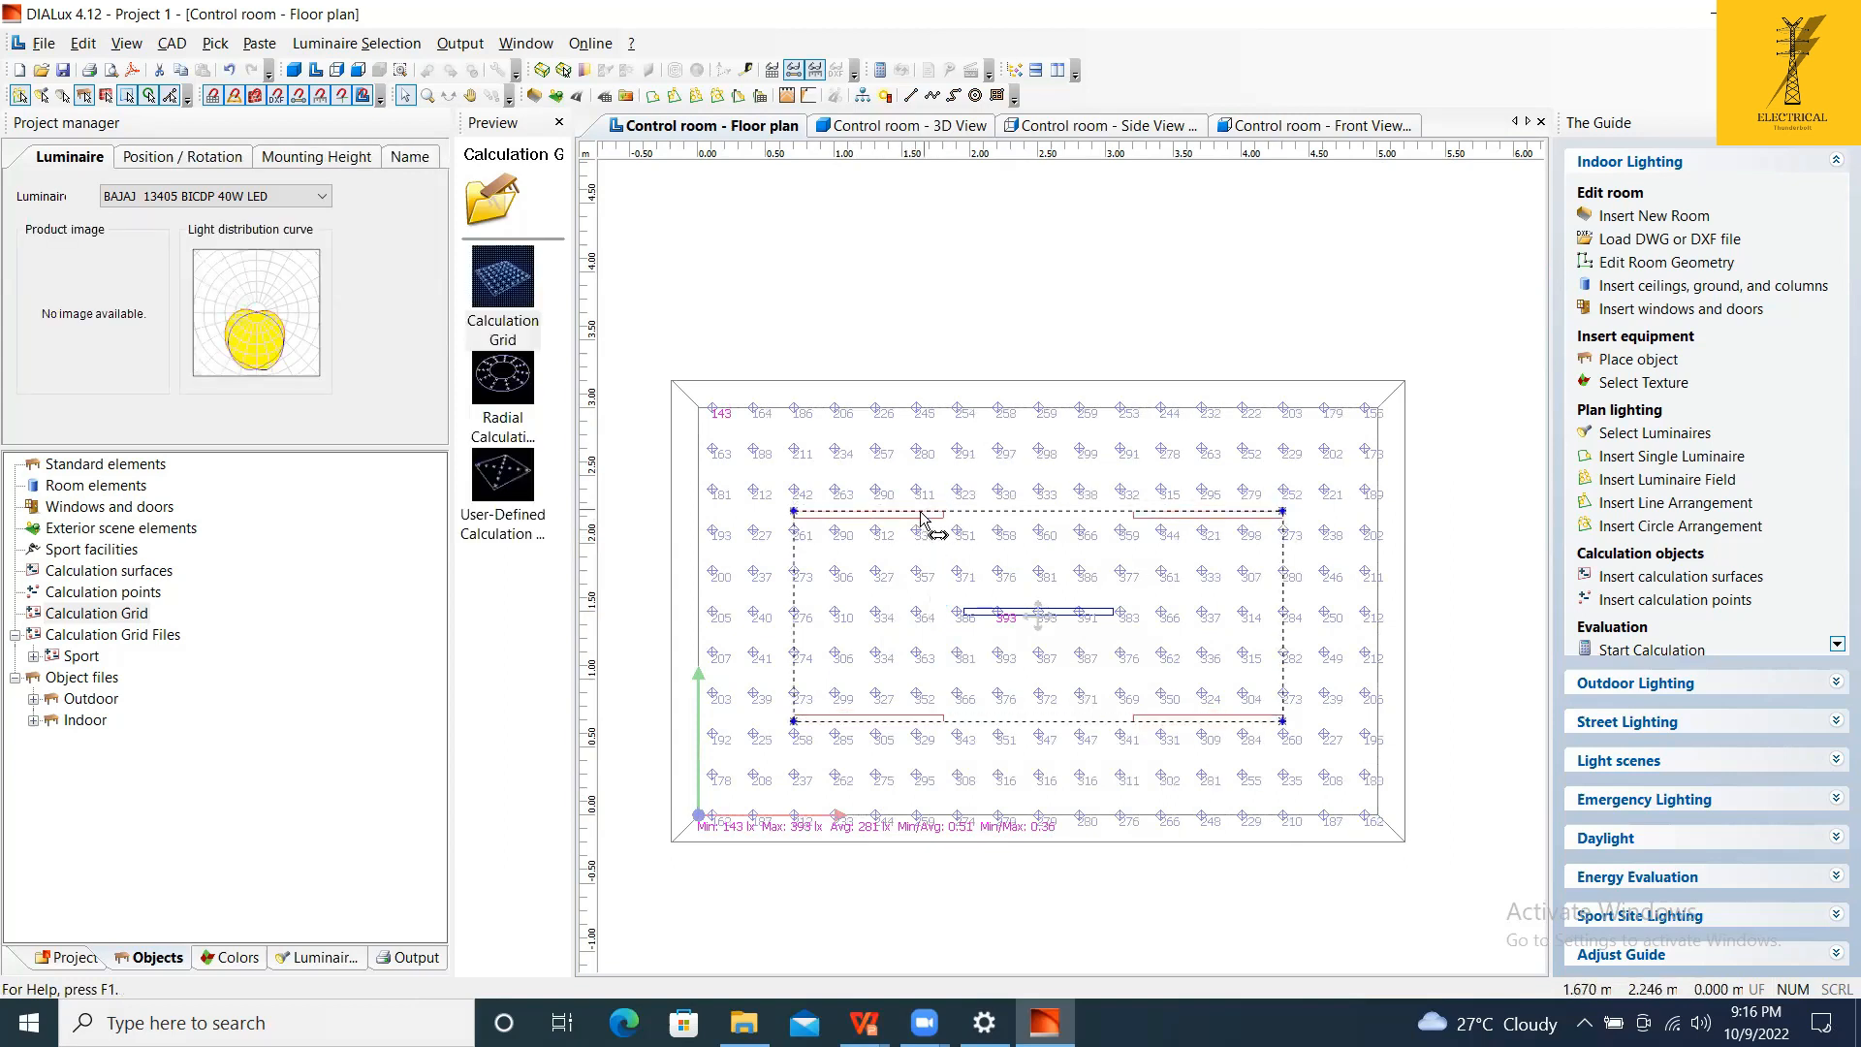
right_click(918, 512)
left_click(861, 381)
Move the four outer luminaires outwards towards the room's corners and the centre luminaire left to about X 1.4 m, Y 1.6 m.
left_click(923, 519)
left_click_drag(876, 516, 834, 472)
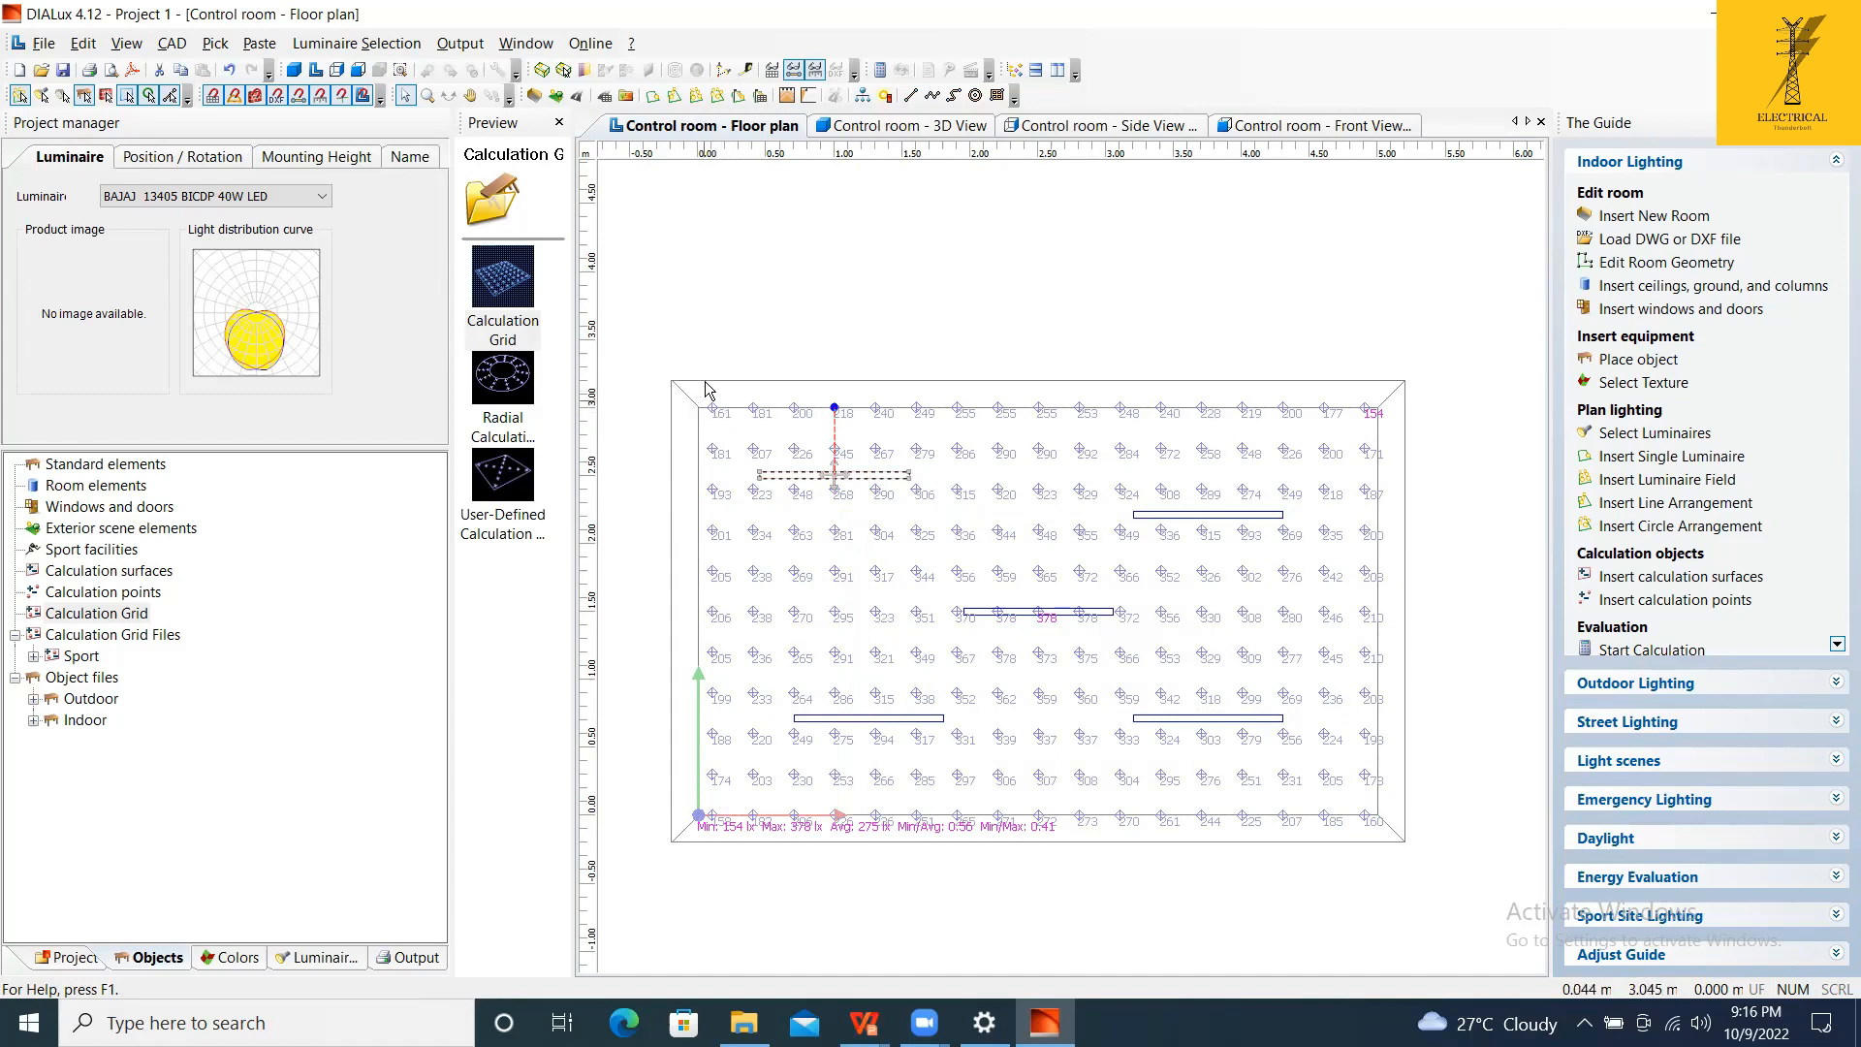
left_click_drag(1213, 511, 1267, 474)
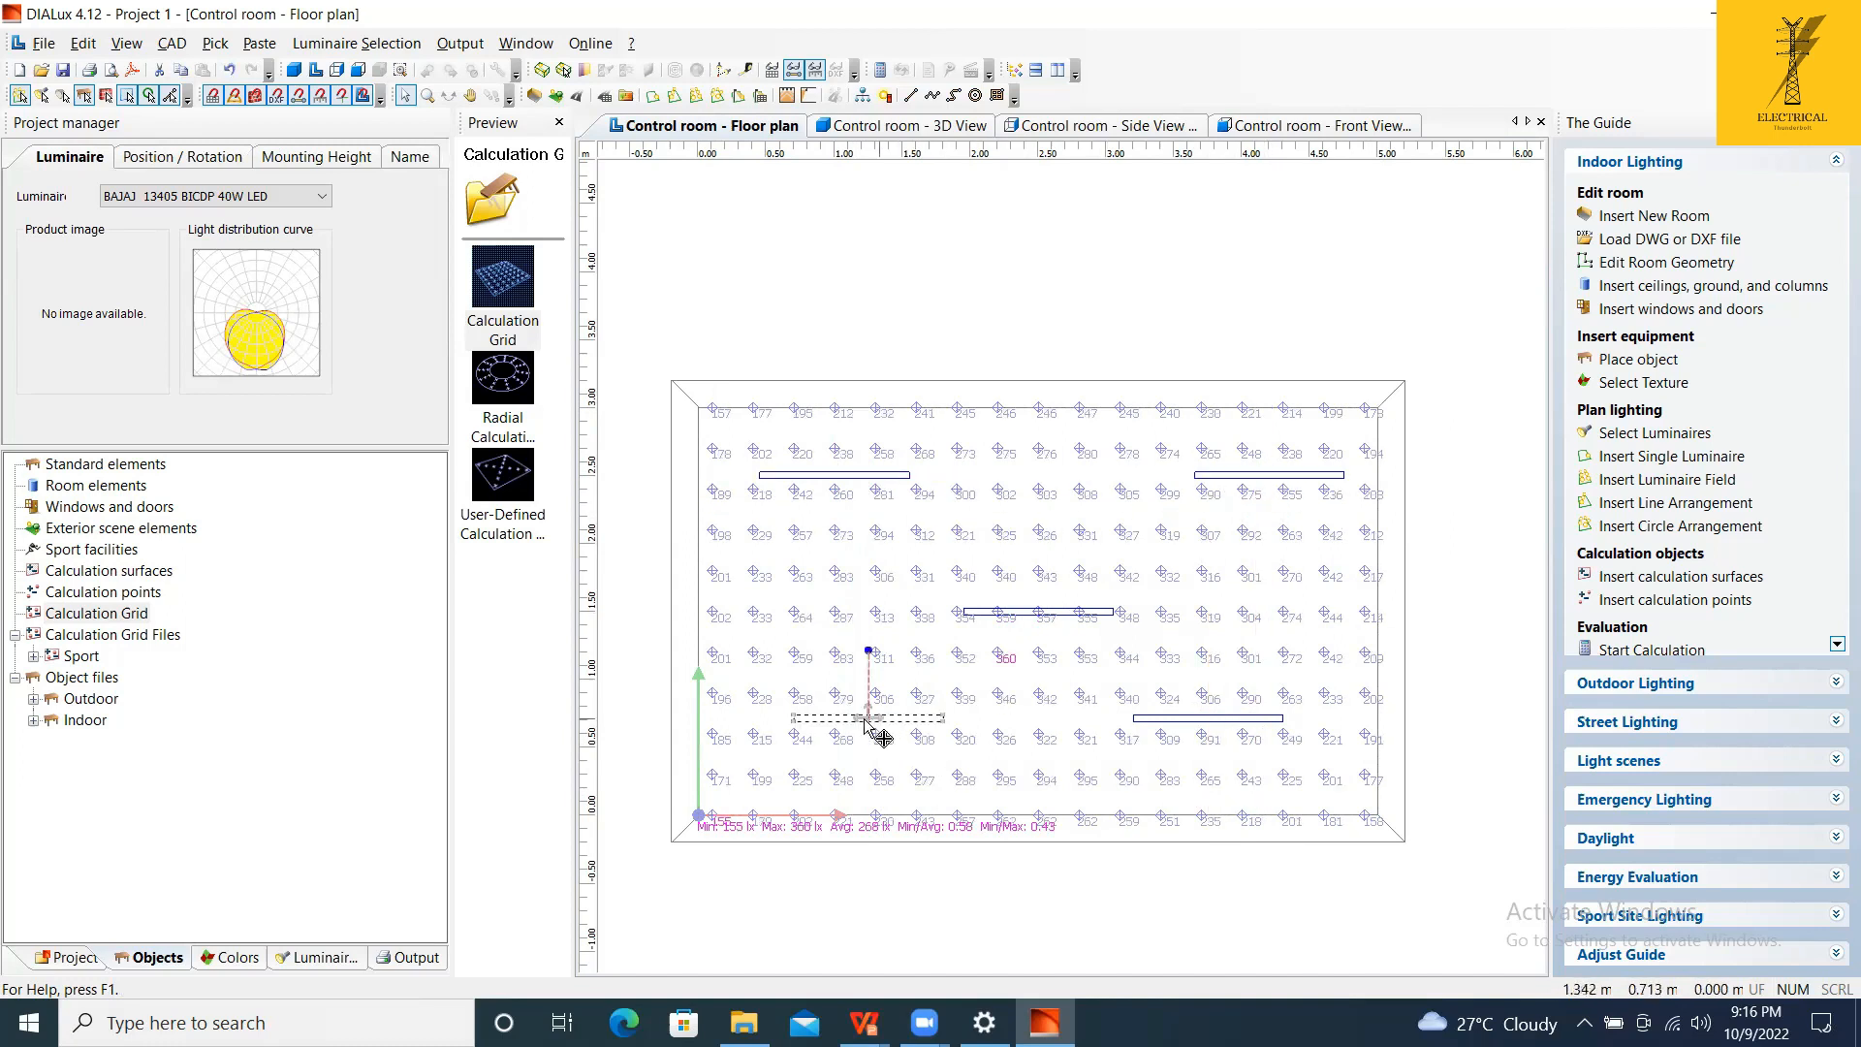
left_click_drag(884, 721, 831, 764)
left_click_drag(1224, 722, 1264, 762)
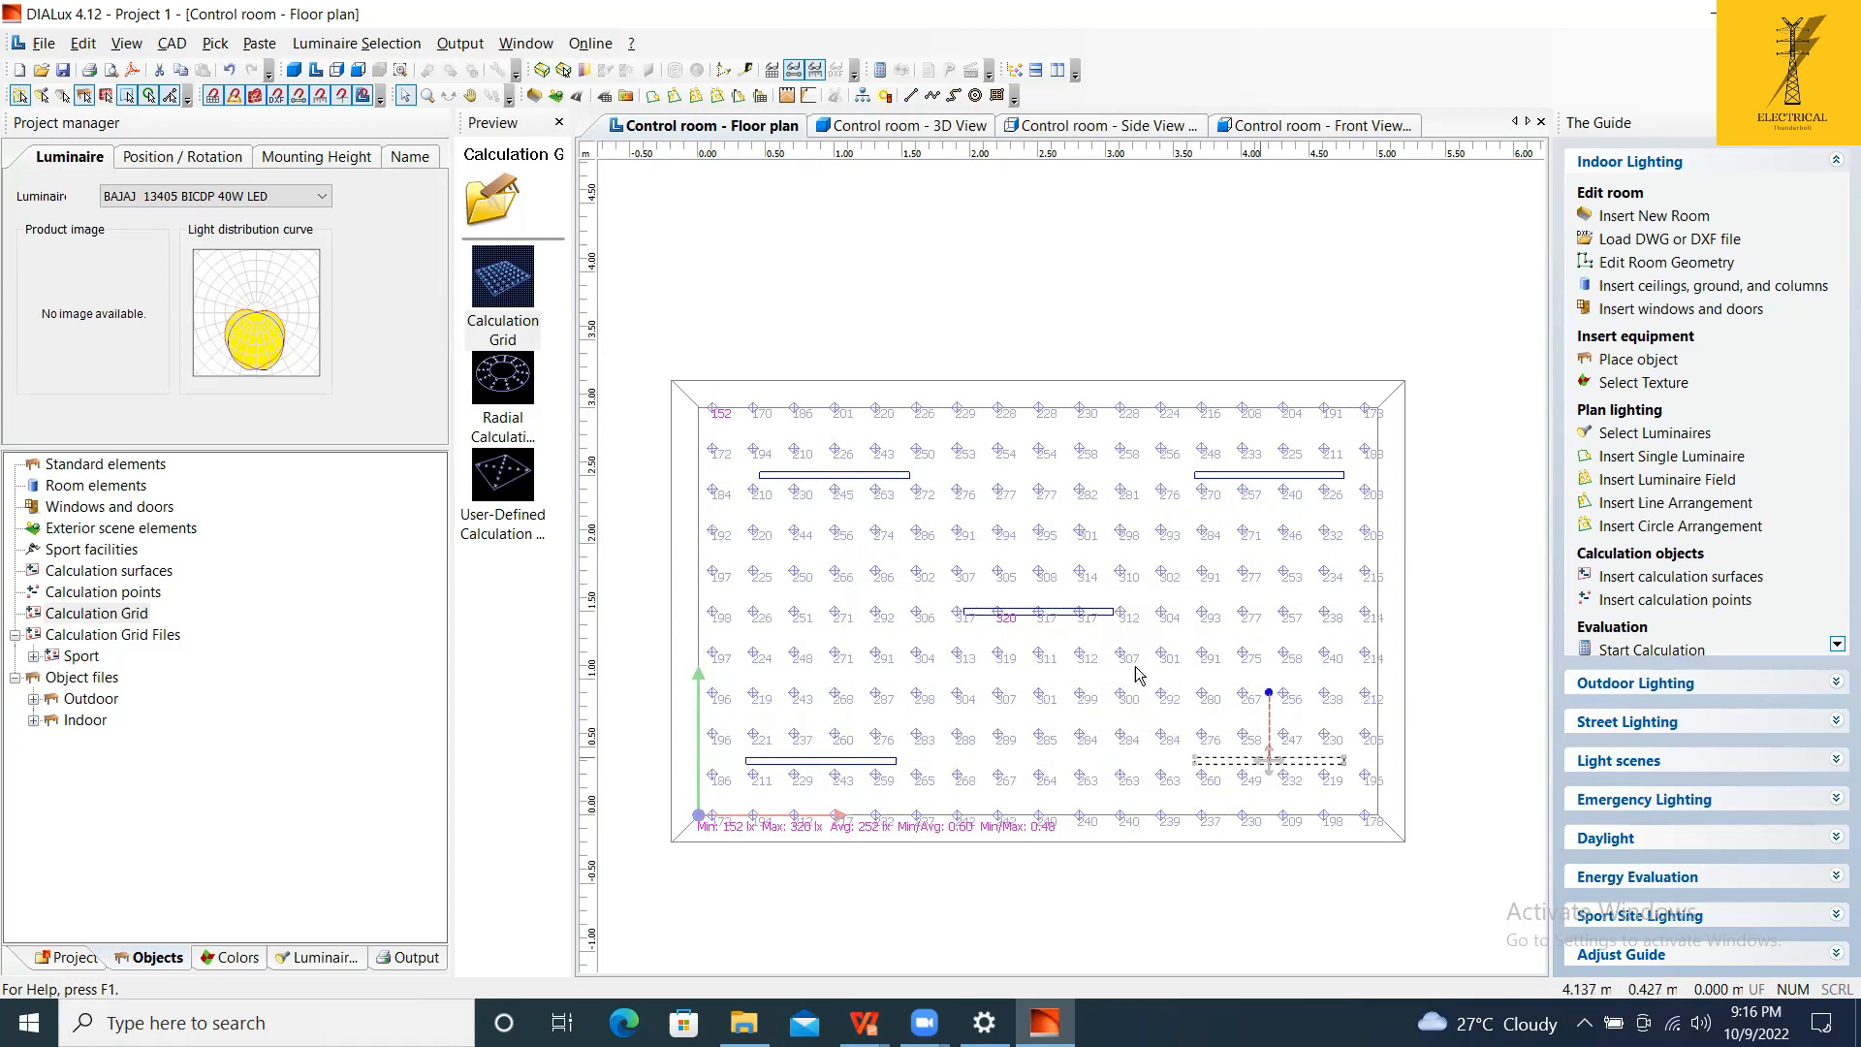
left_click(1048, 611)
left_click_drag(1050, 613, 889, 603)
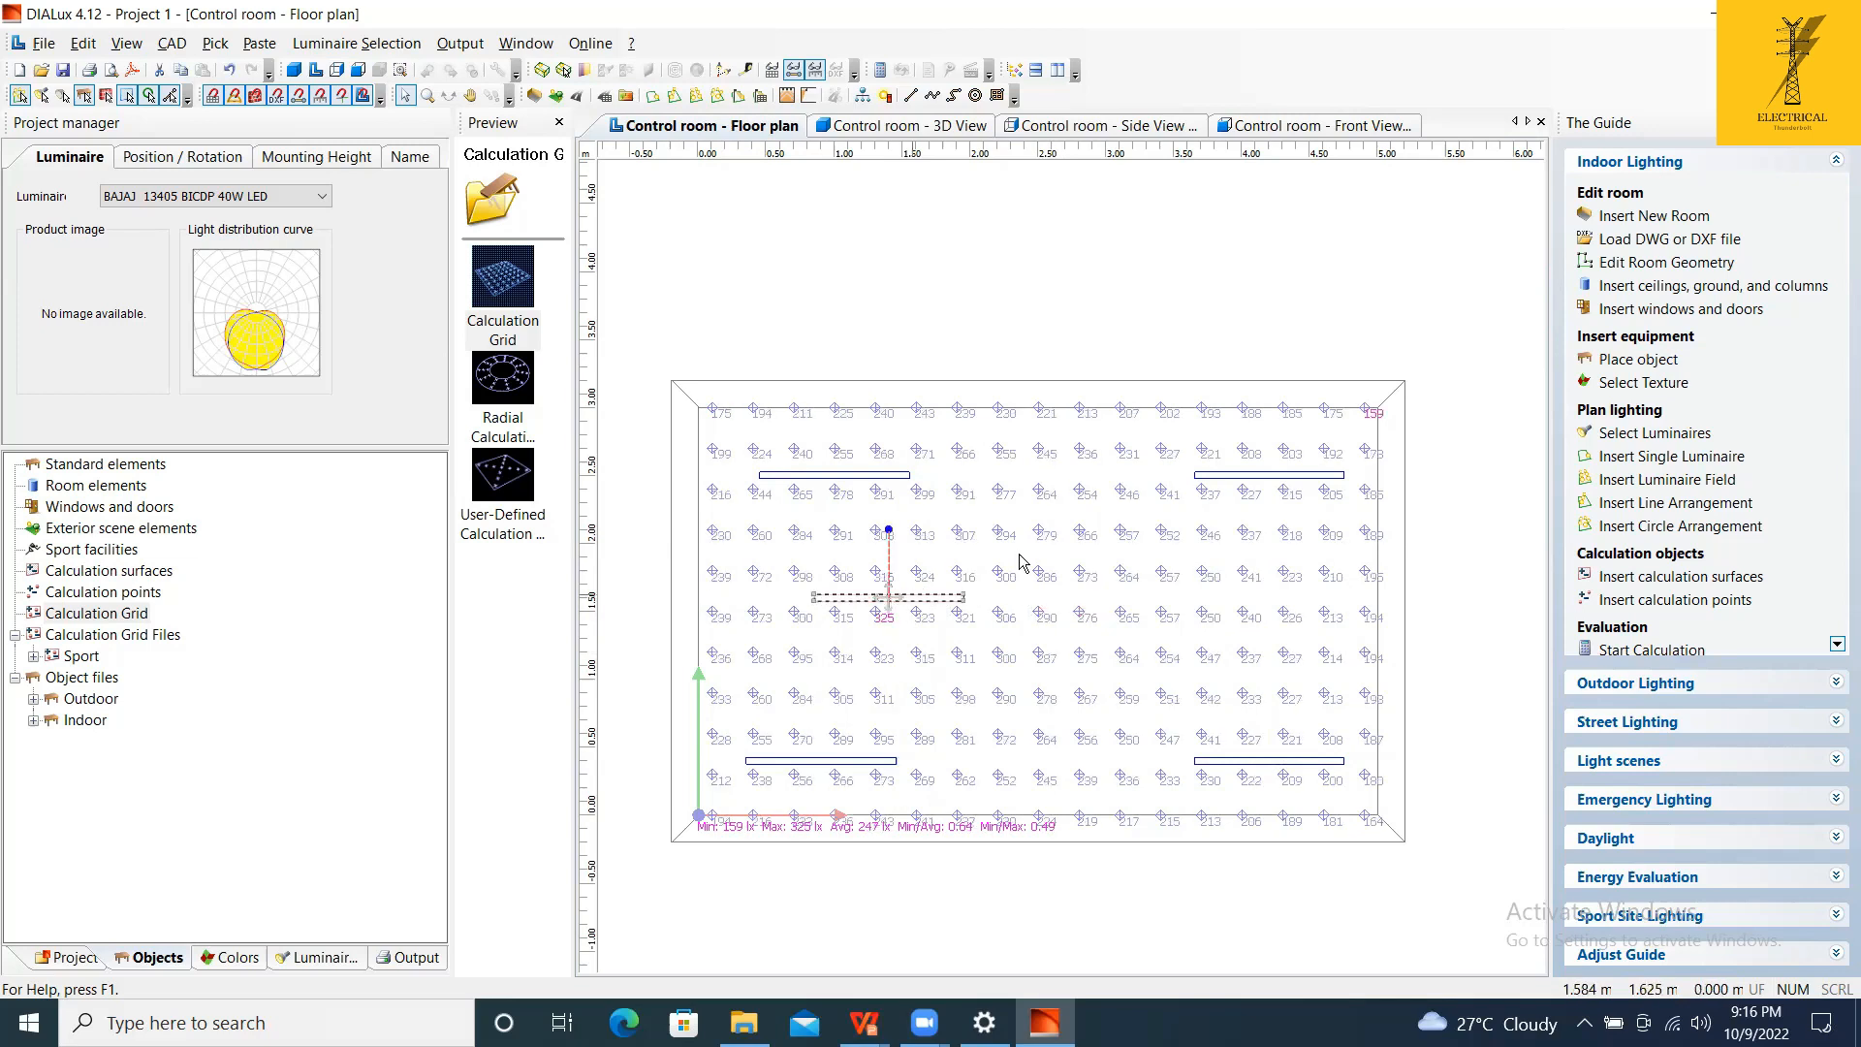
Insert another individual BAJAJ 13405 BICDP 40W LED luminaire in the middle row at about X 3.6 m, Y 1.6 m.
right_click(1154, 293)
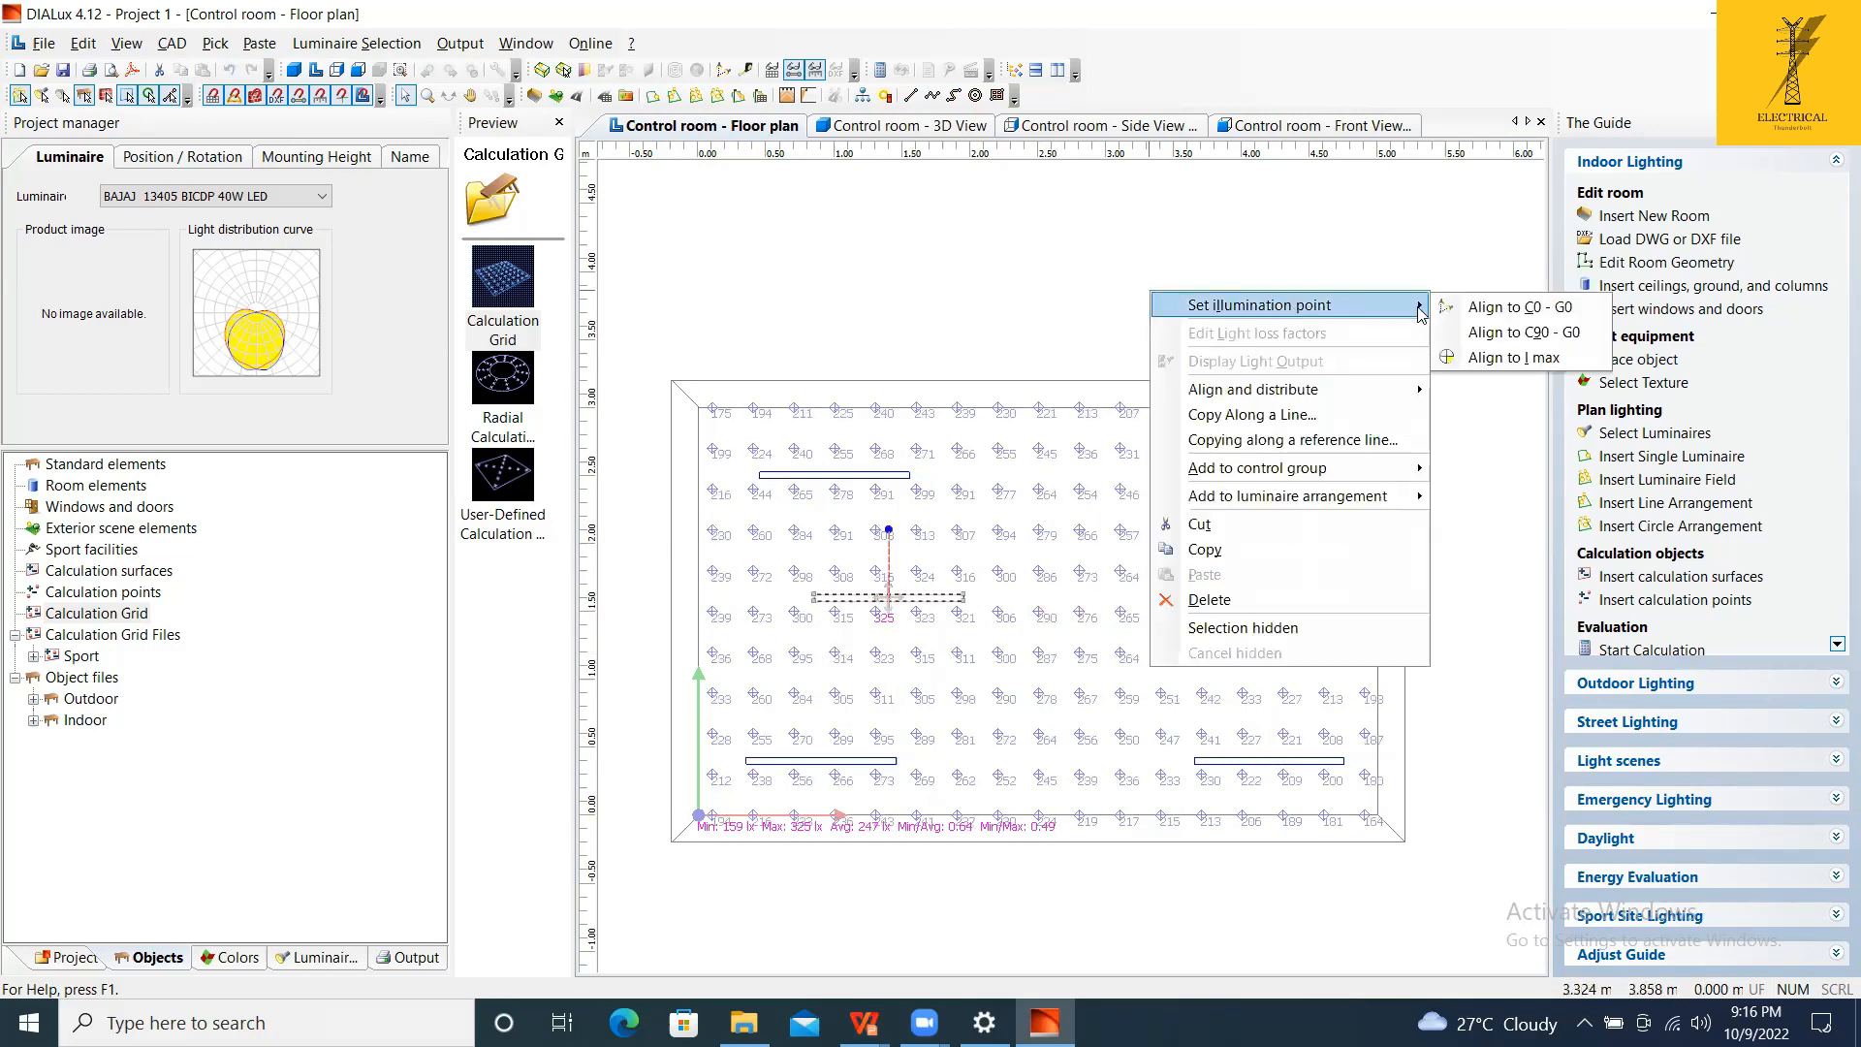
left_click(1210, 227)
right_click(1209, 226)
mouse_move(1298, 243)
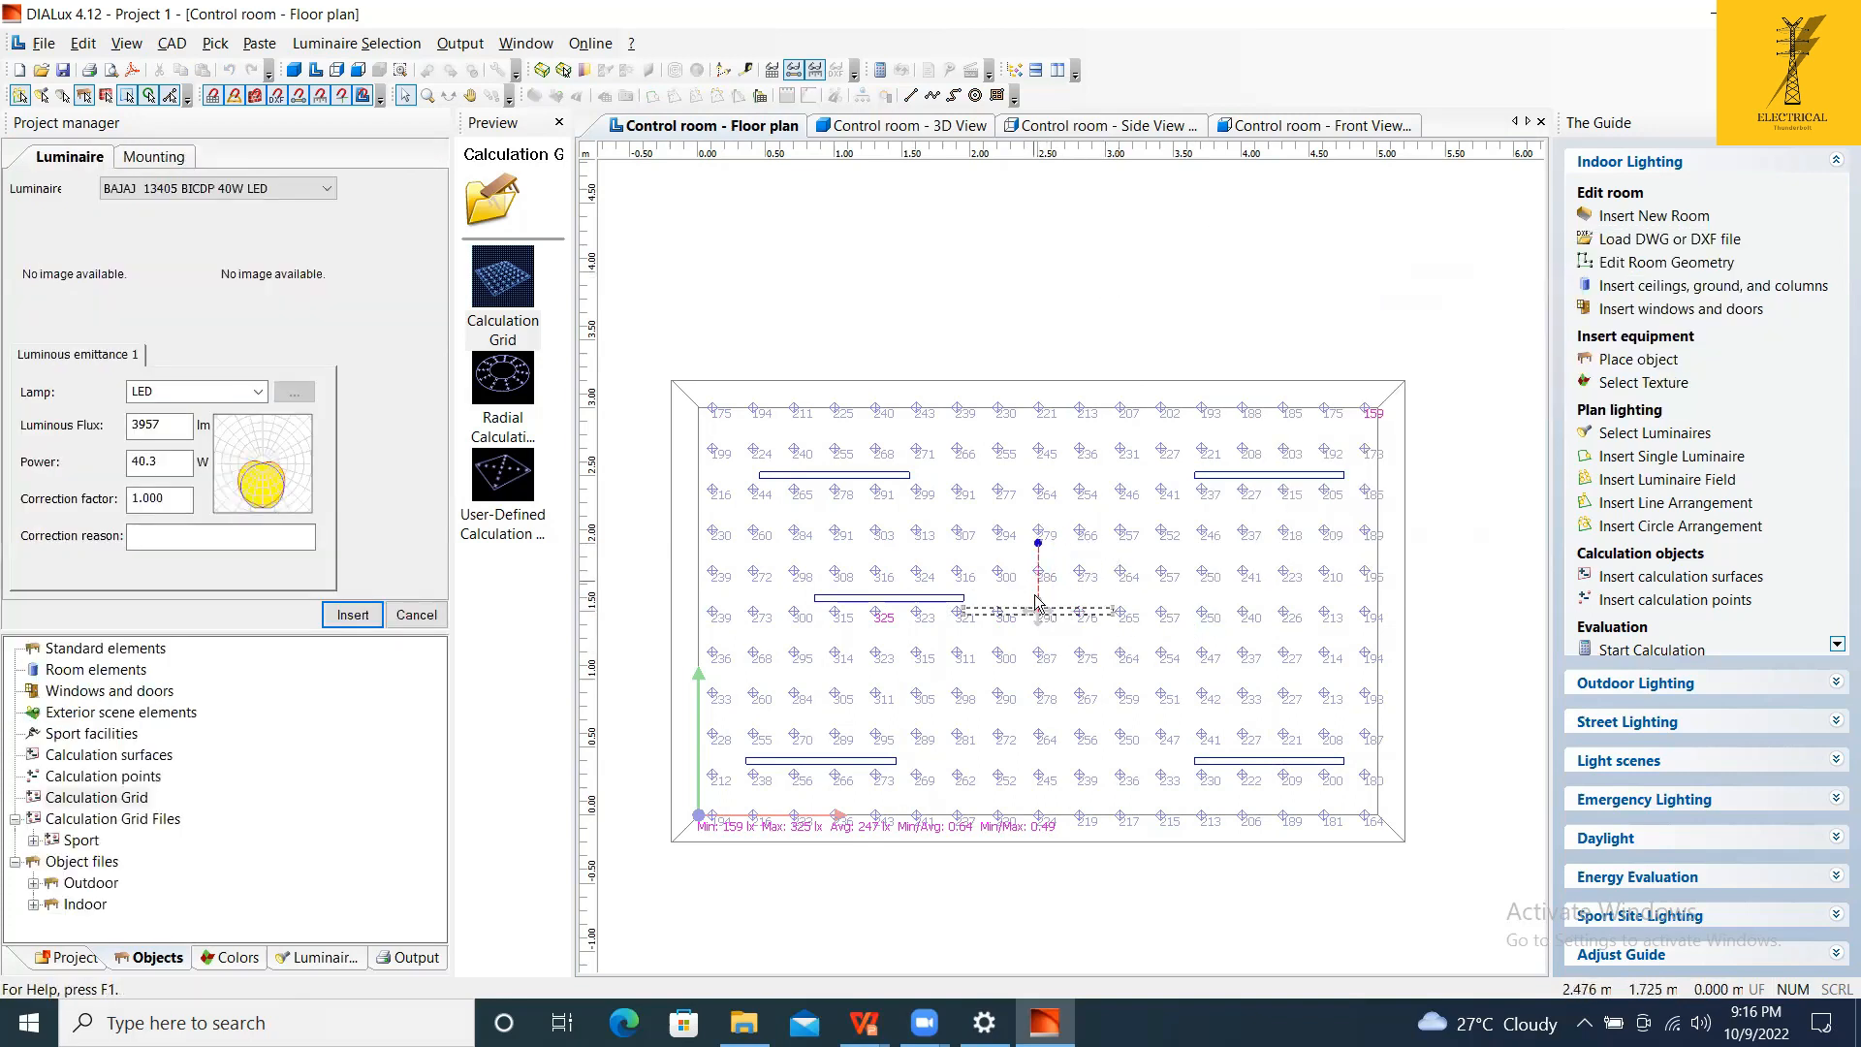
left_click(1190, 598)
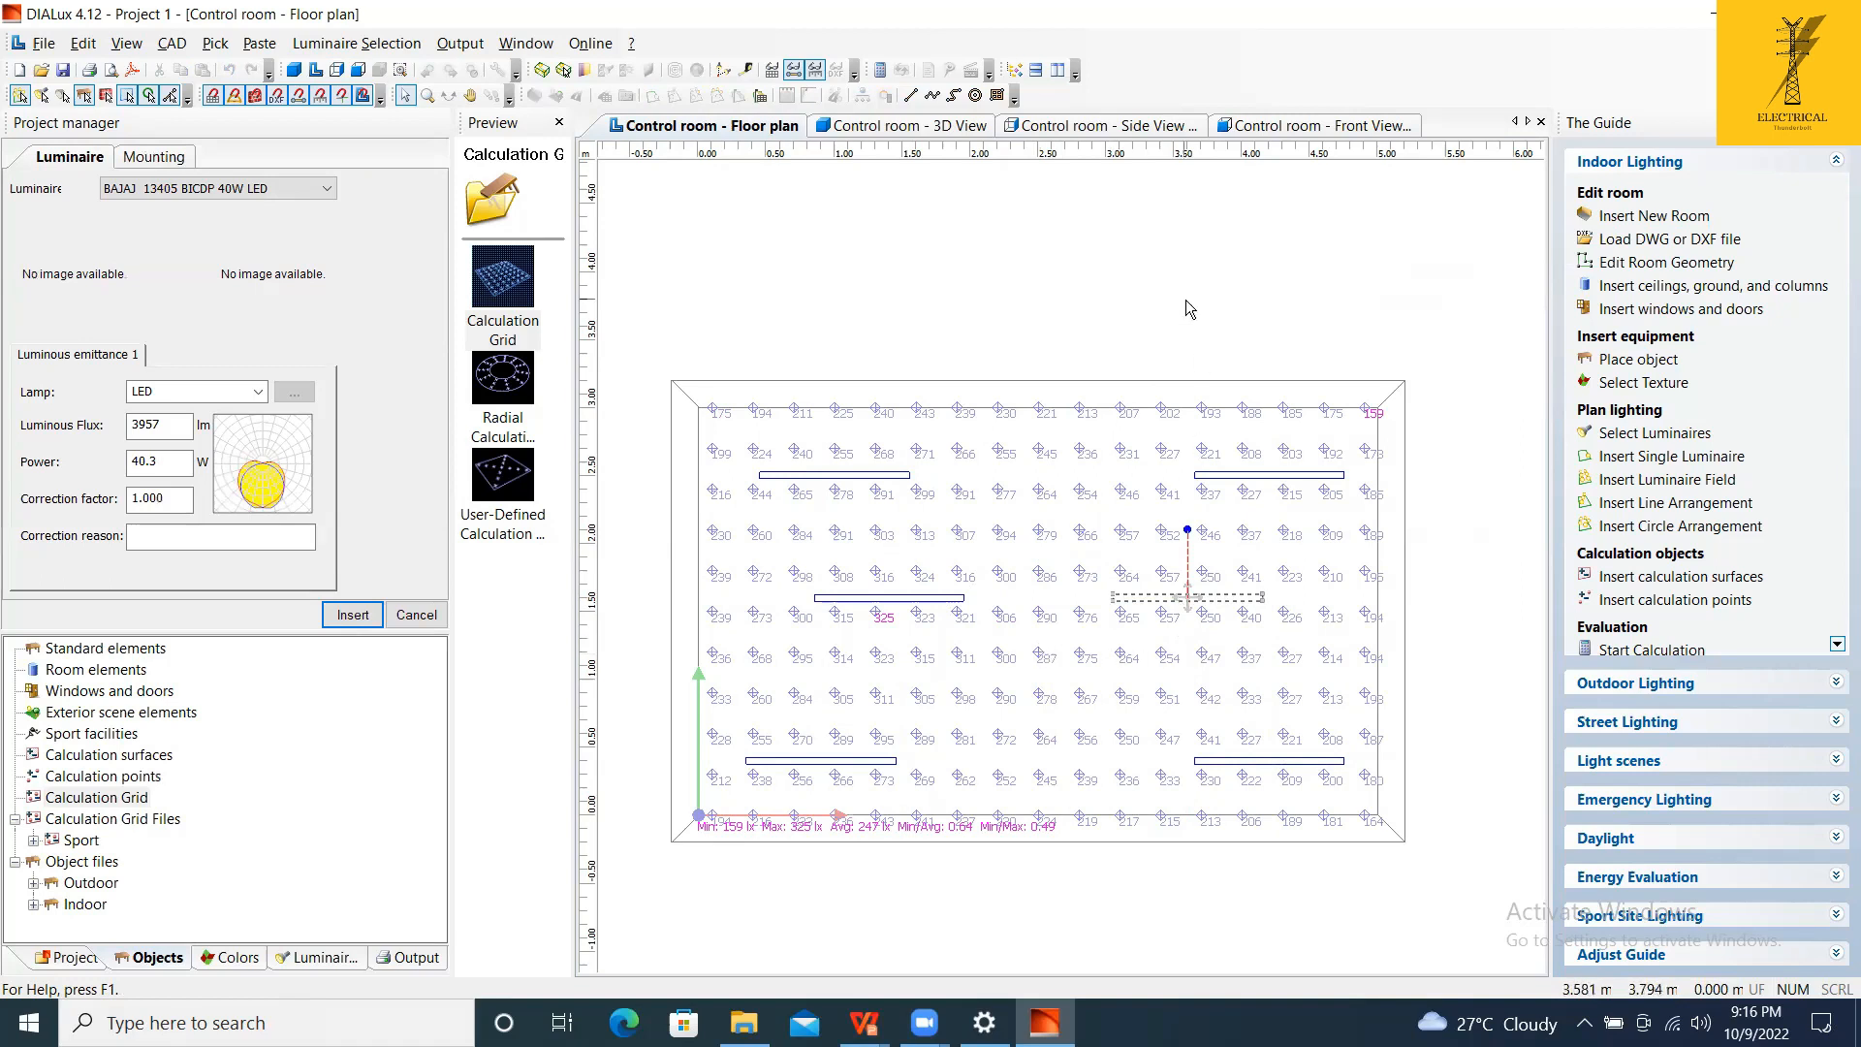
left_click(470, 48)
left_click(496, 71)
left_click(366, 620)
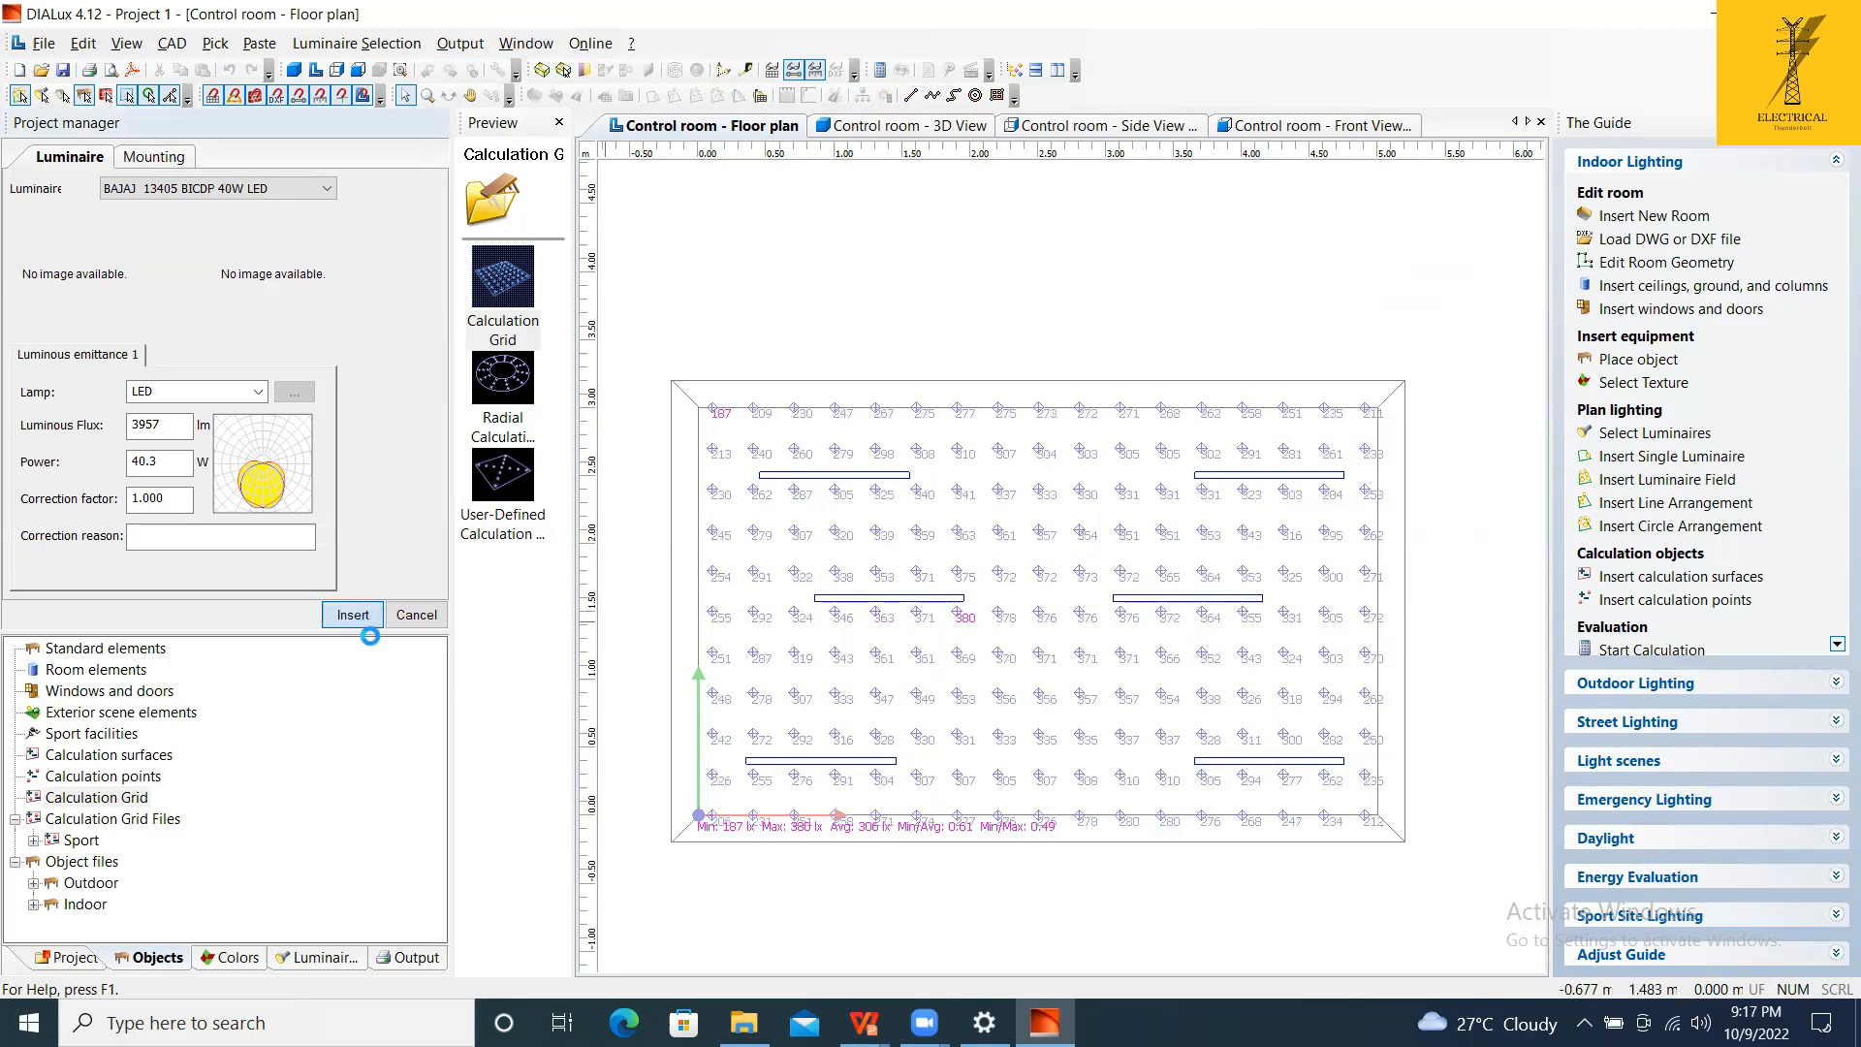
Move both middle-row luminaires towards the lower wall to about Y 1.4 m.
left_click(1183, 638)
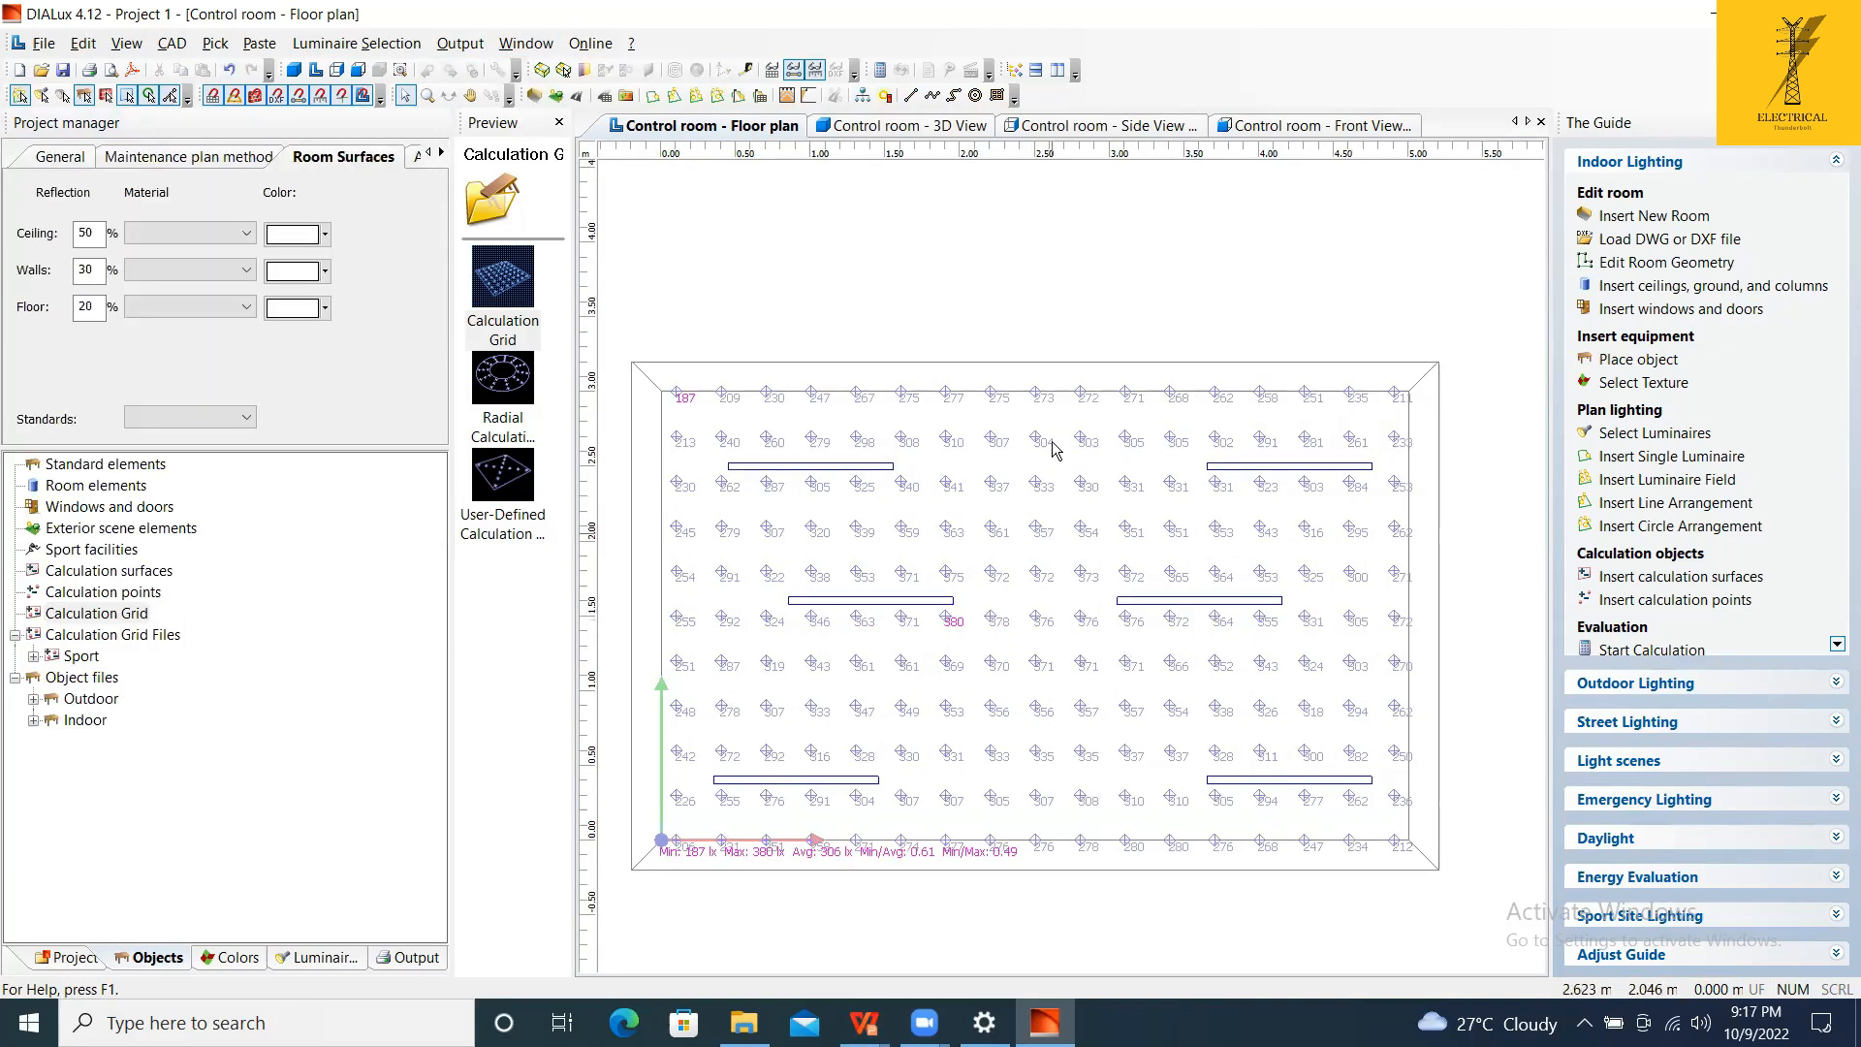
left_click_drag(1223, 607, 1223, 636)
left_click_drag(884, 611, 874, 630)
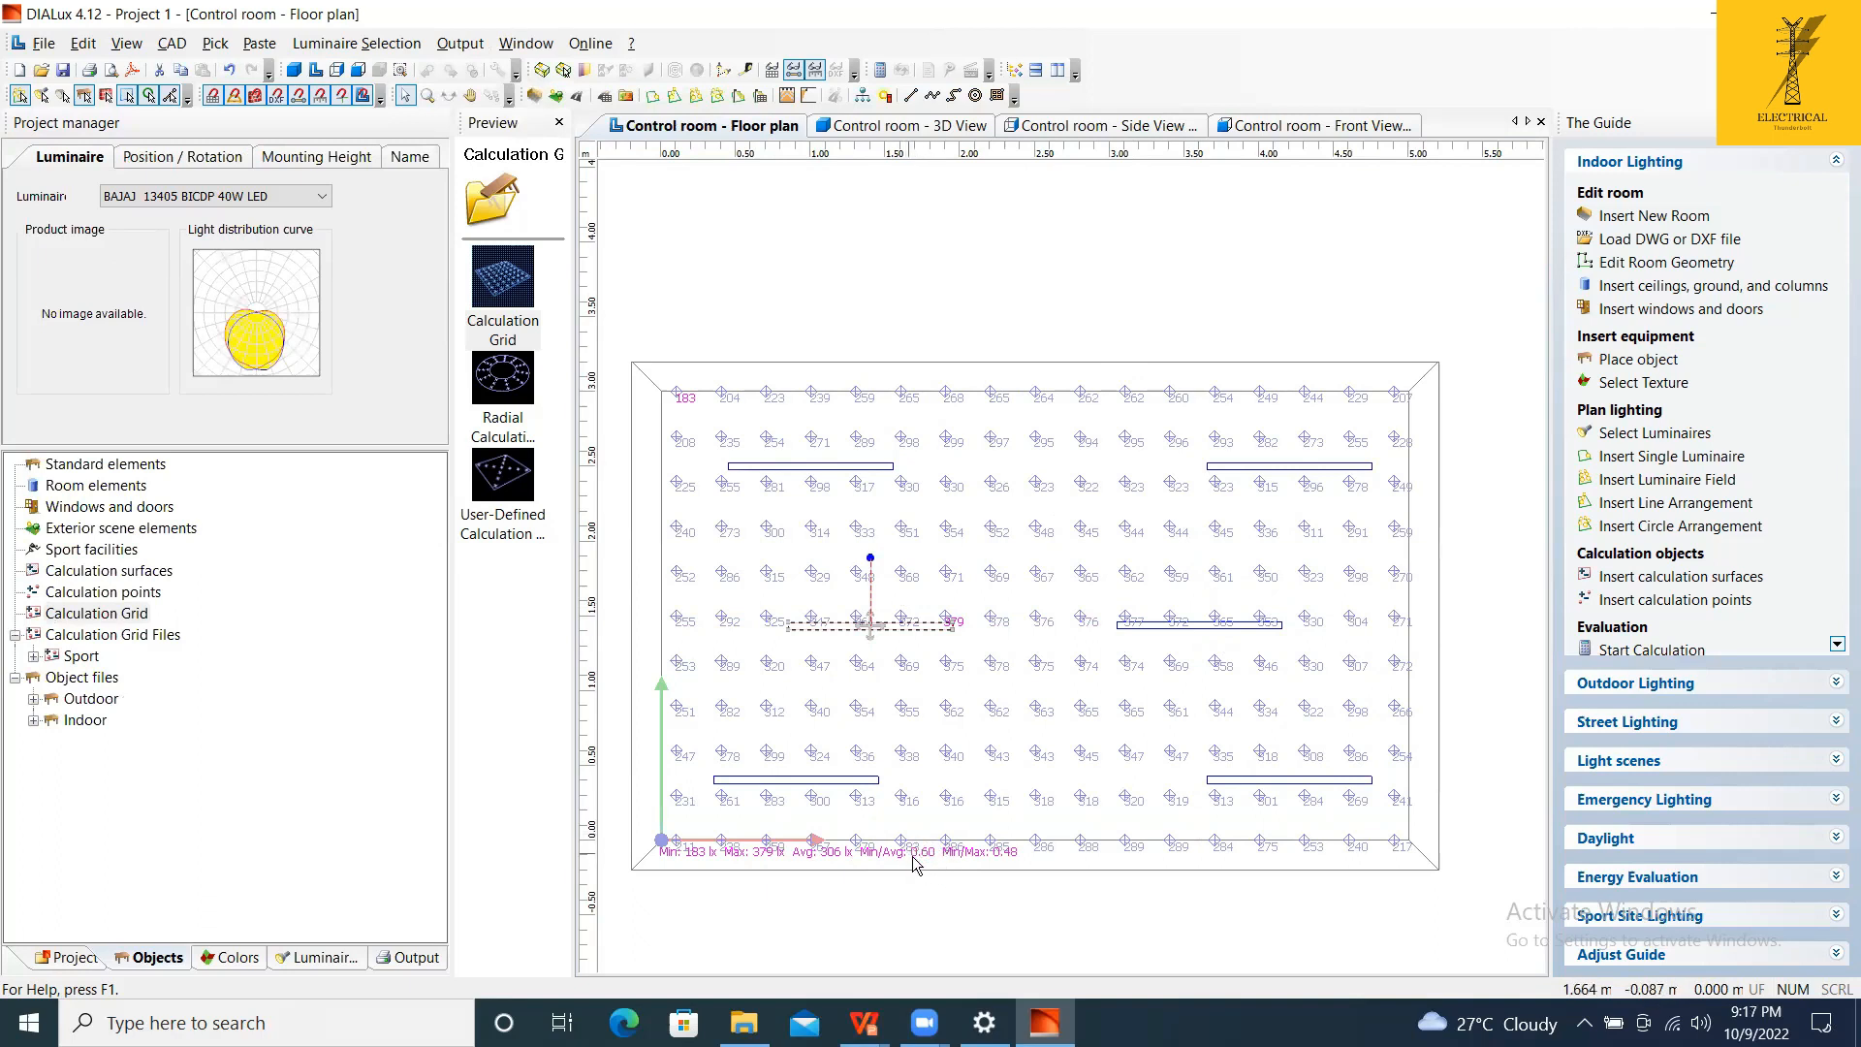
Move the middle-row luminaires outwards, the left one to about X 0.94 m, Y 1.52 m and the right one to about X 4.25 m, Y 1.44 m.
left_click_drag(872, 627, 872, 613)
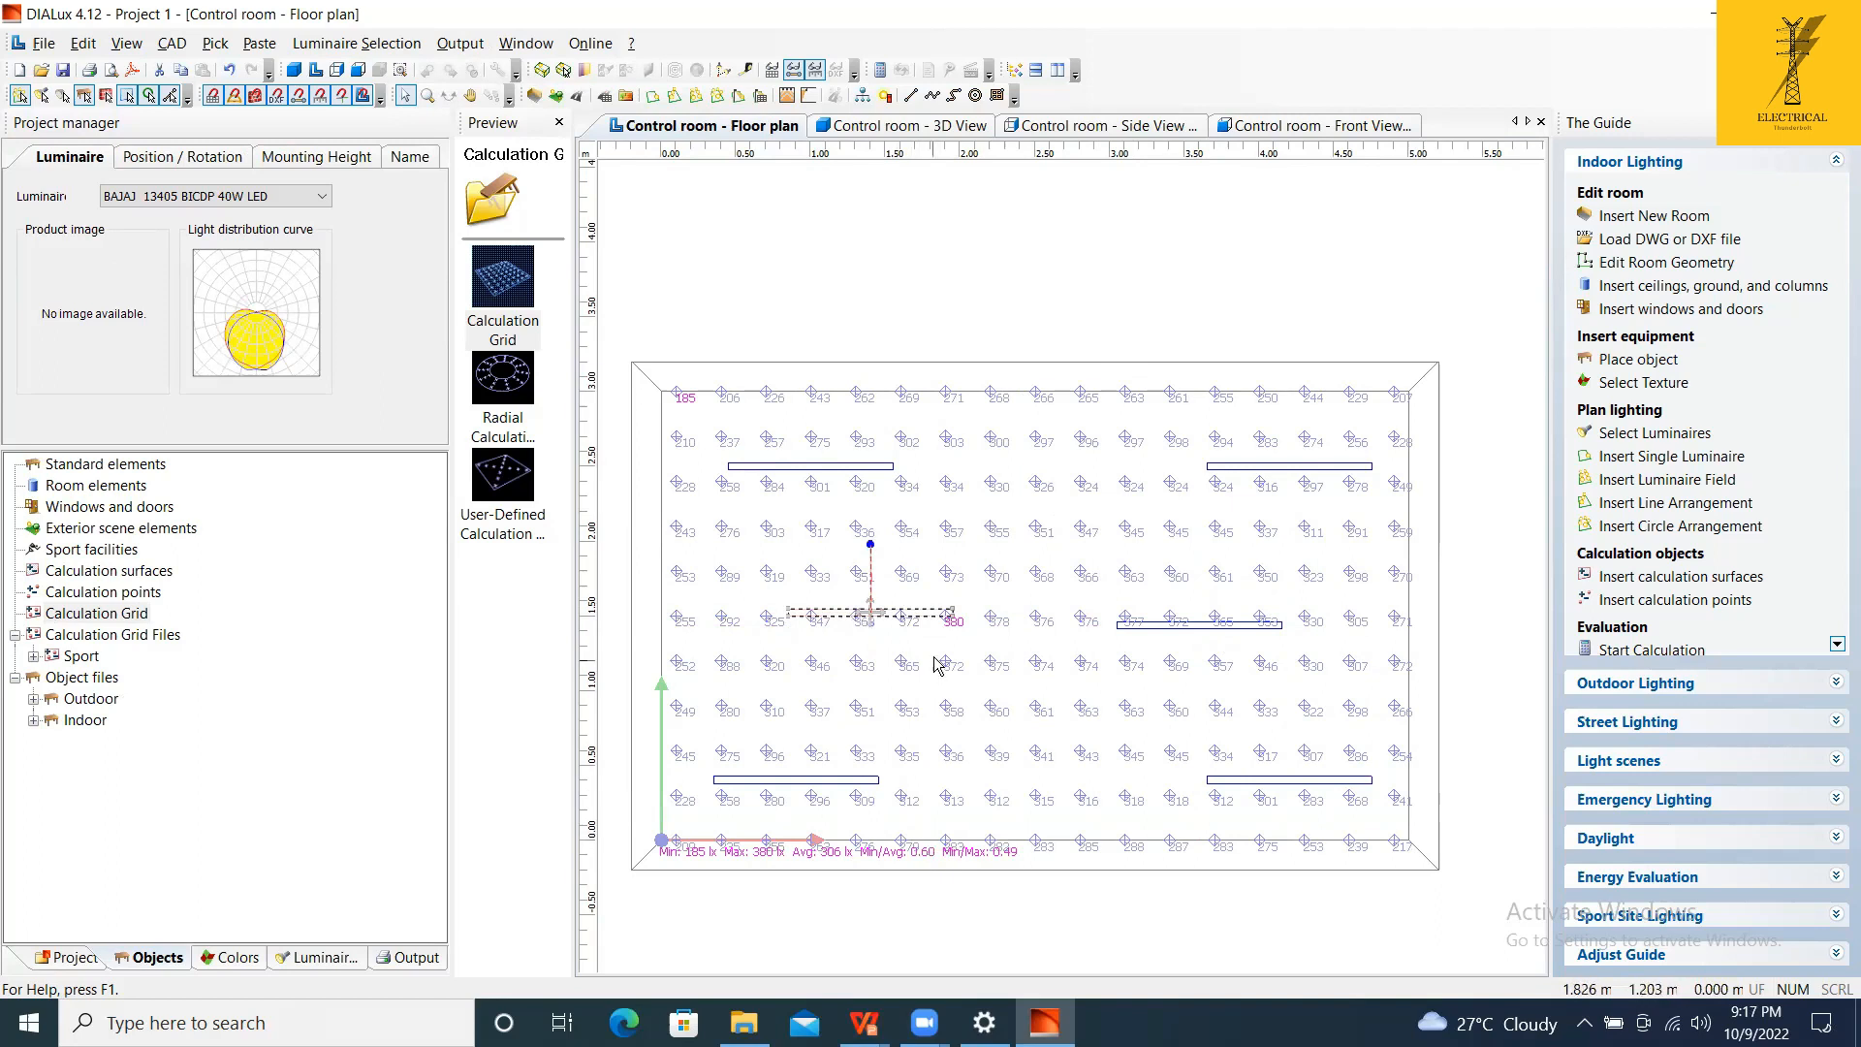
left_click_drag(875, 613, 804, 623)
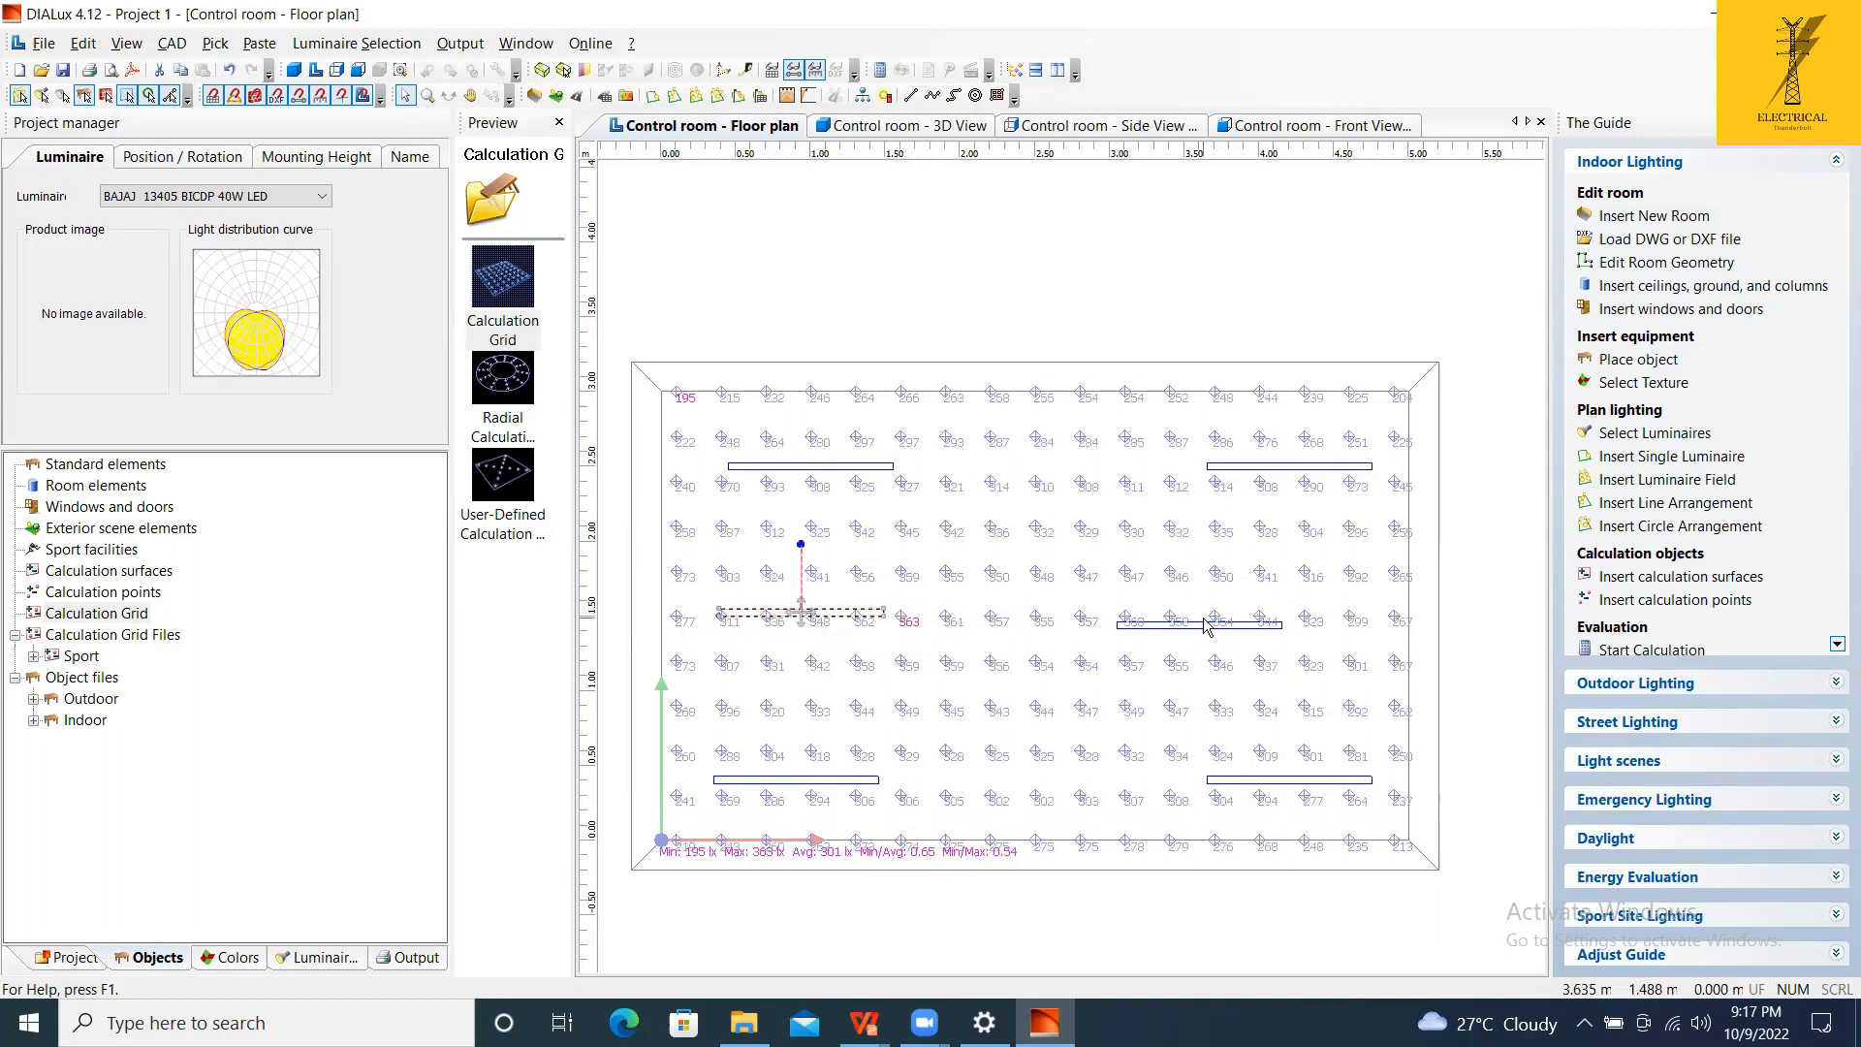
left_click_drag(1219, 636, 1299, 628)
right_click(1174, 224)
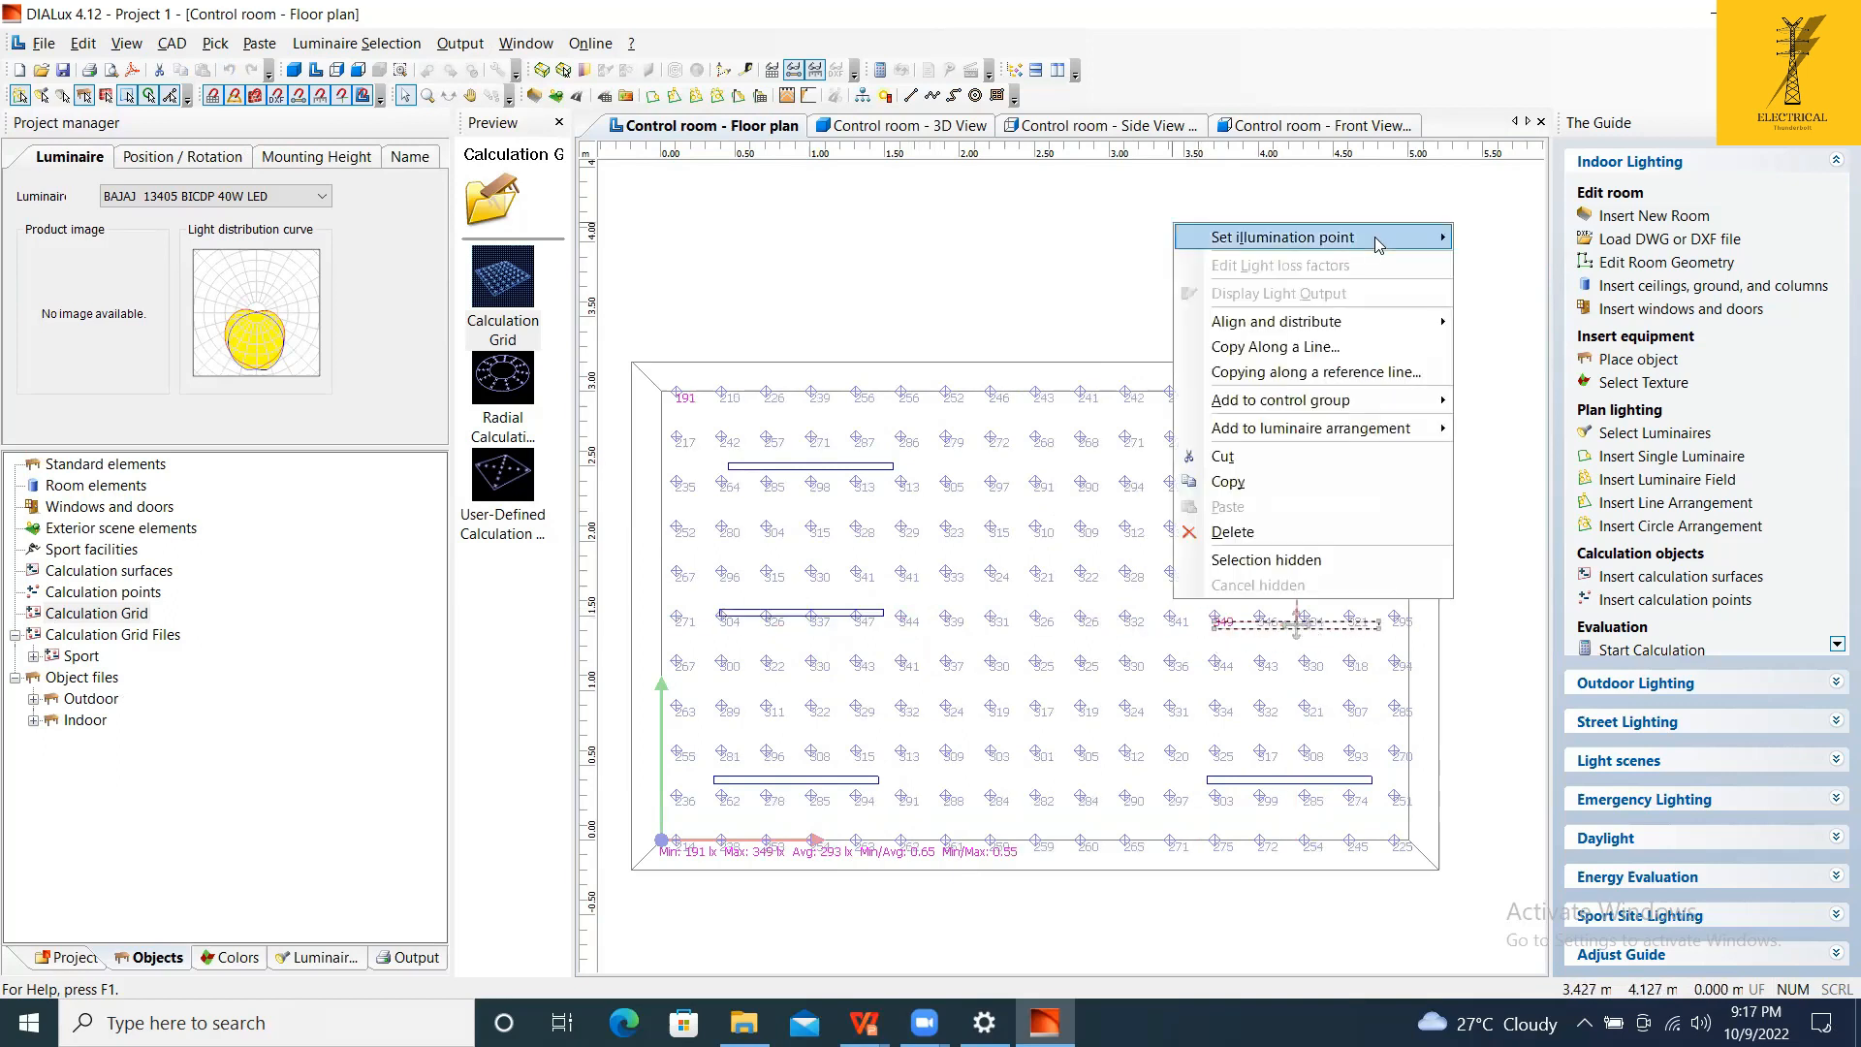
left_click(1027, 265)
left_click(1030, 252)
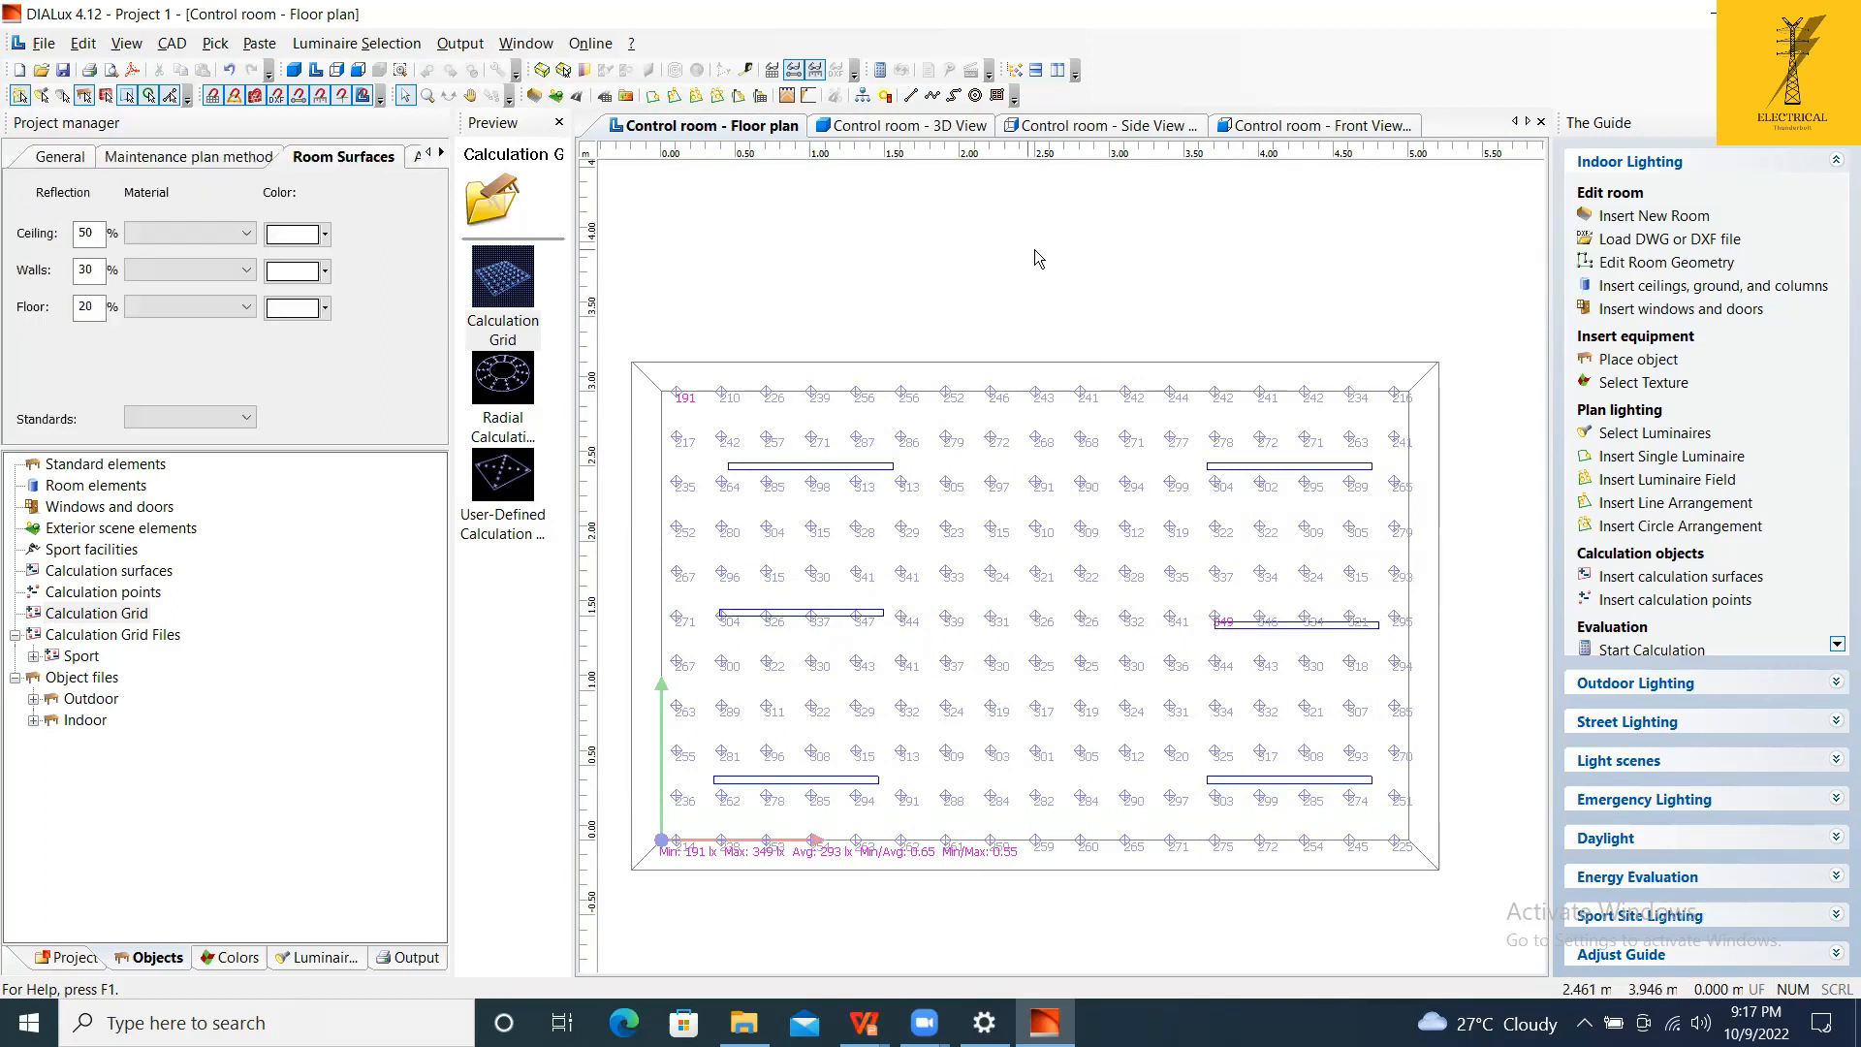
right_click(1034, 254)
mouse_move(1095, 256)
left_click(1434, 258)
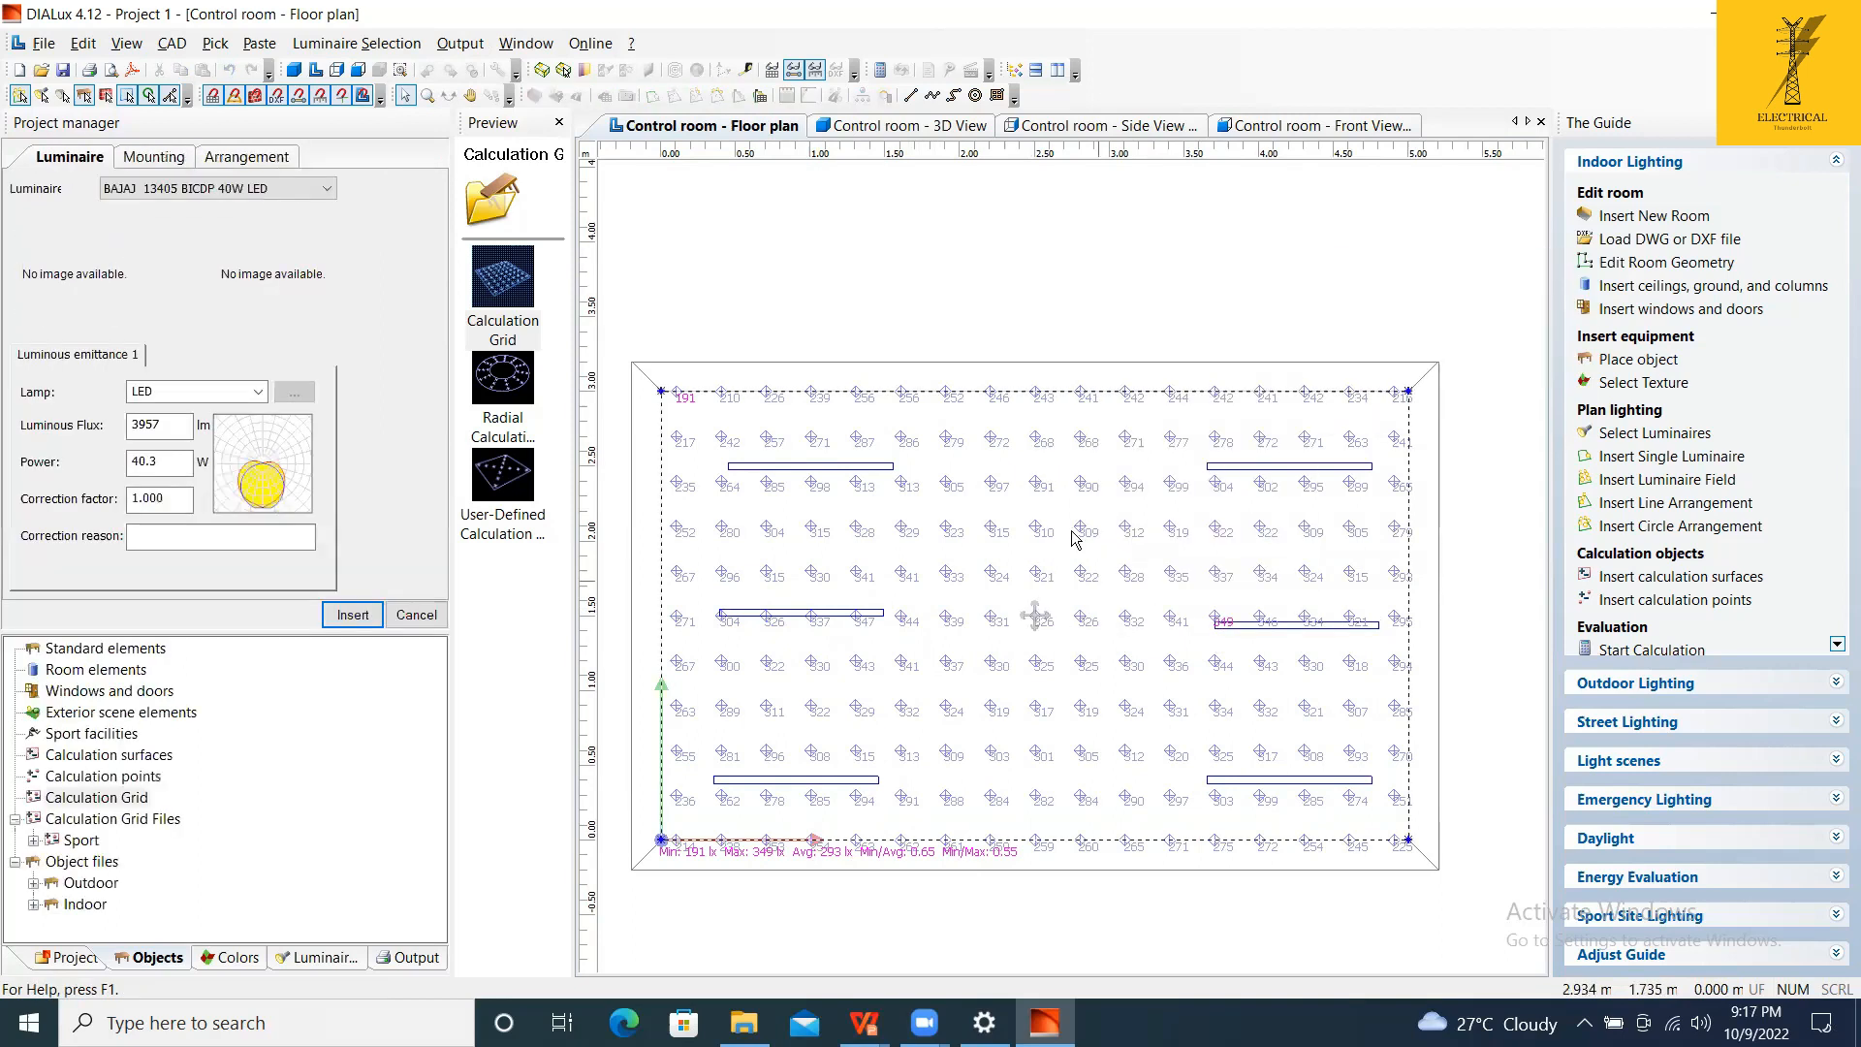
right_click(1160, 237)
left_click(427, 617)
Insert an individual BAJAJ 13405 BICDP 40W LED luminaire at the room's centre, at X 2.5 m, Y 1.5 m.
right_click(1093, 293)
mouse_move(1240, 271)
left_click(1357, 304)
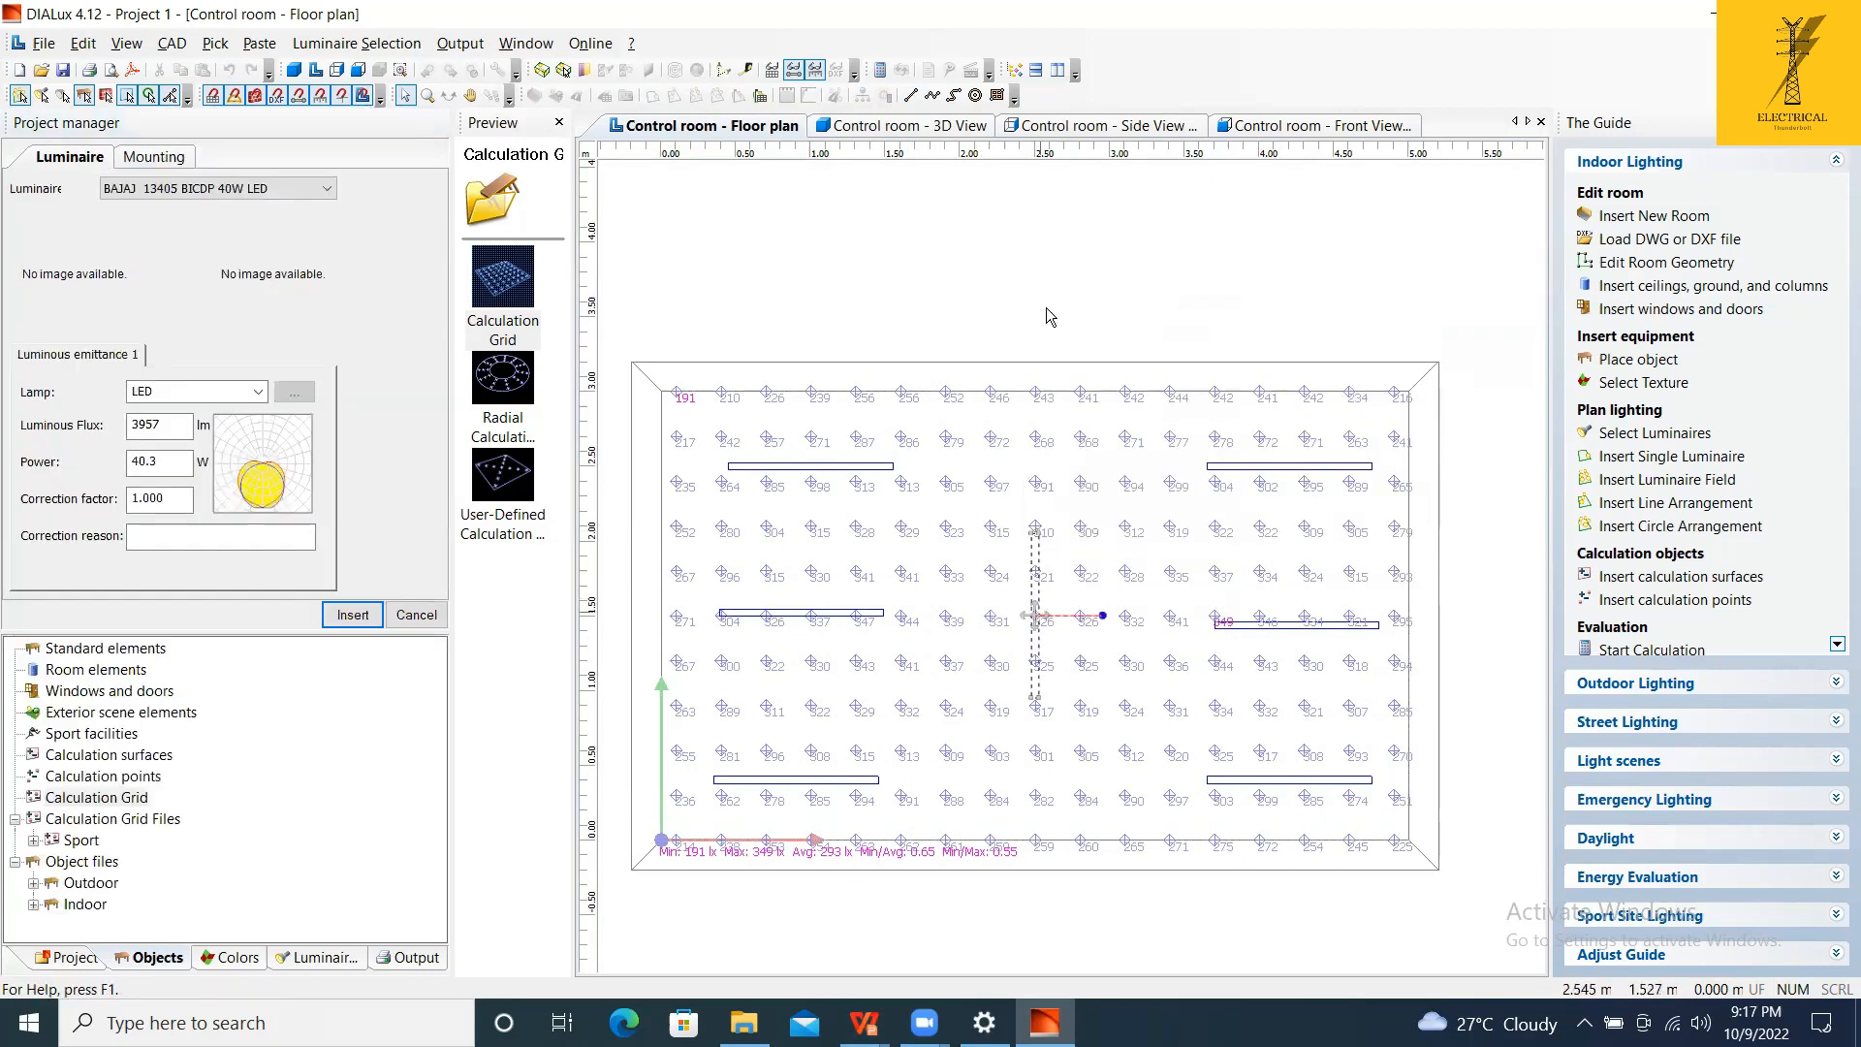
left_click(356, 615)
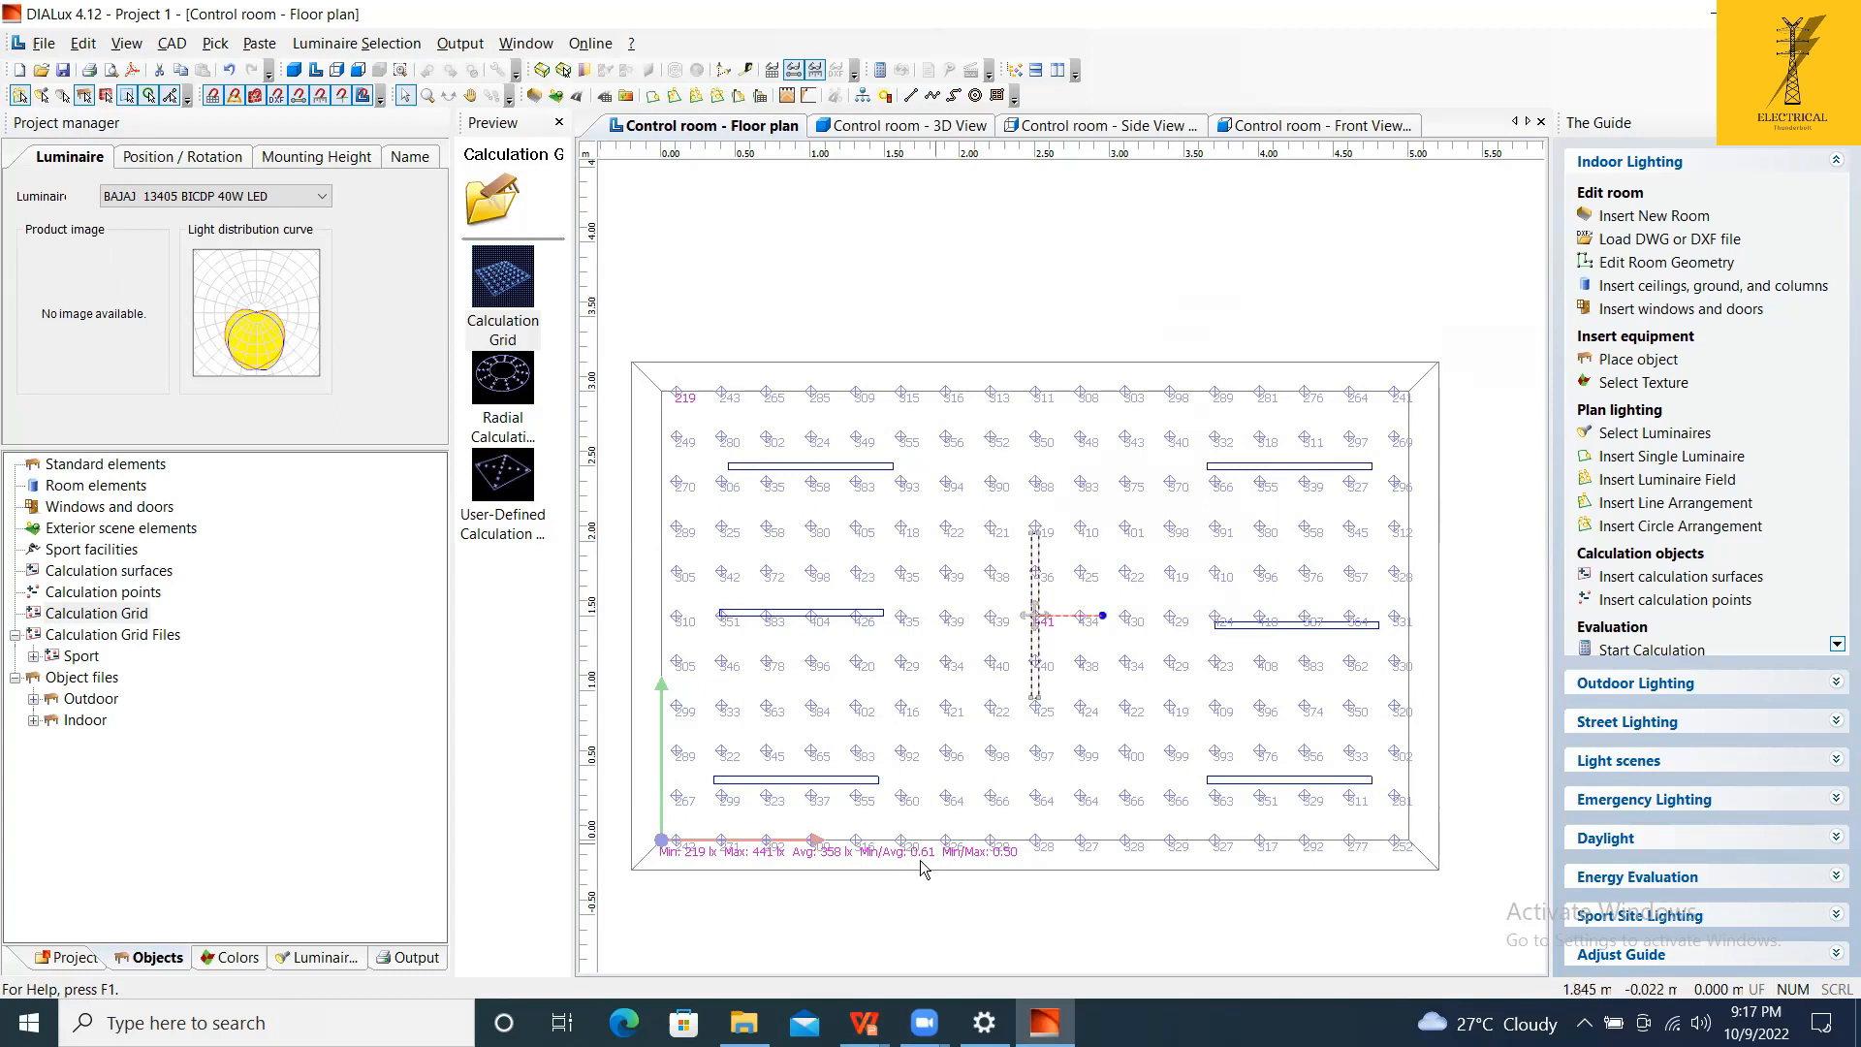
left_click(1081, 265)
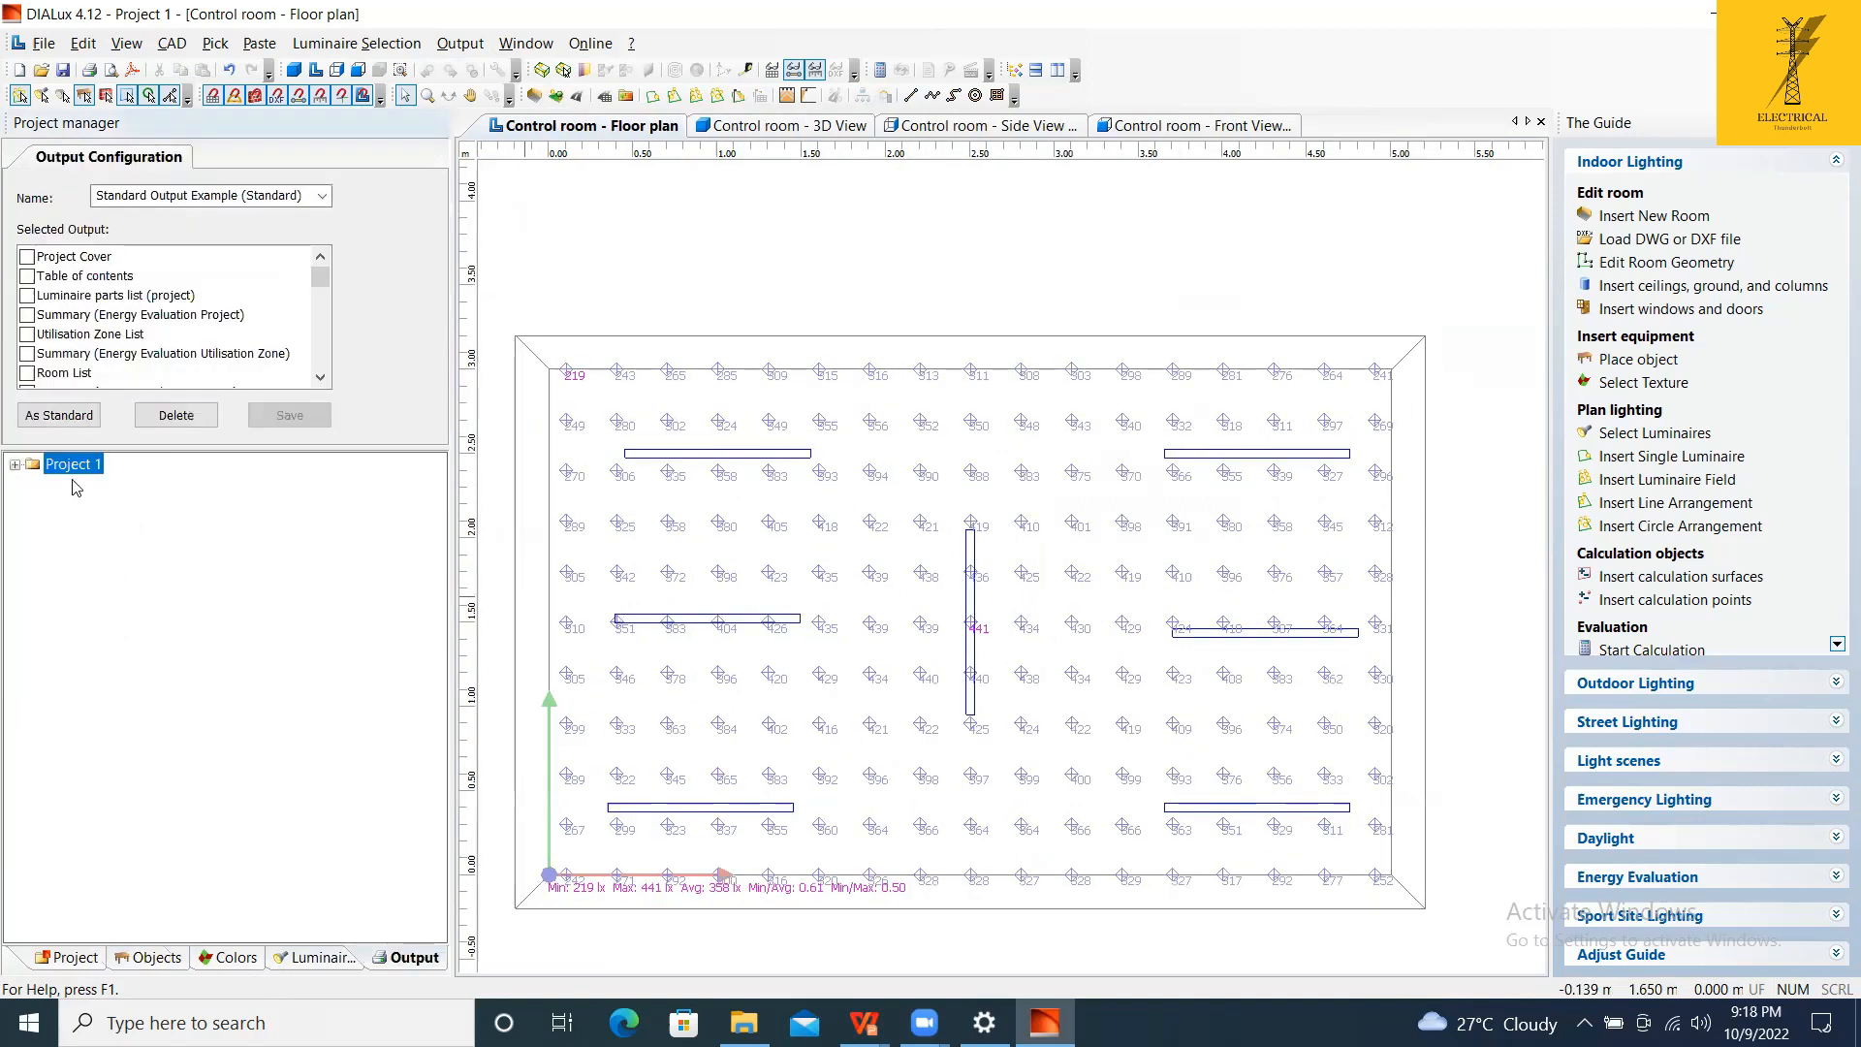
Expand the control room's outputs down to Calculation Grid 1 and run the standard lighting calculation.
double_click(69, 465)
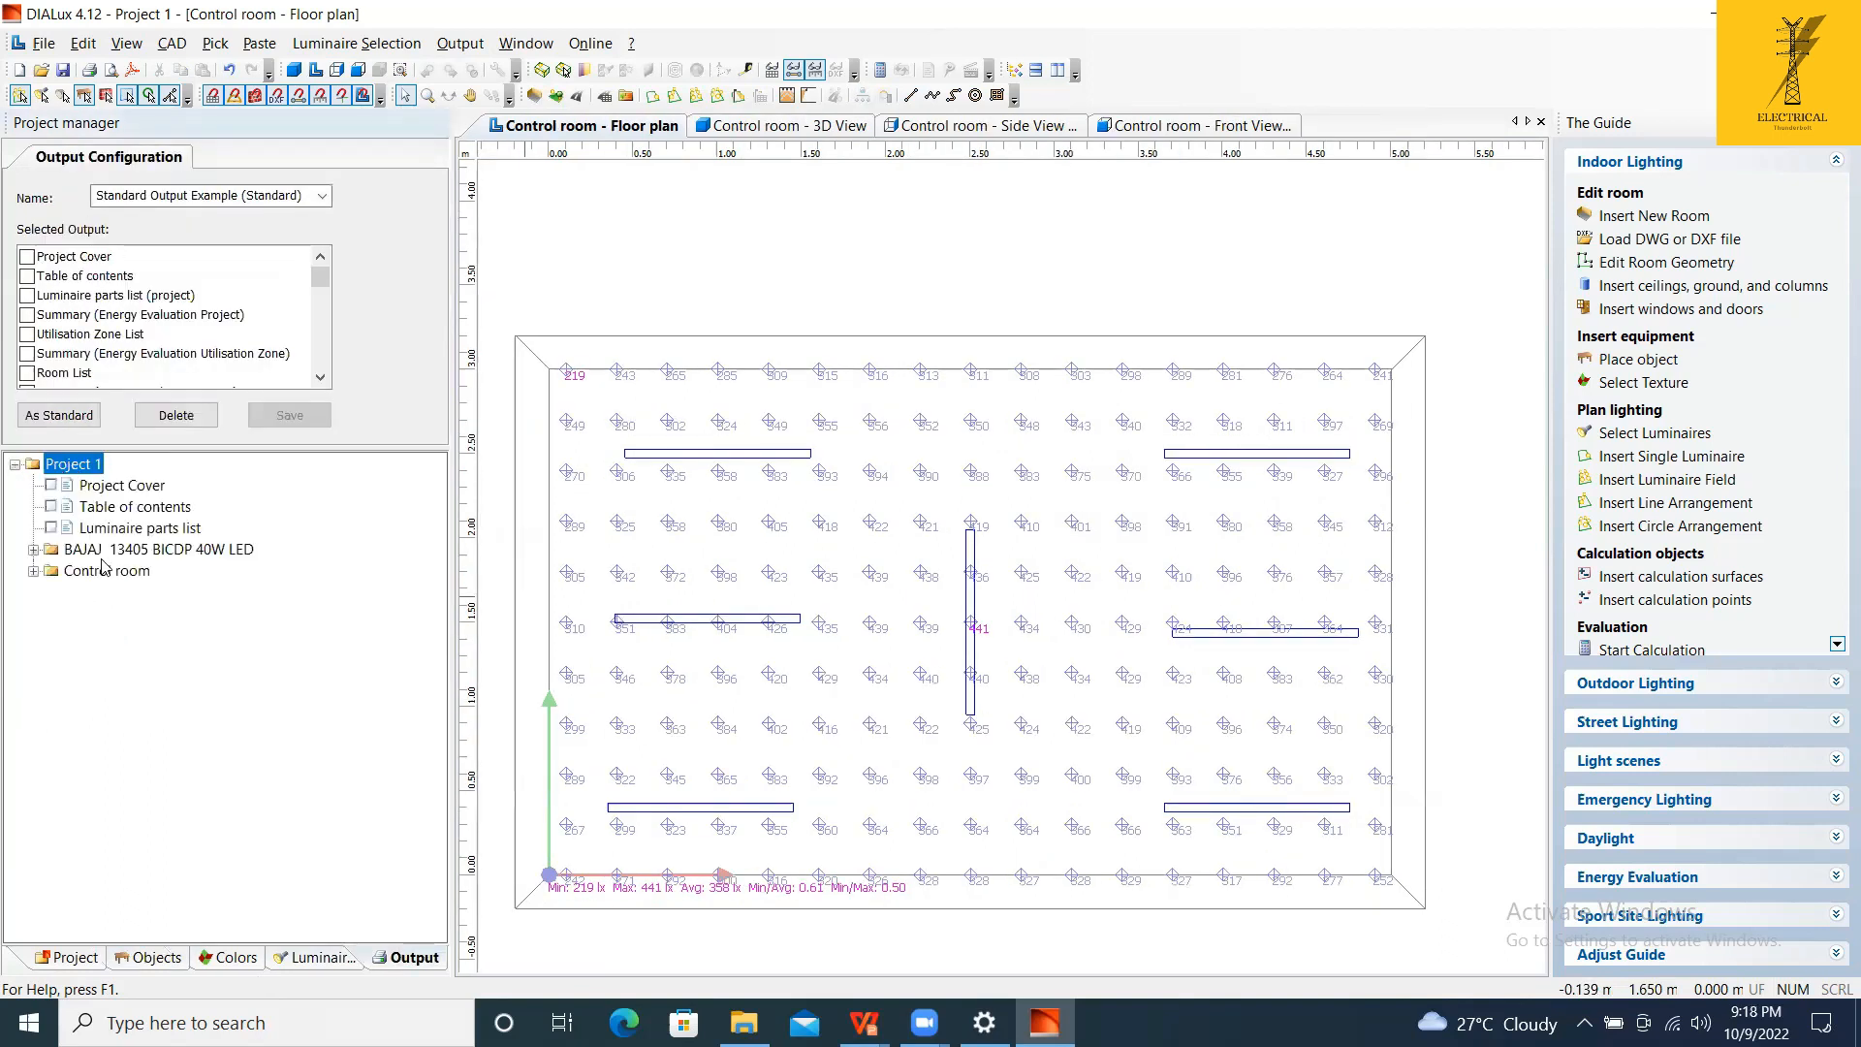
double_click(104, 571)
scroll(198, 710, "down", 5)
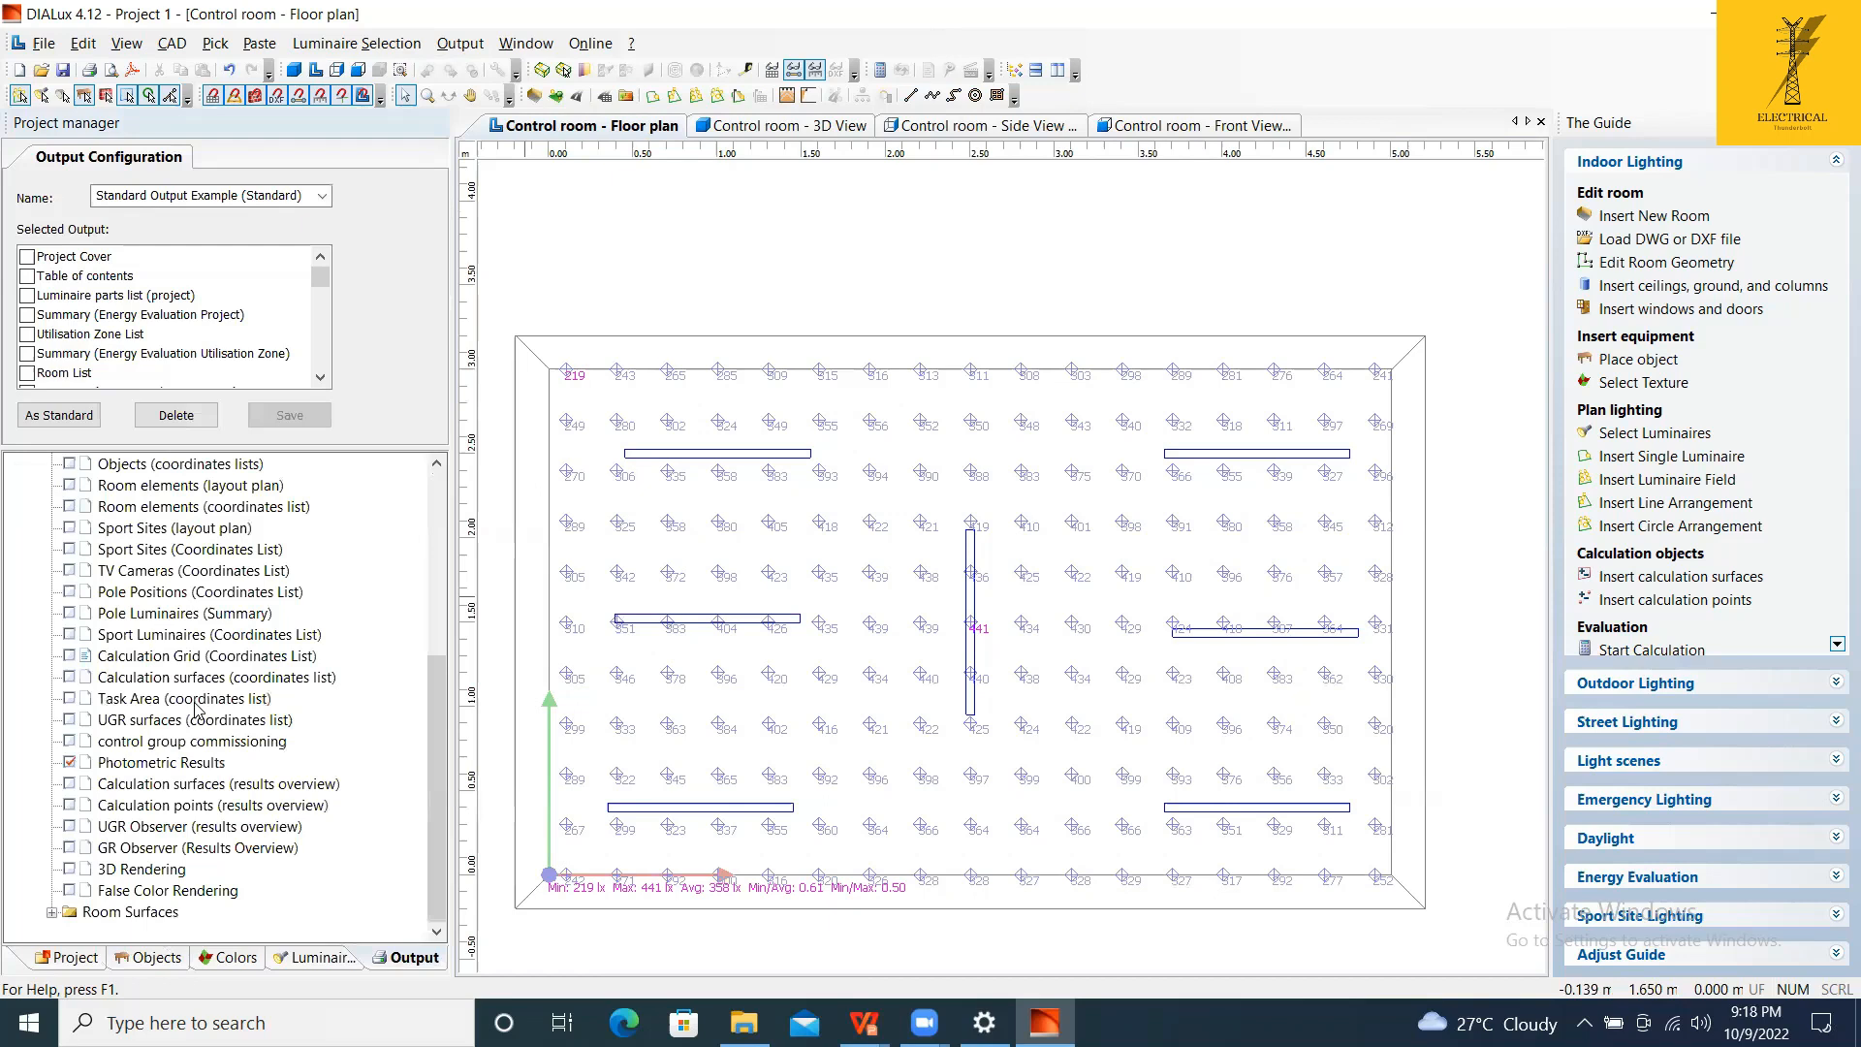
double_click(156, 914)
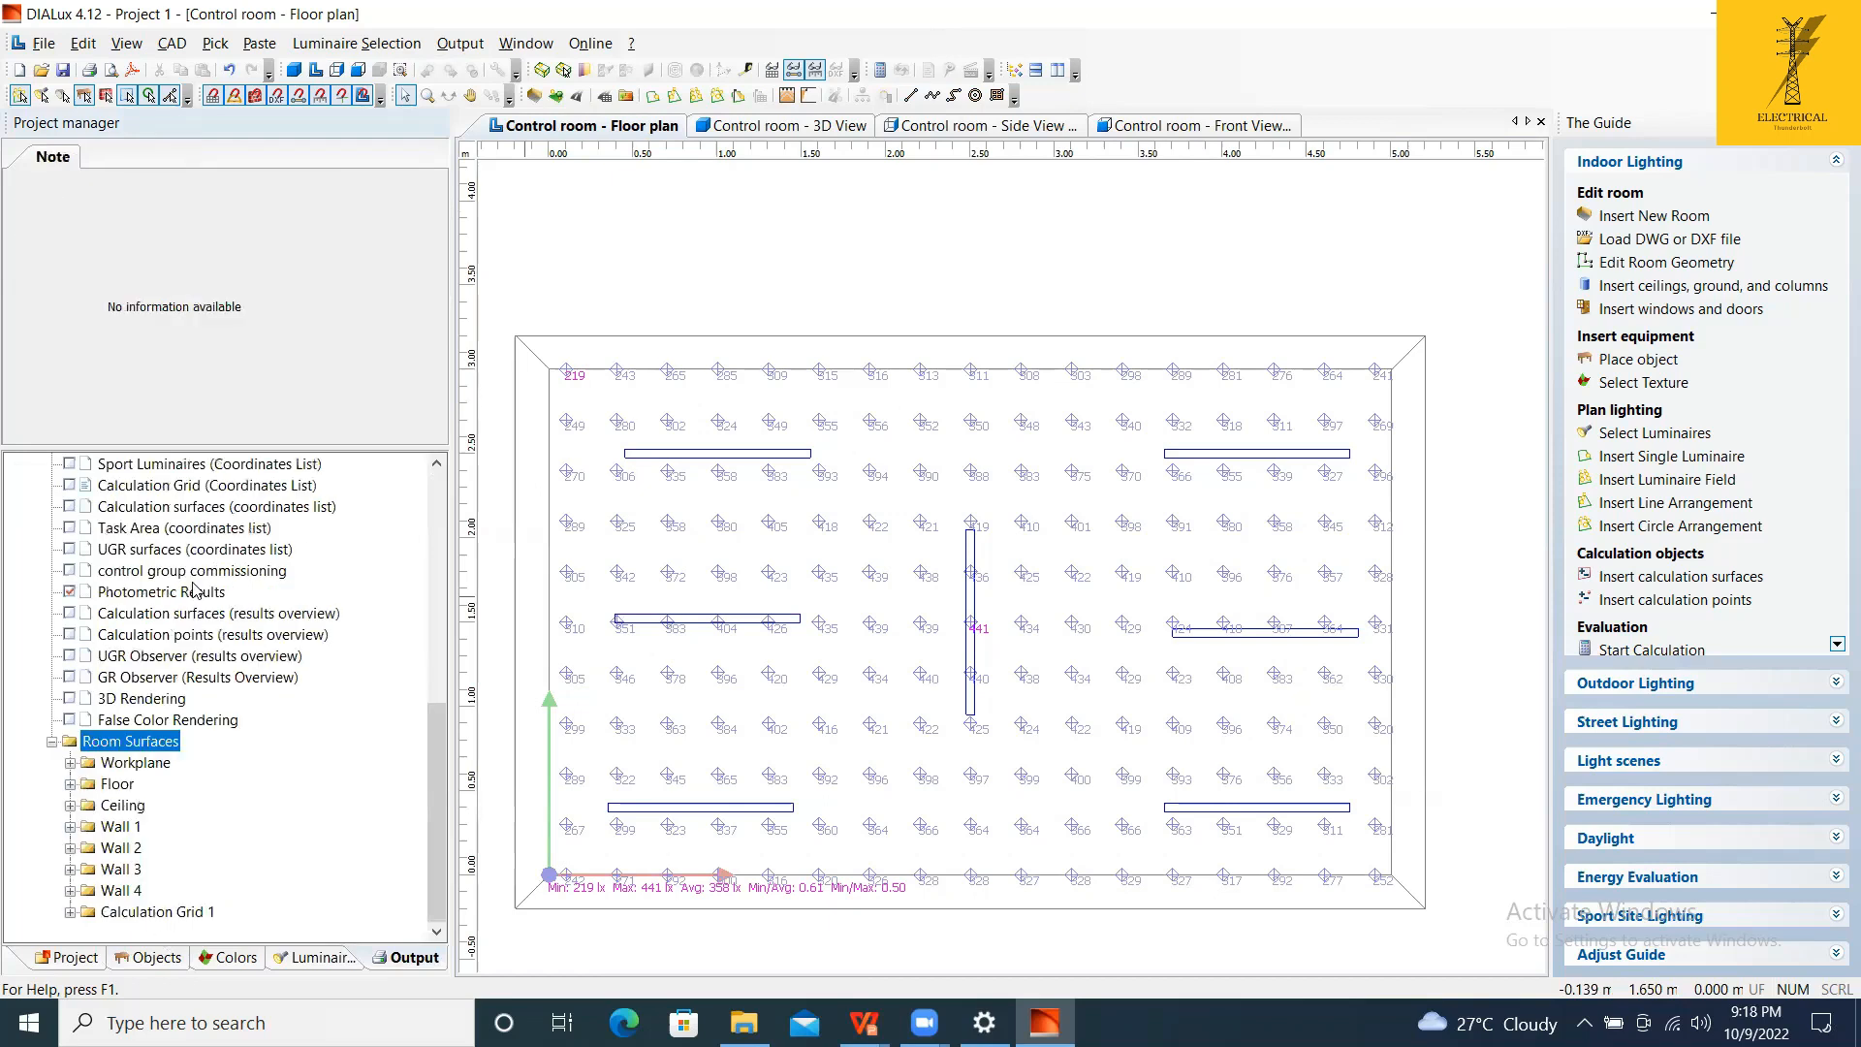
double_click(171, 913)
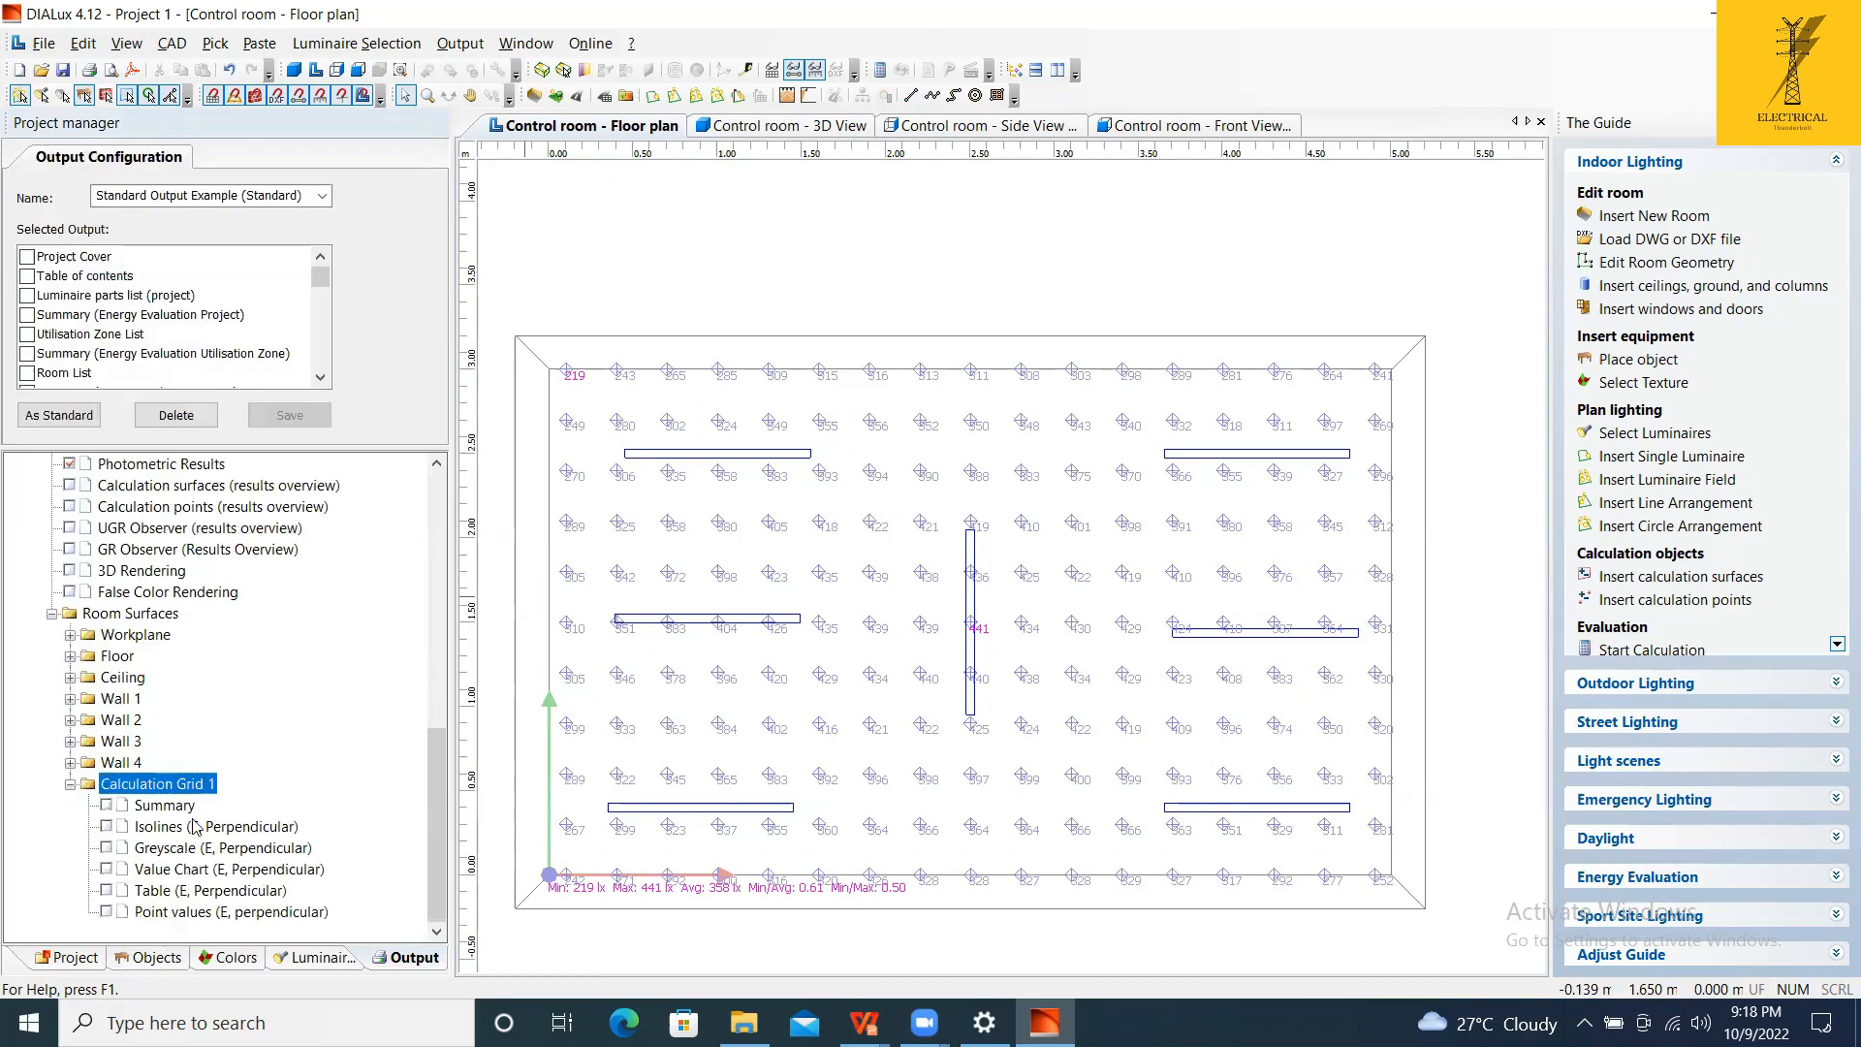
key("F7")
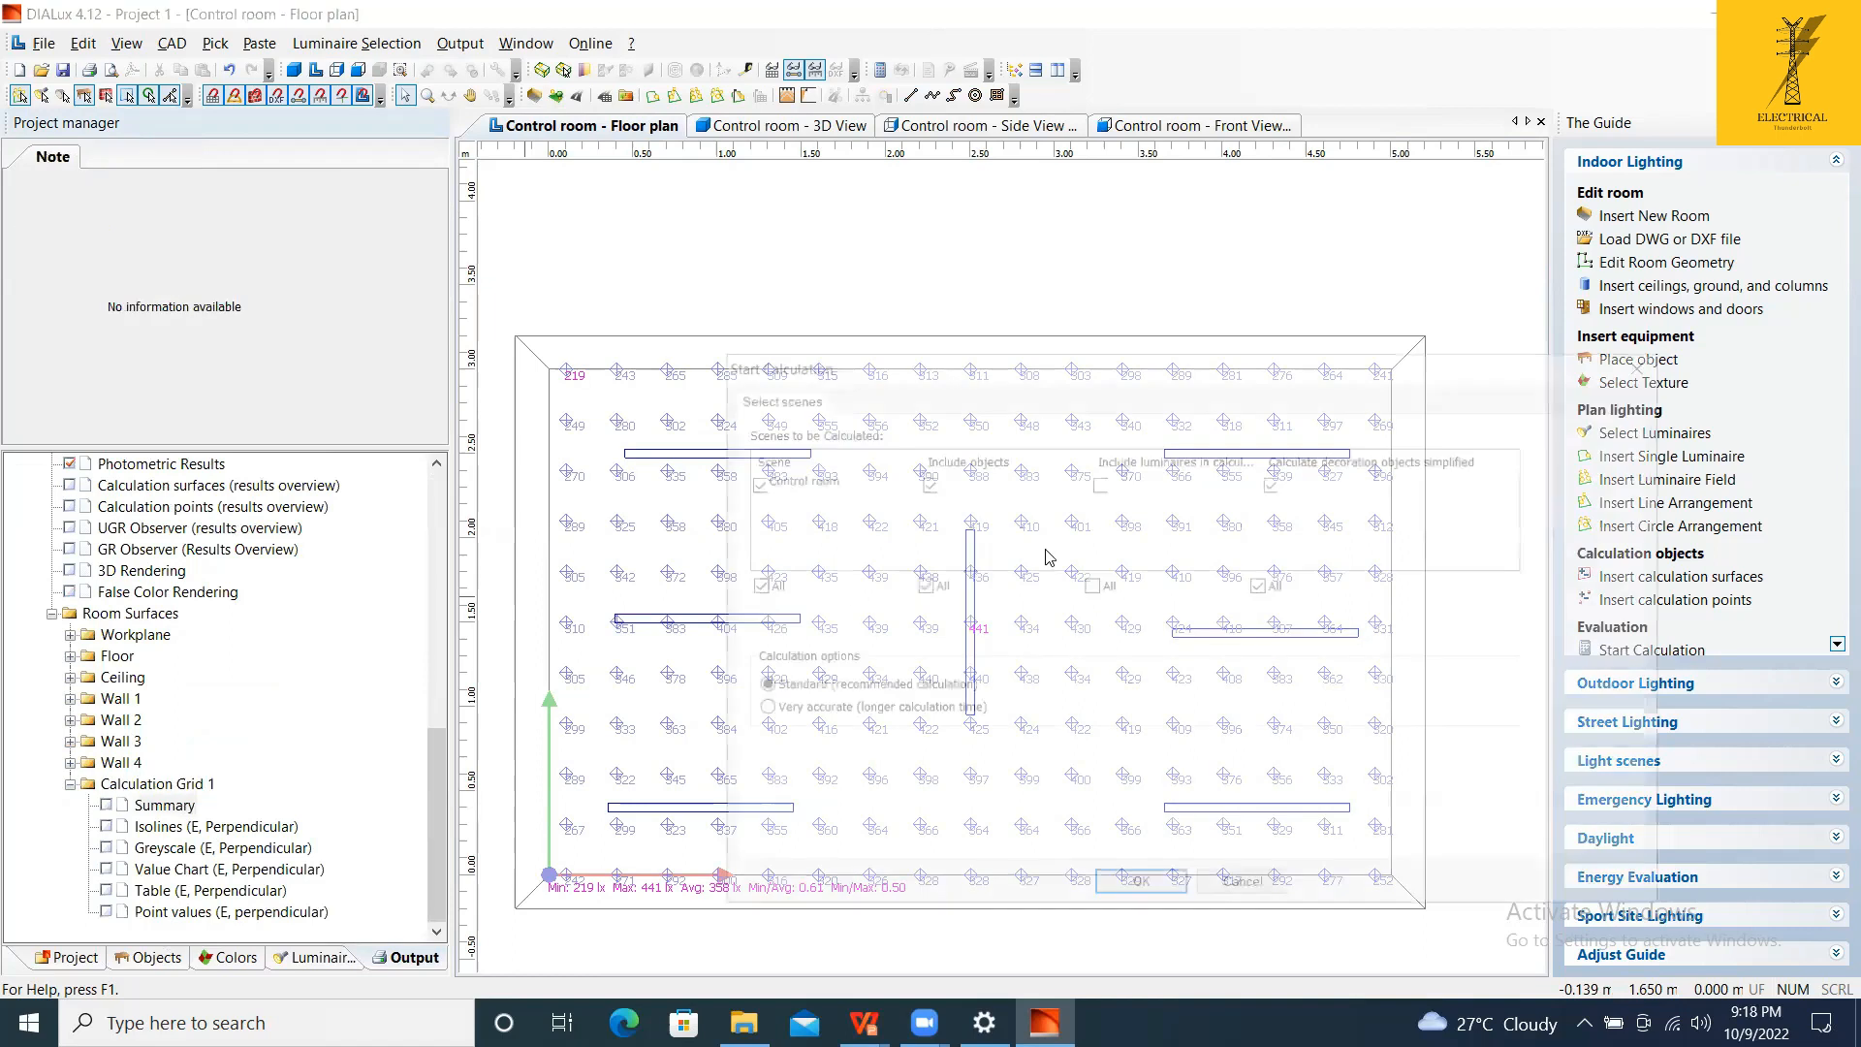
key("Return")
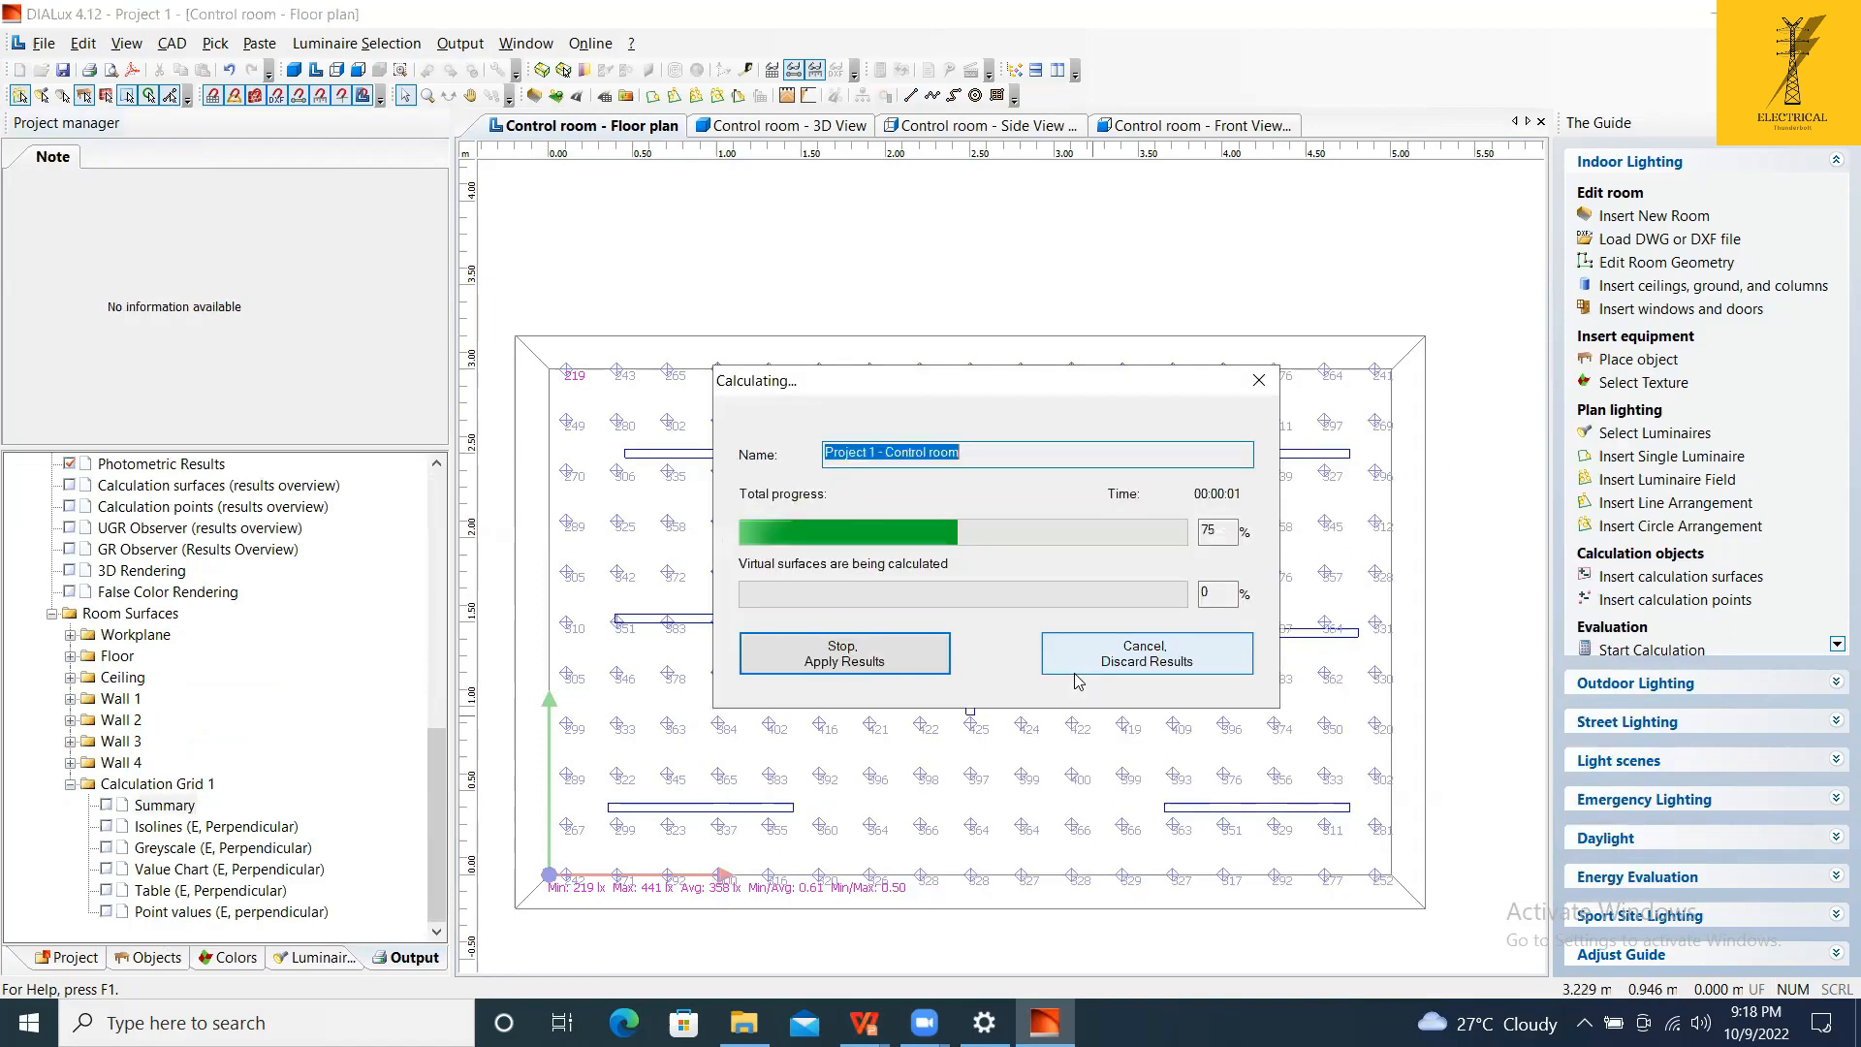
View the perpendicular illuminance isolines and value chart of Calculation Grid 1.
double_click(204, 826)
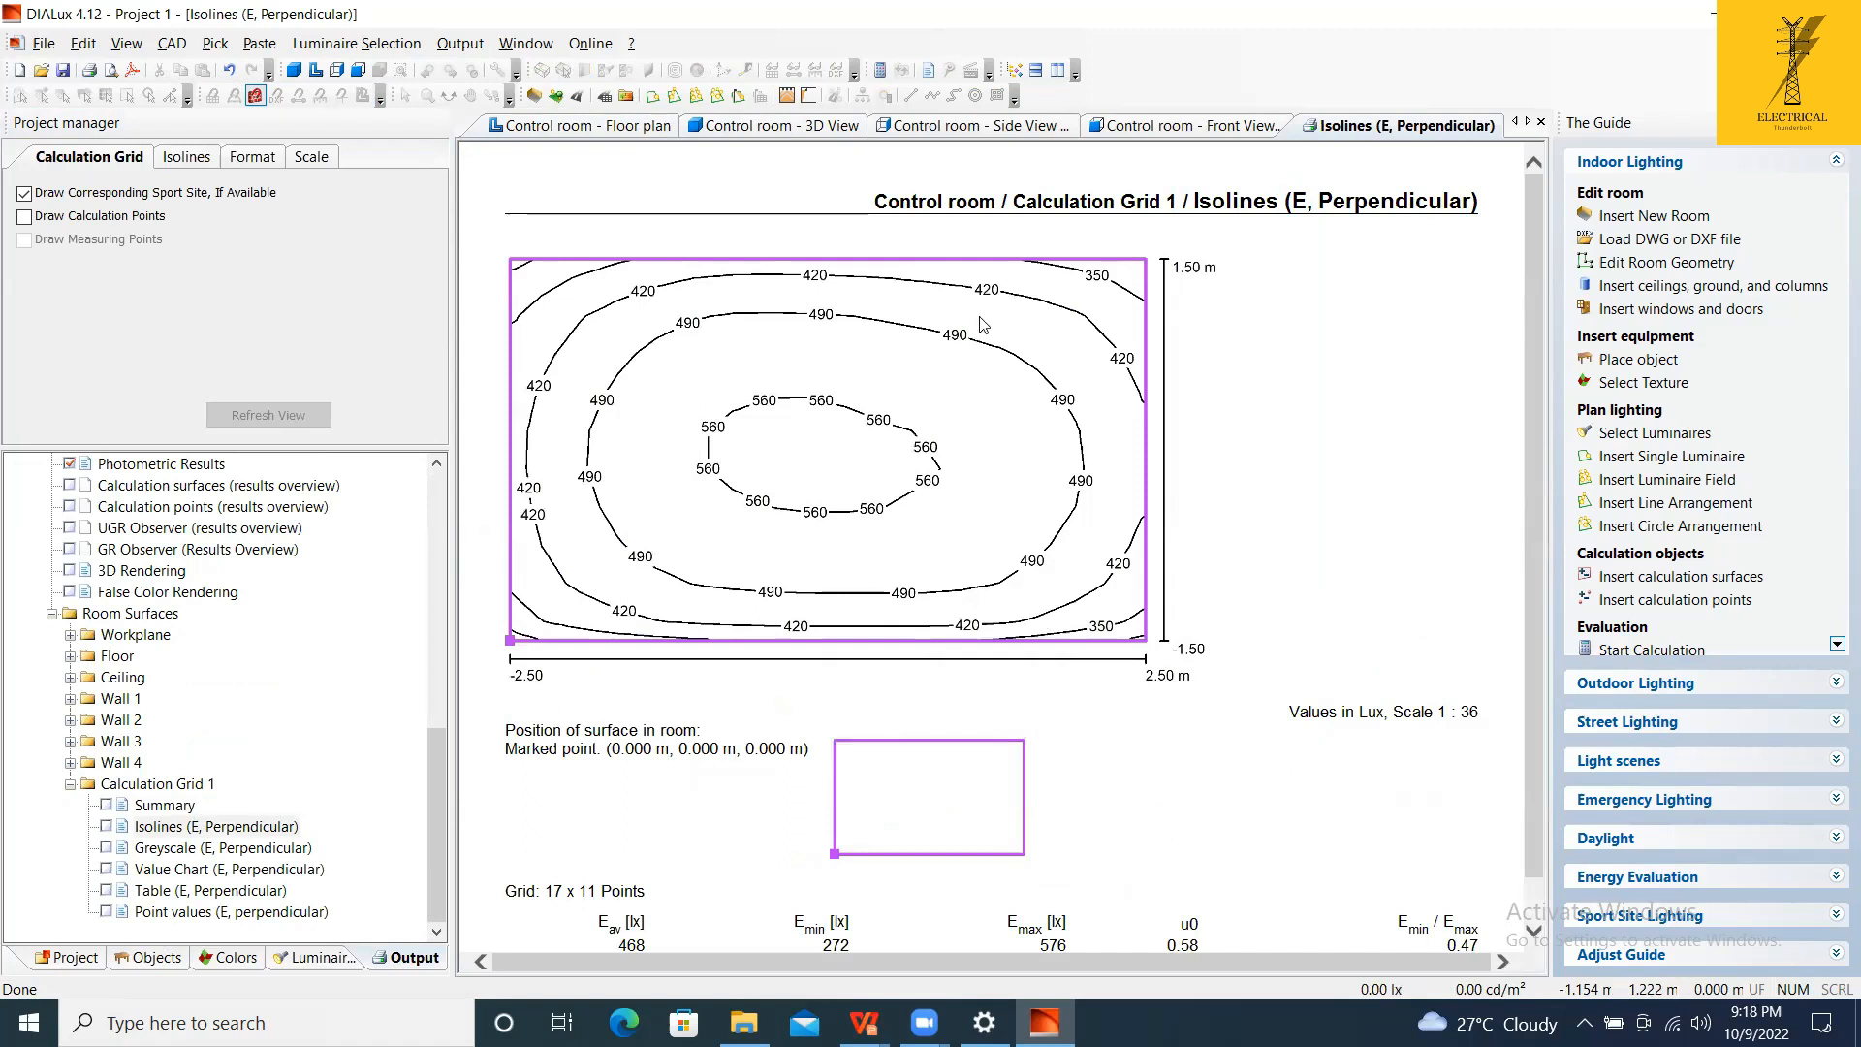
double_click(245, 872)
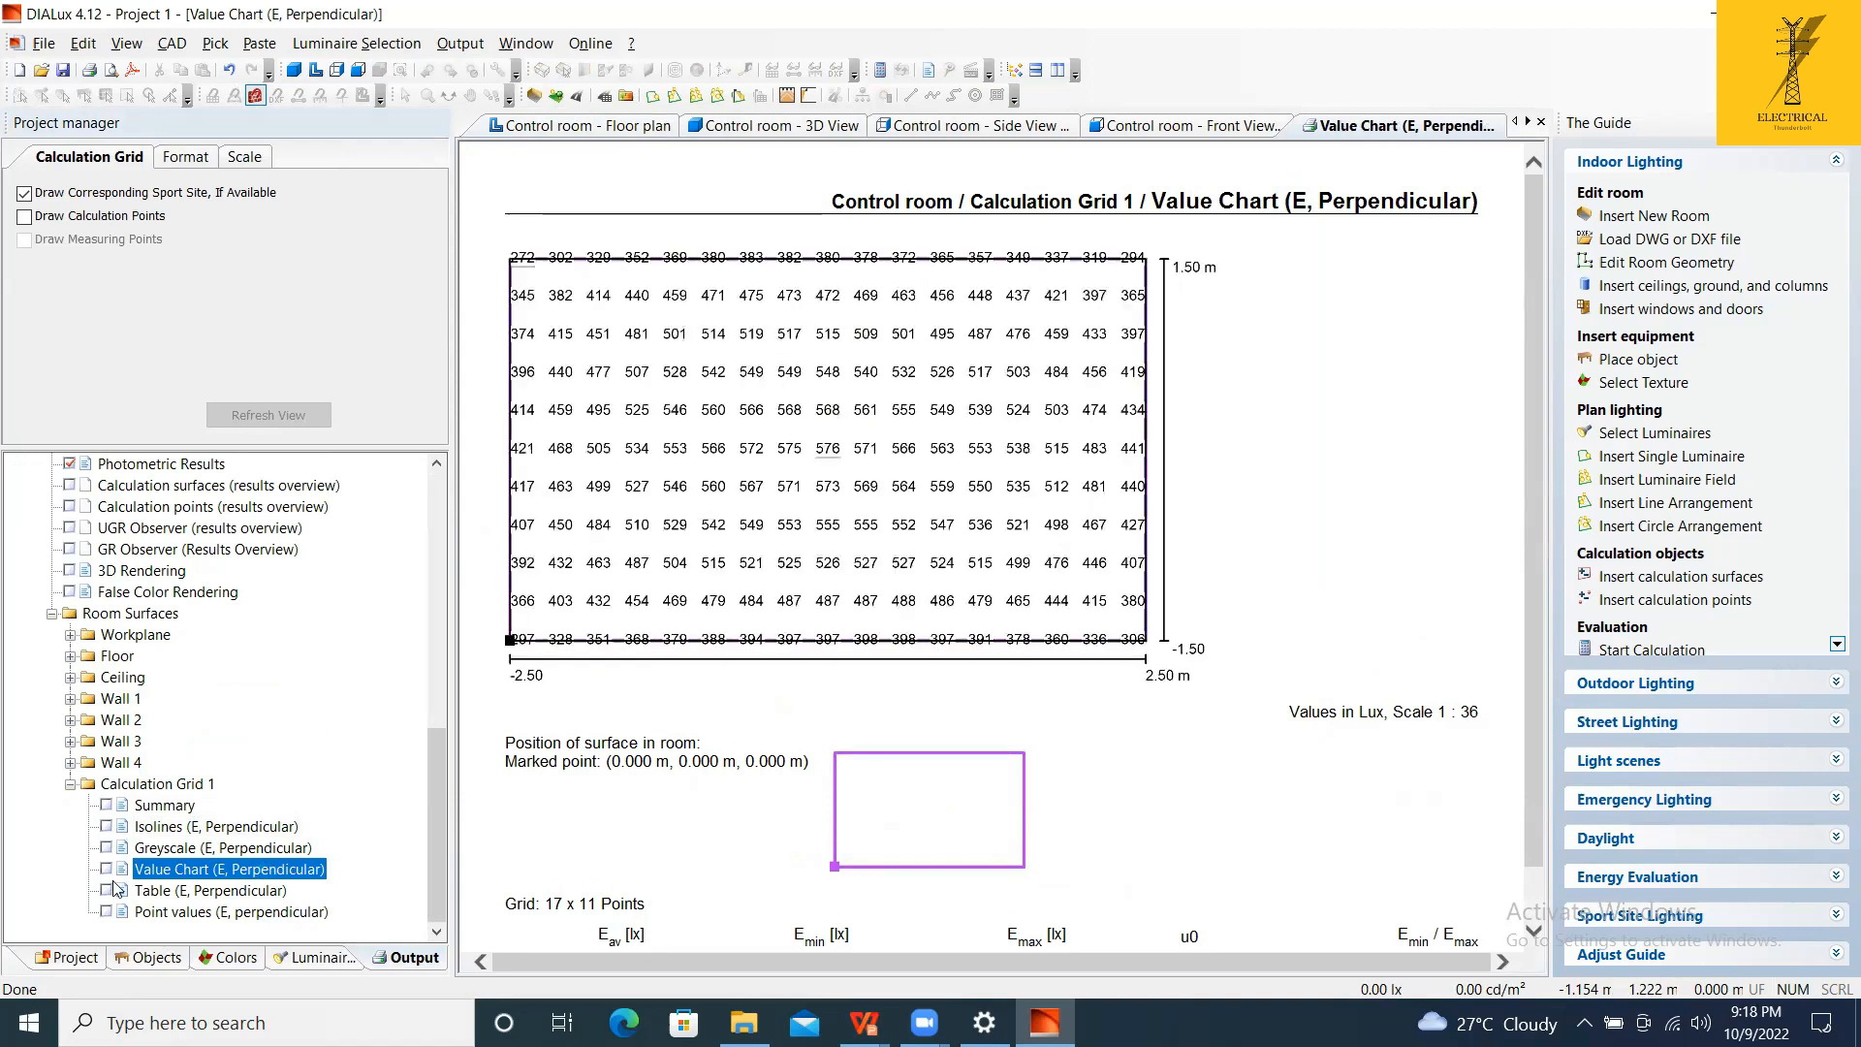
Expand the BAJAJ 13405 BICDP 40W LED luminaire's outputs and view its luminance table.
scroll(194, 669, "up", 5)
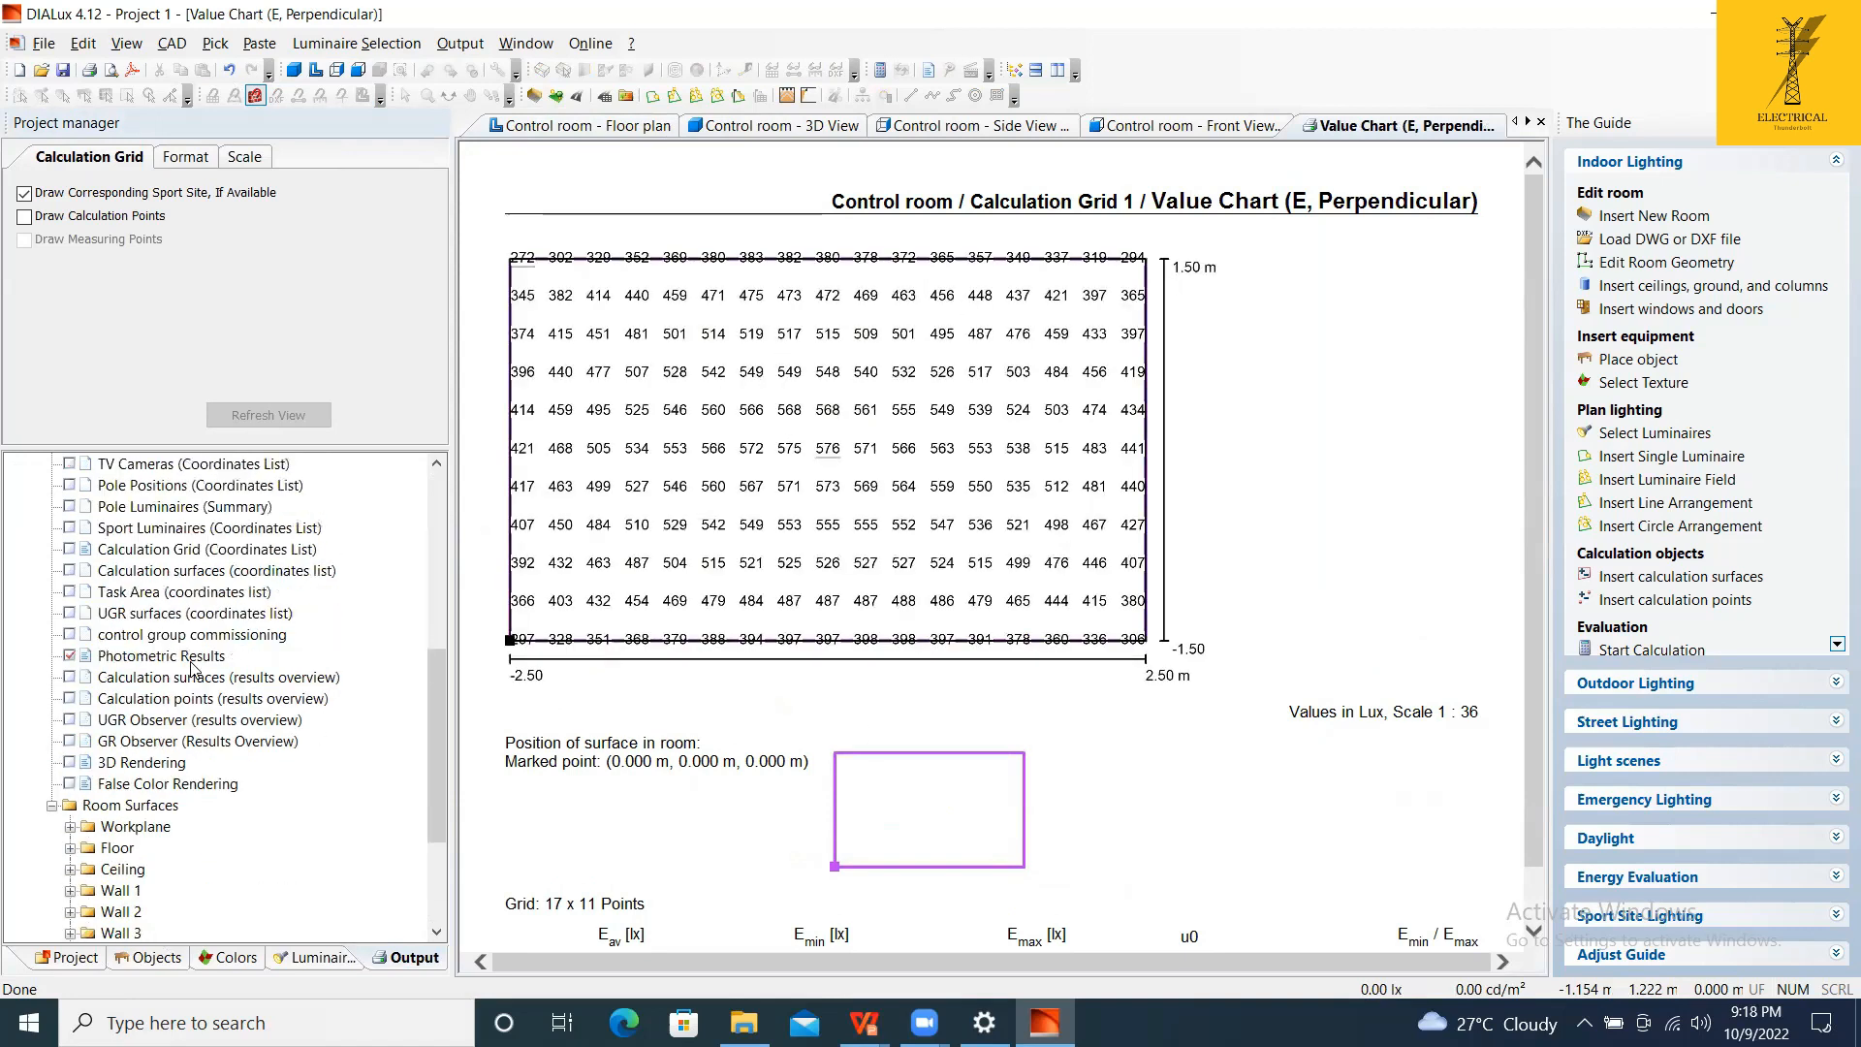
scroll(194, 669, "up", 5)
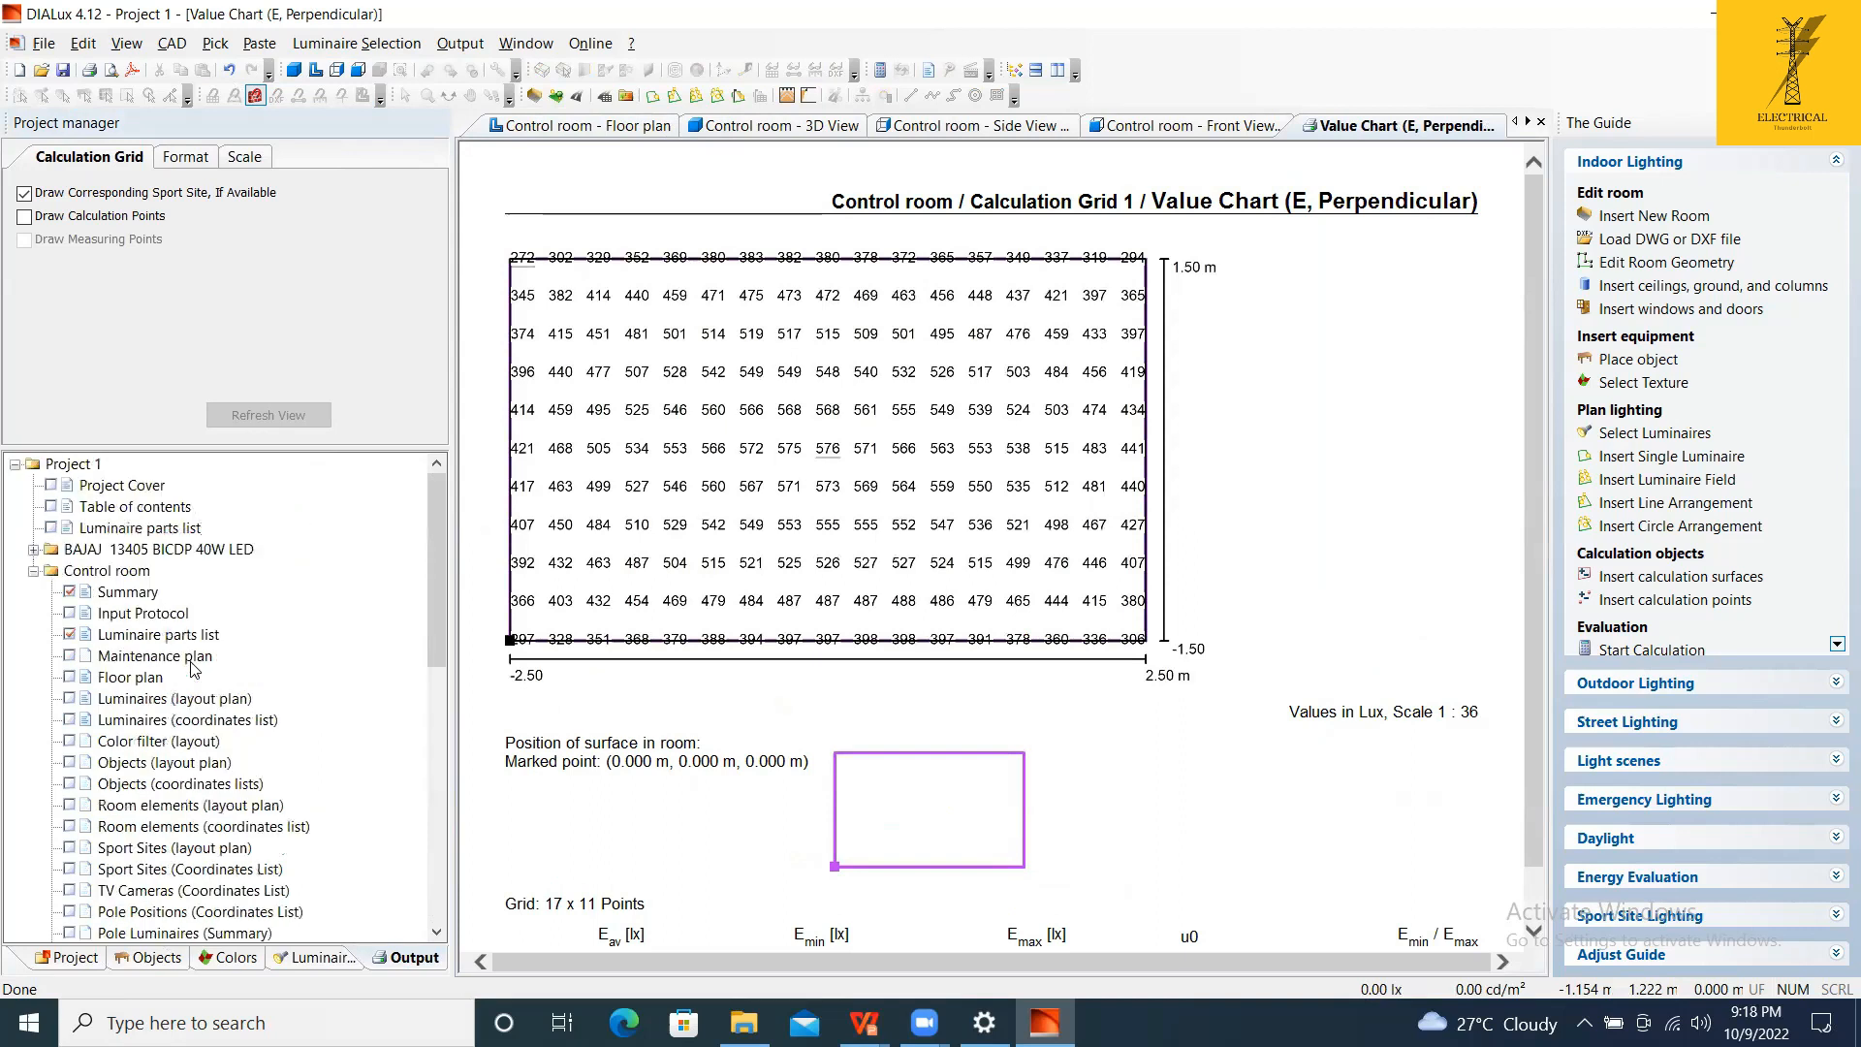
double_click(155, 551)
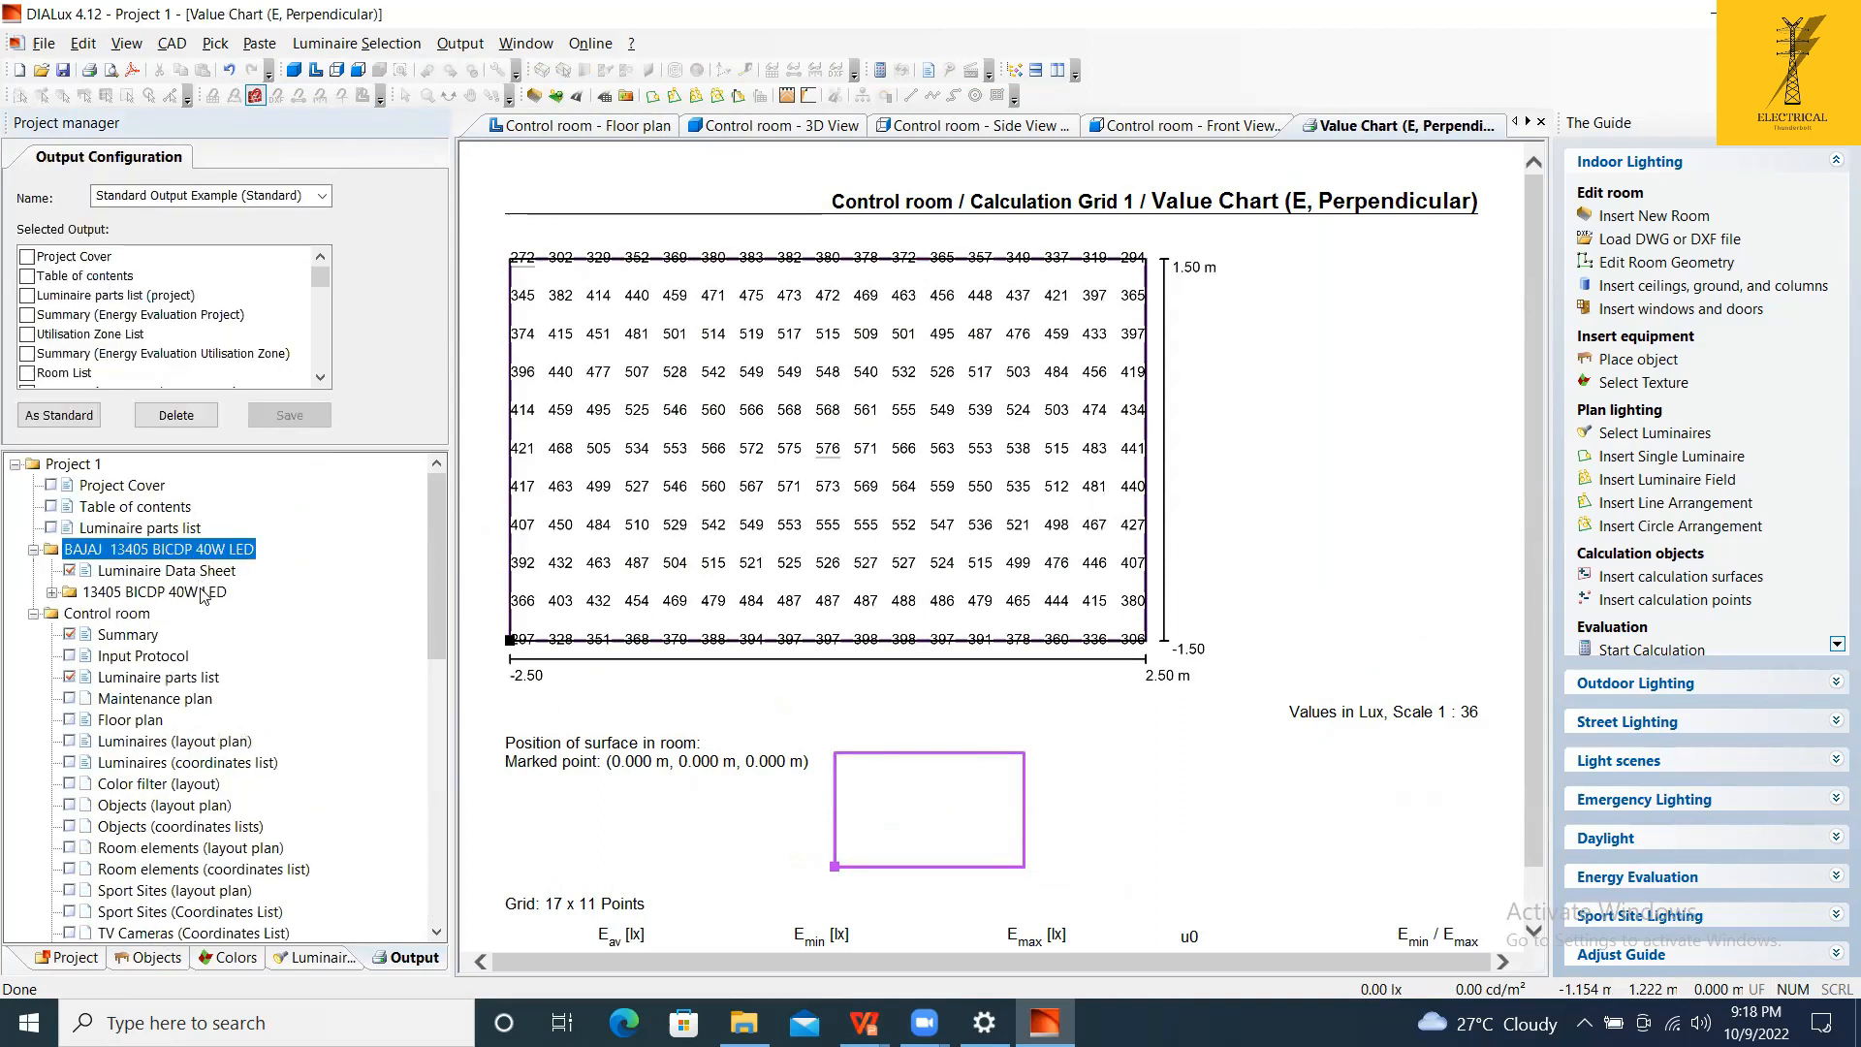
double_click(202, 593)
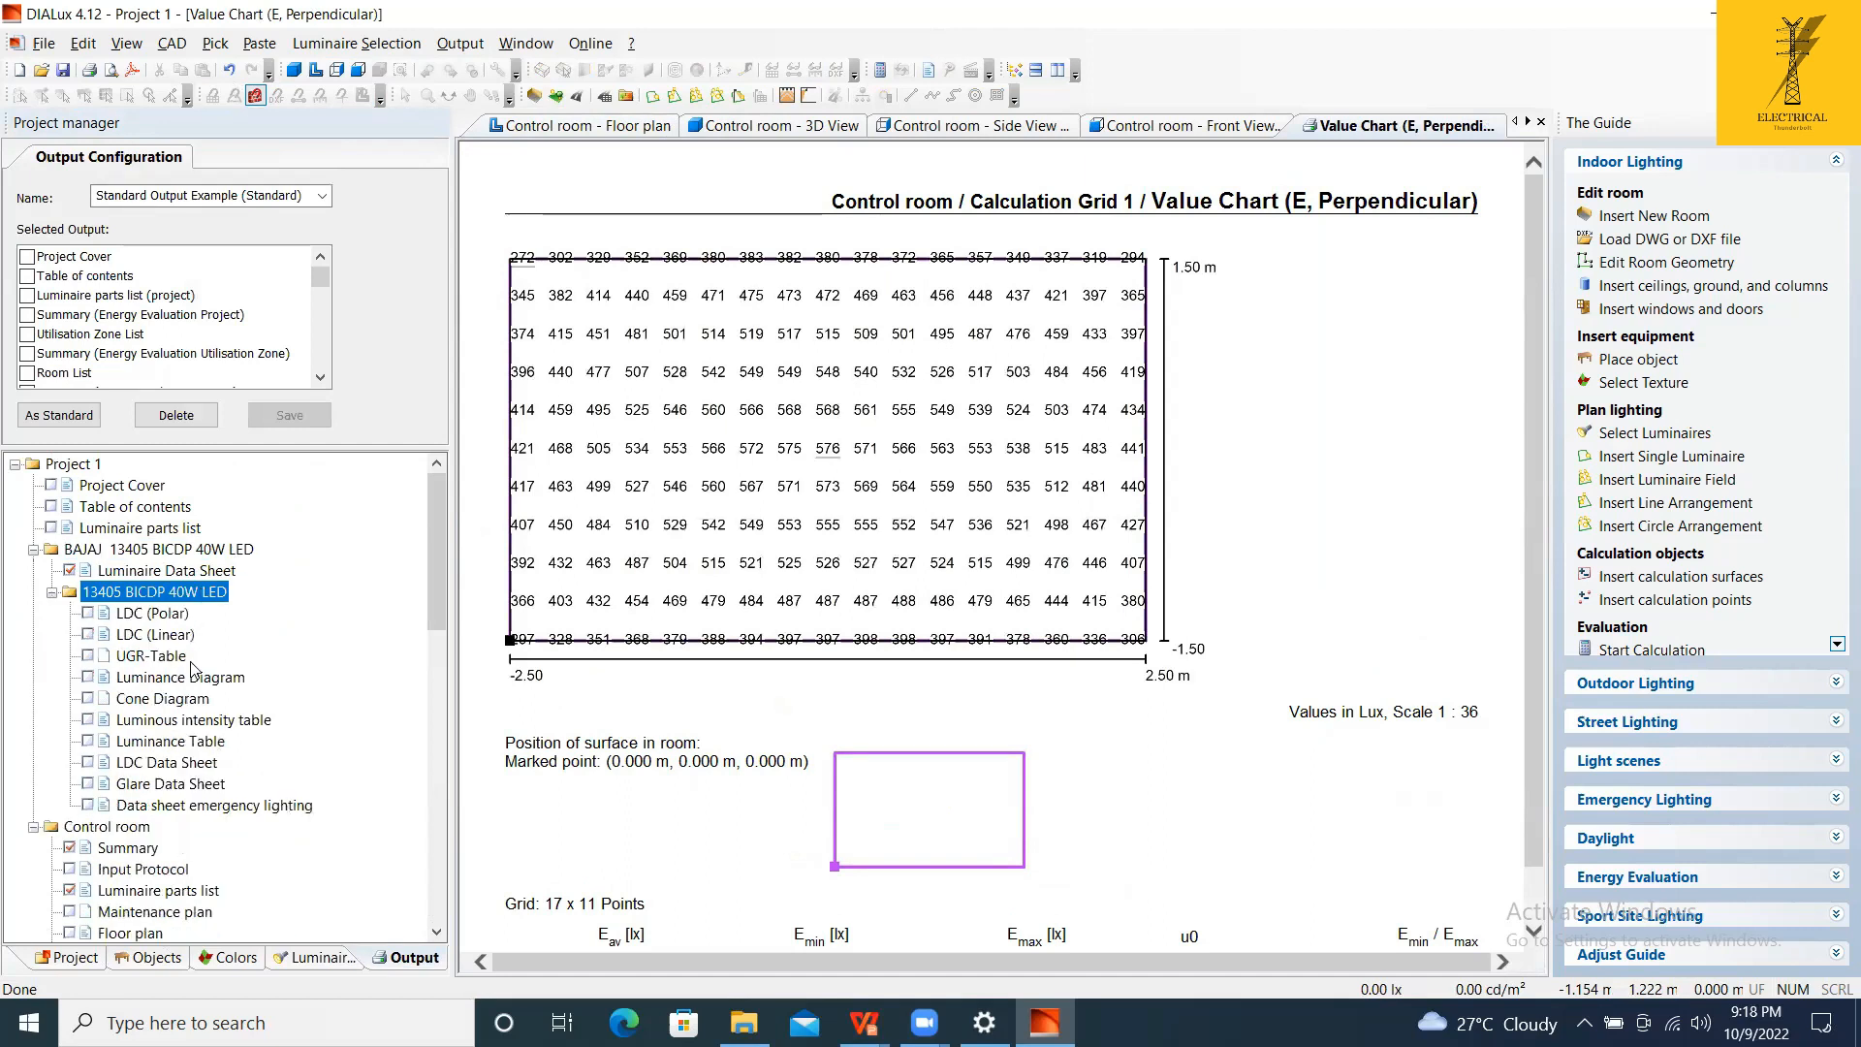
left_click(201, 743)
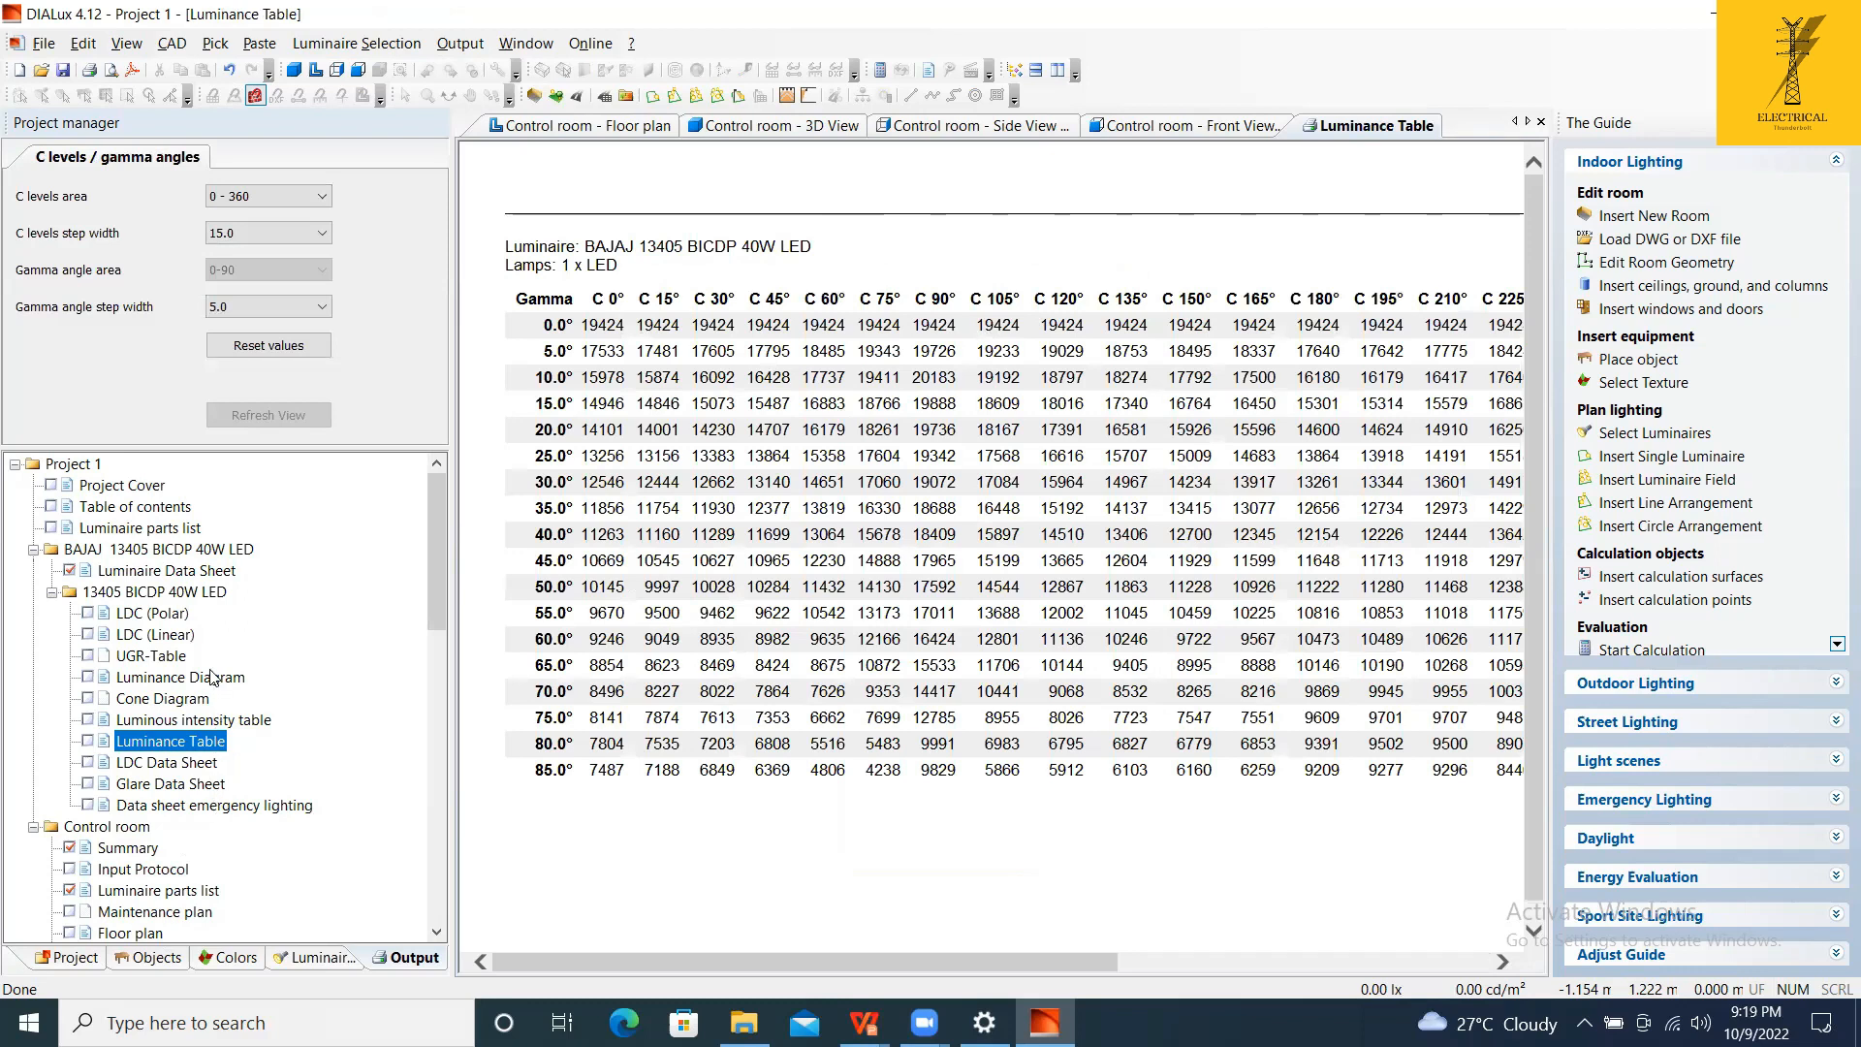
View the control room's luminaire layout plan and luminaire coordinates list.
scroll(212, 677, "down", 2)
scroll(212, 677, "down", 1)
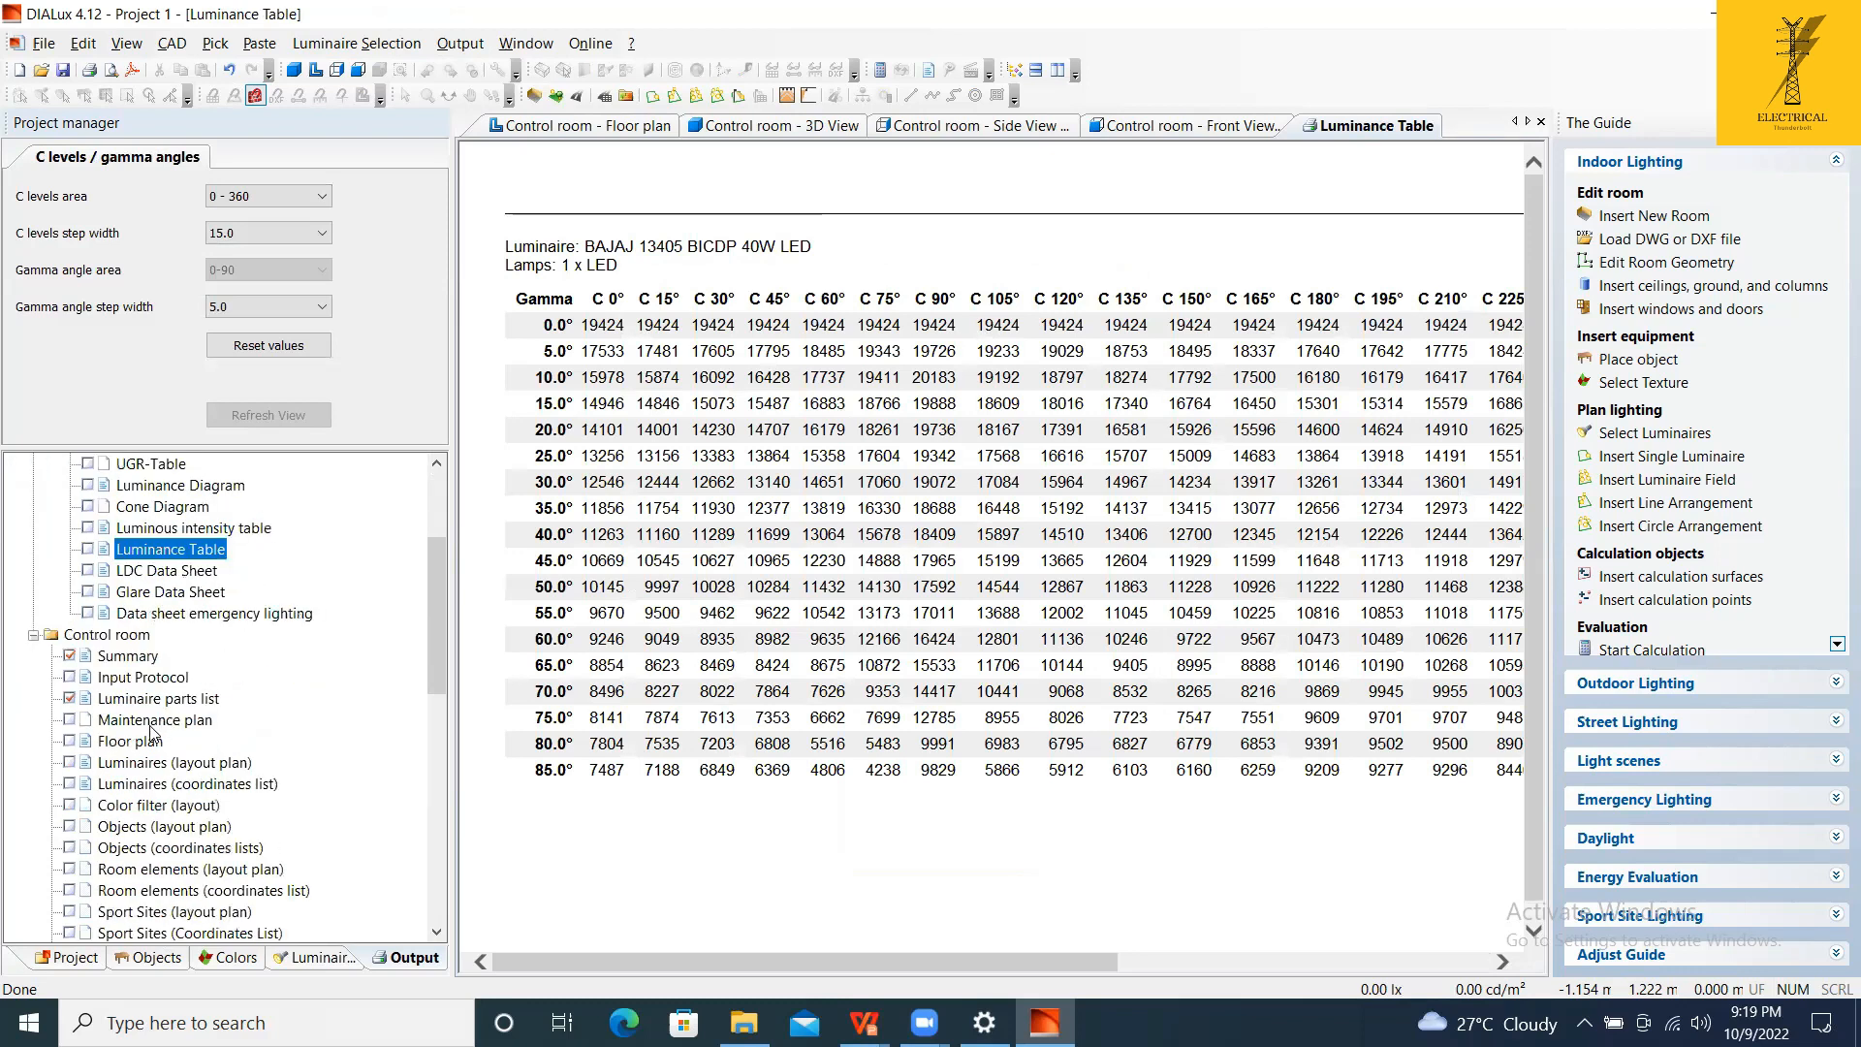
left_click(188, 765)
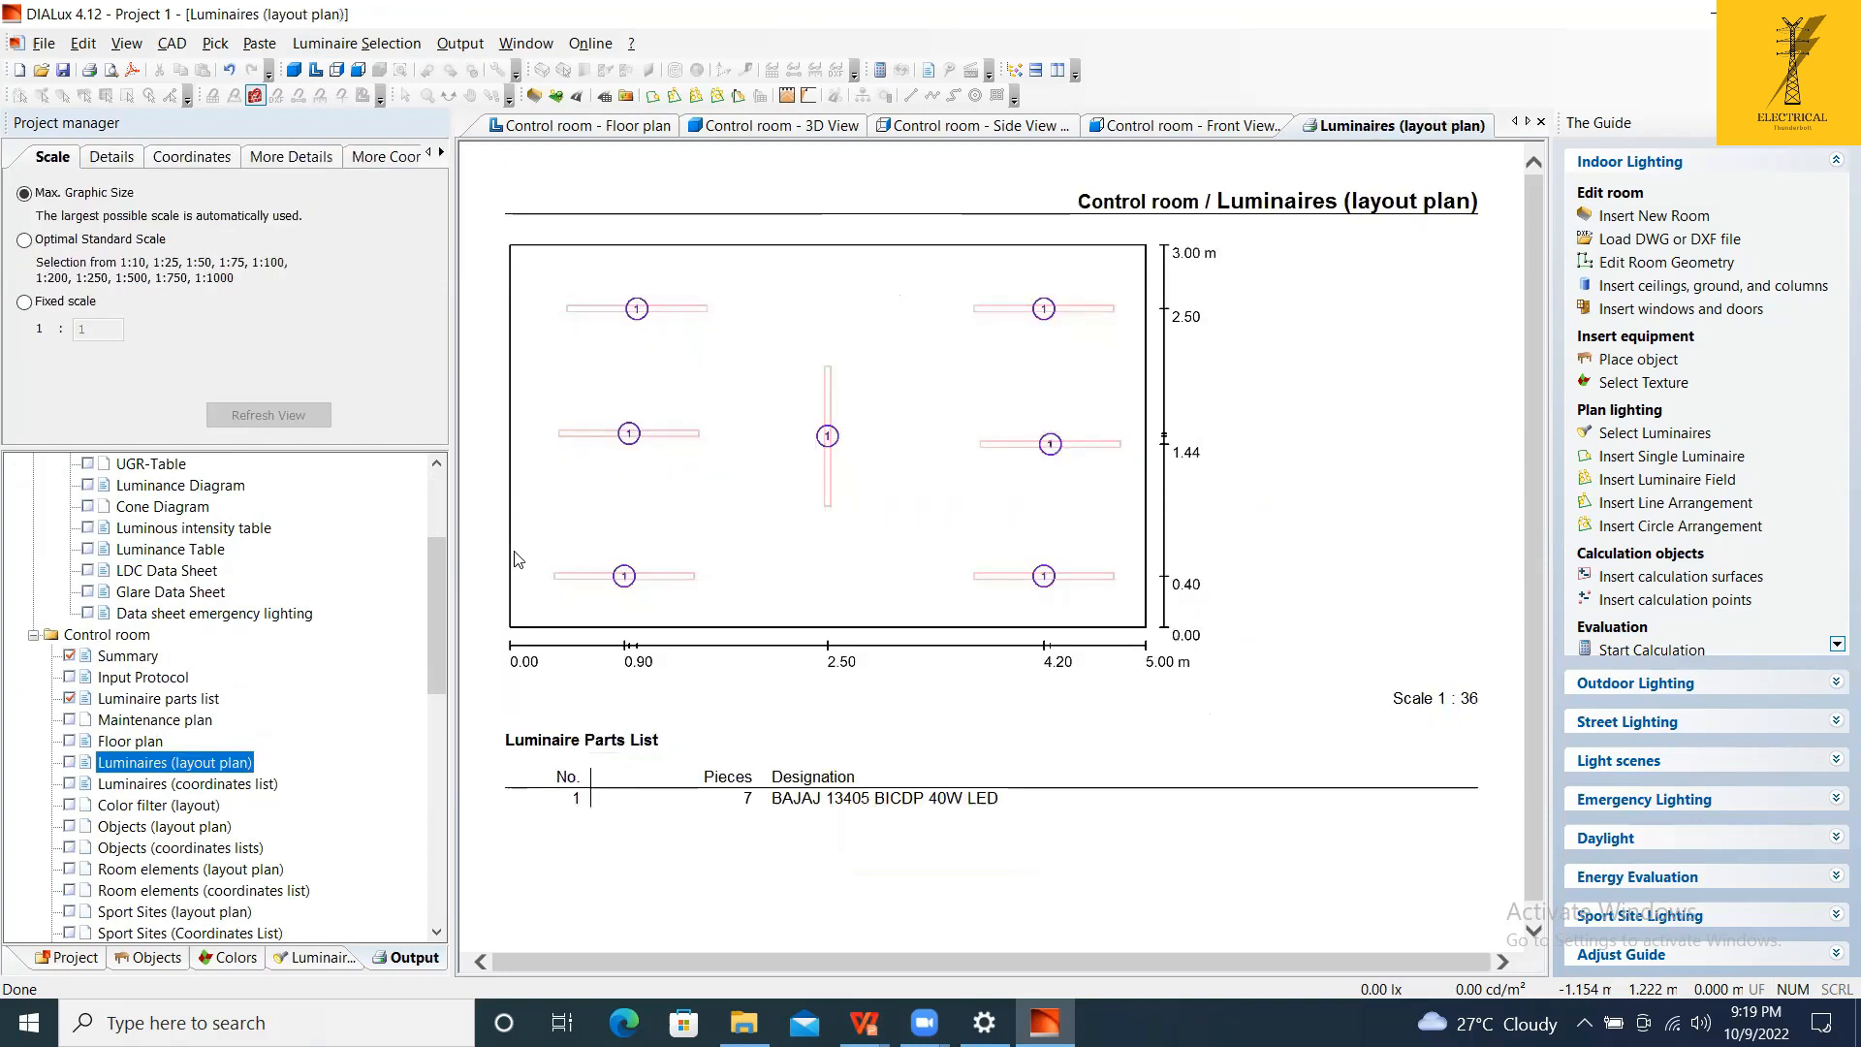
left_click(217, 787)
scroll(676, 690, "down", 1)
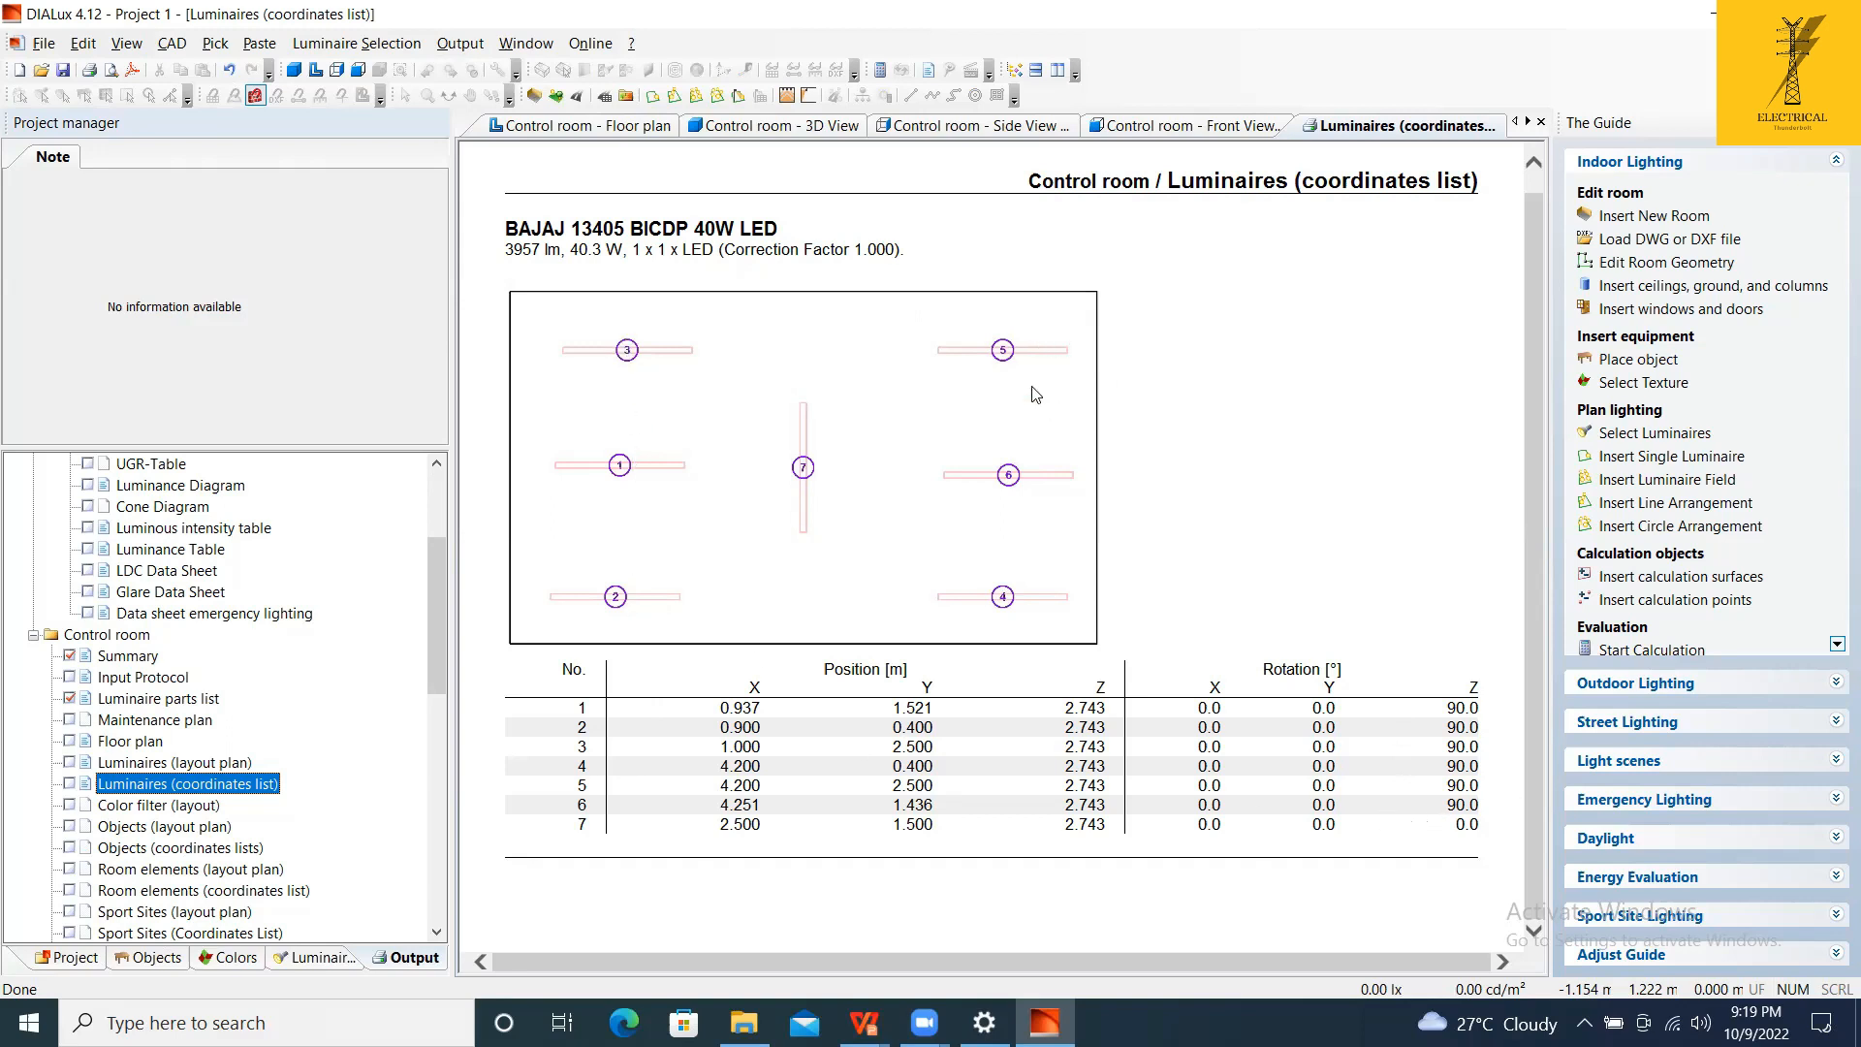
Expand the ceiling's outputs among the room surfaces and view its illuminance value chart (E).
scroll(376, 756, "down", 7)
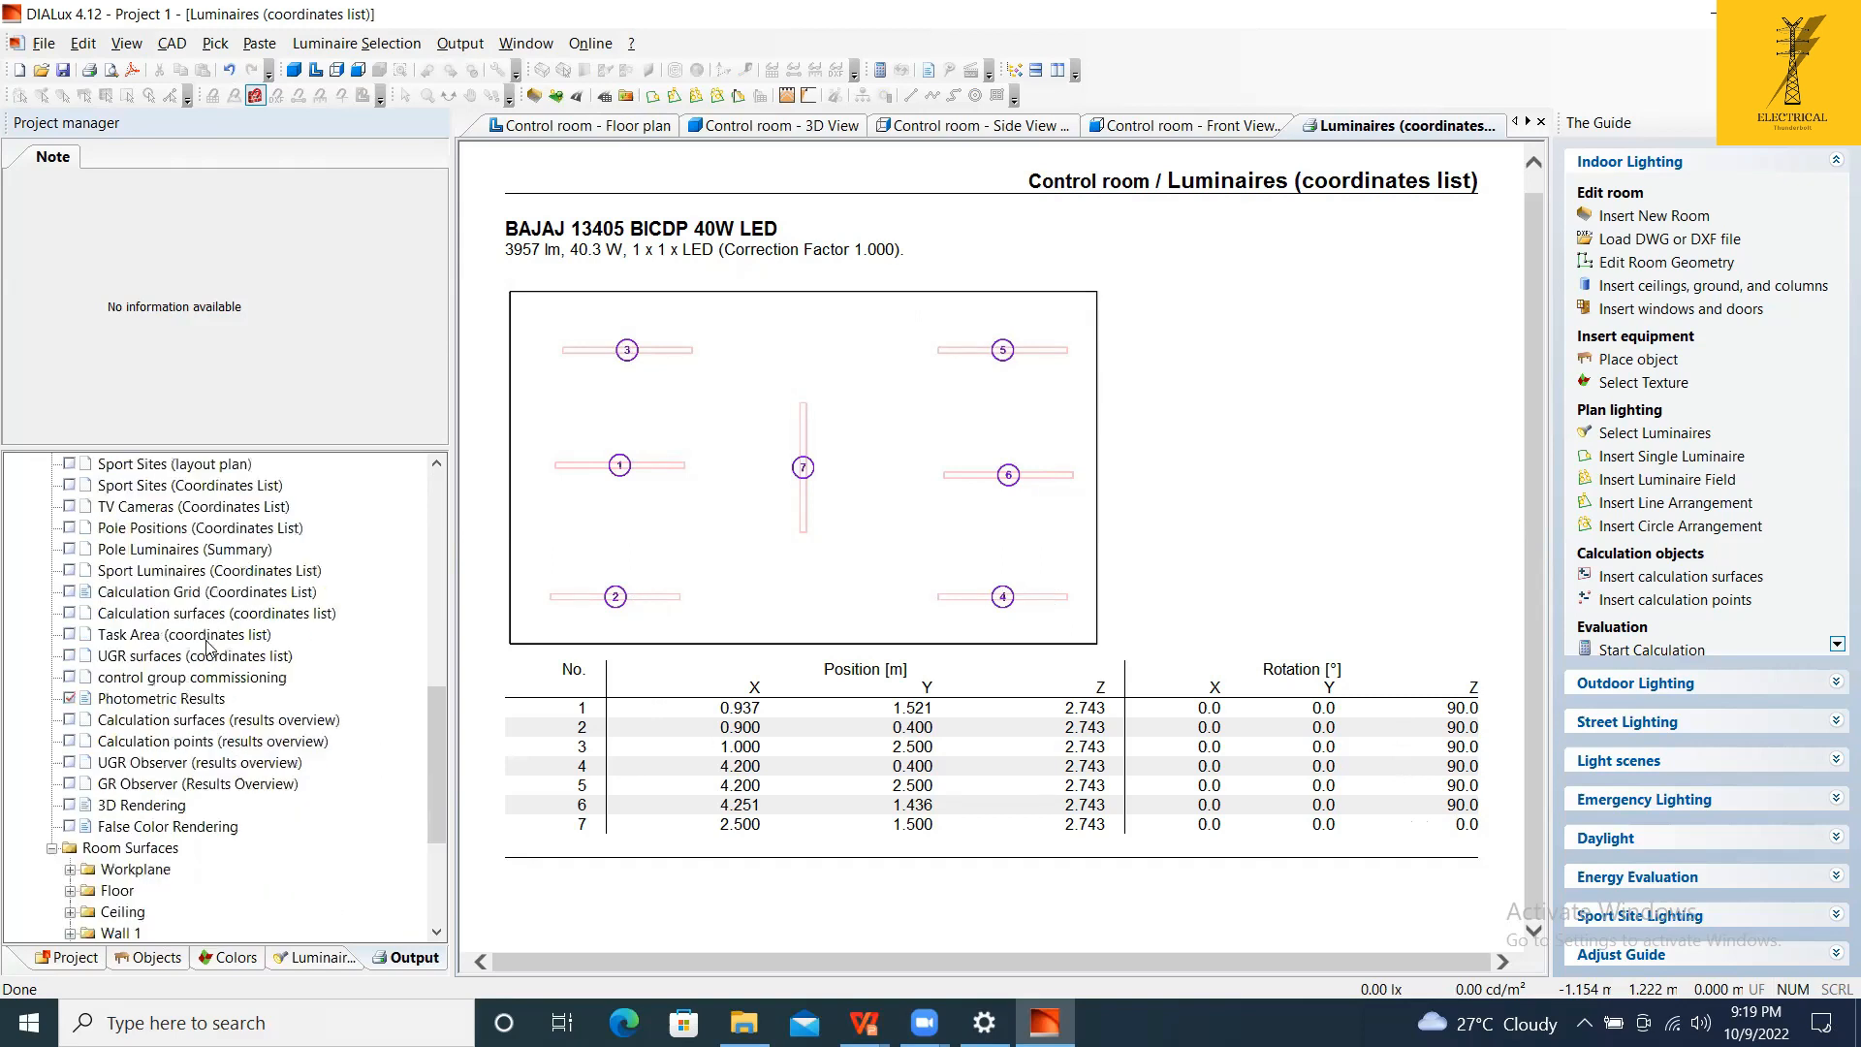
scroll(206, 648, "down", 2)
left_click(139, 785)
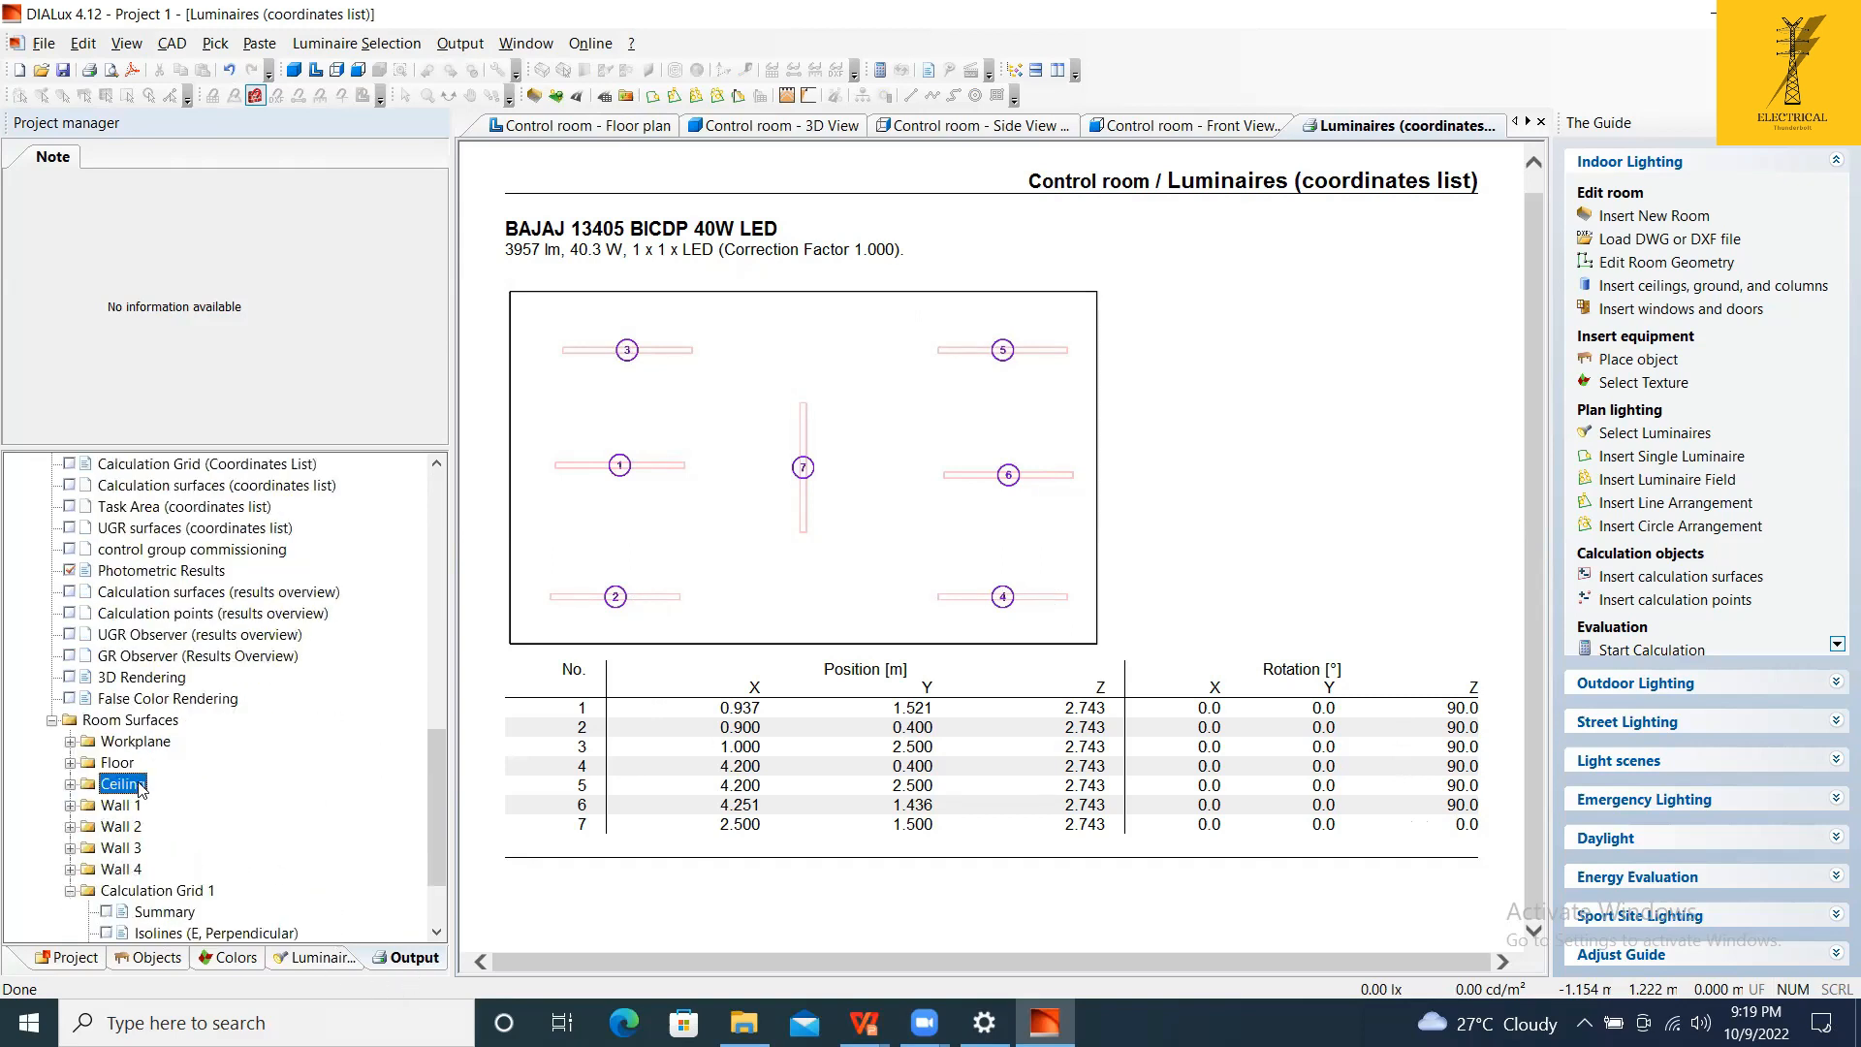
double_click(139, 785)
left_click(188, 803)
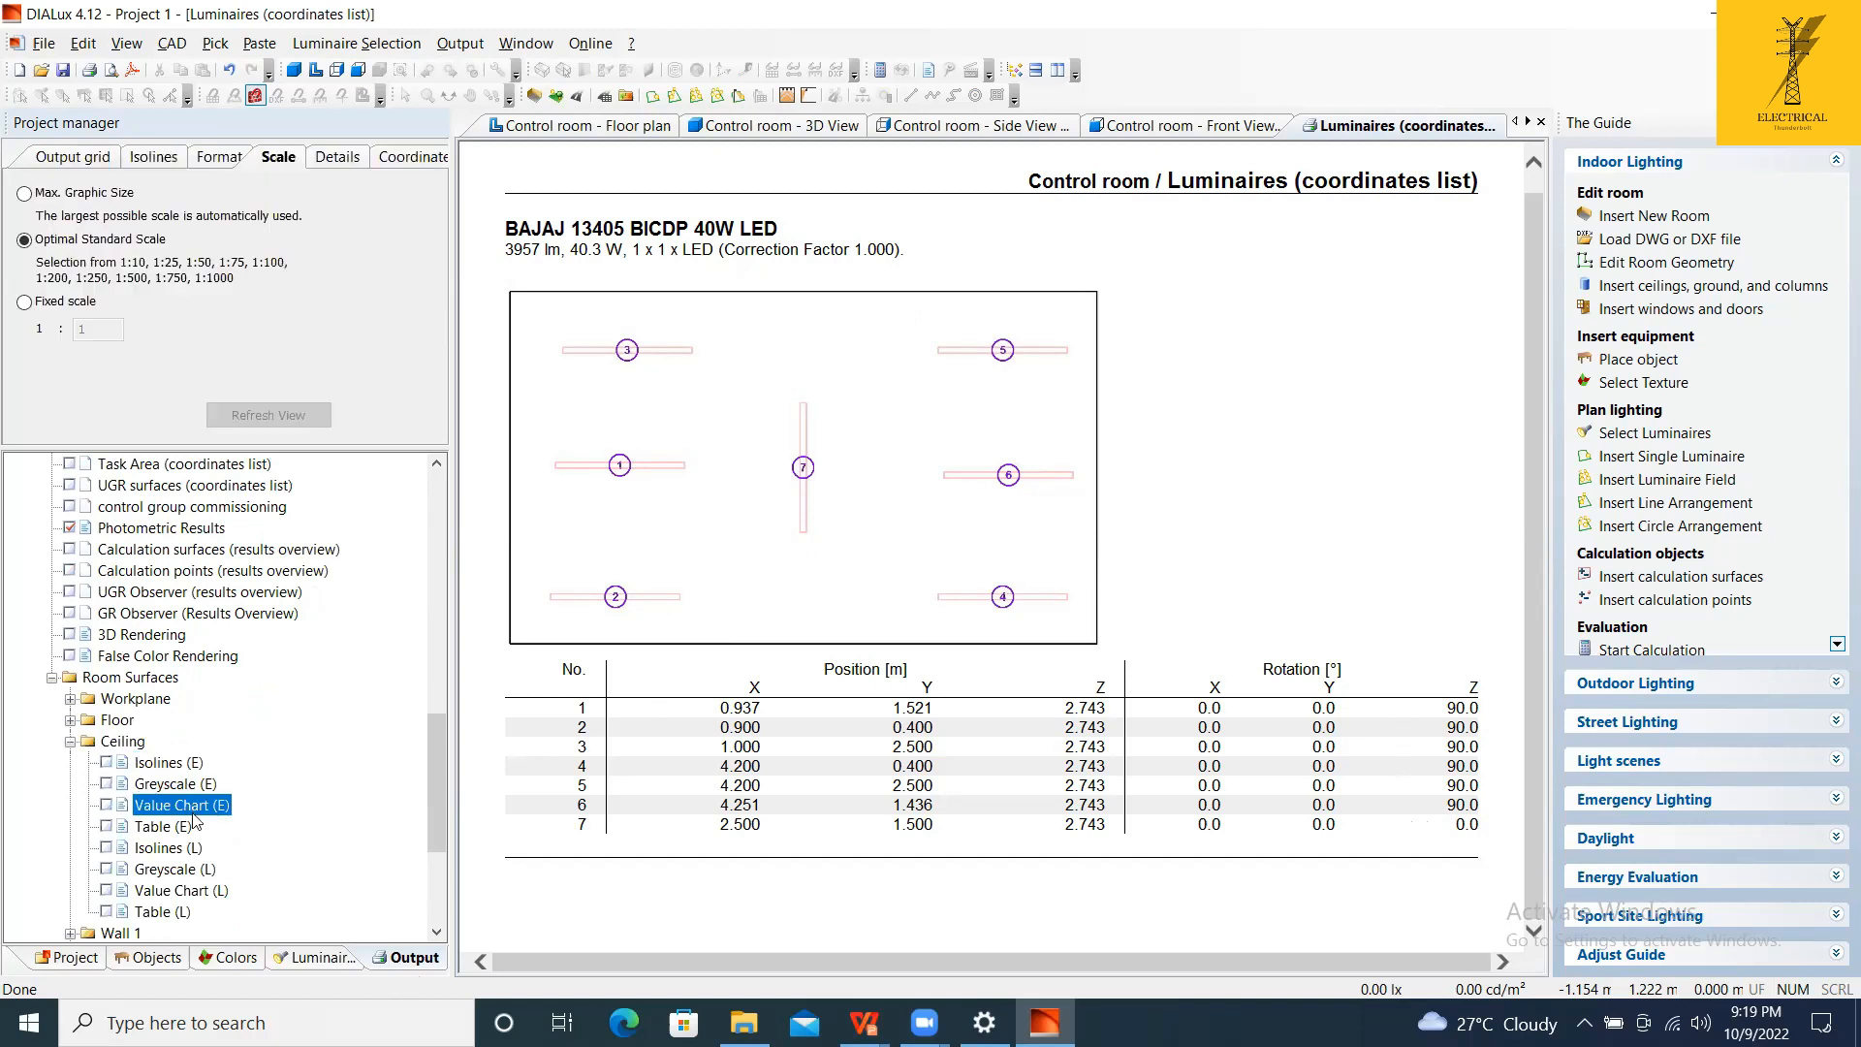
double_click(192, 806)
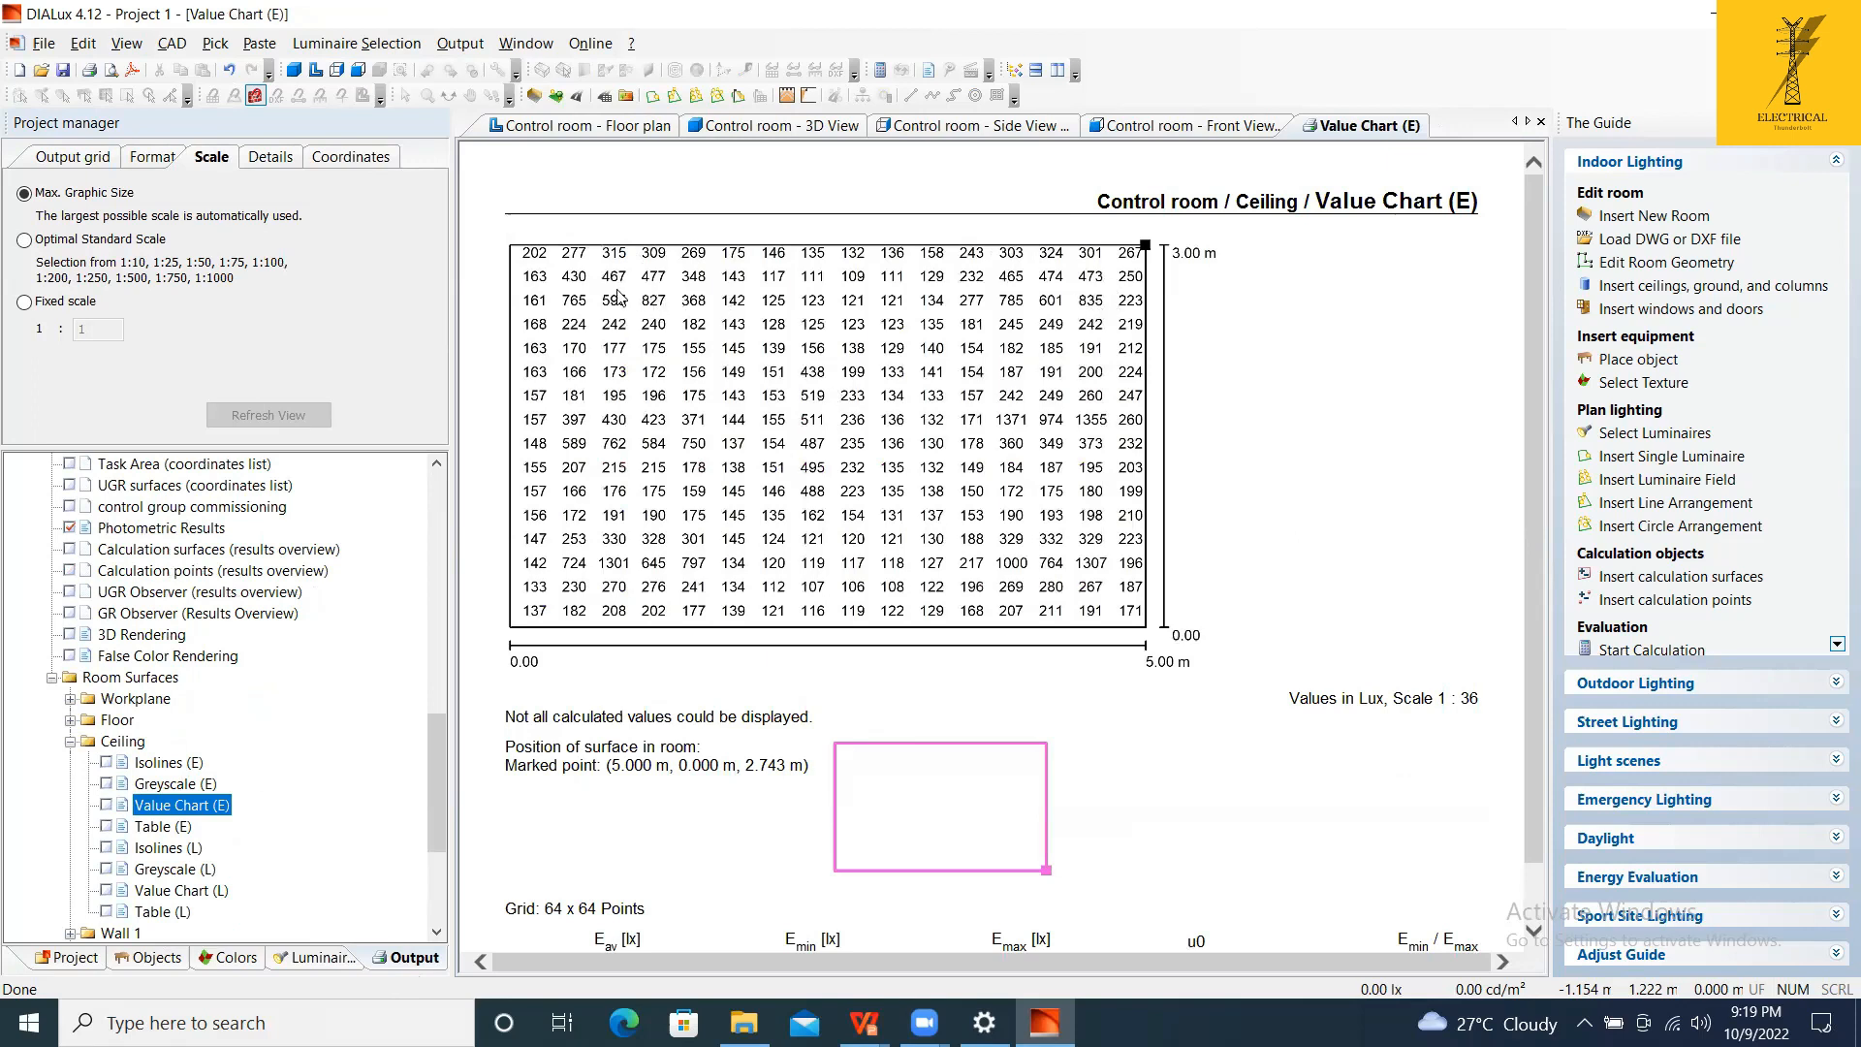
Expand the floor's outputs and examine its illuminance value chart (E) down to the summary values.
scroll(185, 770, "down", 3)
double_click(117, 549)
left_click(185, 614)
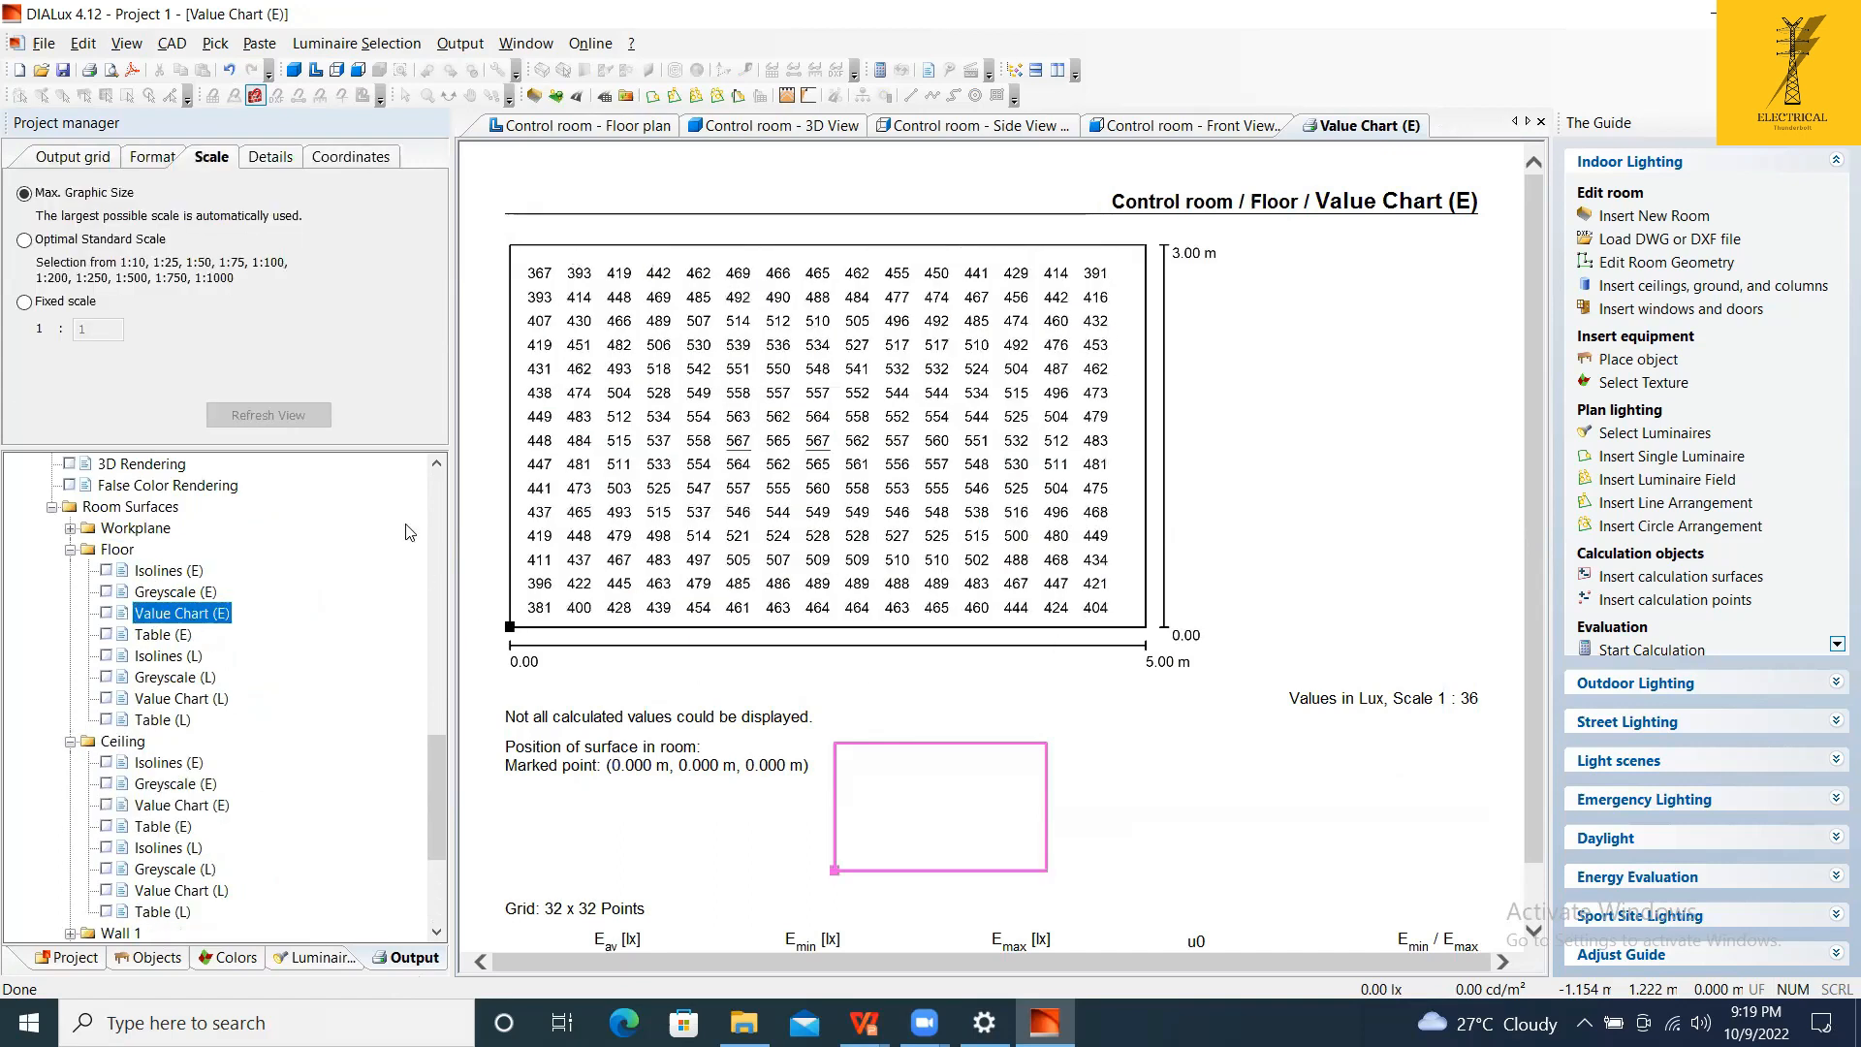
scroll(876, 500, "down", 1)
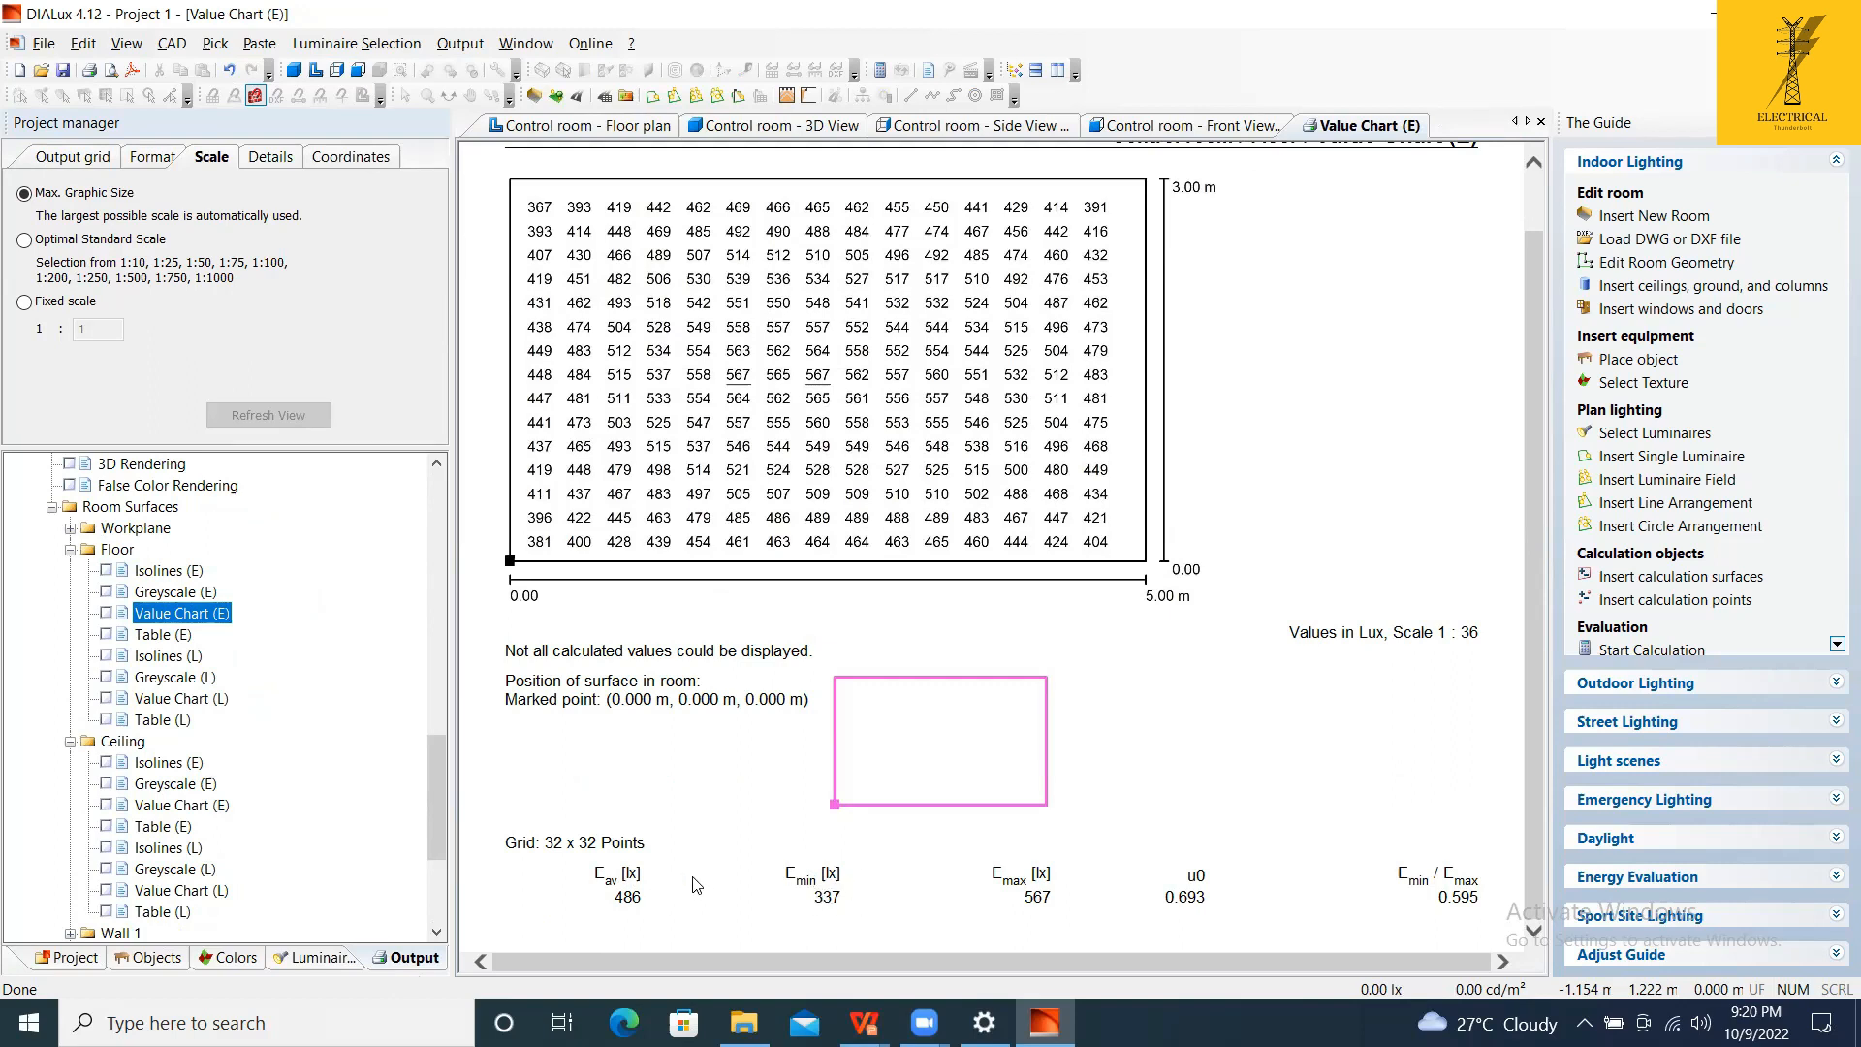
View the floor's luminance isolines (L) and luminance value chart (L), declining to save the project when reminded.
left_click(171, 656)
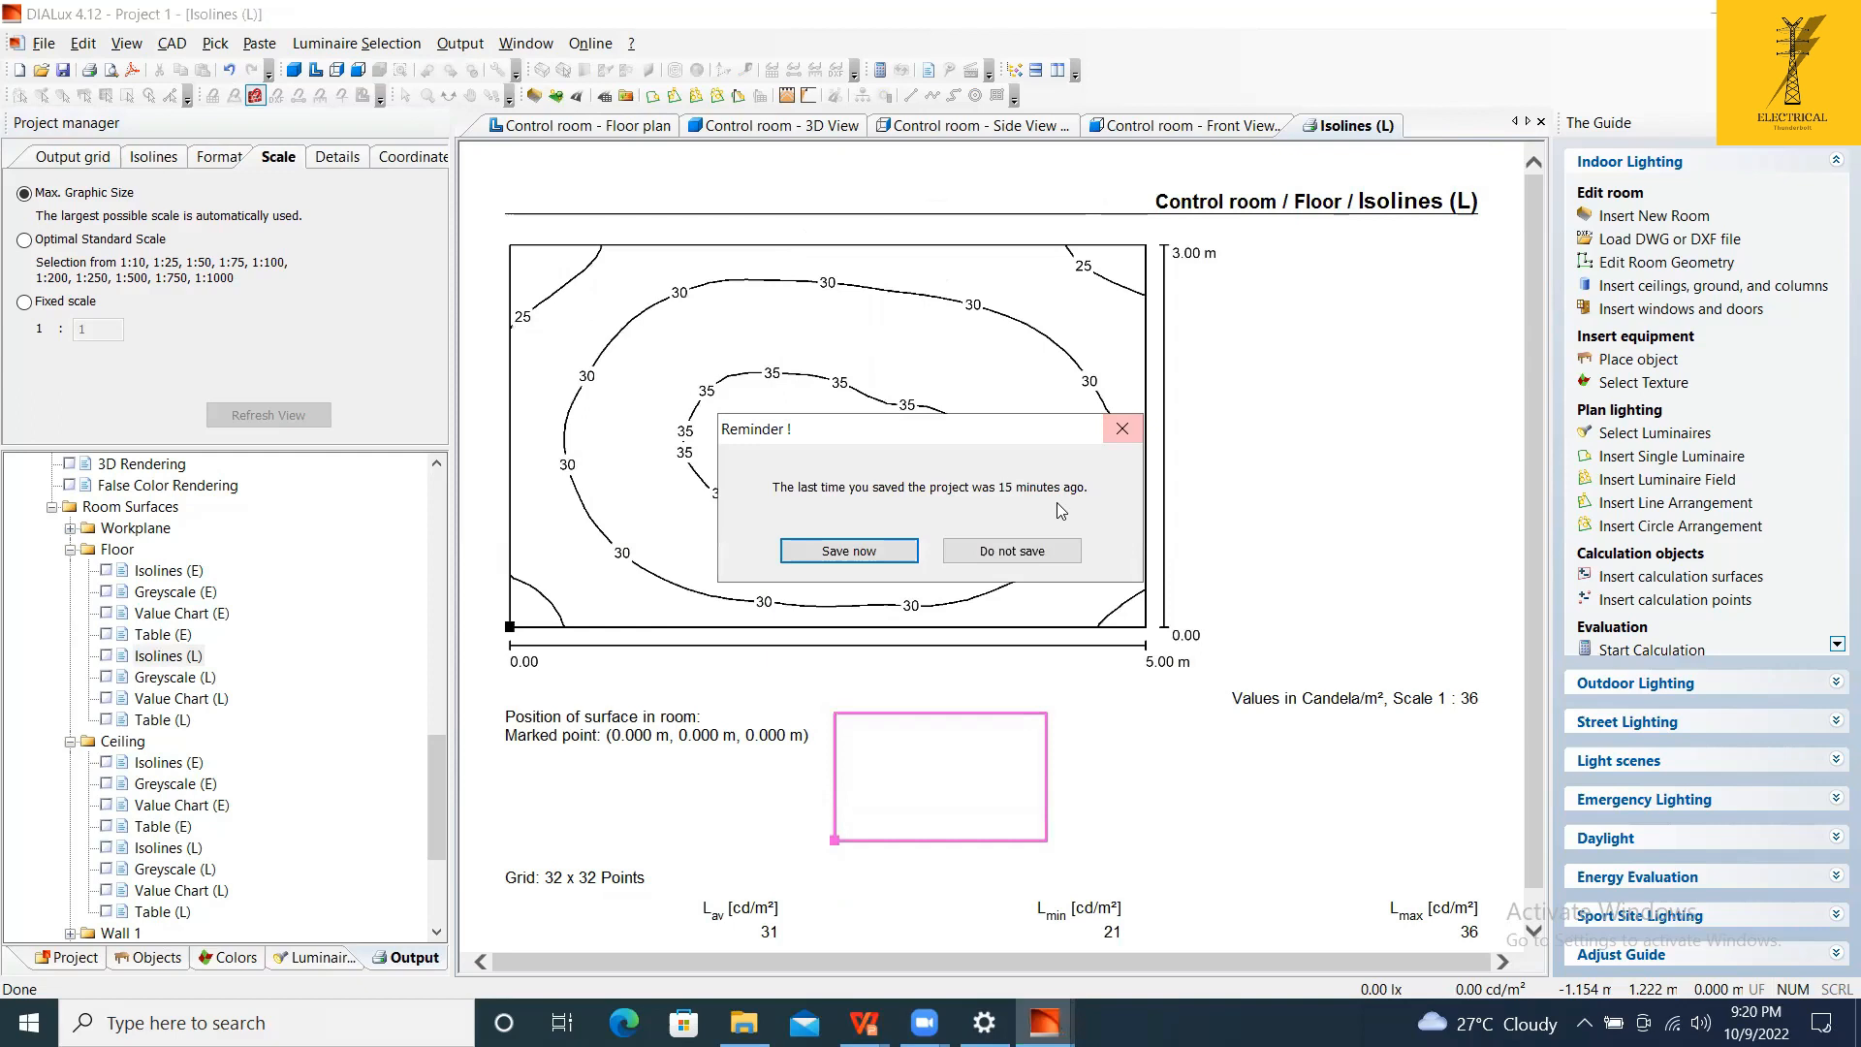
left_click(1012, 550)
scroll(977, 742, "down", 1)
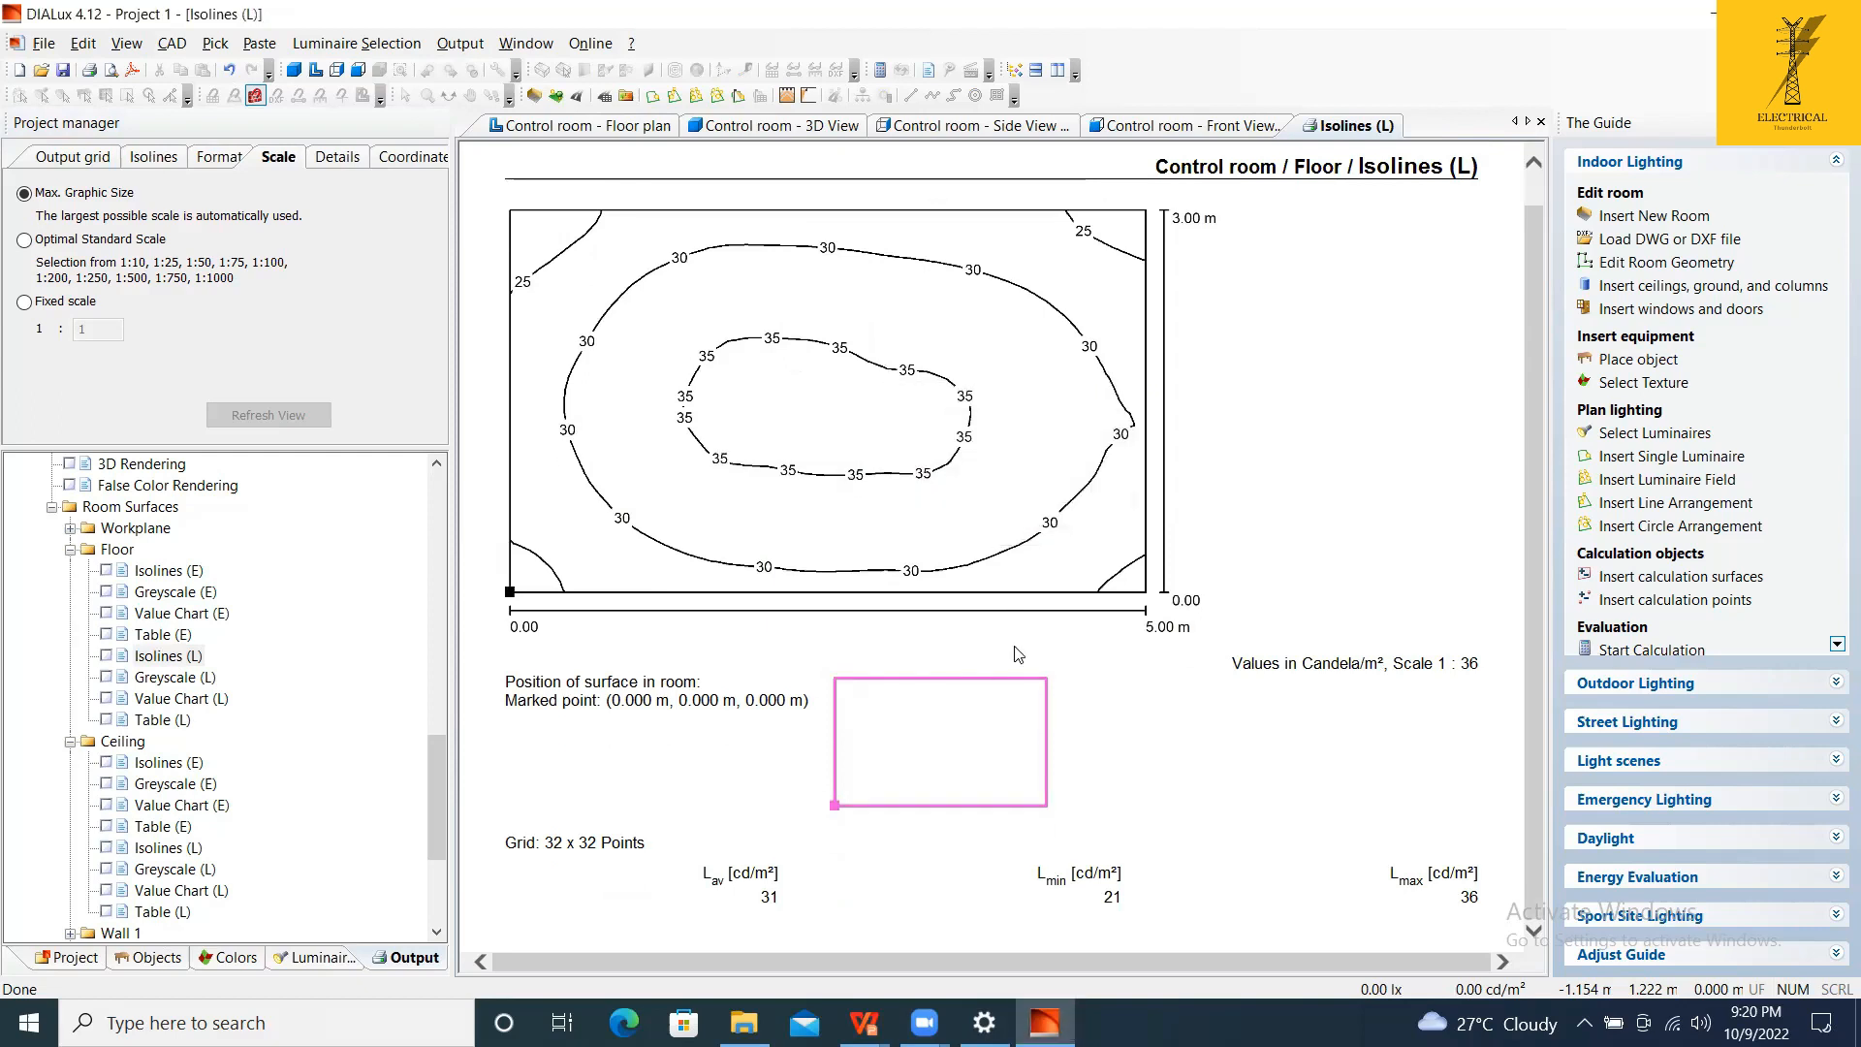
left_click(188, 702)
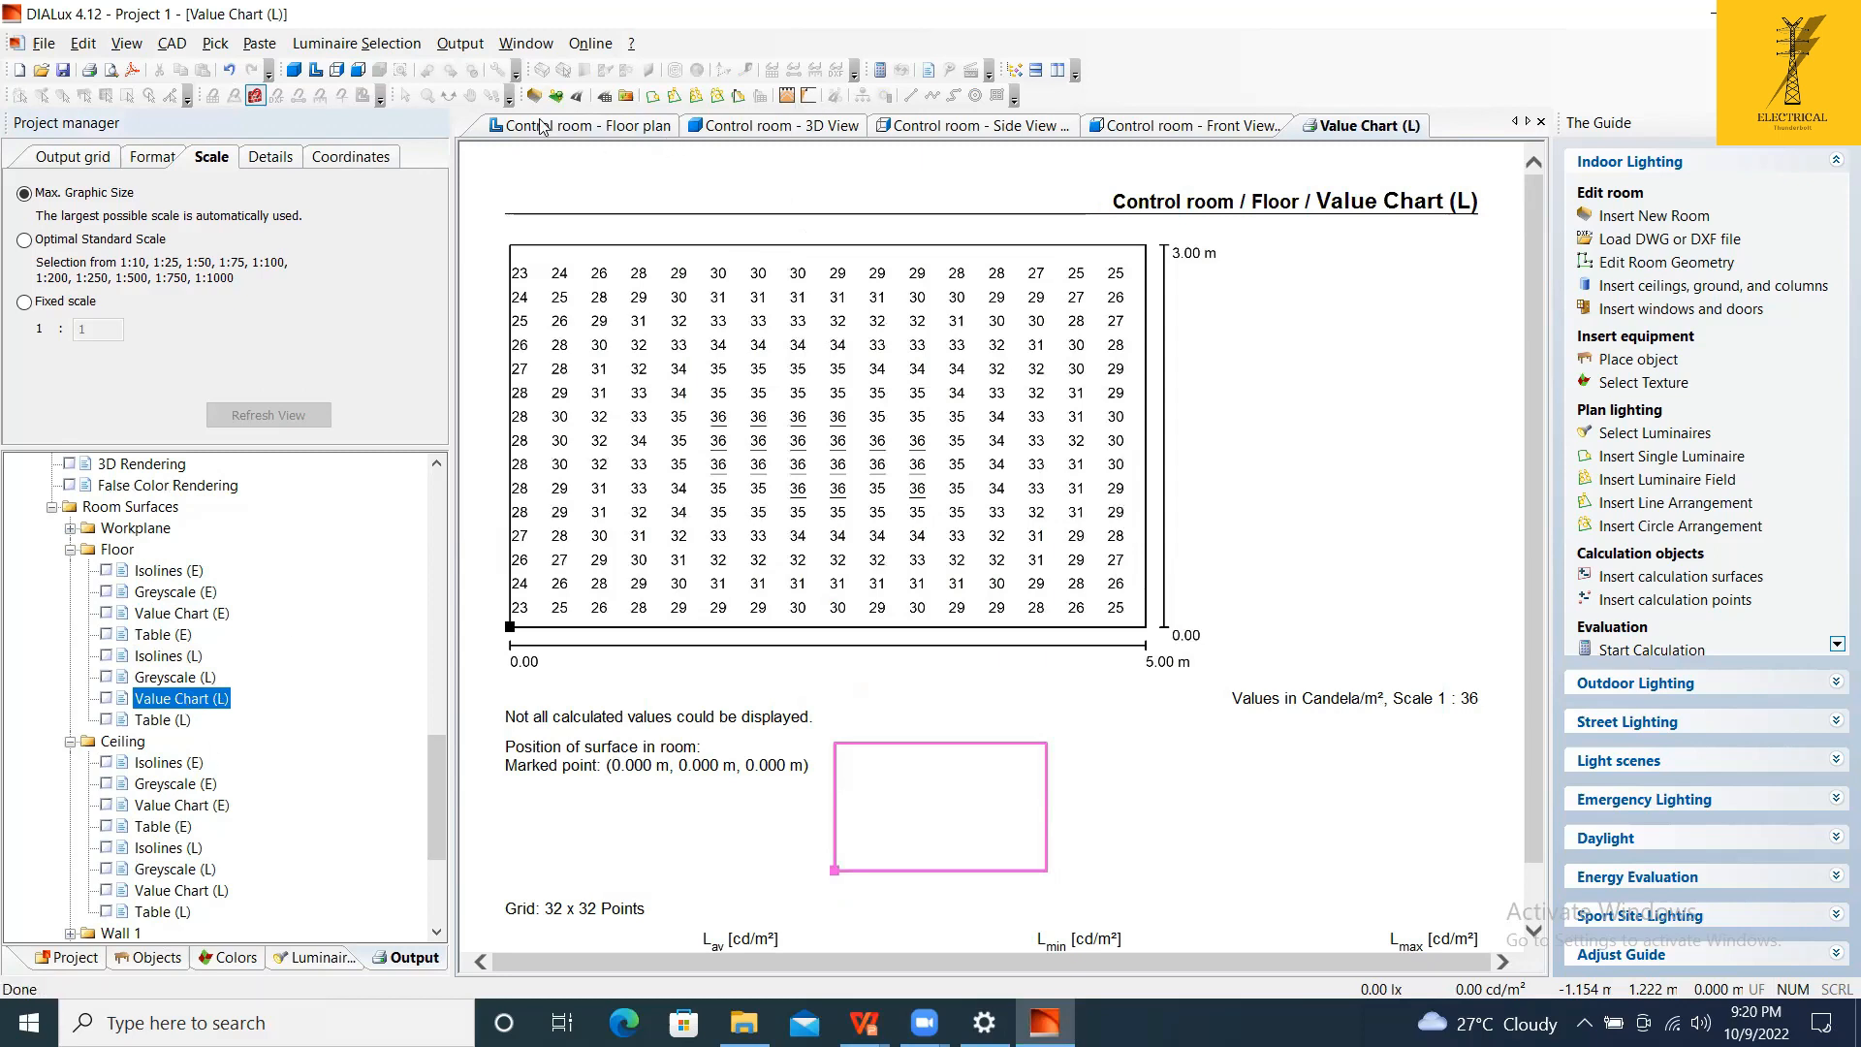
Return to the control room's floor plan, showing the whole room with no luminaire selected.
left_click(582, 125)
scroll(909, 410, "down", 2)
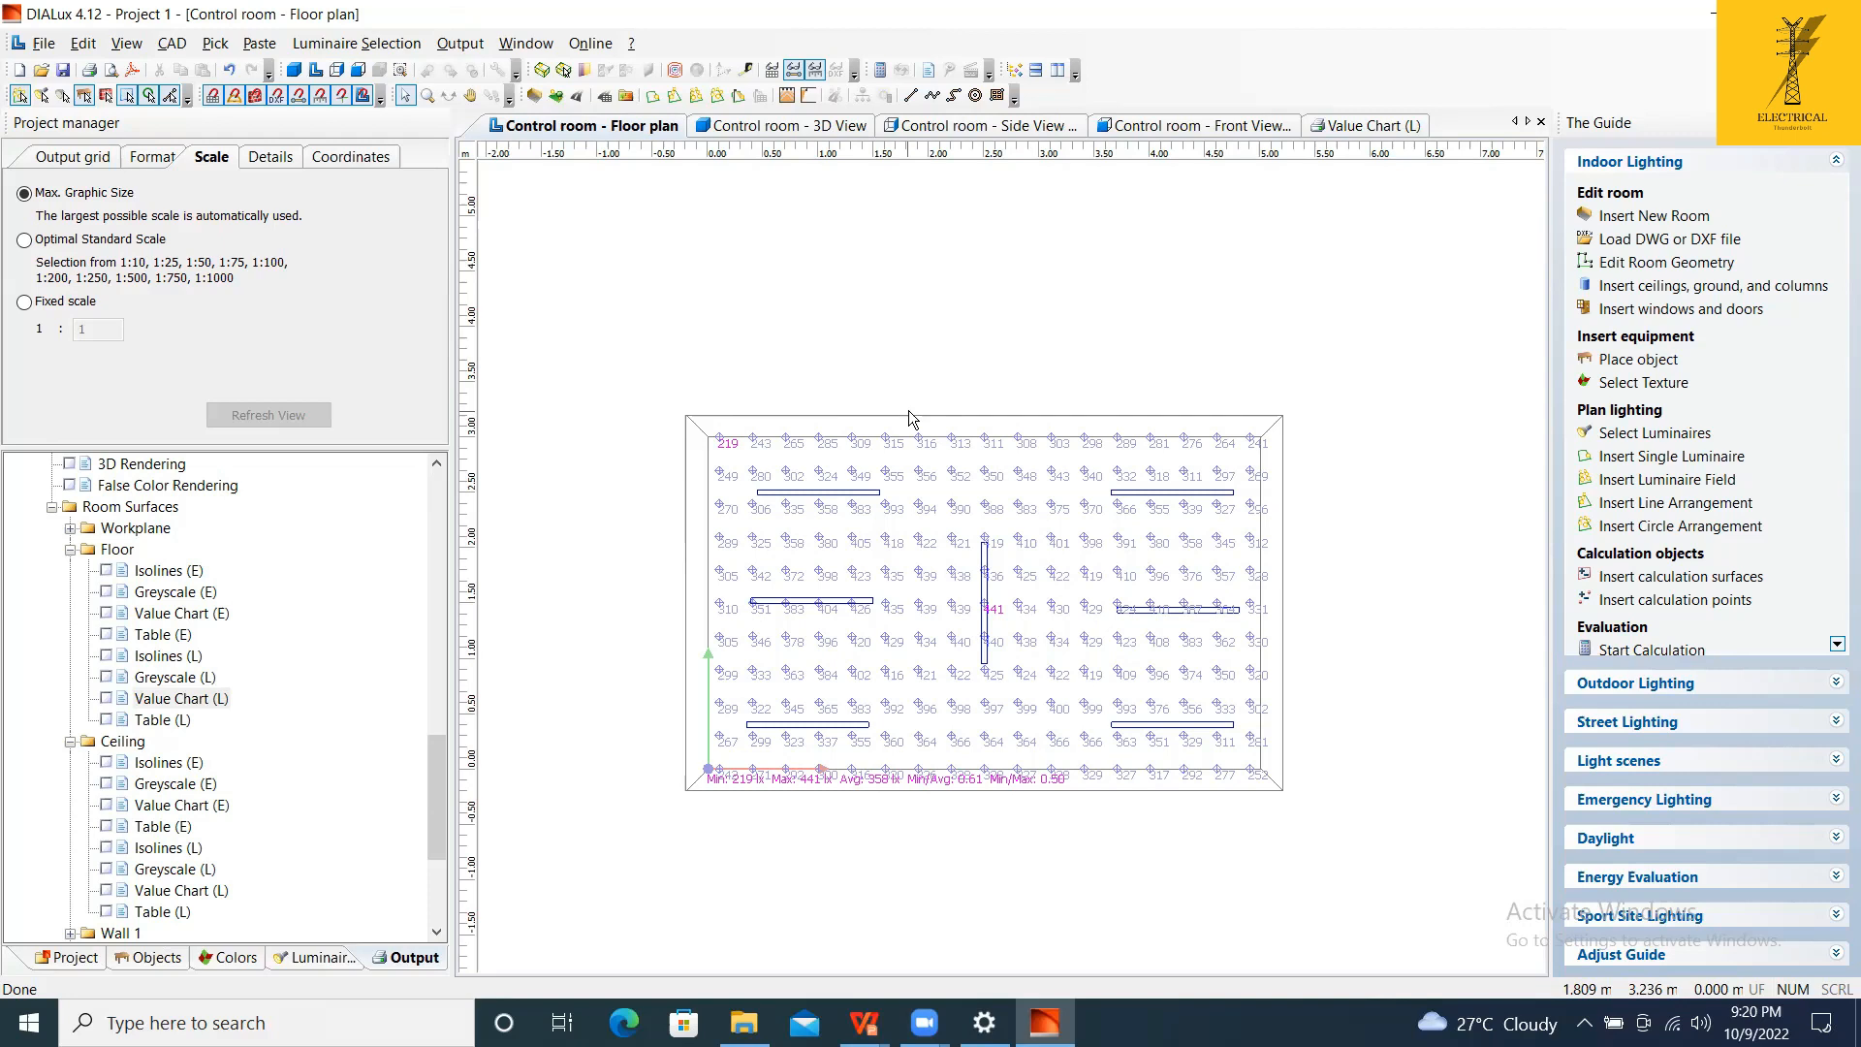
left_click(631, 361)
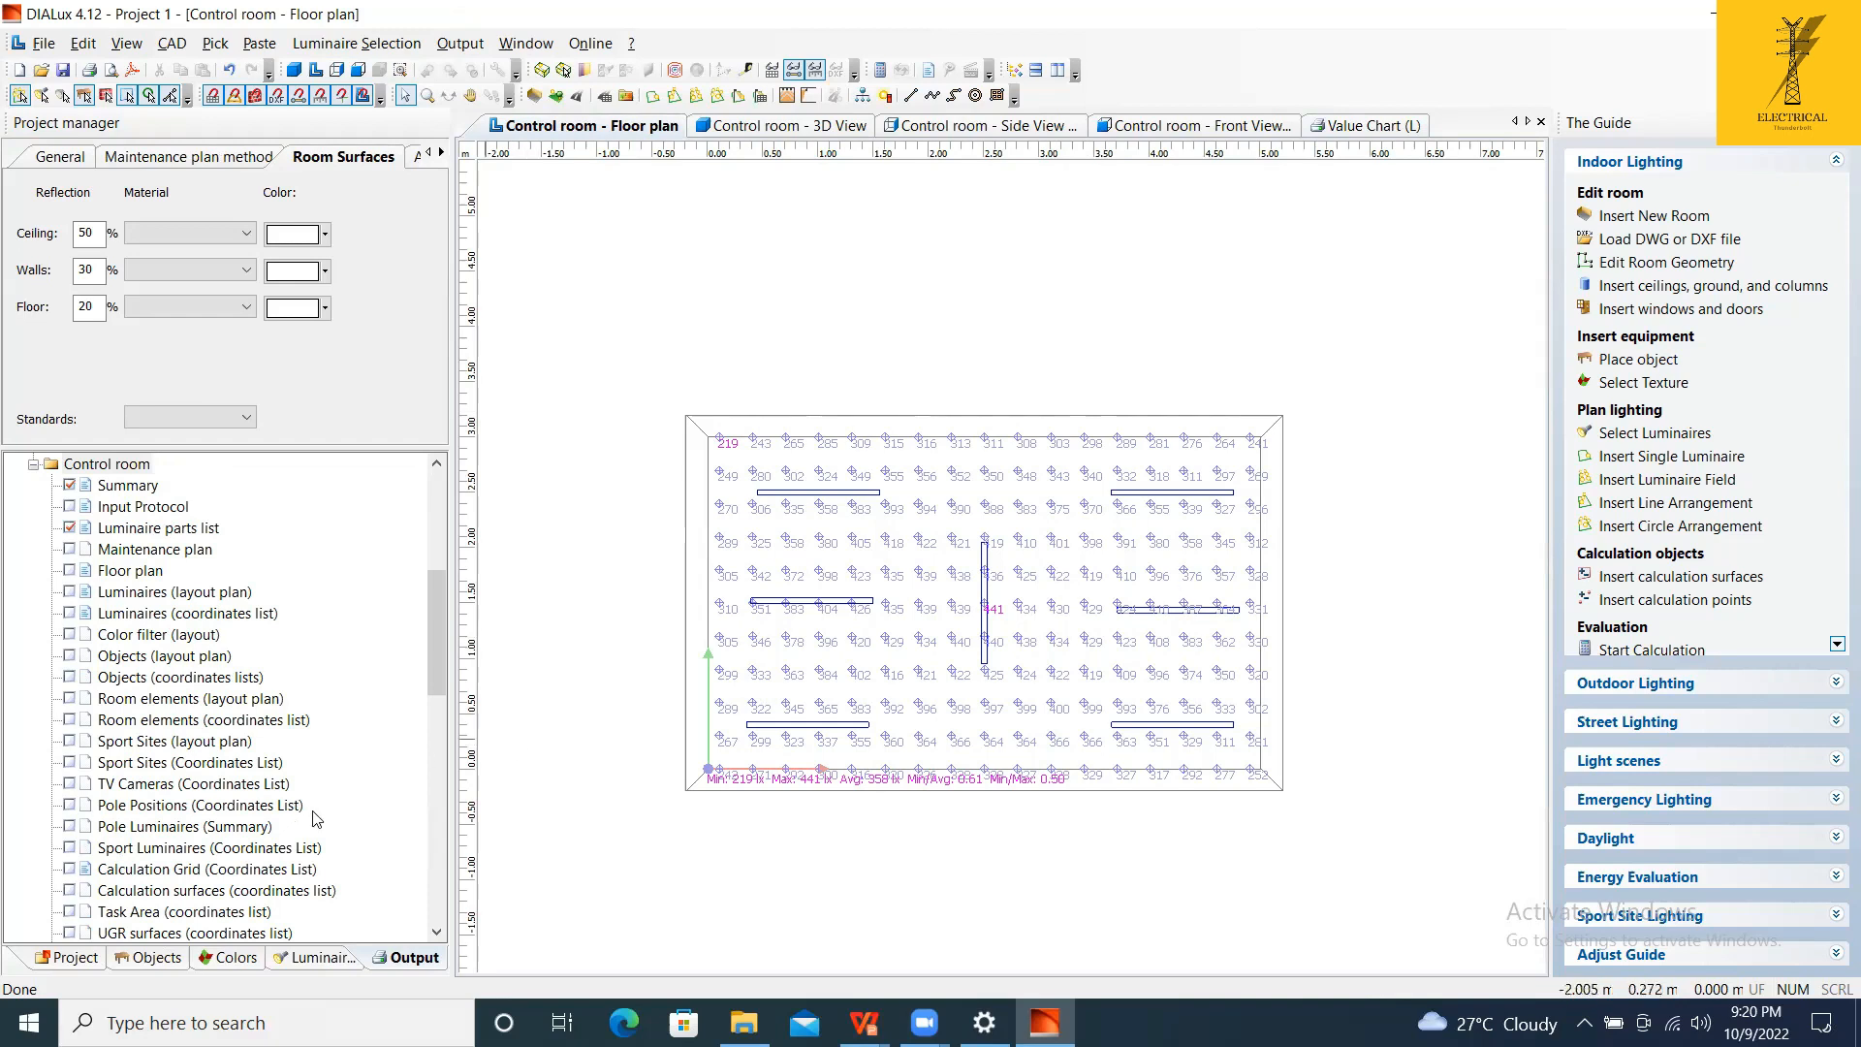
Insert a round column 1.000 m in diameter and move it to X 4.500 m, Y 2.000 m in the floor plan.
left_click(170, 960)
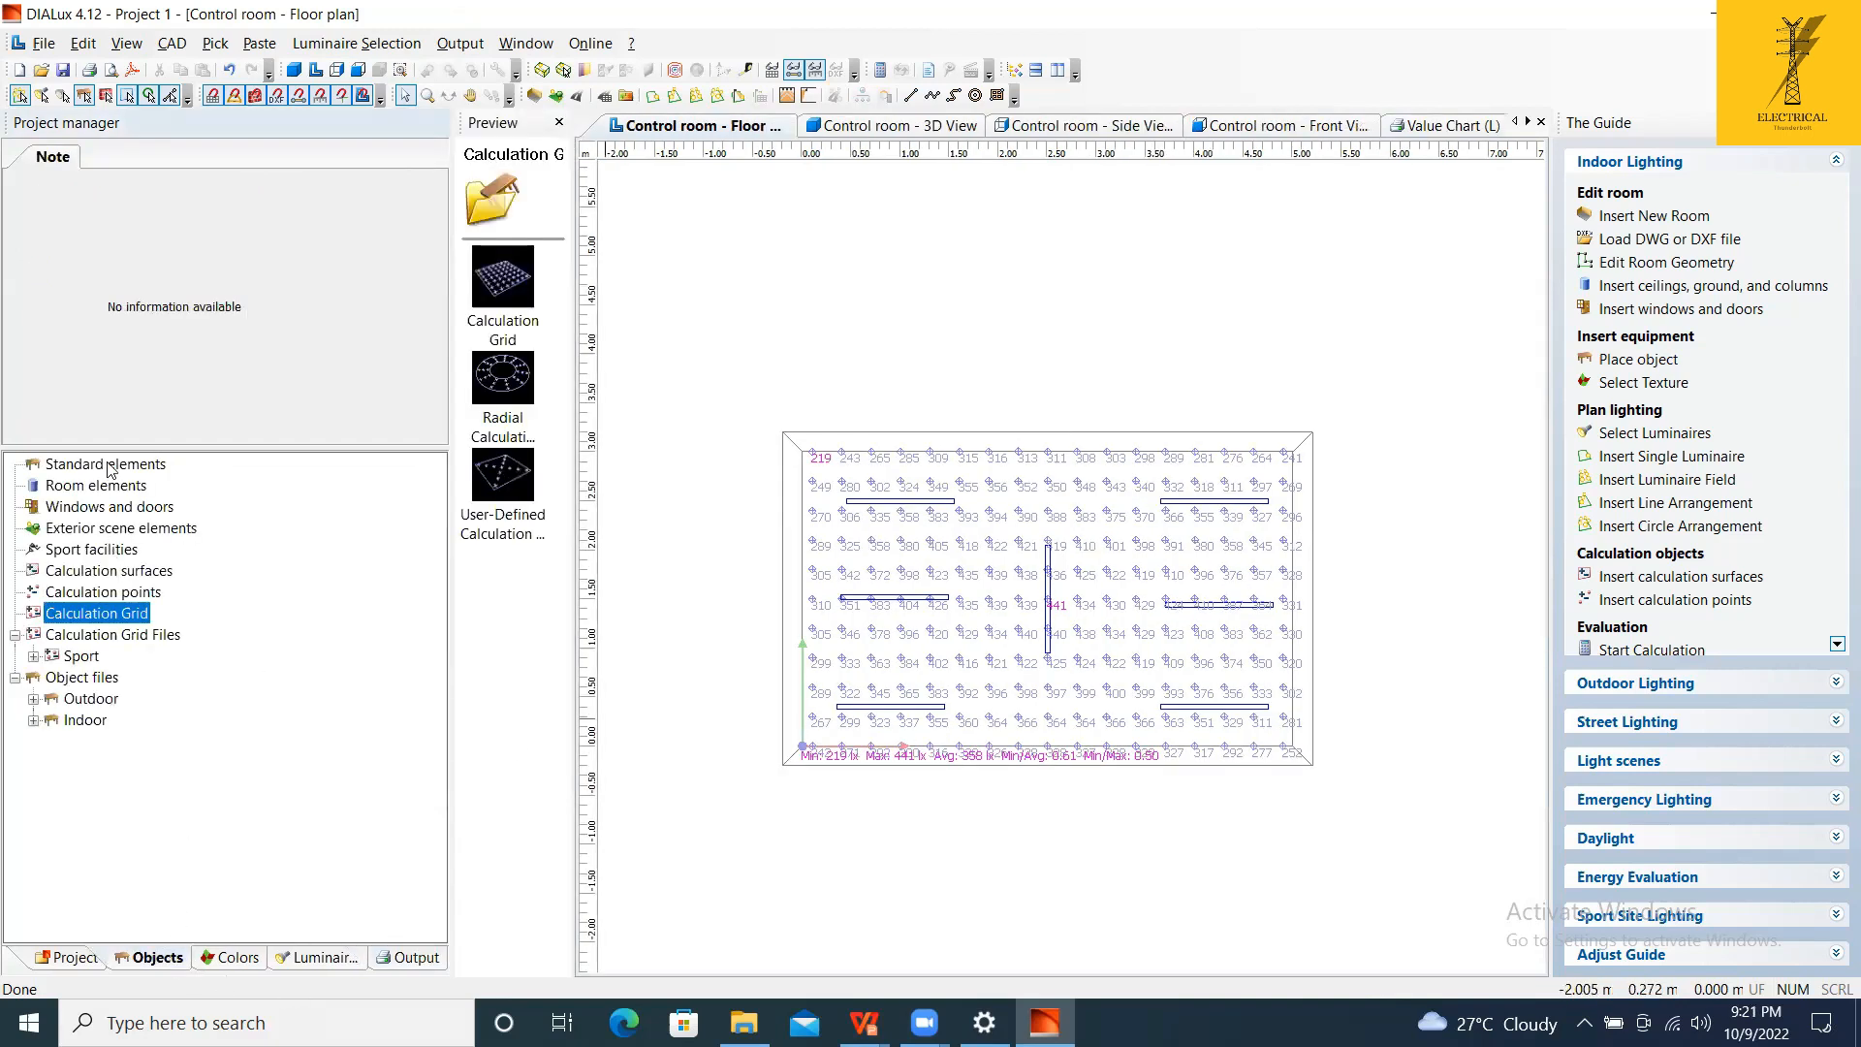
left_click(113, 488)
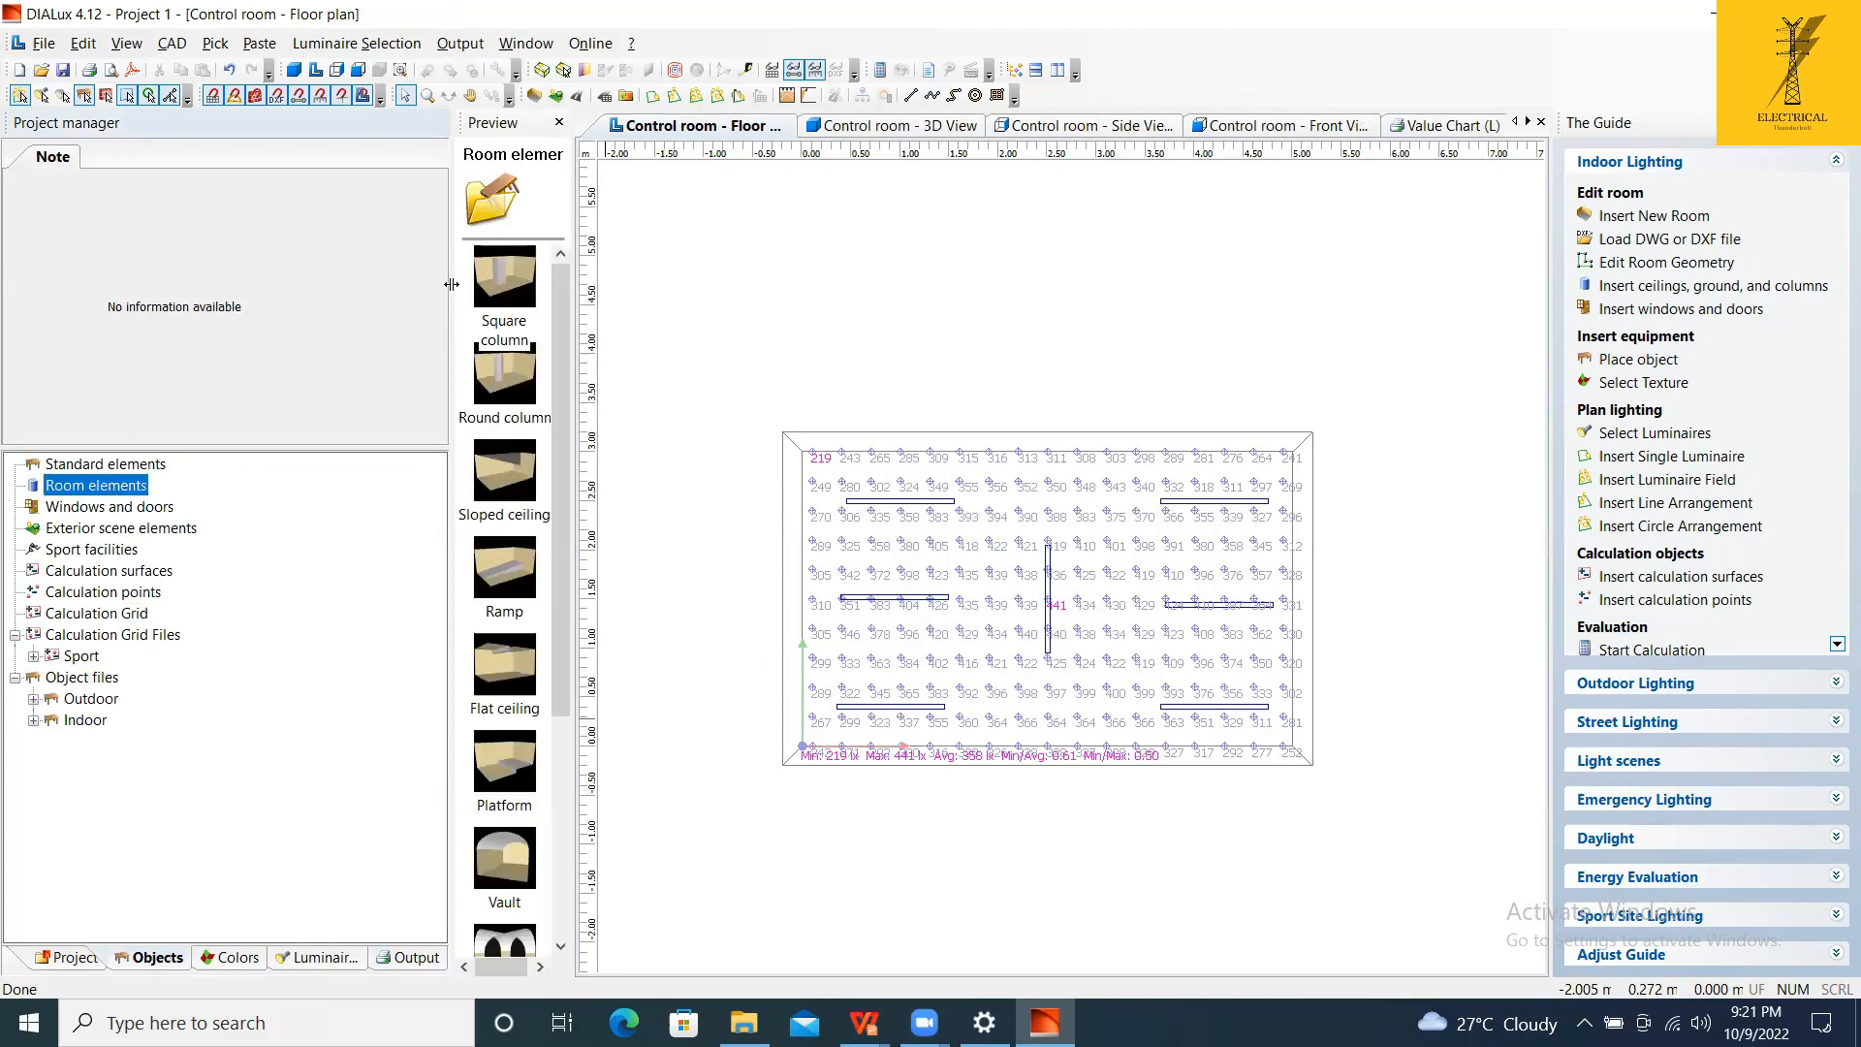
left_click(501, 387)
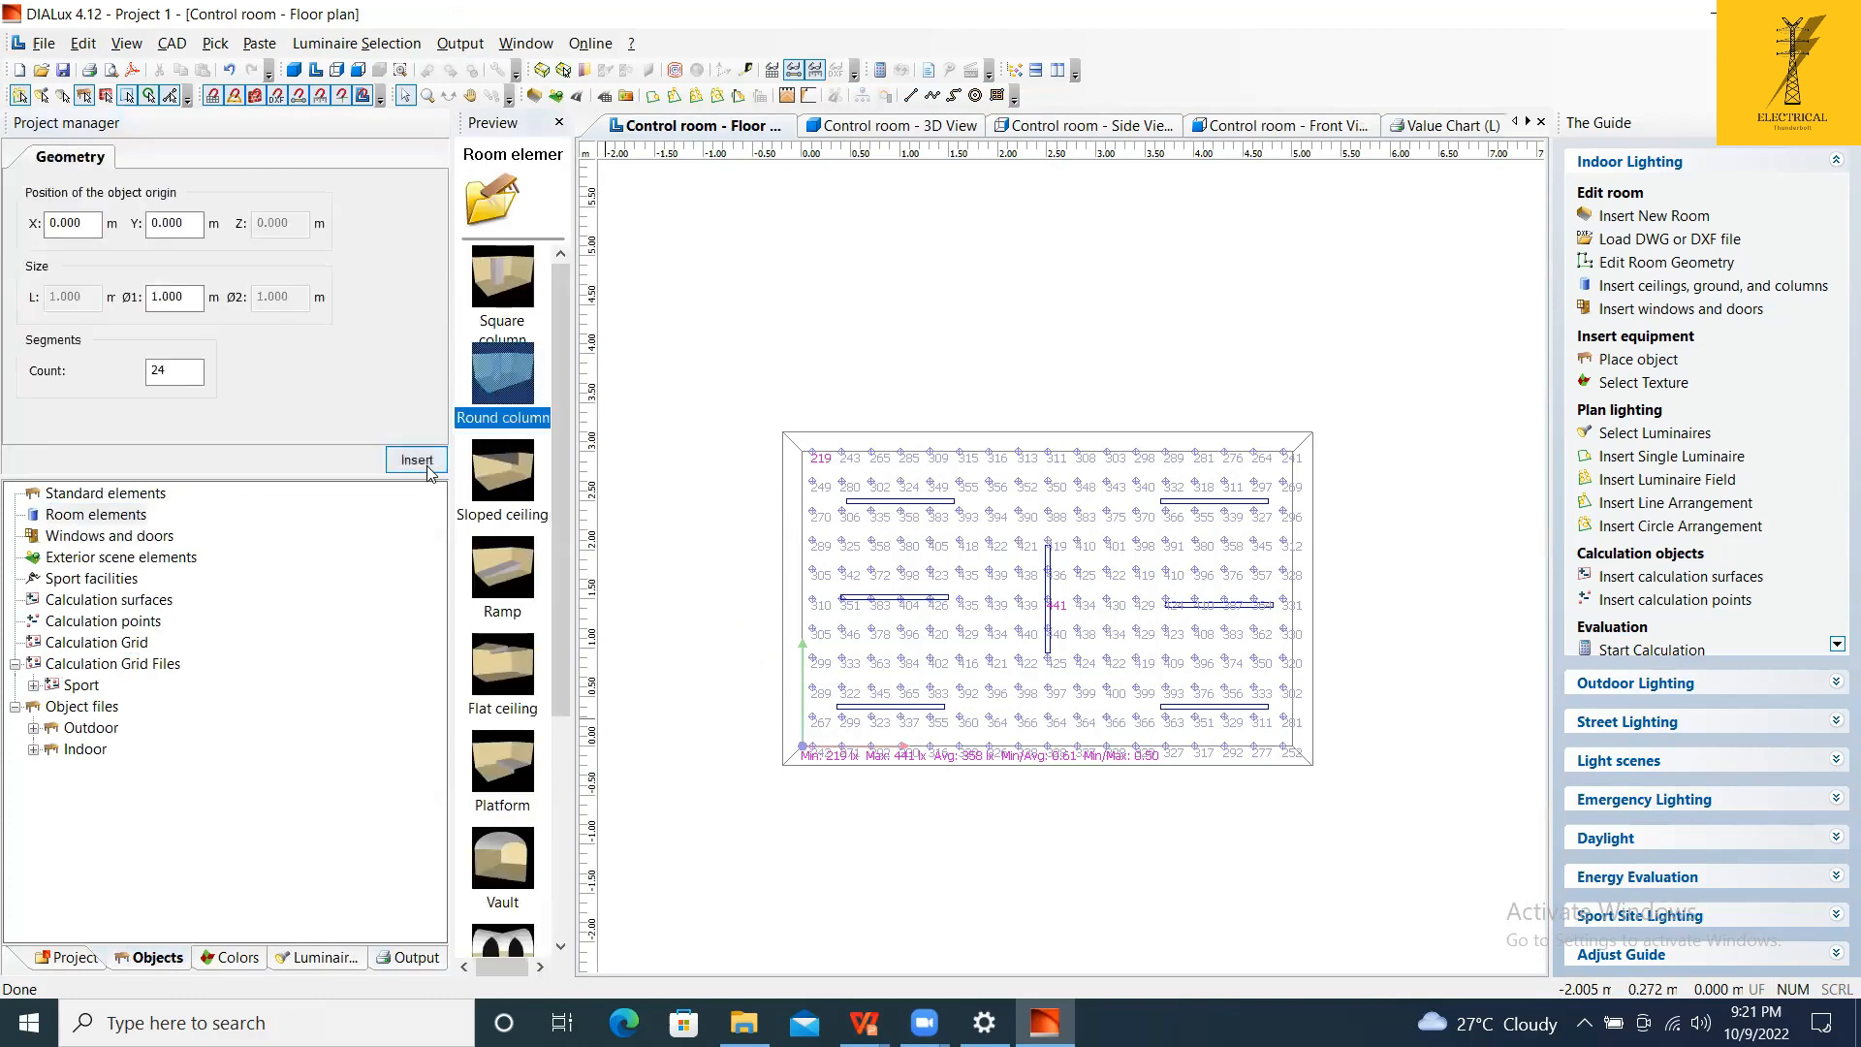
left_click(417, 465)
left_click(956, 620)
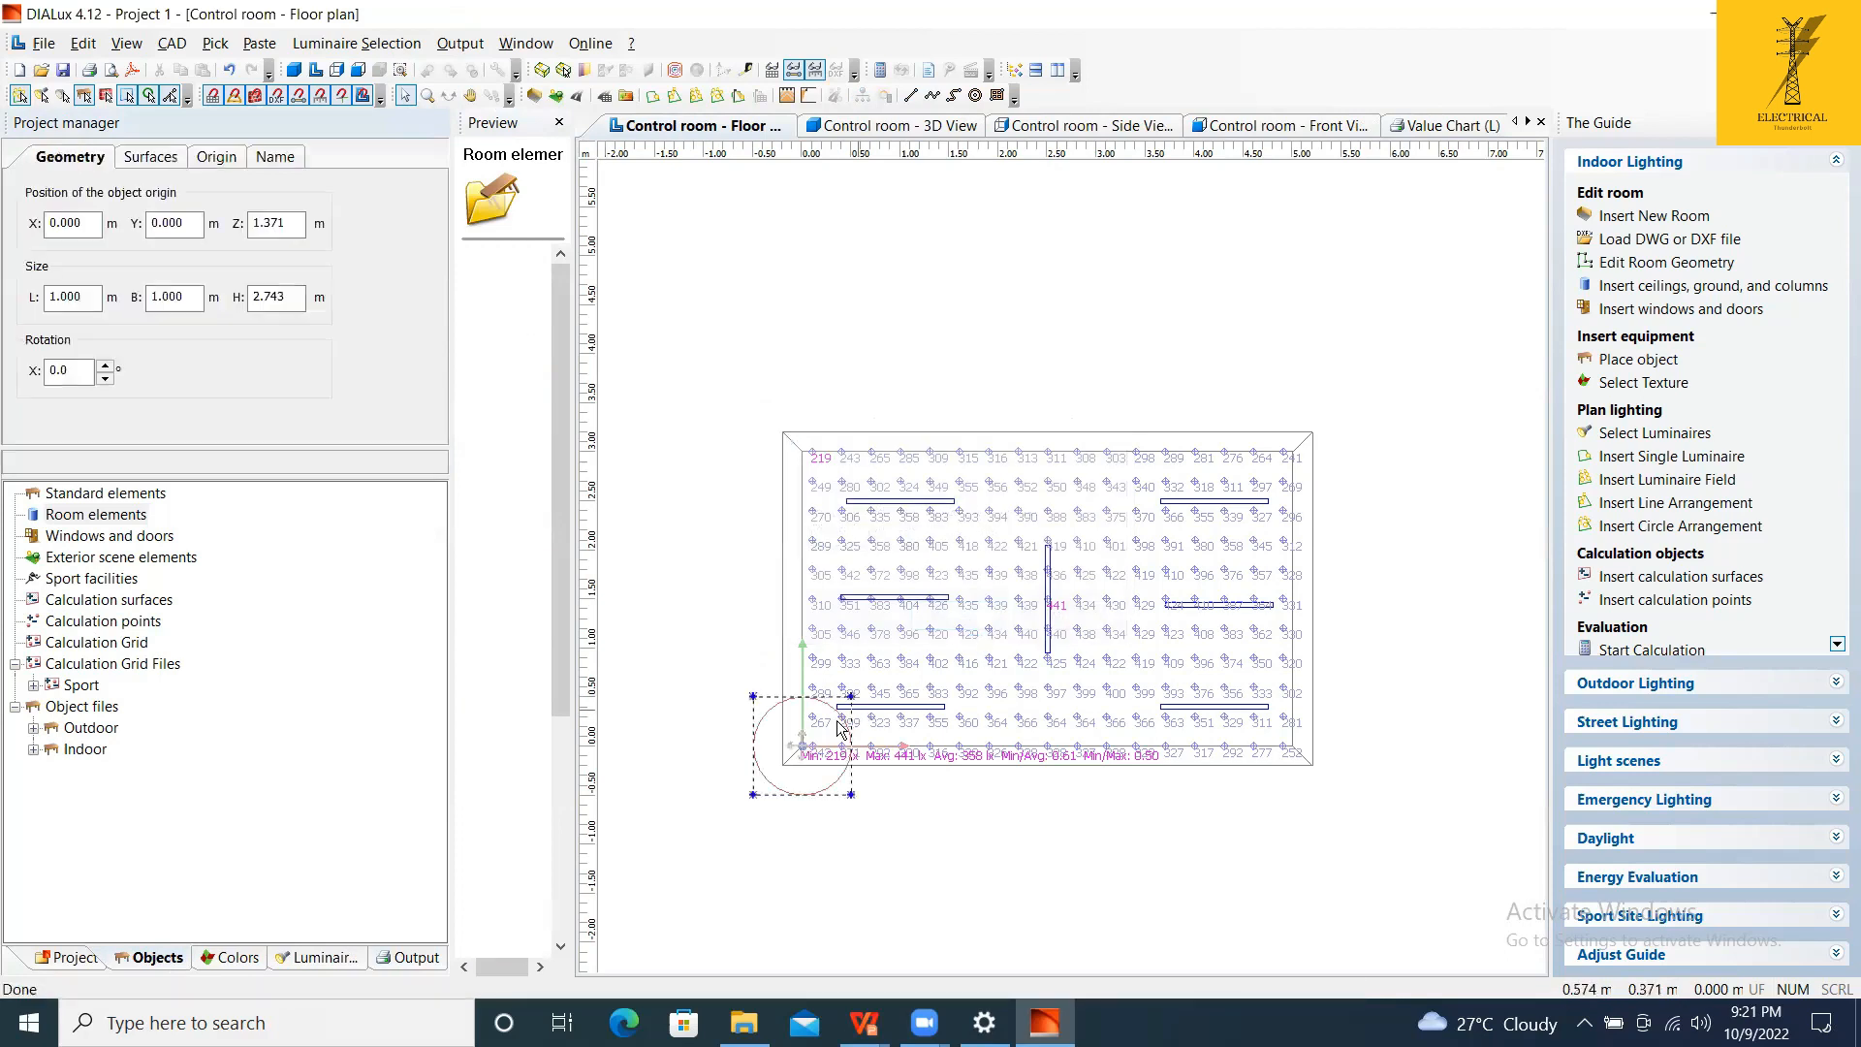
left_click_drag(829, 705, 1262, 567)
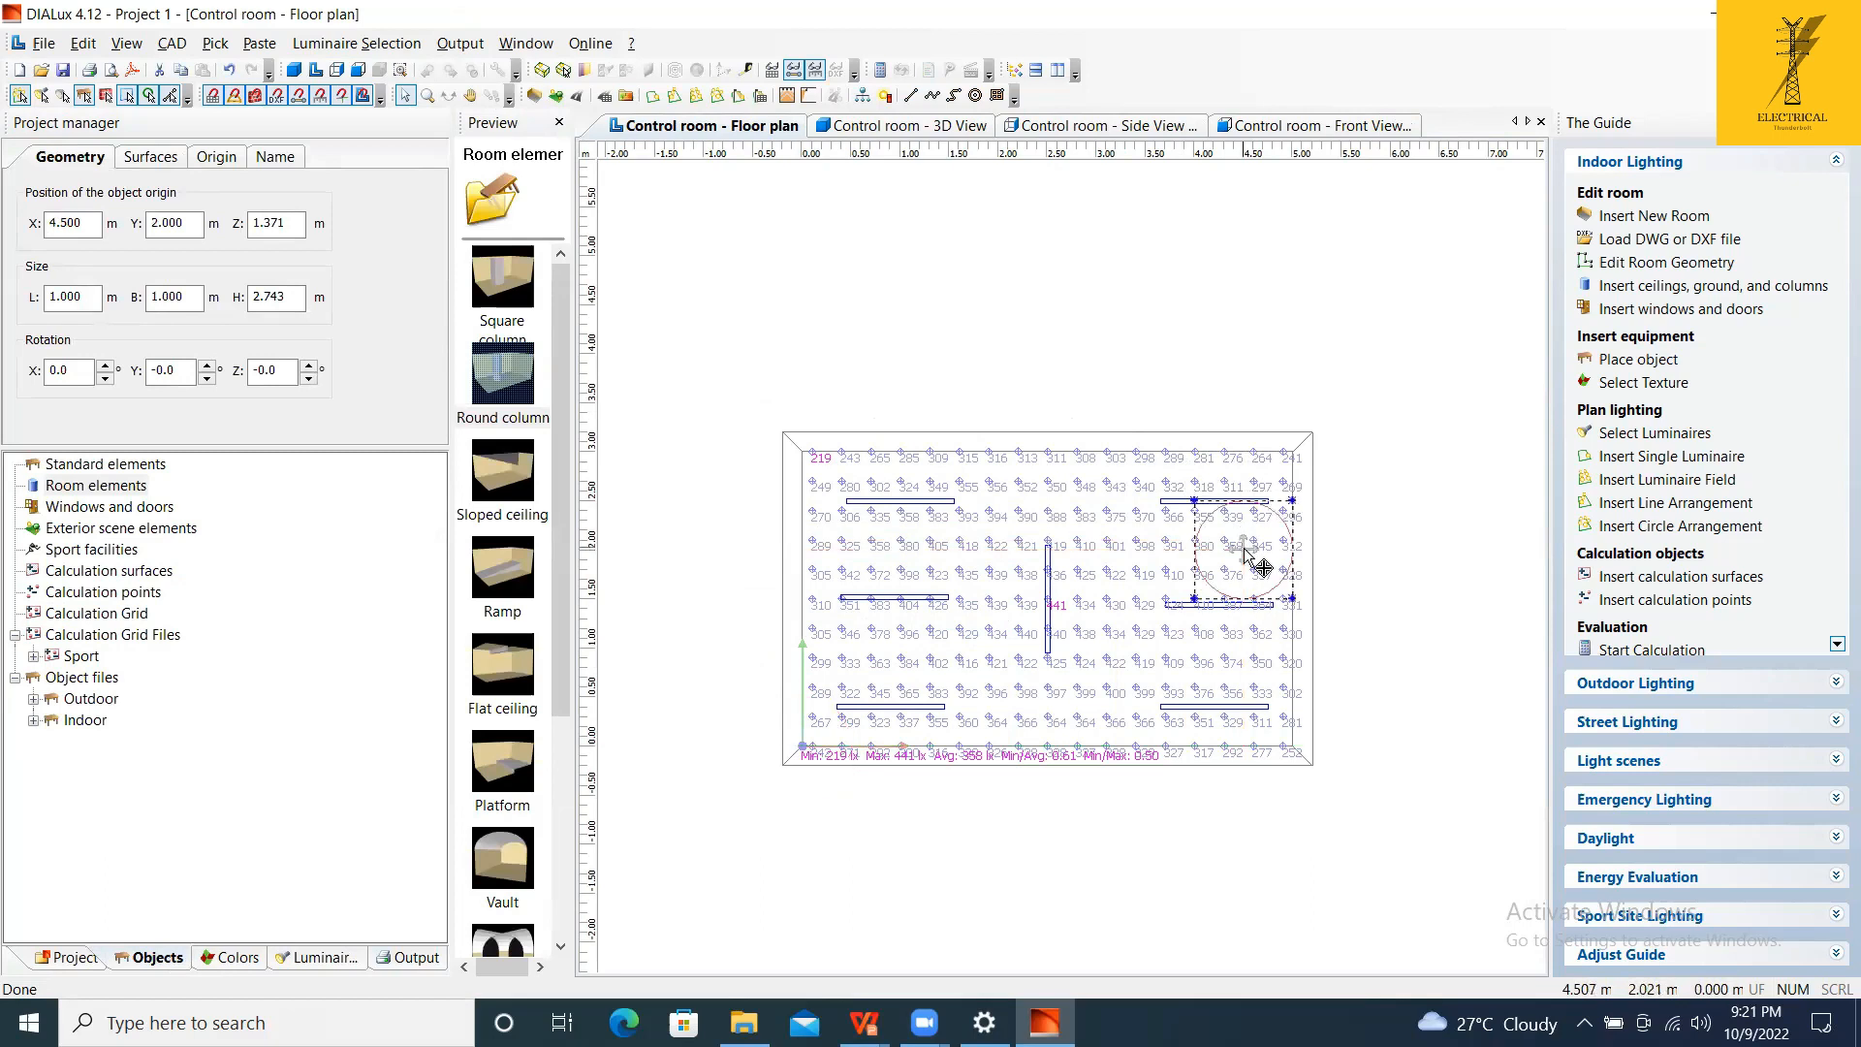
Look through the round column's surface, origin, name and geometry properties, then deselect it.
left_click(157, 157)
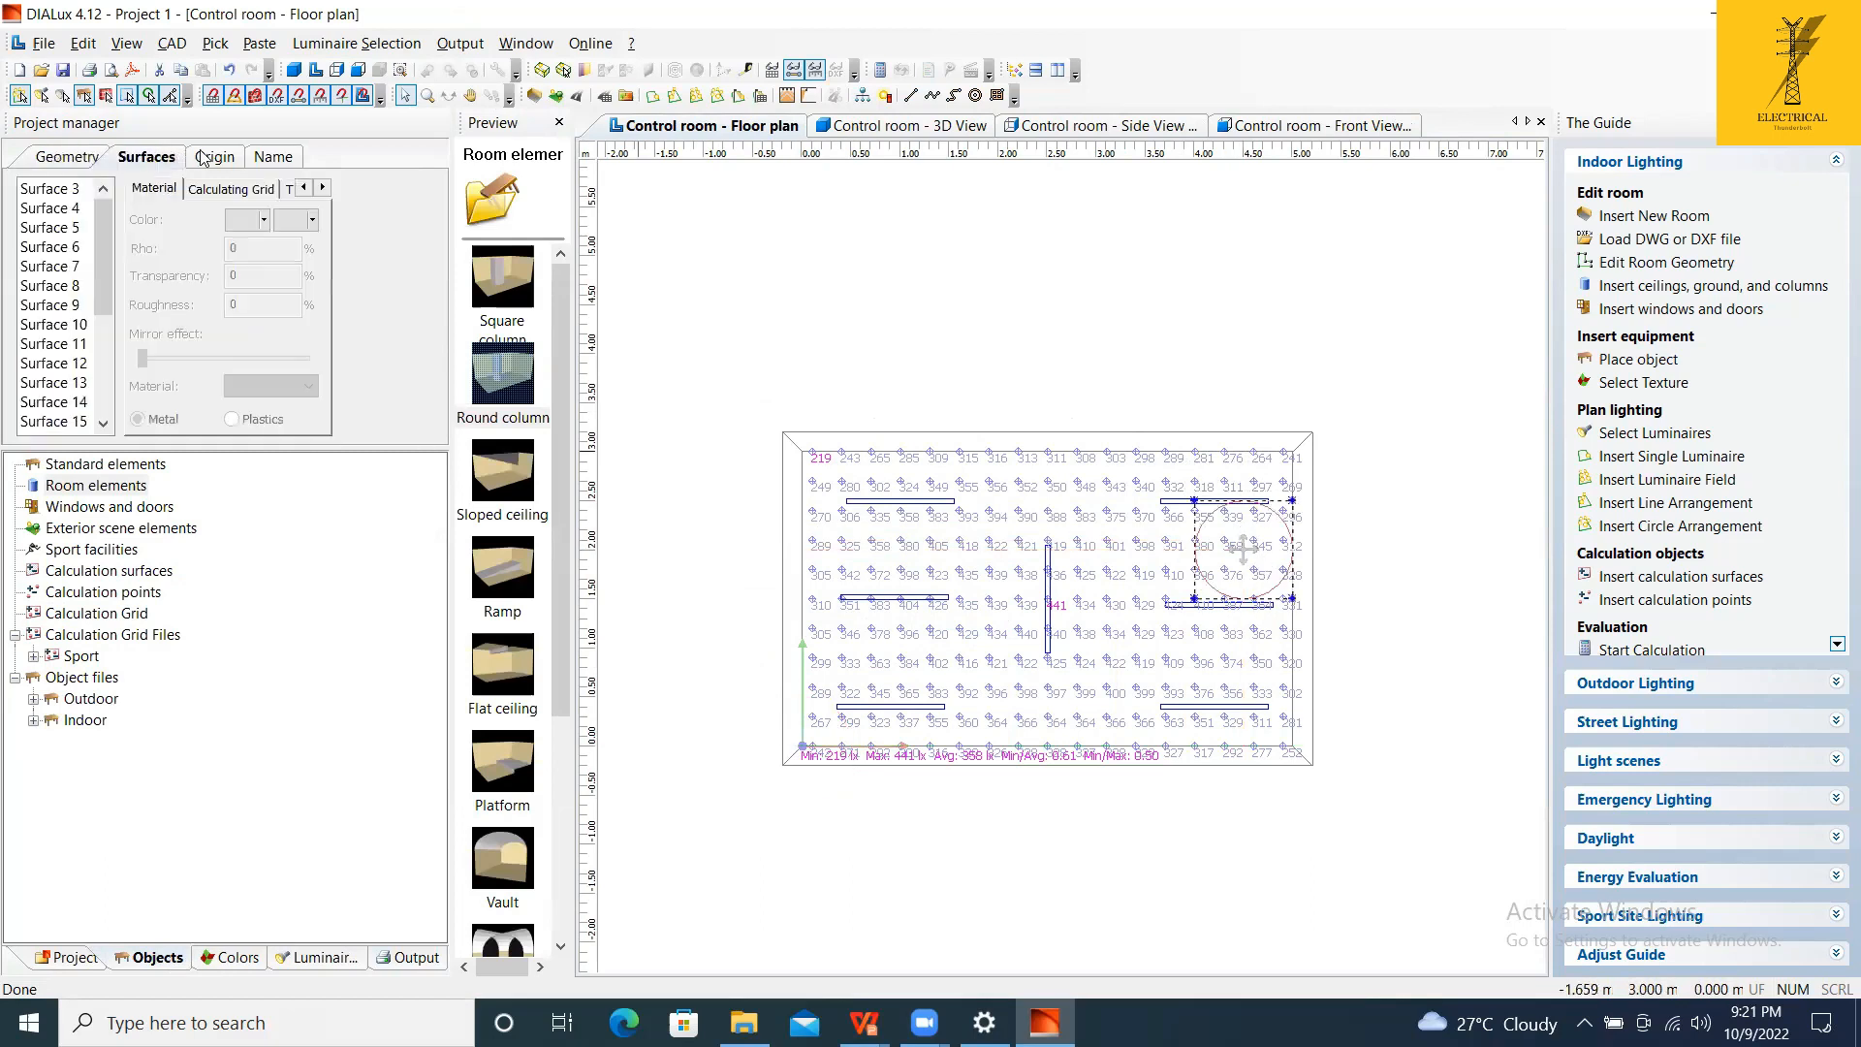
left_click(198, 159)
left_click(268, 156)
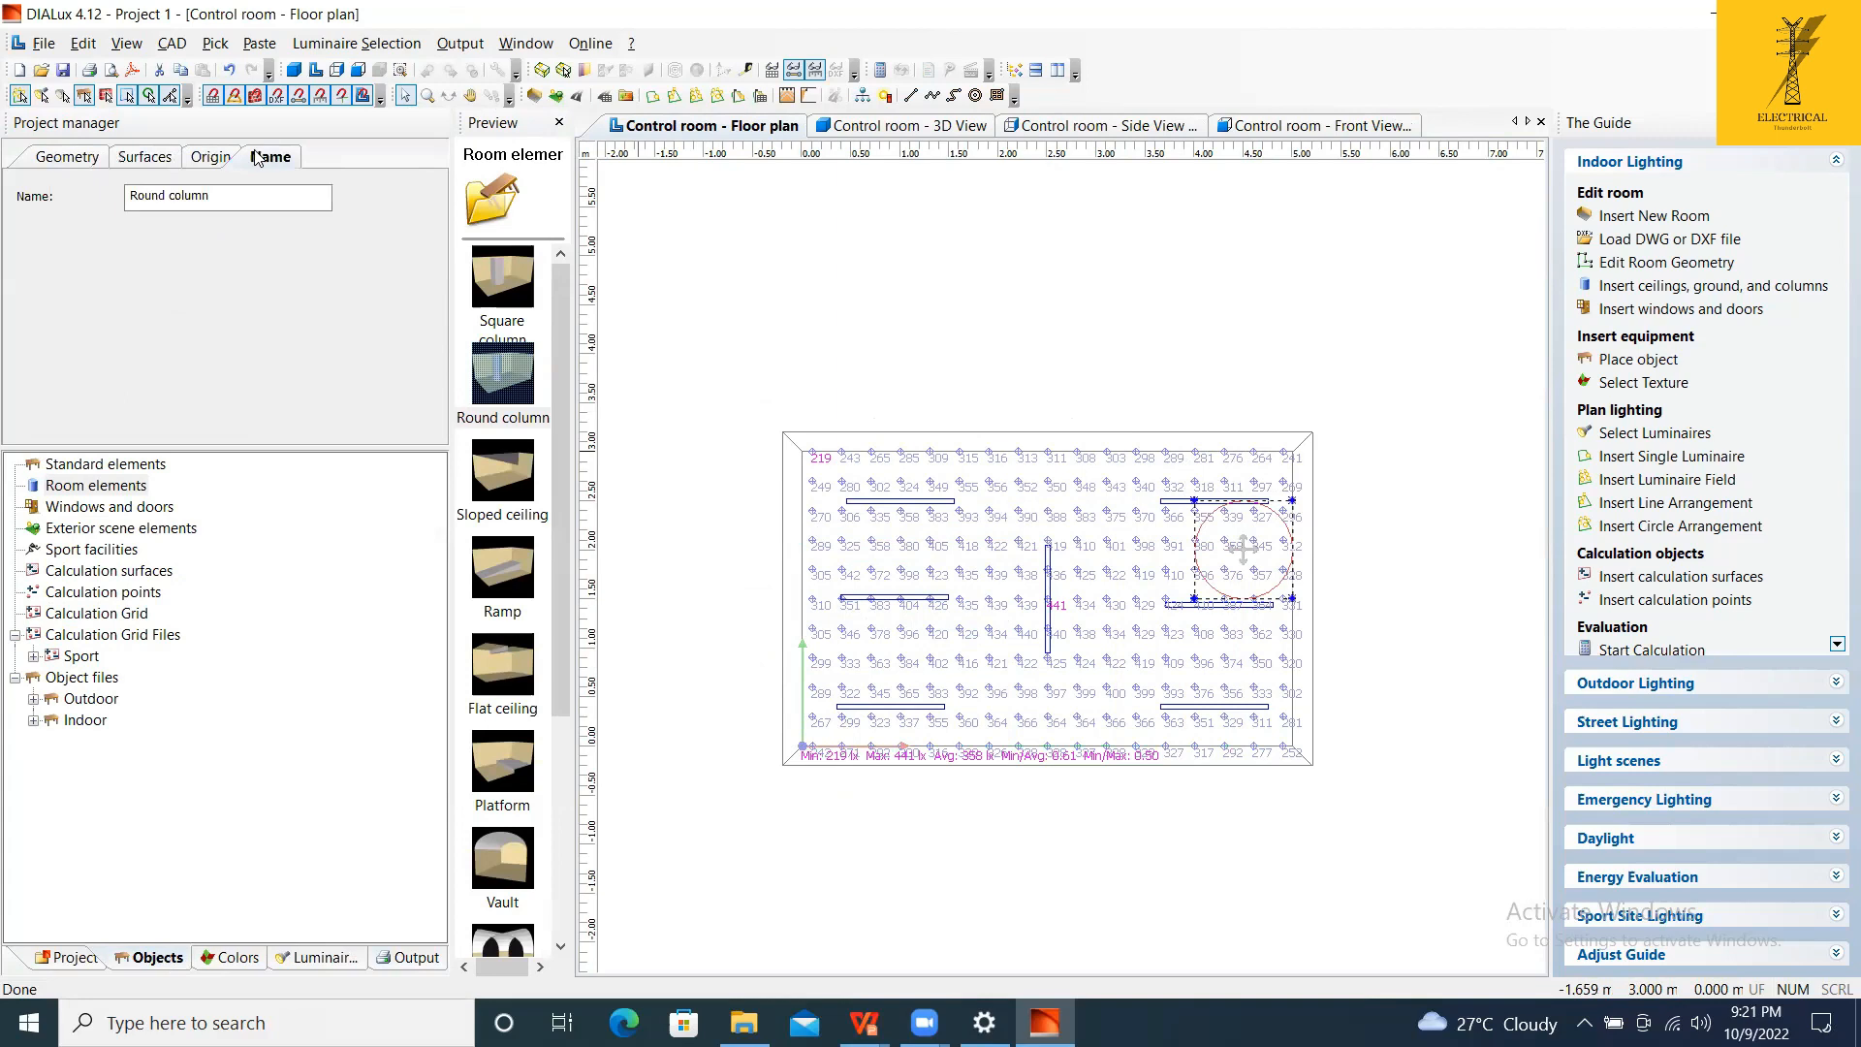
left_click(87, 158)
left_click(1115, 335)
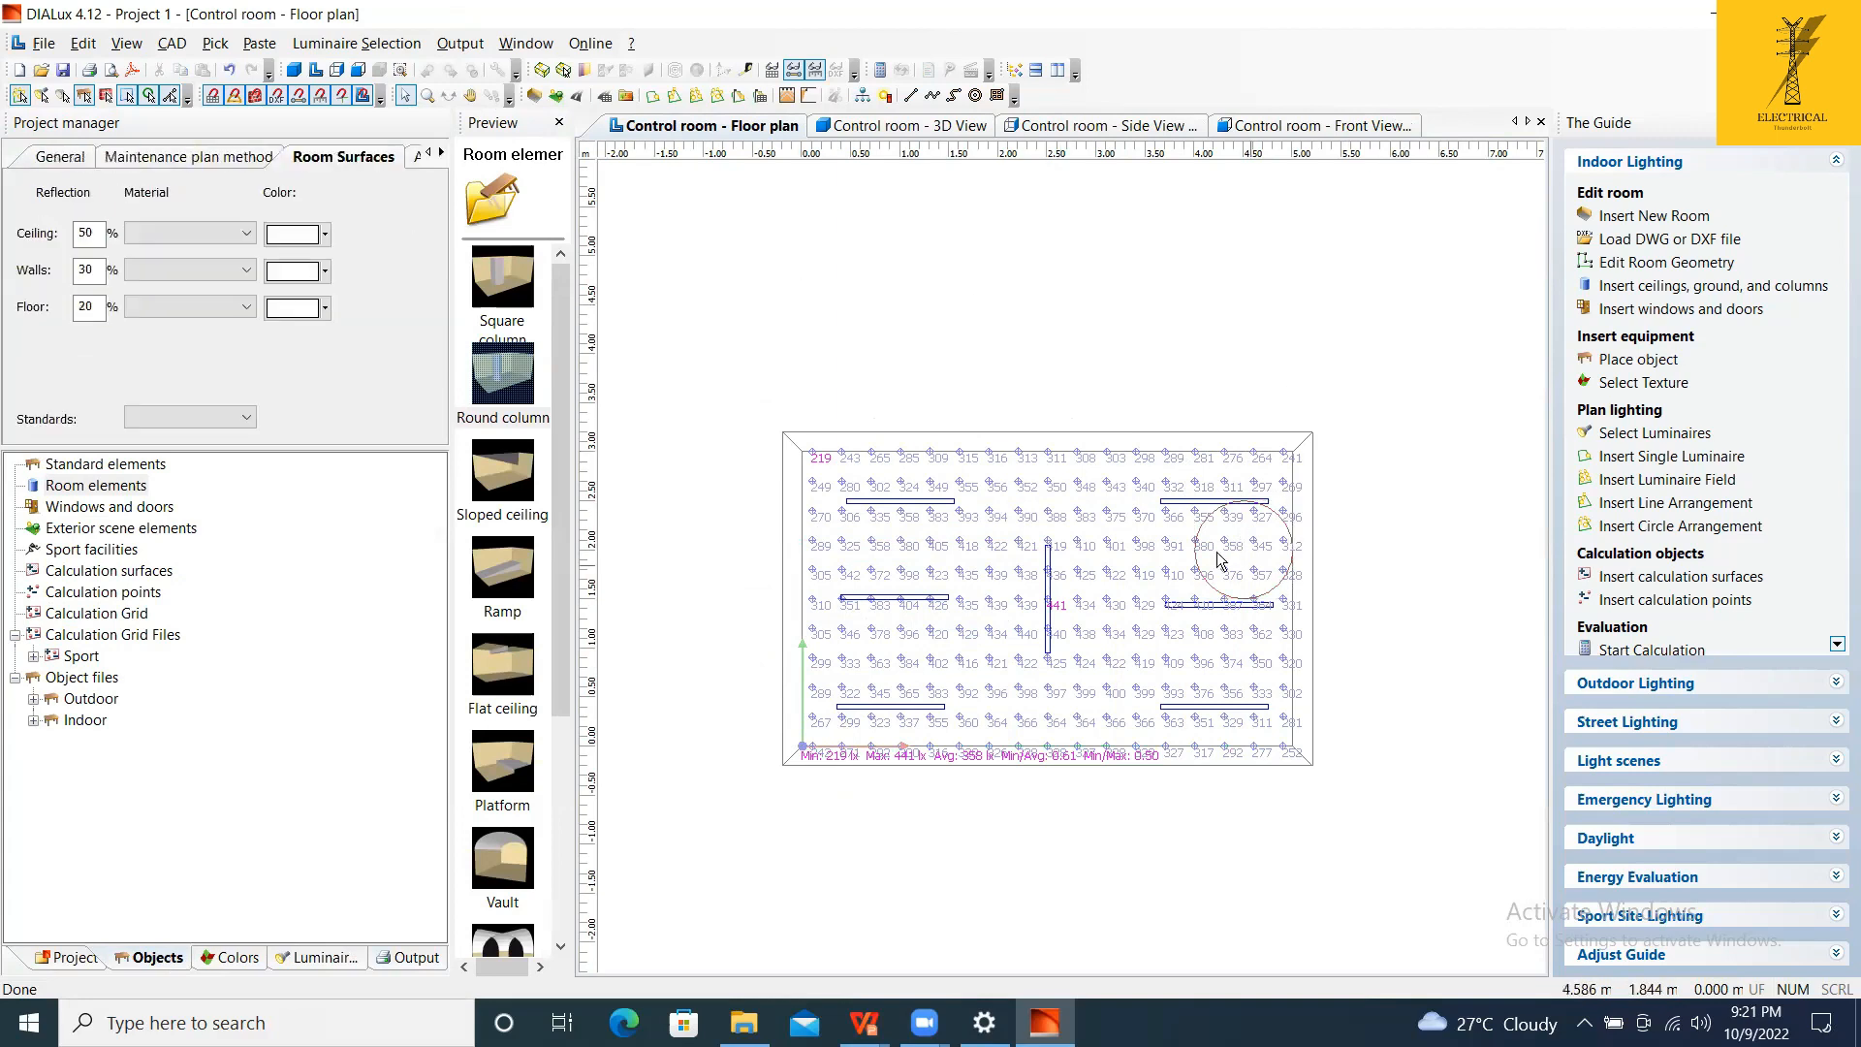
Run the standard calculation for the control room with objects included and view the column in 3D.
left_click(459, 43)
left_click(525, 70)
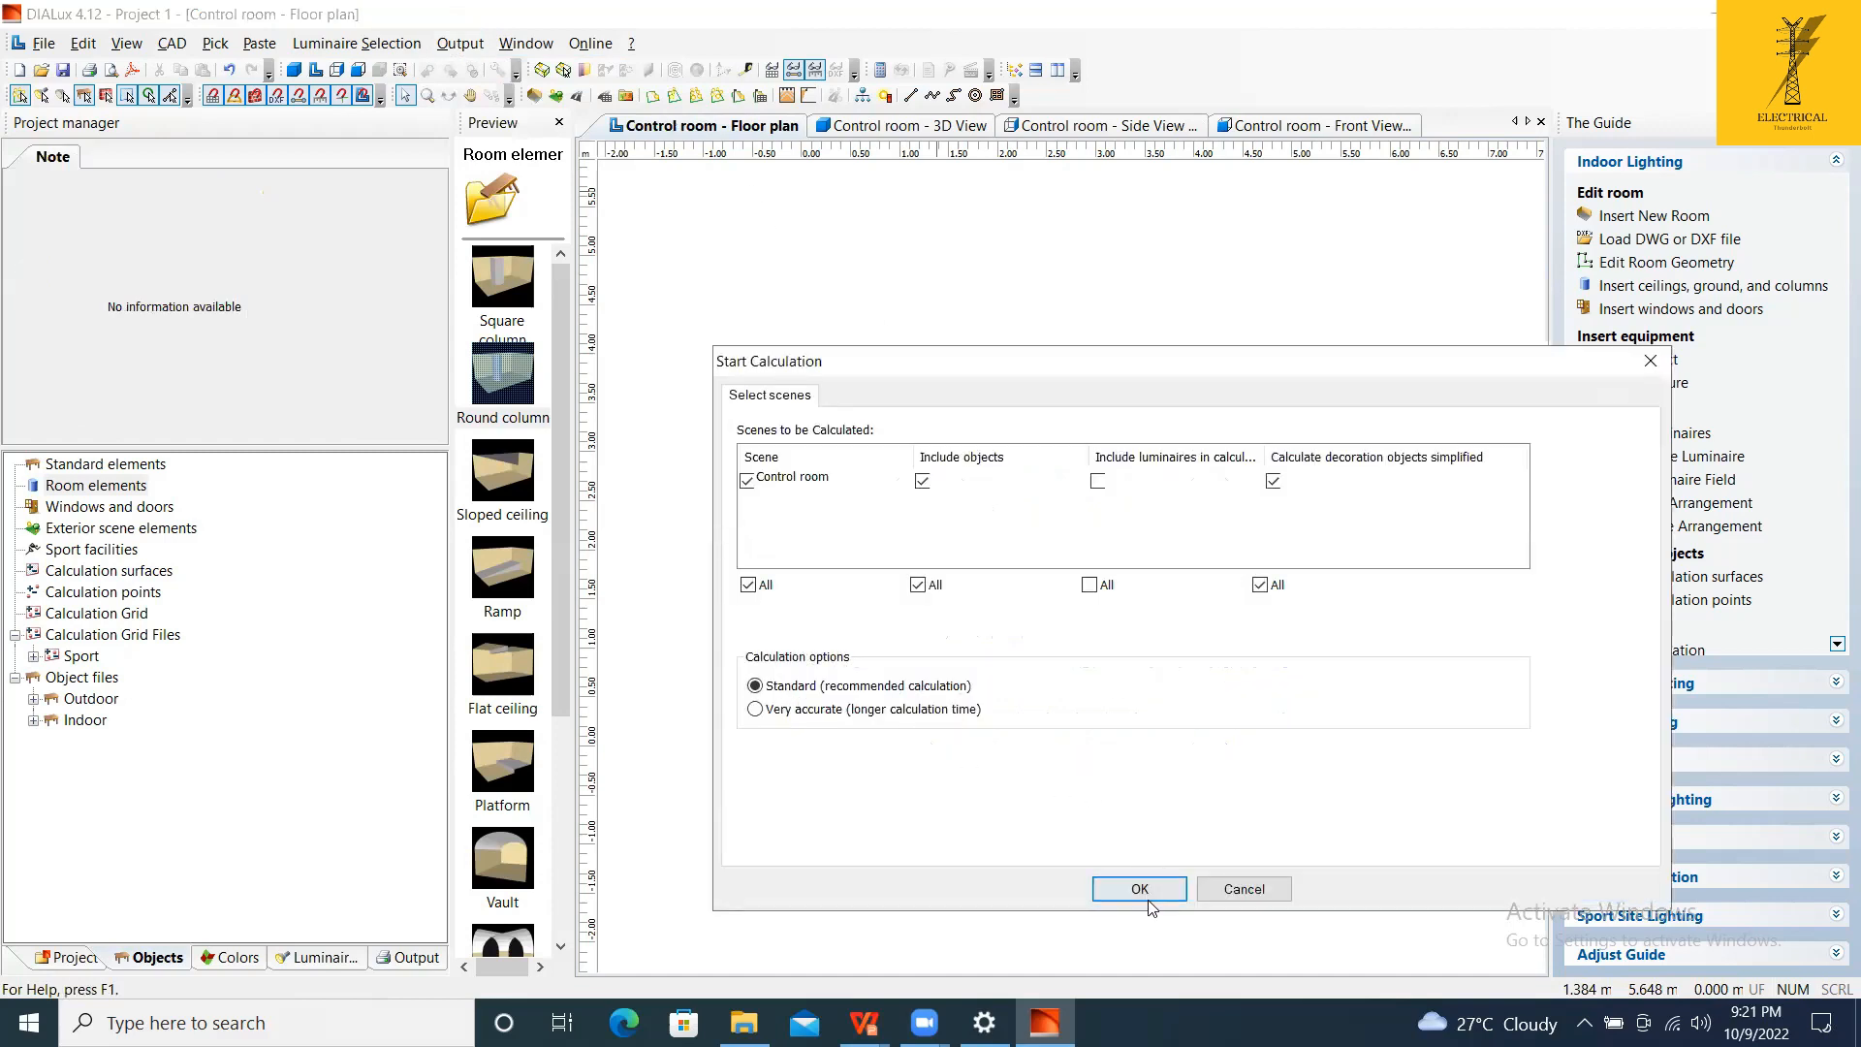
left_click(1148, 900)
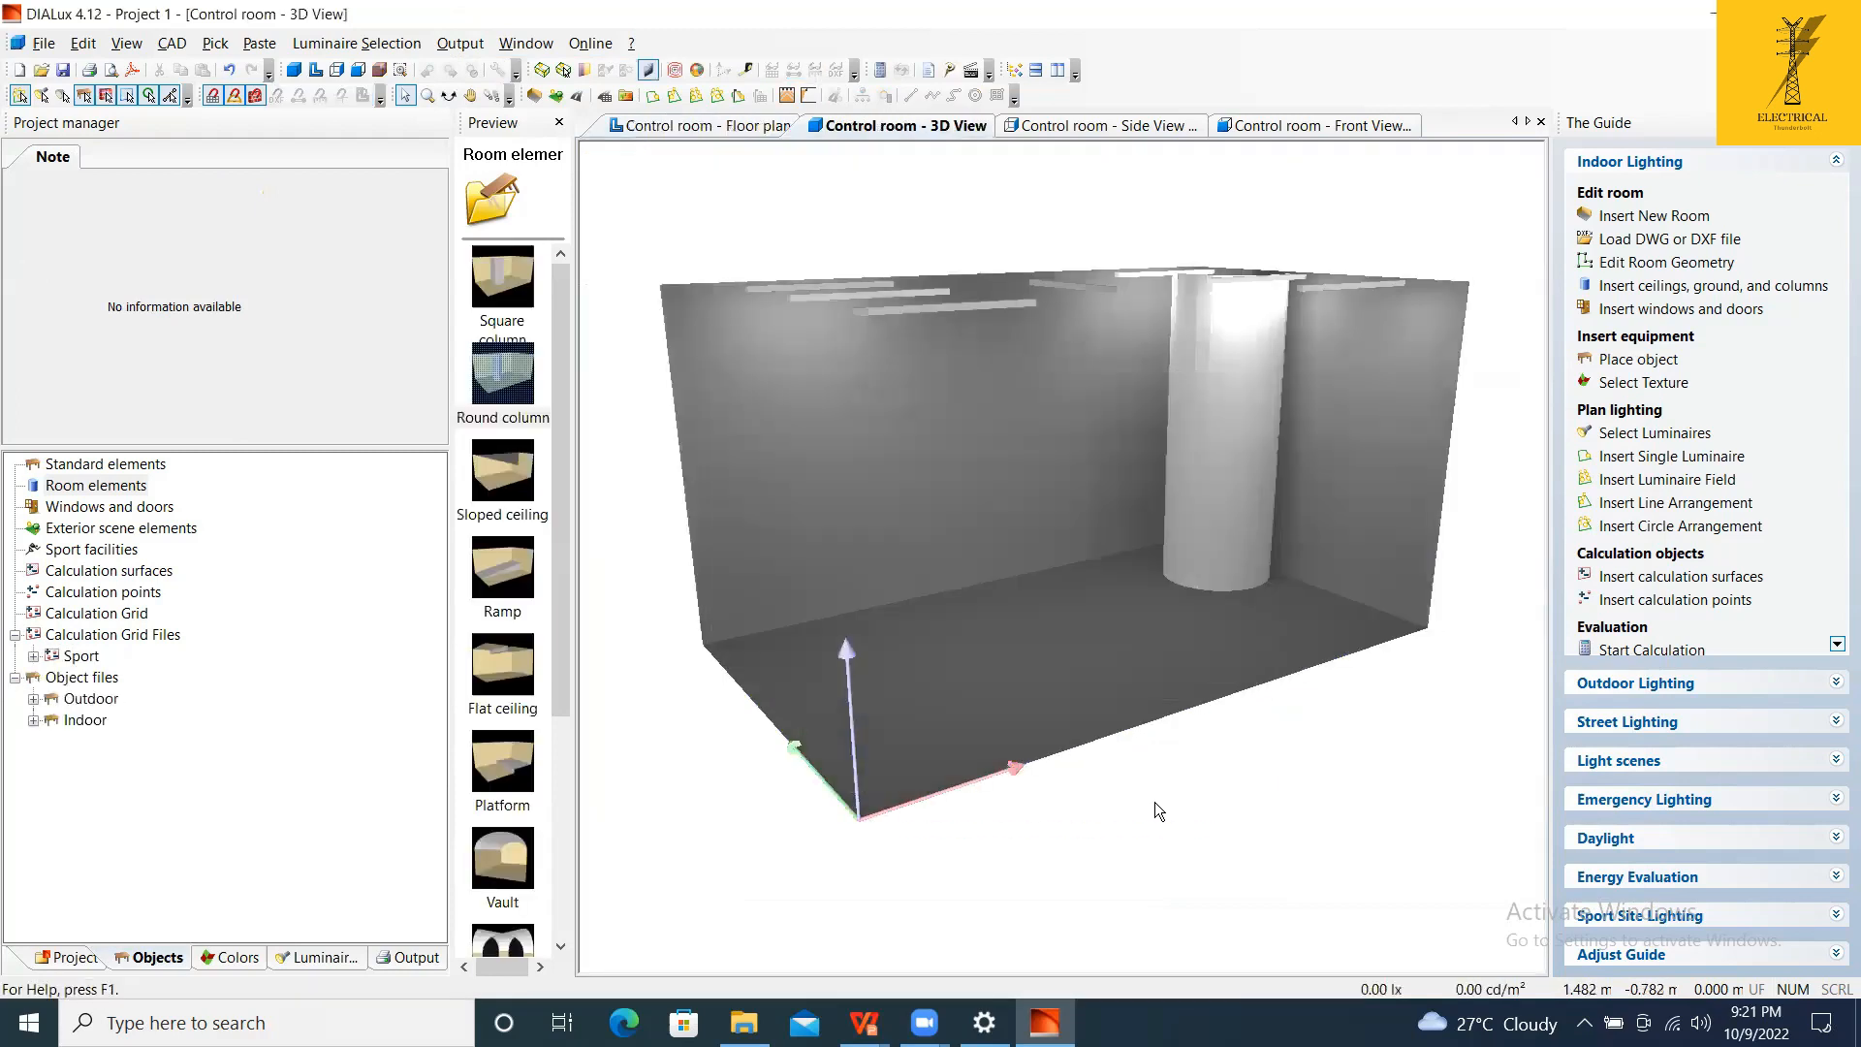
scroll(1222, 511, "up", 1)
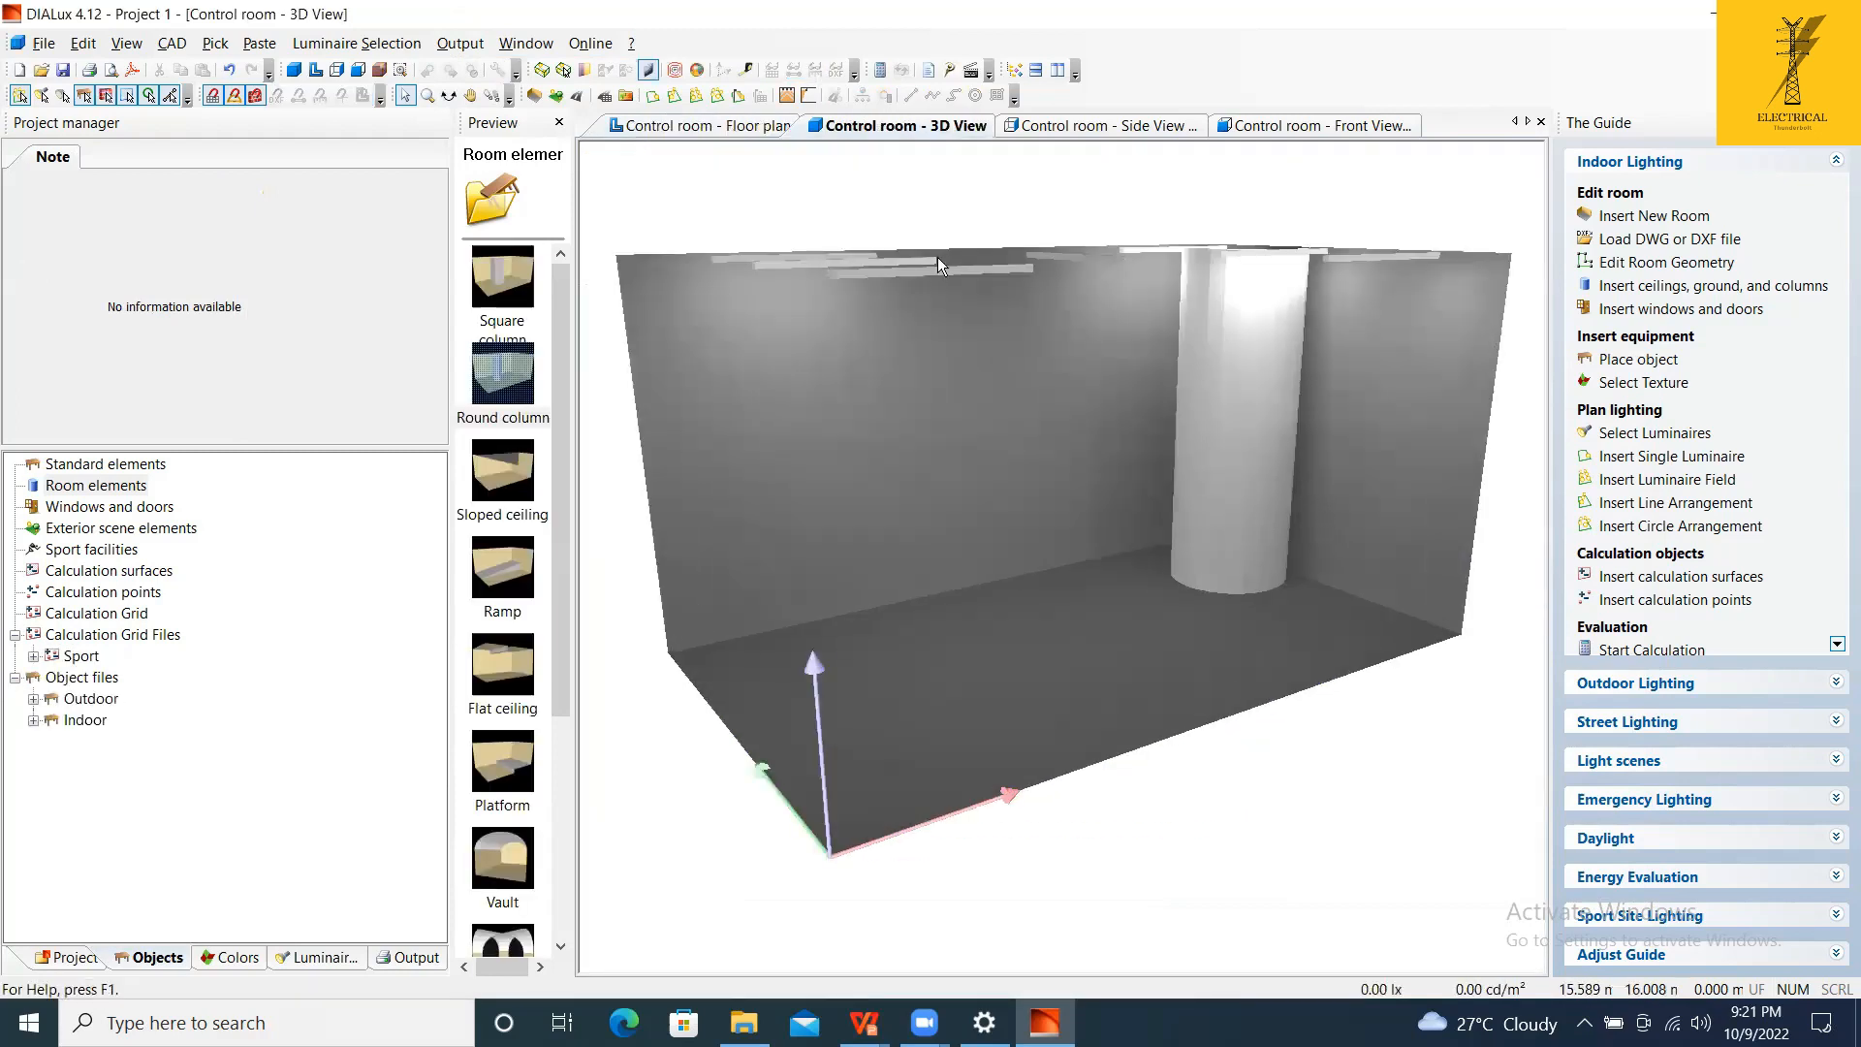
Insert a door in the floor plan and centre it on the long wall at Y = 0, around X 2.5 m.
left_click(753, 129)
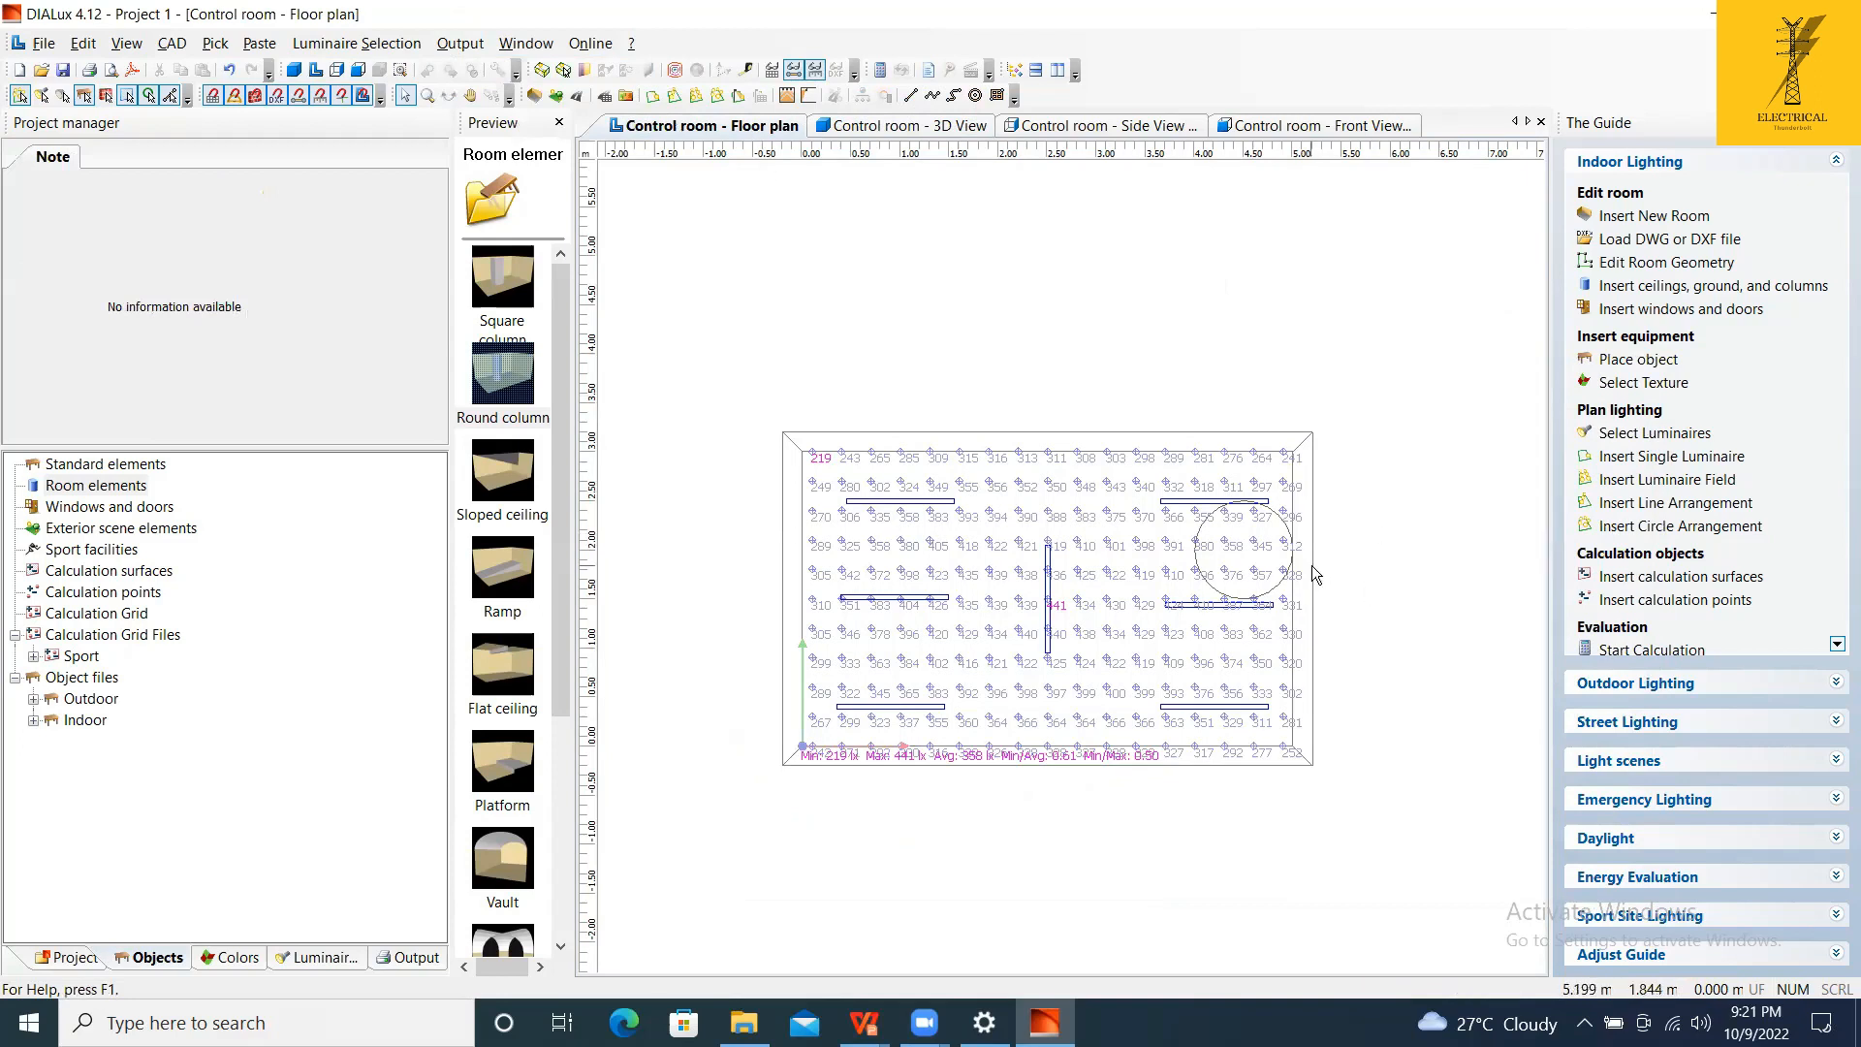
scroll(1202, 543, "up", 1)
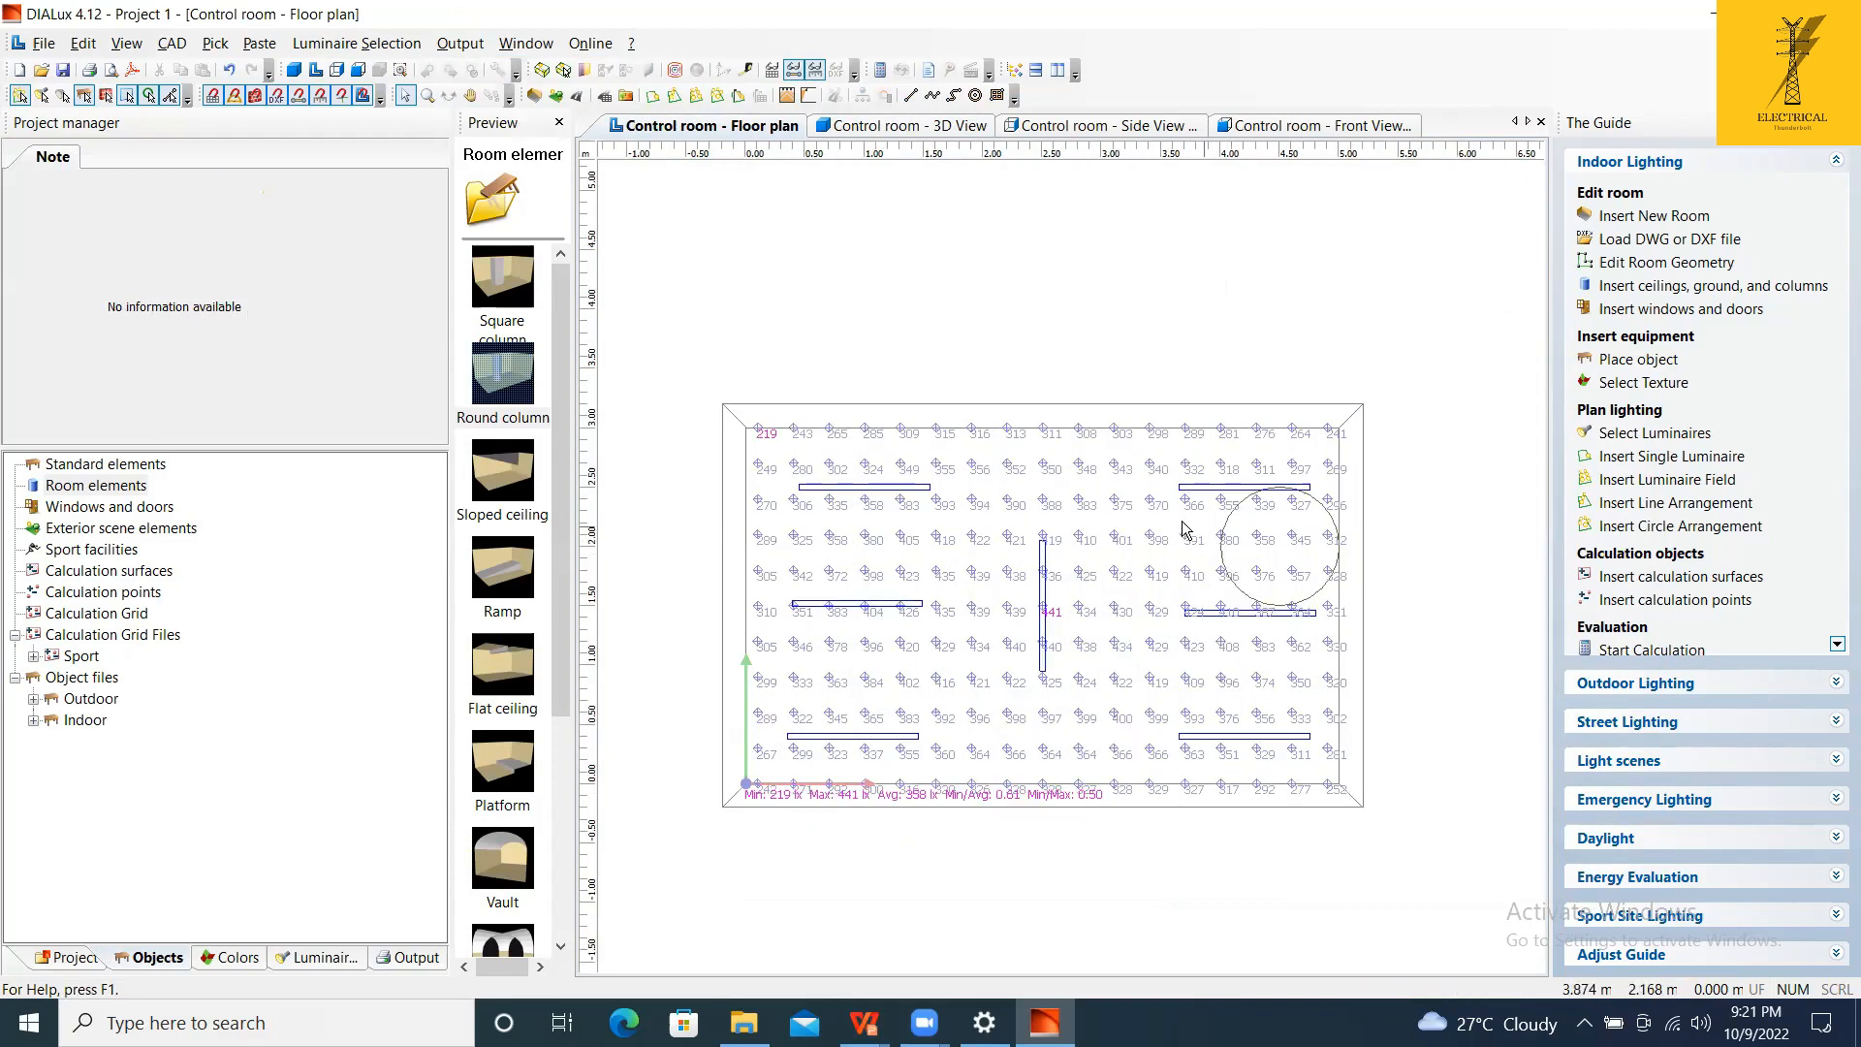
scroll(521, 706, "down", 3)
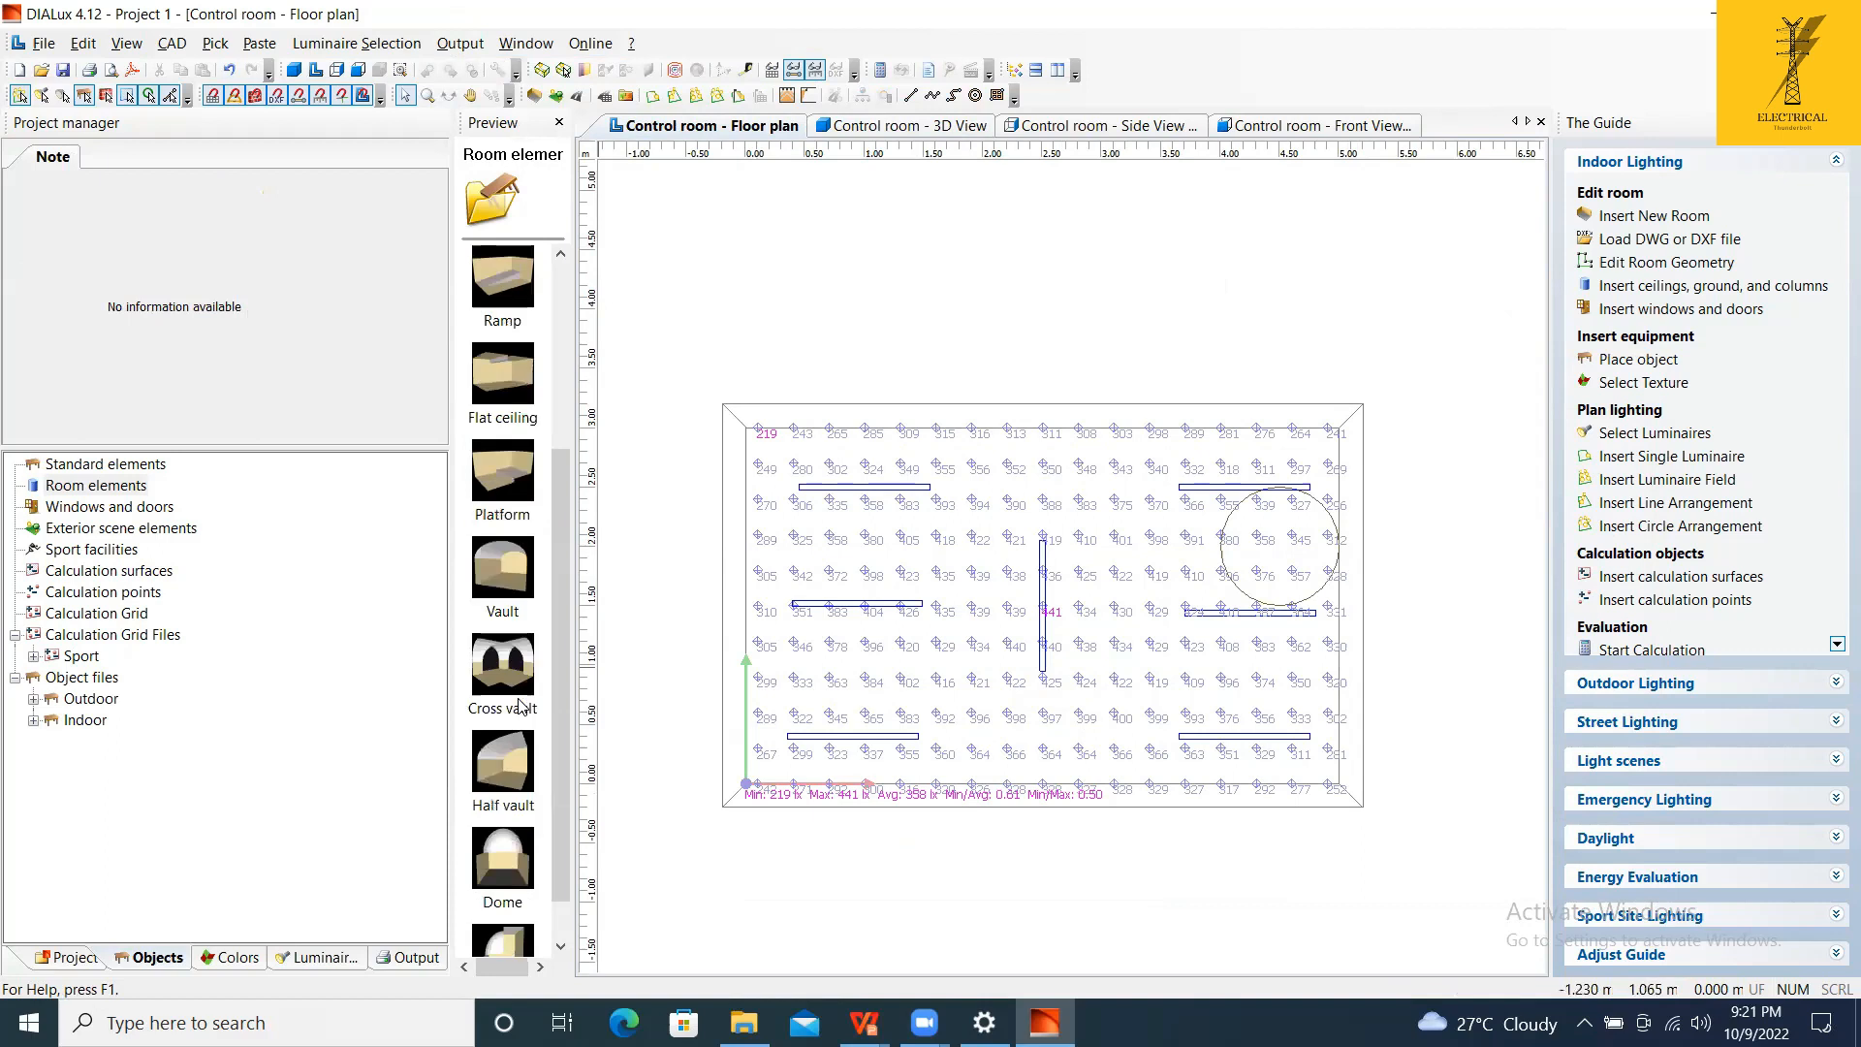
scroll(503, 312, "up", 3)
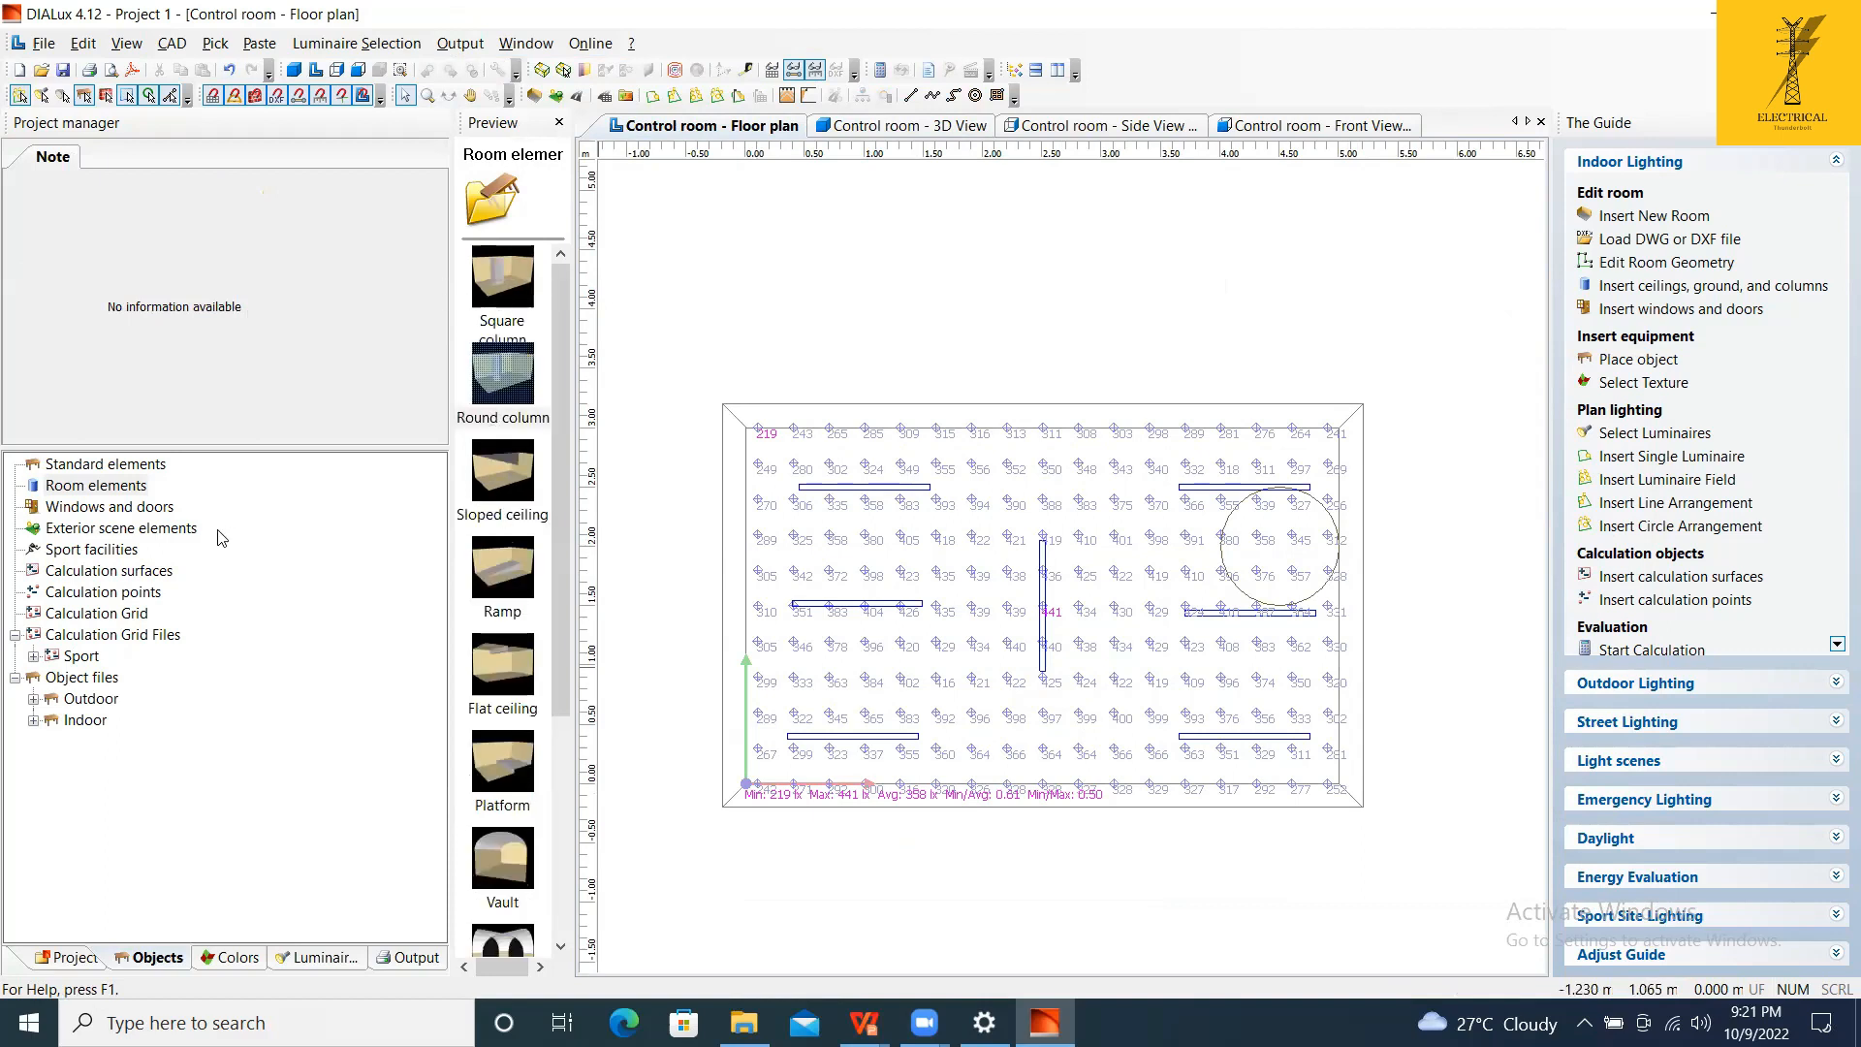
left_click(155, 511)
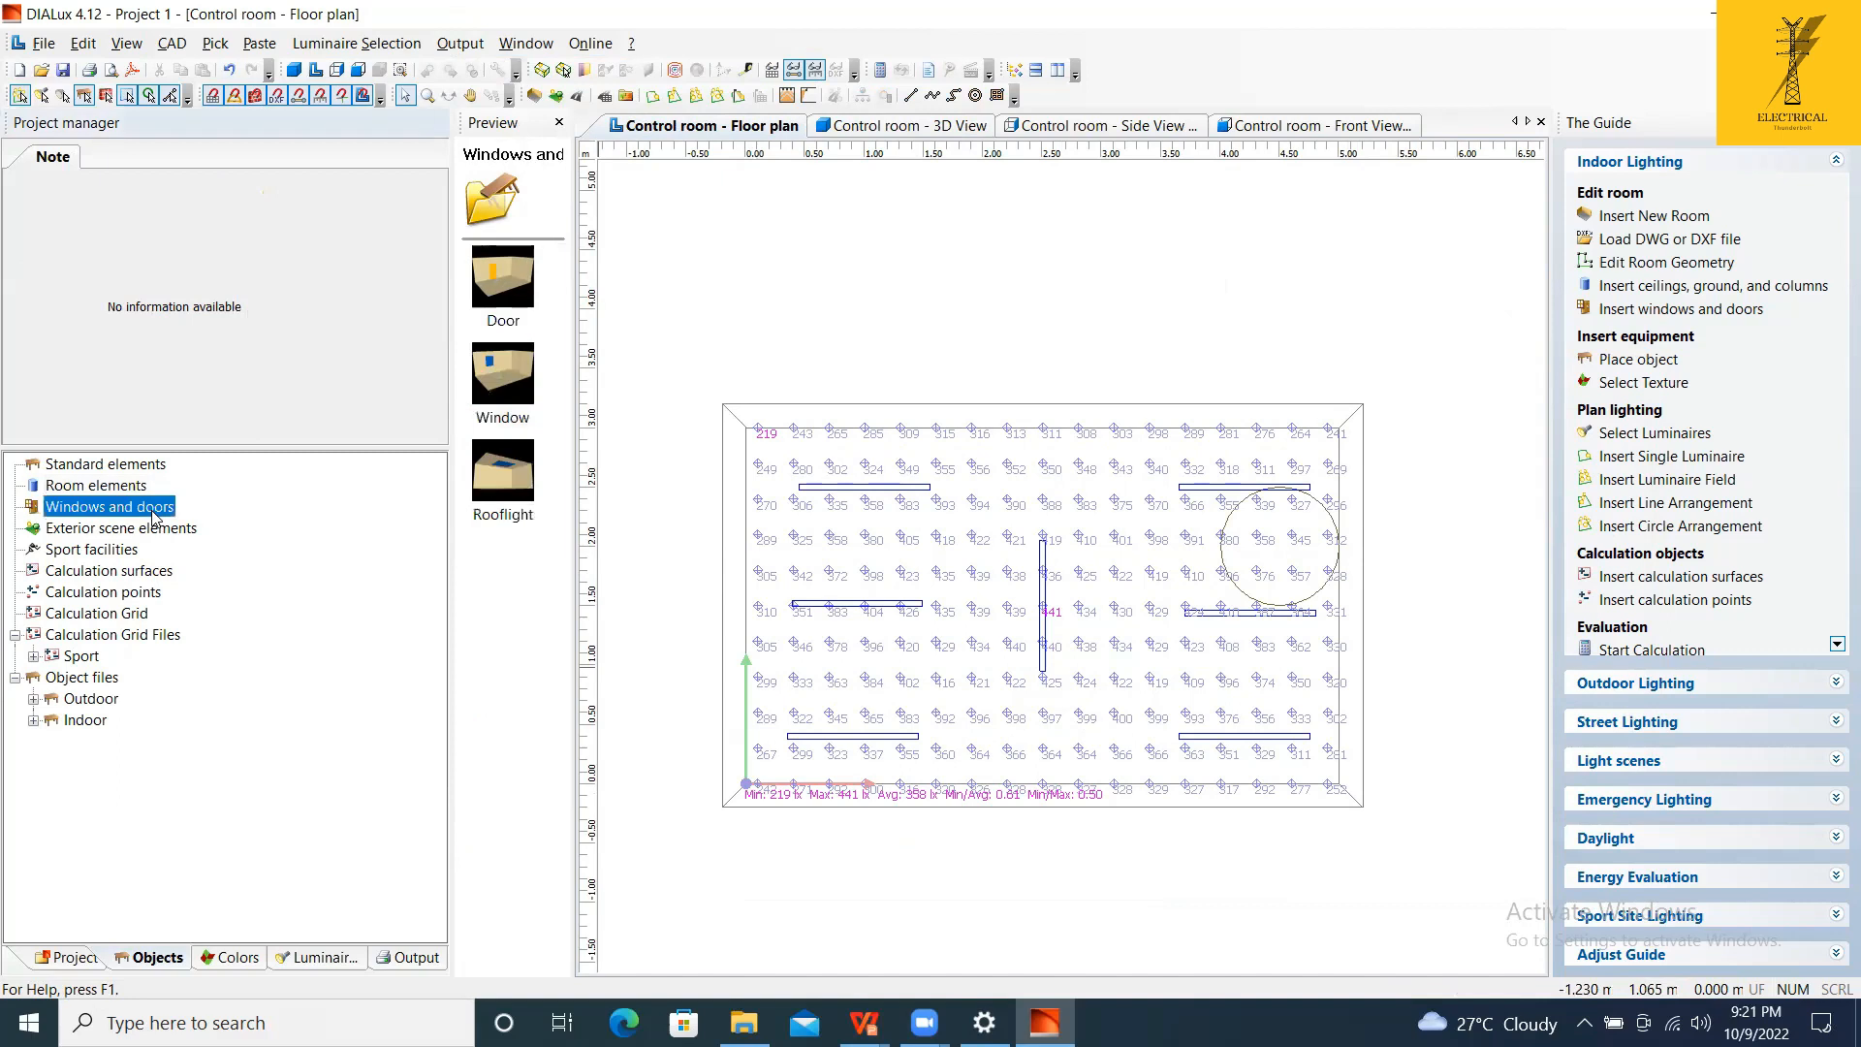
left_click(519, 271)
left_click(416, 459)
left_click(997, 623)
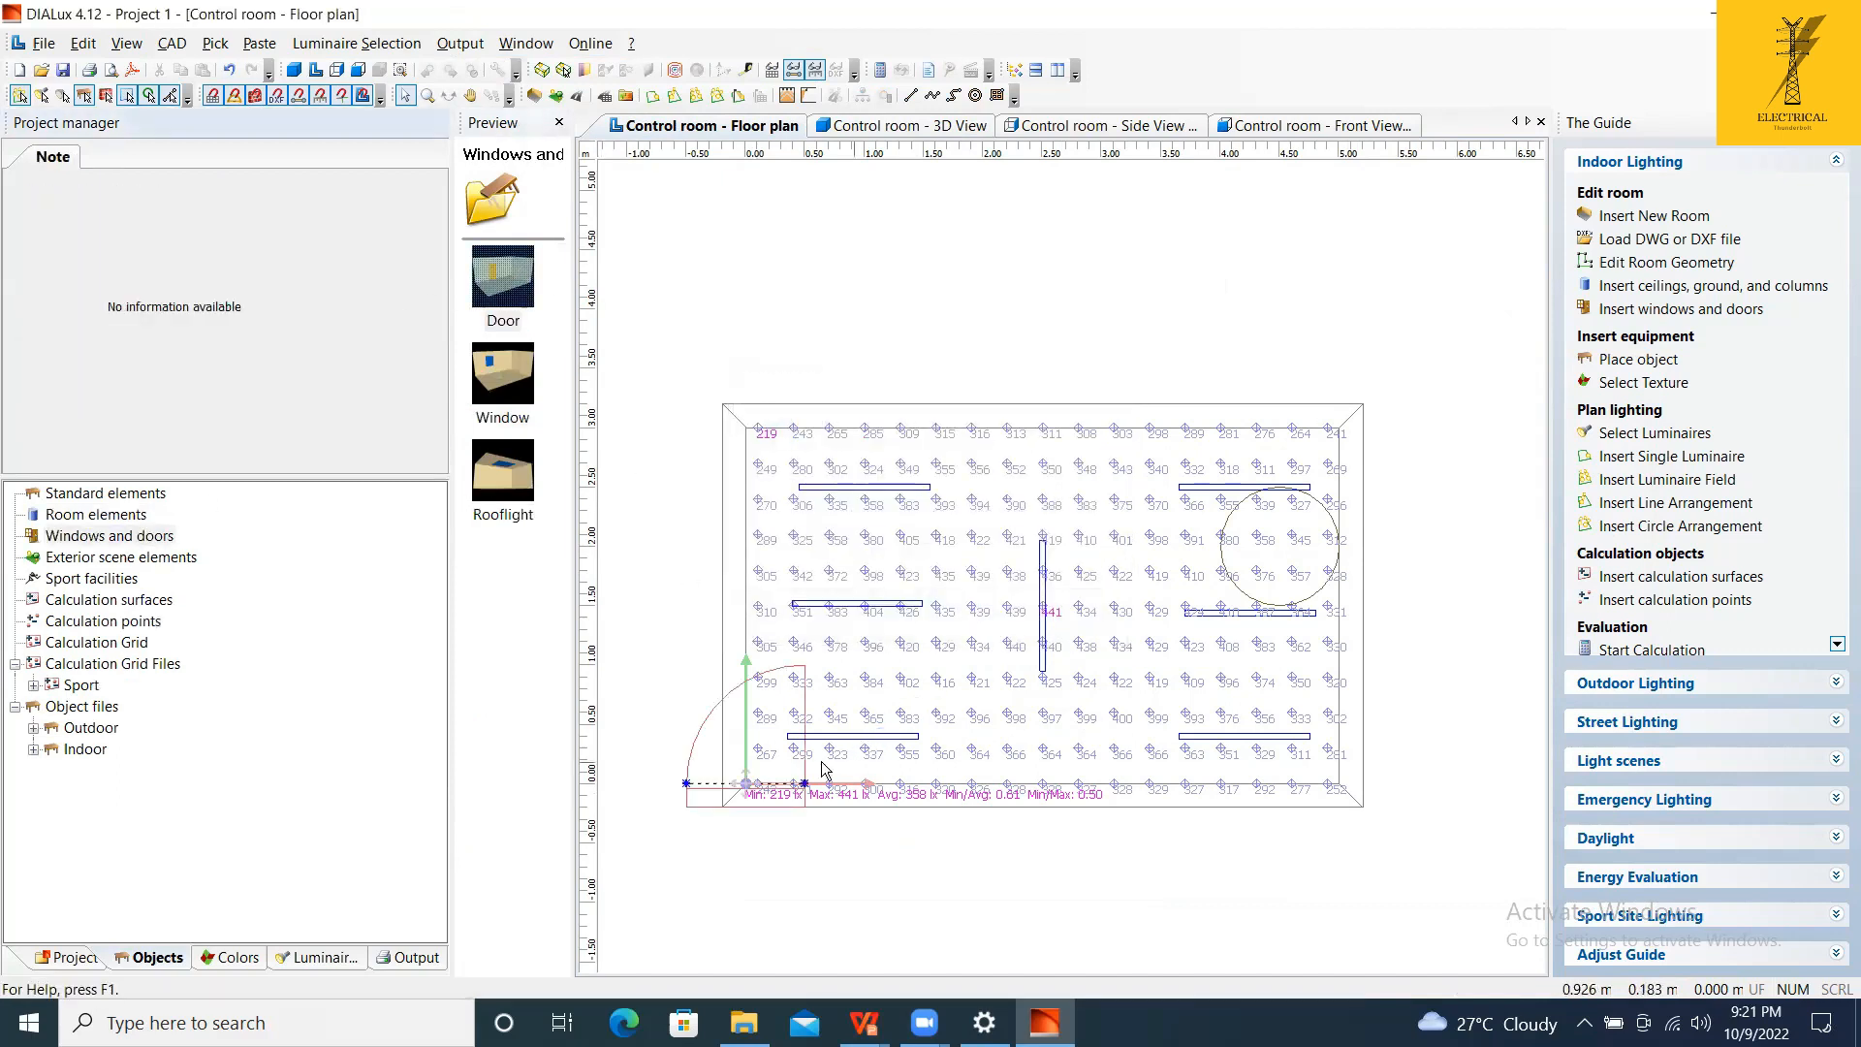
left_click(789, 789)
left_click_drag(742, 794, 1085, 785)
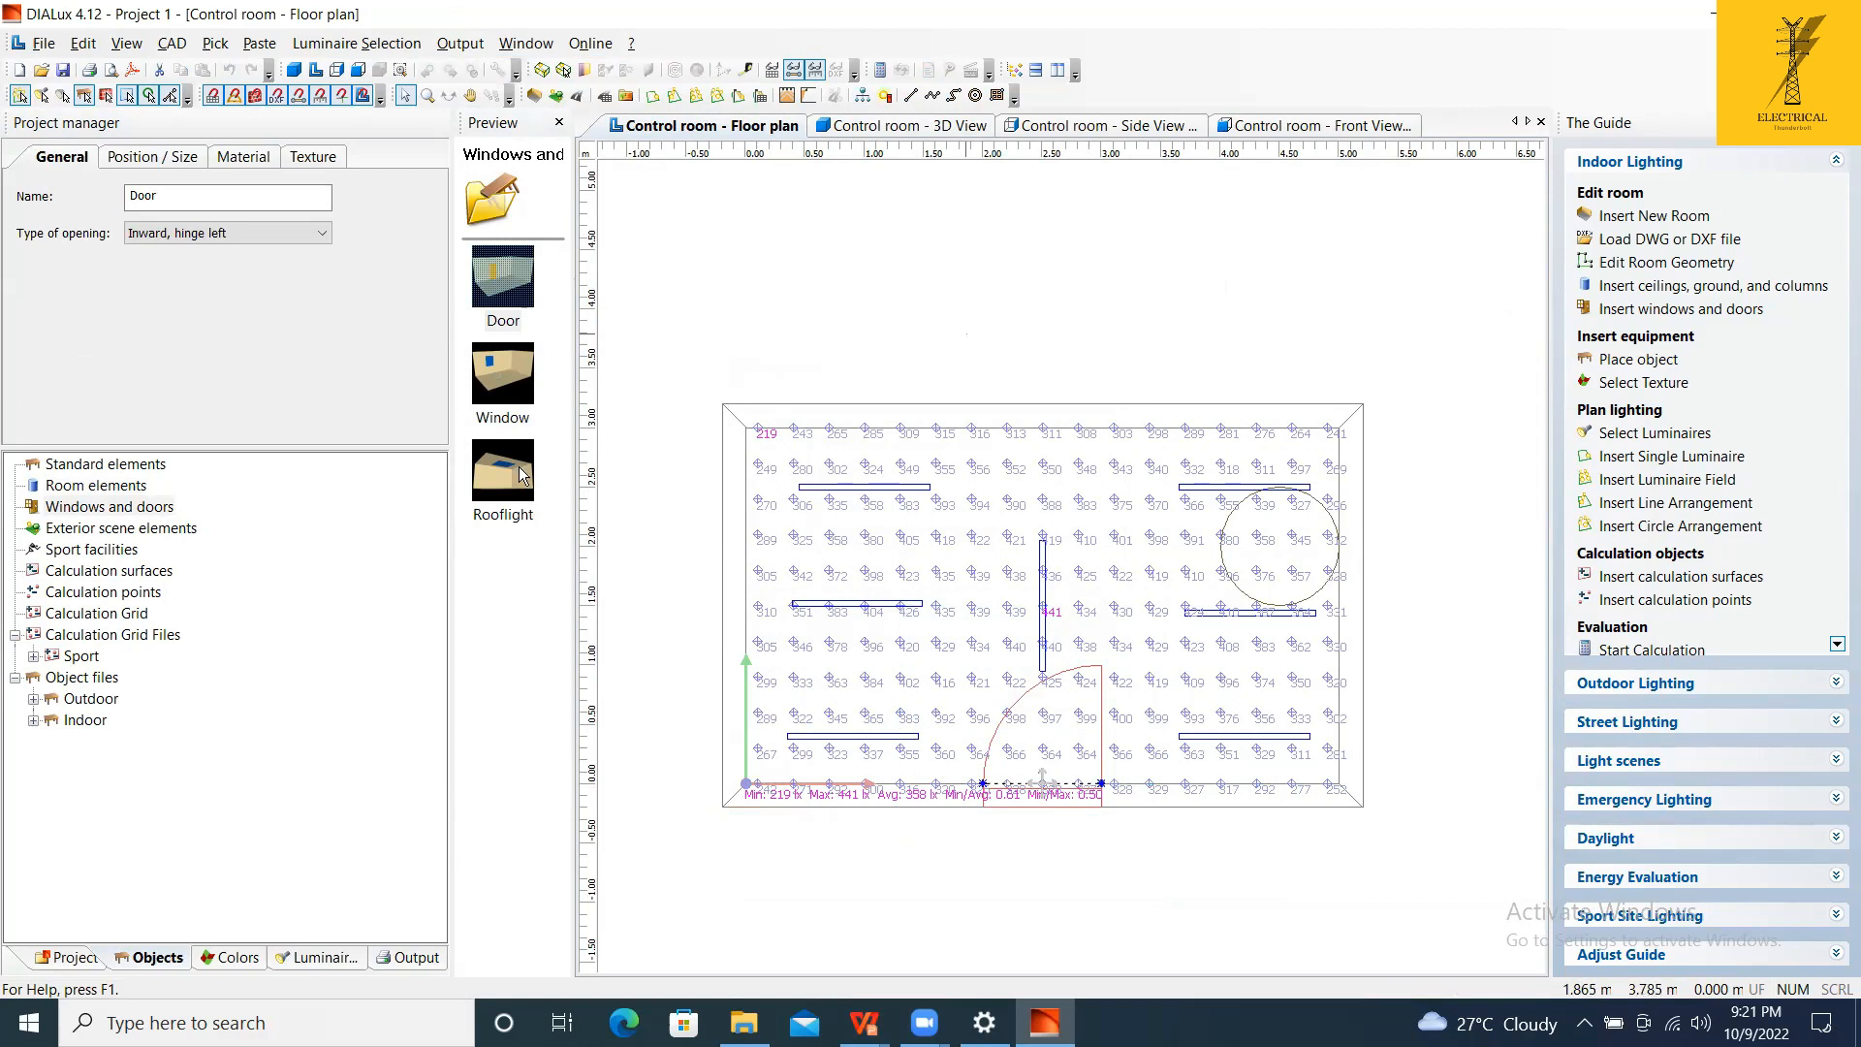
Insert a 1.000 m by 1.250 m window with a 0.800 m sill height, centred on the long wall opposite the door.
left_click(503, 471)
left_click(505, 389)
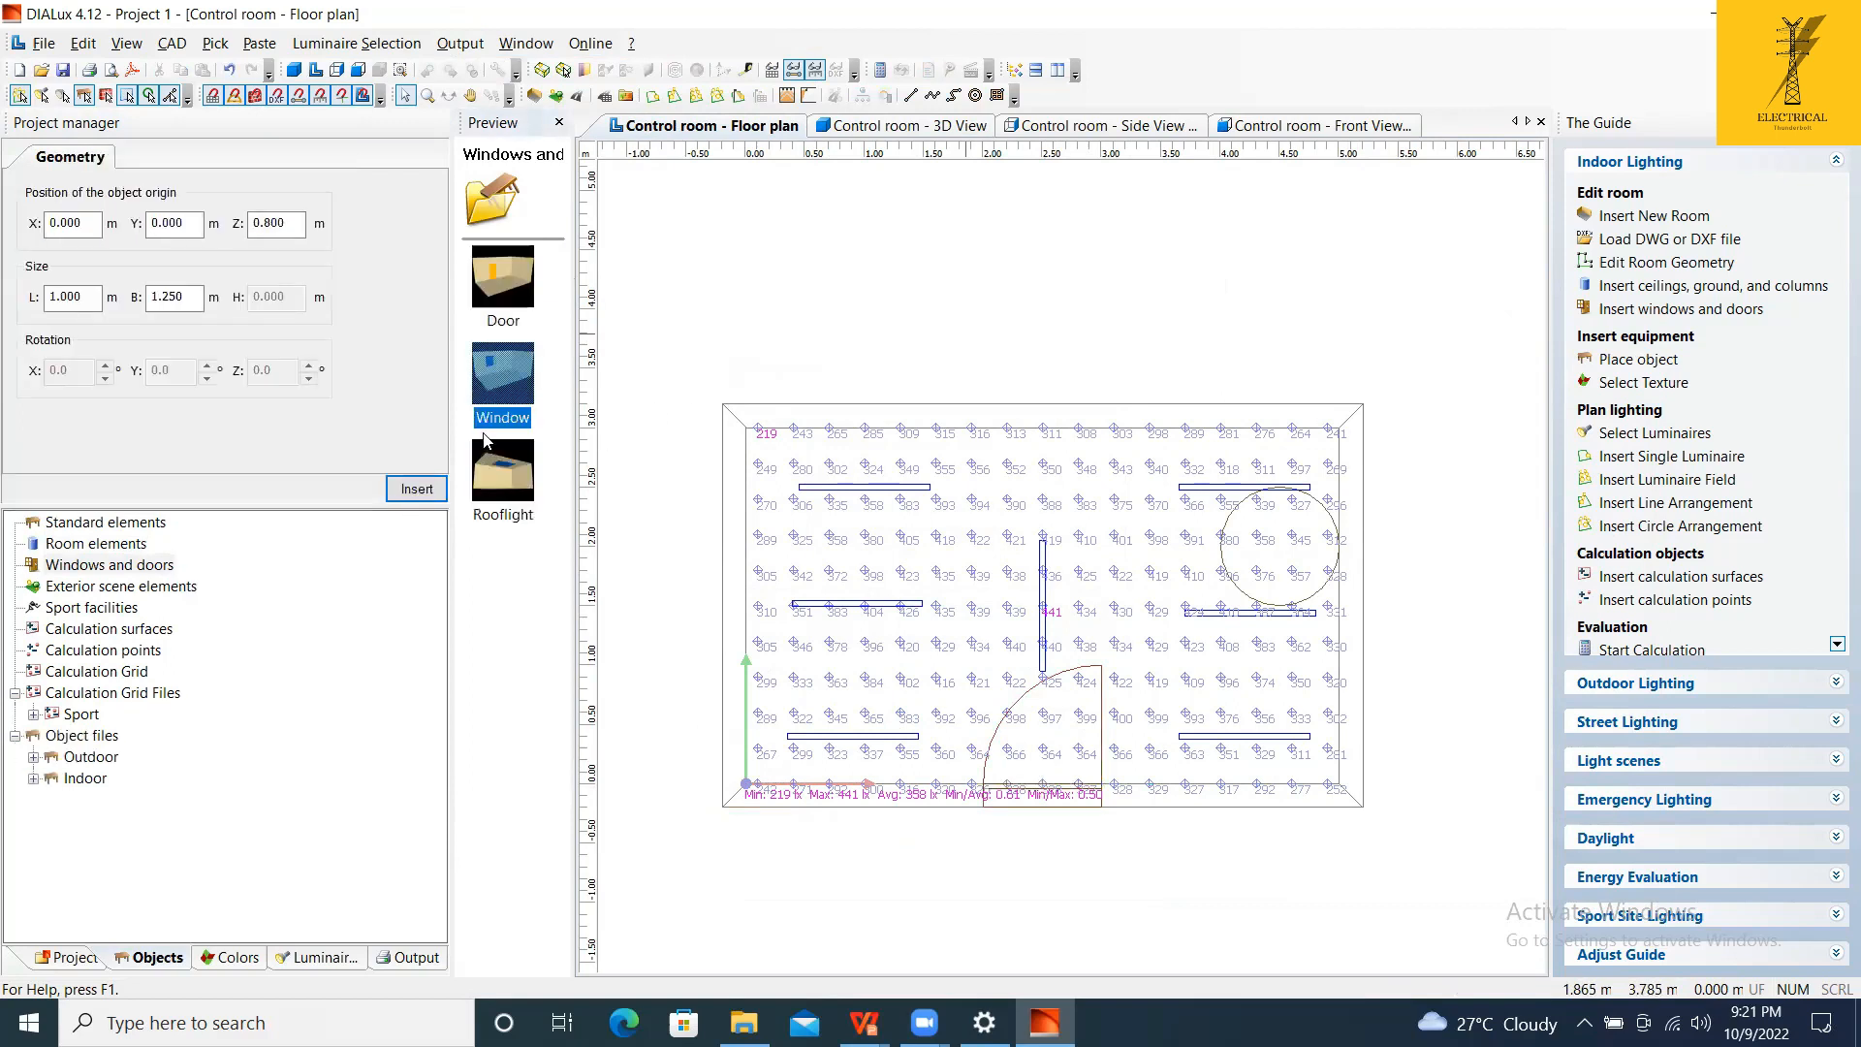
left_click(417, 488)
left_click_drag(761, 803, 1057, 438)
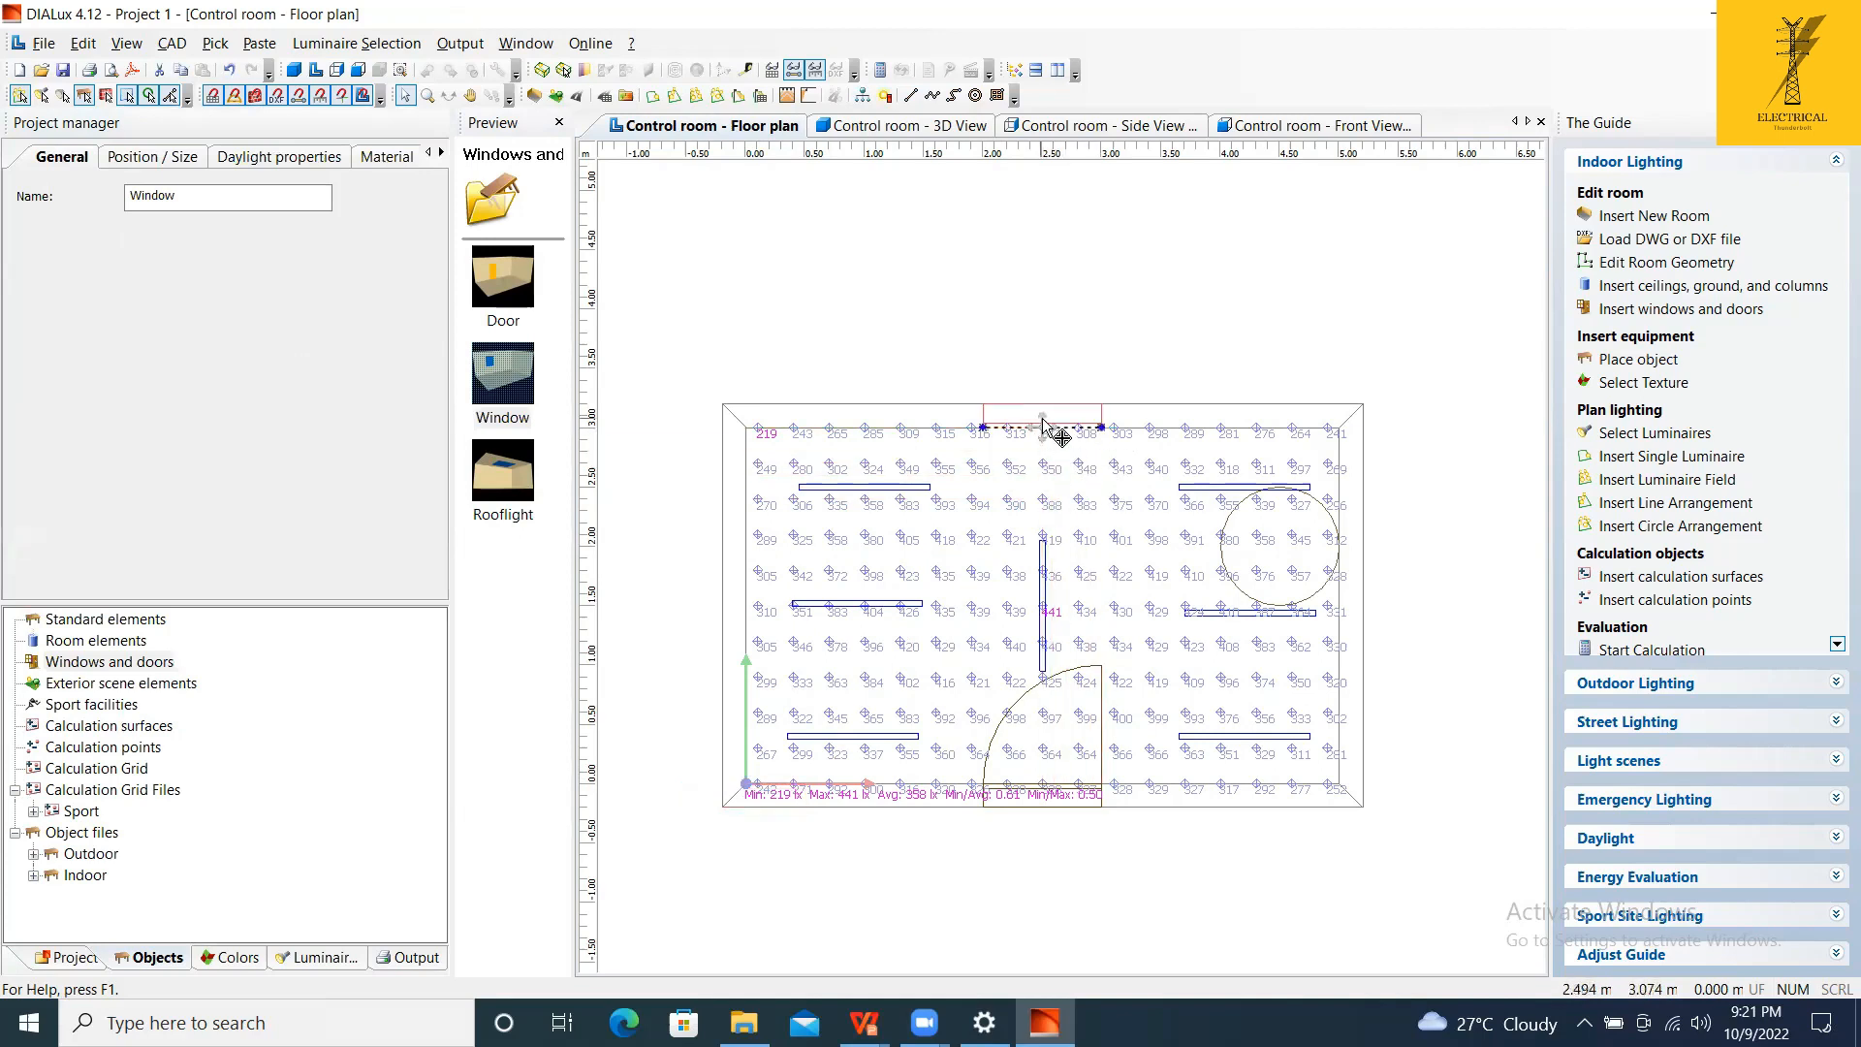
Add a window to each of the two short walls and centre the one beside the column at Y 1.500 m.
left_click_drag(504, 380, 597, 445)
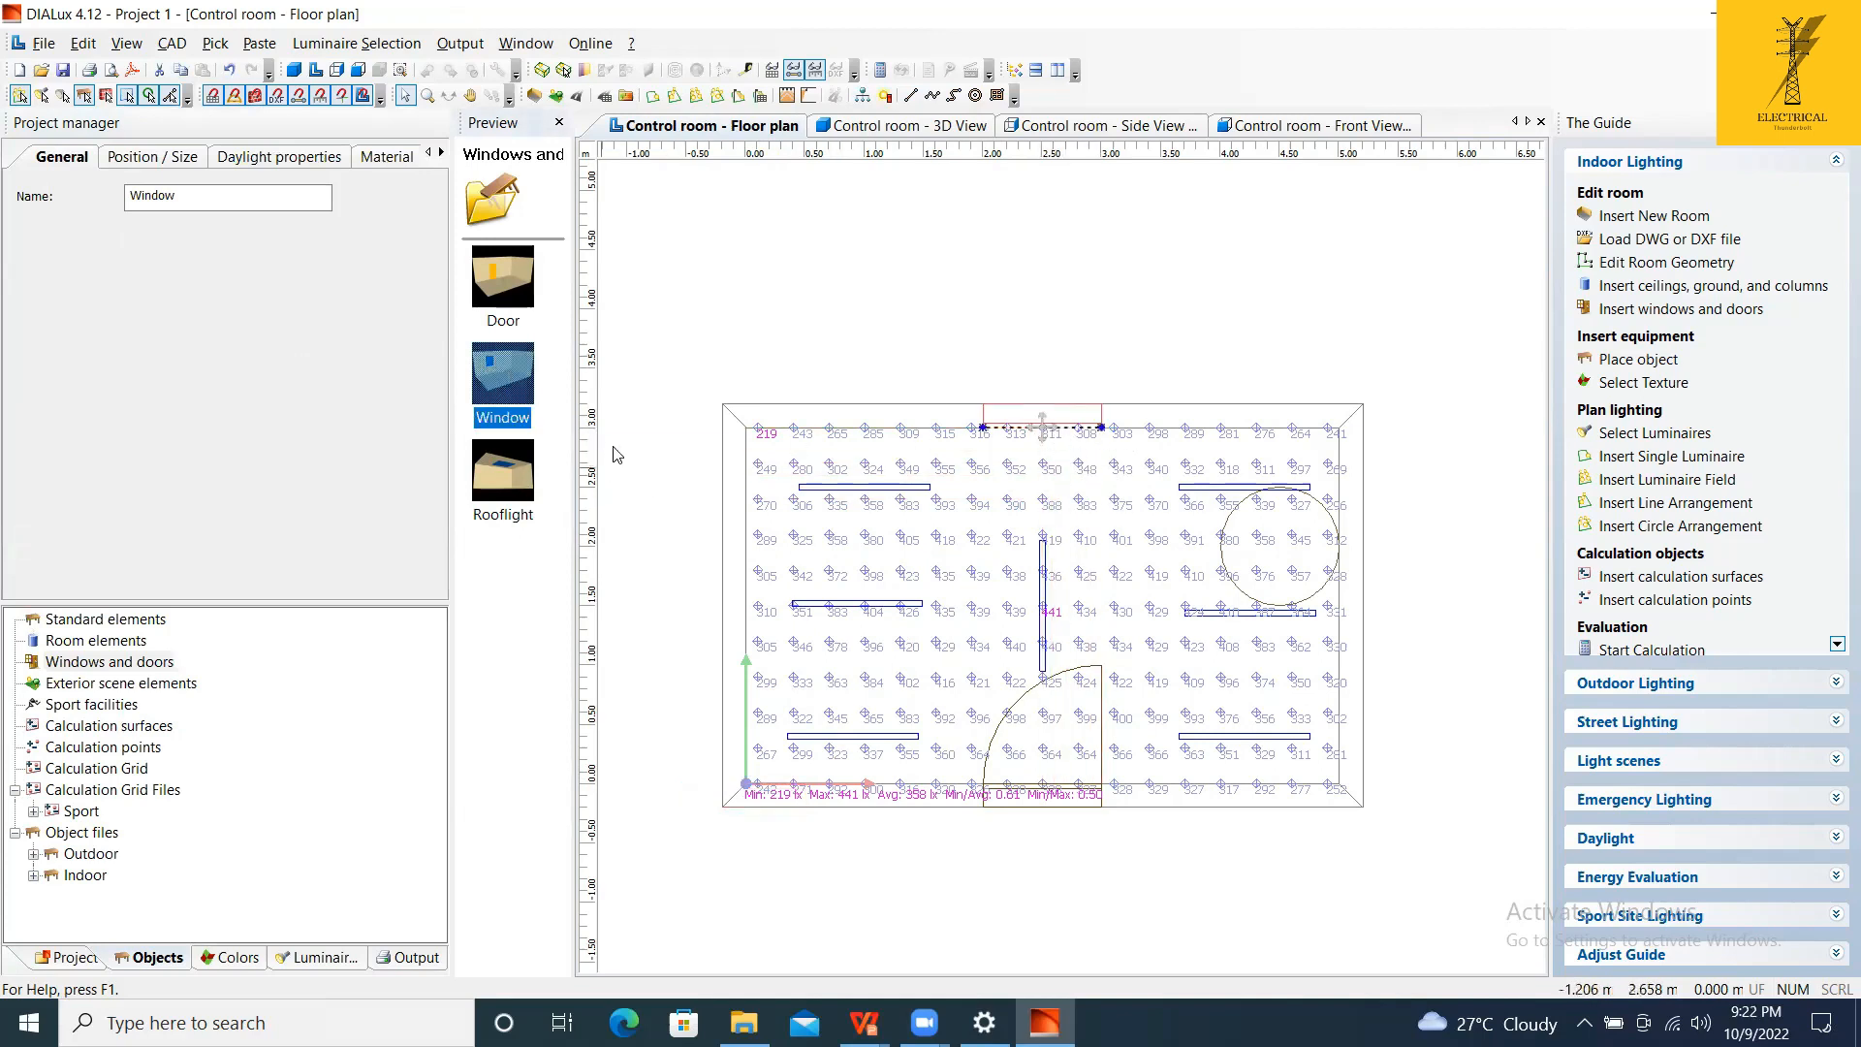
left_click(1043, 312)
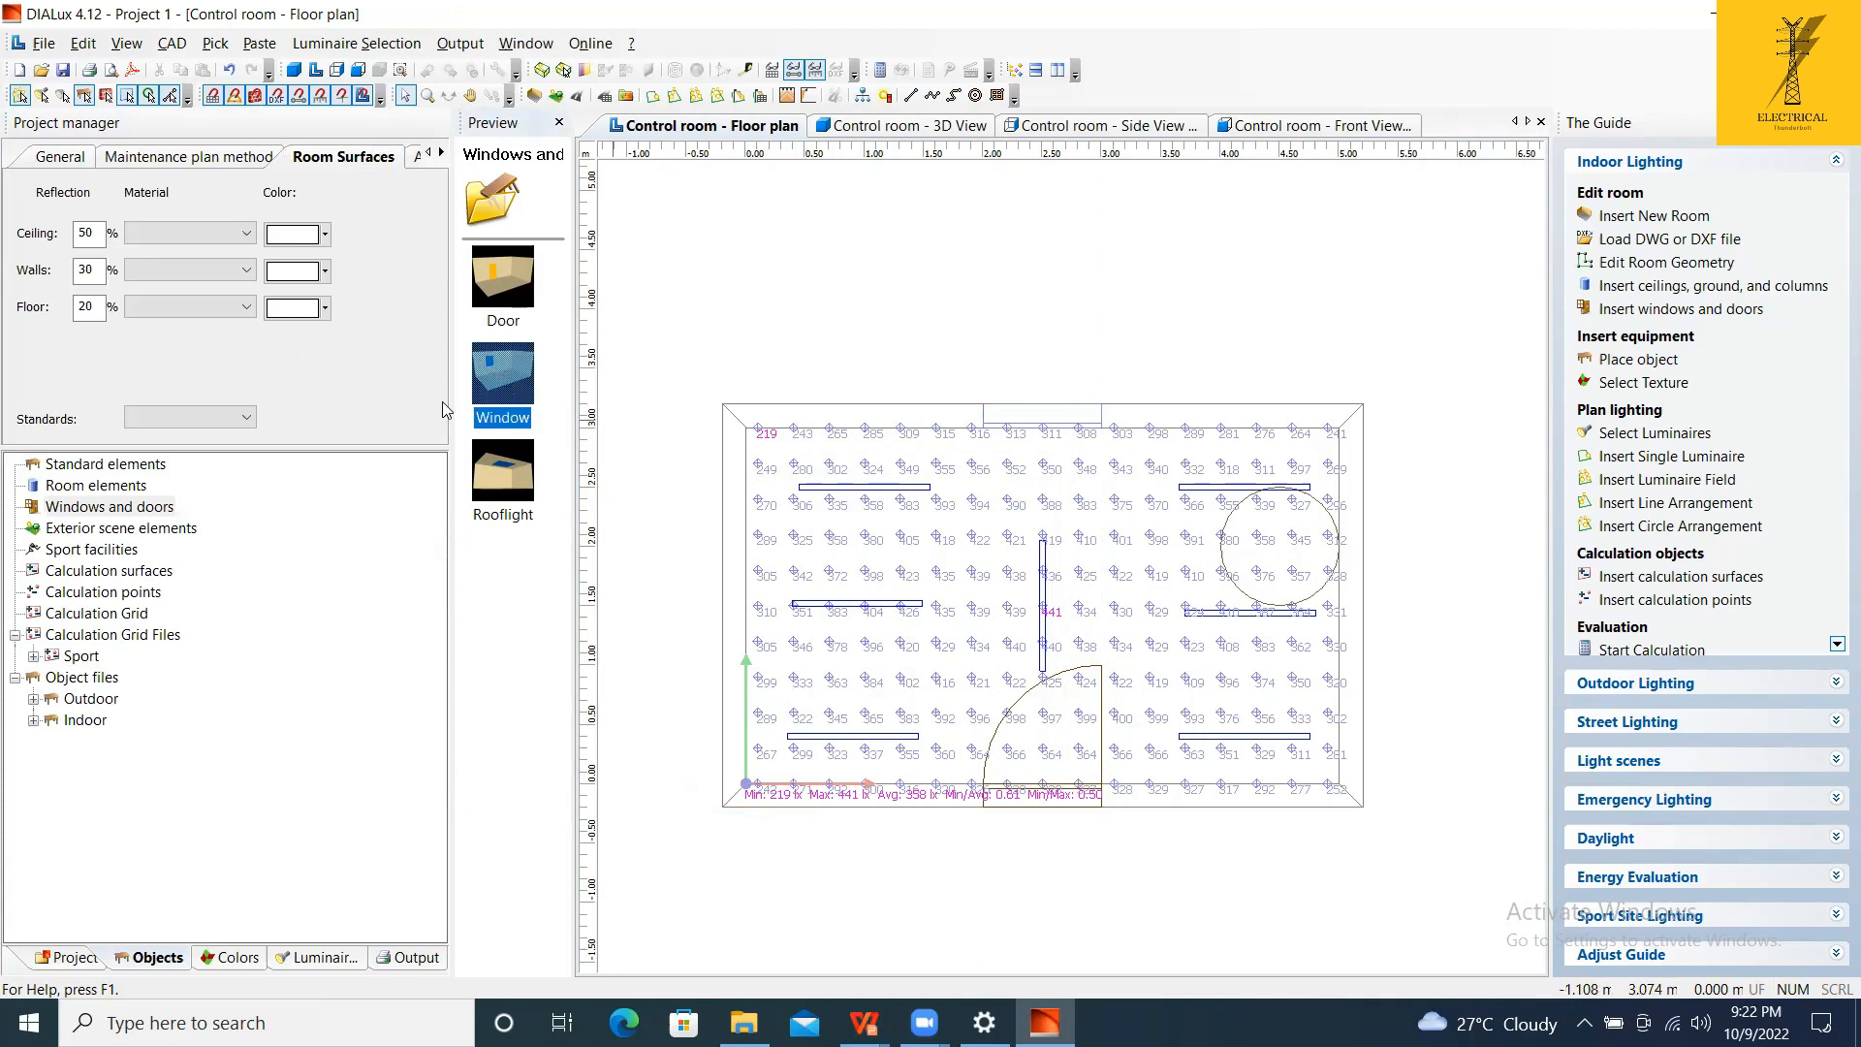
left_click_drag(503, 380, 746, 607)
left_click_drag(478, 373, 1371, 582)
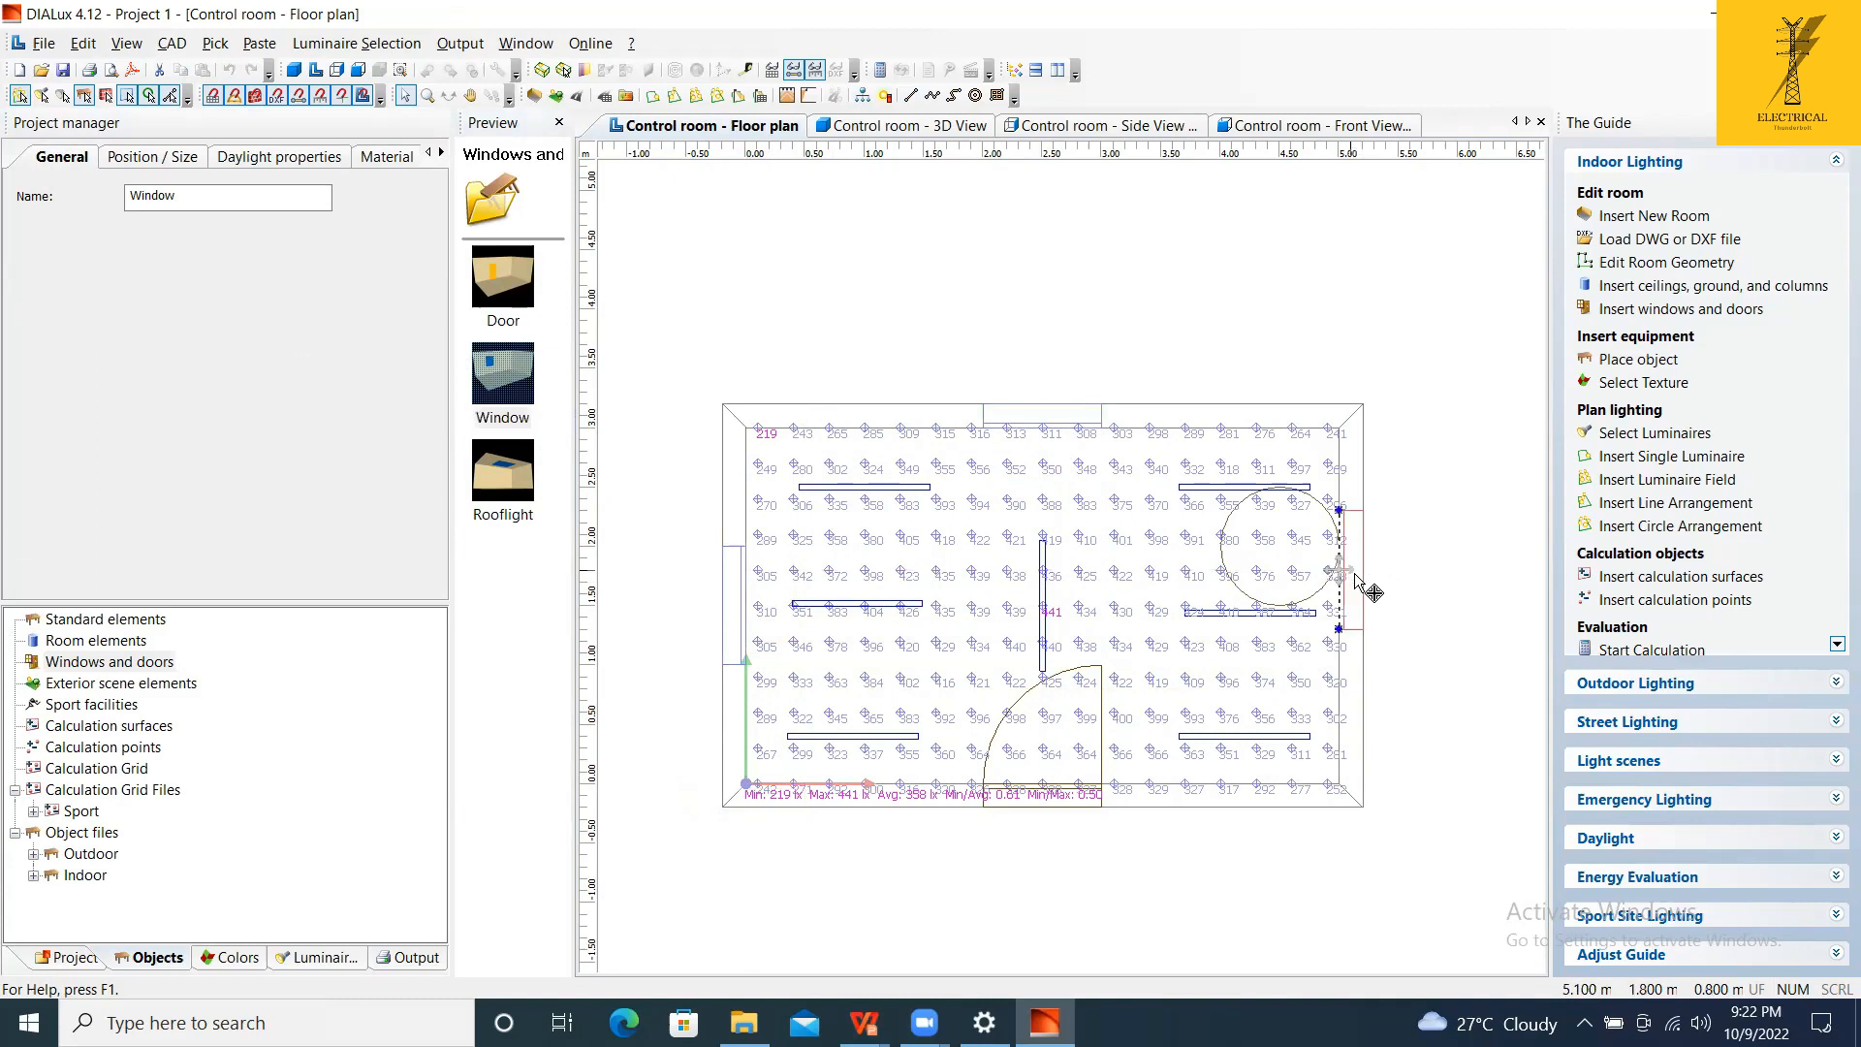
left_click(1444, 442)
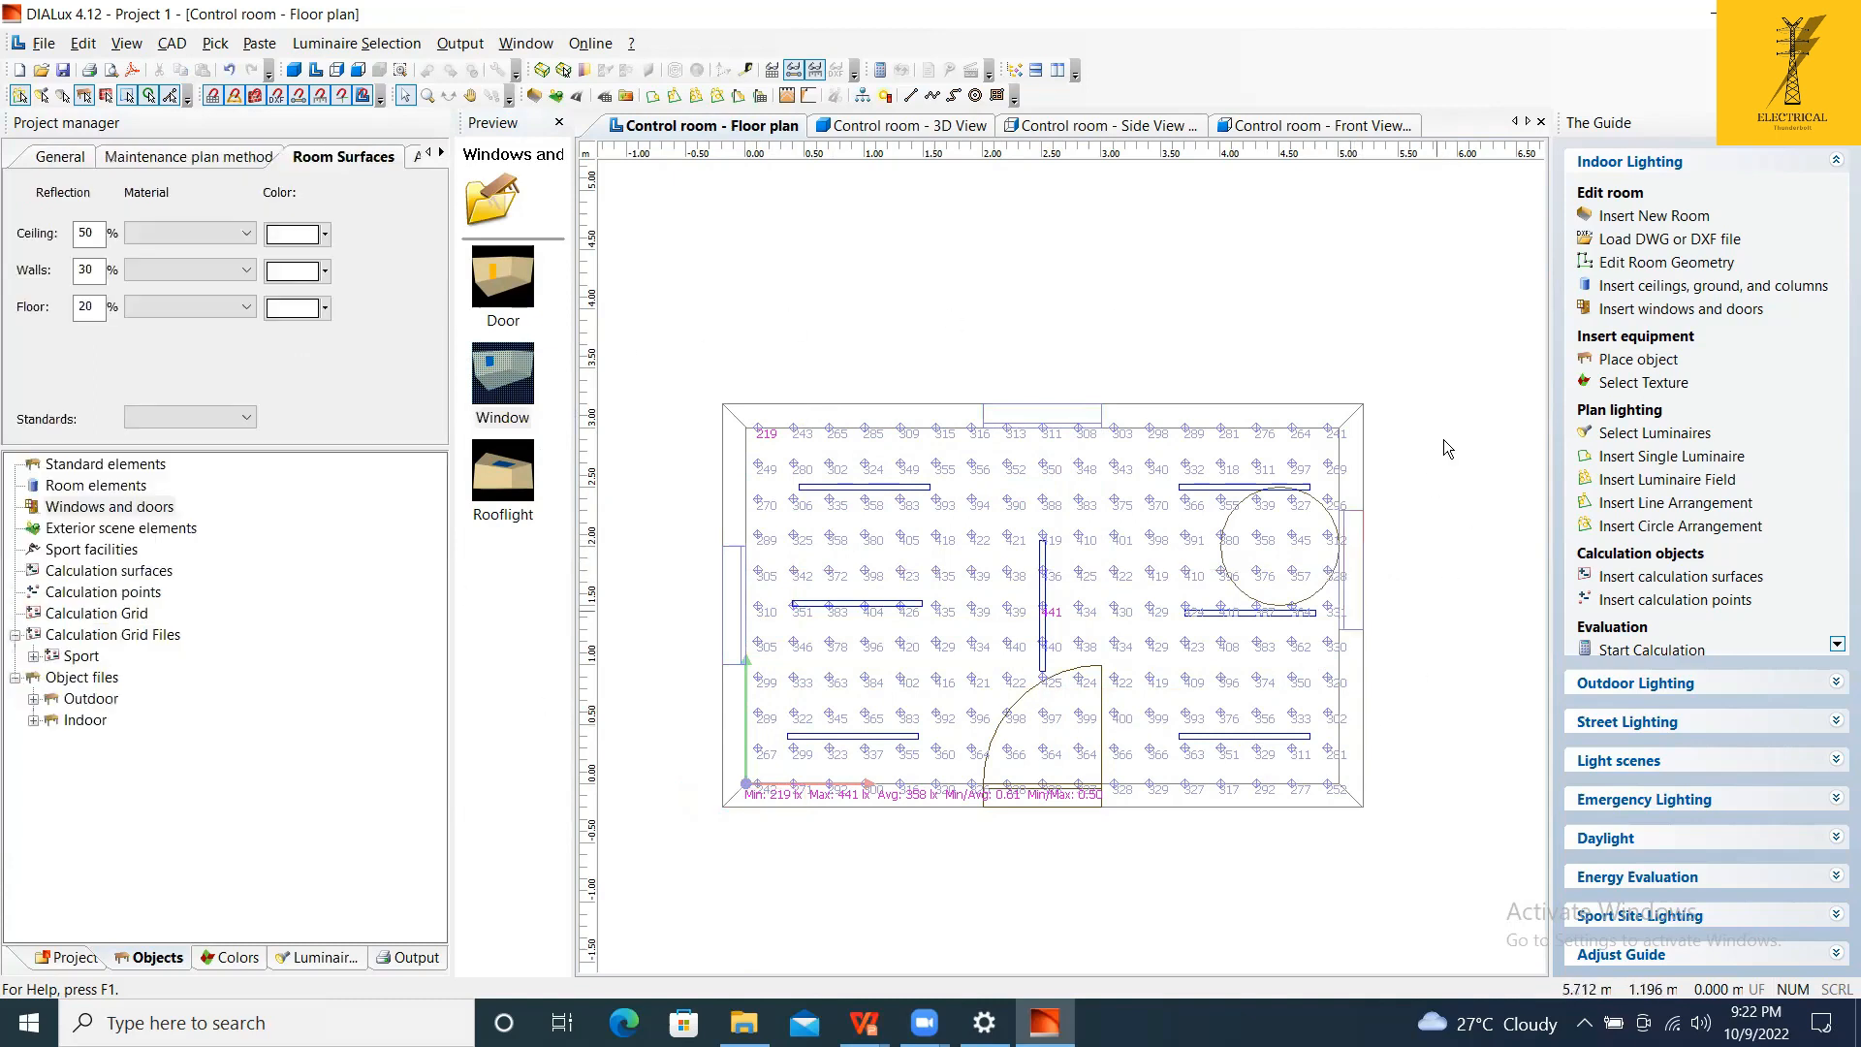
left_click_drag(1358, 573, 1354, 624)
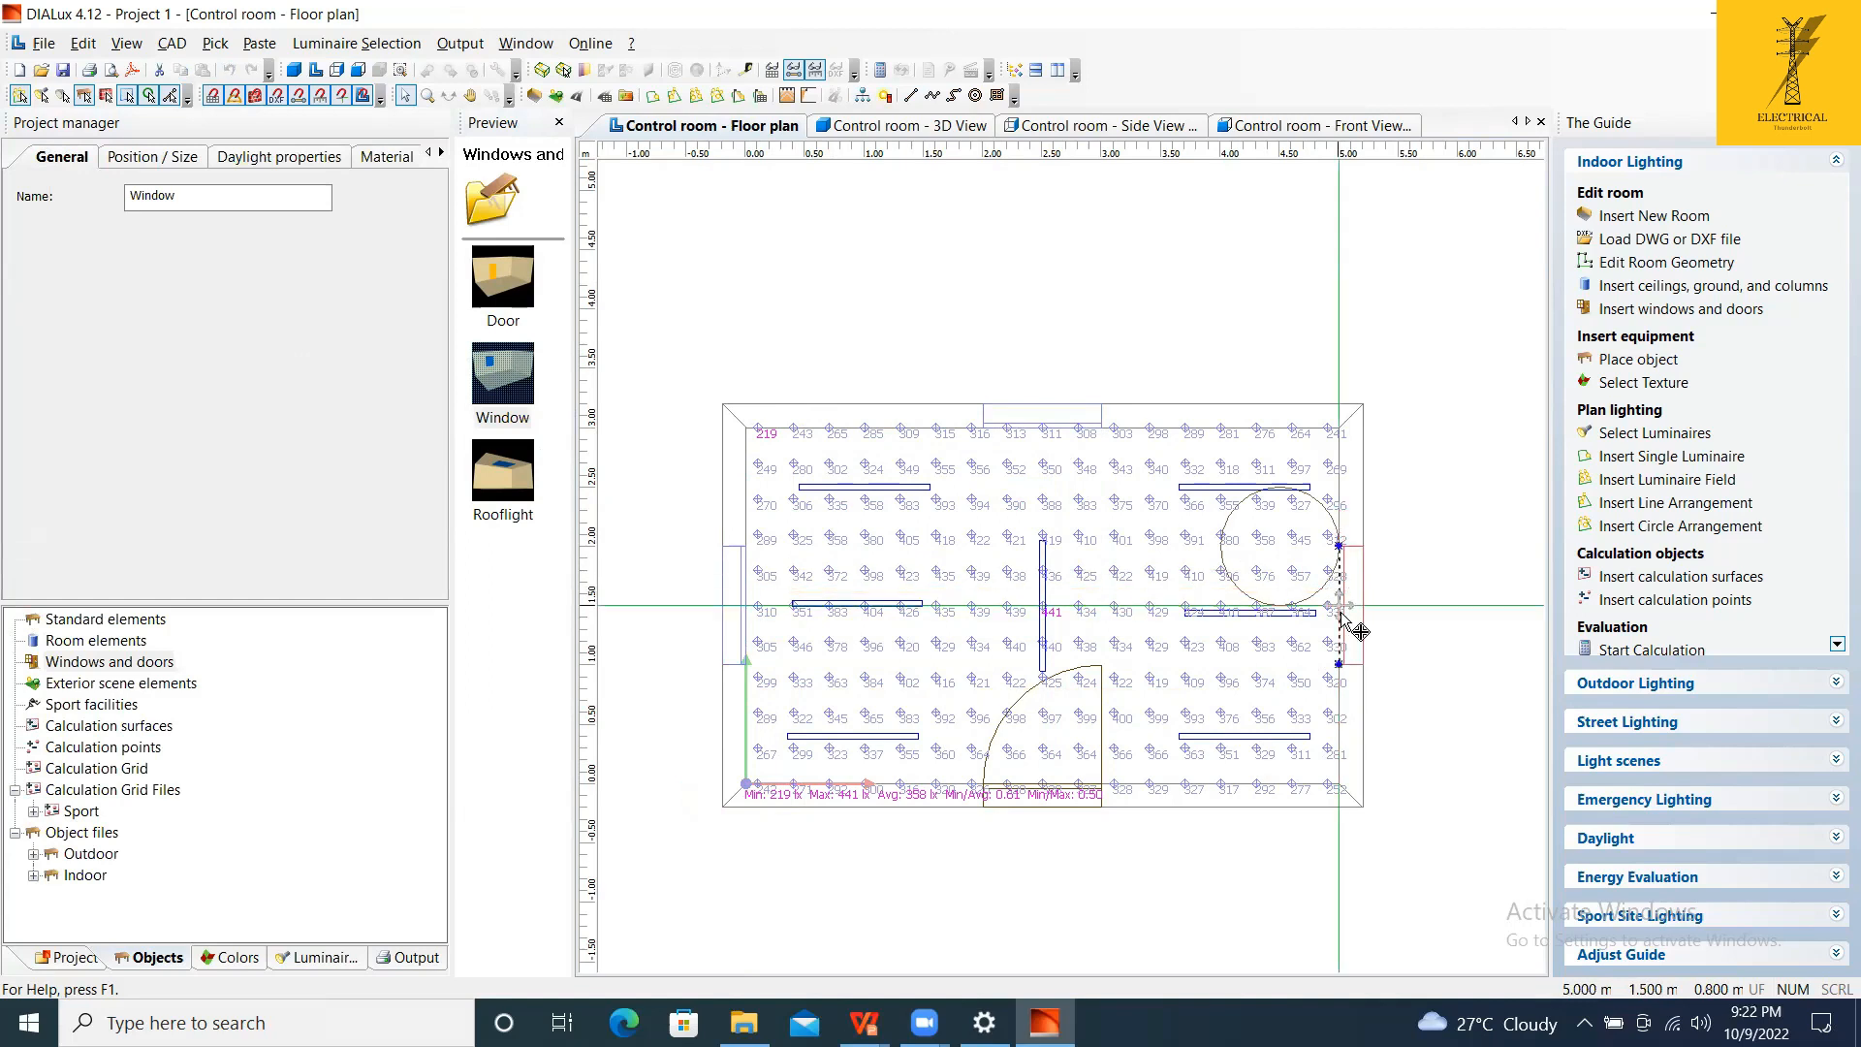
left_click(1114, 312)
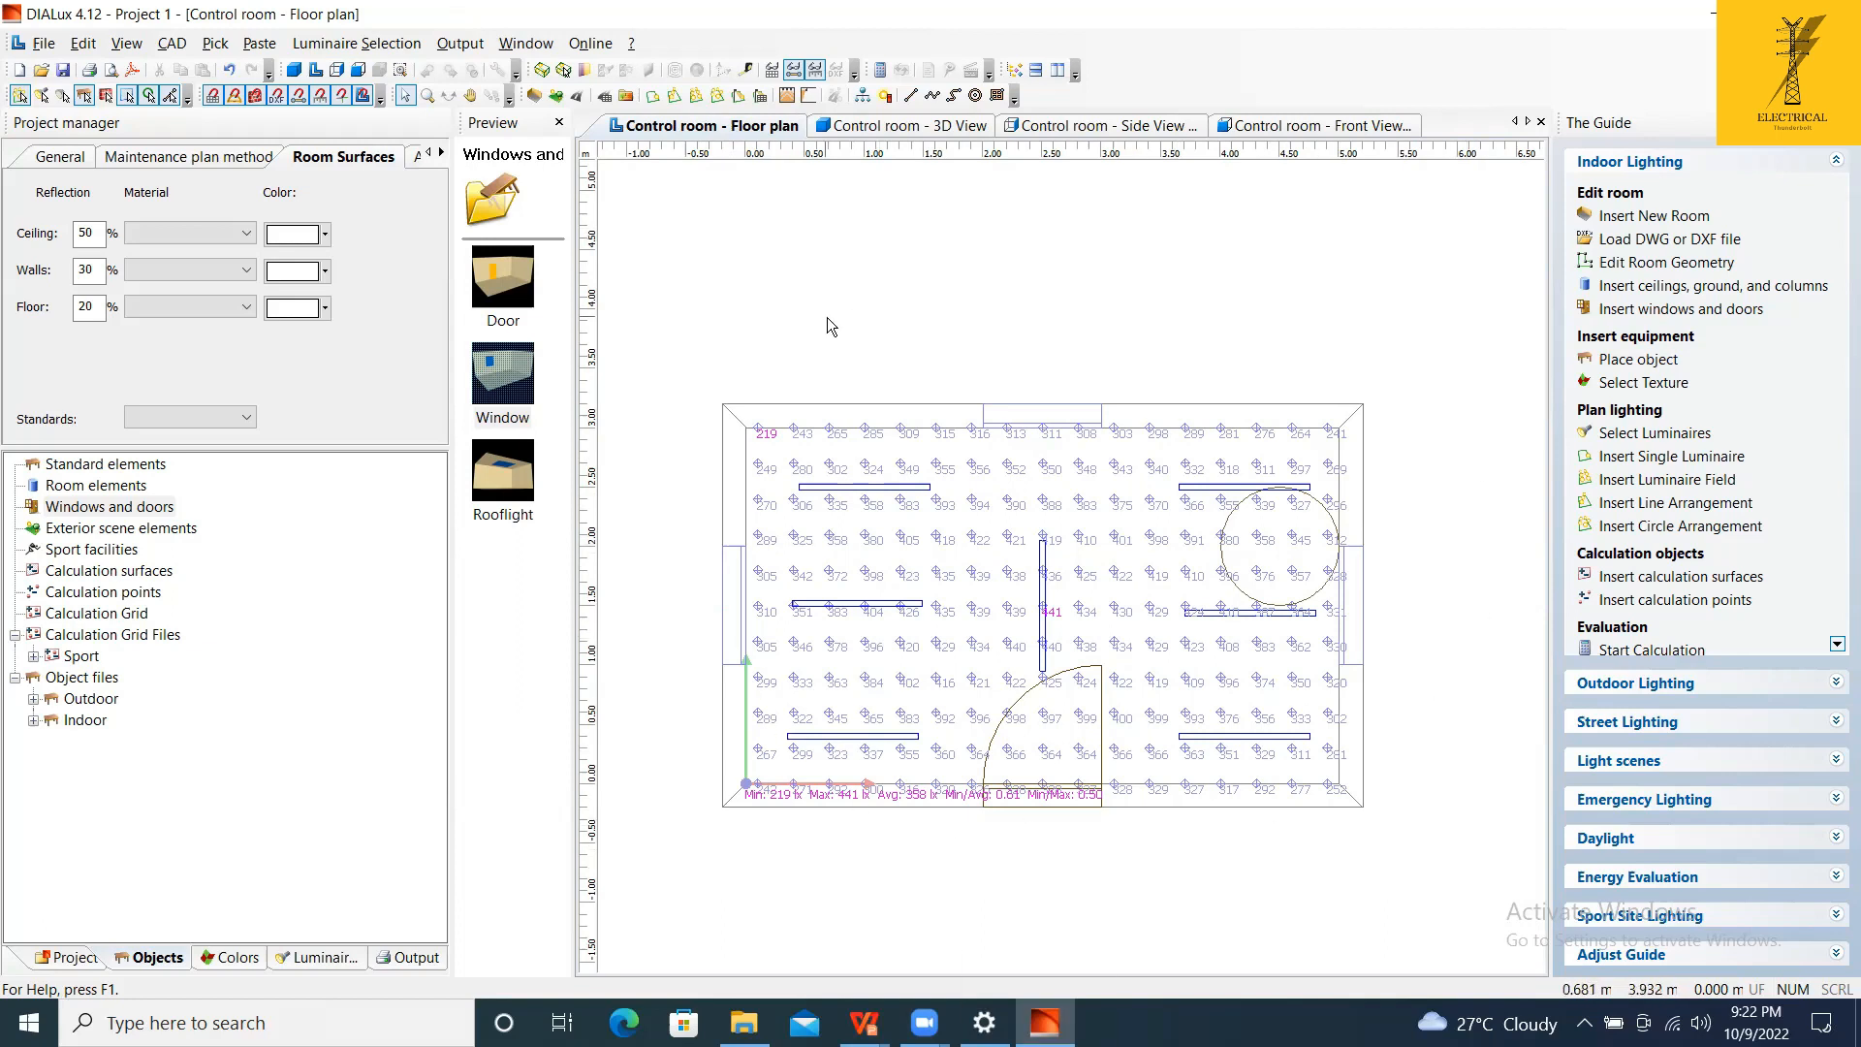
Recalculate the control room with the standard option, including the door, windows and column.
left_click(460, 44)
left_click(514, 63)
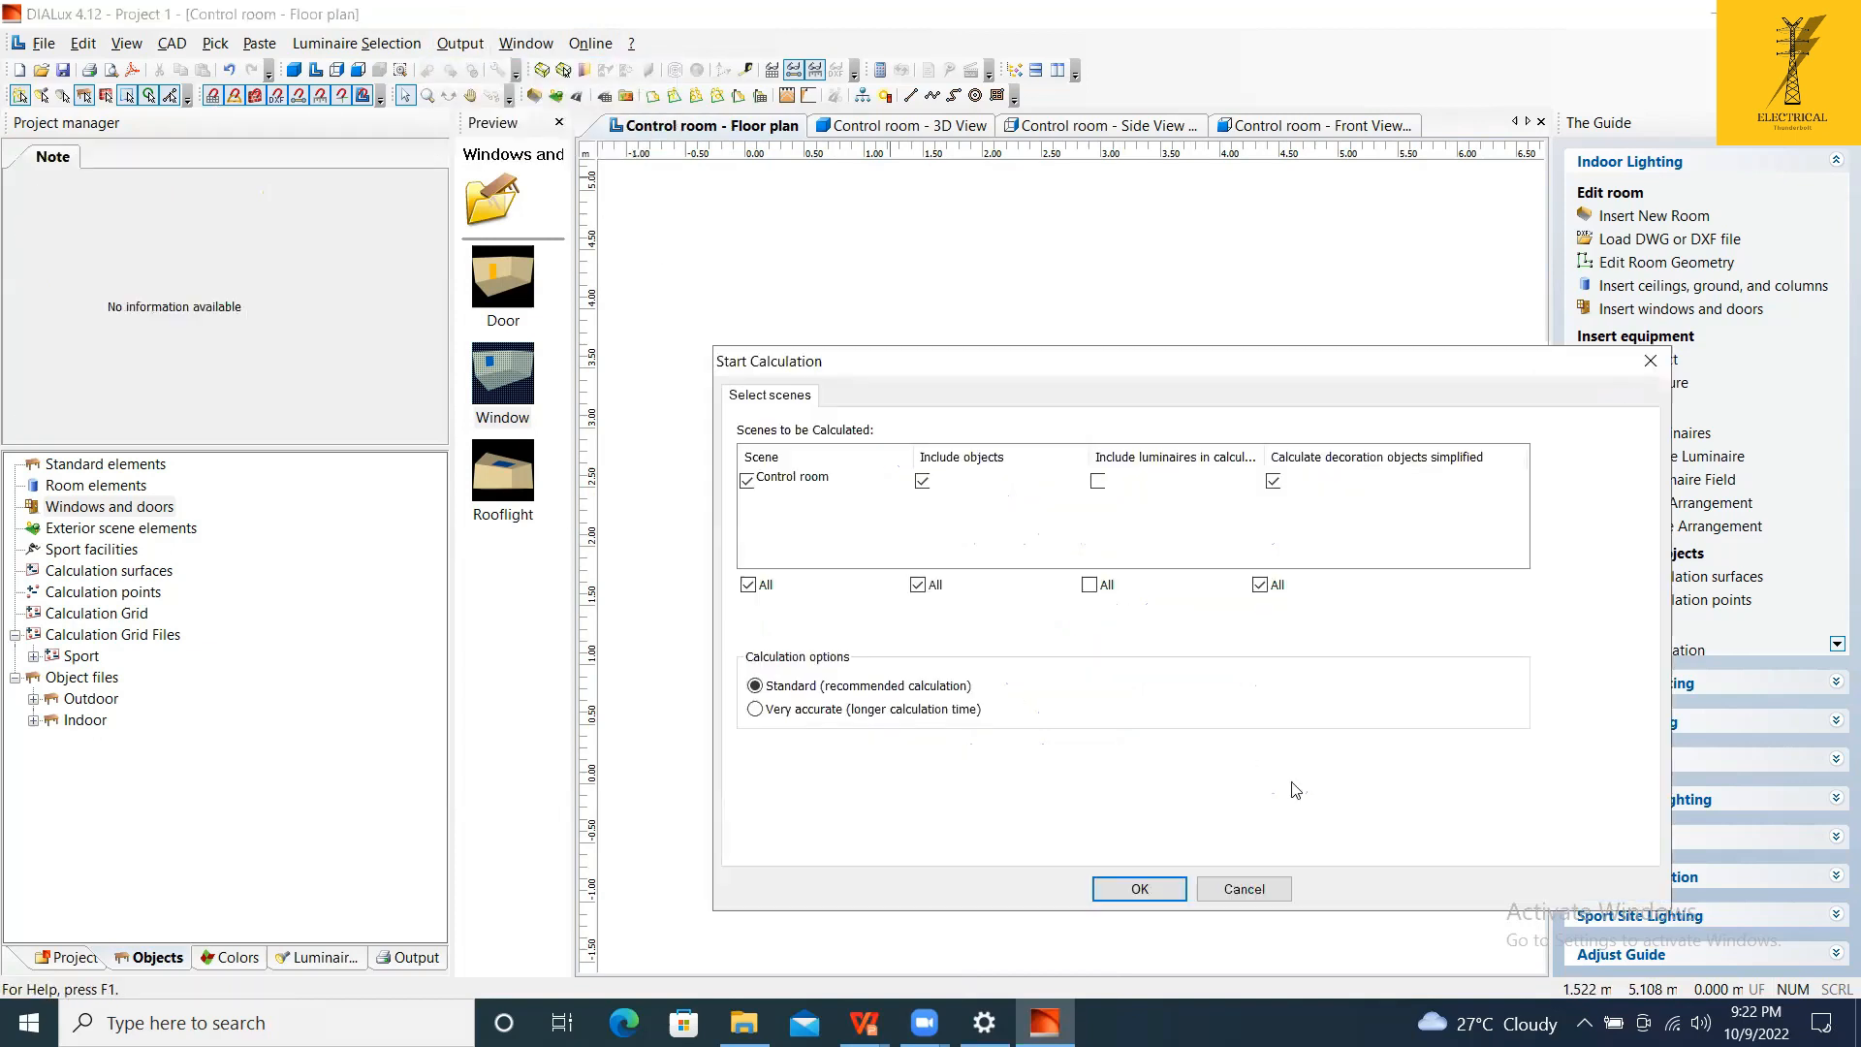
left_click(1176, 897)
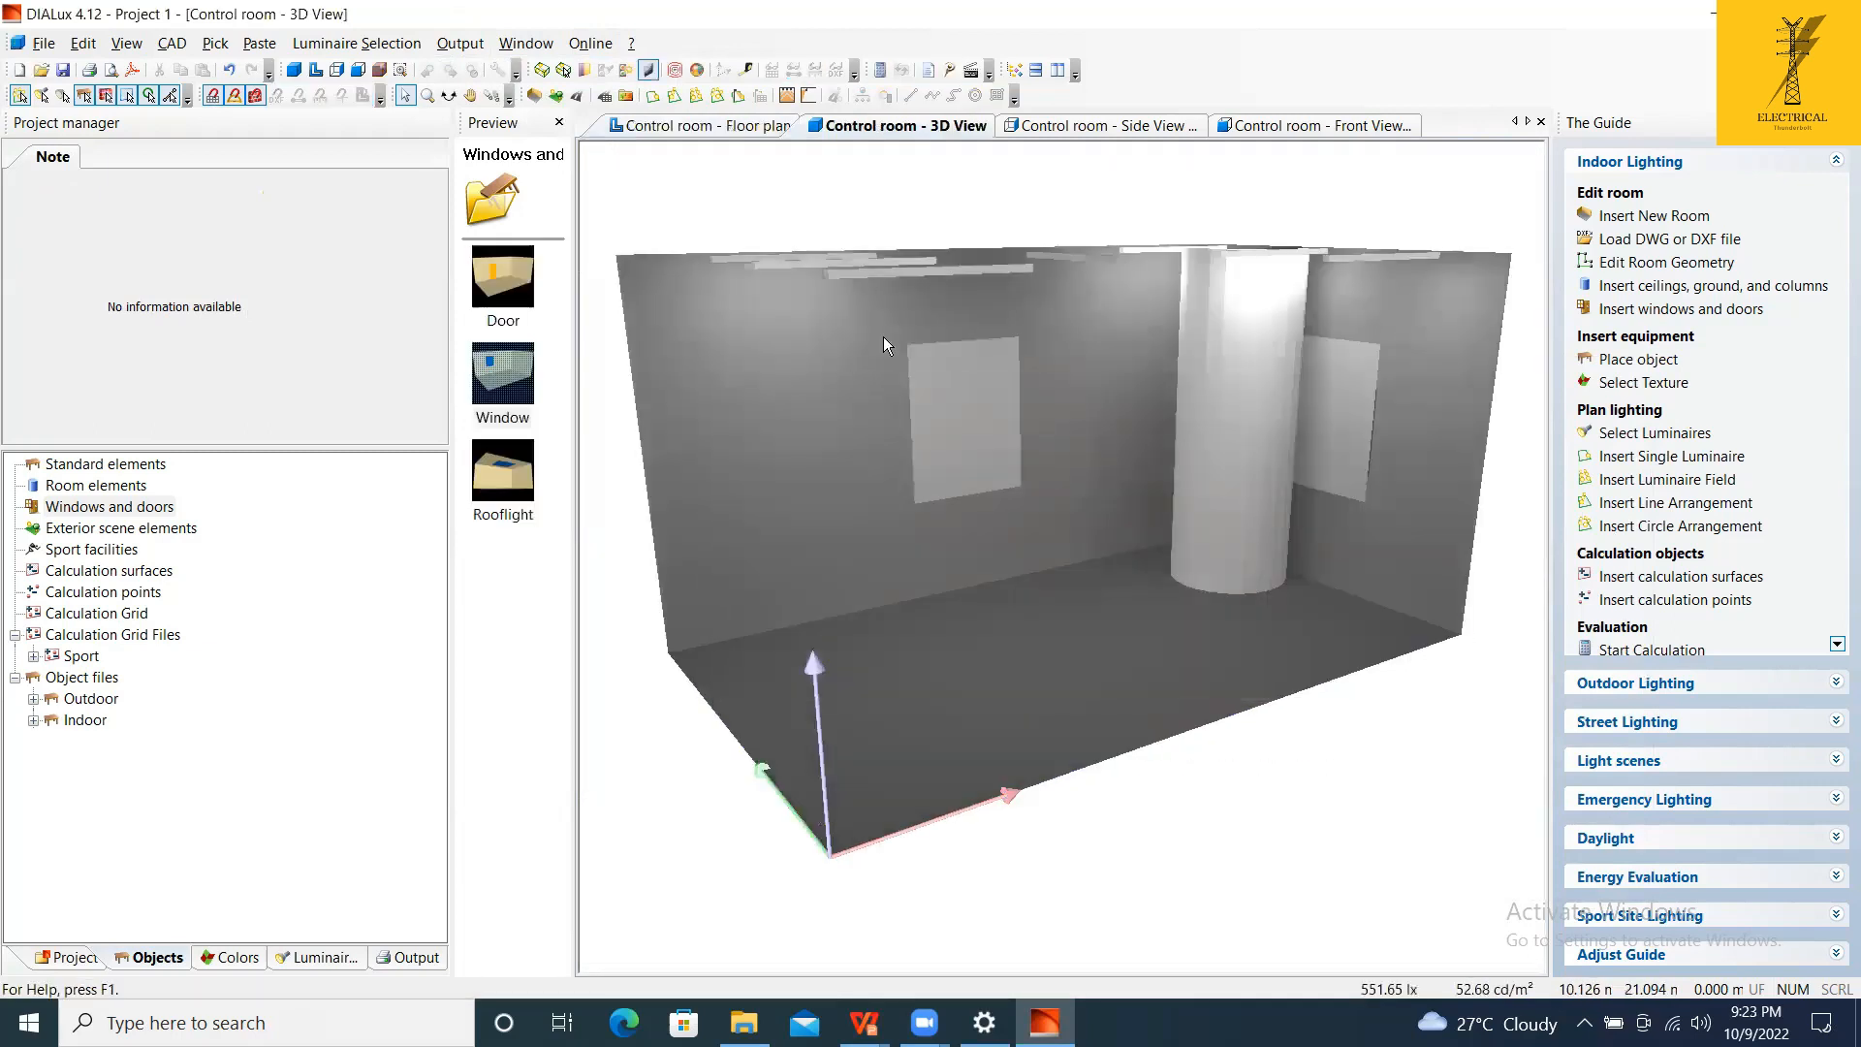
Examine the column, door and windows in the side and front views, then return to the floor plan.
left_click(315, 70)
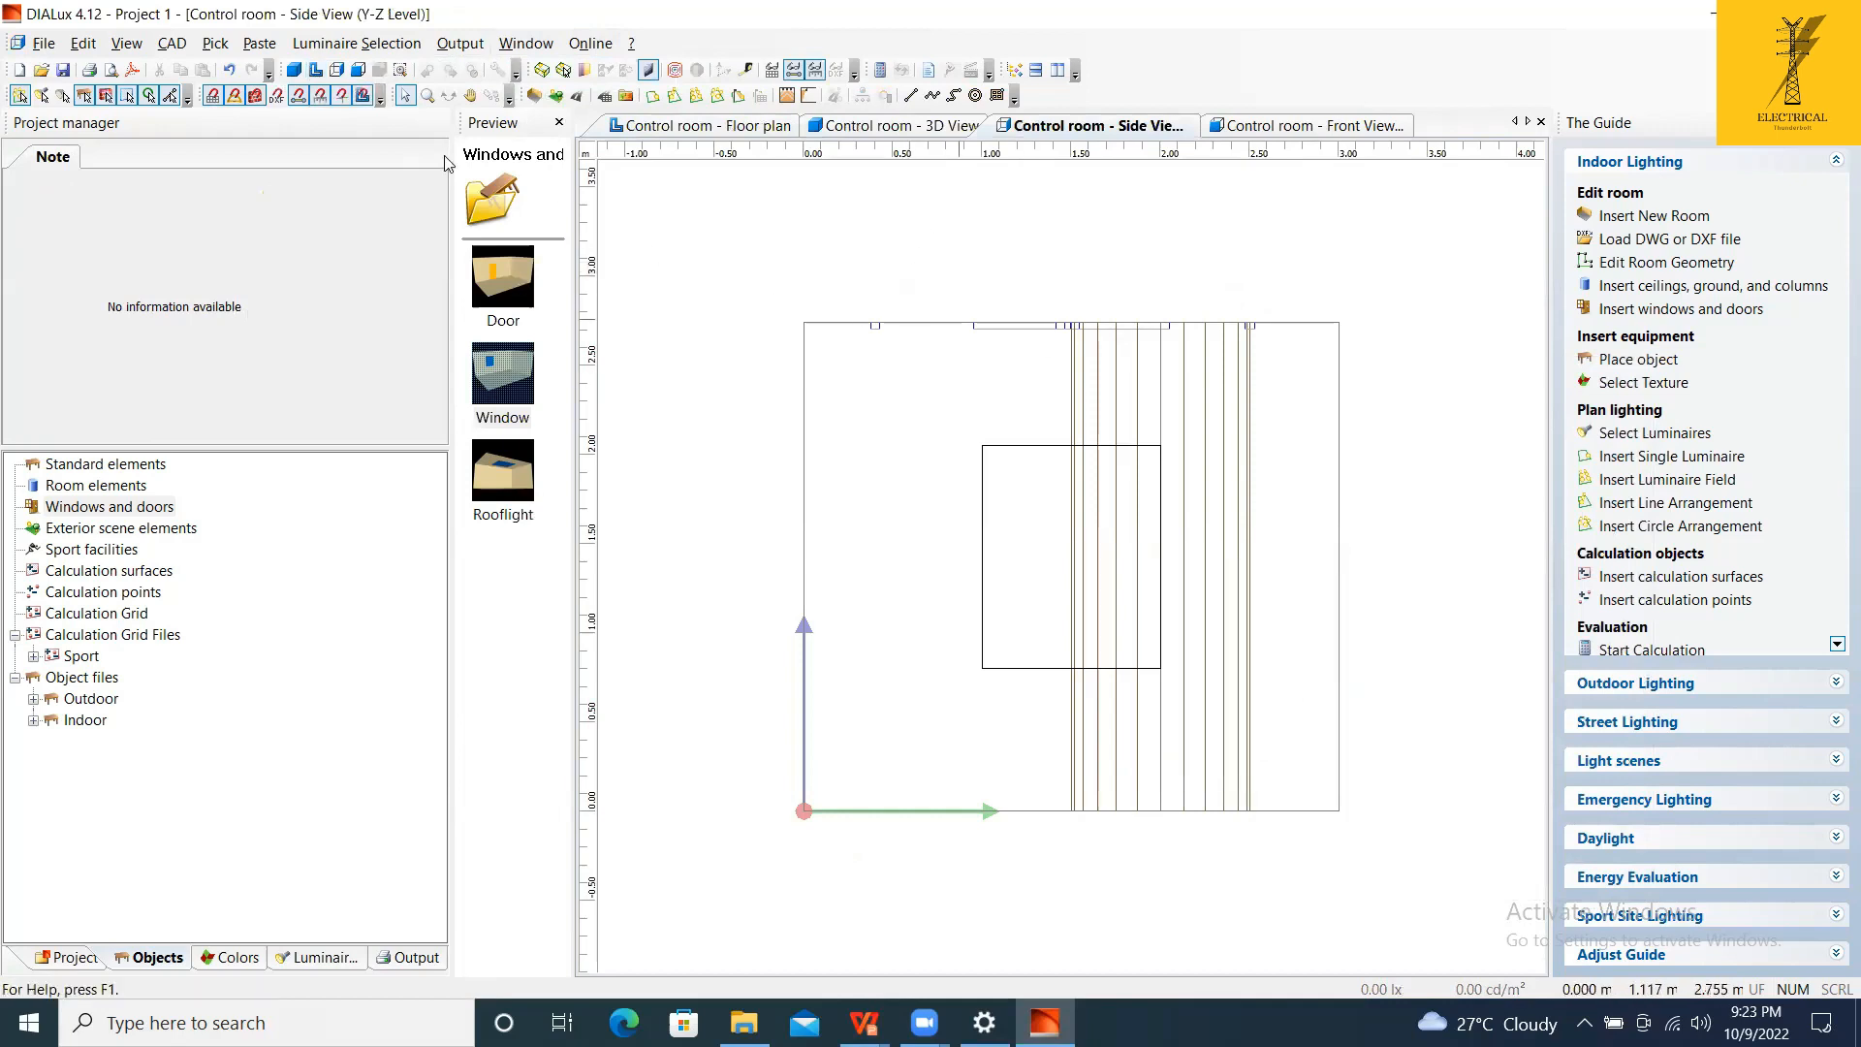
left_click(344, 78)
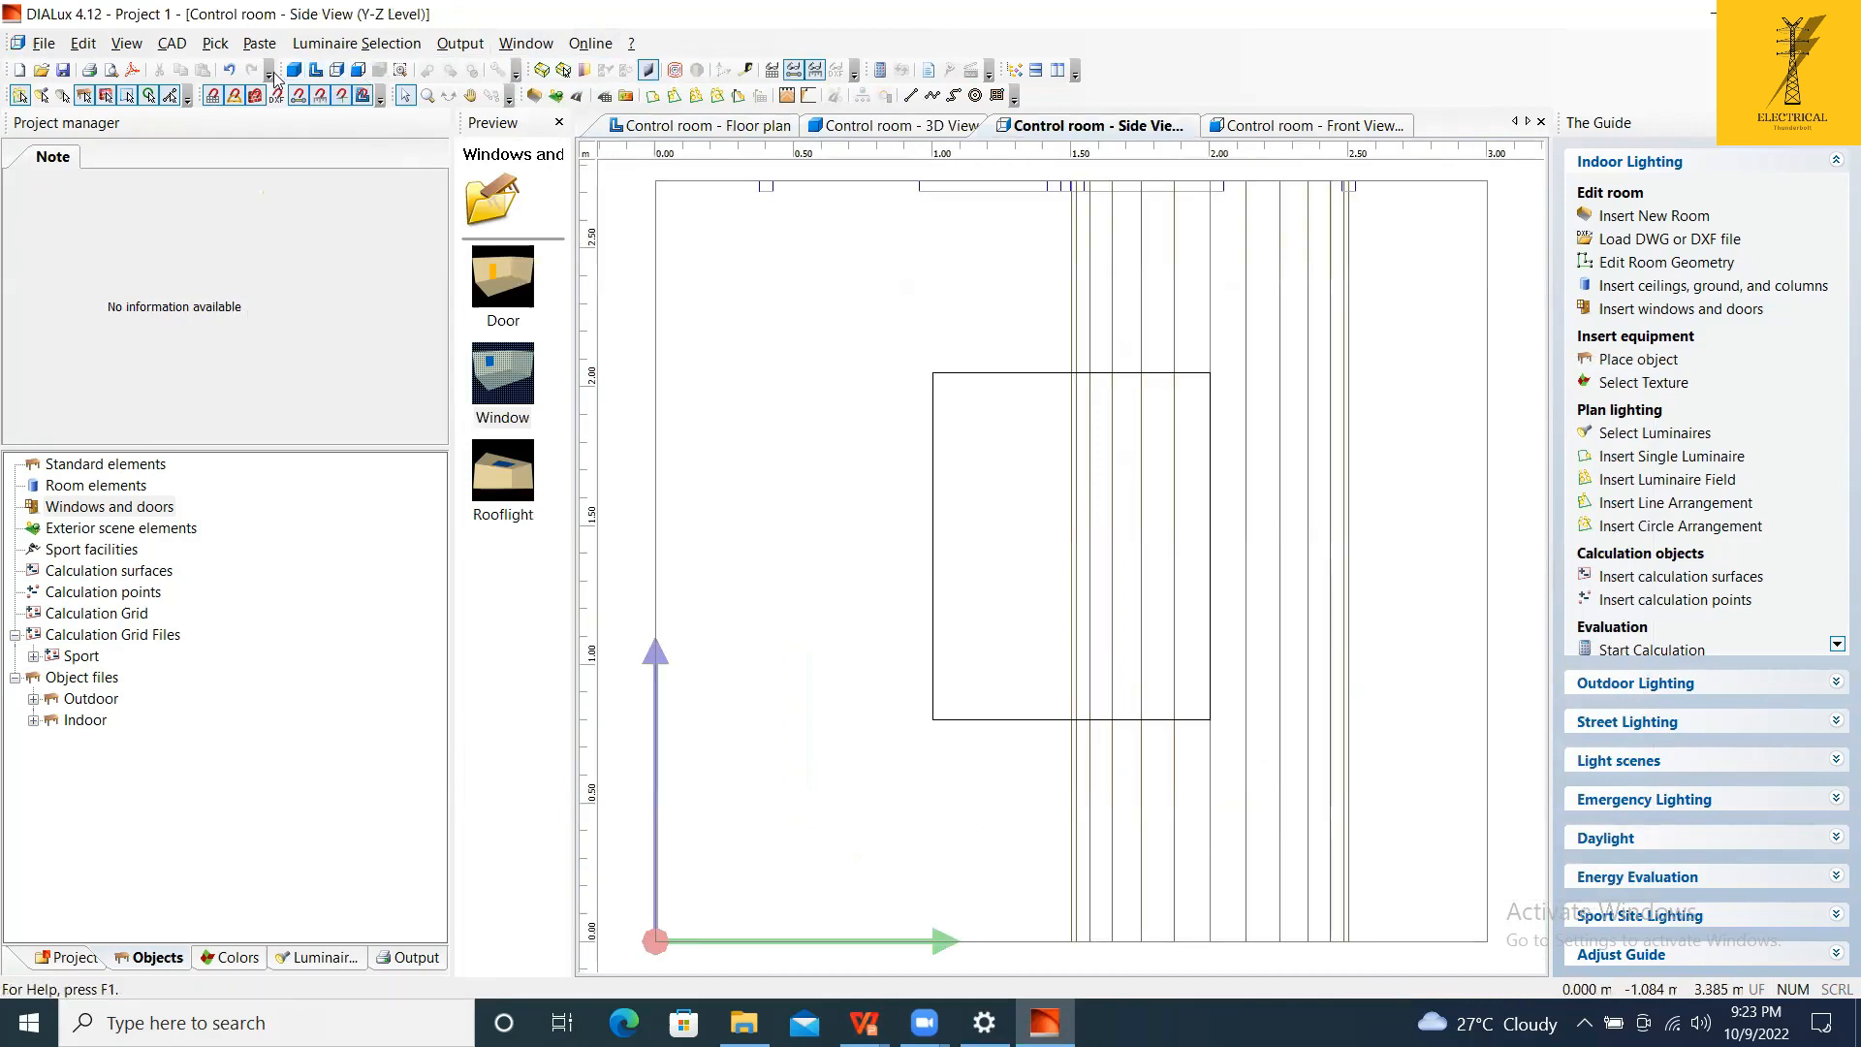
left_click(317, 72)
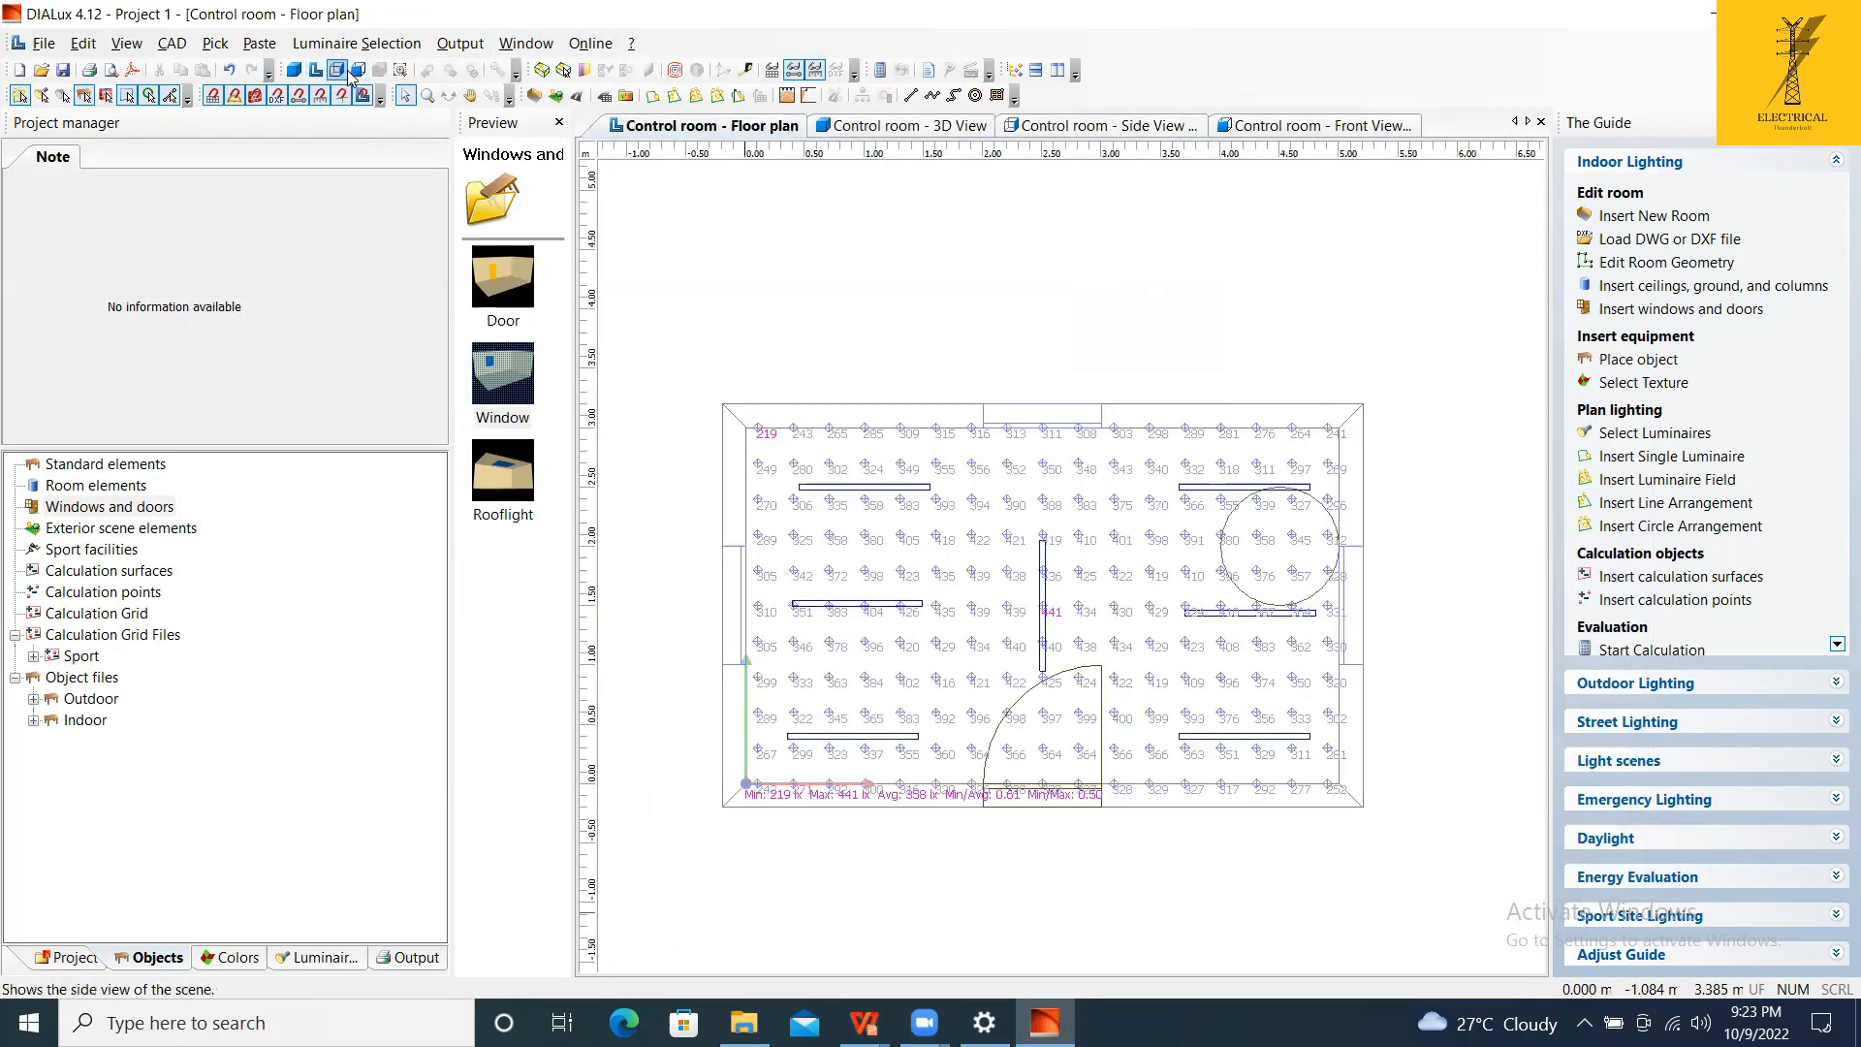
left_click(338, 72)
left_click(357, 72)
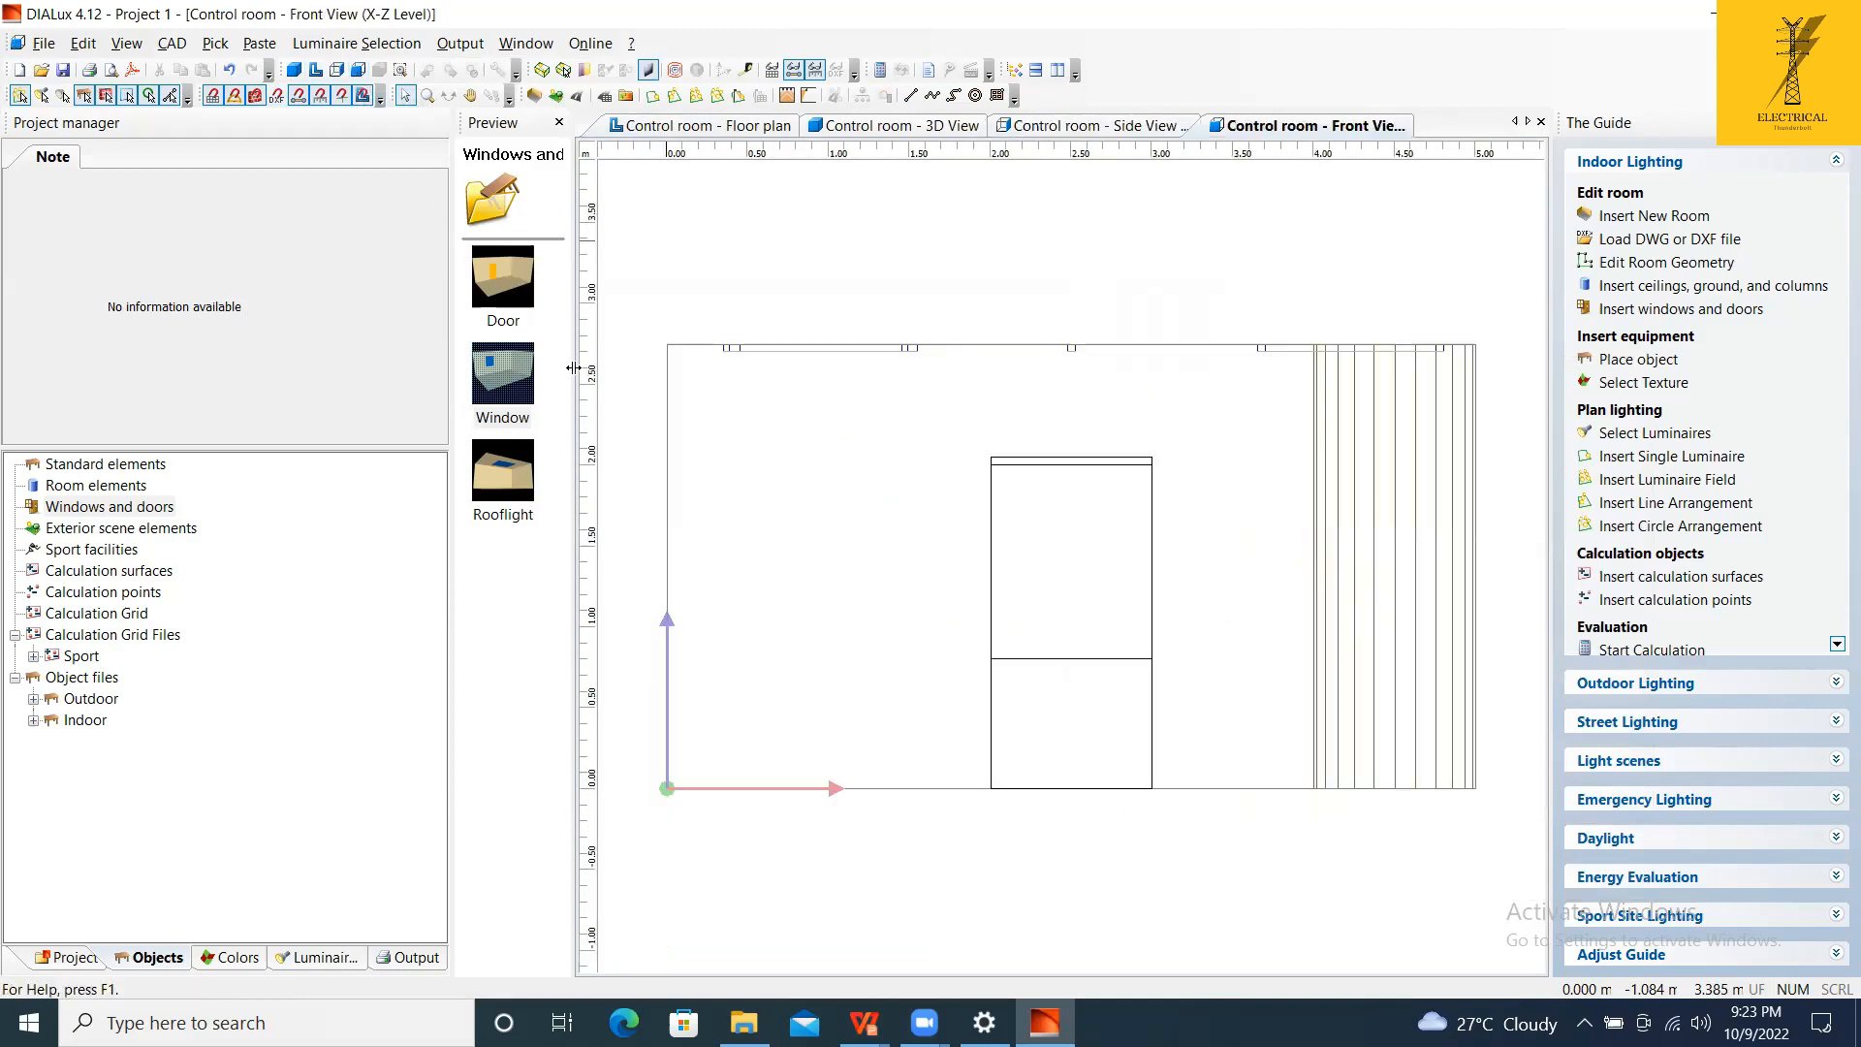
scroll(1189, 426, "down", 1)
scroll(1131, 579, "up", 1)
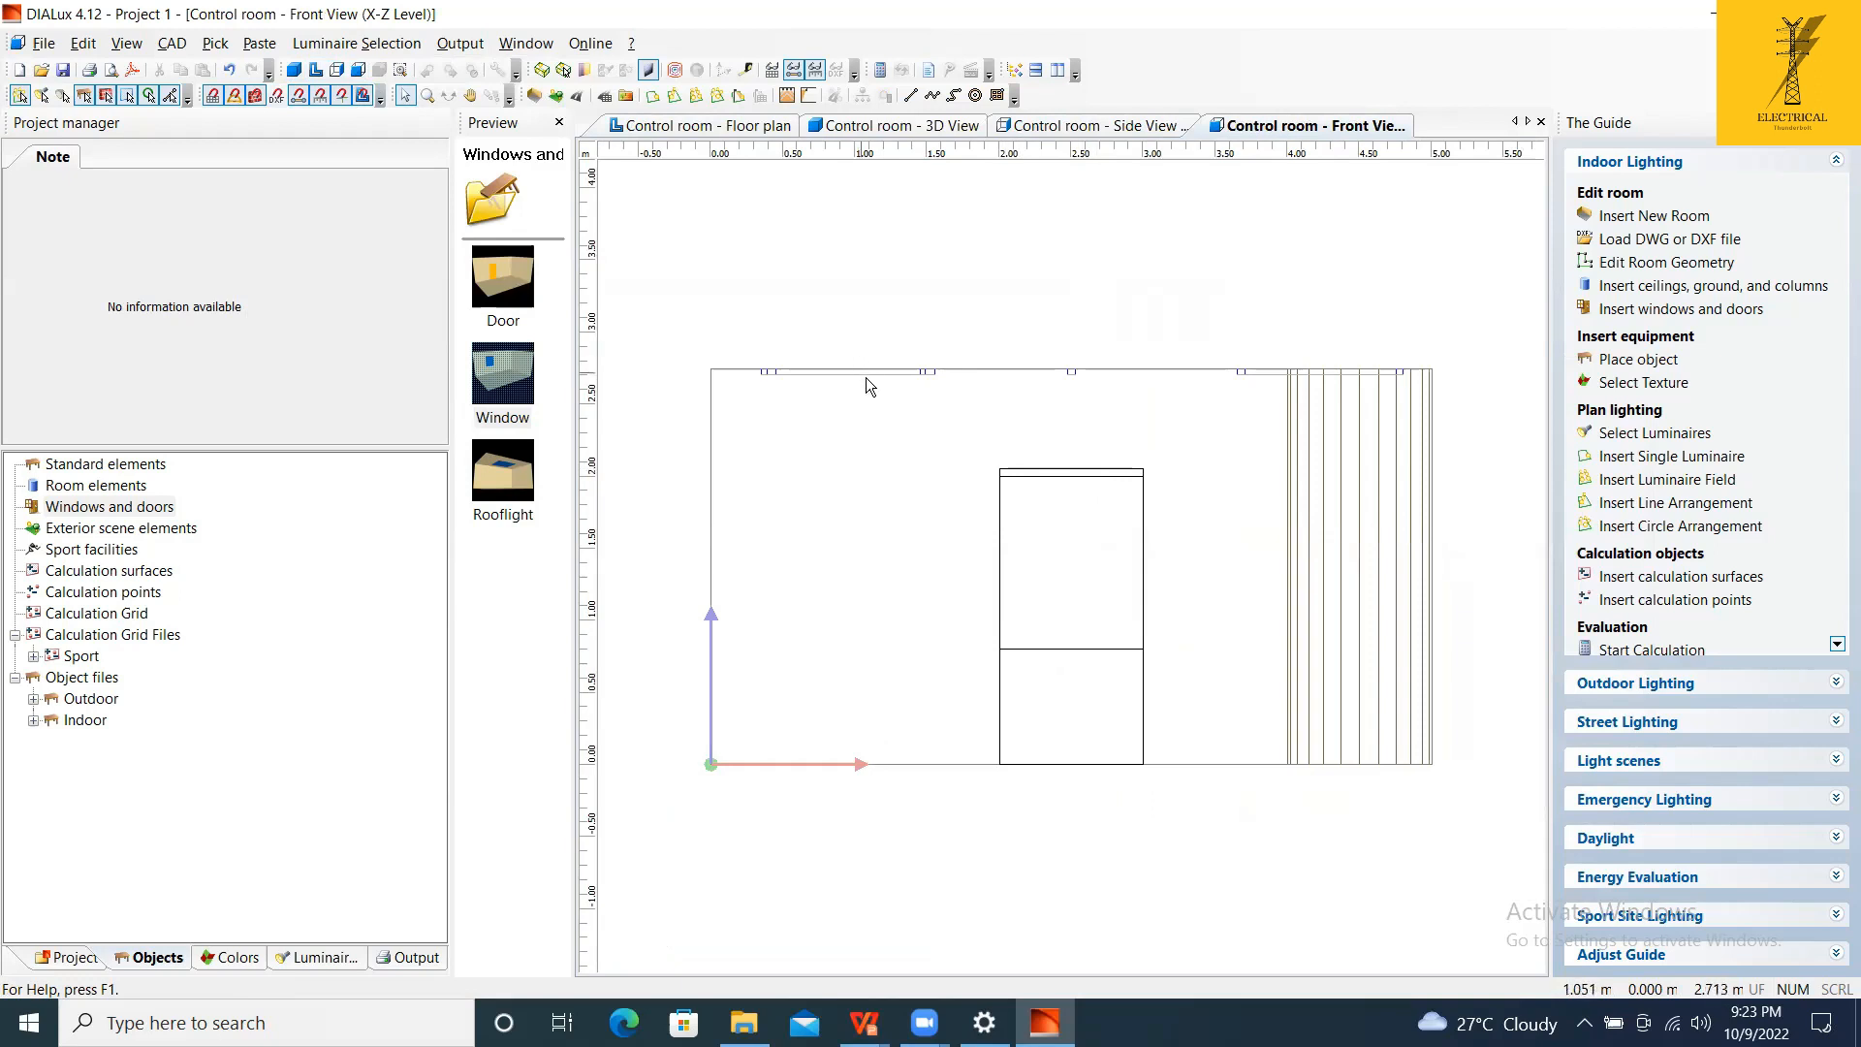
scroll(1394, 502, "up", 1)
scroll(1394, 492, "down", 1)
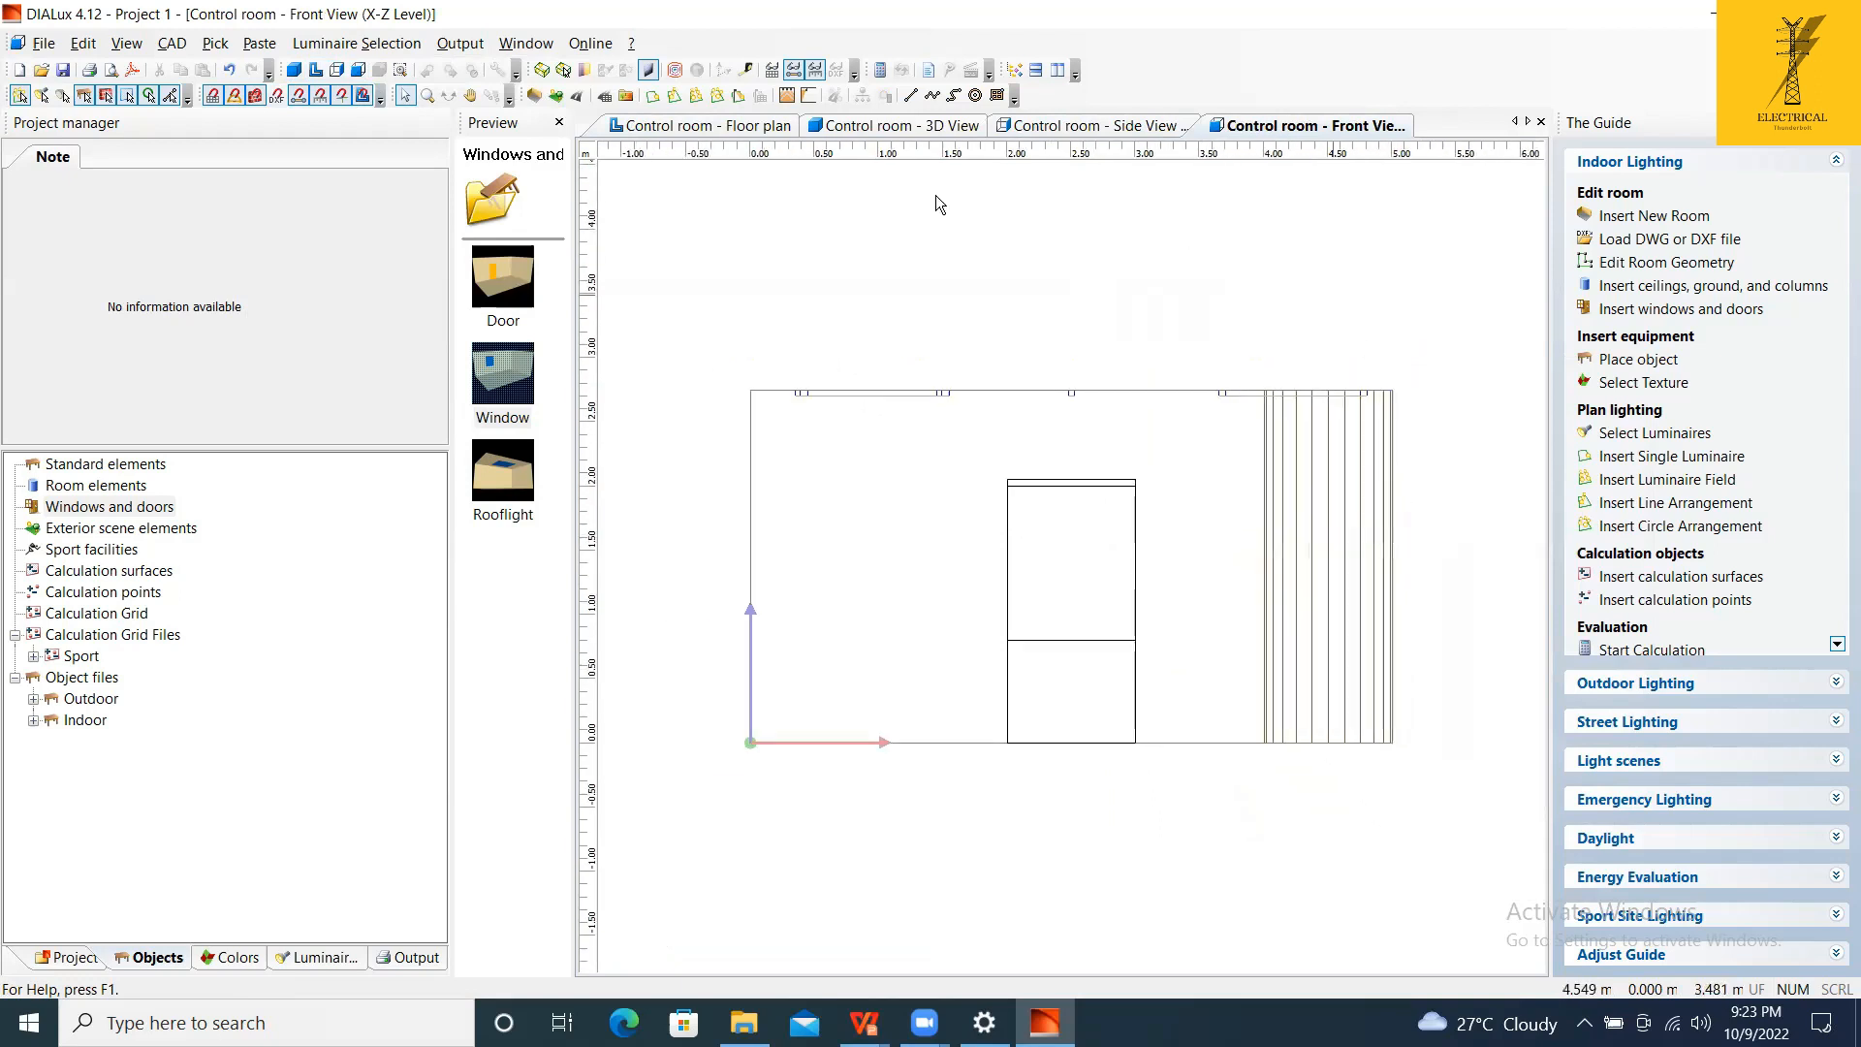
left_click(736, 126)
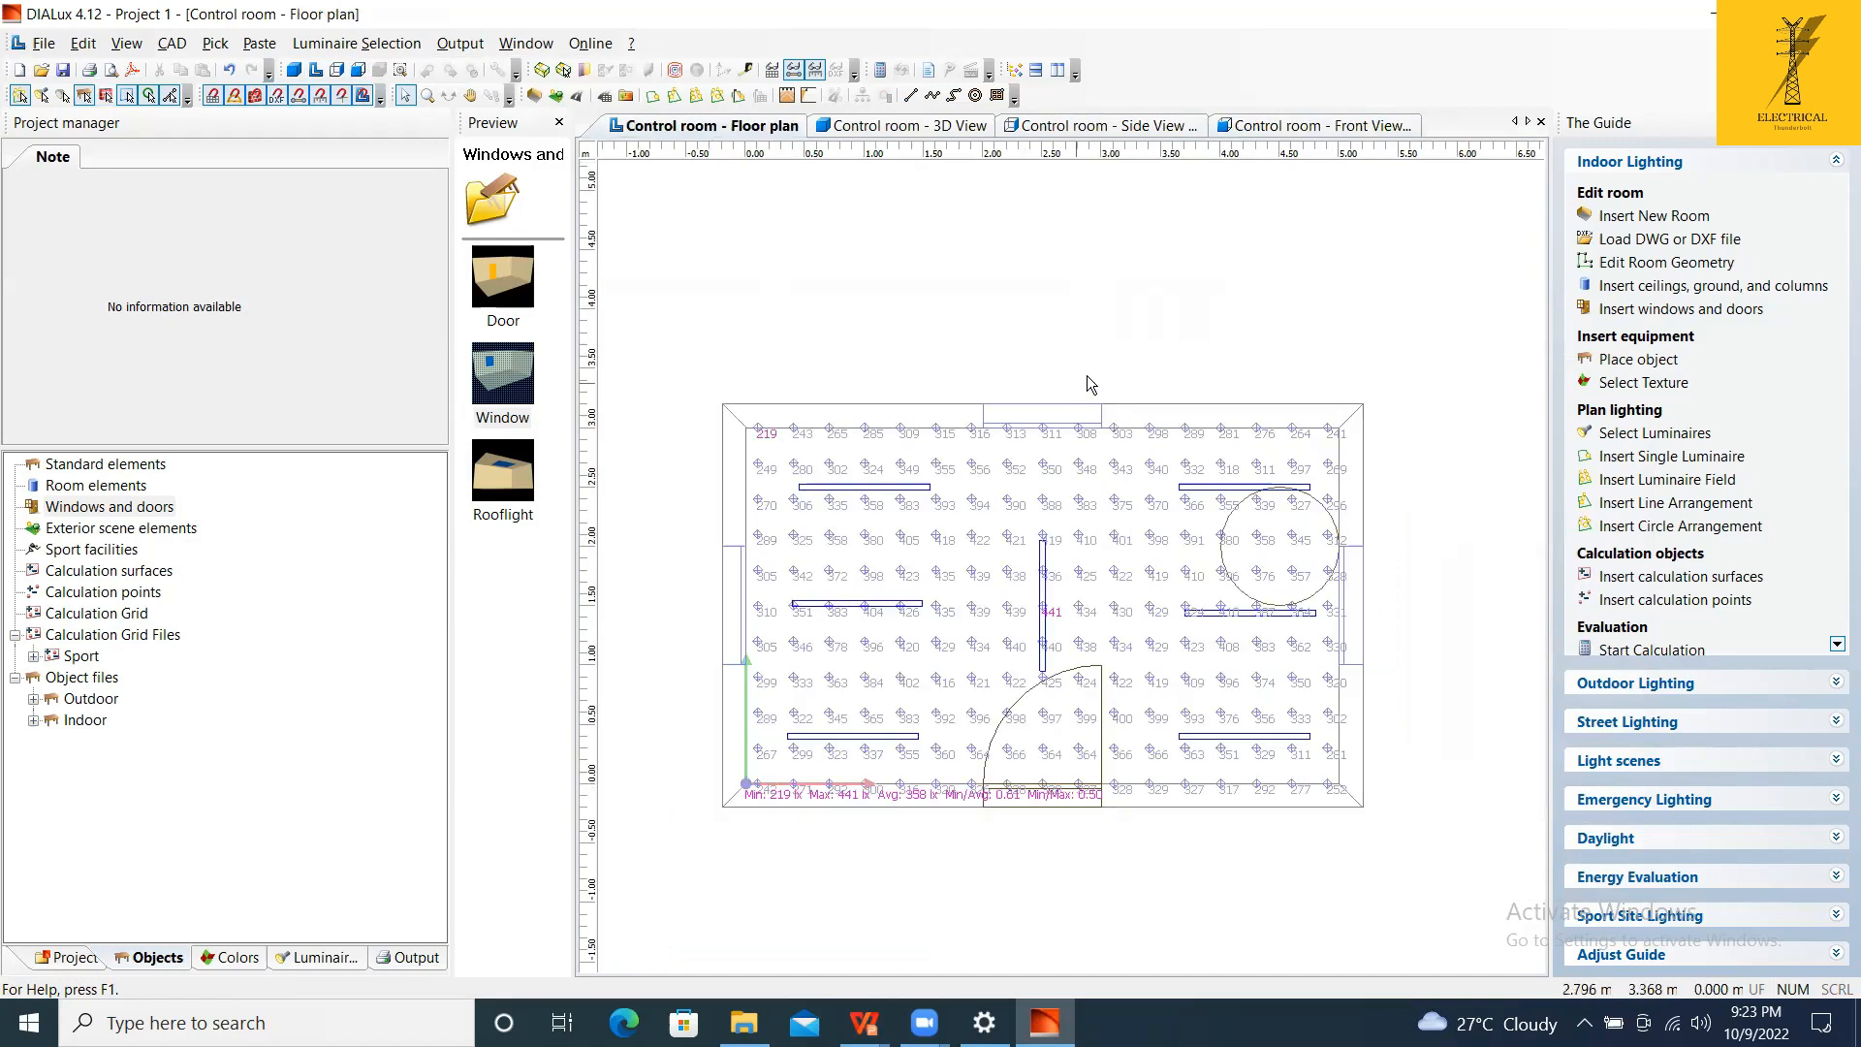
Browse the insertable object categories, including exterior scene, sport, room and standard elements, and the available textures and colours.
left_click(1101, 321)
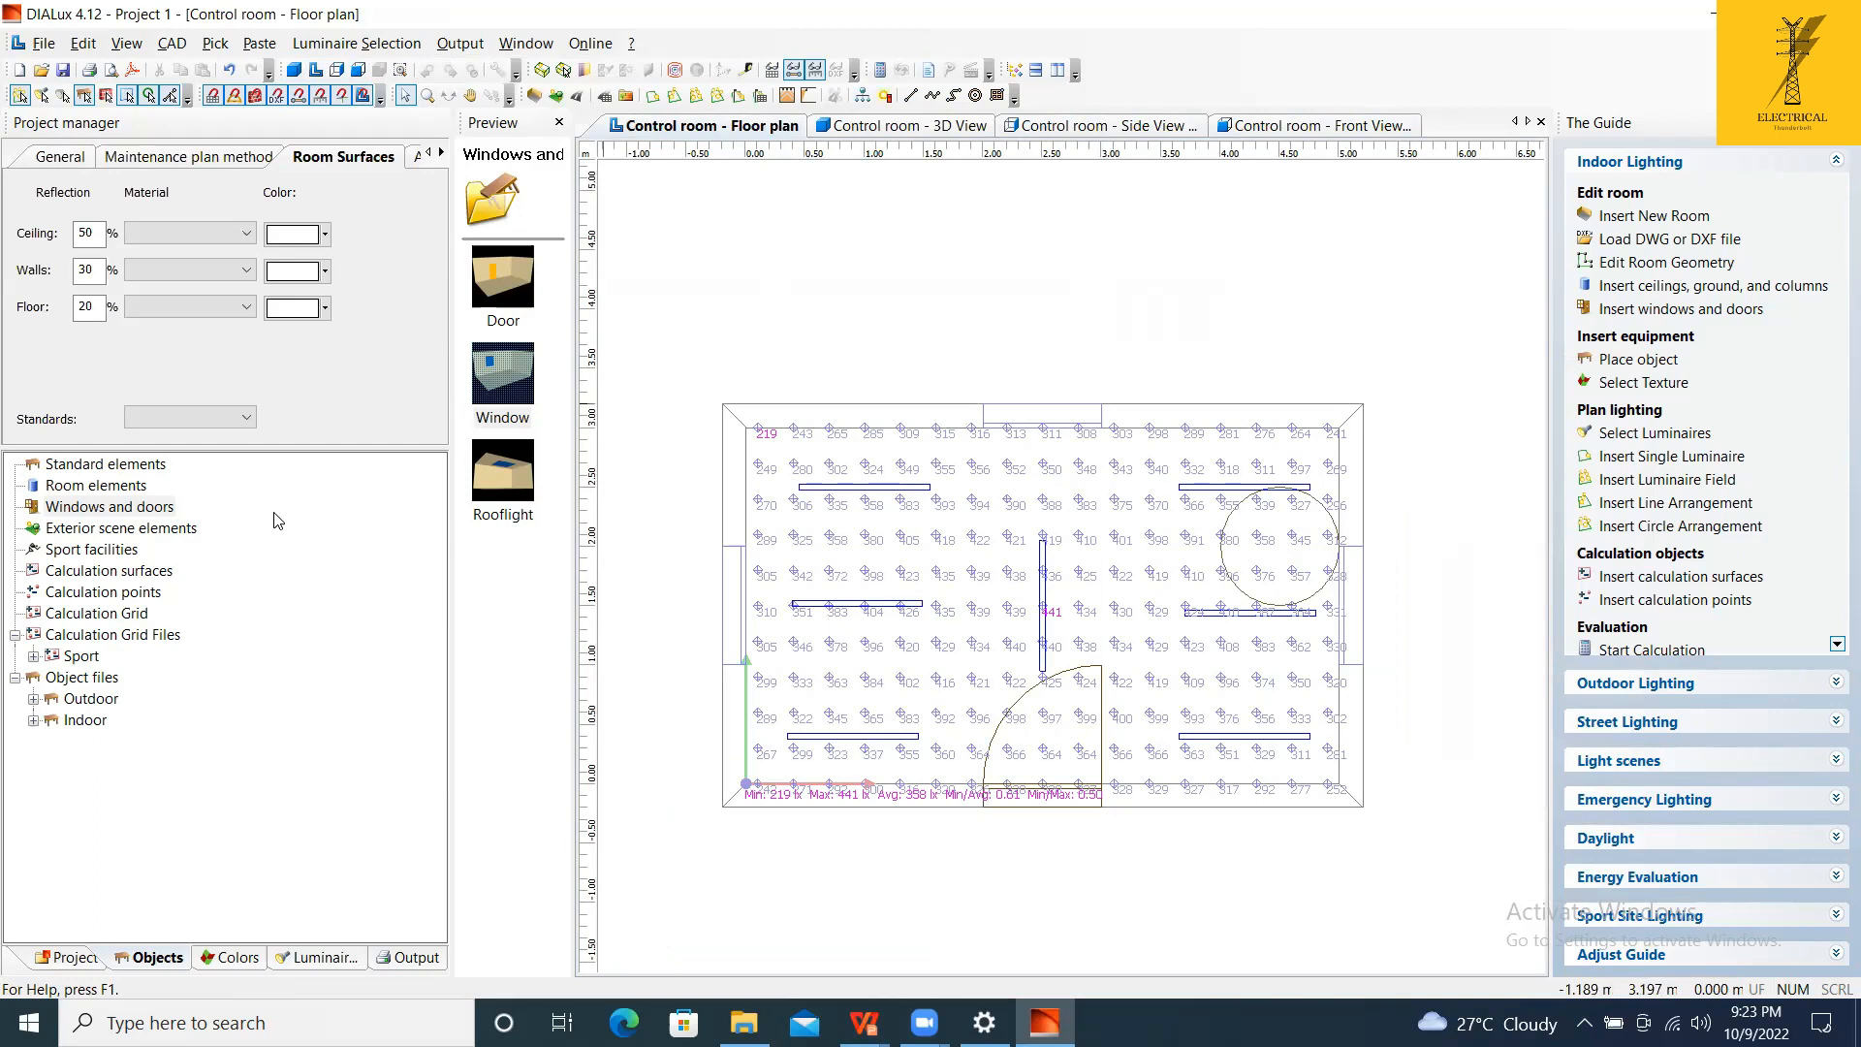
left_click(163, 536)
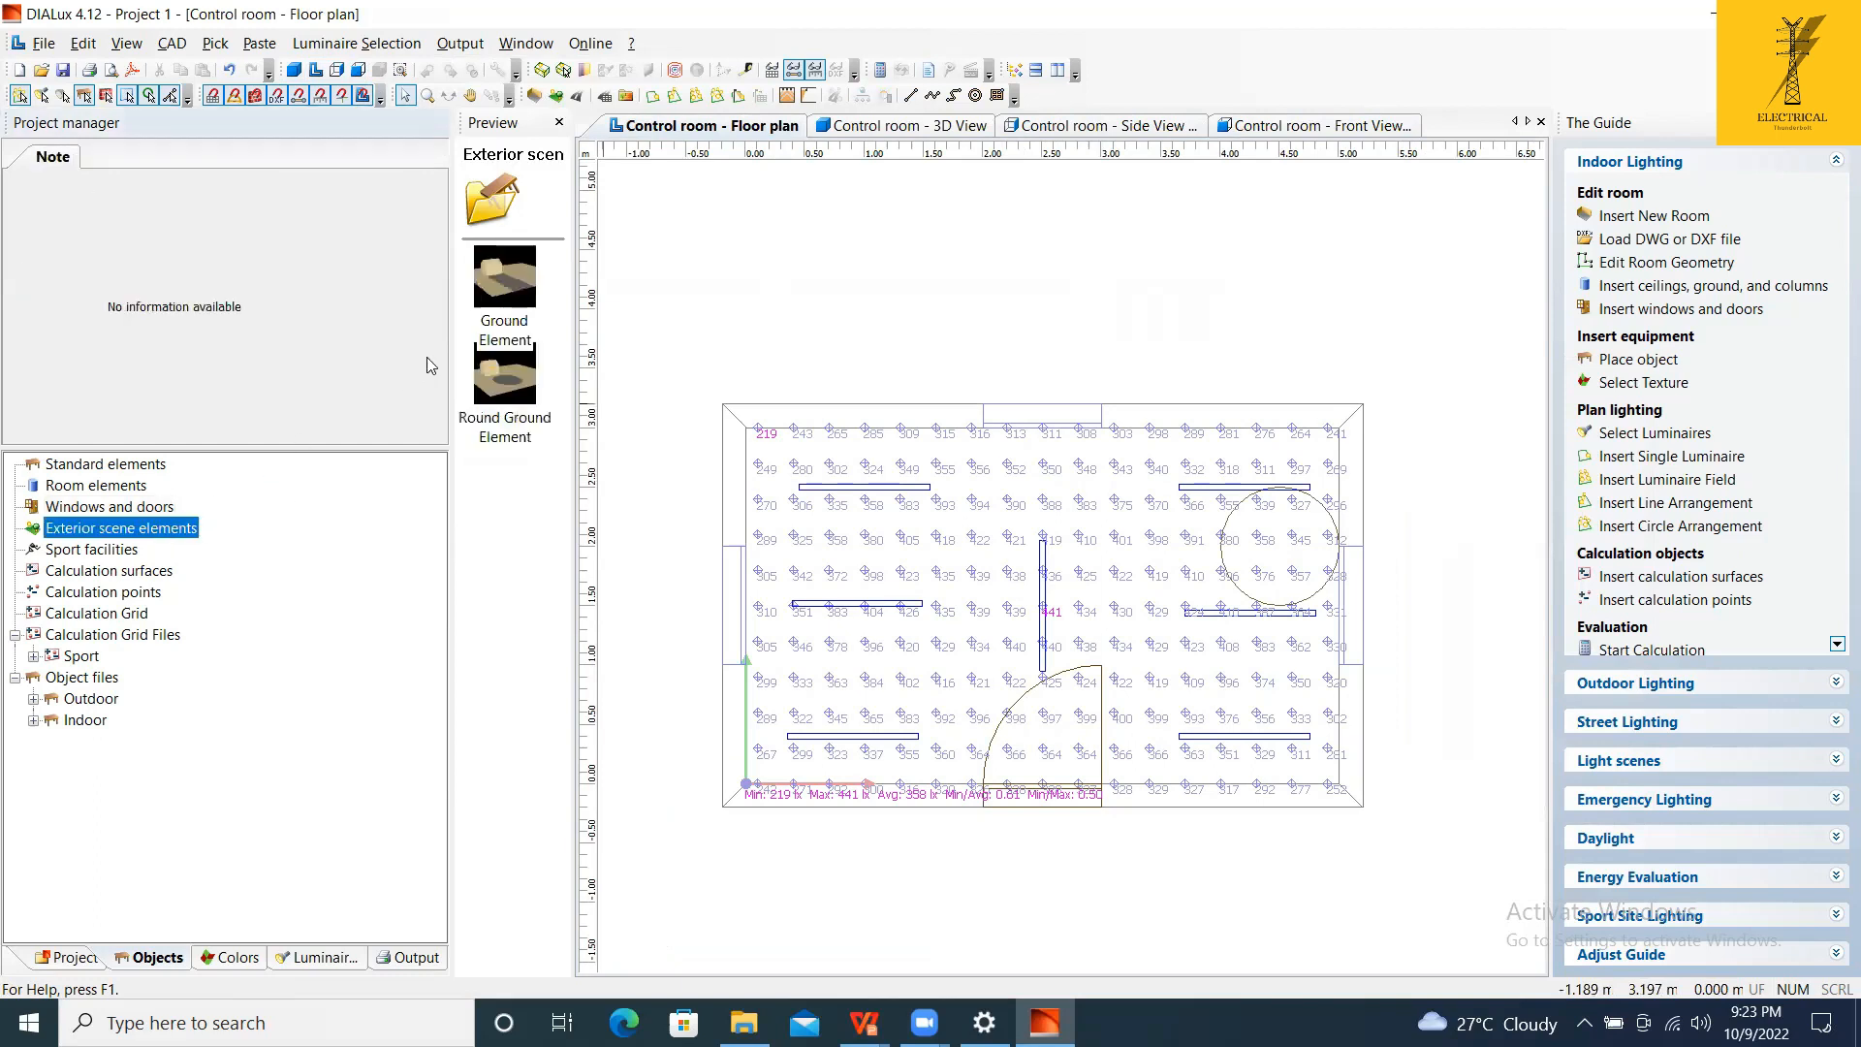
left_click(101, 552)
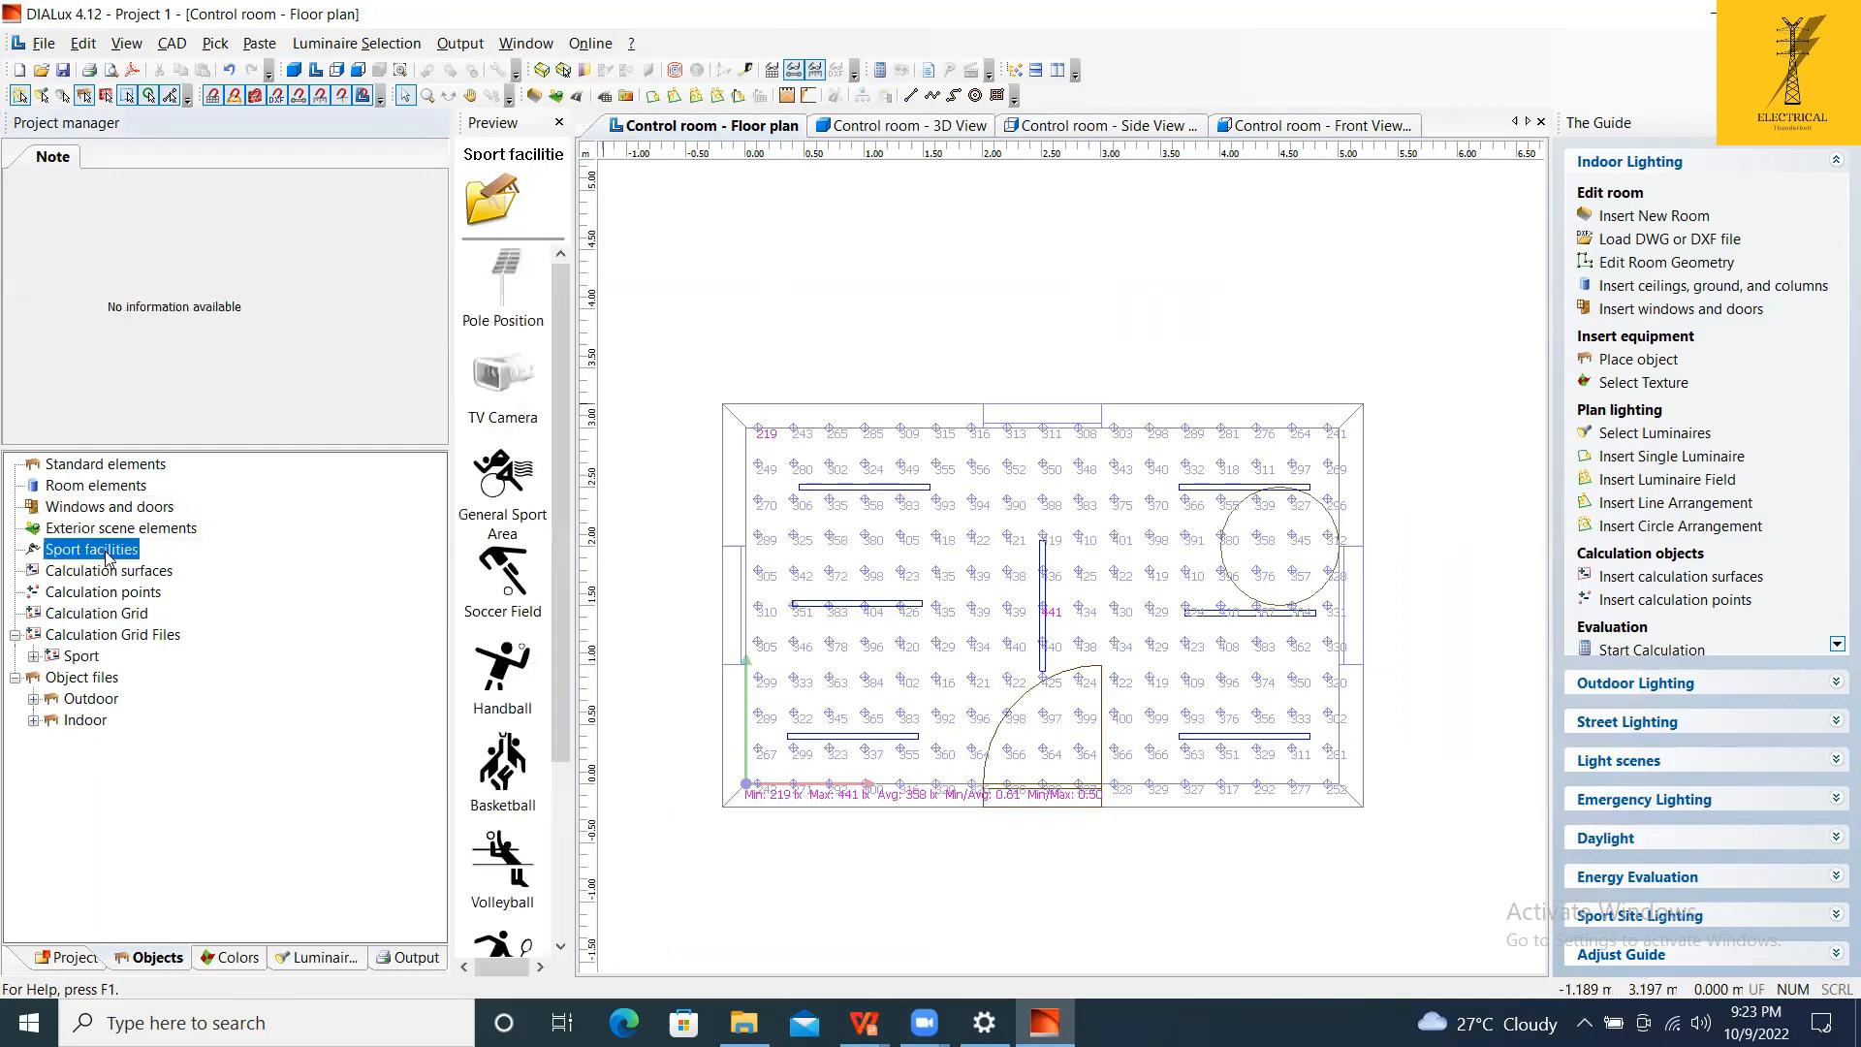
left_click(106, 511)
left_click(102, 486)
left_click(102, 467)
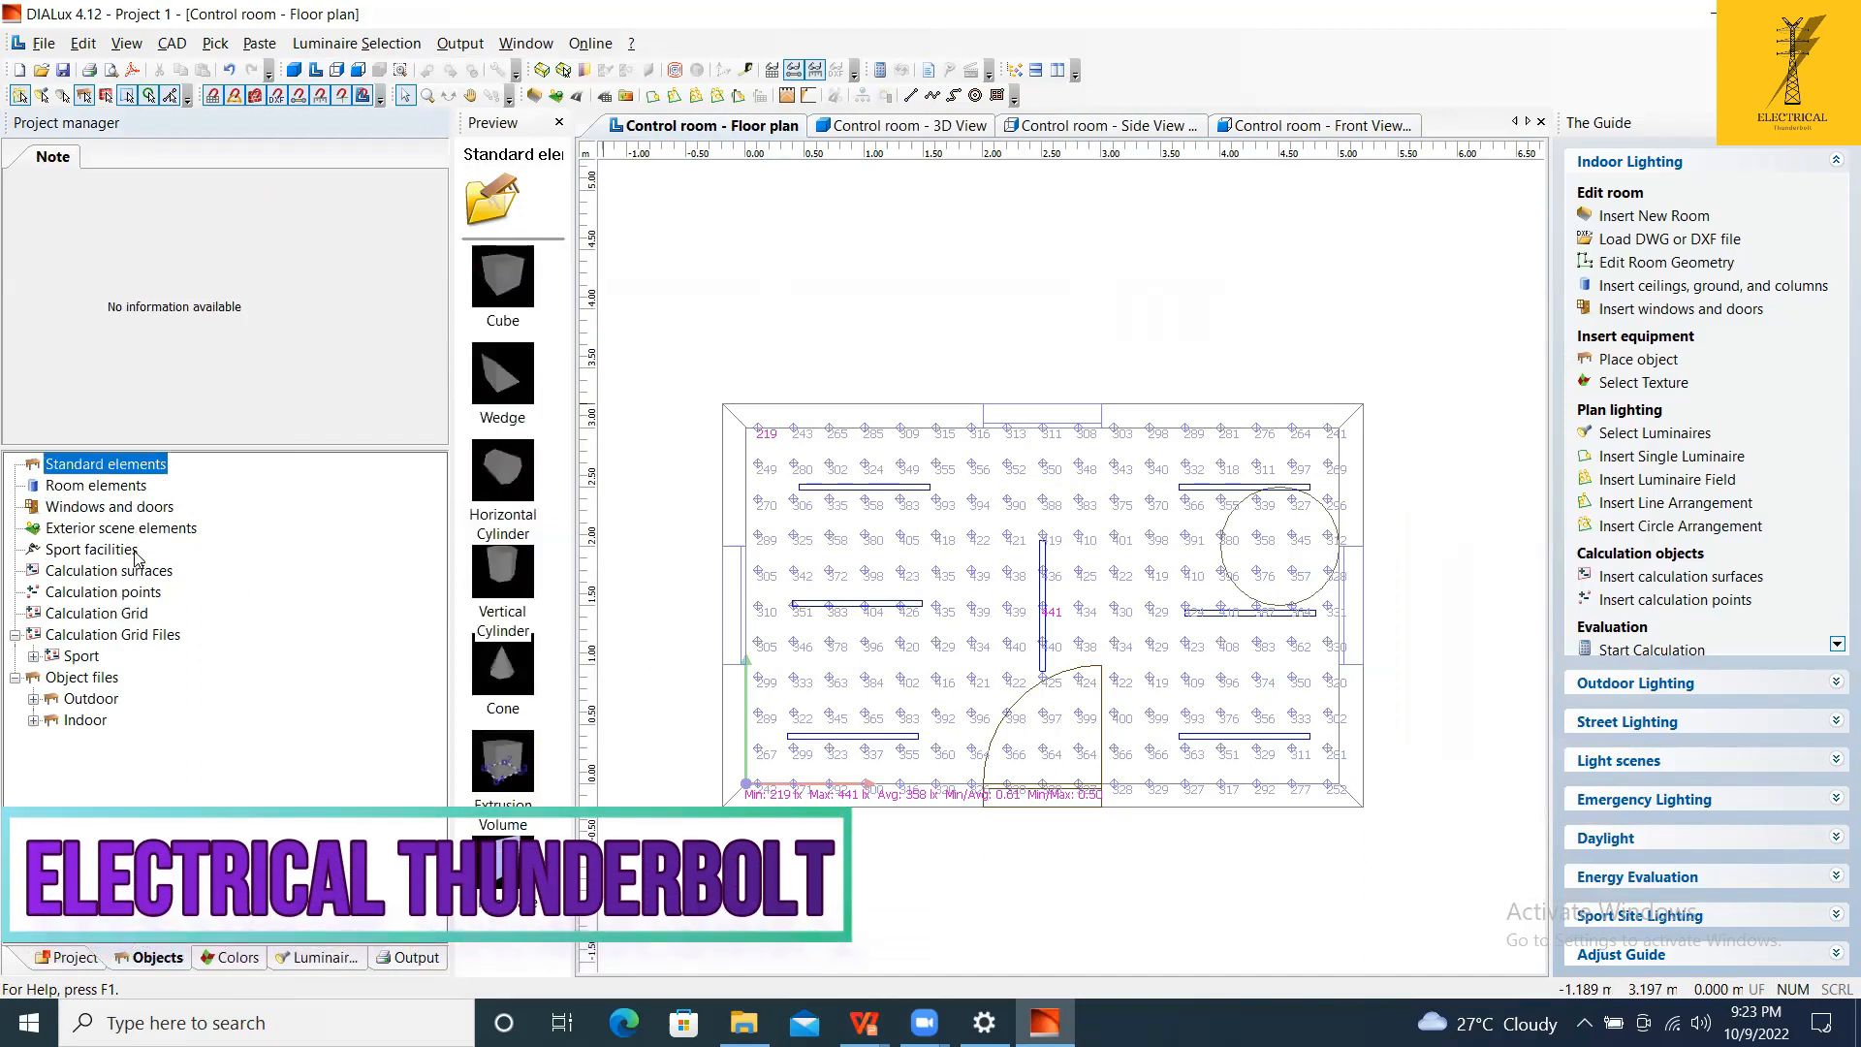
left_click(215, 965)
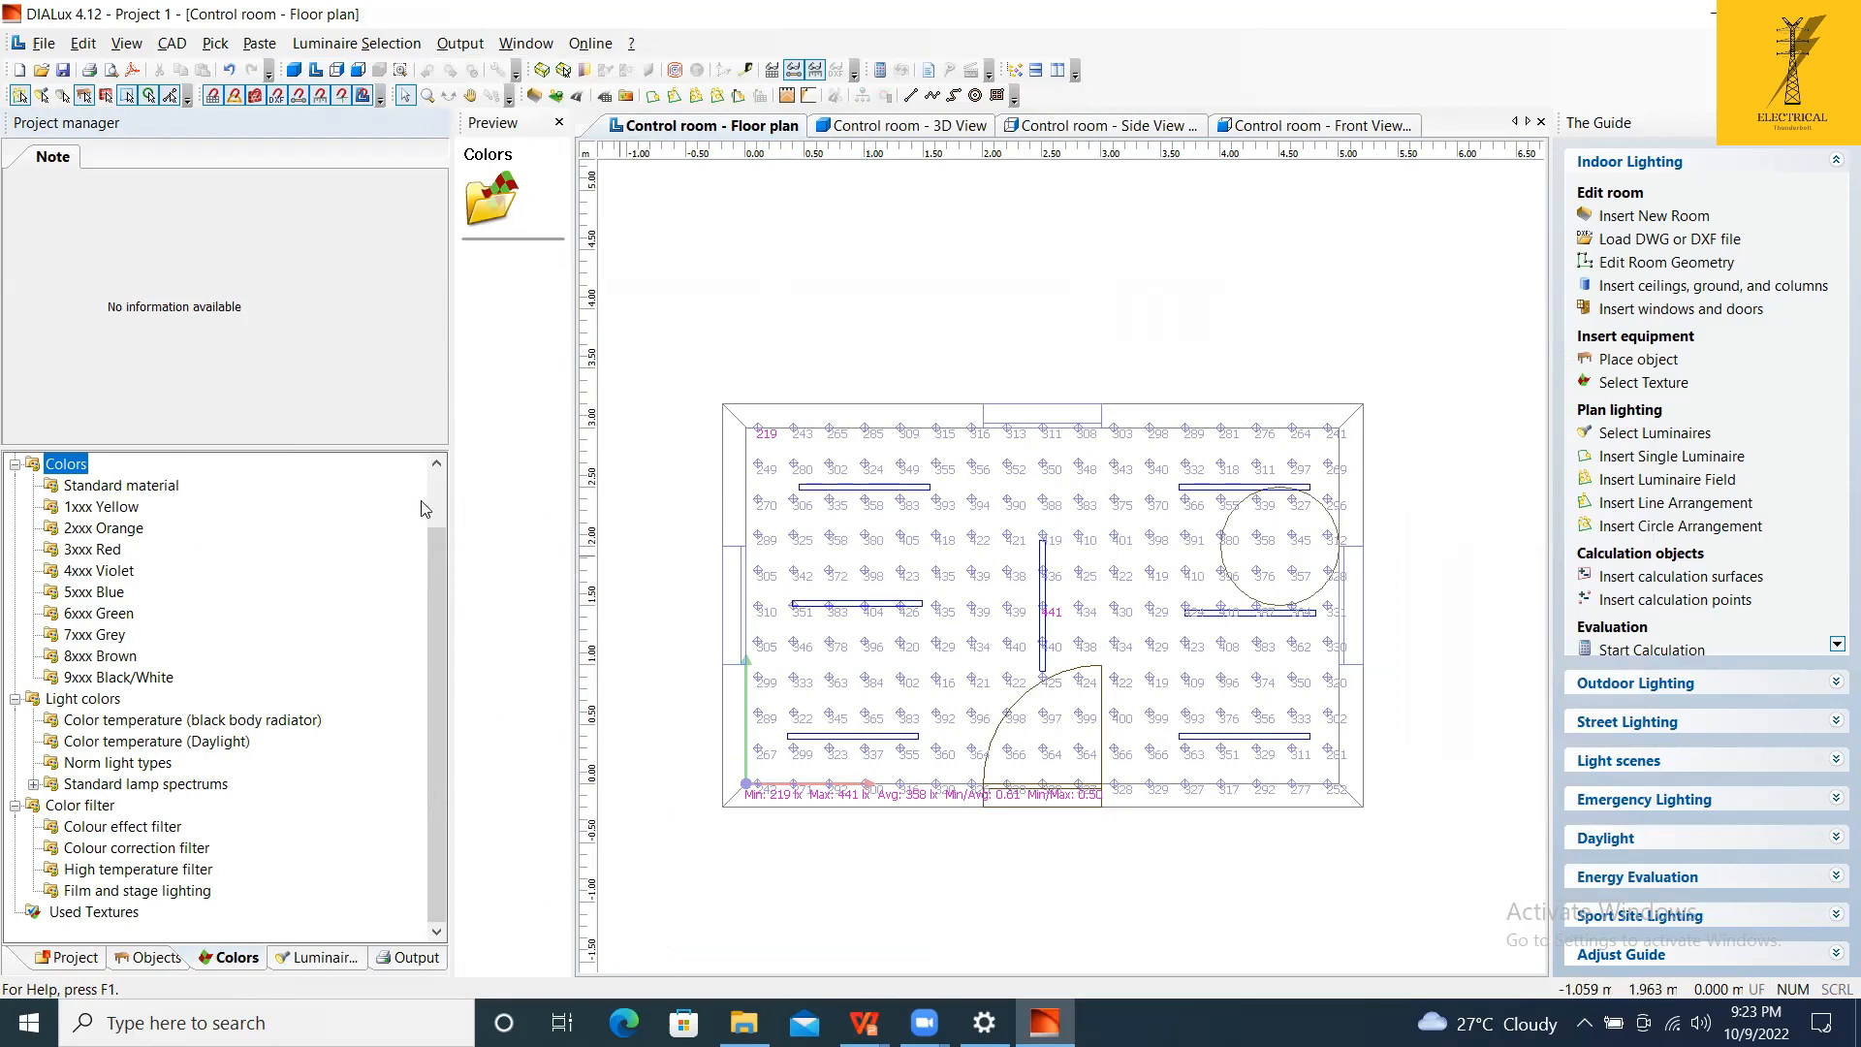
scroll(424, 508, "up", 1)
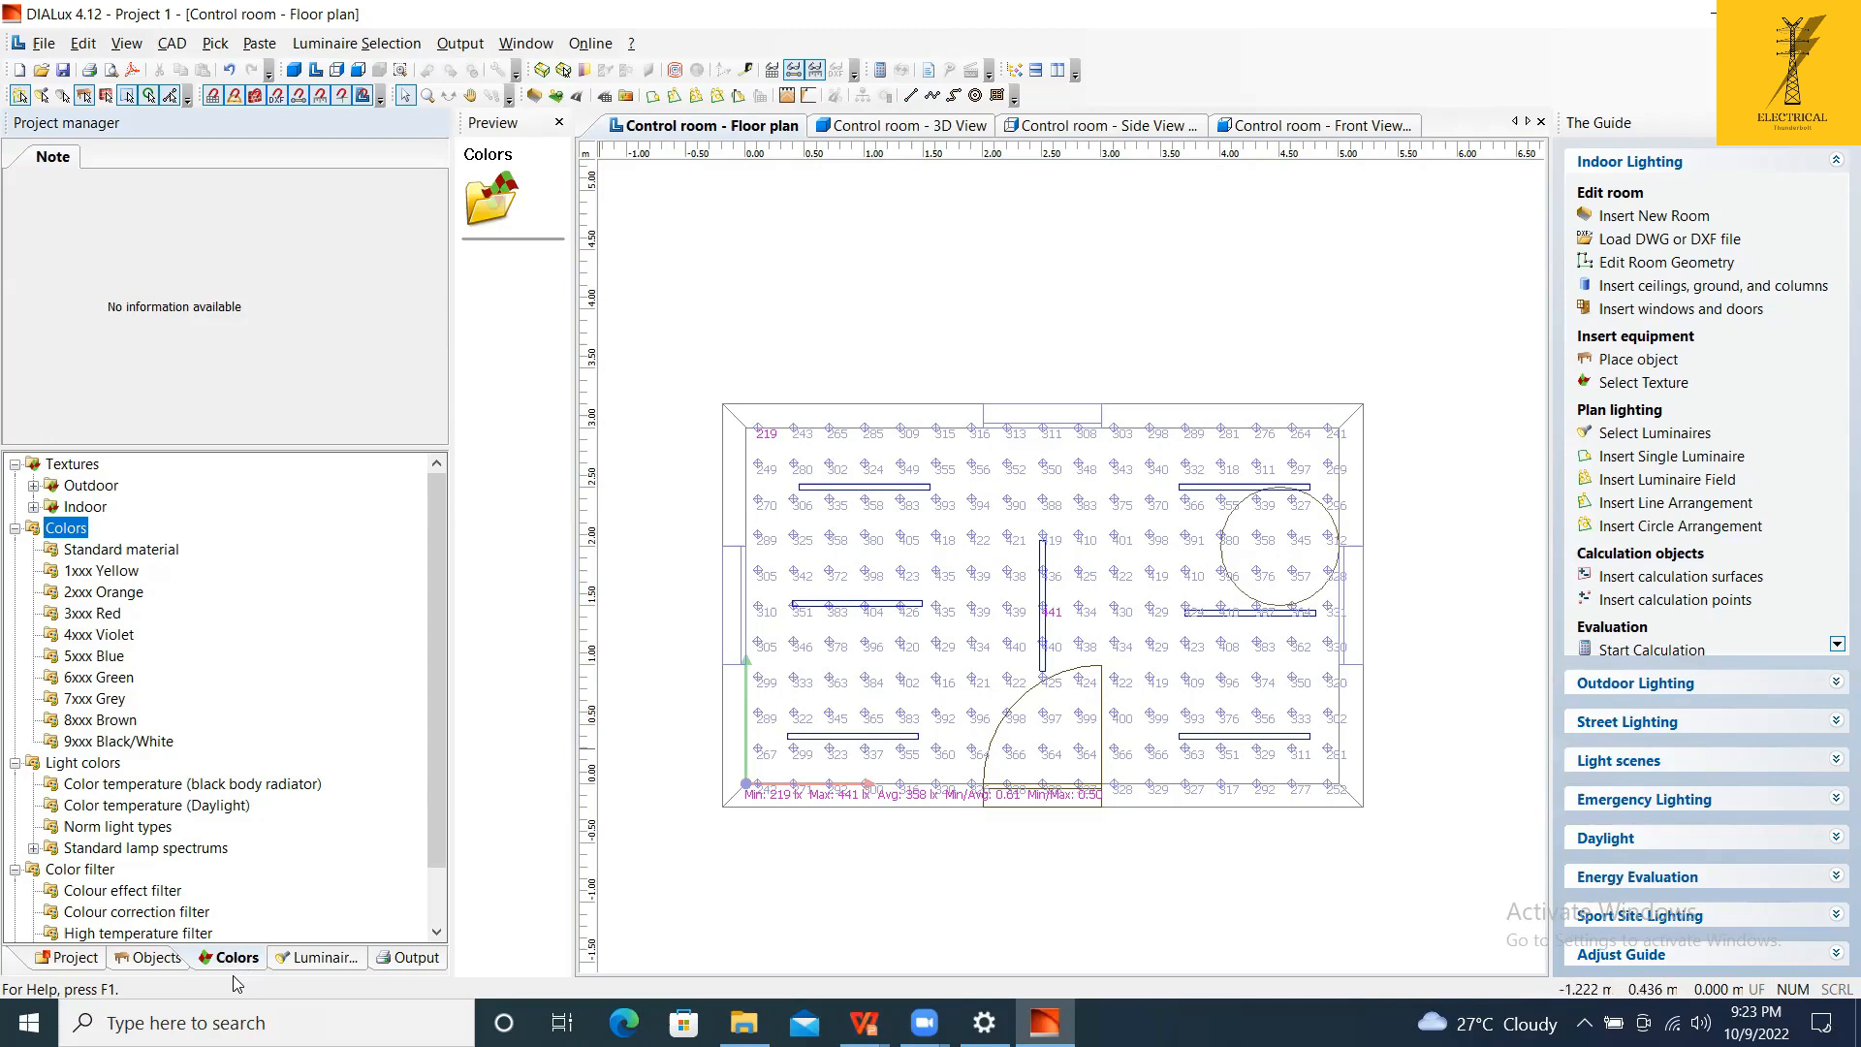
Apply the 70/50/20 reflection standard to the control room's ceiling, walls and floor, discarding the outdated calculation results.
left_click(76, 958)
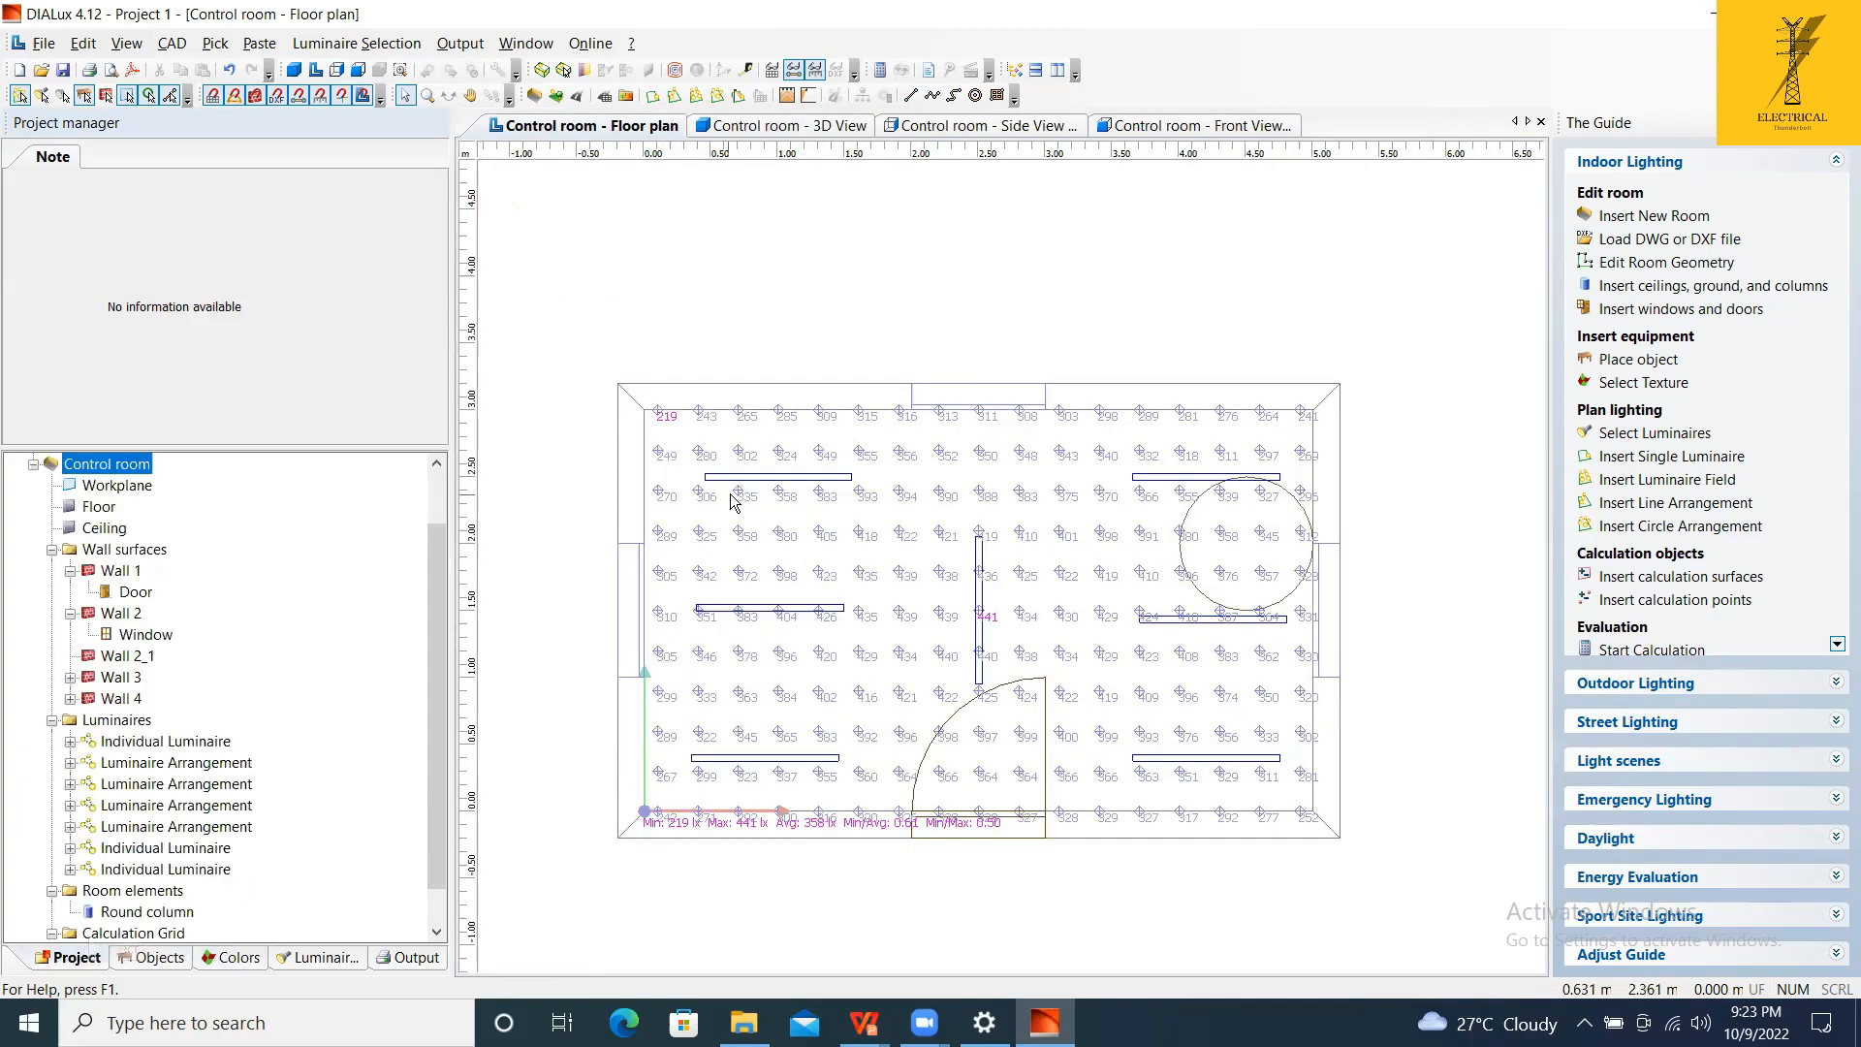
left_click(795, 733)
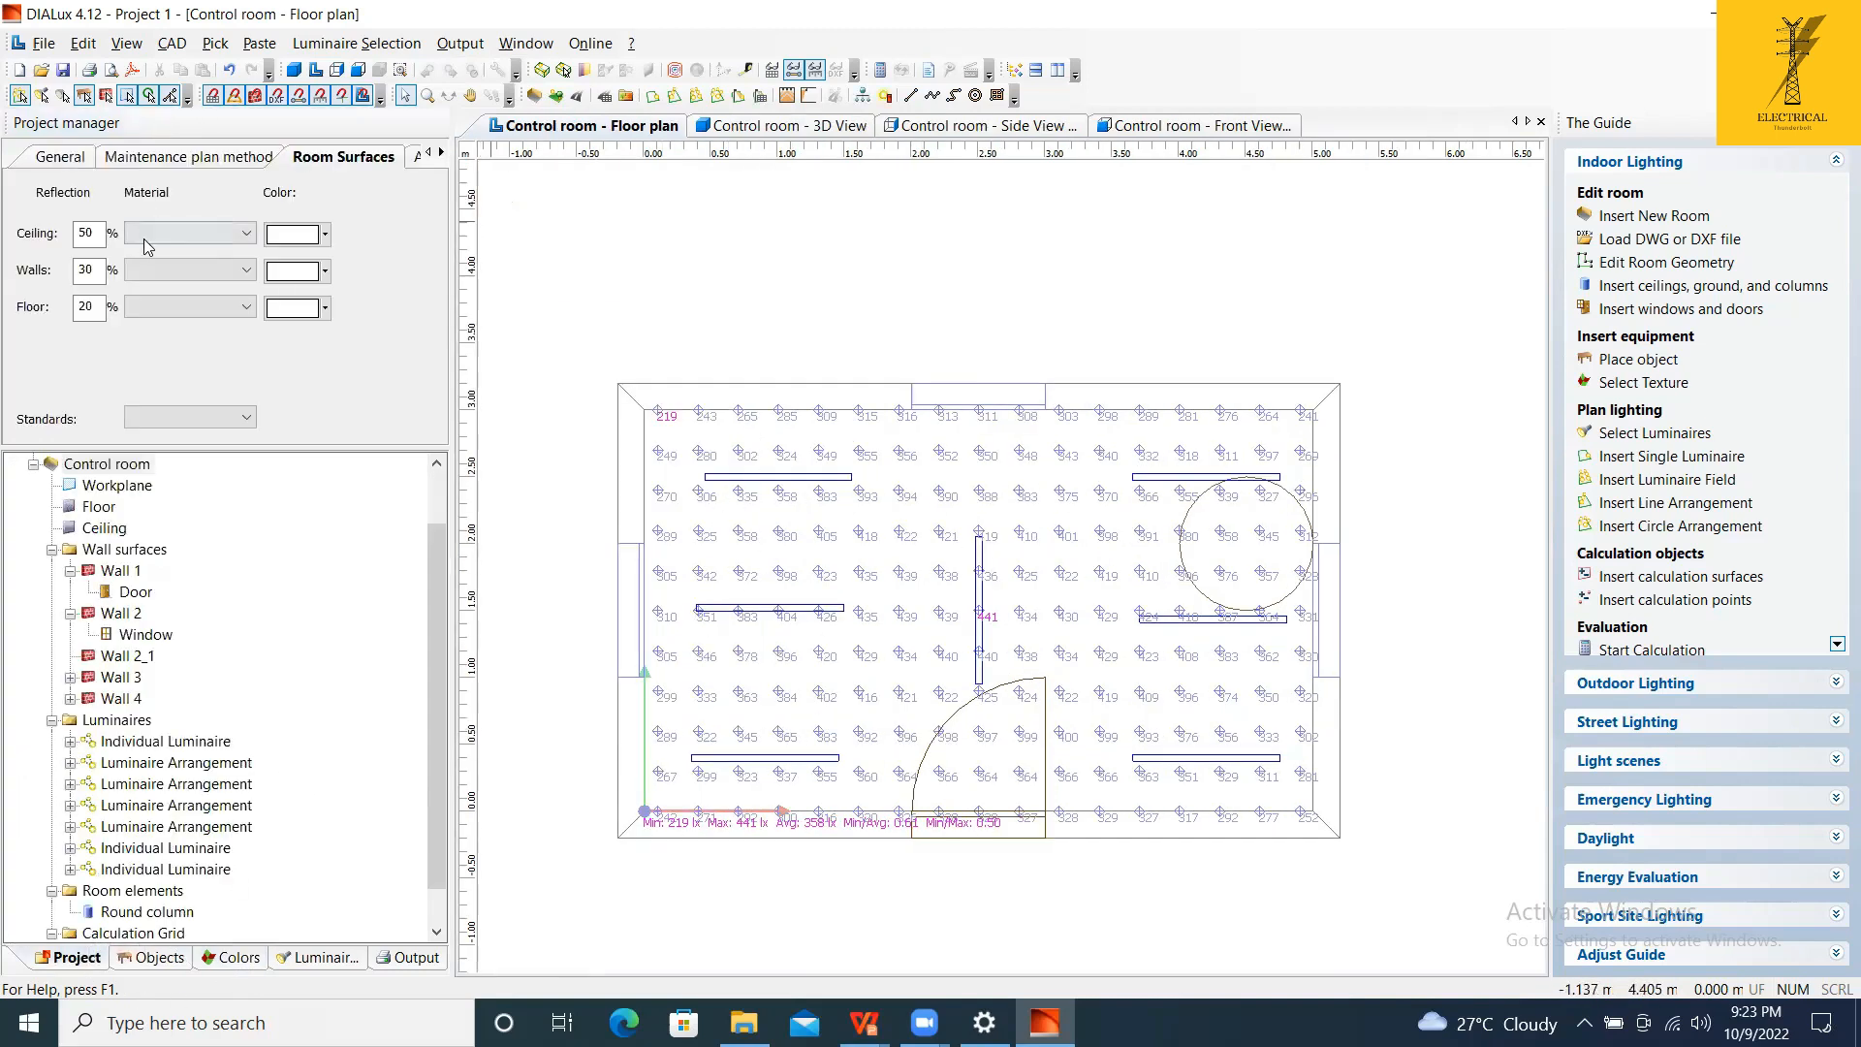
left_click(247, 417)
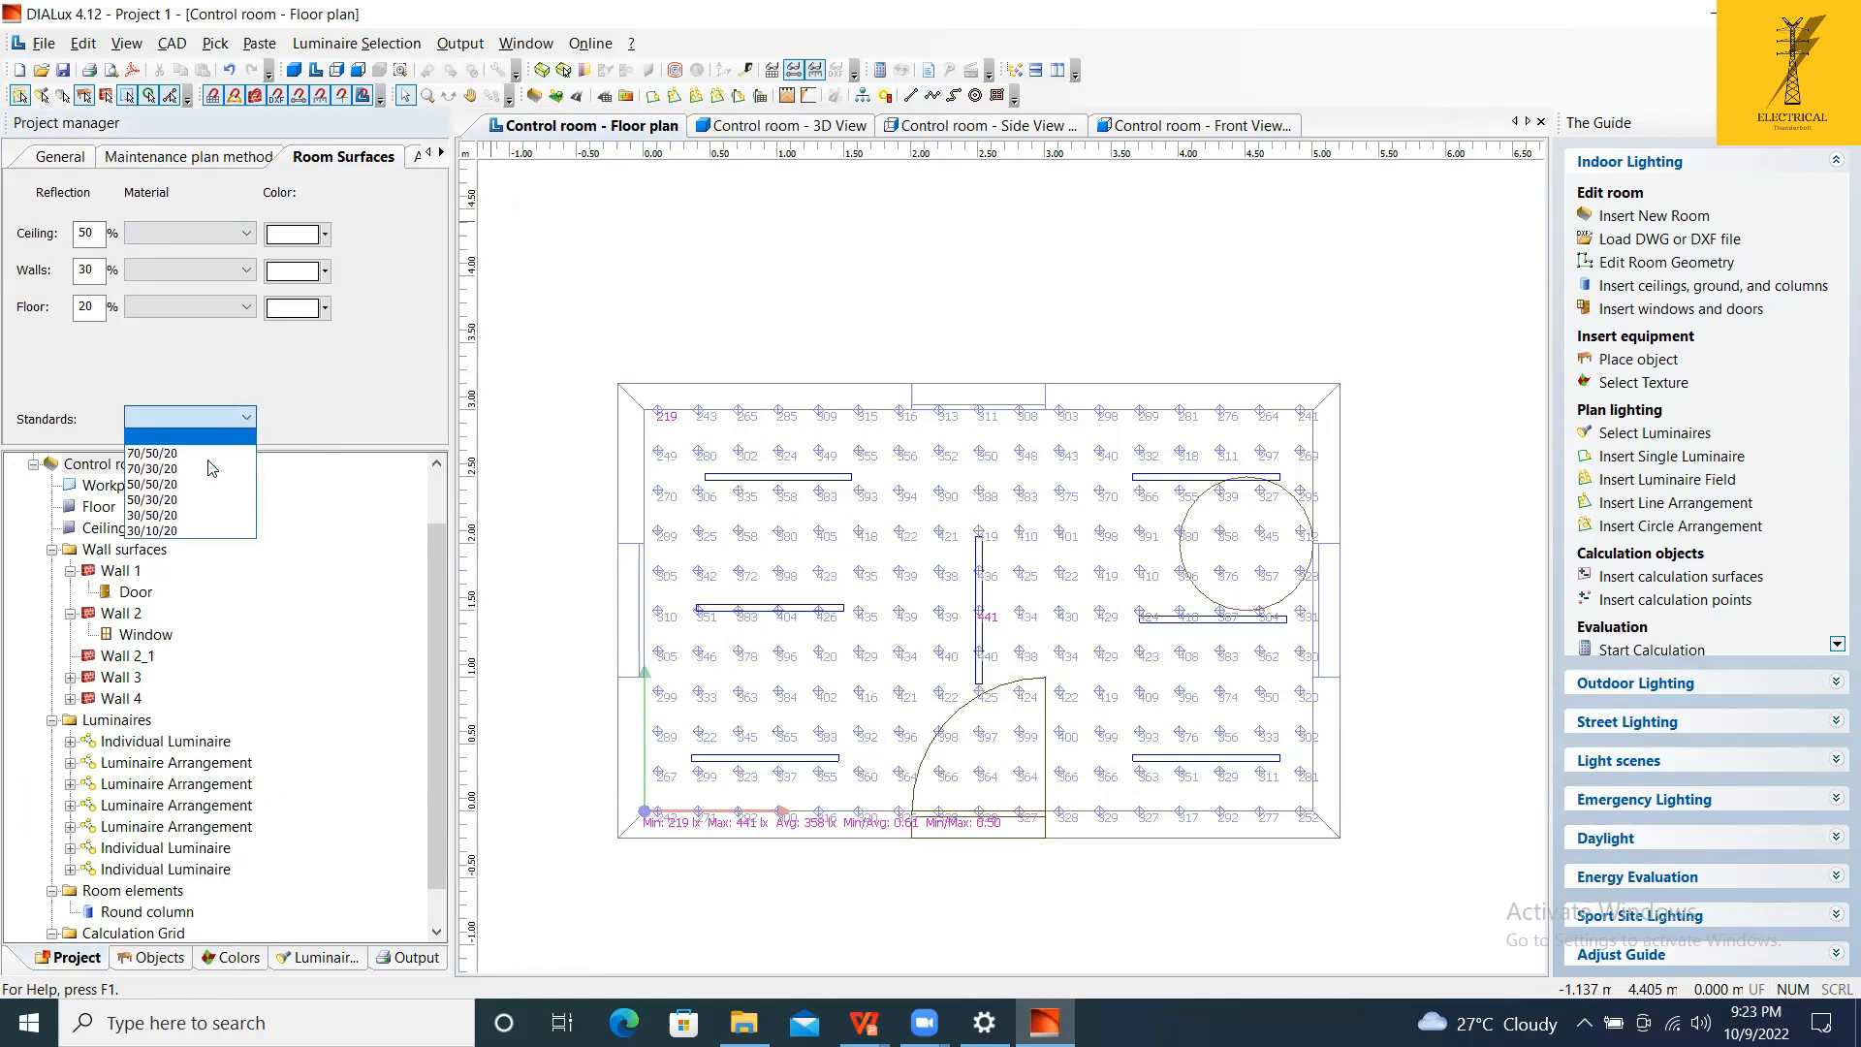
left_click(207, 463)
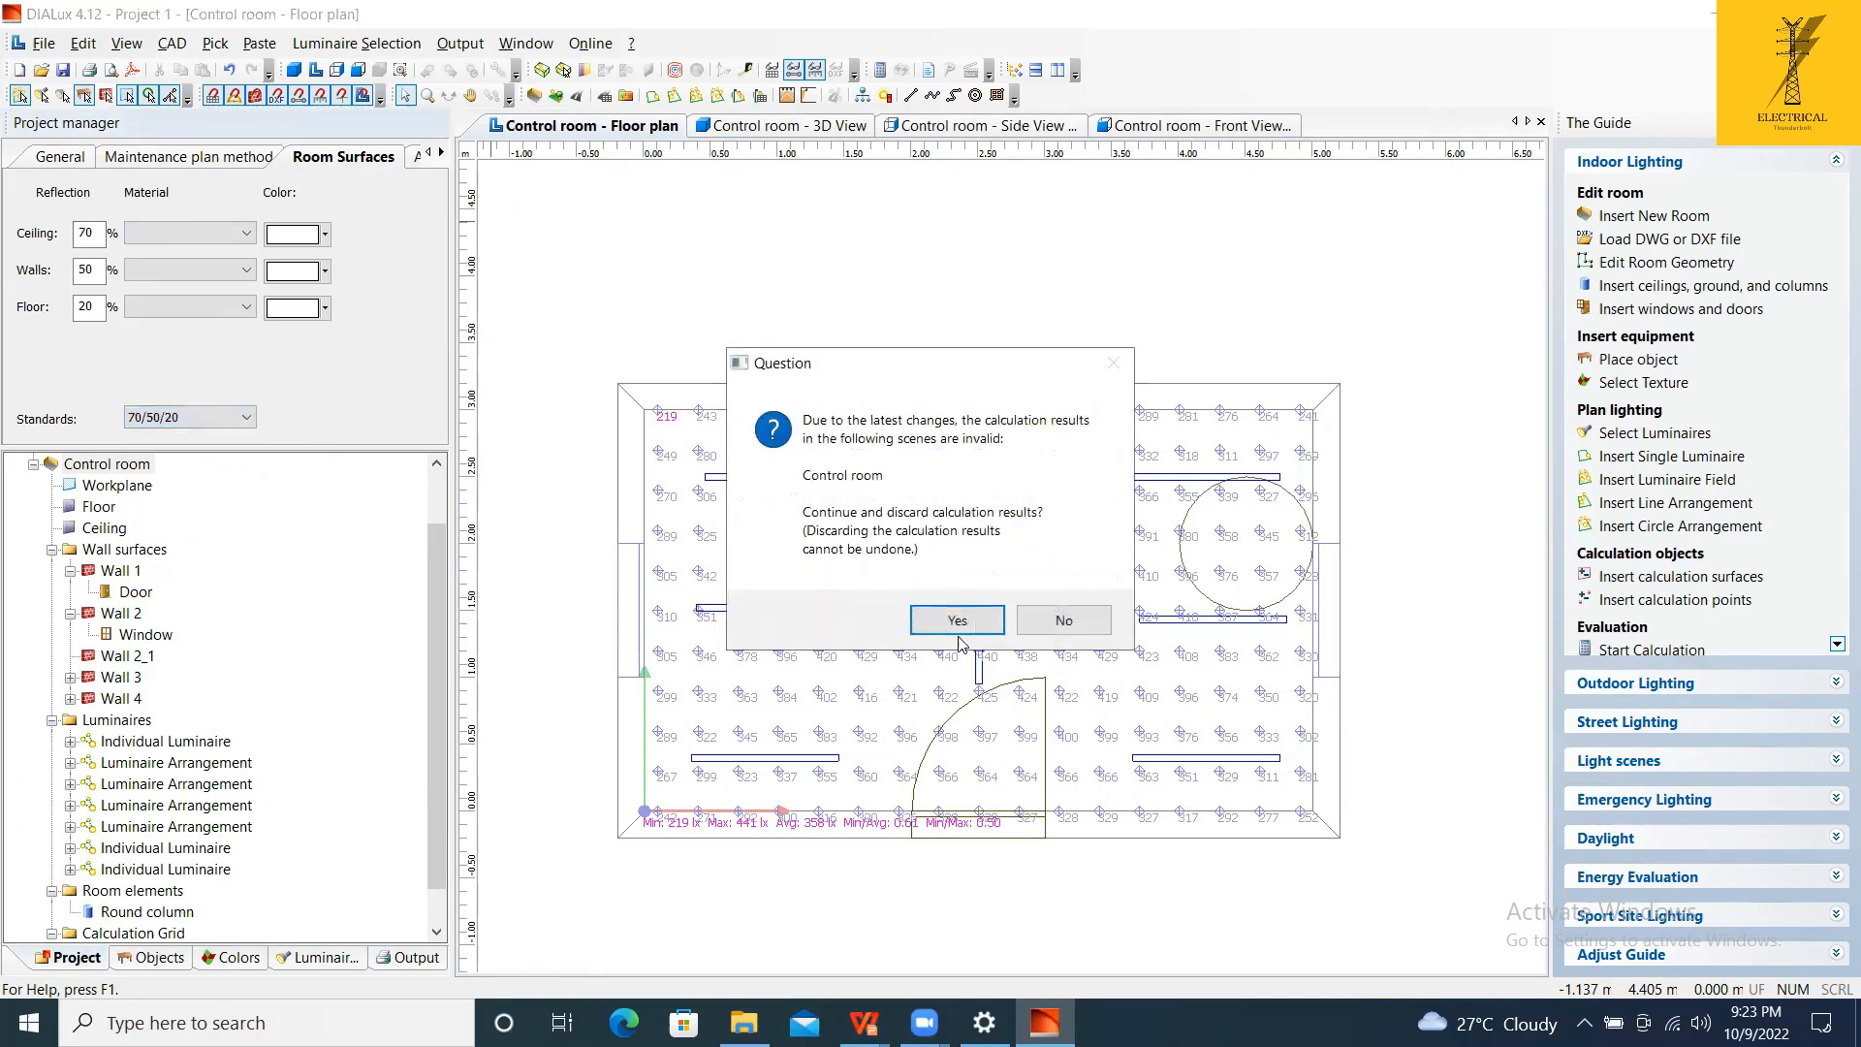
left_click(957, 625)
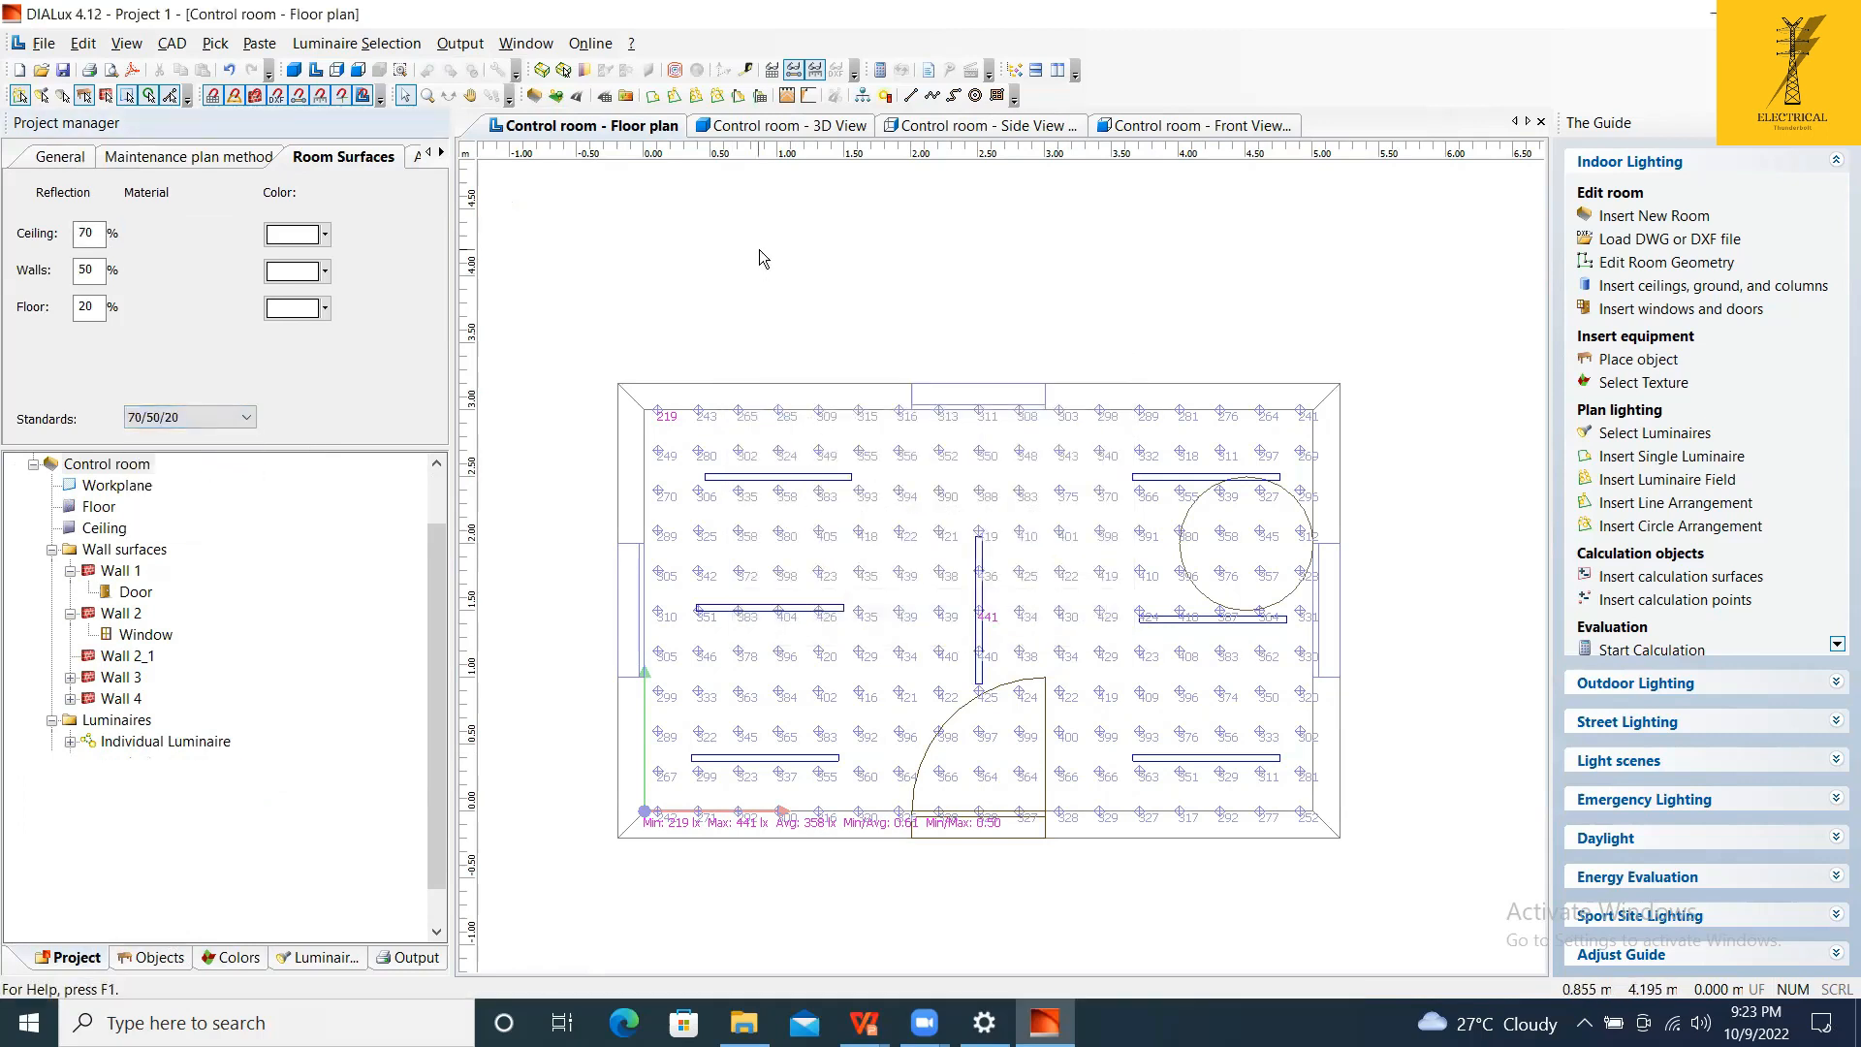
Recalculate the control room with the new surface reflections and return to the floor plan.
left_click(460, 43)
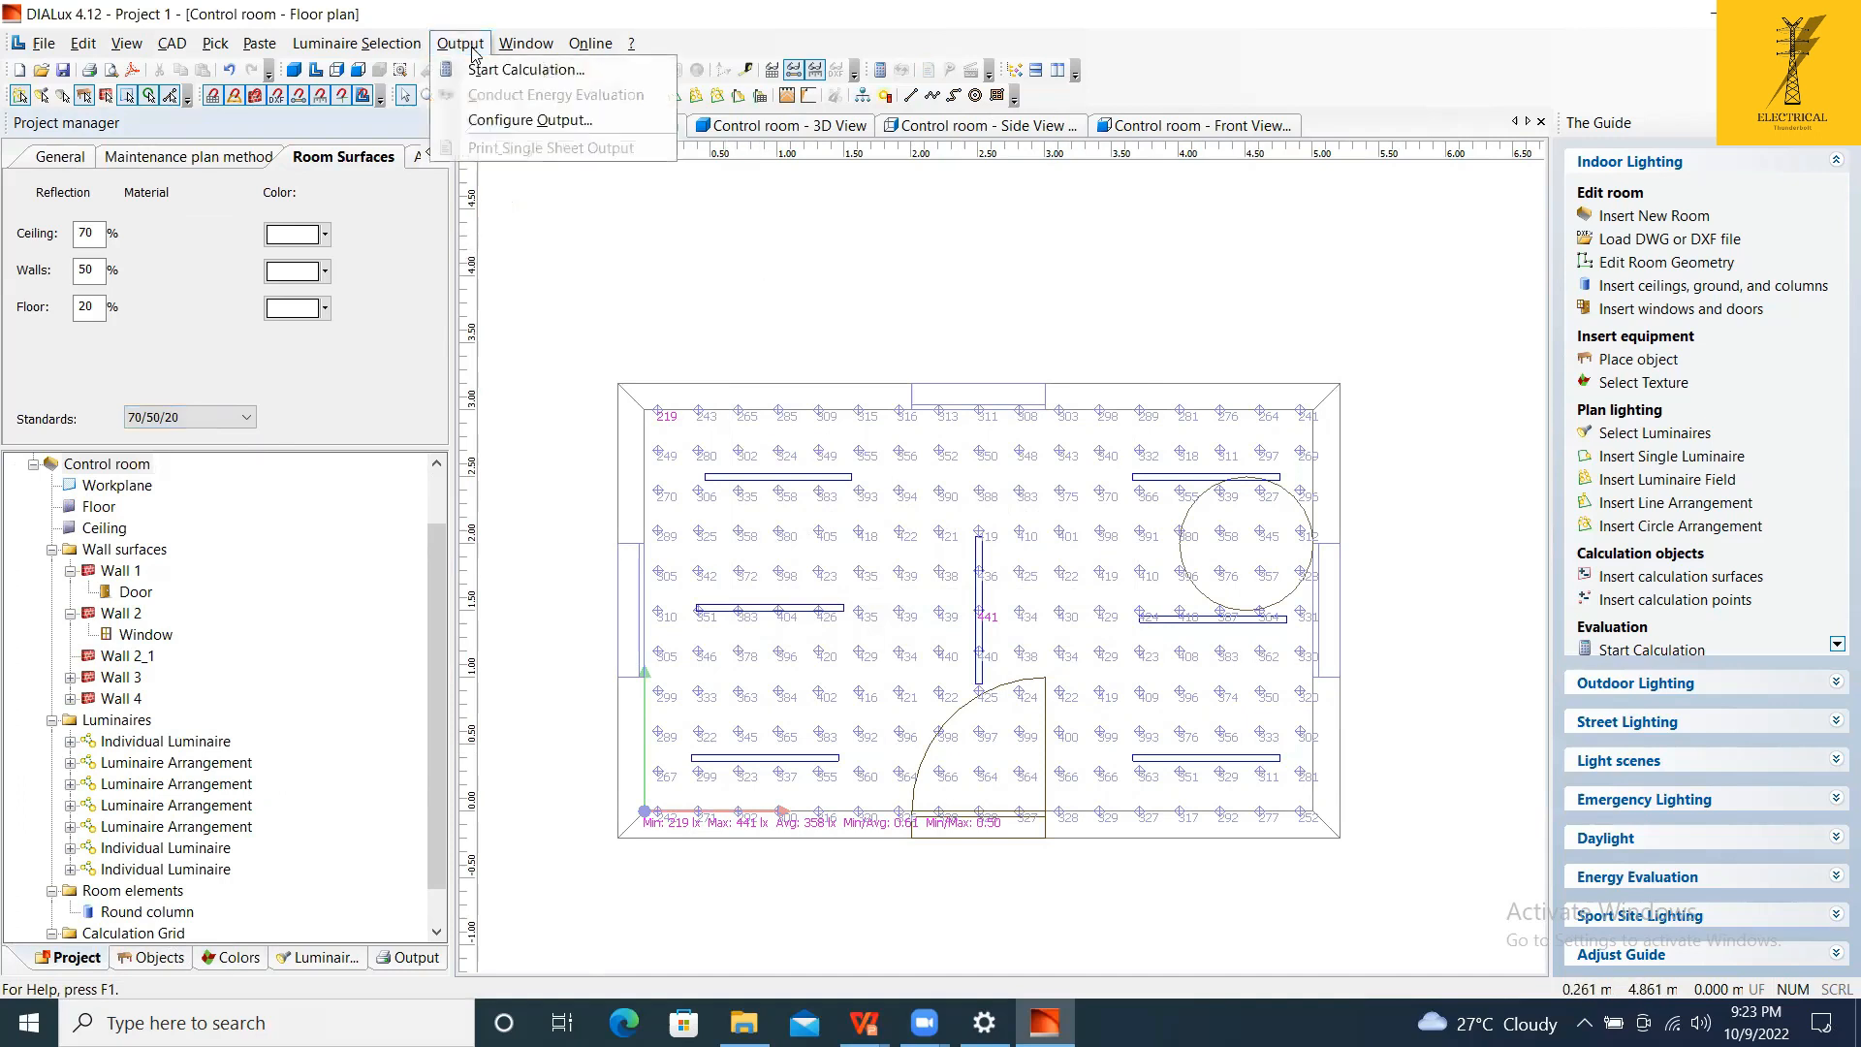
left_click(526, 70)
left_click(1121, 885)
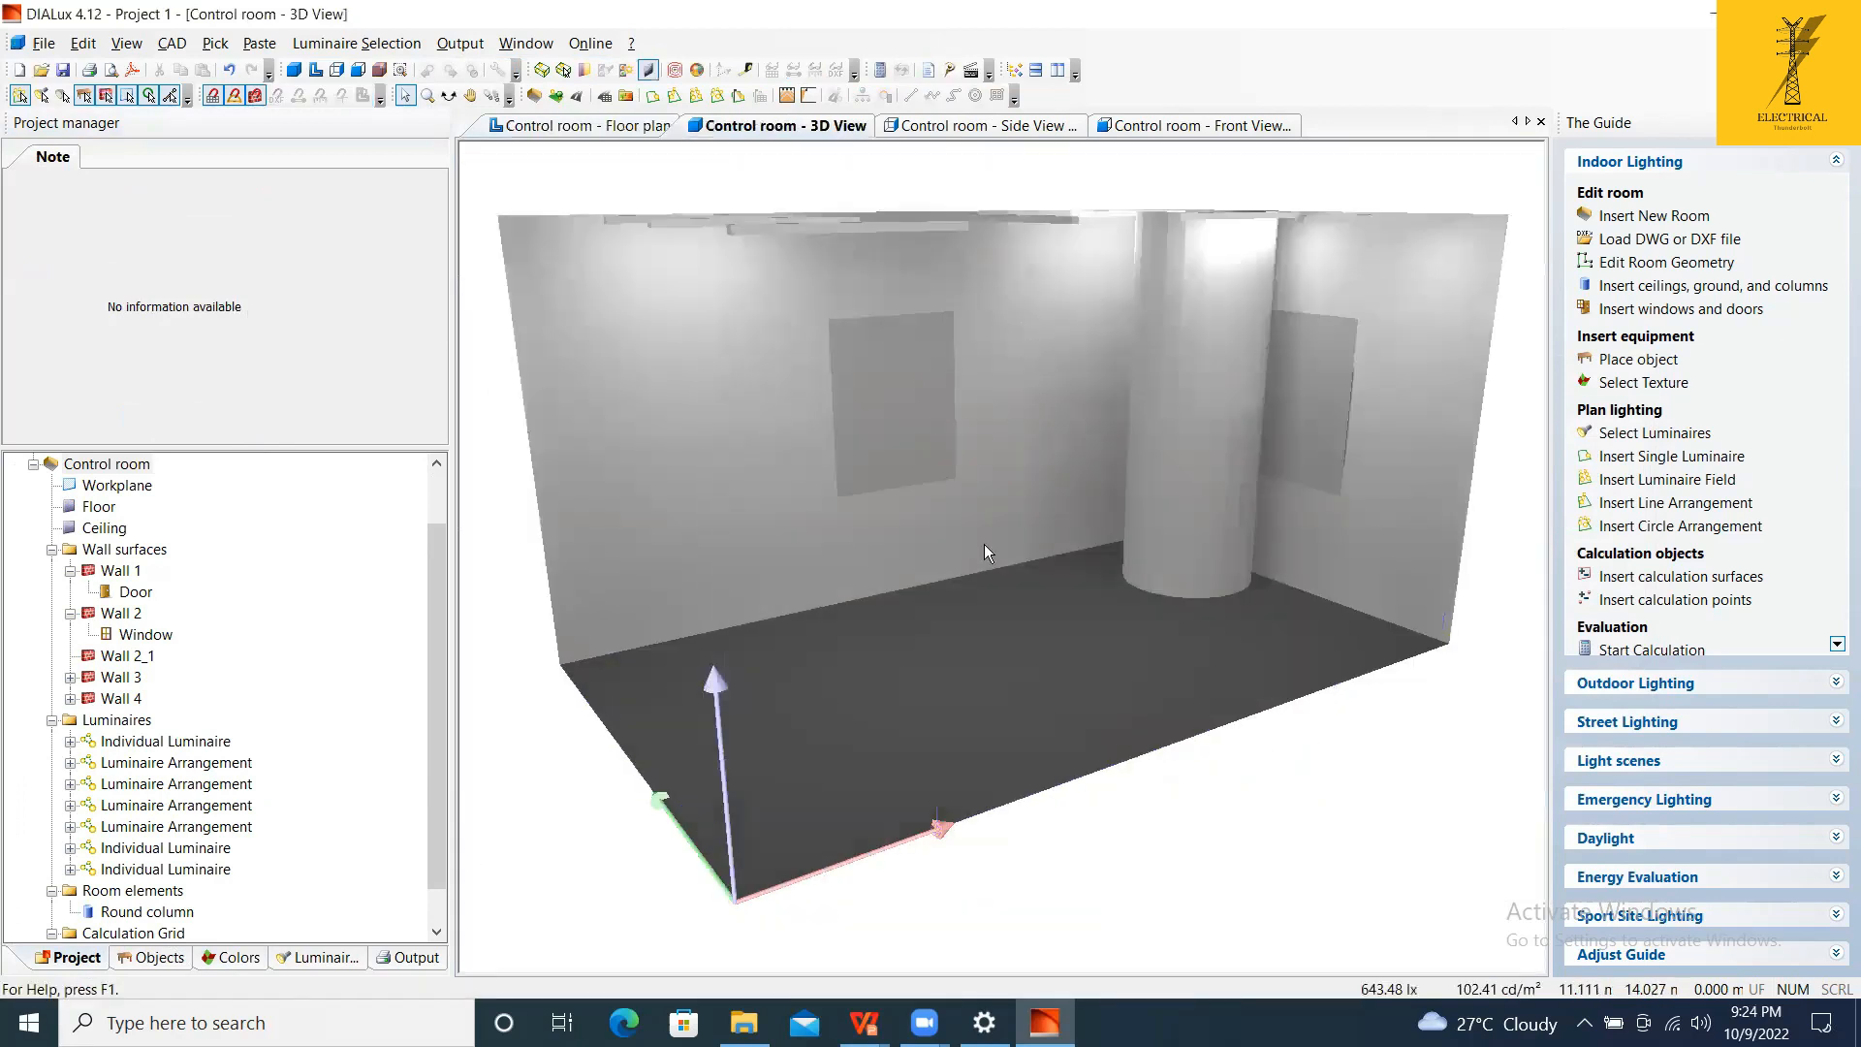
left_click(586, 125)
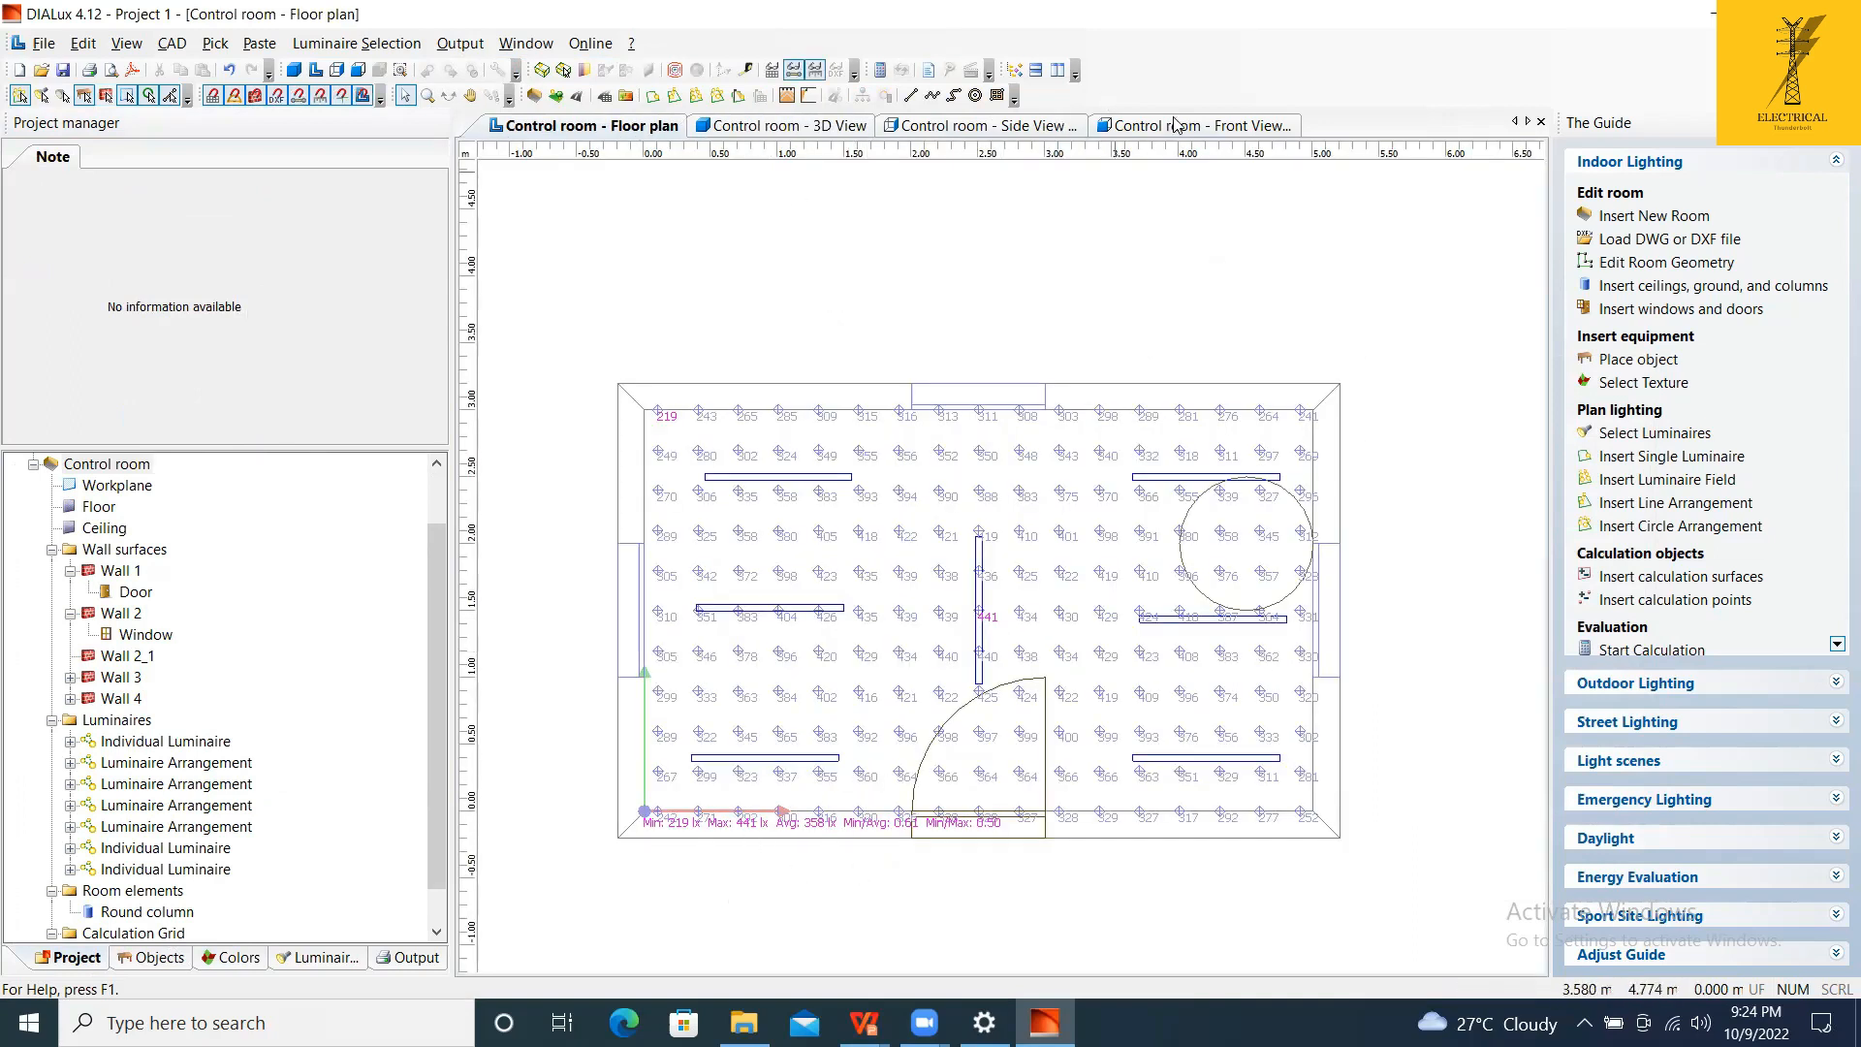
Look through the available output pages, expand the room surfaces and open the ceiling's Value Chart (E).
left_click(409, 957)
scroll(150, 611, "down", 10)
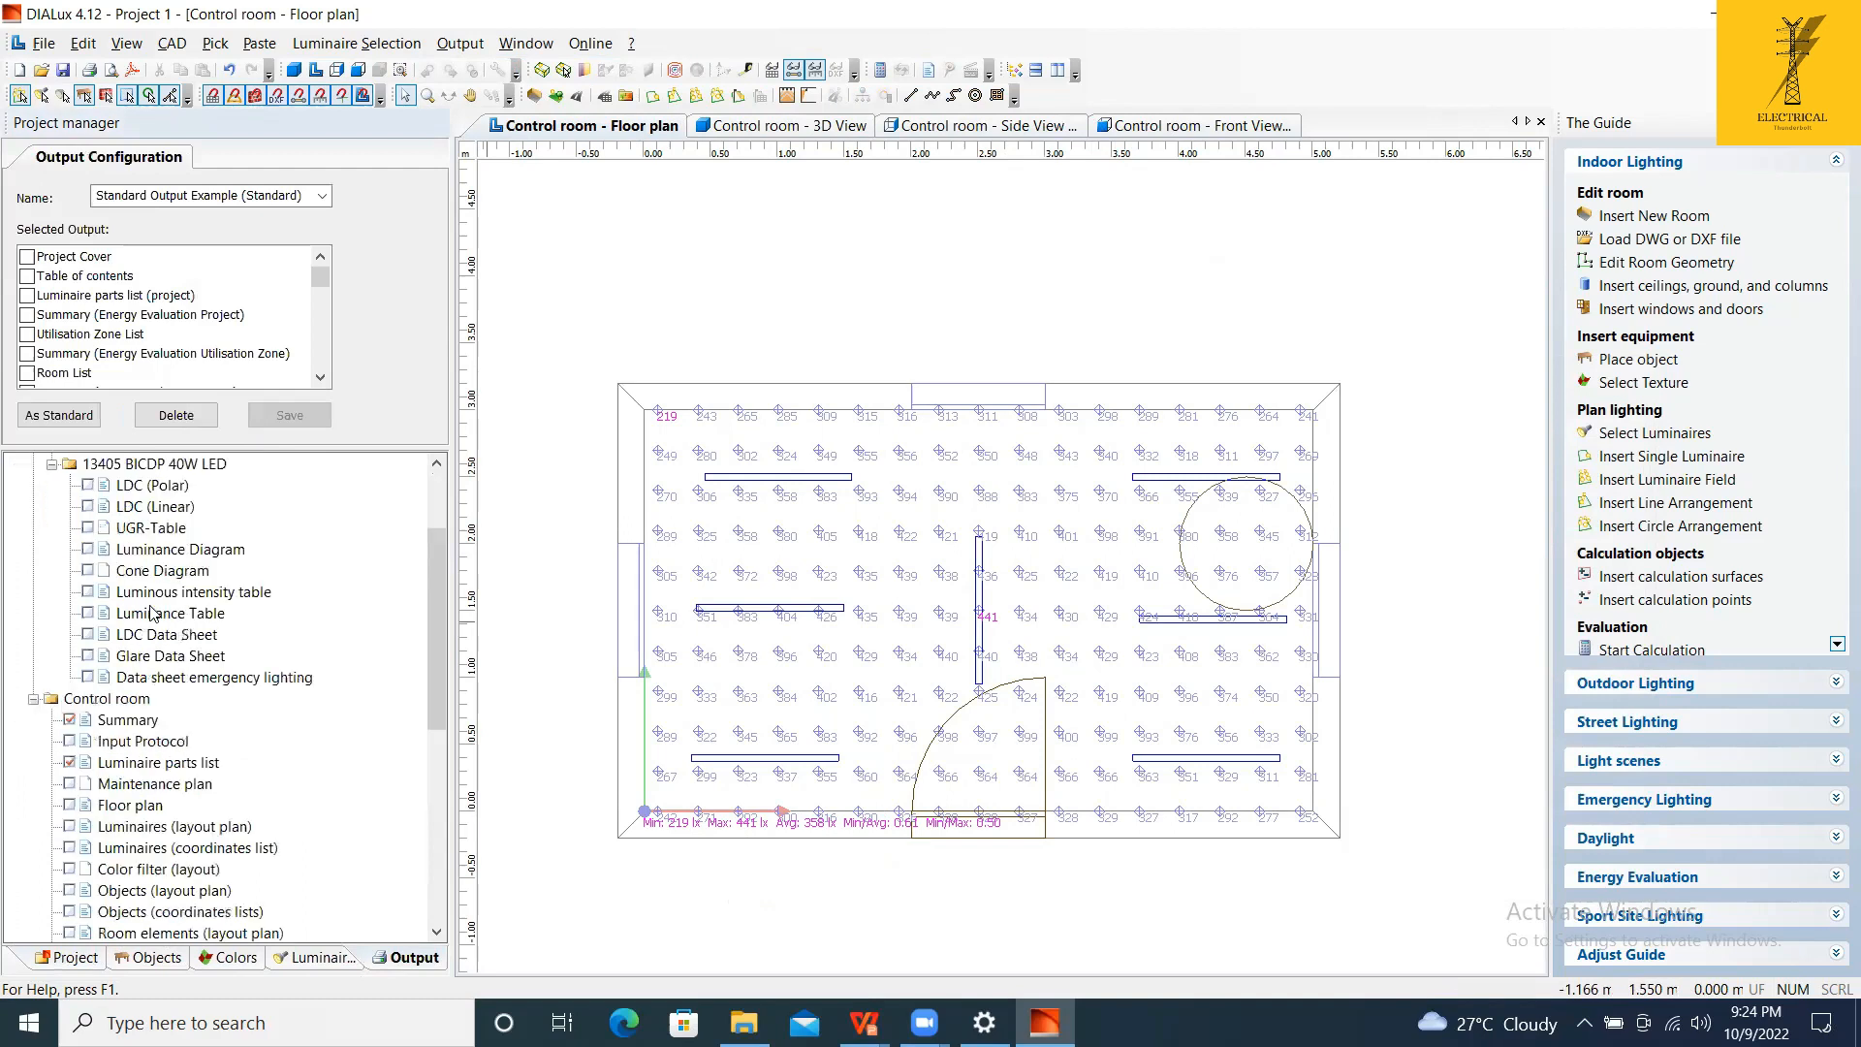
scroll(150, 611, "down", 1)
scroll(153, 616, "up", 15)
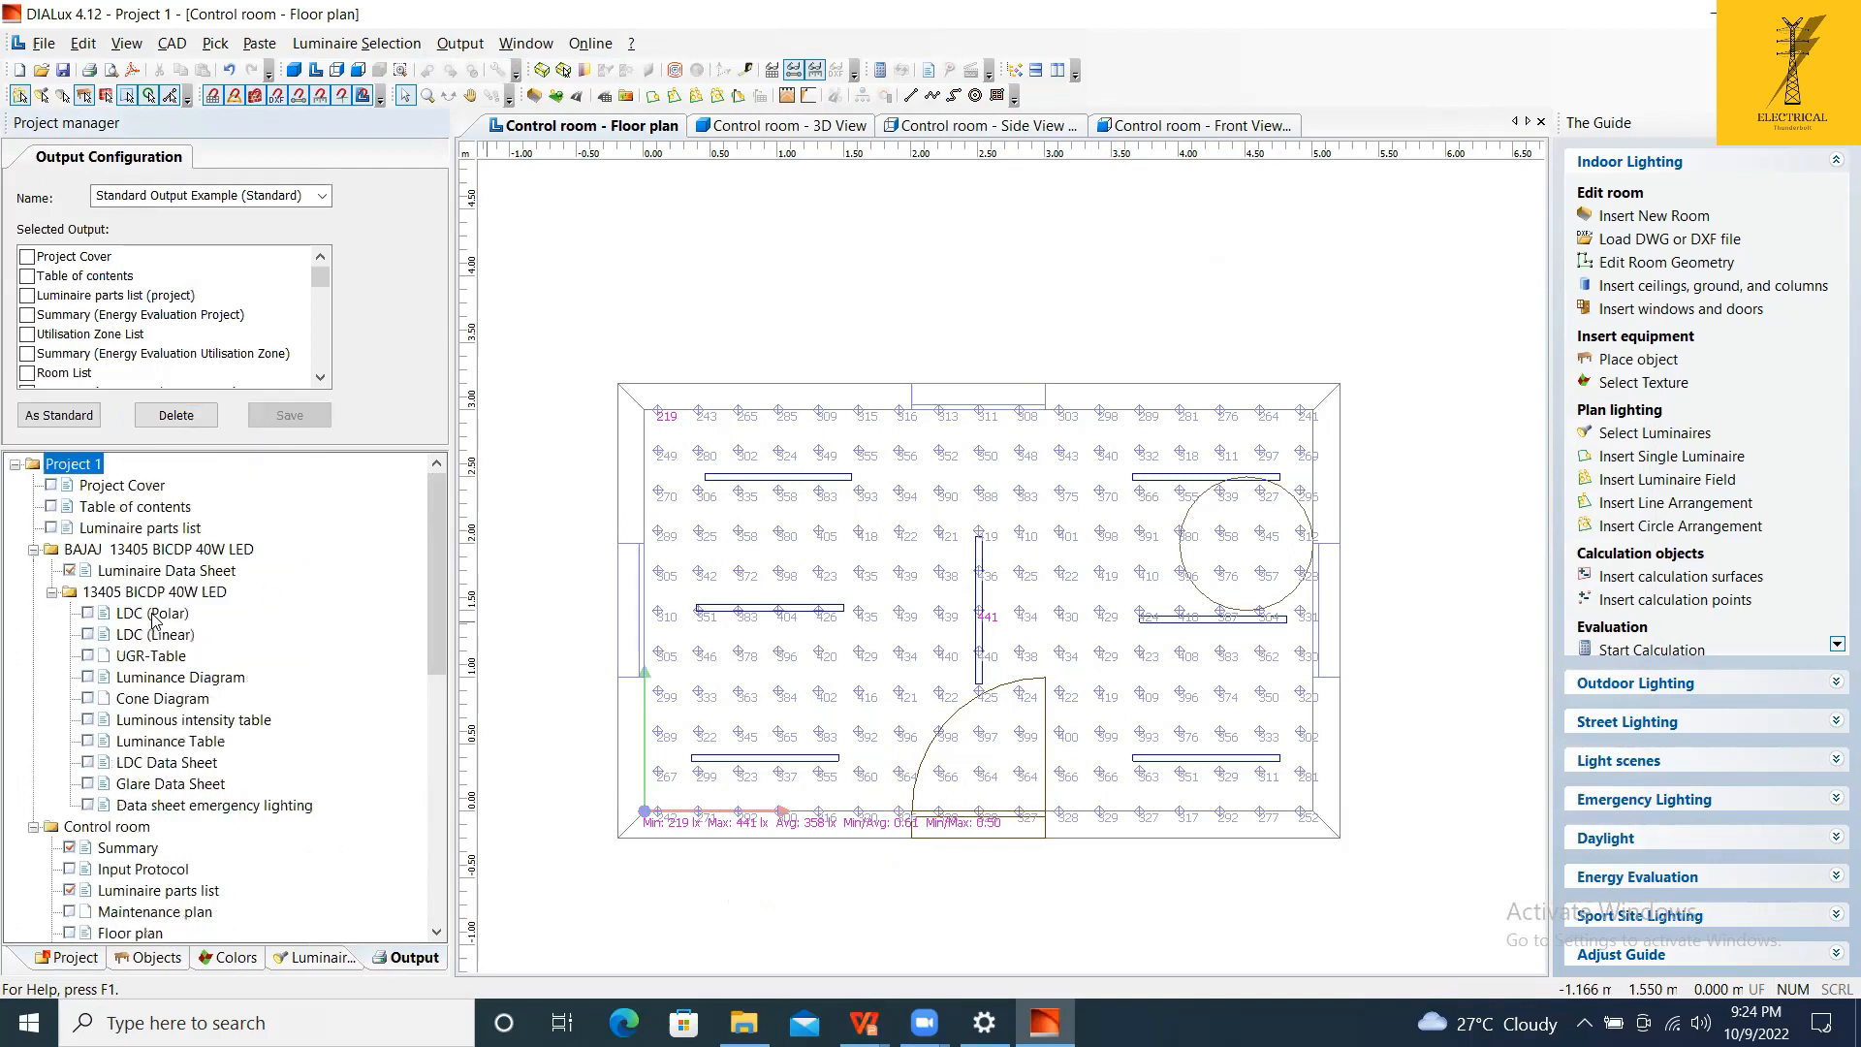
scroll(53, 591, "down", 5)
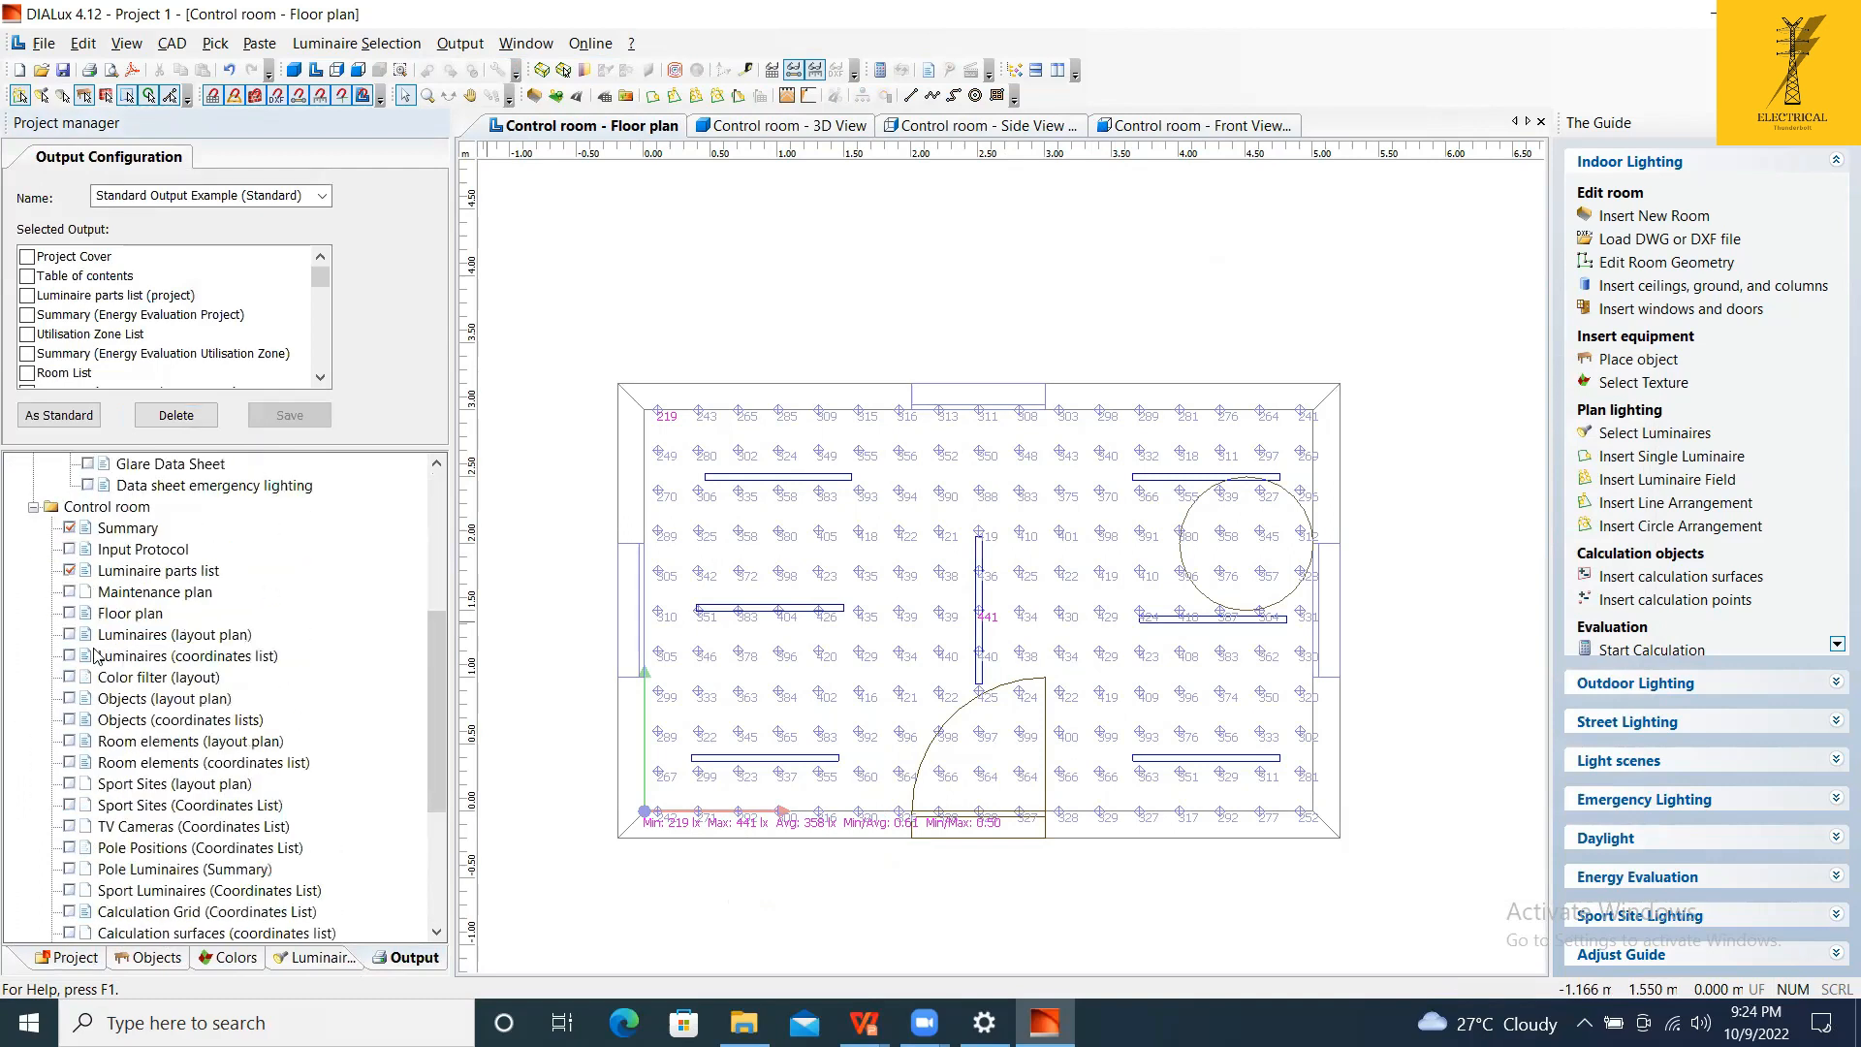
scroll(97, 656, "down", 4)
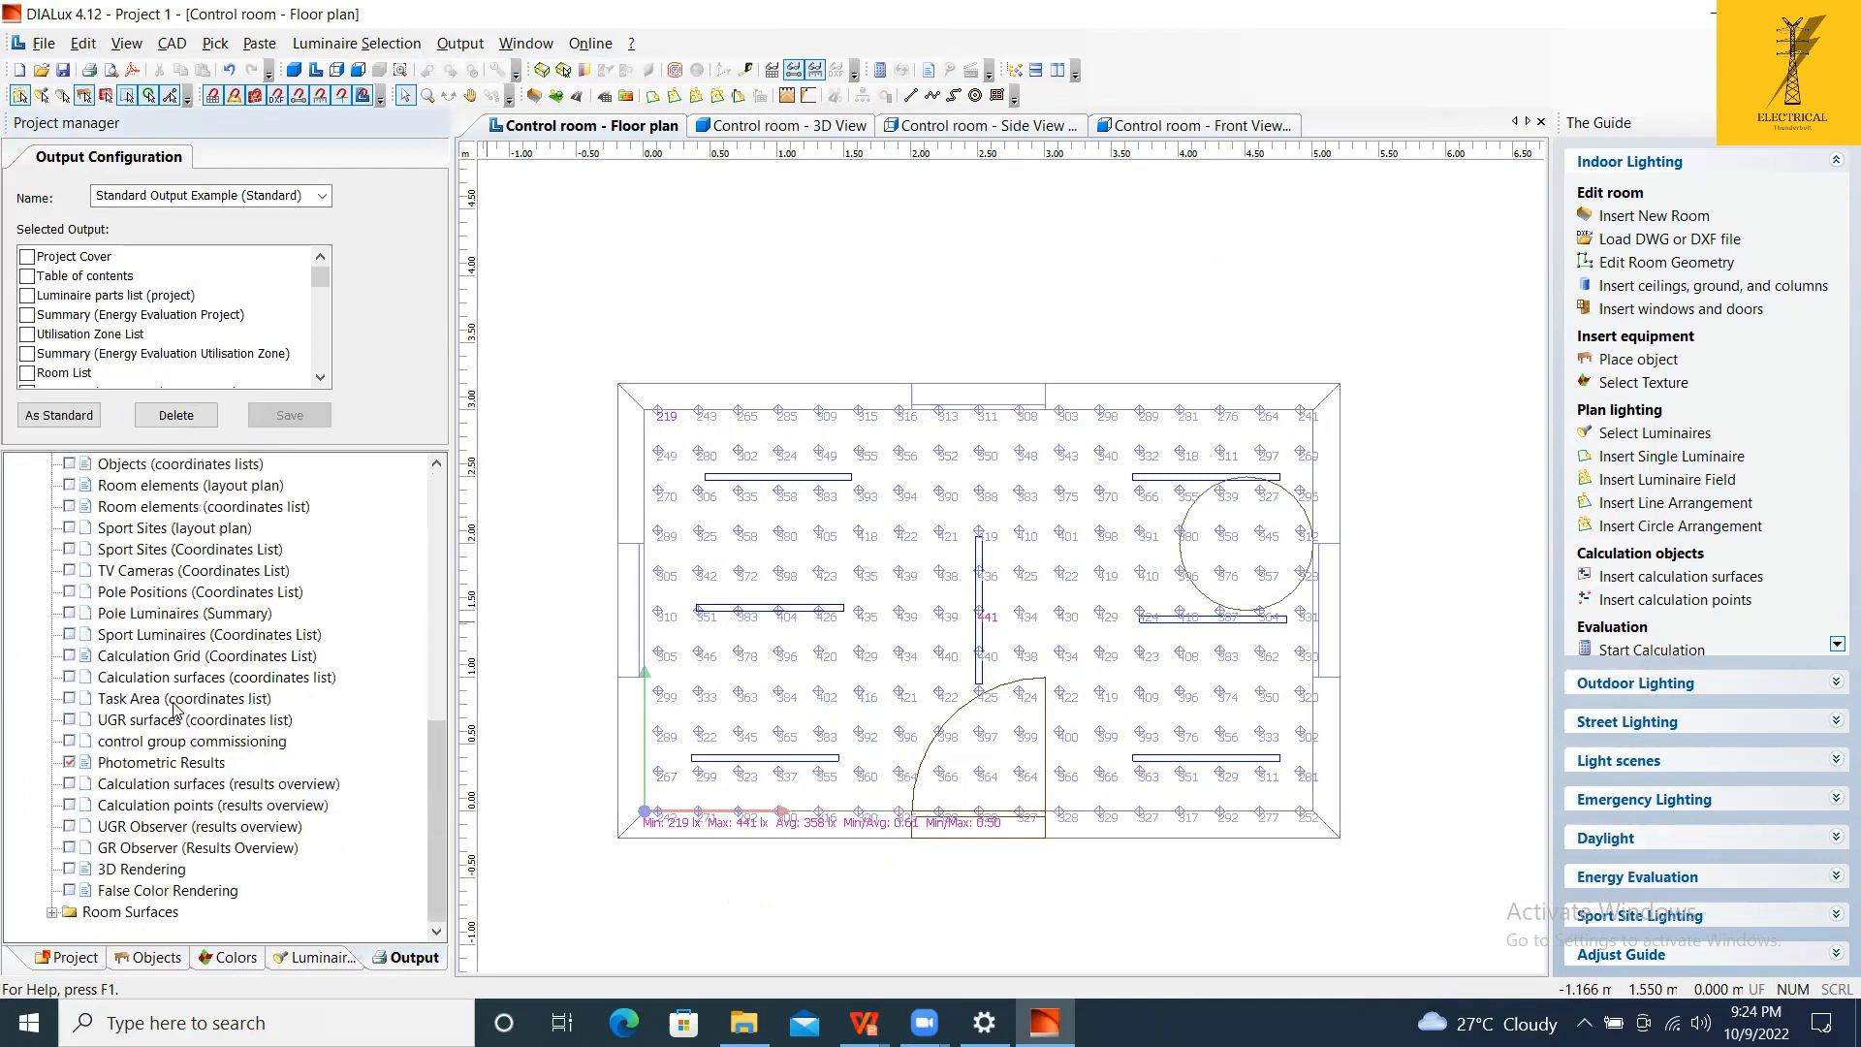
left_click(51, 913)
scroll(189, 619, "down", 1)
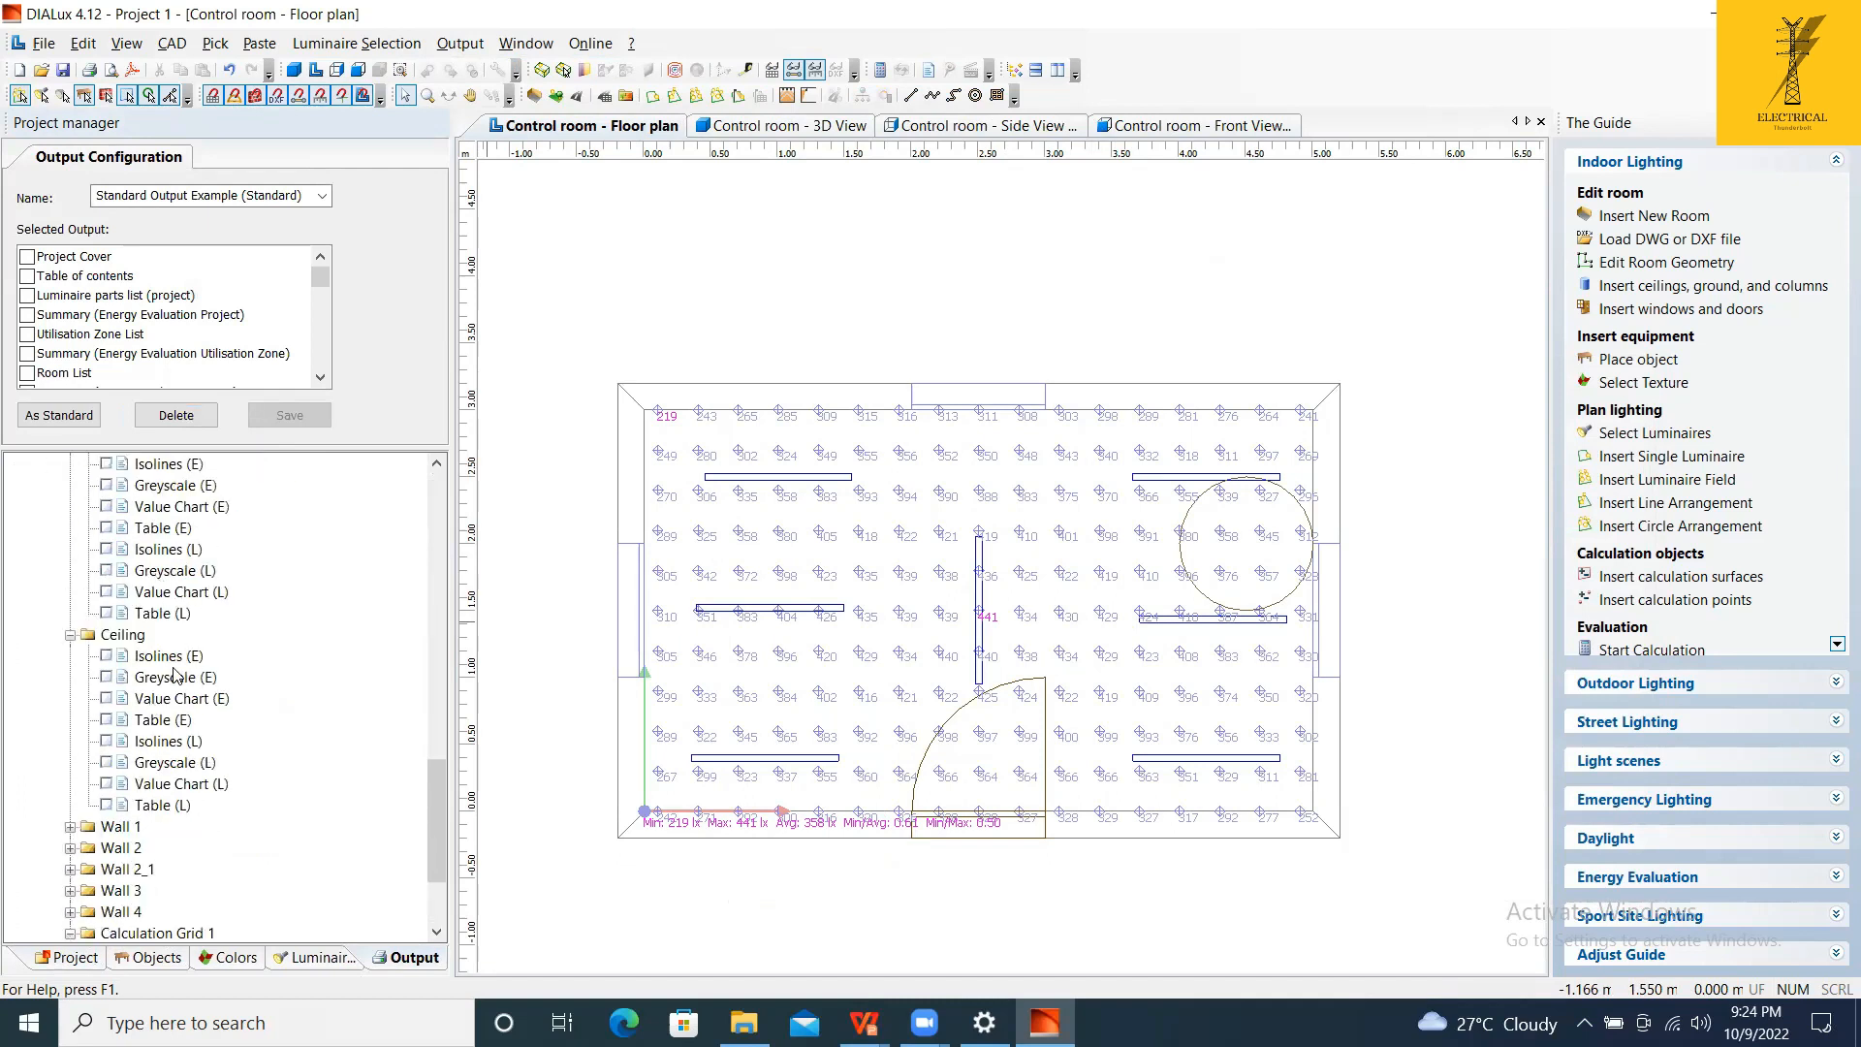
double_click(178, 698)
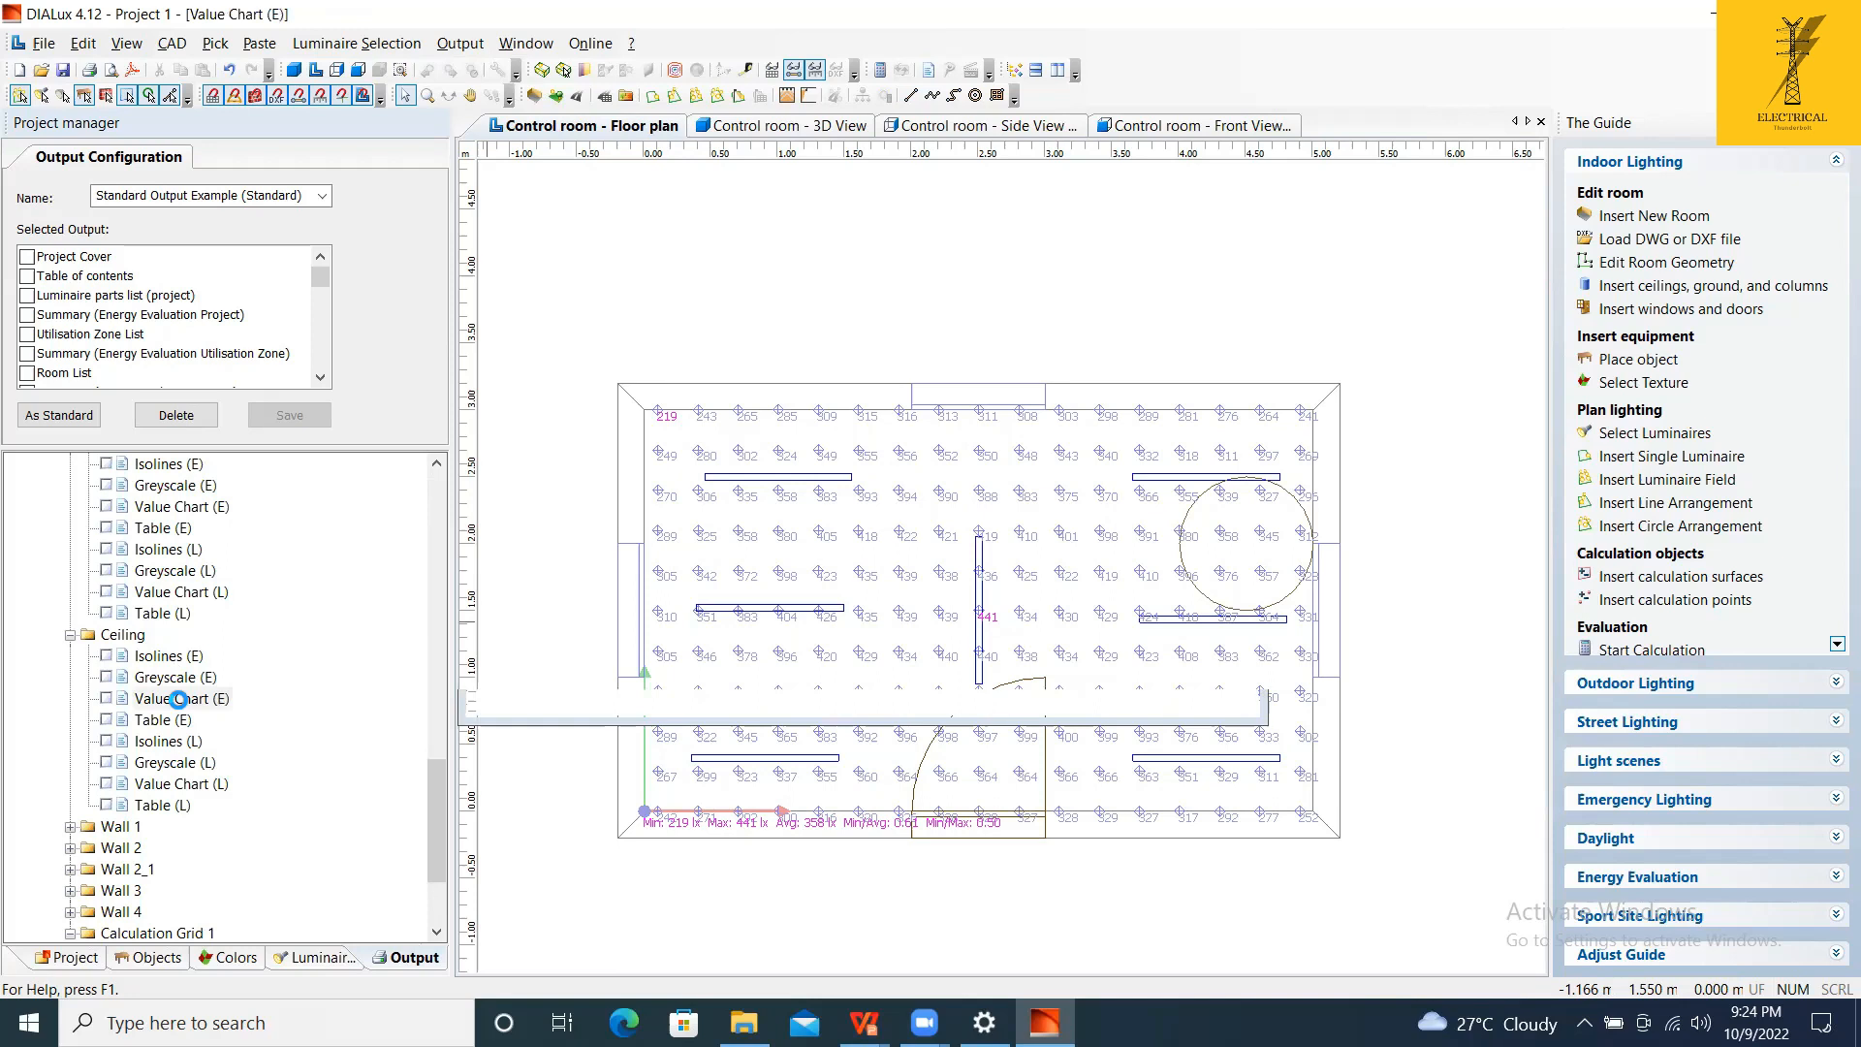
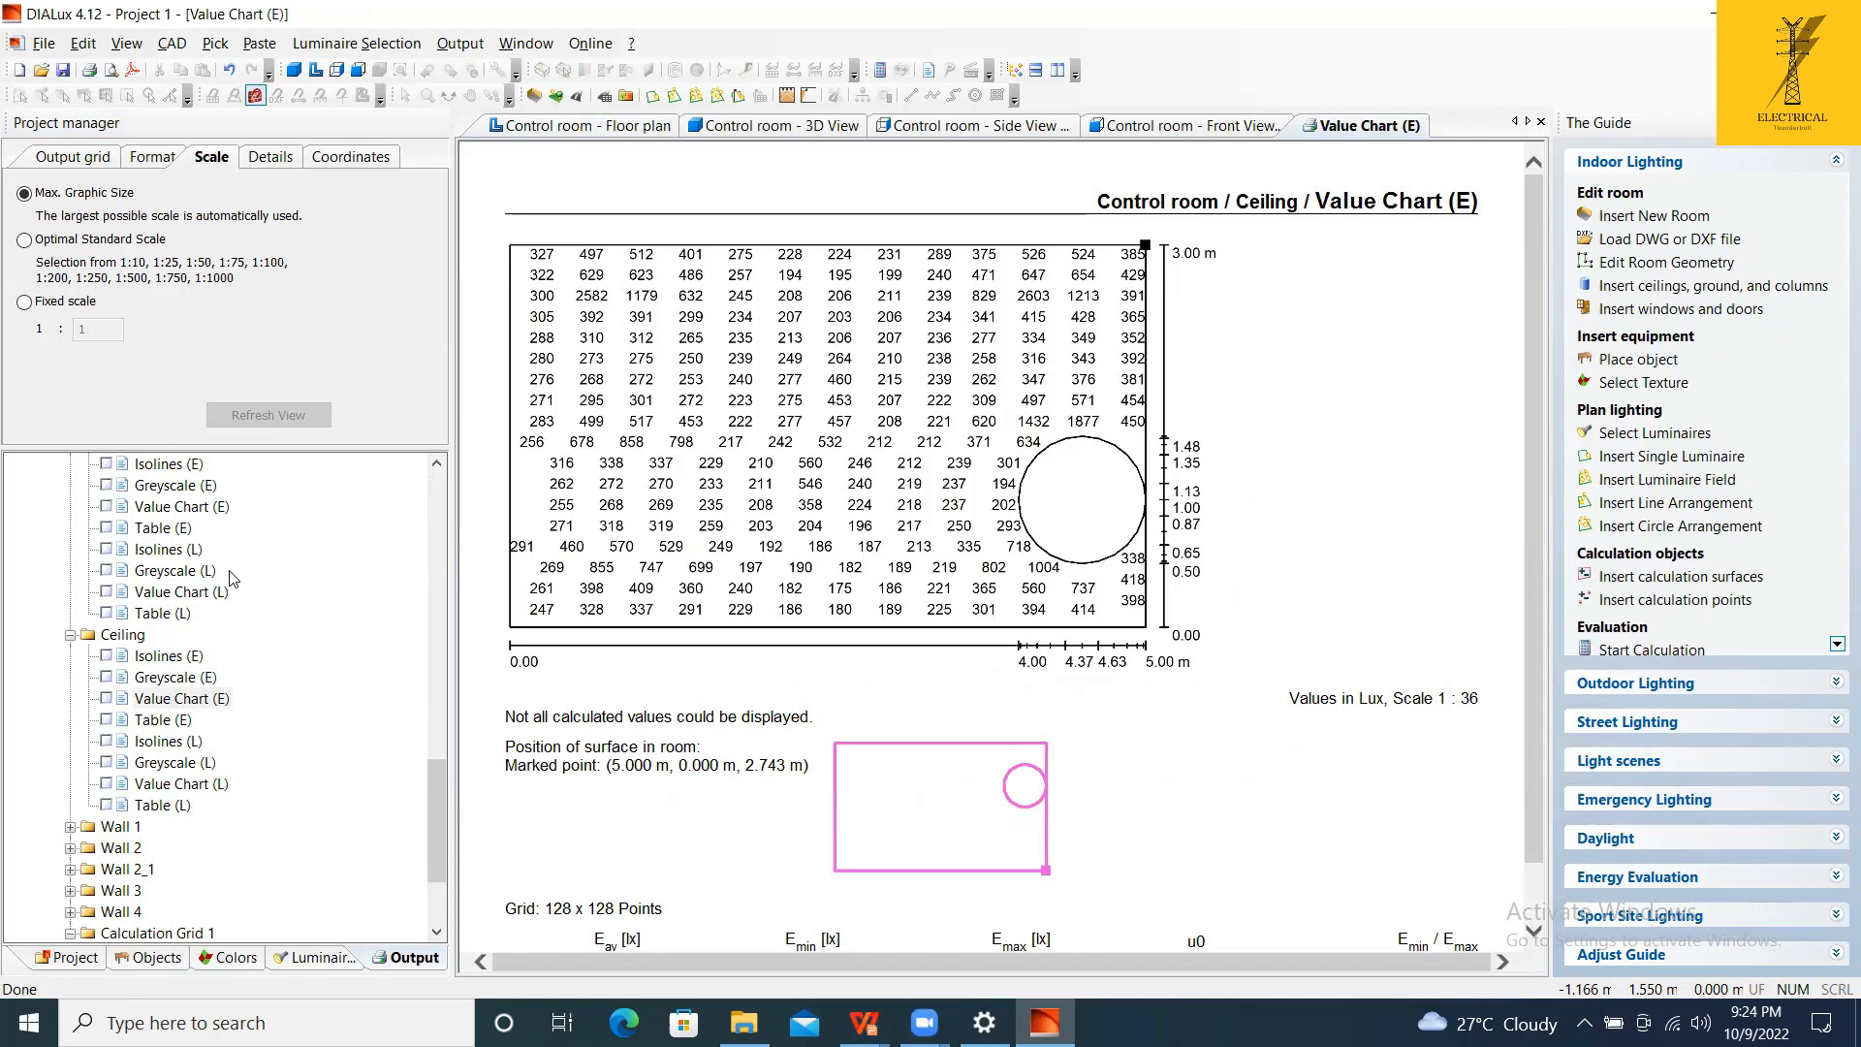
Review the floor's Value Chart (E), then return to the ceiling's chart and examine its summary values.
scroll(233, 579, "up", 2)
left_click(184, 635)
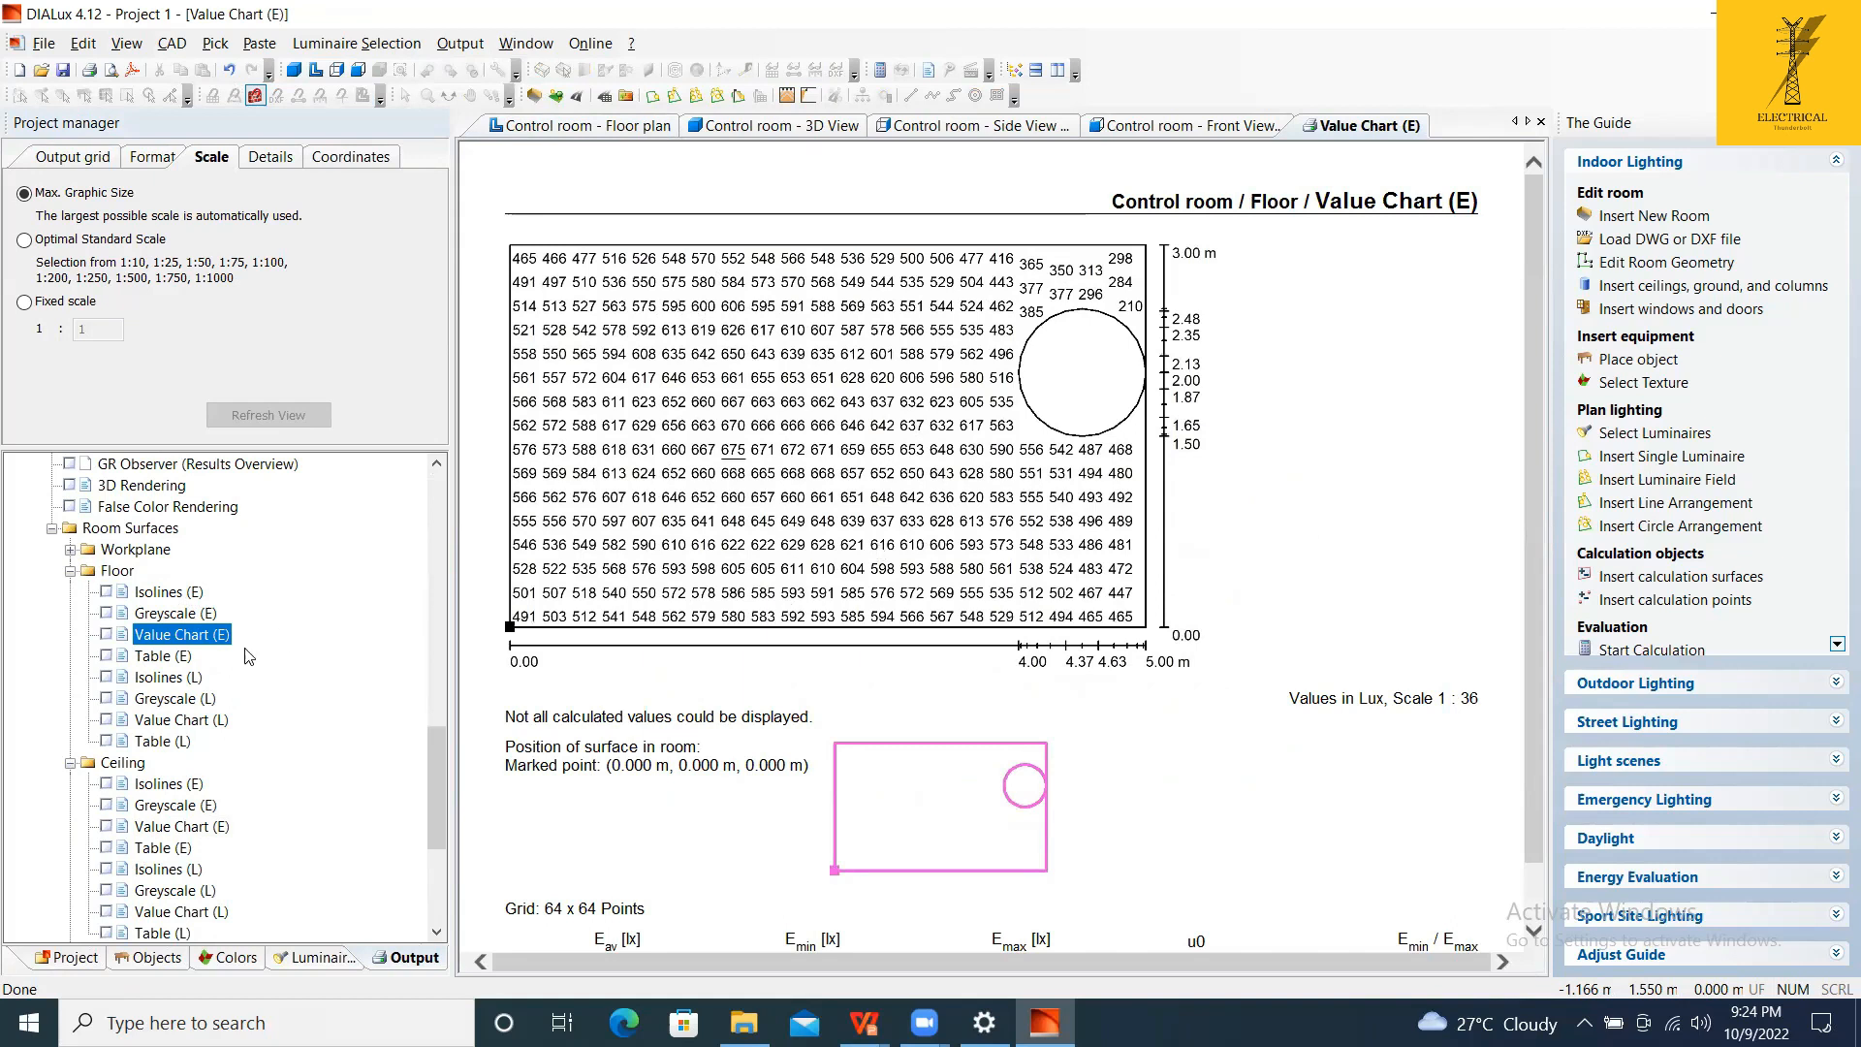
left_click(186, 810)
left_click(189, 826)
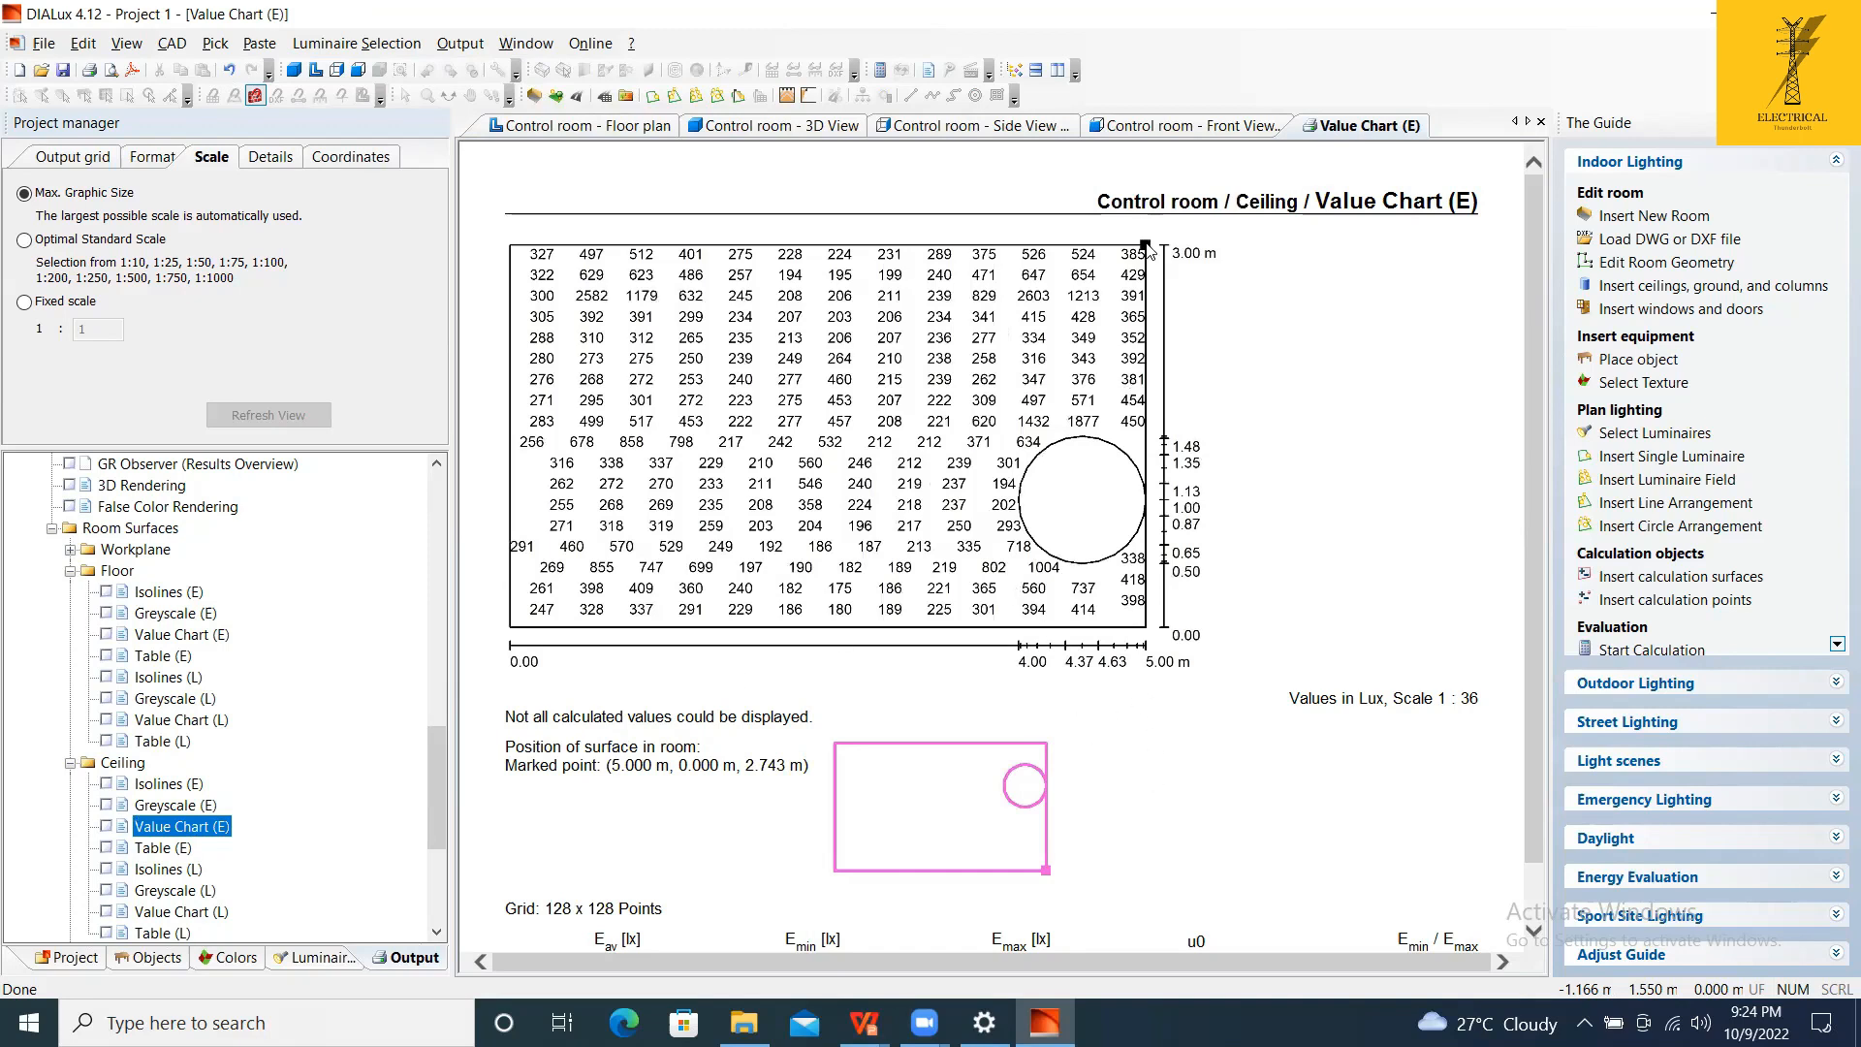
scroll(596, 690, "down", 1)
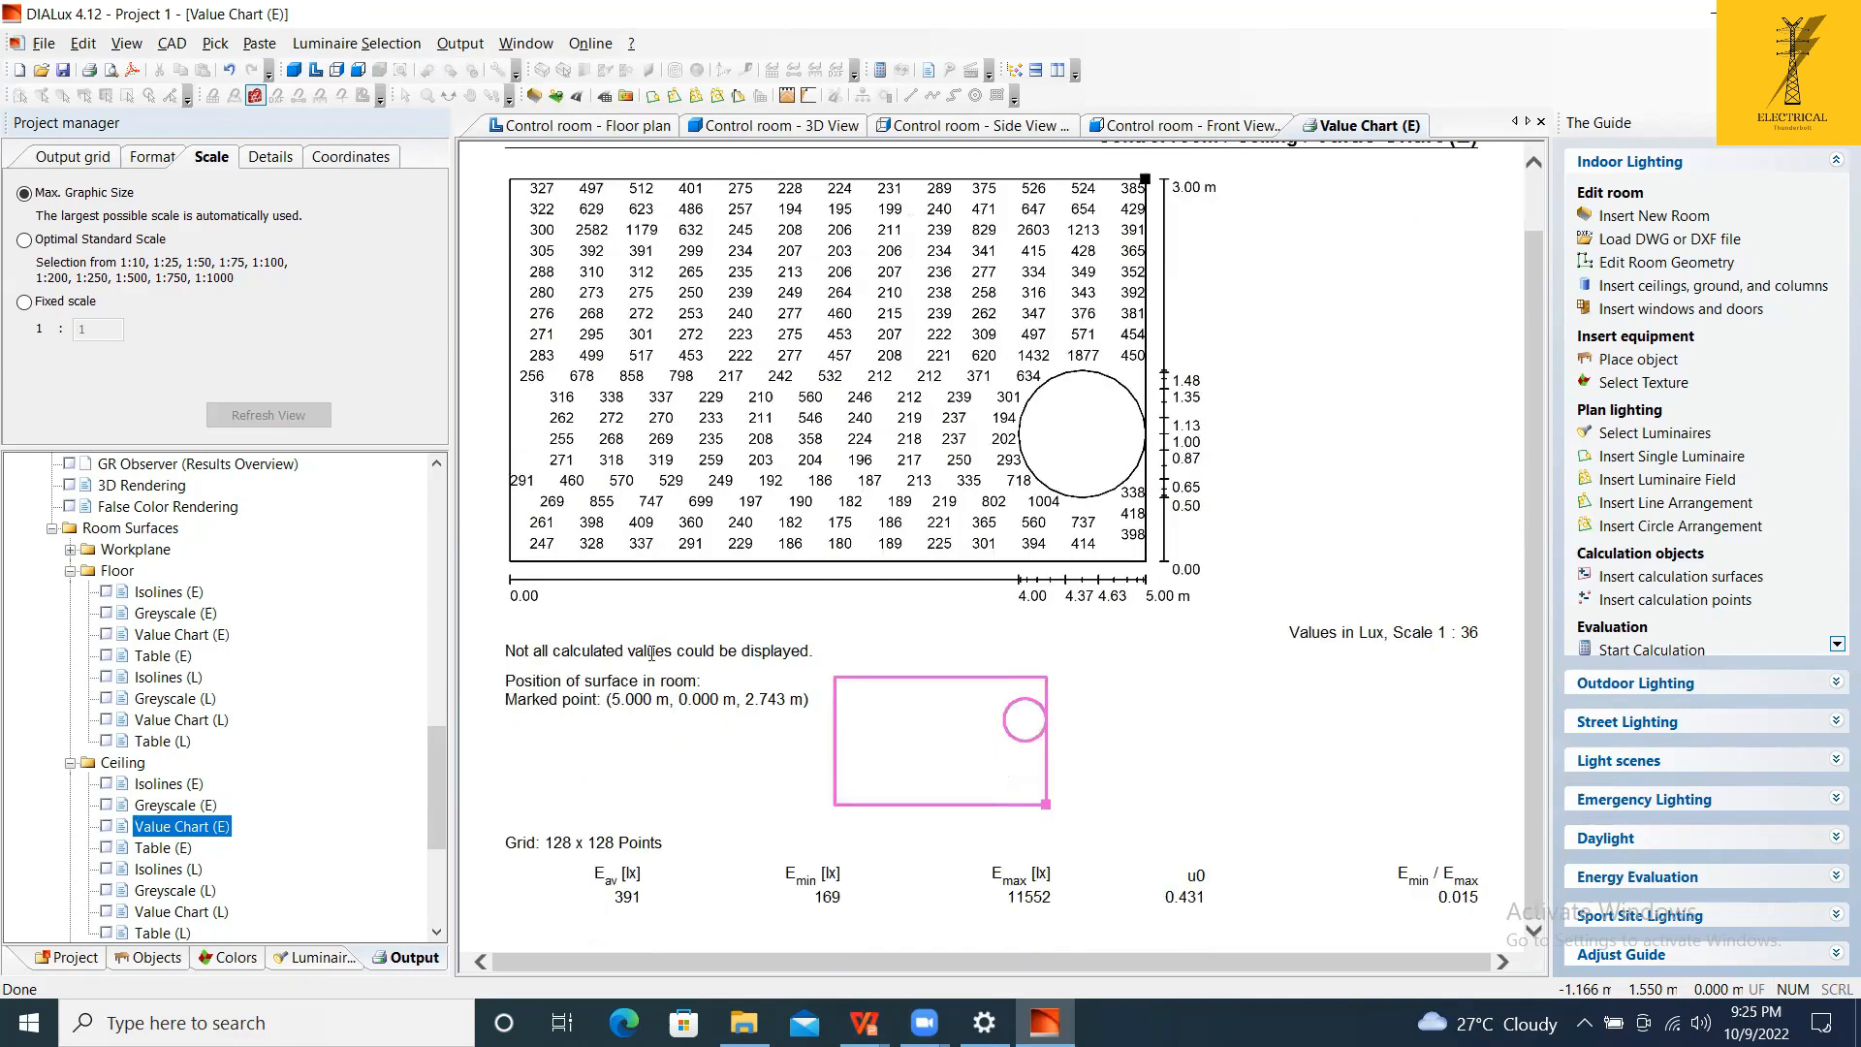
Examine the Value Chart (E) outputs of Wall 1 and Wall 2_1.
scroll(163, 835, "down", 3)
double_click(121, 761)
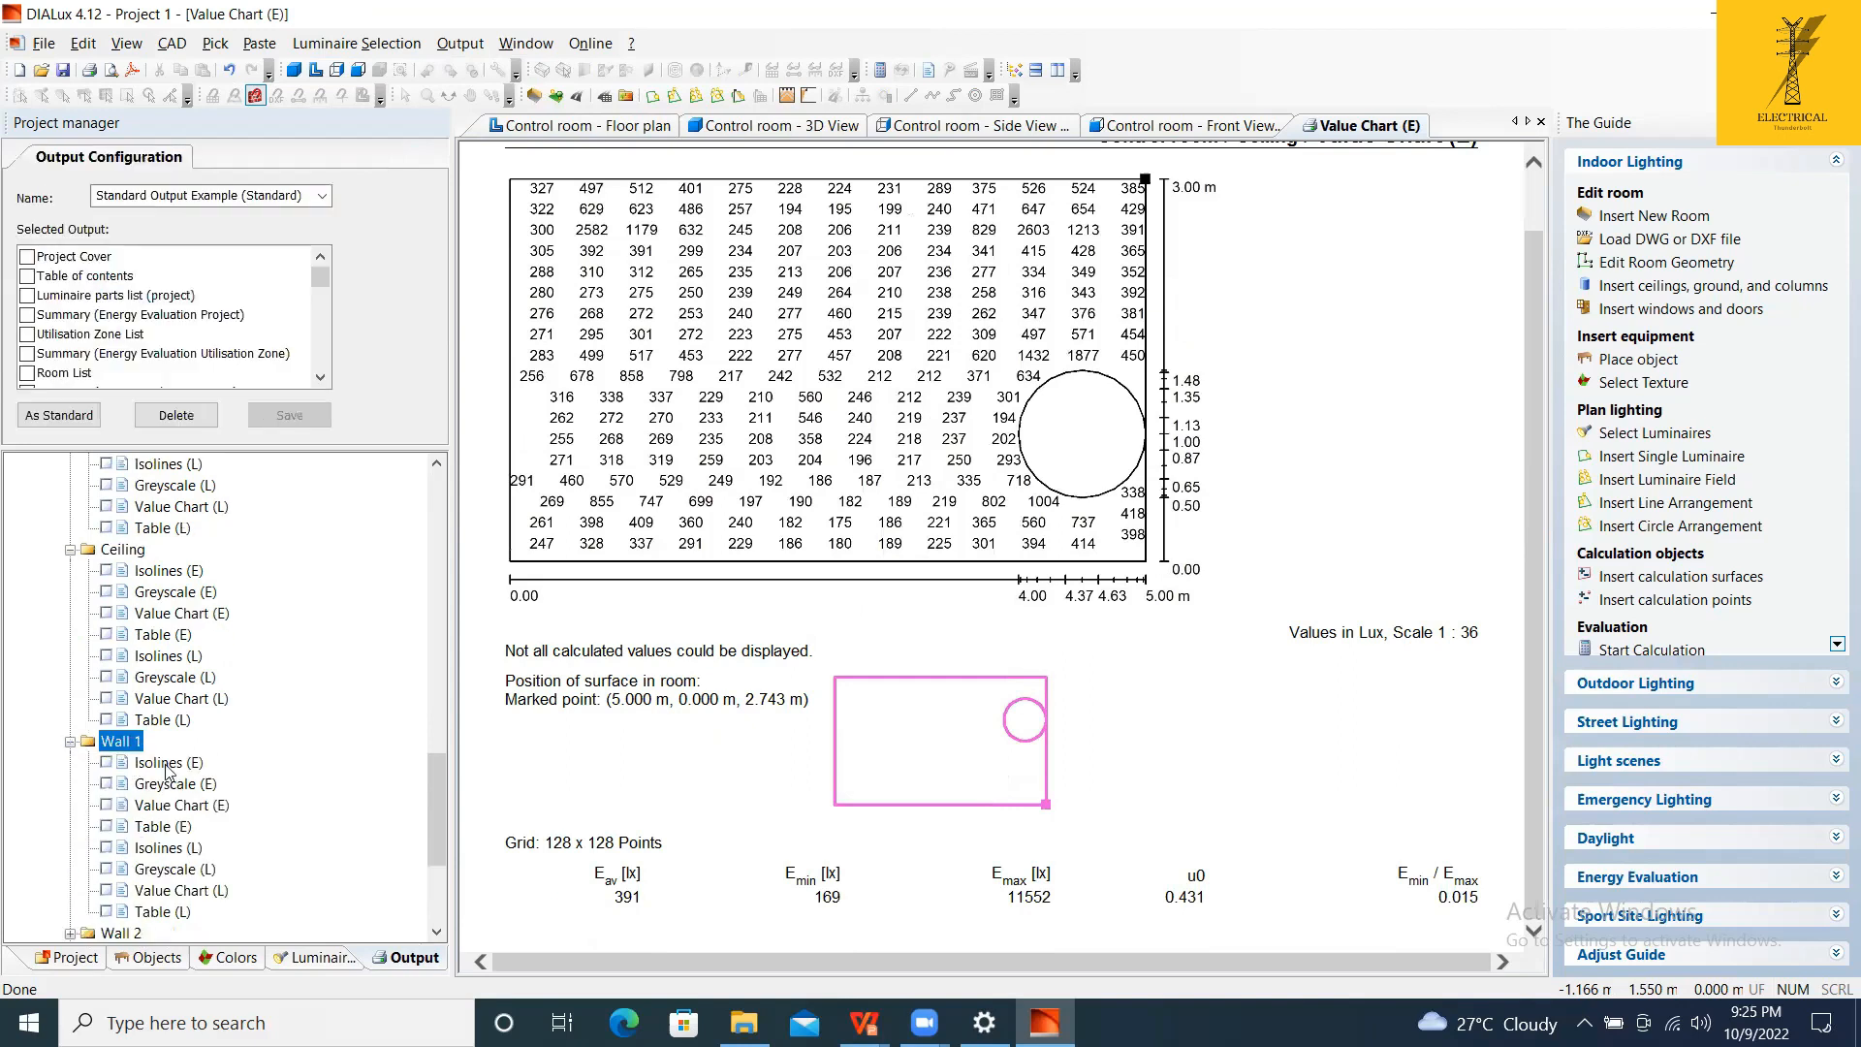
left_click(201, 809)
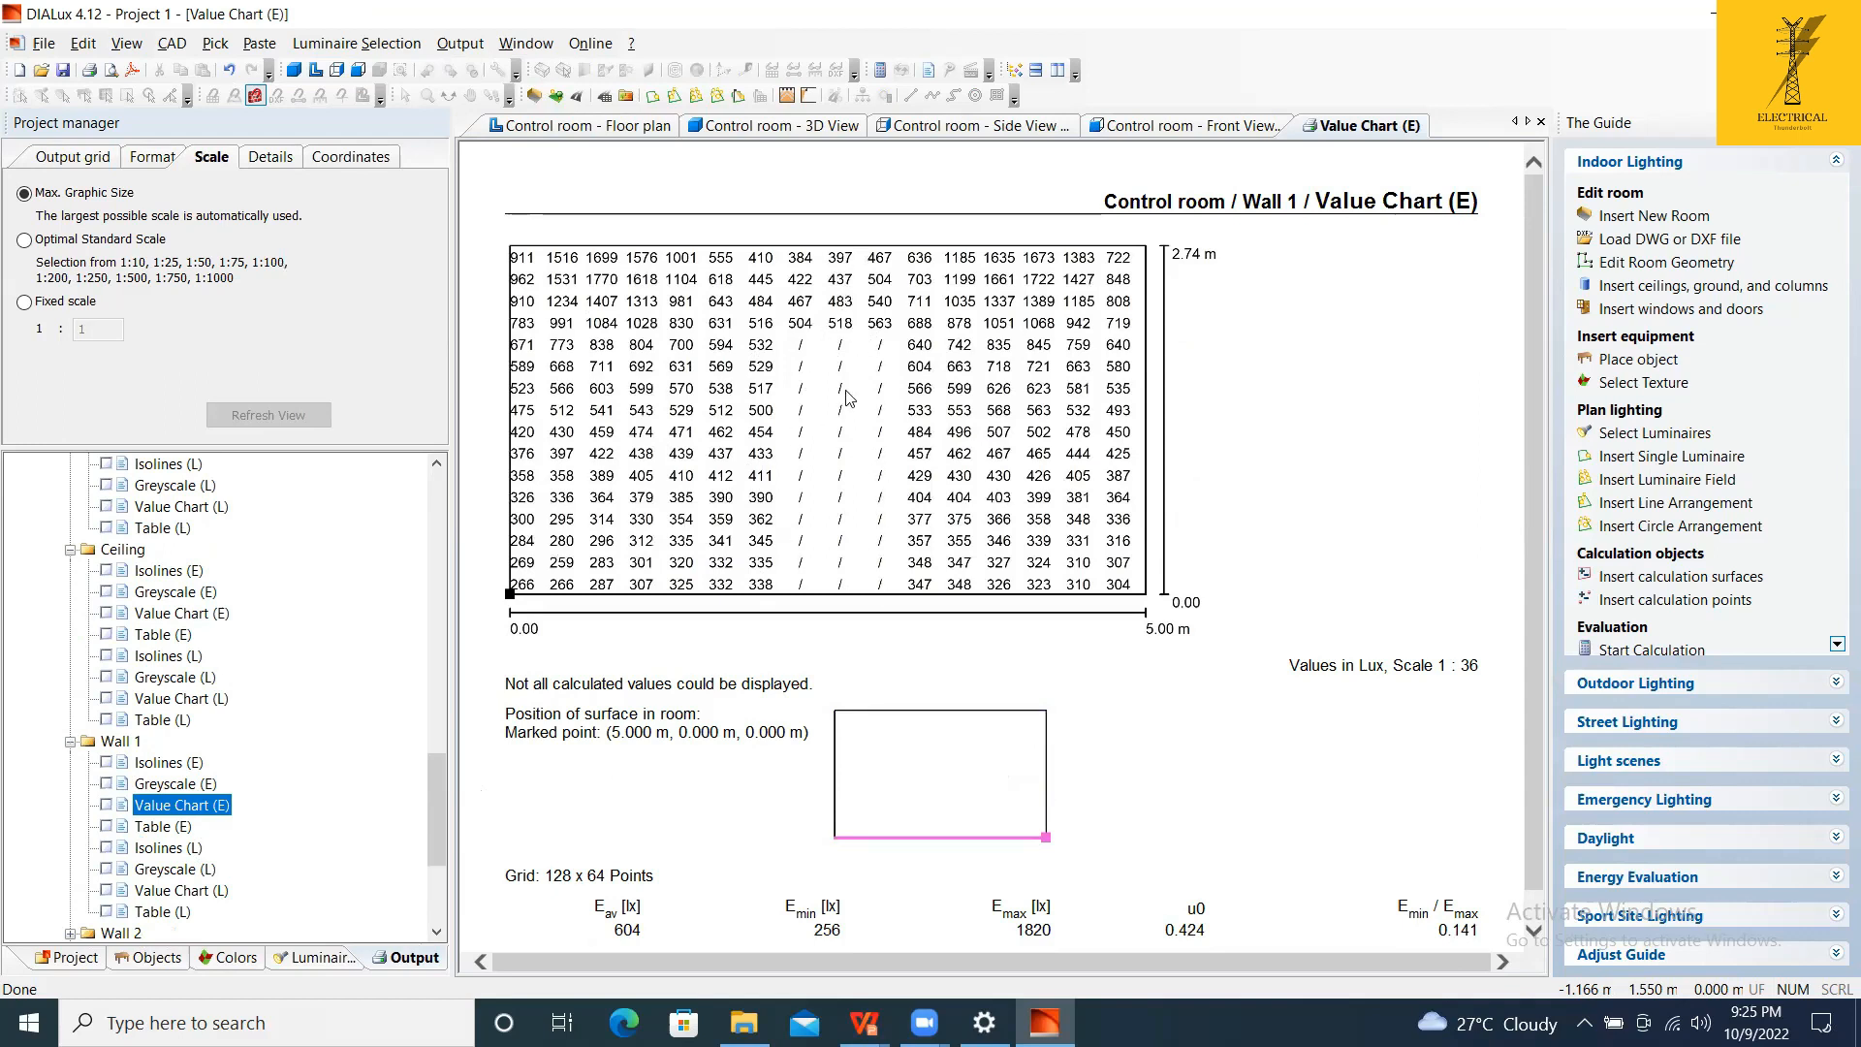
scroll(356, 730, "down", 2)
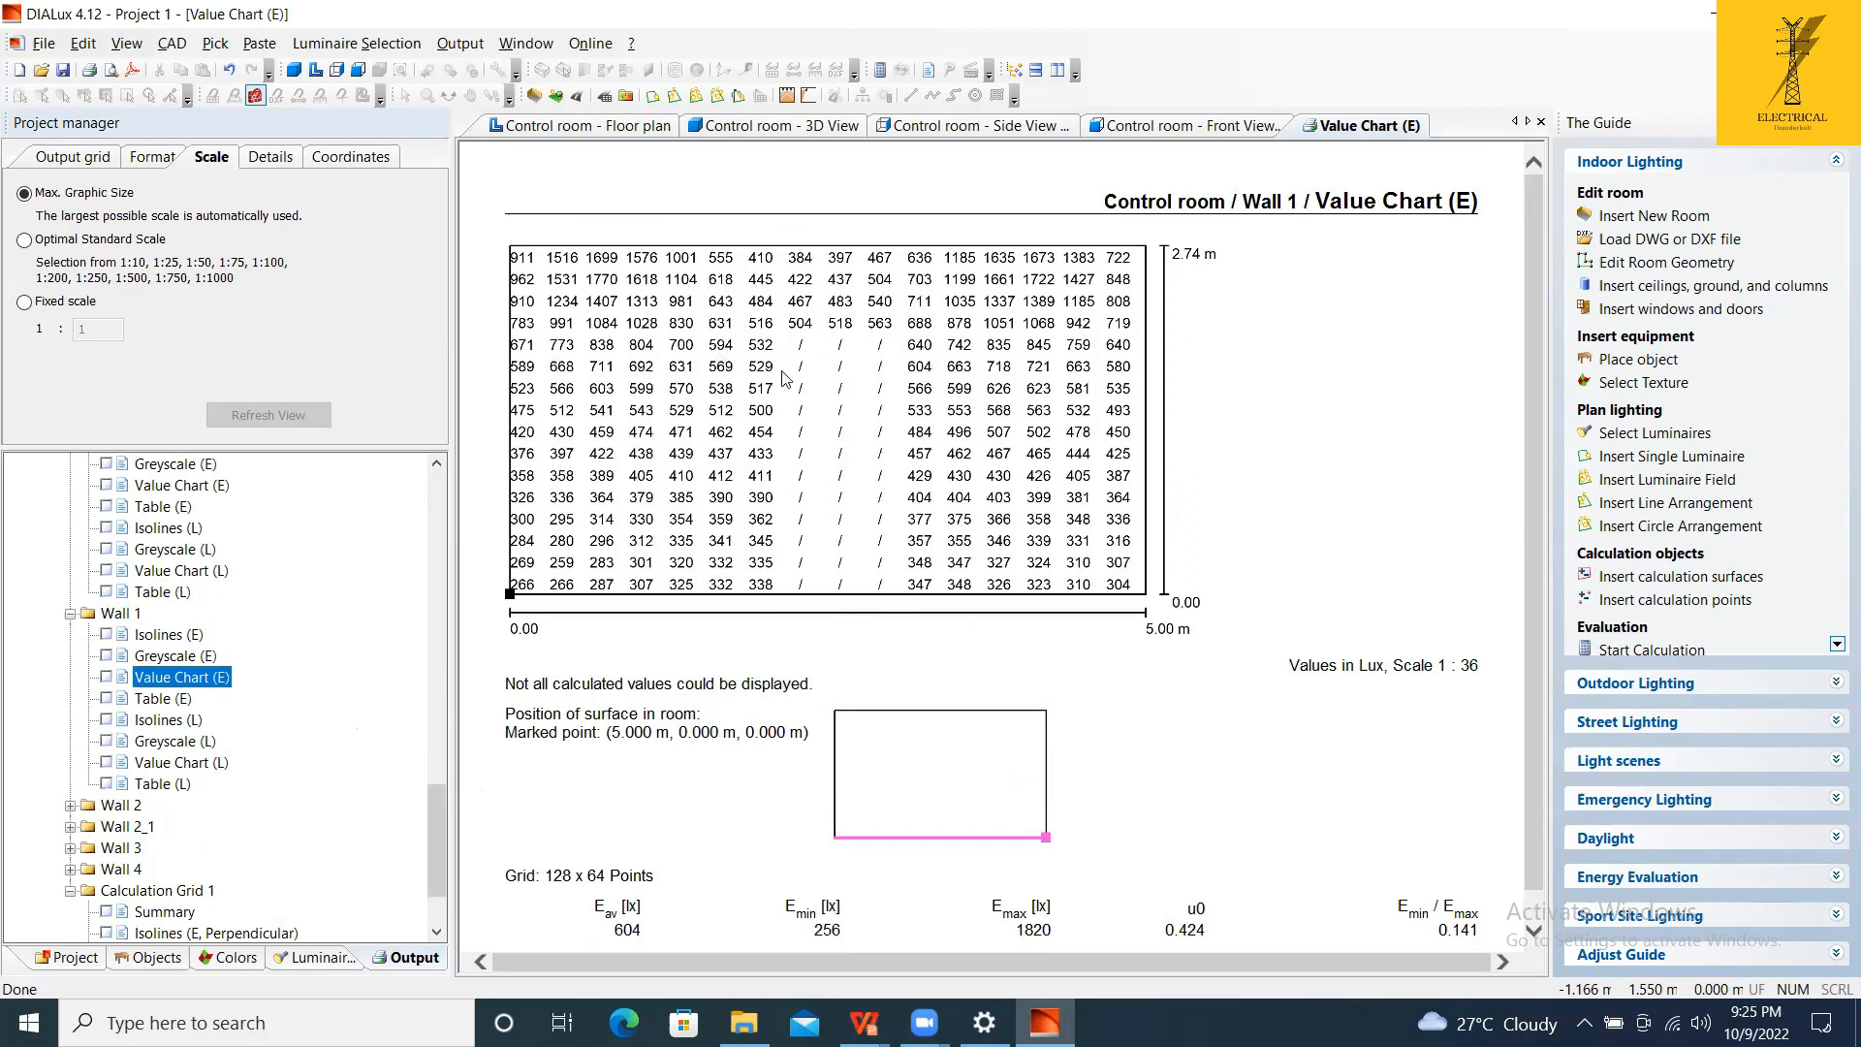
scroll(170, 729, "down", 2)
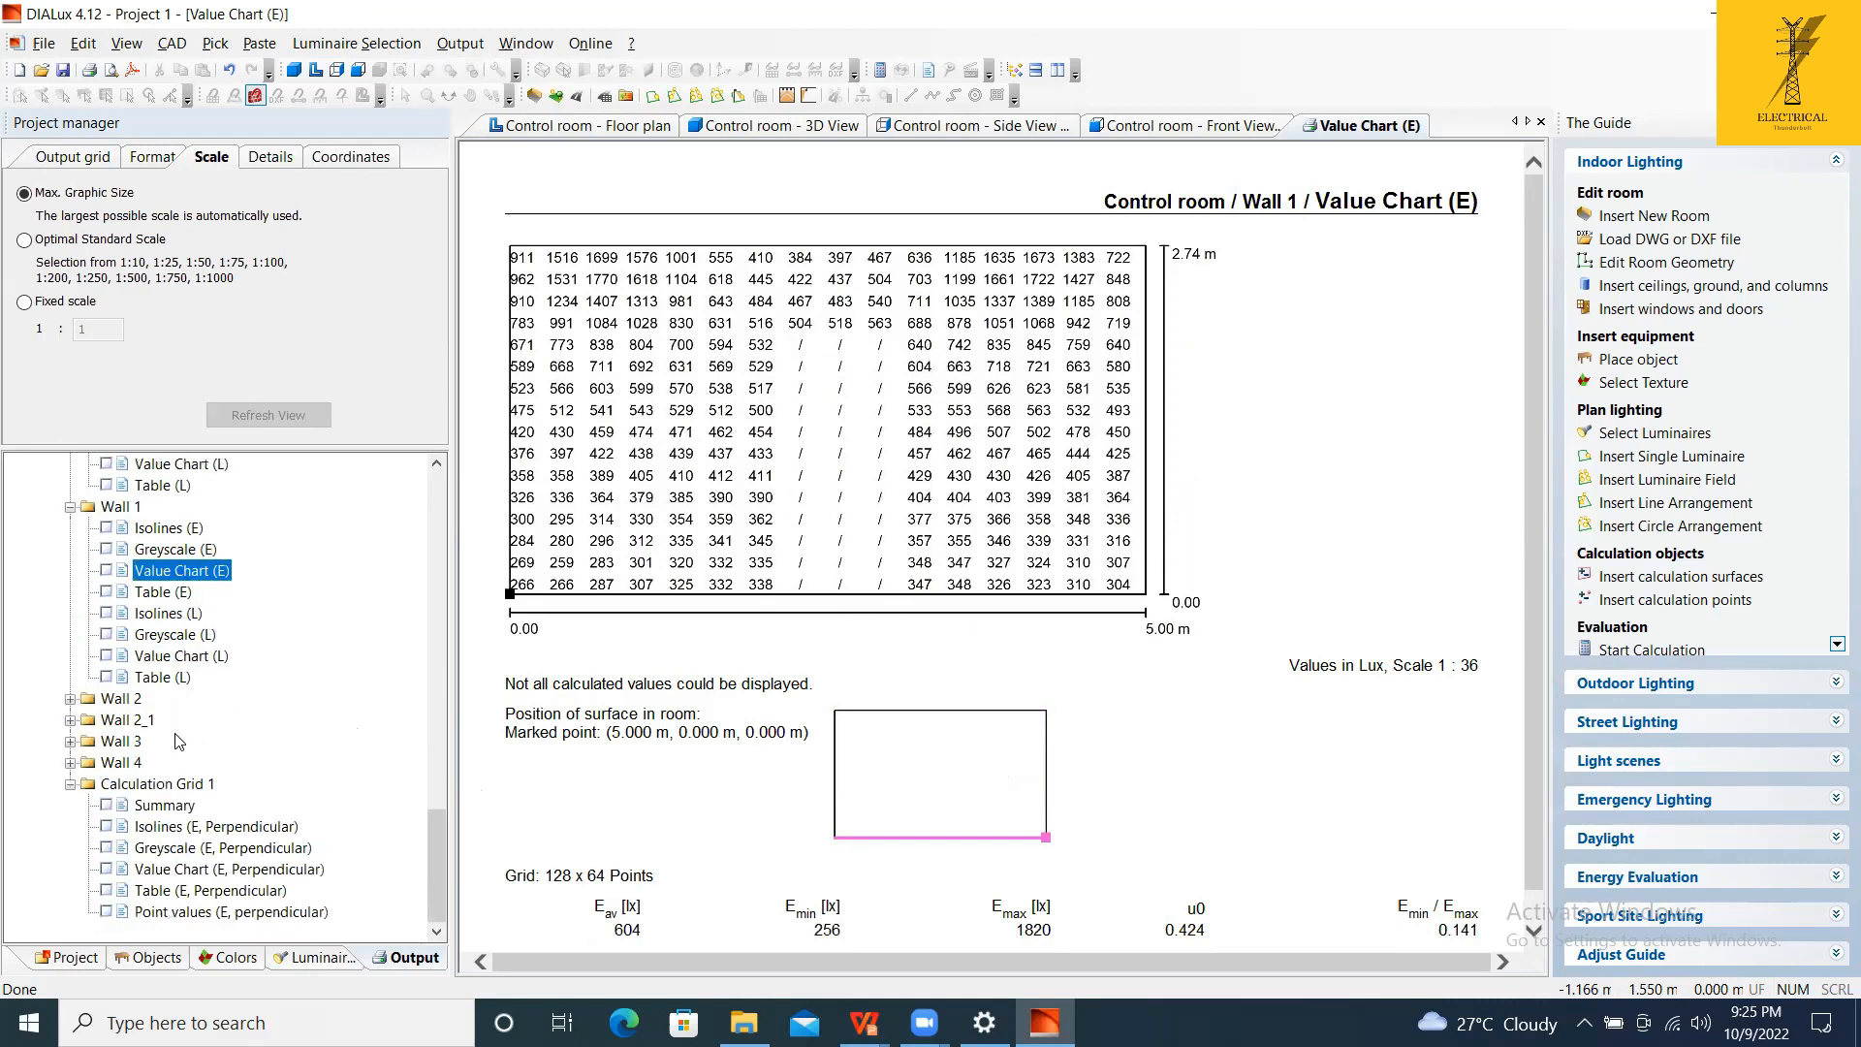
double_click(124, 727)
left_click(172, 783)
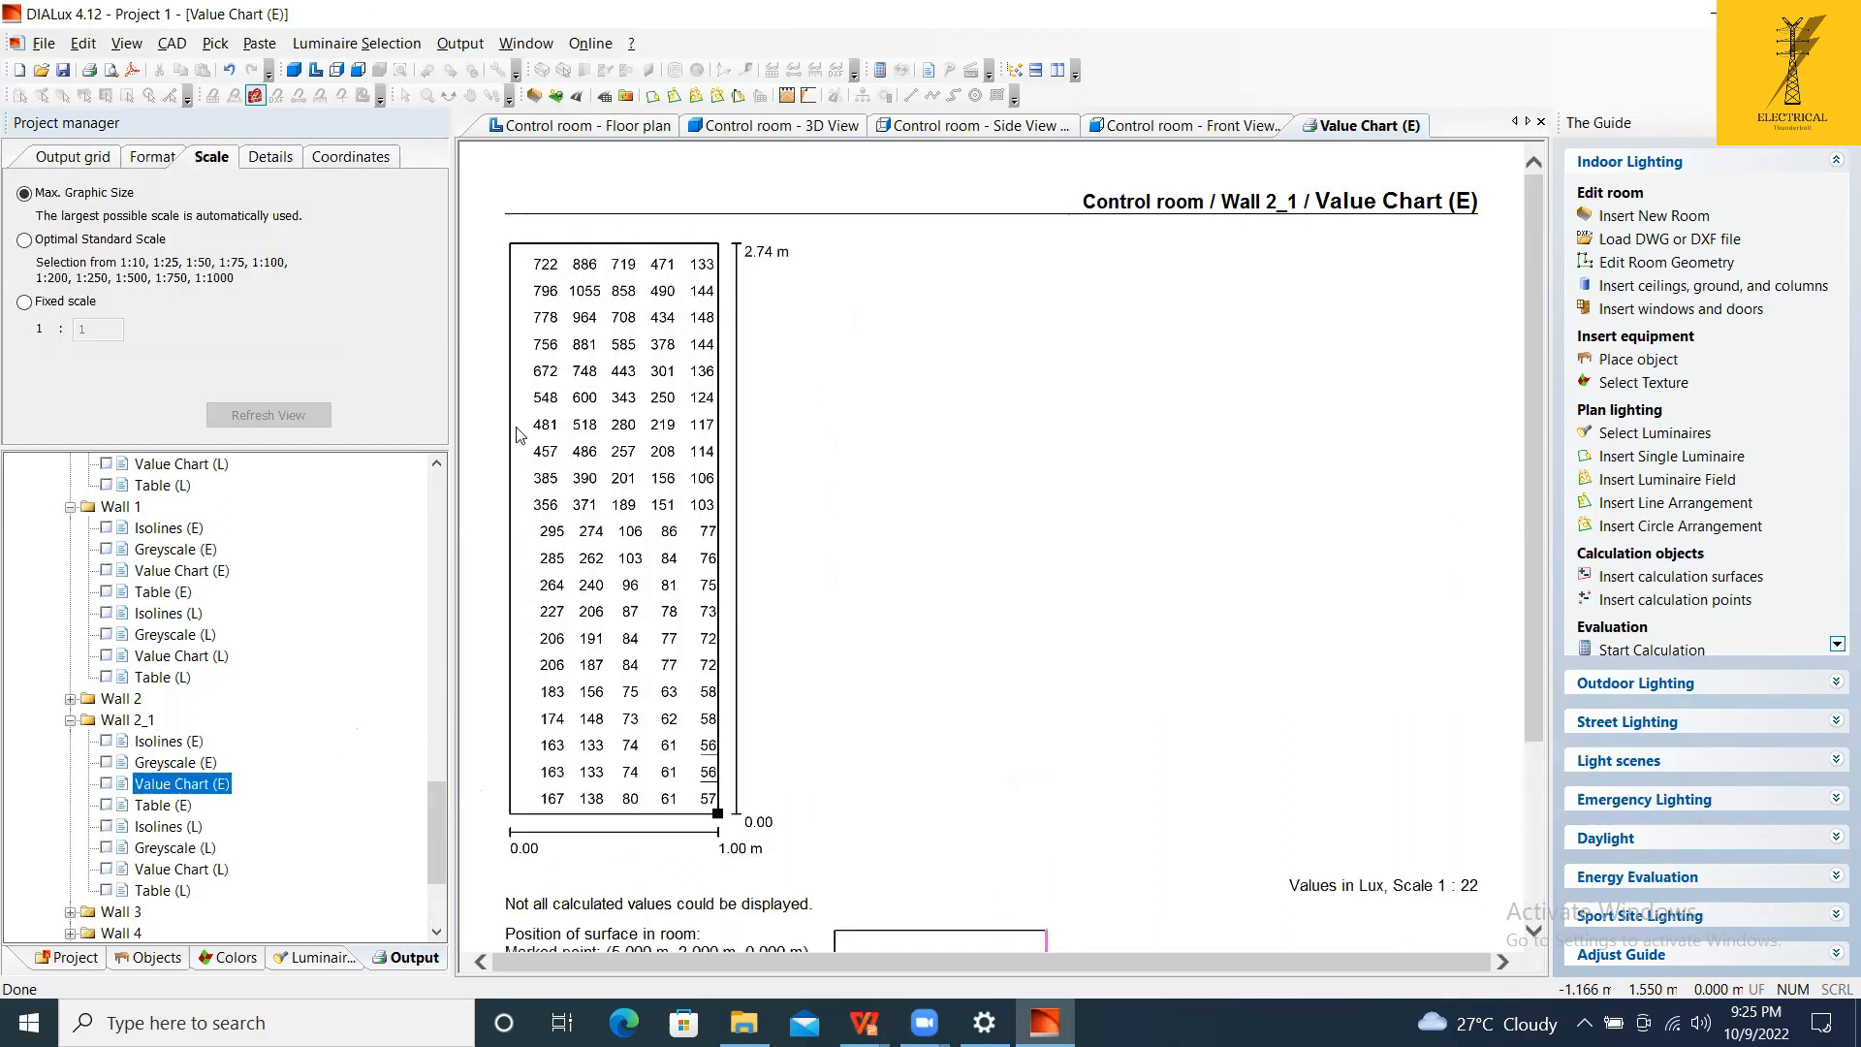
Review Wall 4's Table (E) and Value Chart (E), then return to the project structure.
scroll(335, 794, "down", 3)
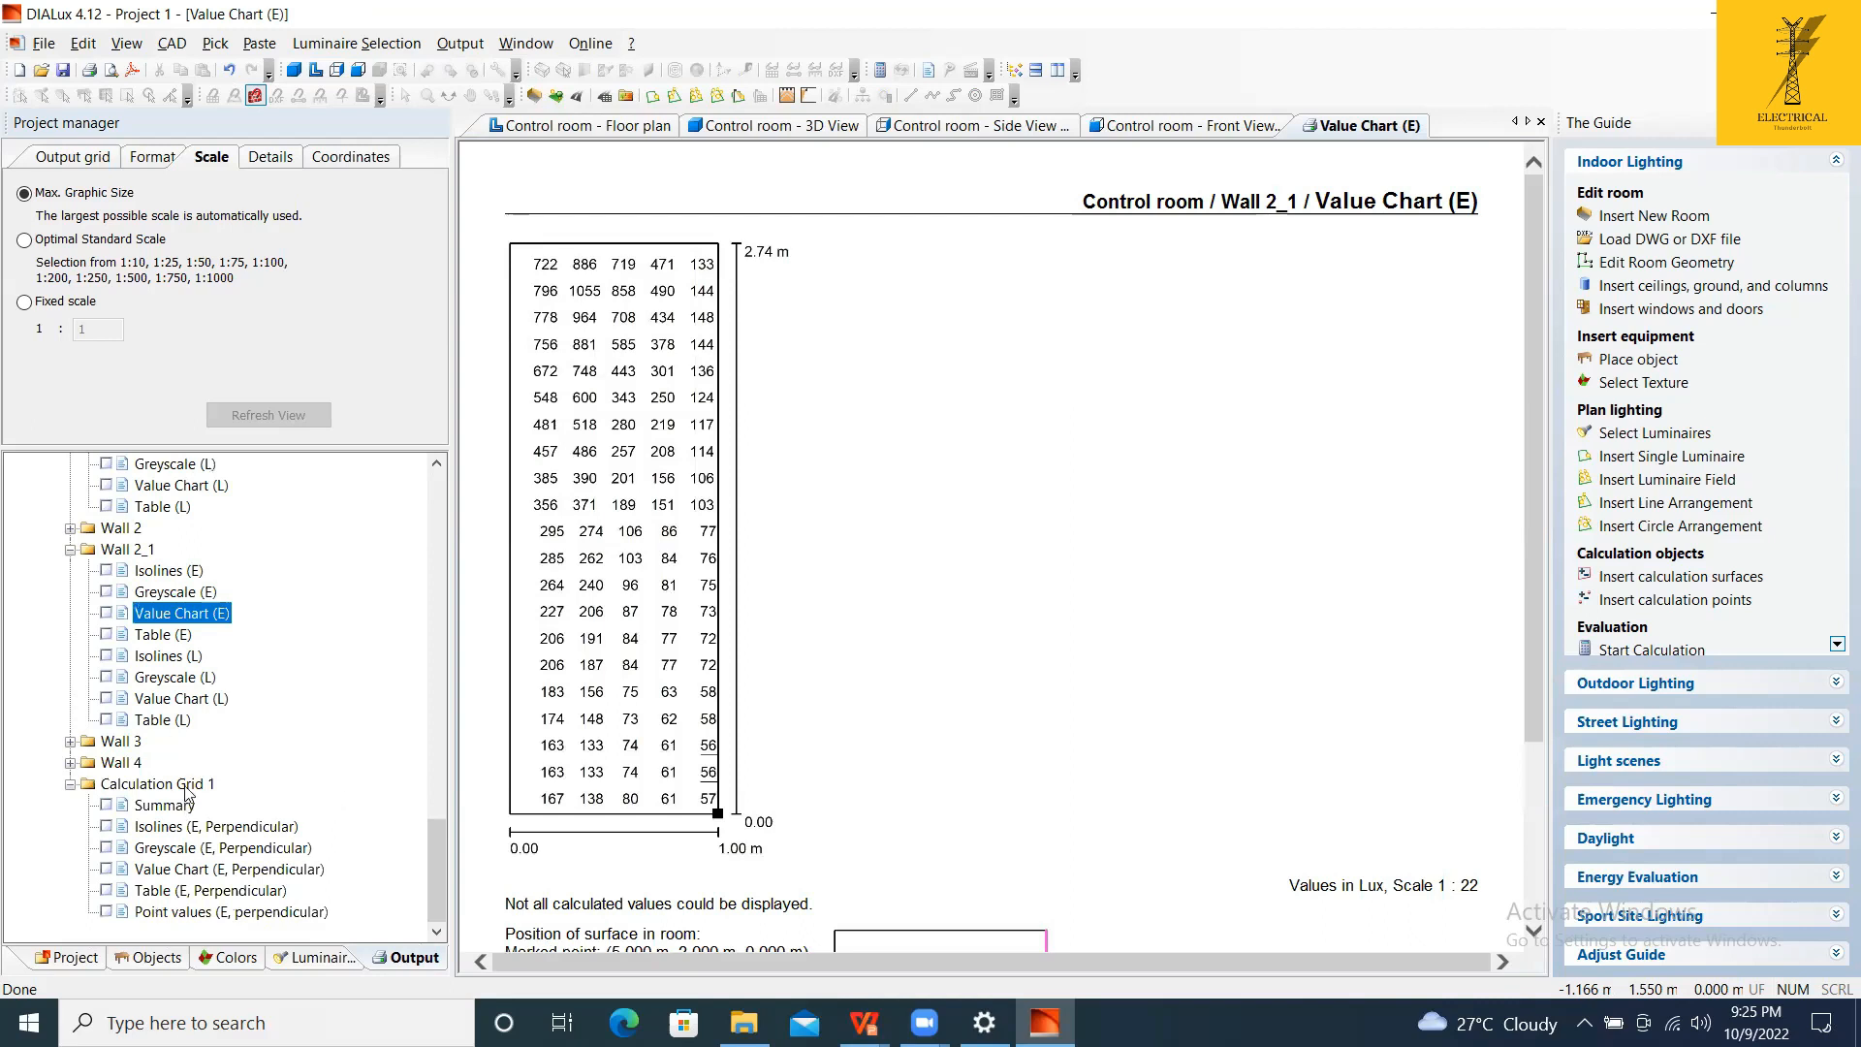
double_click(139, 763)
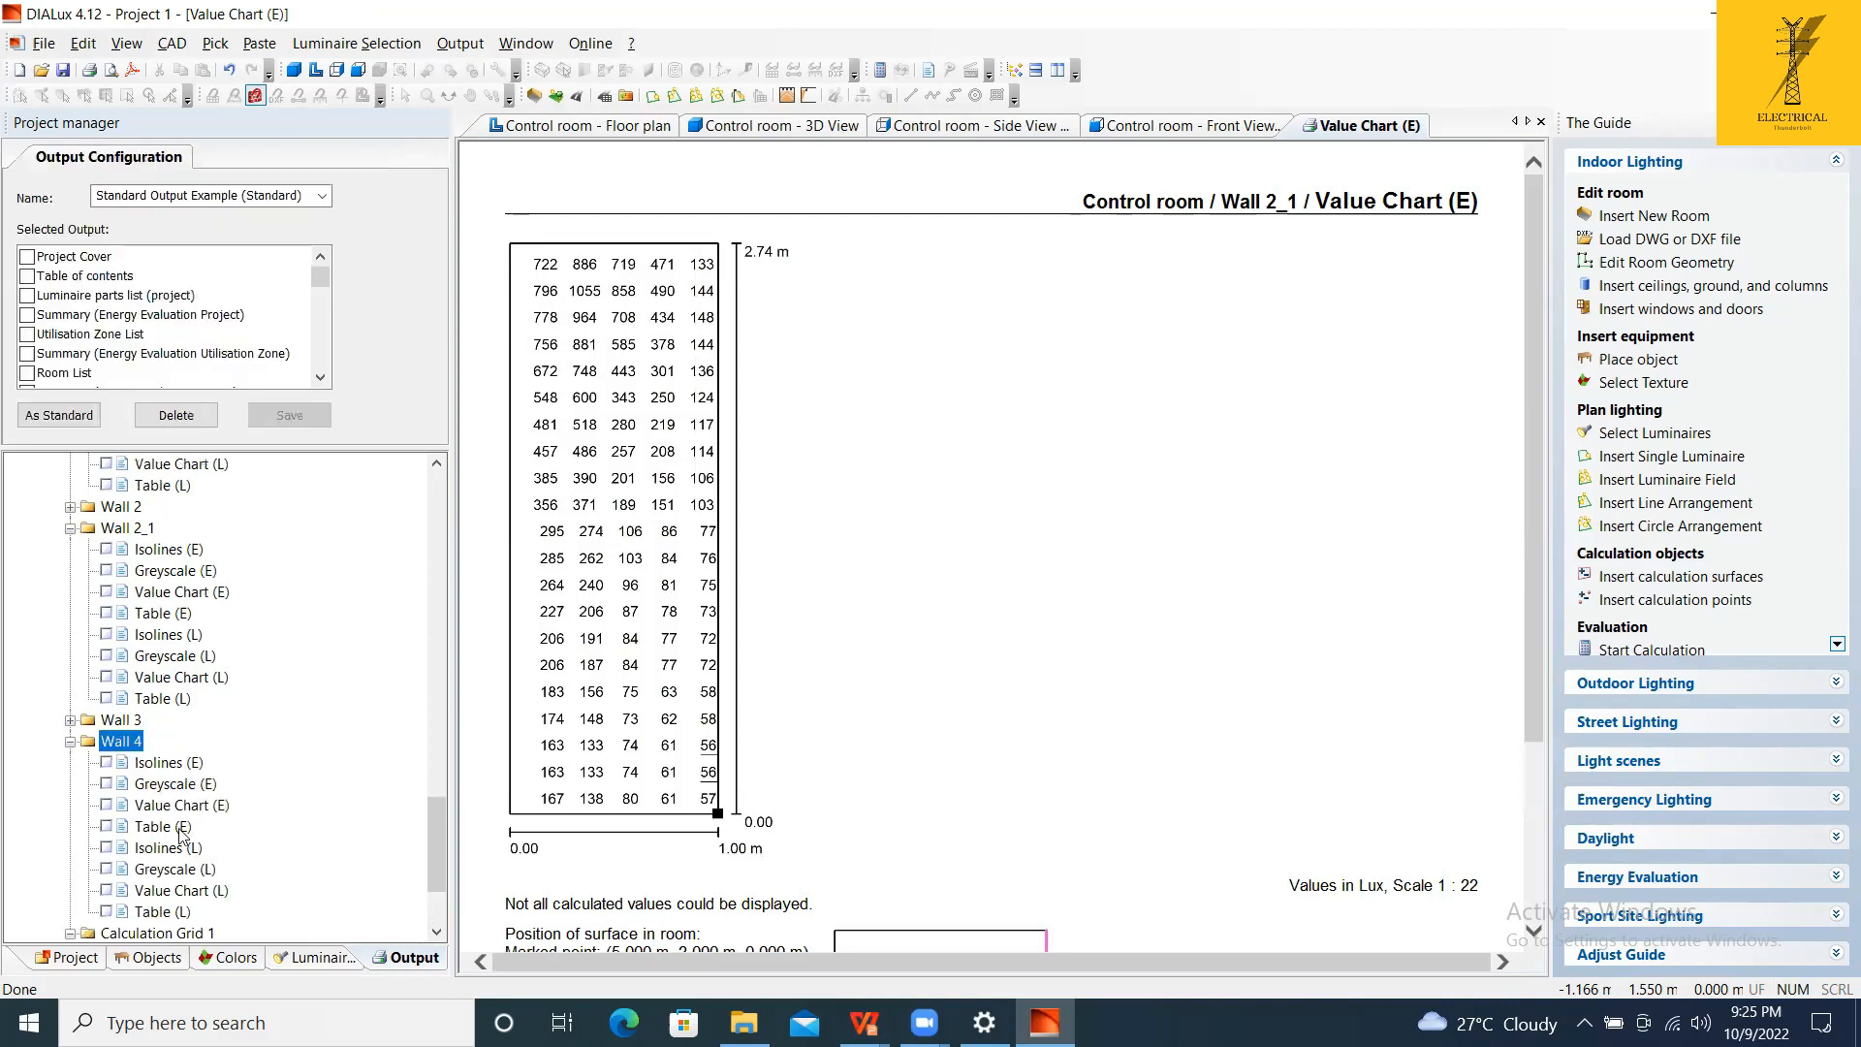
left_click(179, 831)
double_click(171, 829)
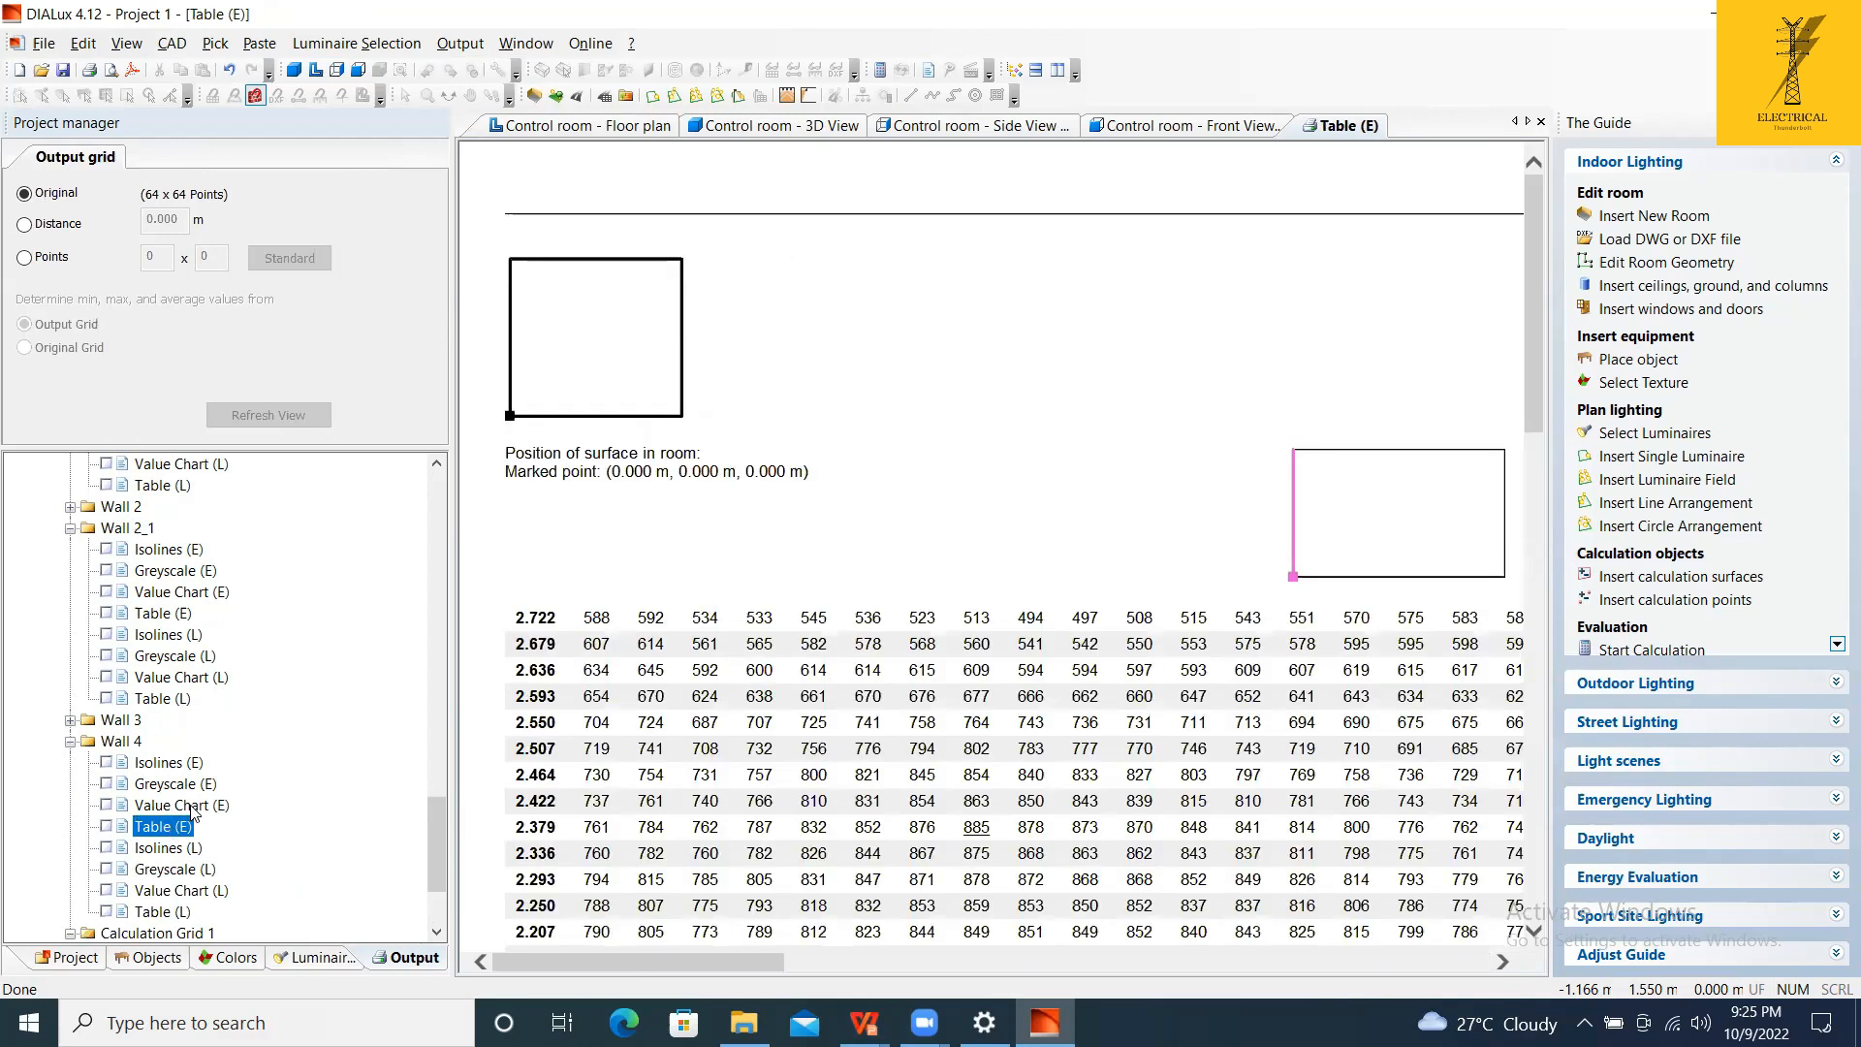
double_click(184, 806)
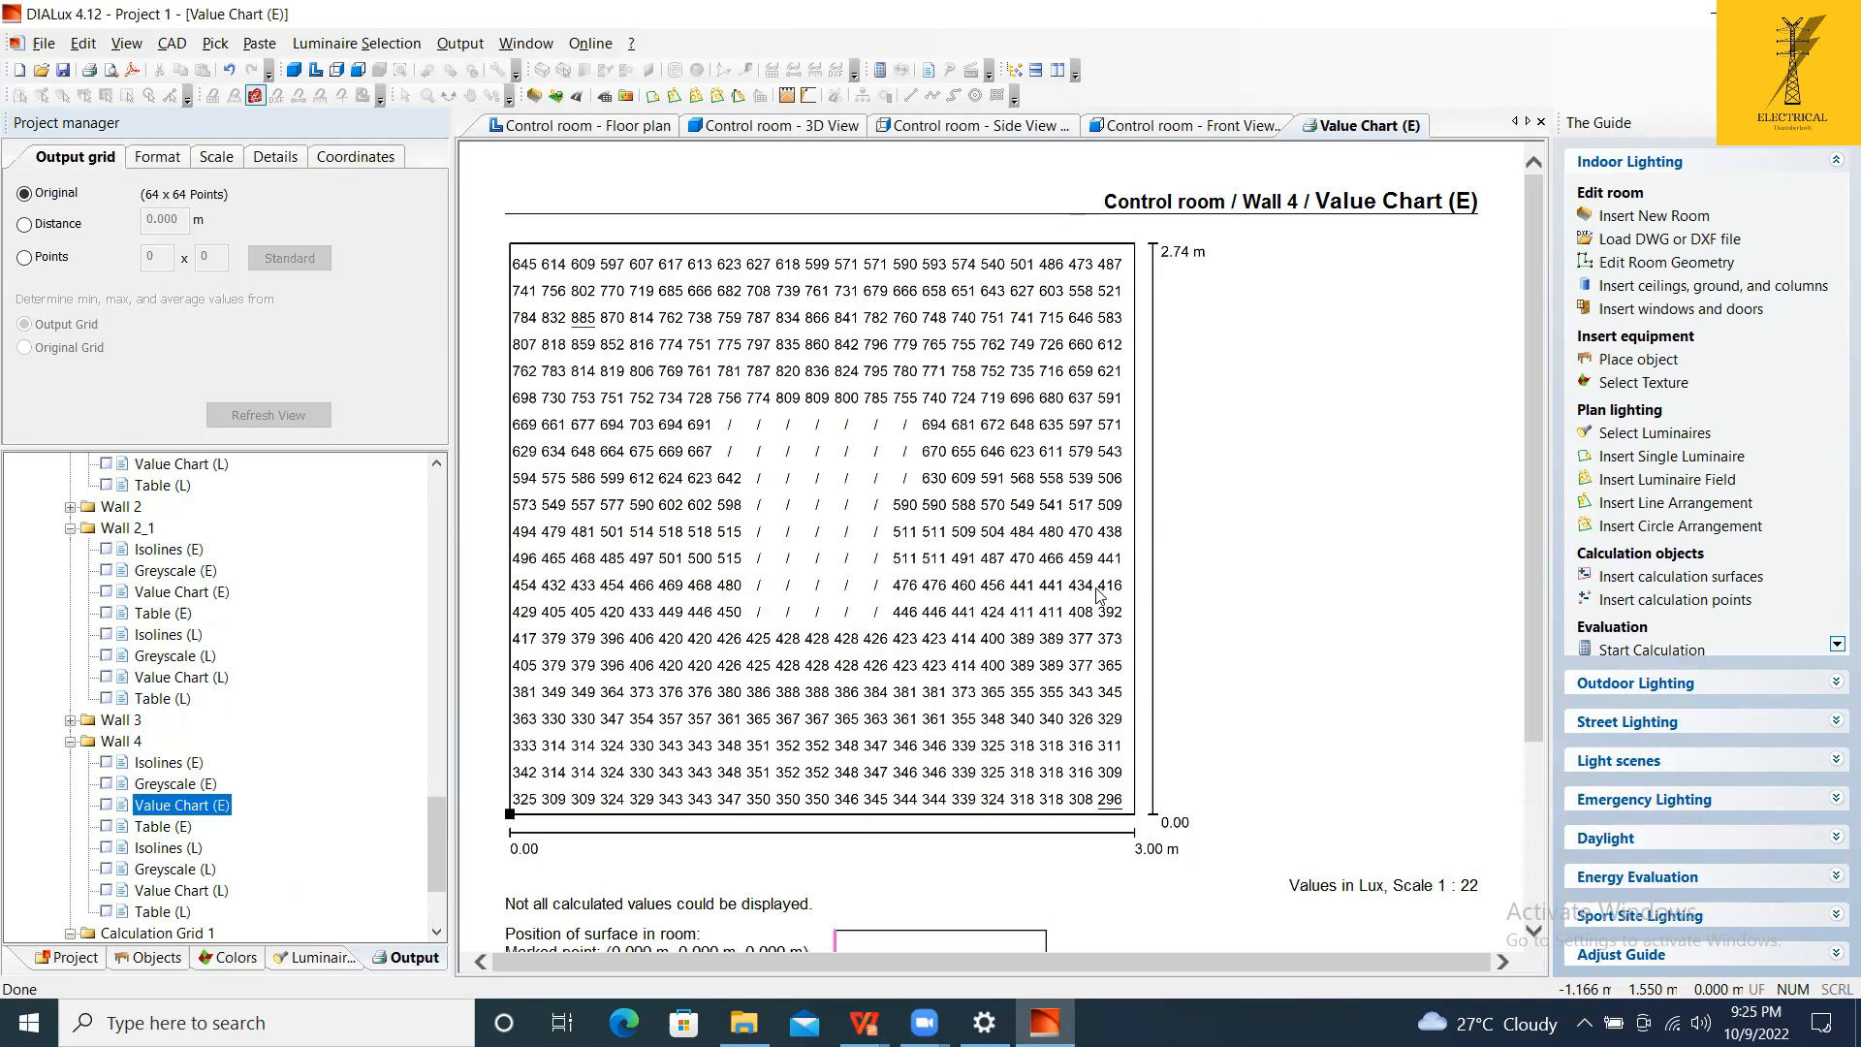
scroll(194, 713, "down", 3)
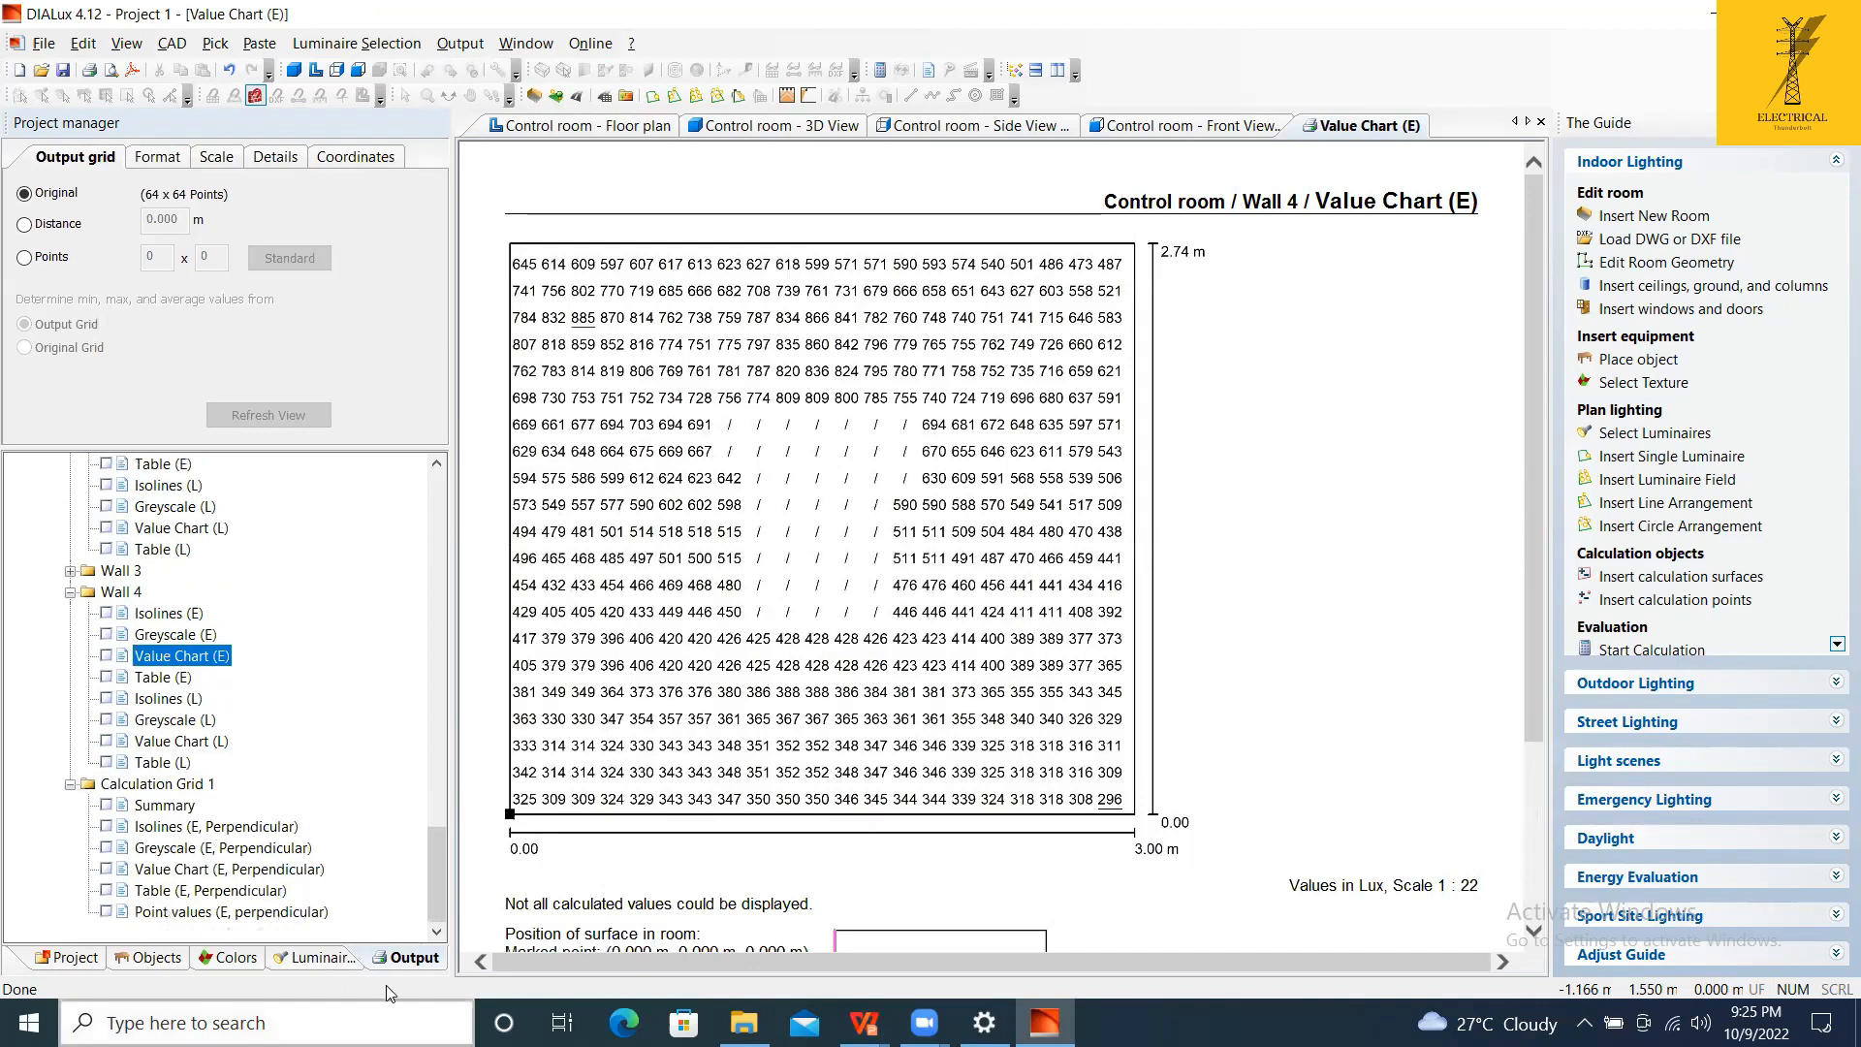
left_click(78, 957)
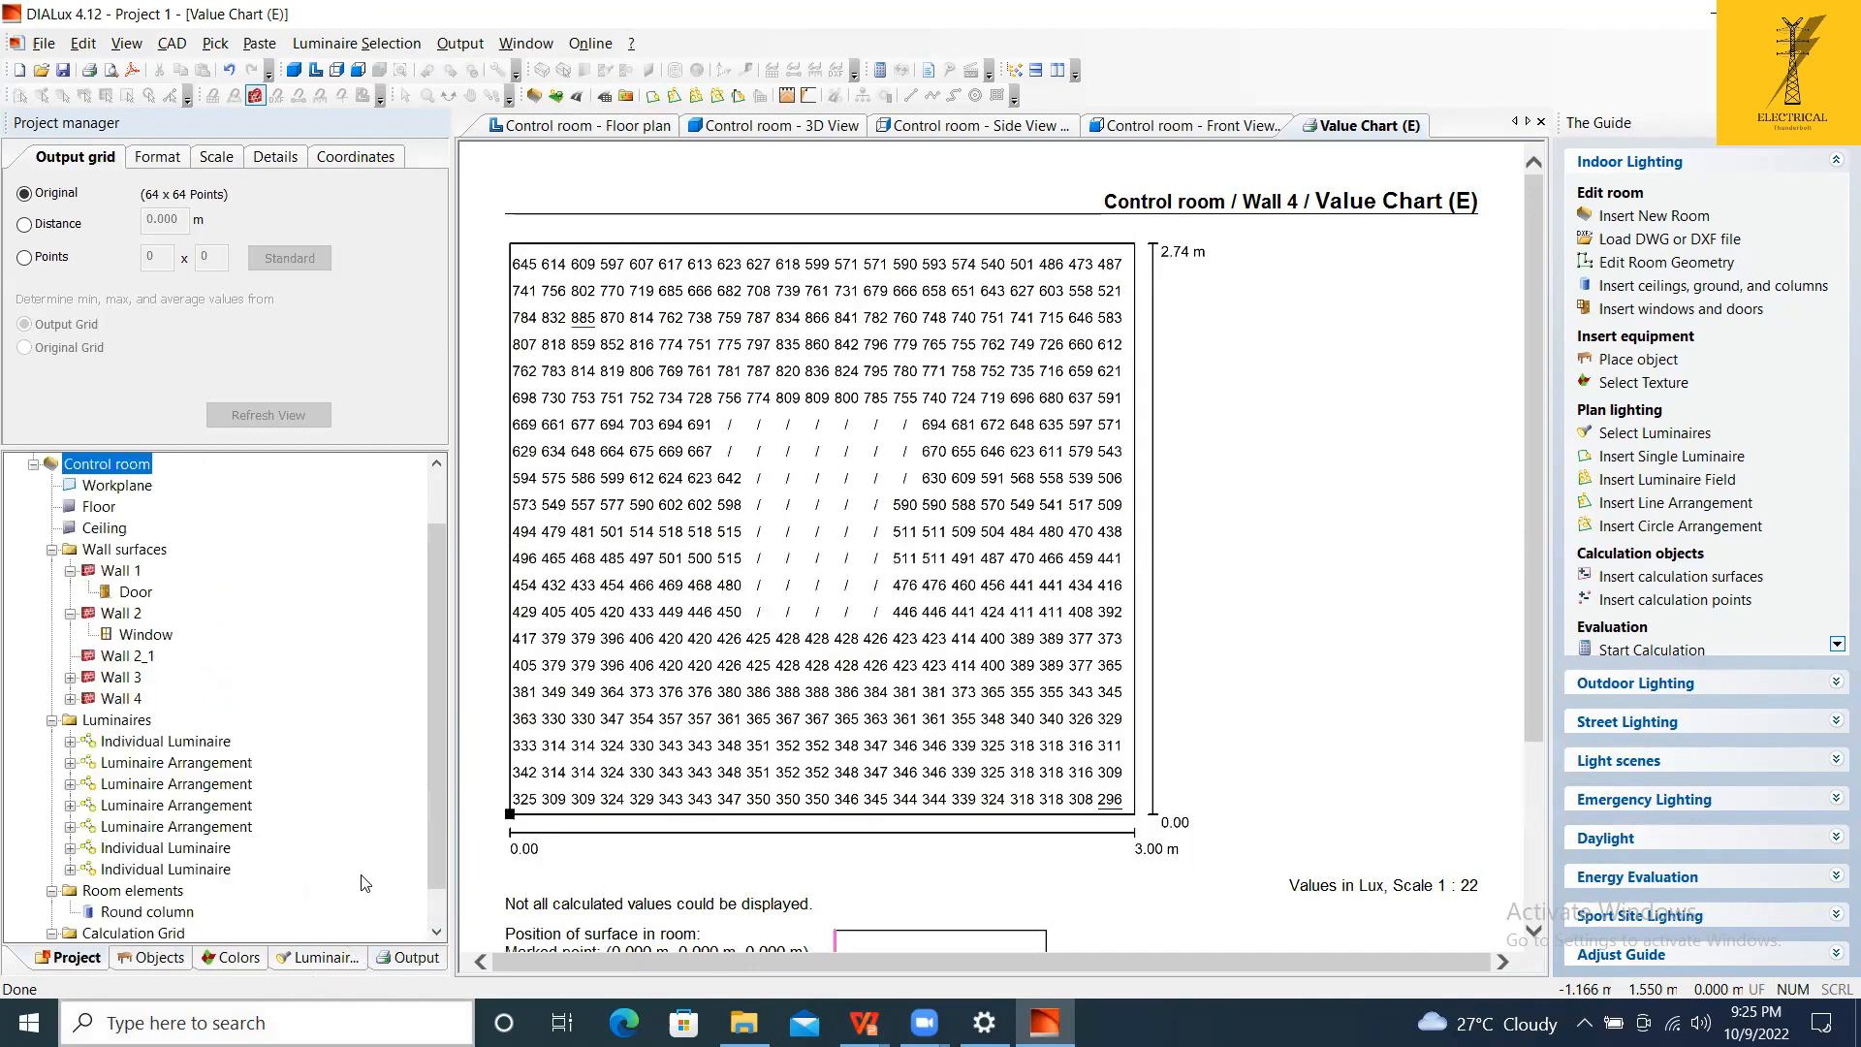
Return to the Control room floor plan, look at the CAD drawing import wizard and close it.
left_click(152, 957)
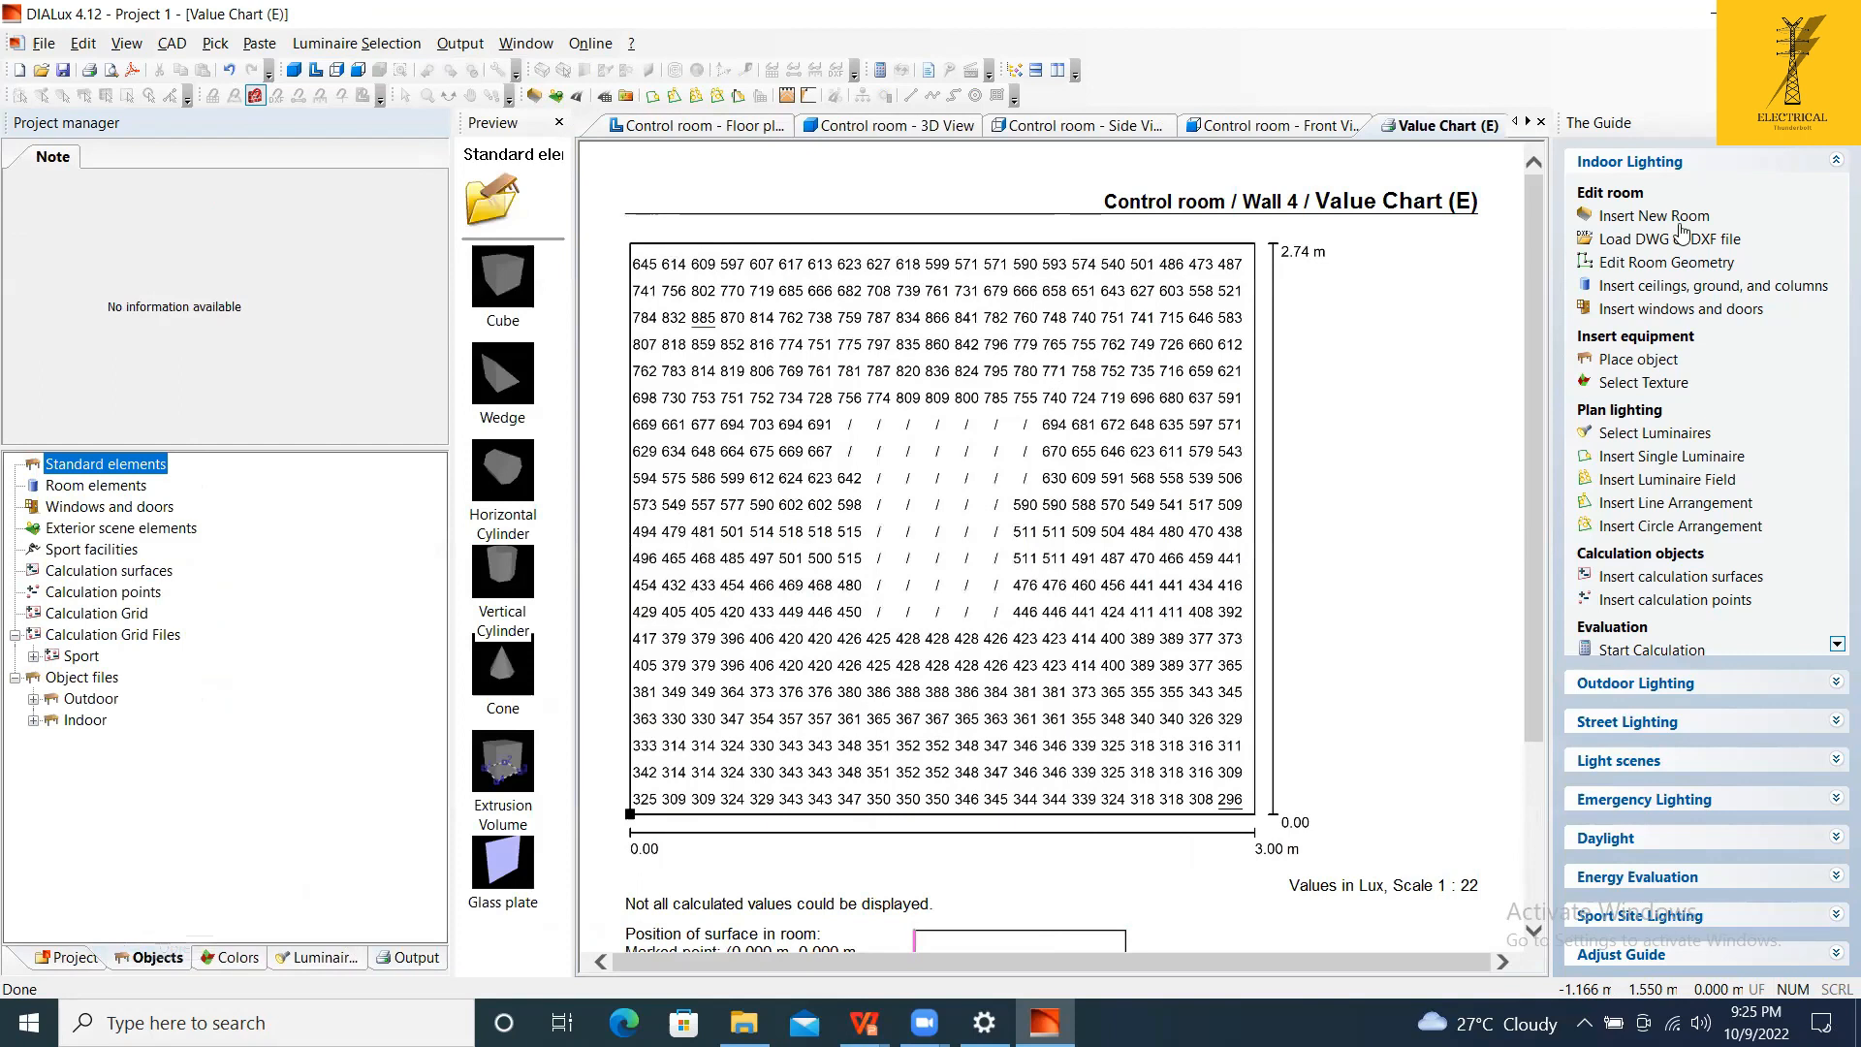
left_click(762, 130)
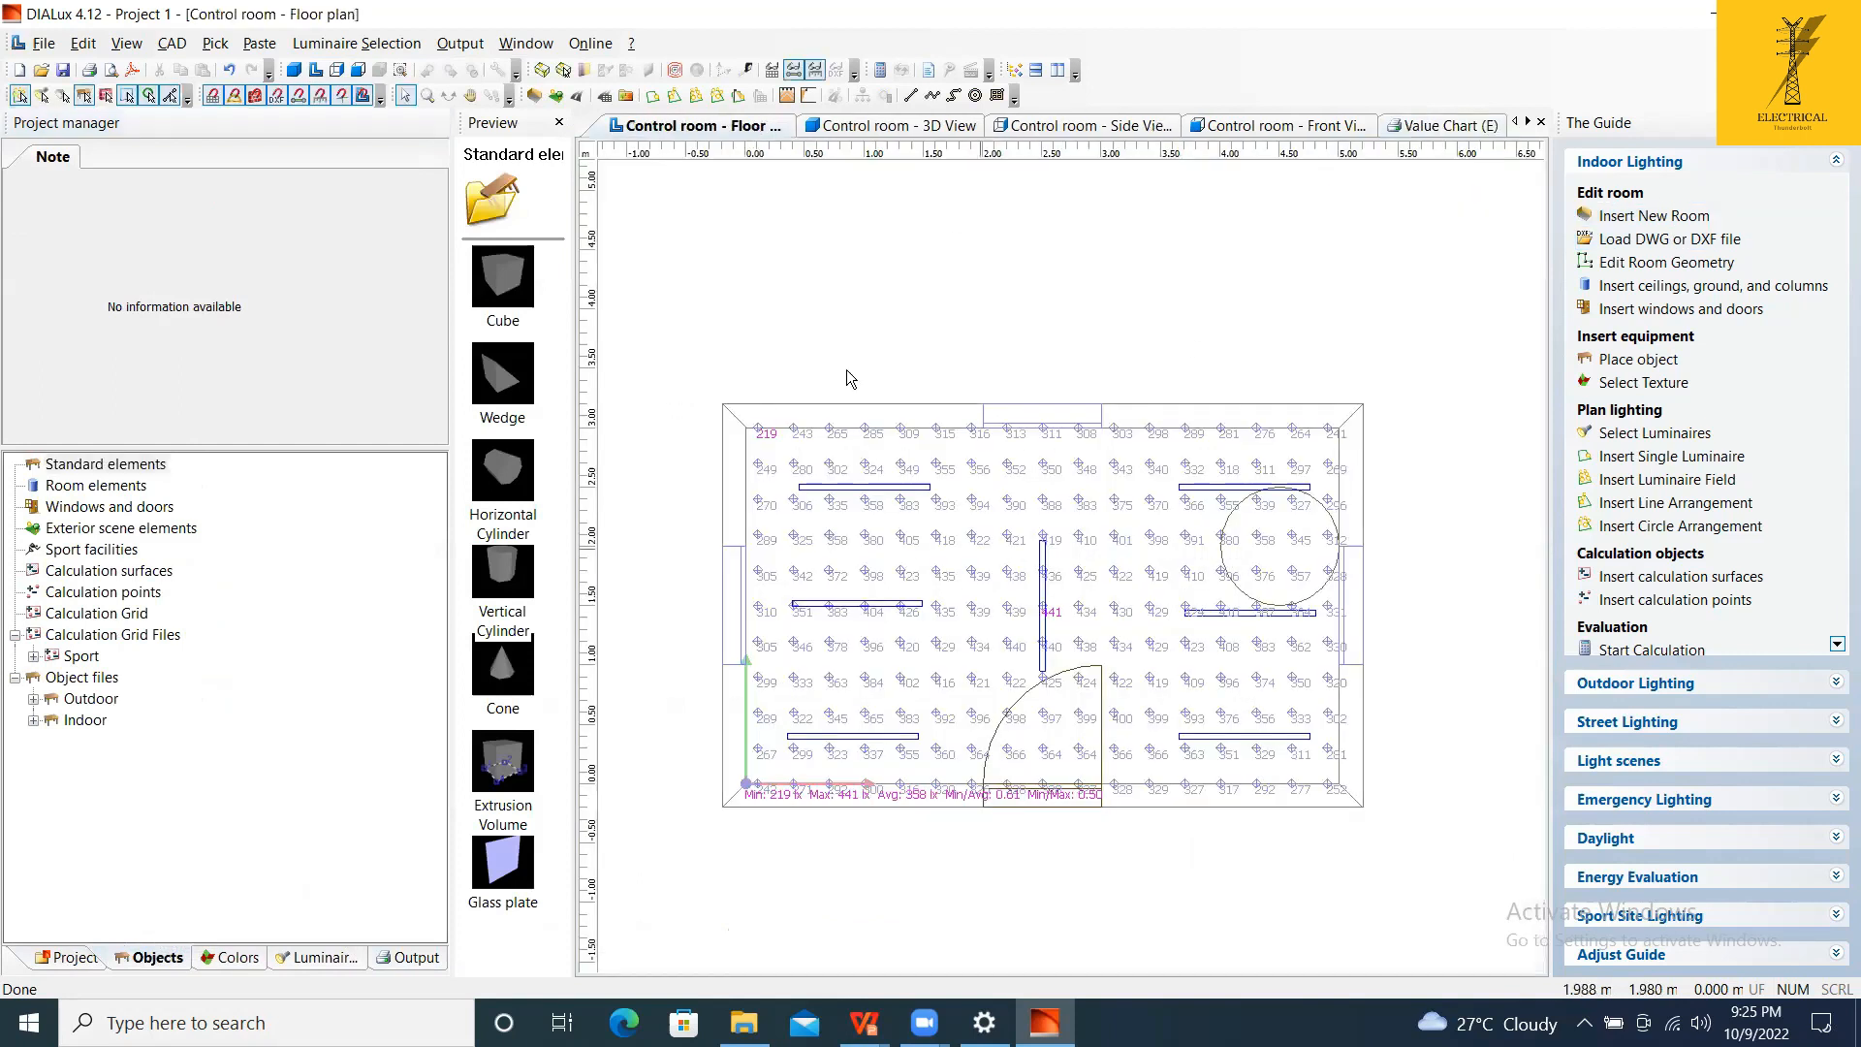
left_click(44, 44)
mouse_move(171, 233)
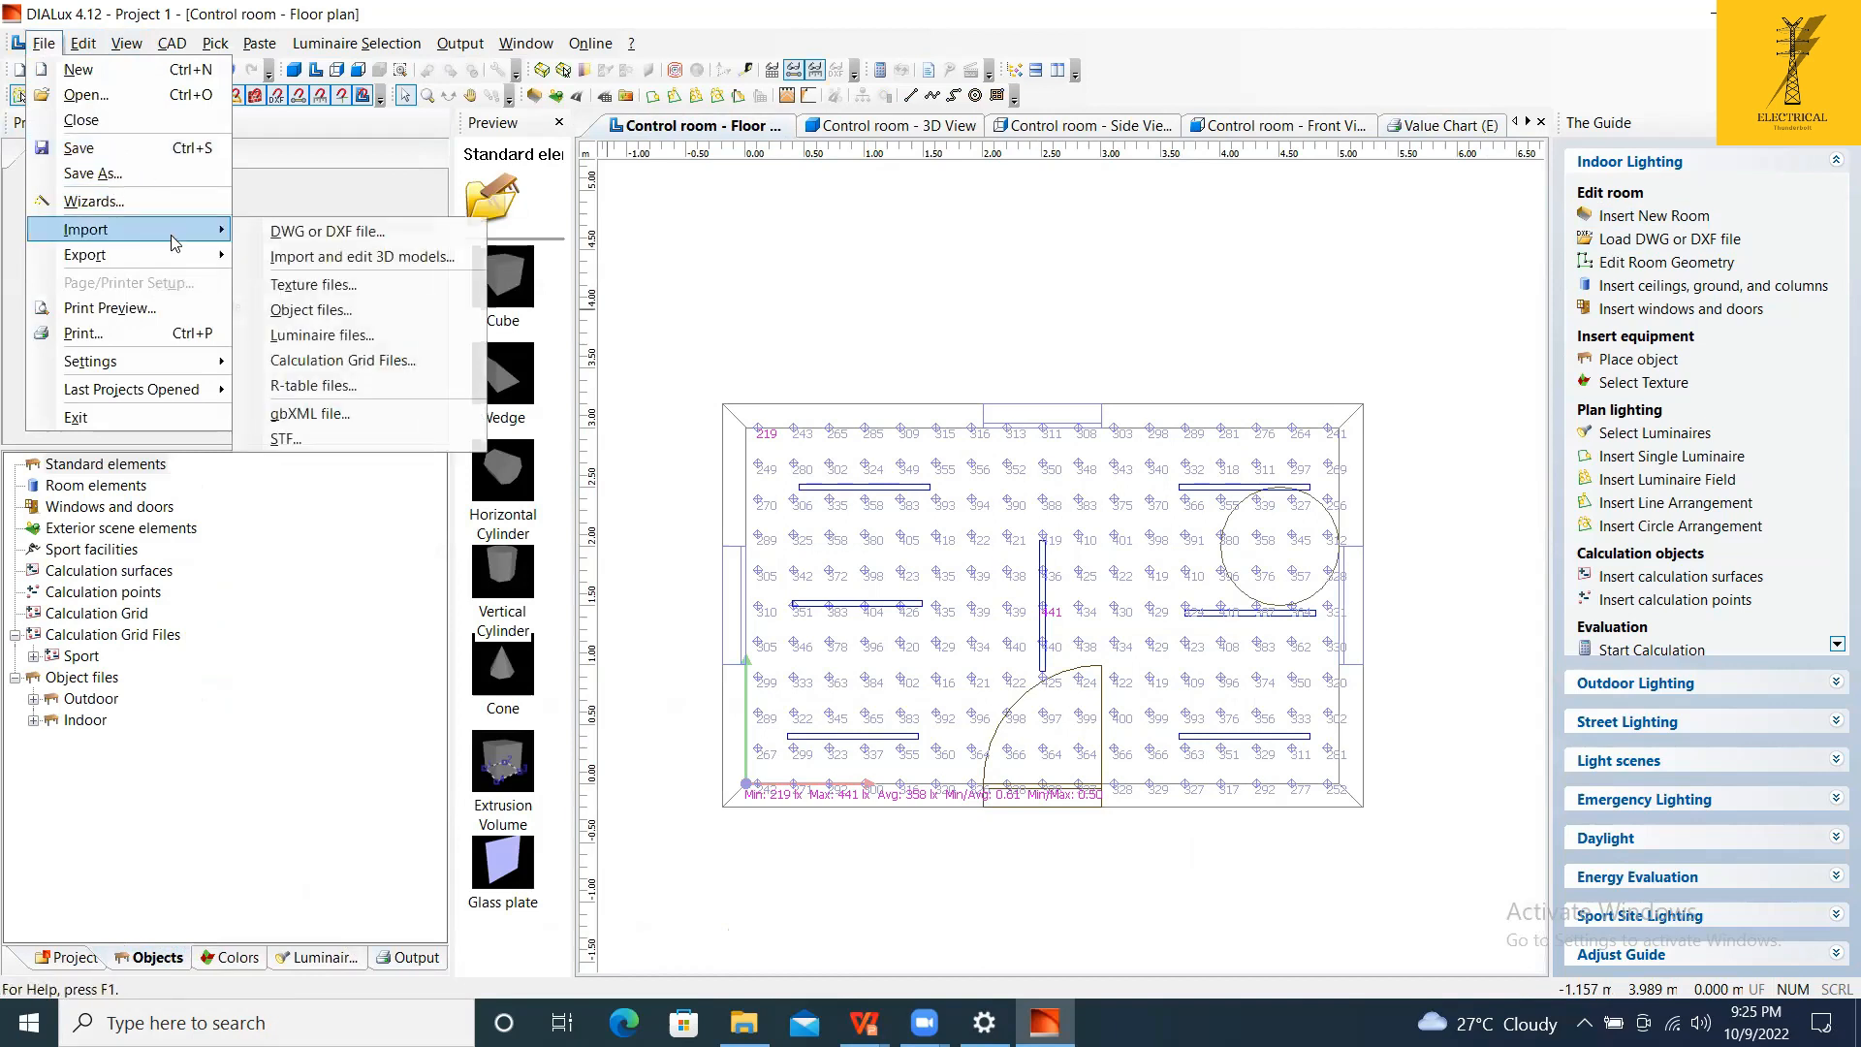
left_click(354, 239)
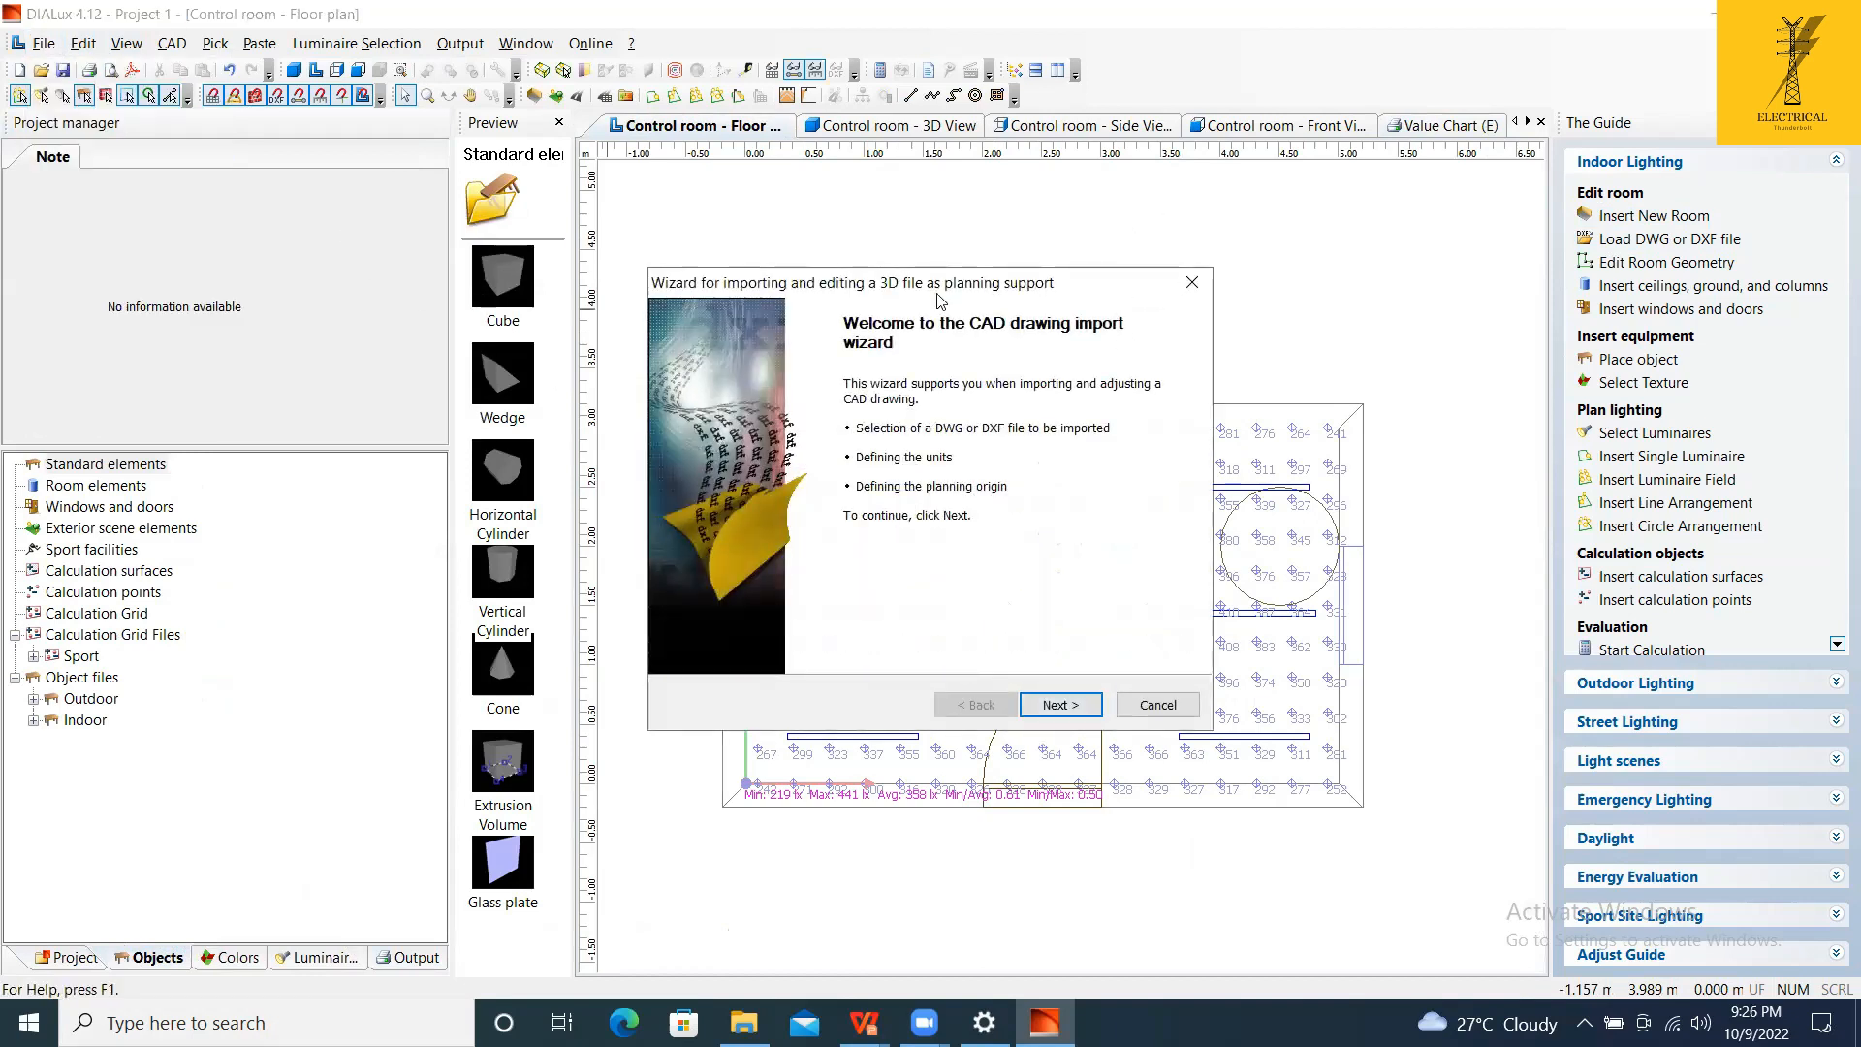
left_click(1190, 284)
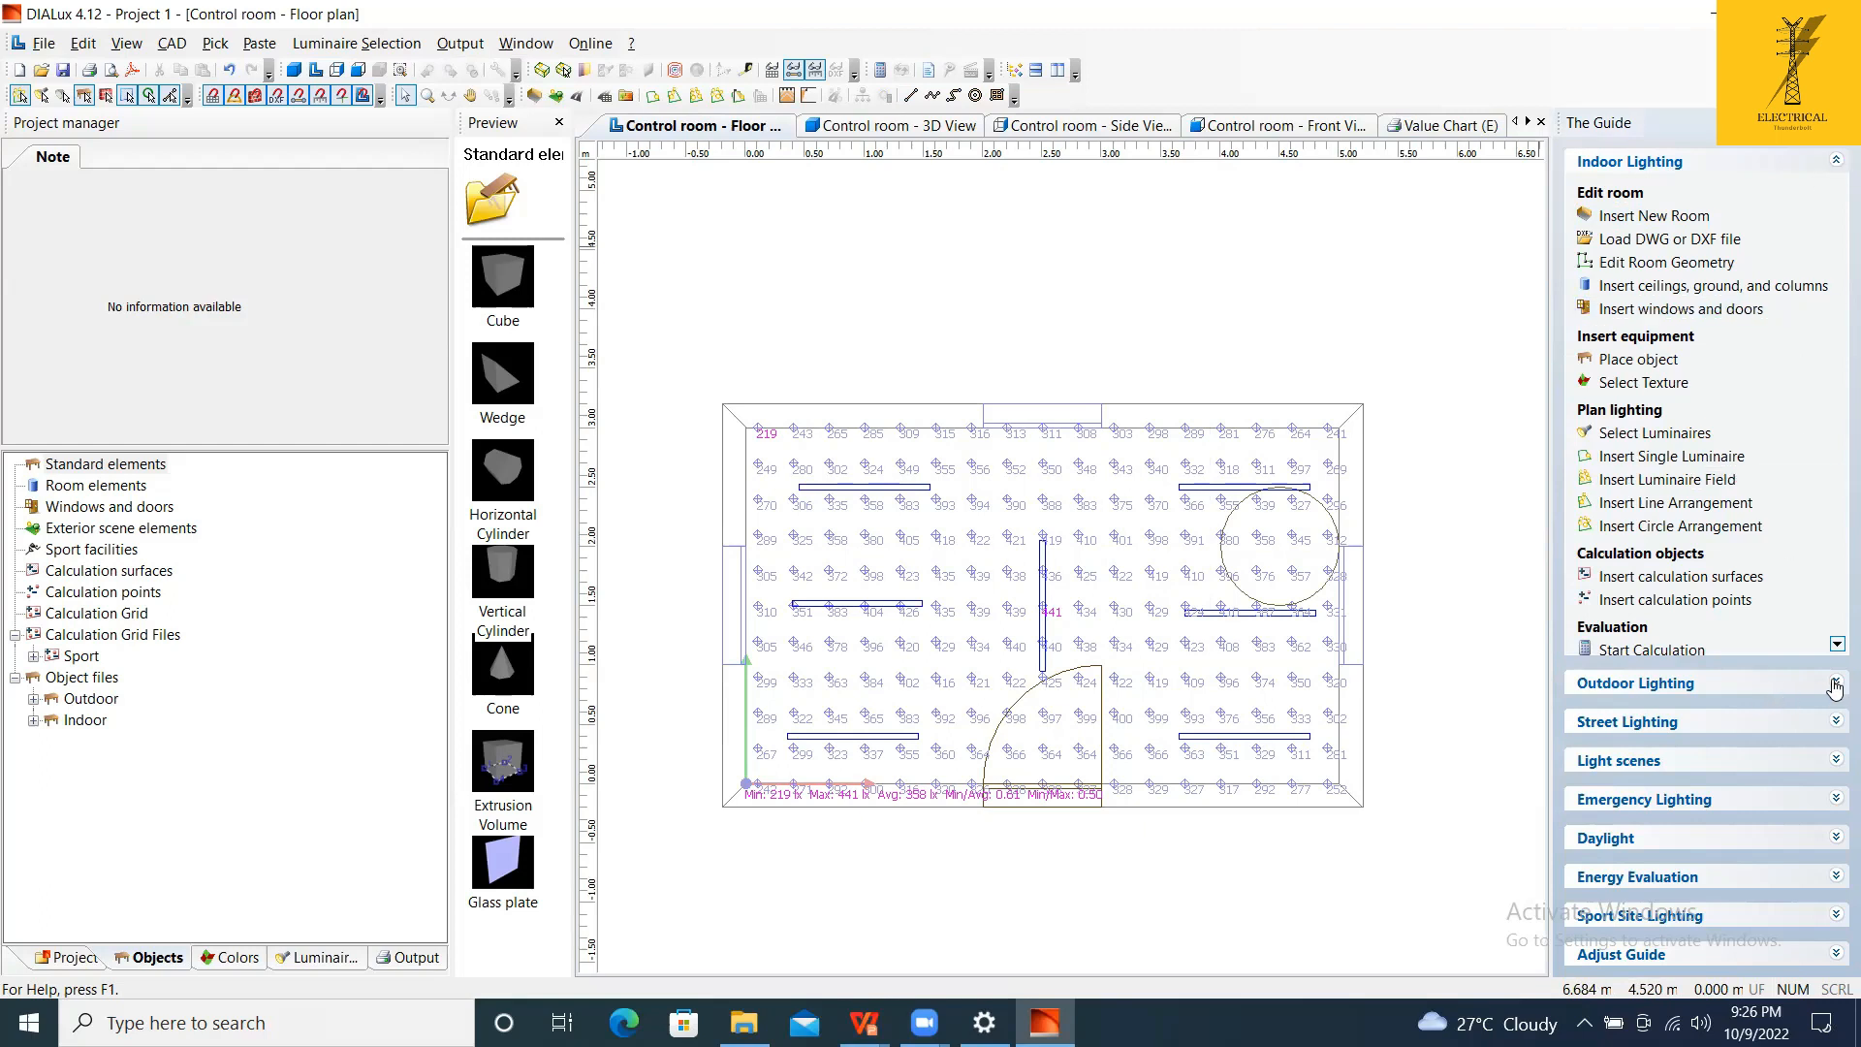
Insert a new standard street into the project.
left_click(1835, 686)
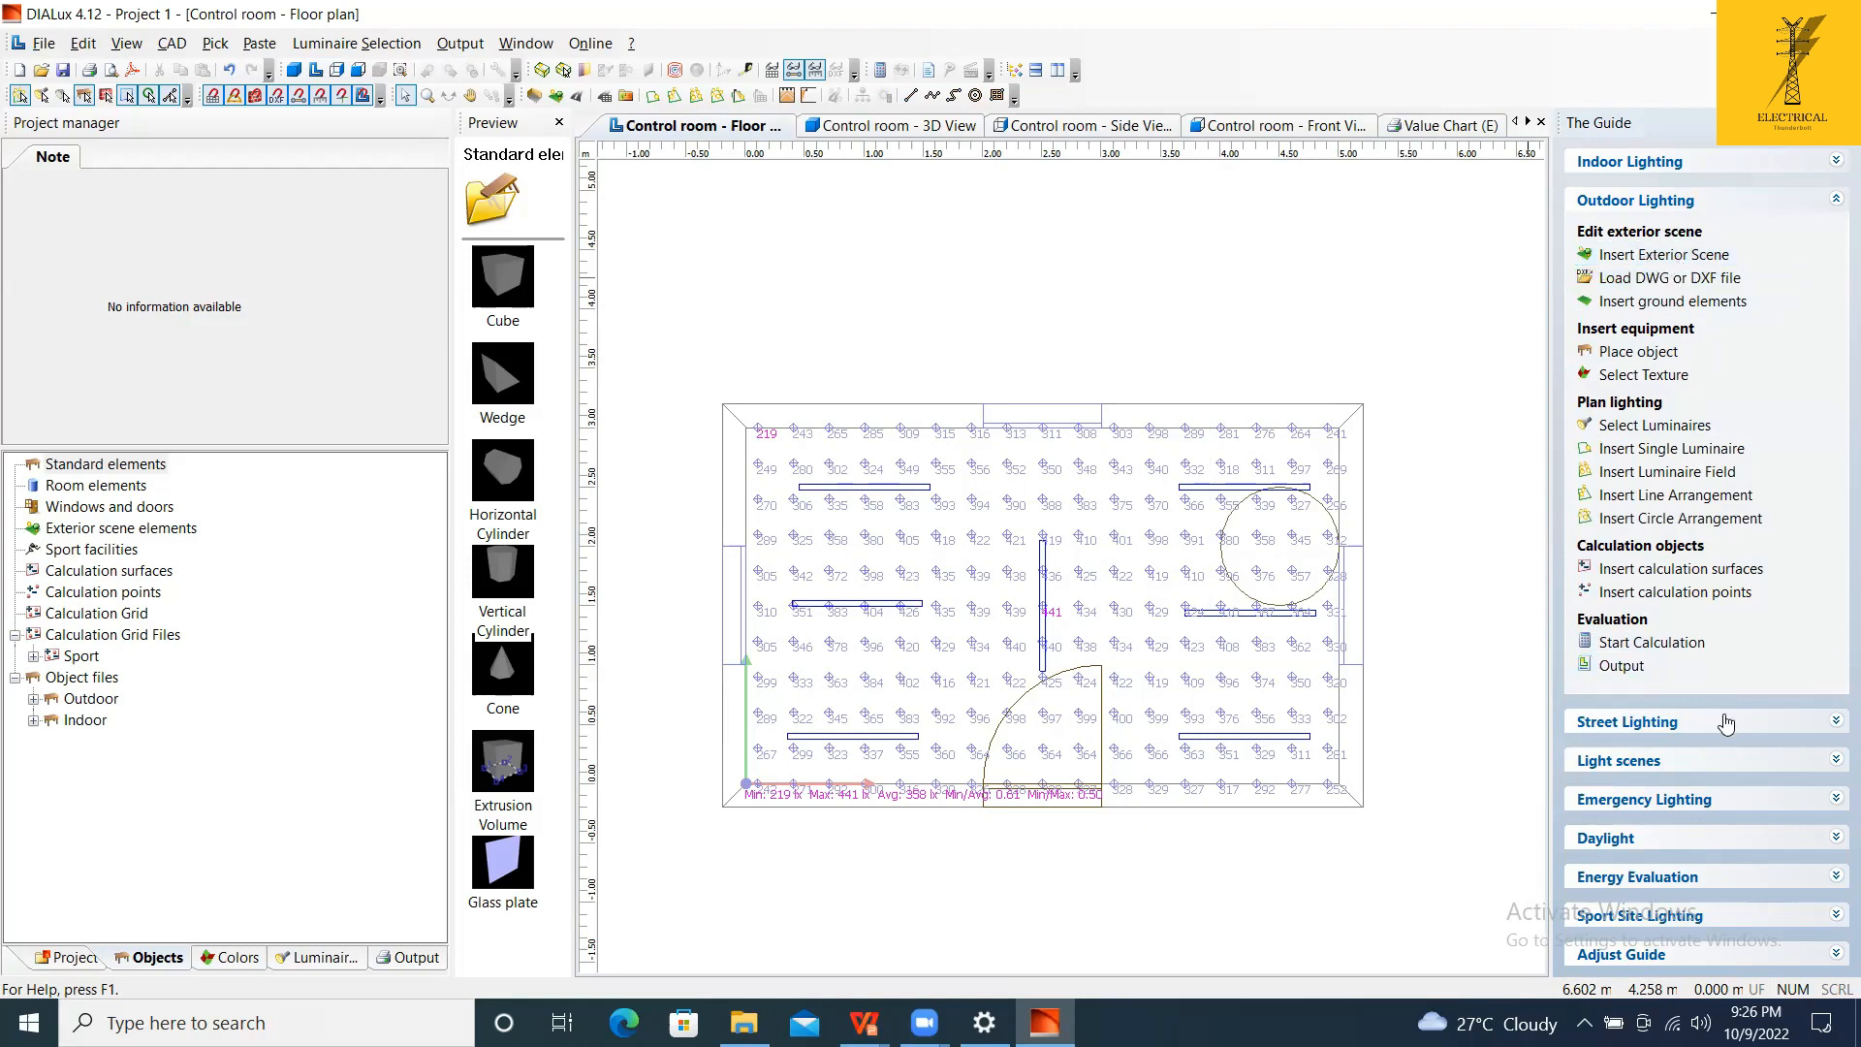
left_click(1725, 724)
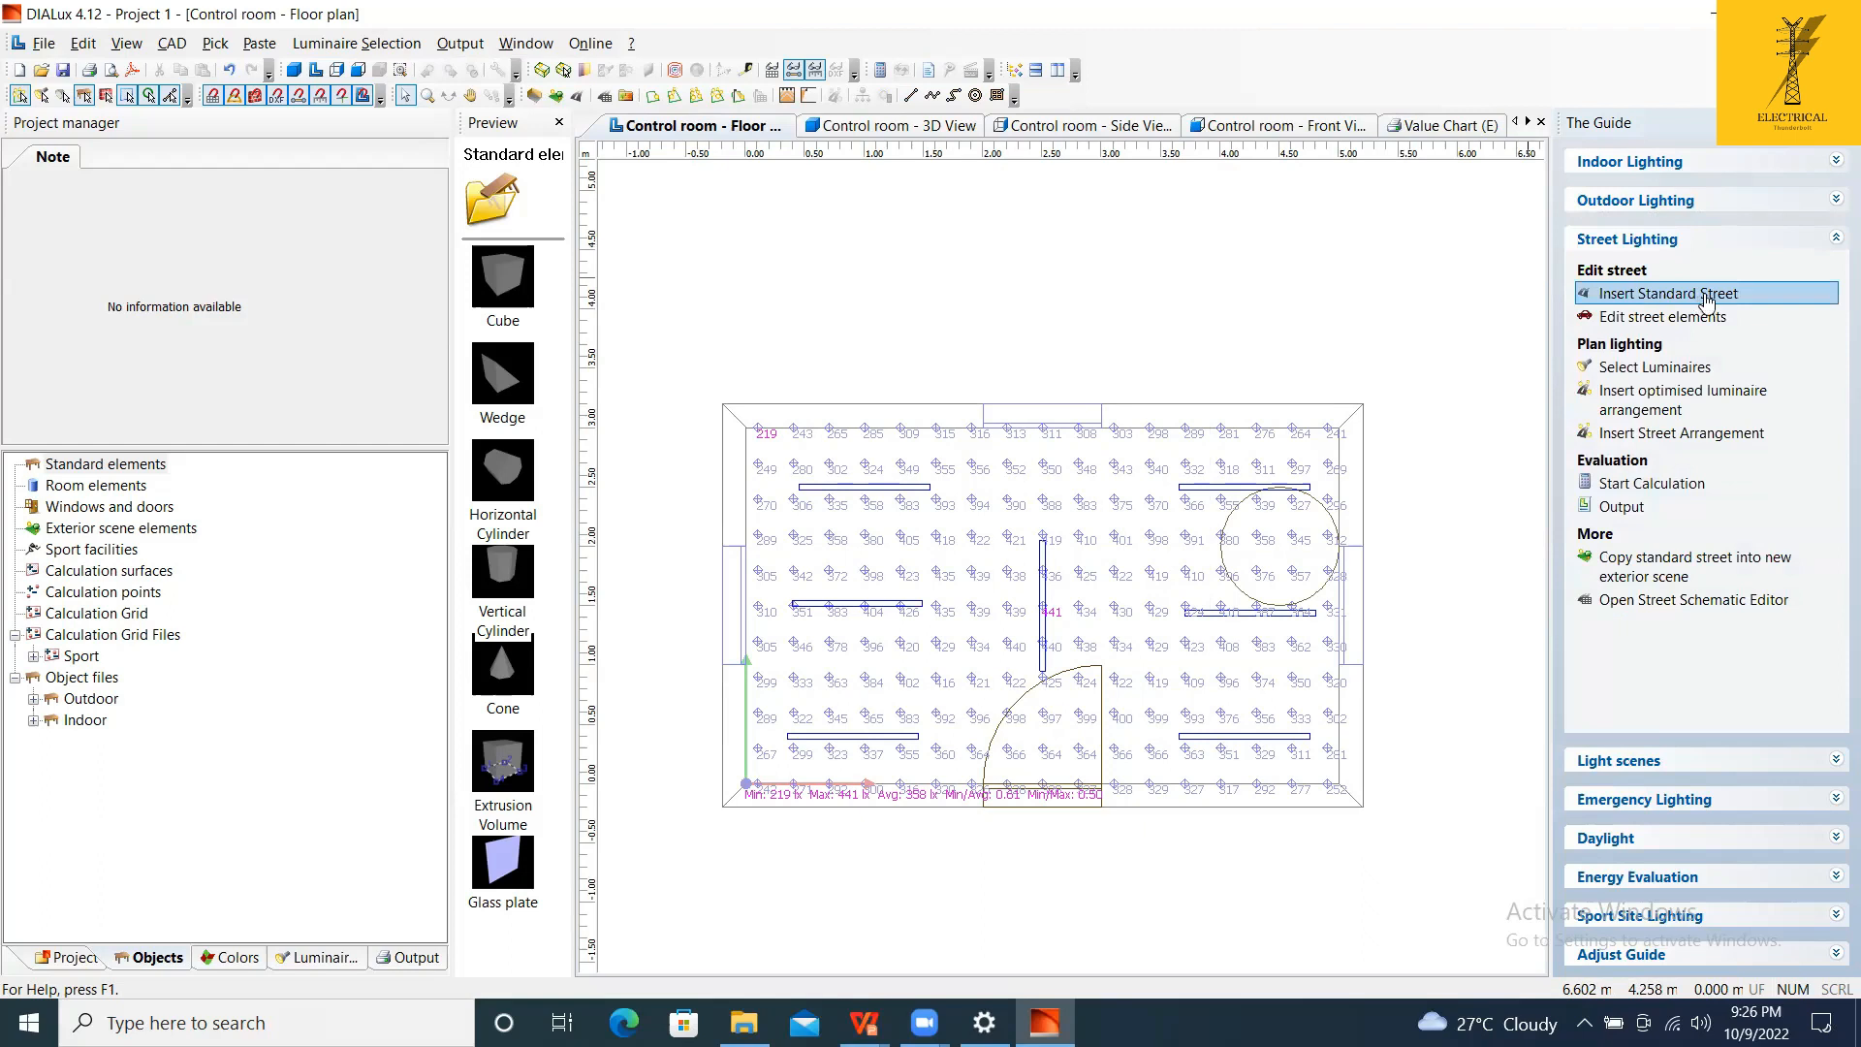
left_click(1706, 294)
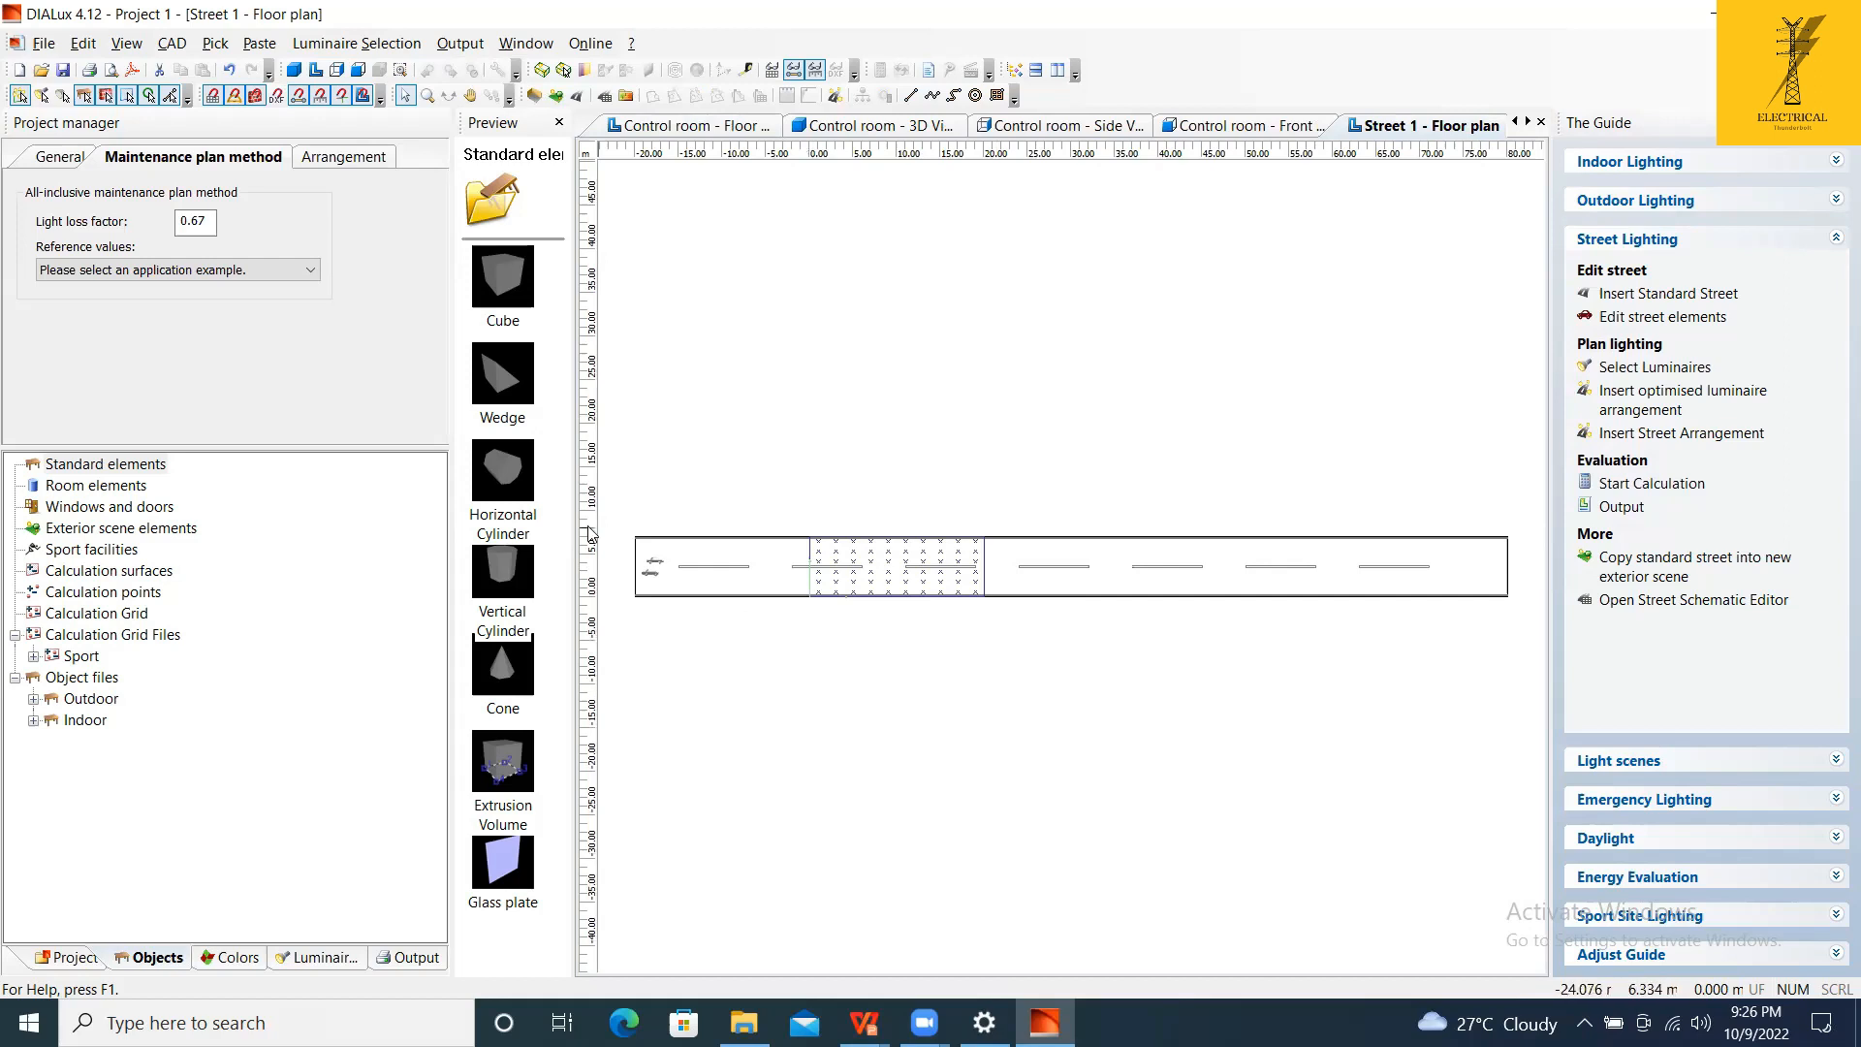
scroll(1044, 519, "down", 1)
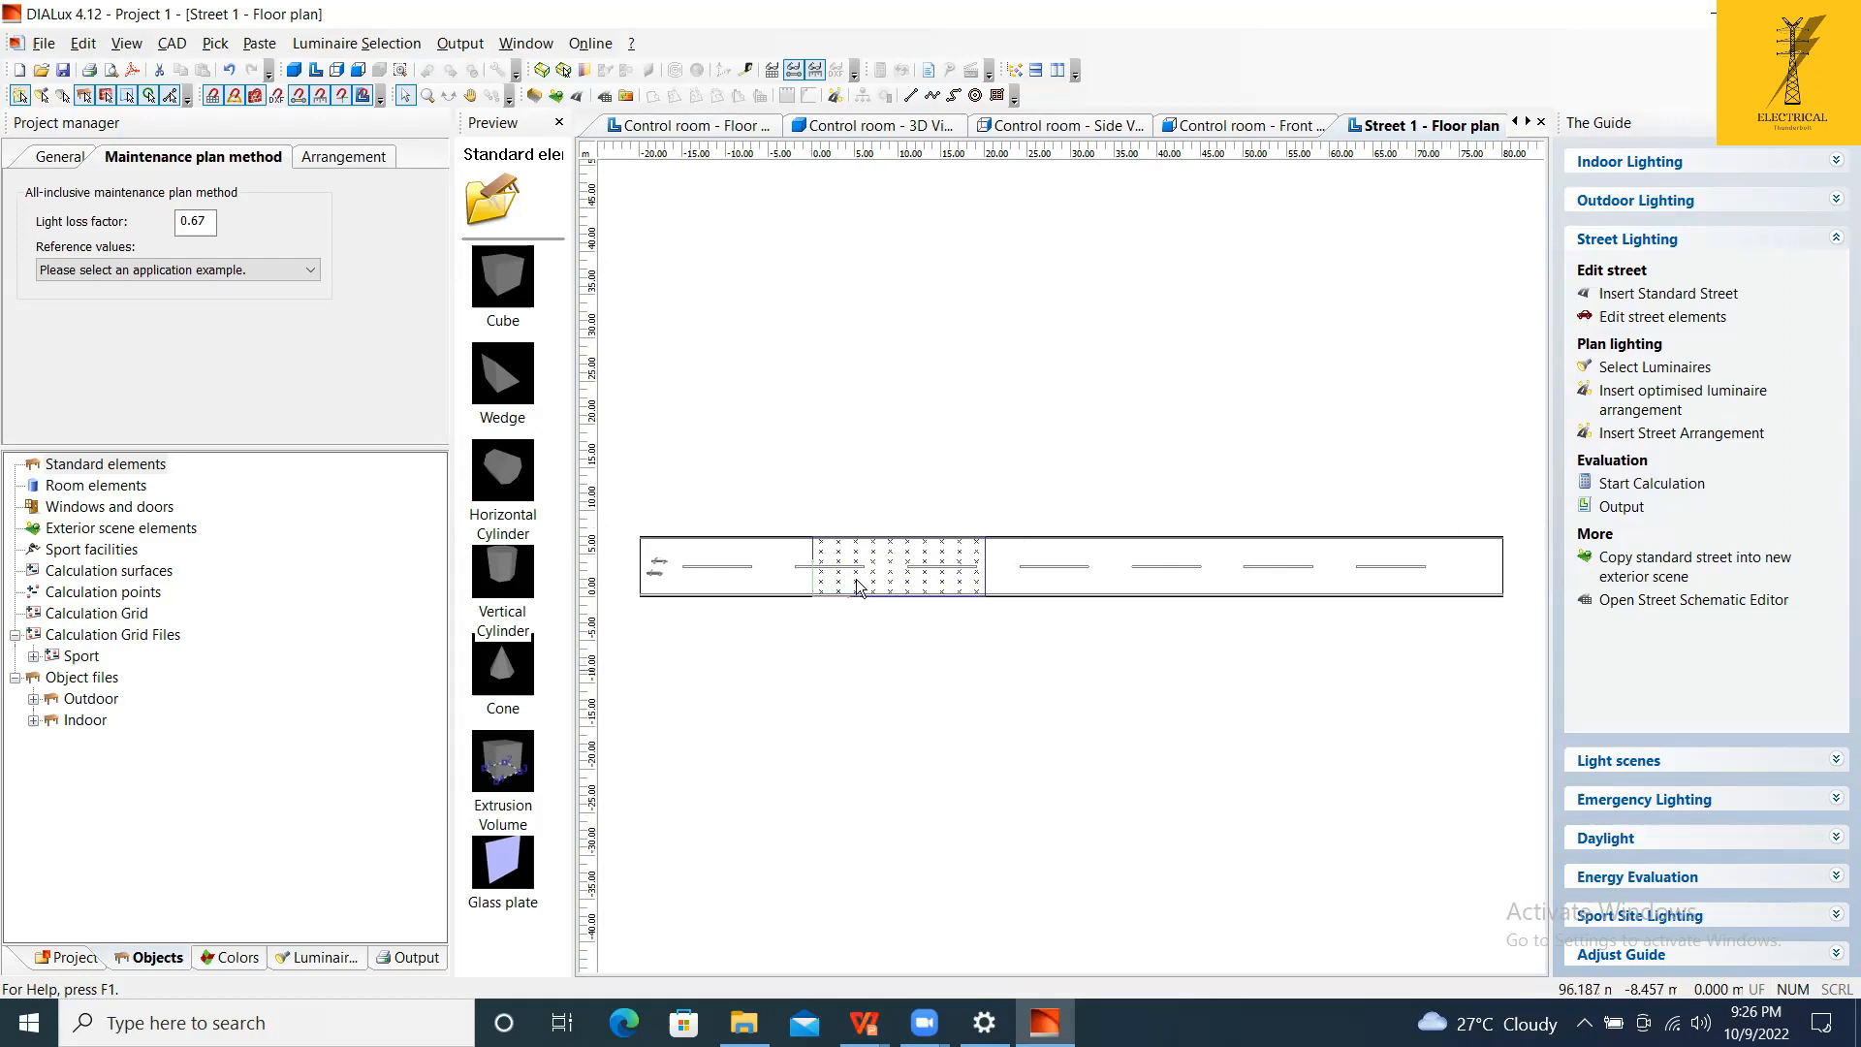
Set Roadway 1 of the street to a width of 10 m with 4 lanes.
left_click(765, 572)
left_click(73, 161)
left_click(109, 160)
left_click(76, 160)
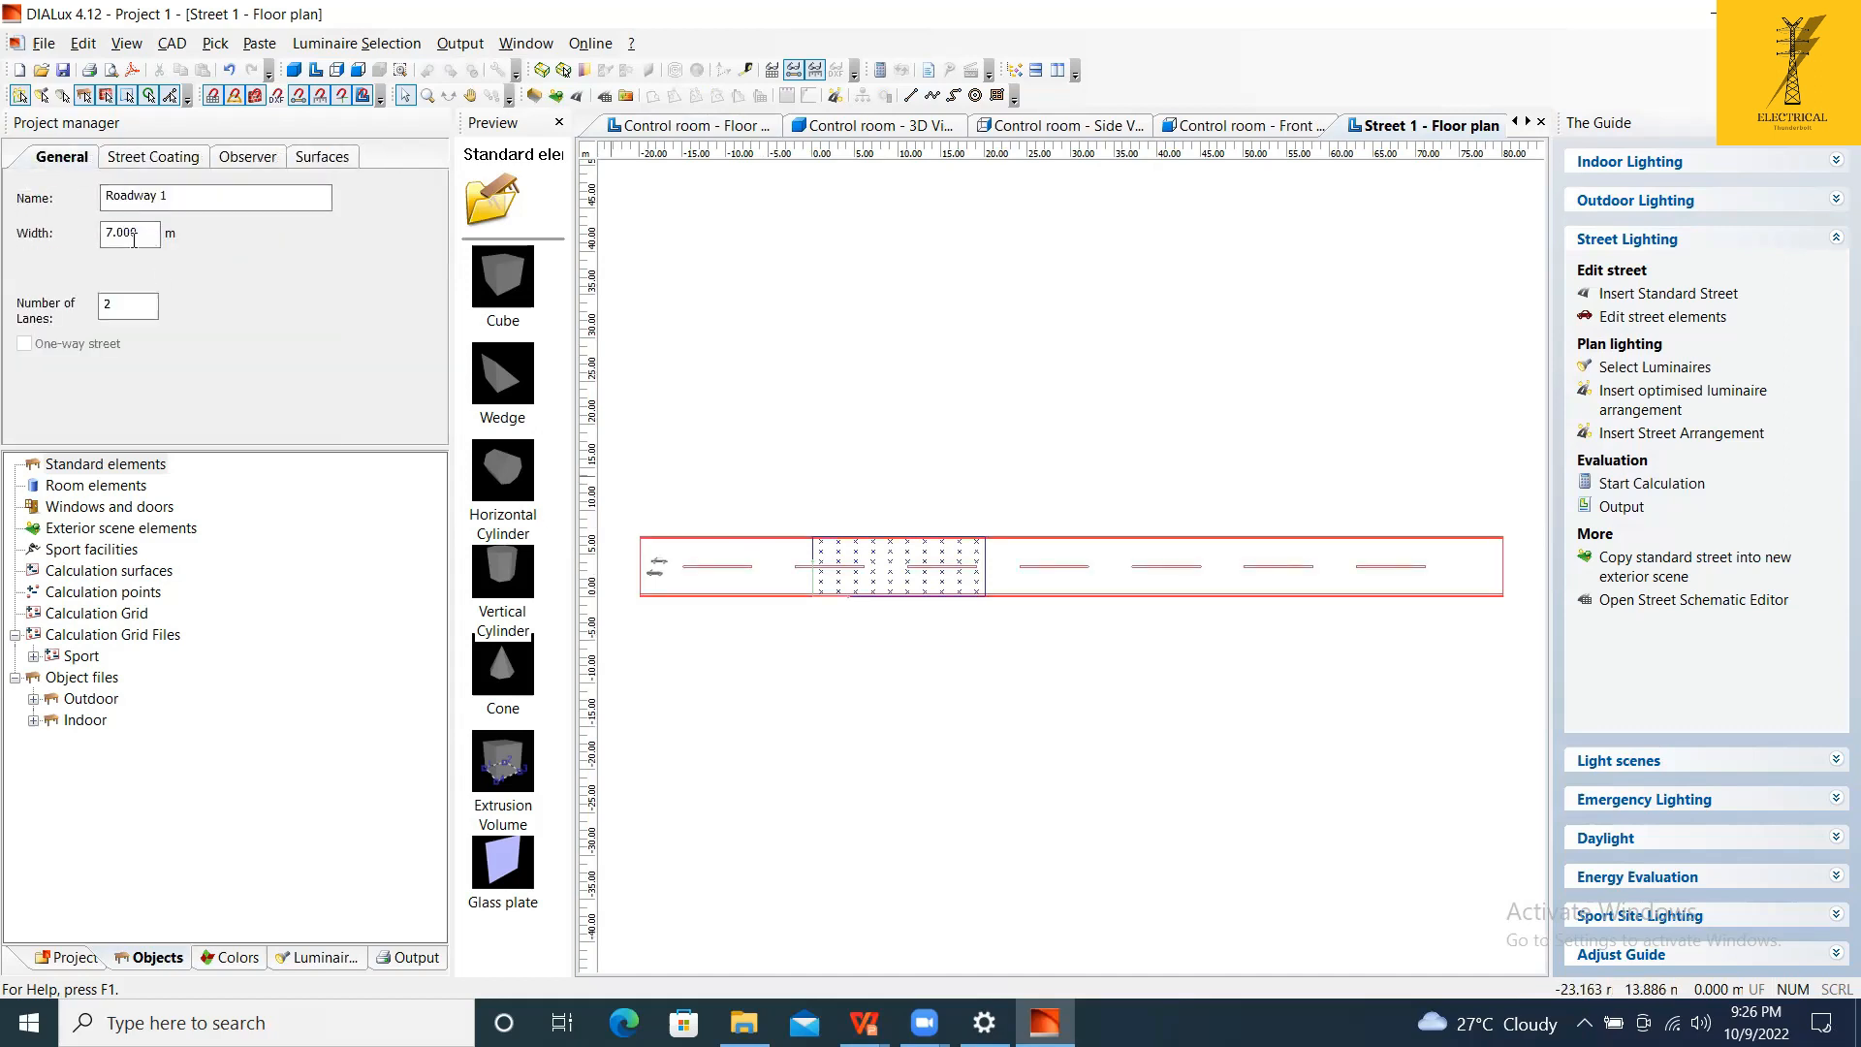
double_click(108, 235)
type("10")
key("Tab")
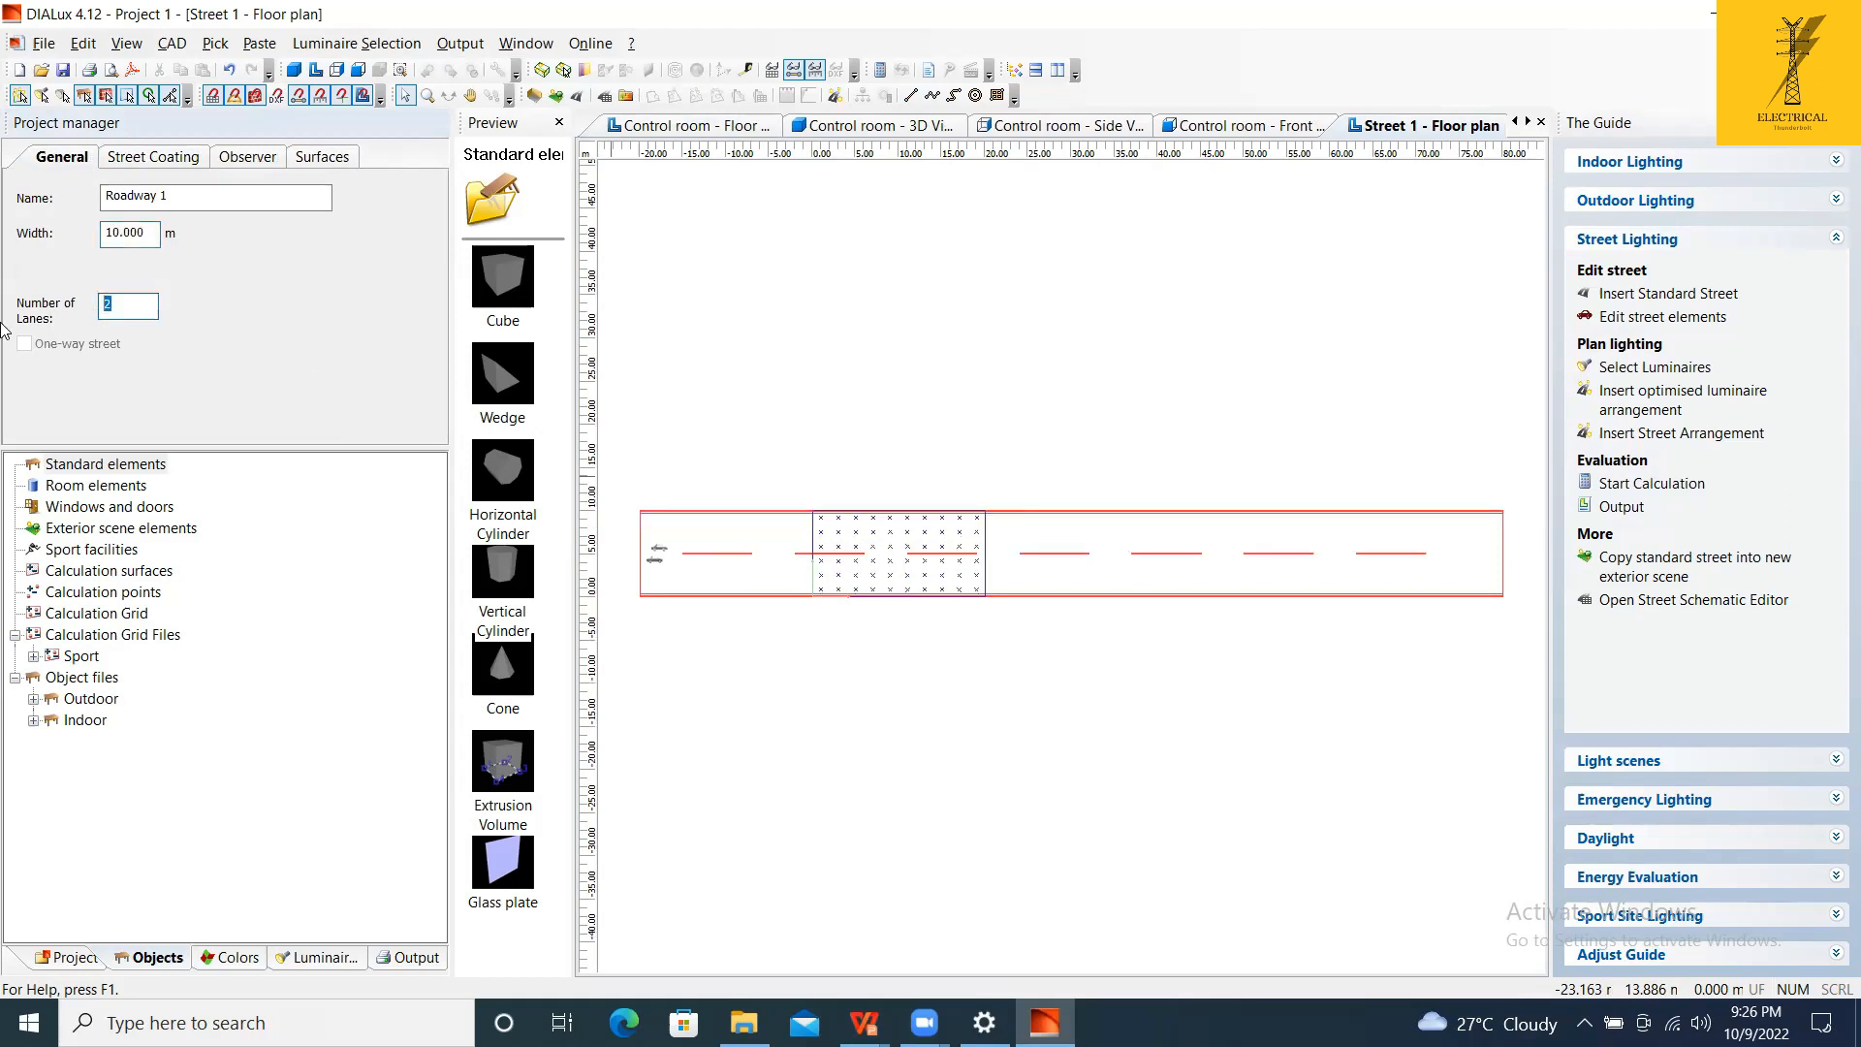
type("4")
key("Return")
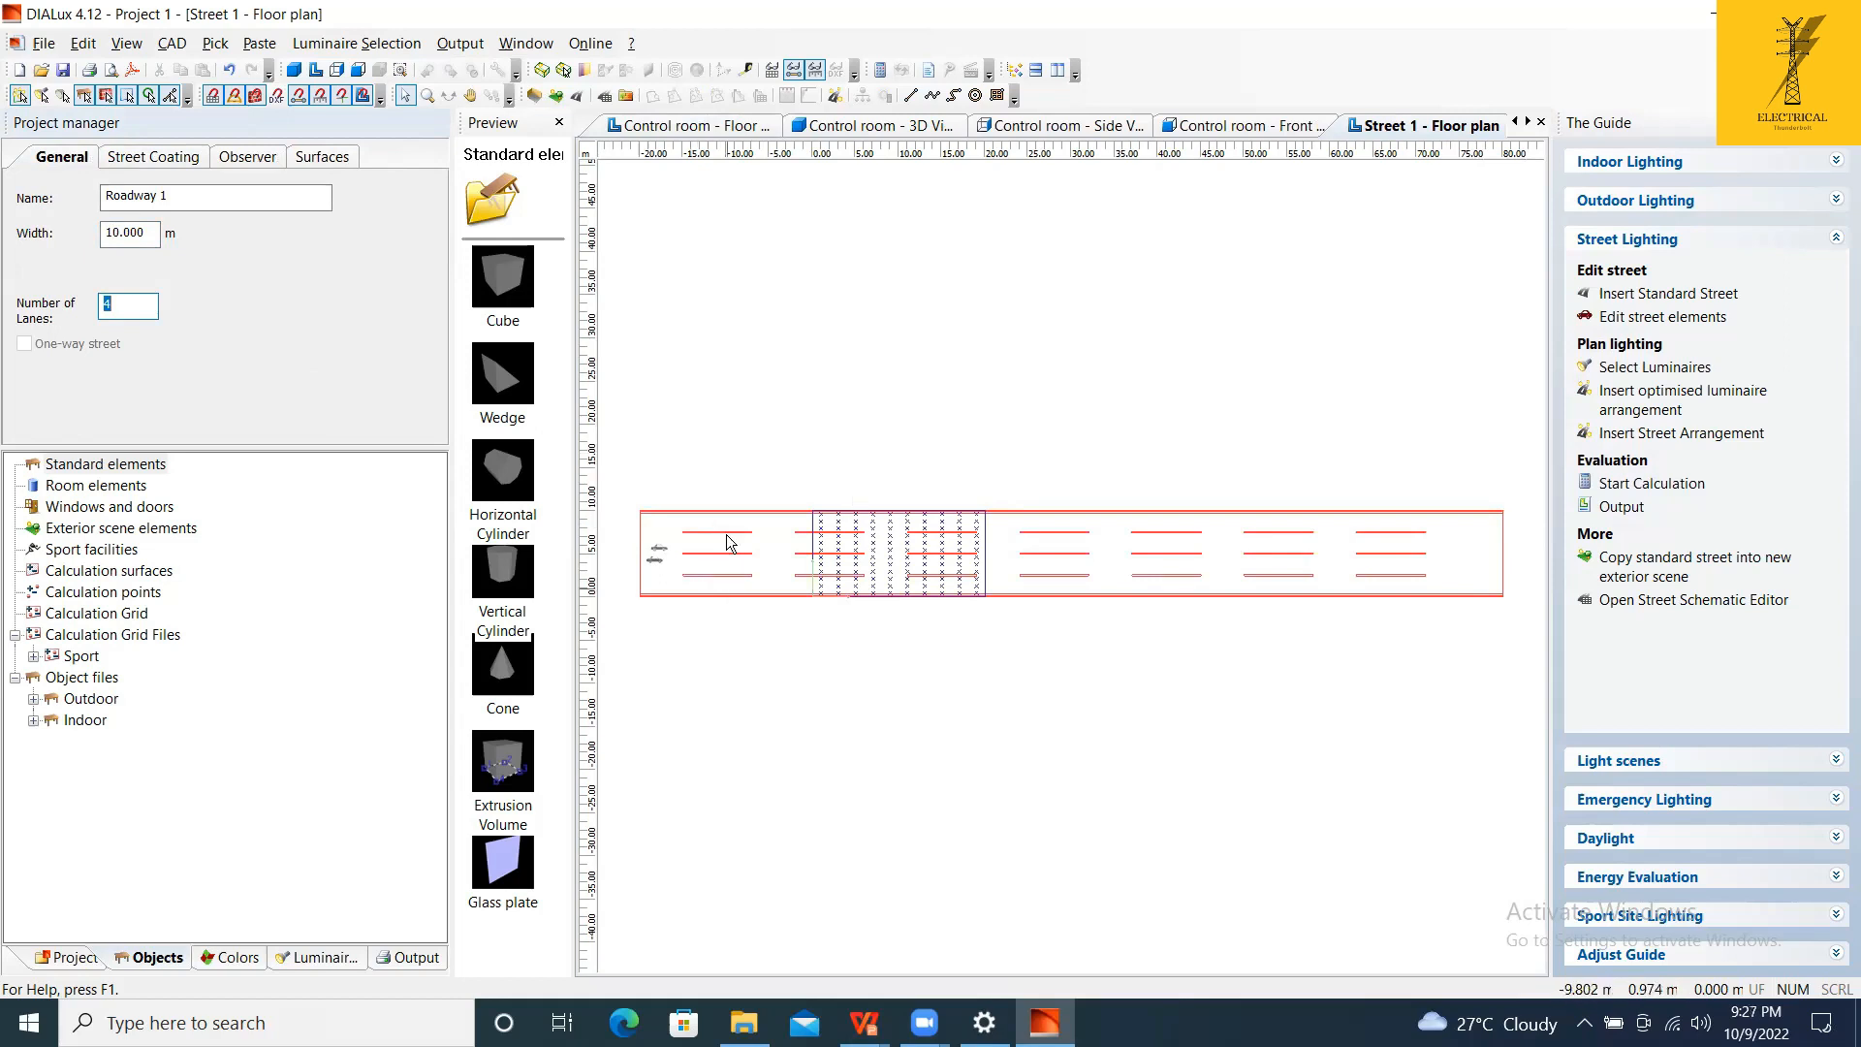
key("Tab")
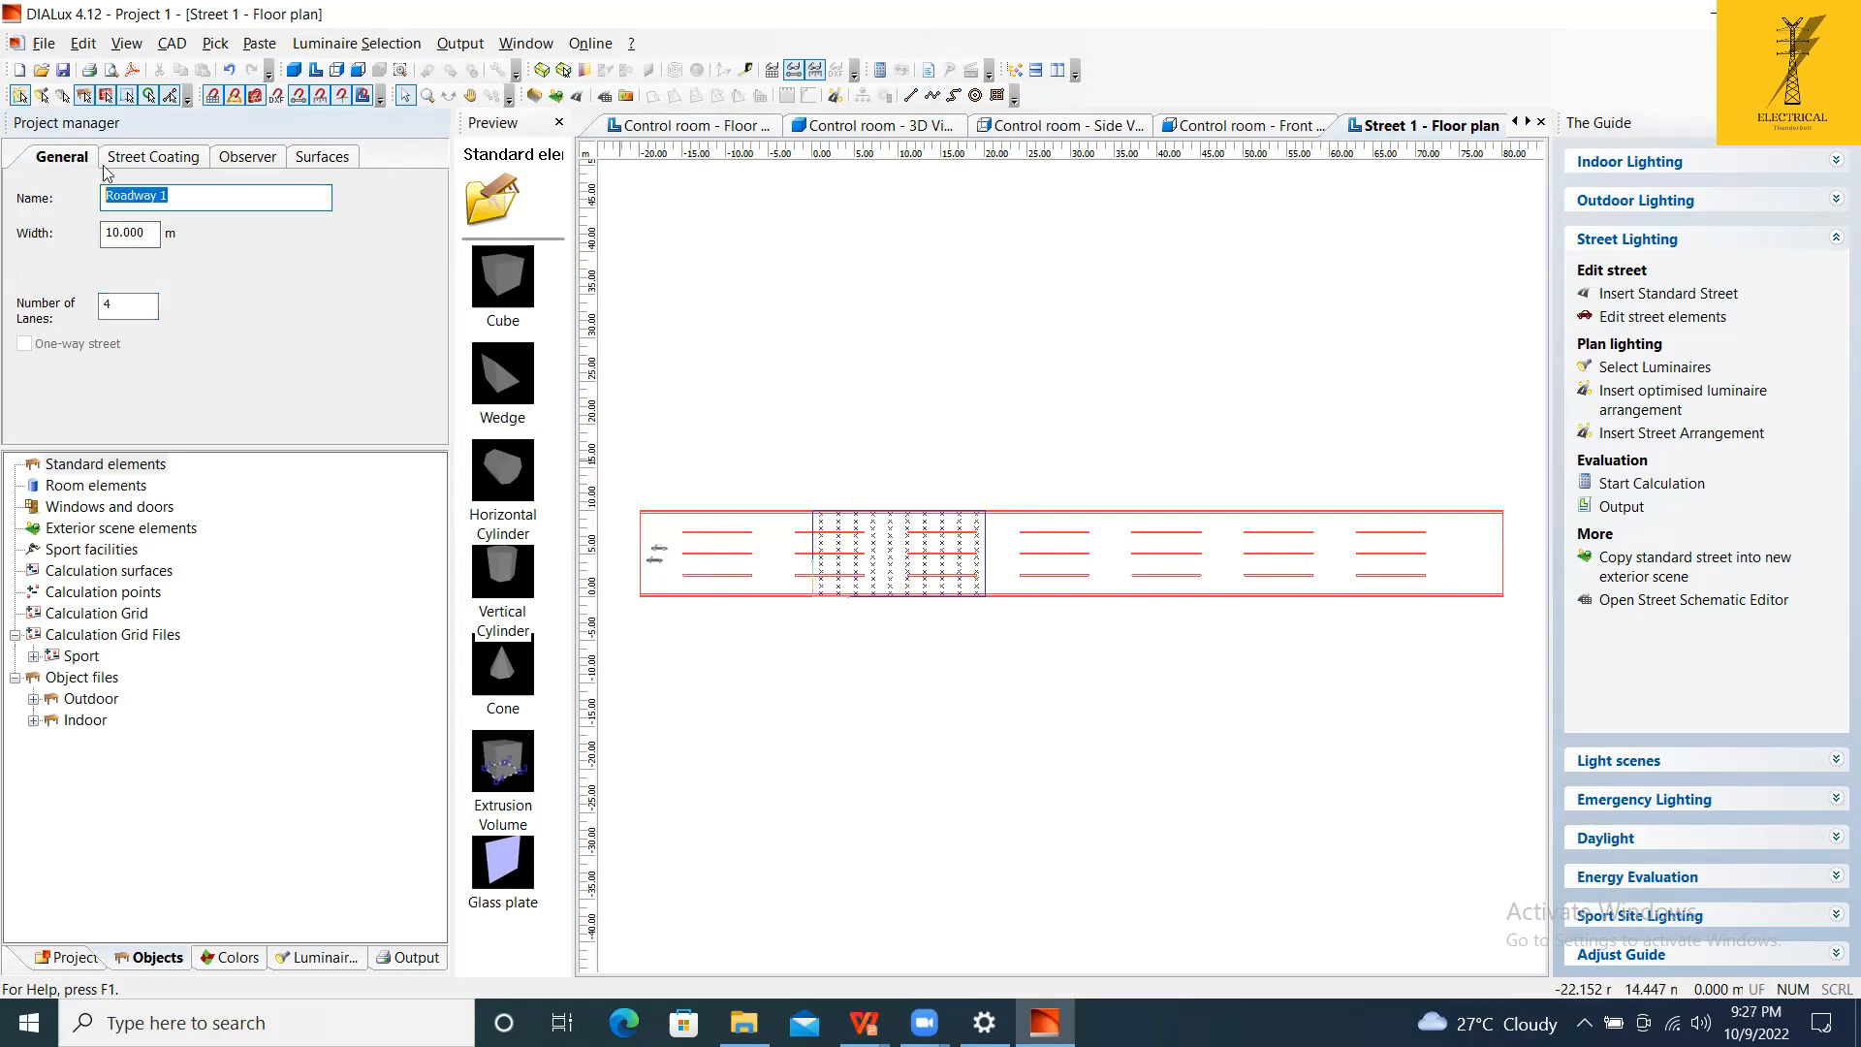
Review the roadway's street coating, observer and surface properties.
left_click(141, 158)
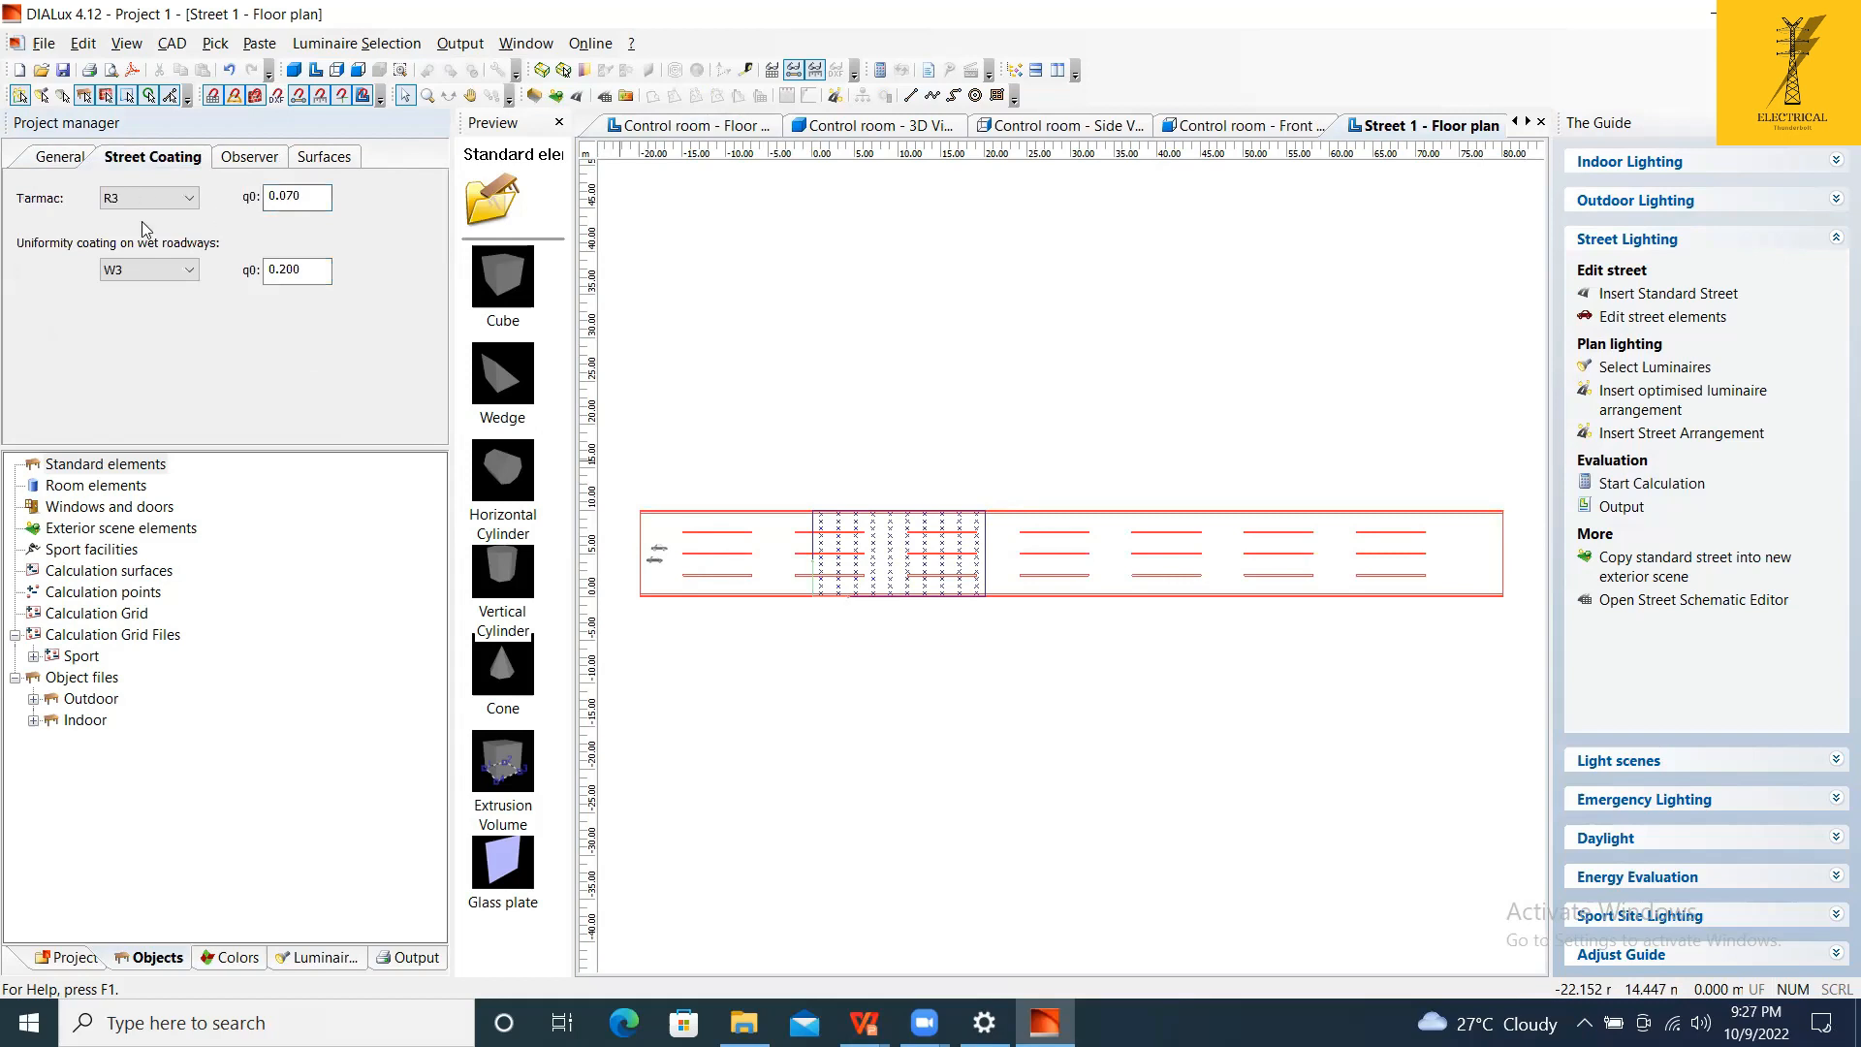
left_click(236, 160)
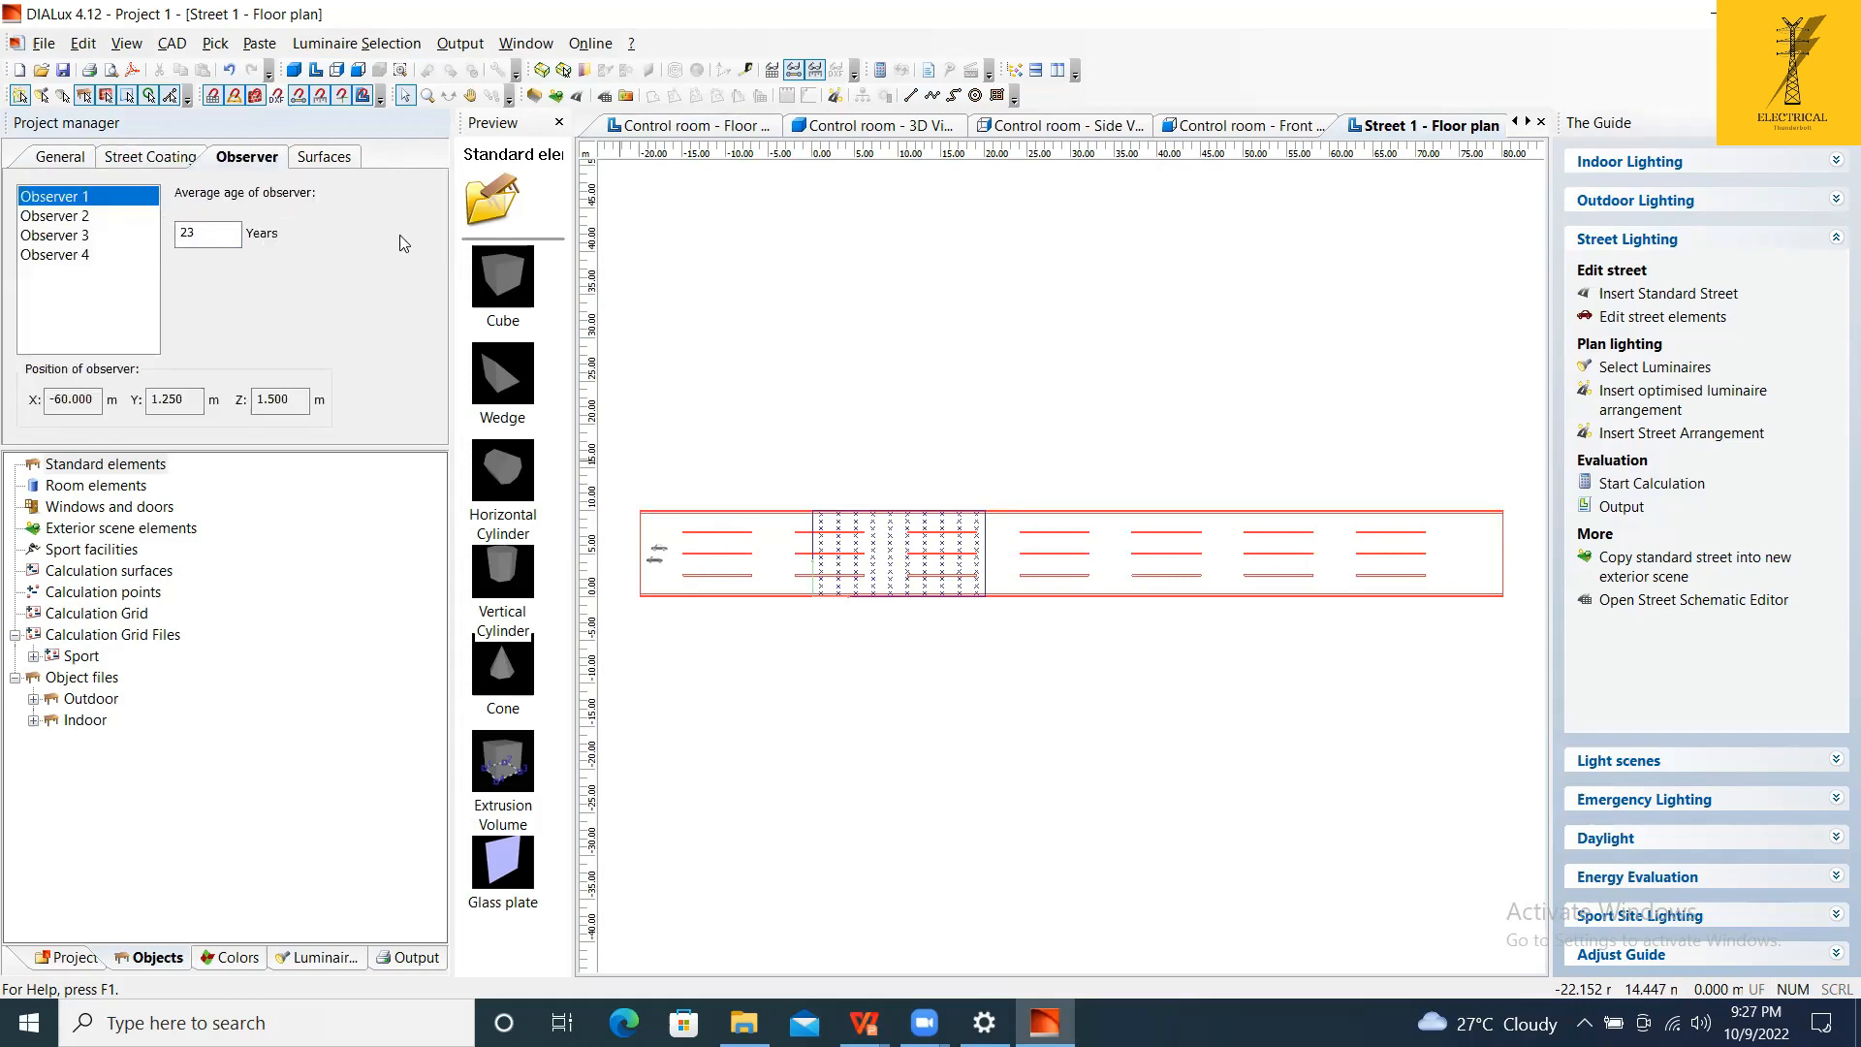
left_click(328, 158)
left_click(242, 158)
left_click(88, 218)
double_click(89, 198)
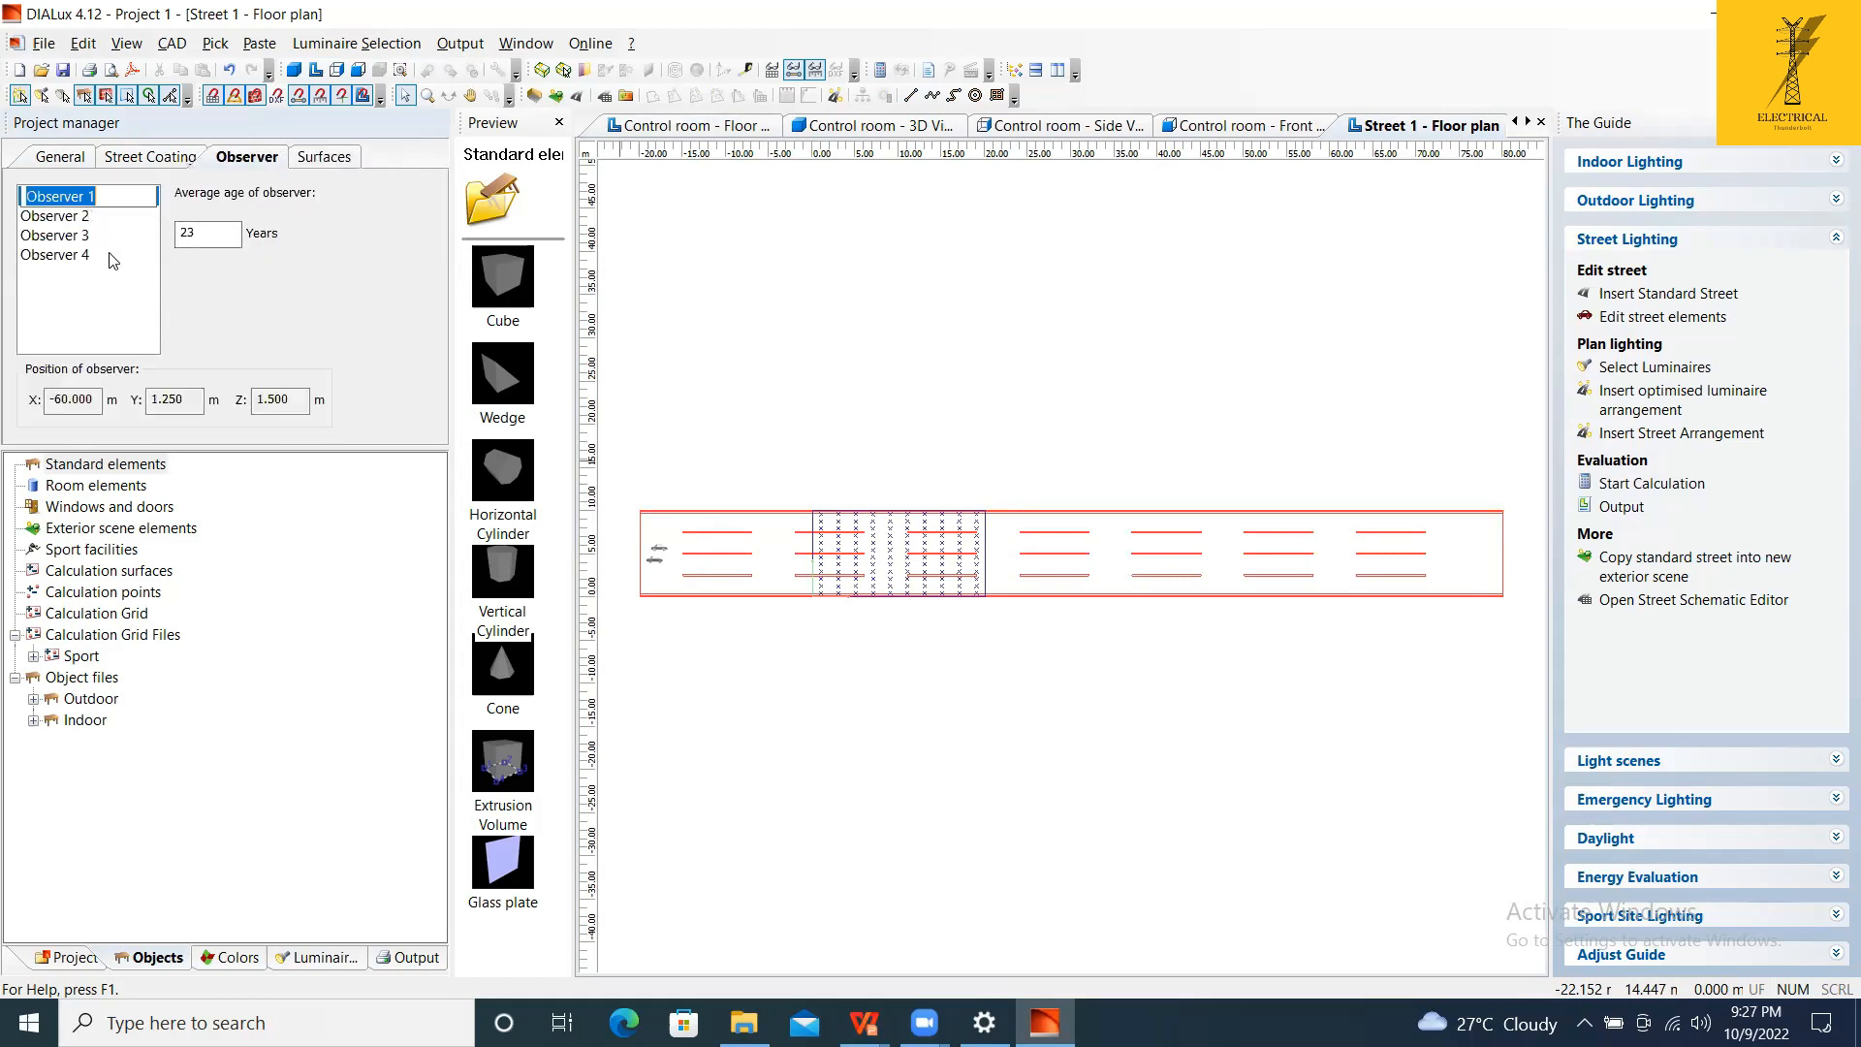
left_click(669, 530)
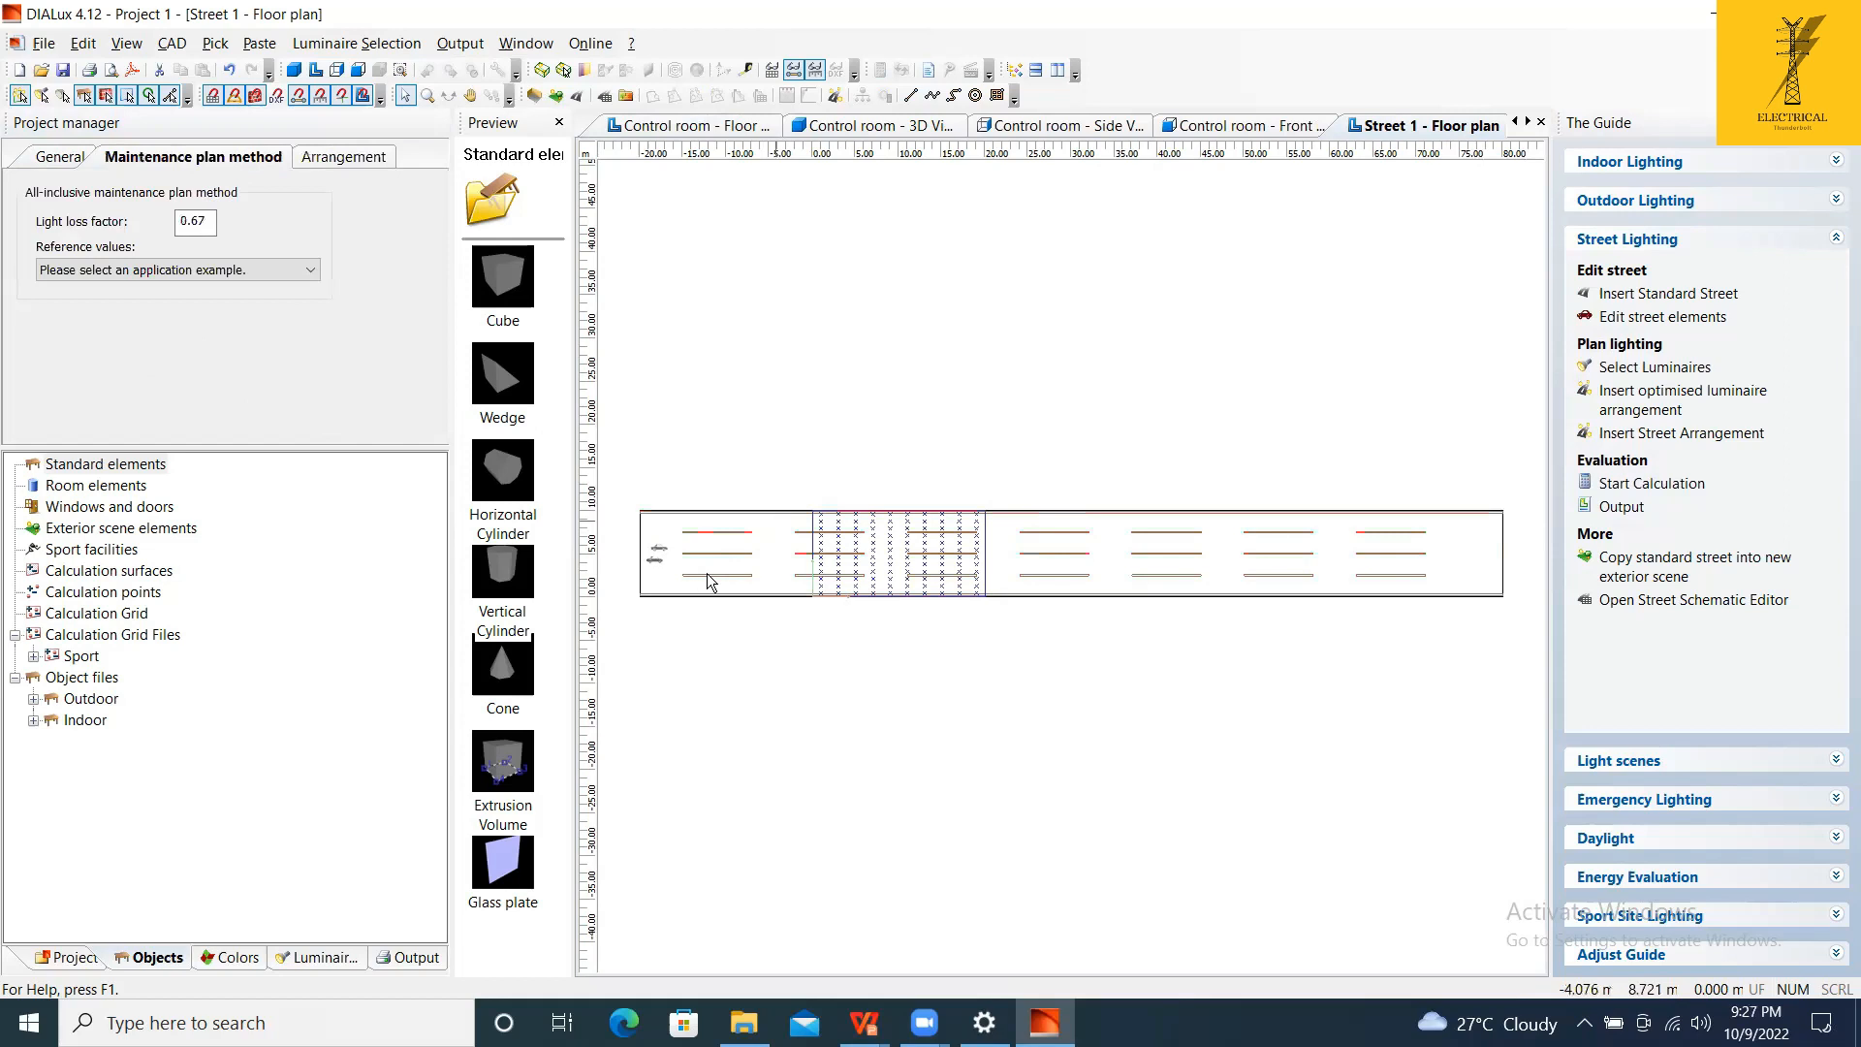
left_click(739, 562)
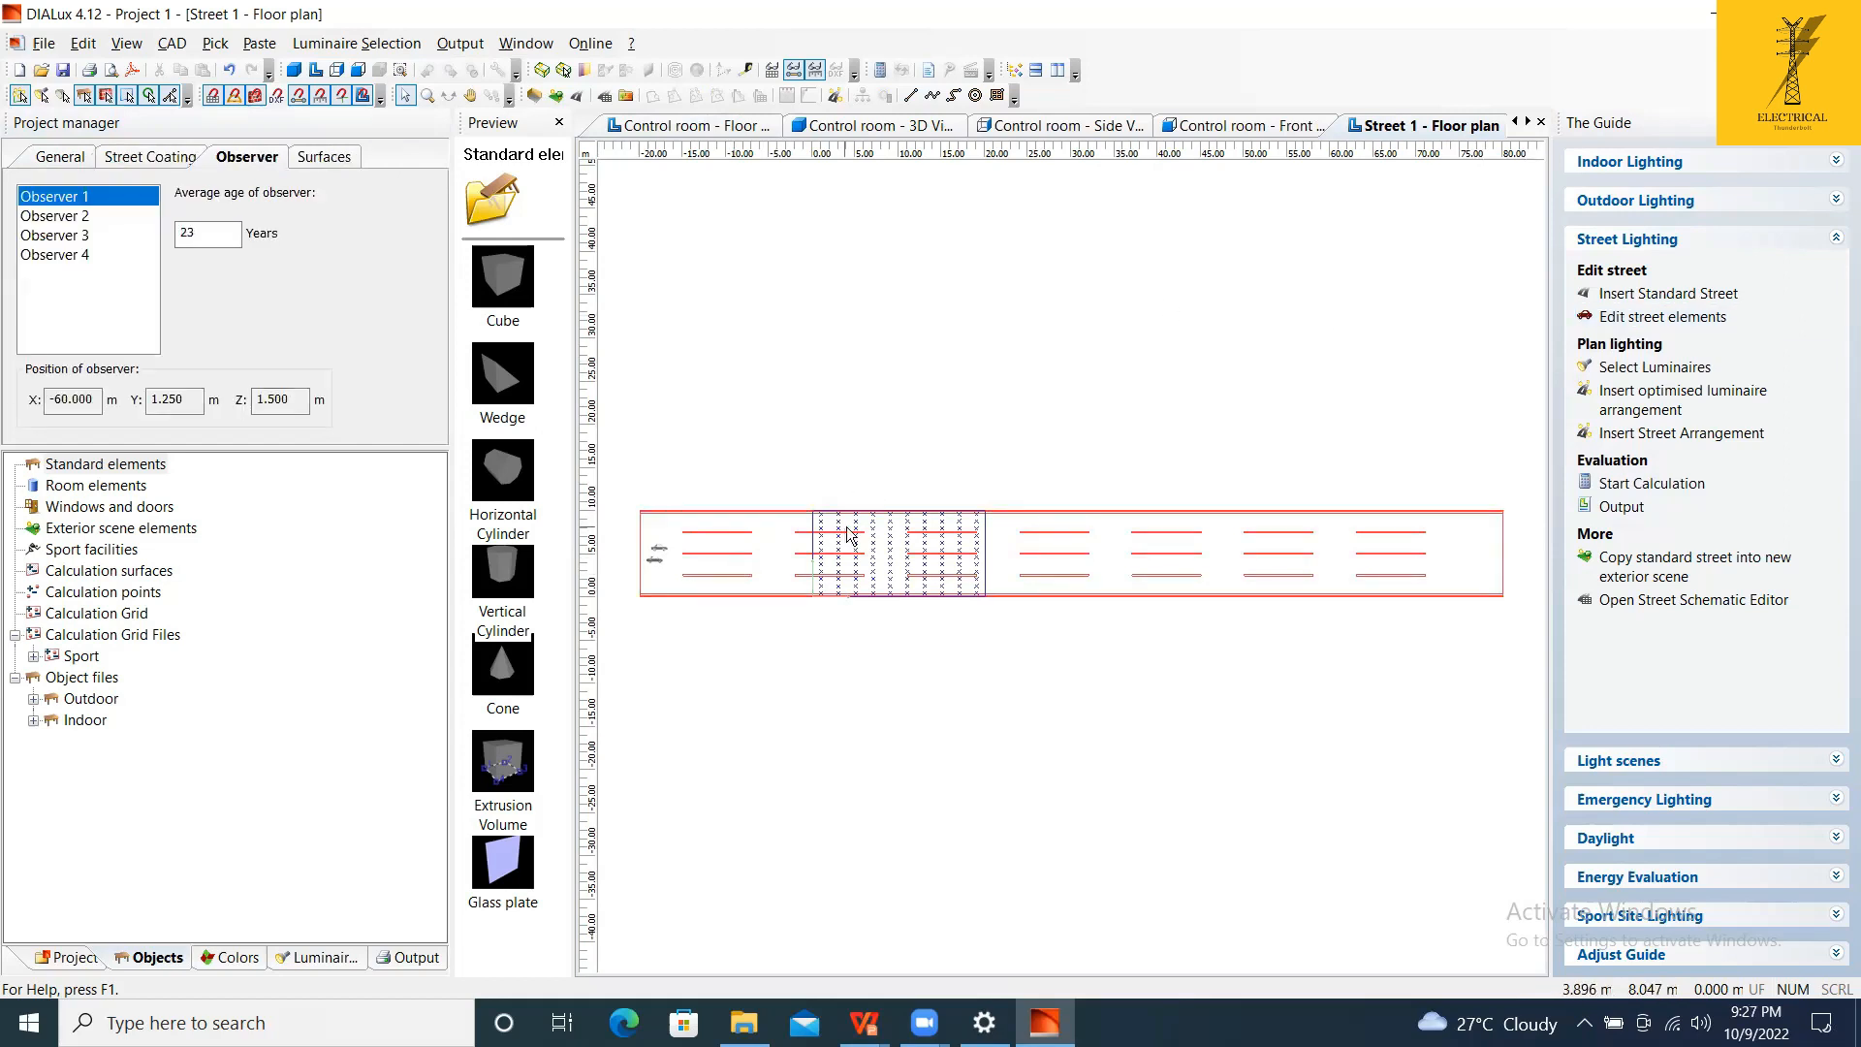
Add a sidewalk and a bicycle lane to the street as new street elements.
right_click(853, 366)
left_click(762, 405)
left_click(802, 417)
right_click(951, 365)
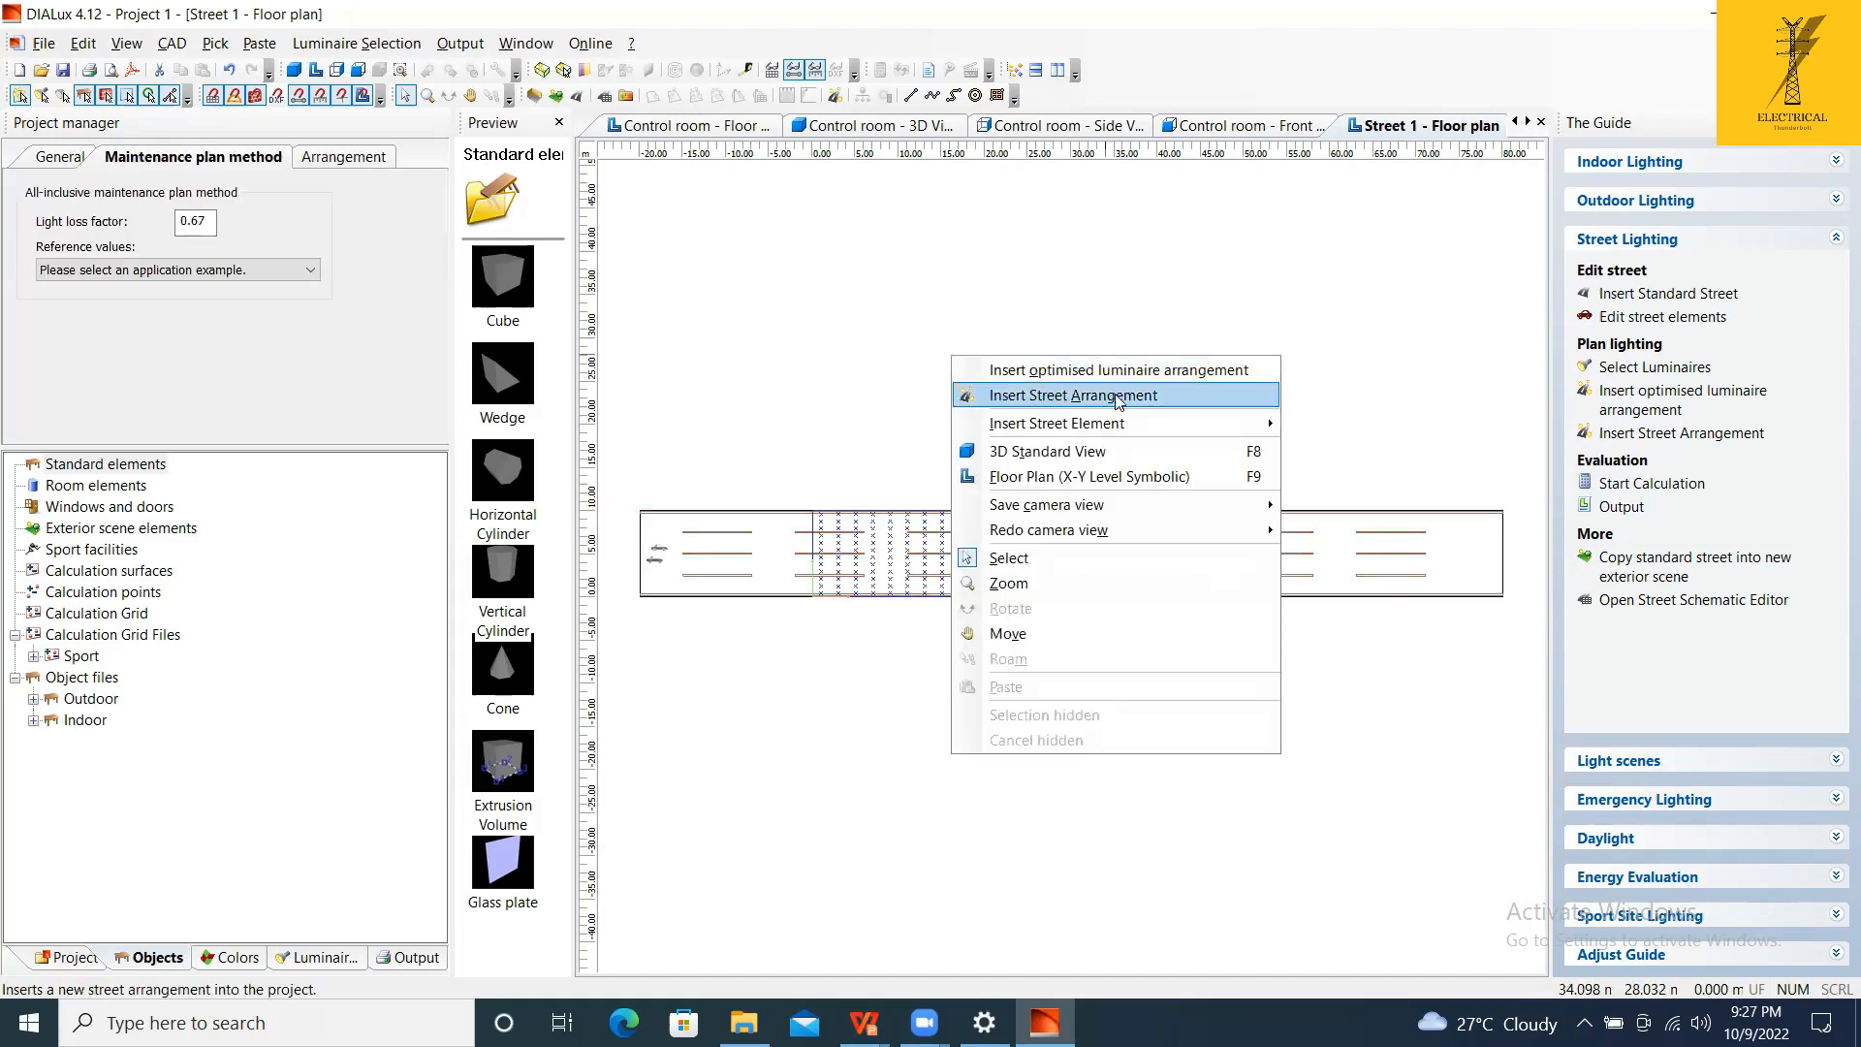
mouse_move(1120, 430)
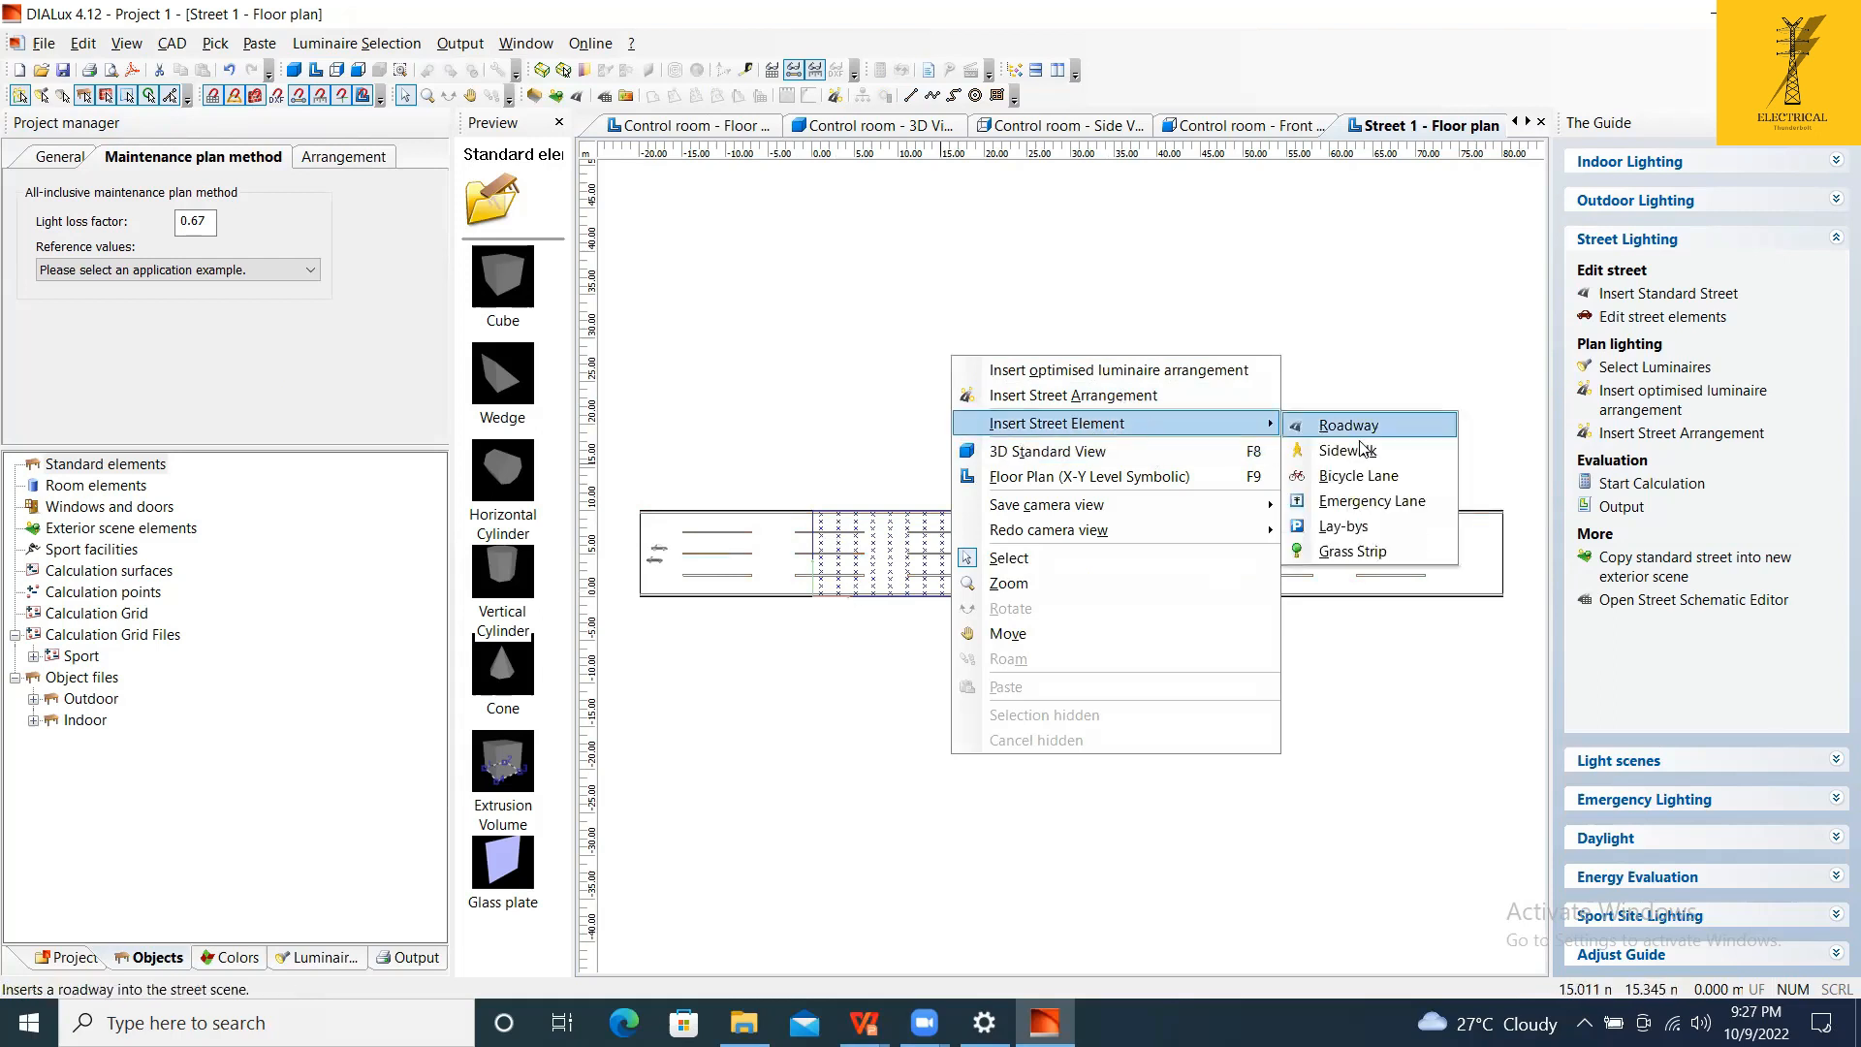
left_click(1352, 447)
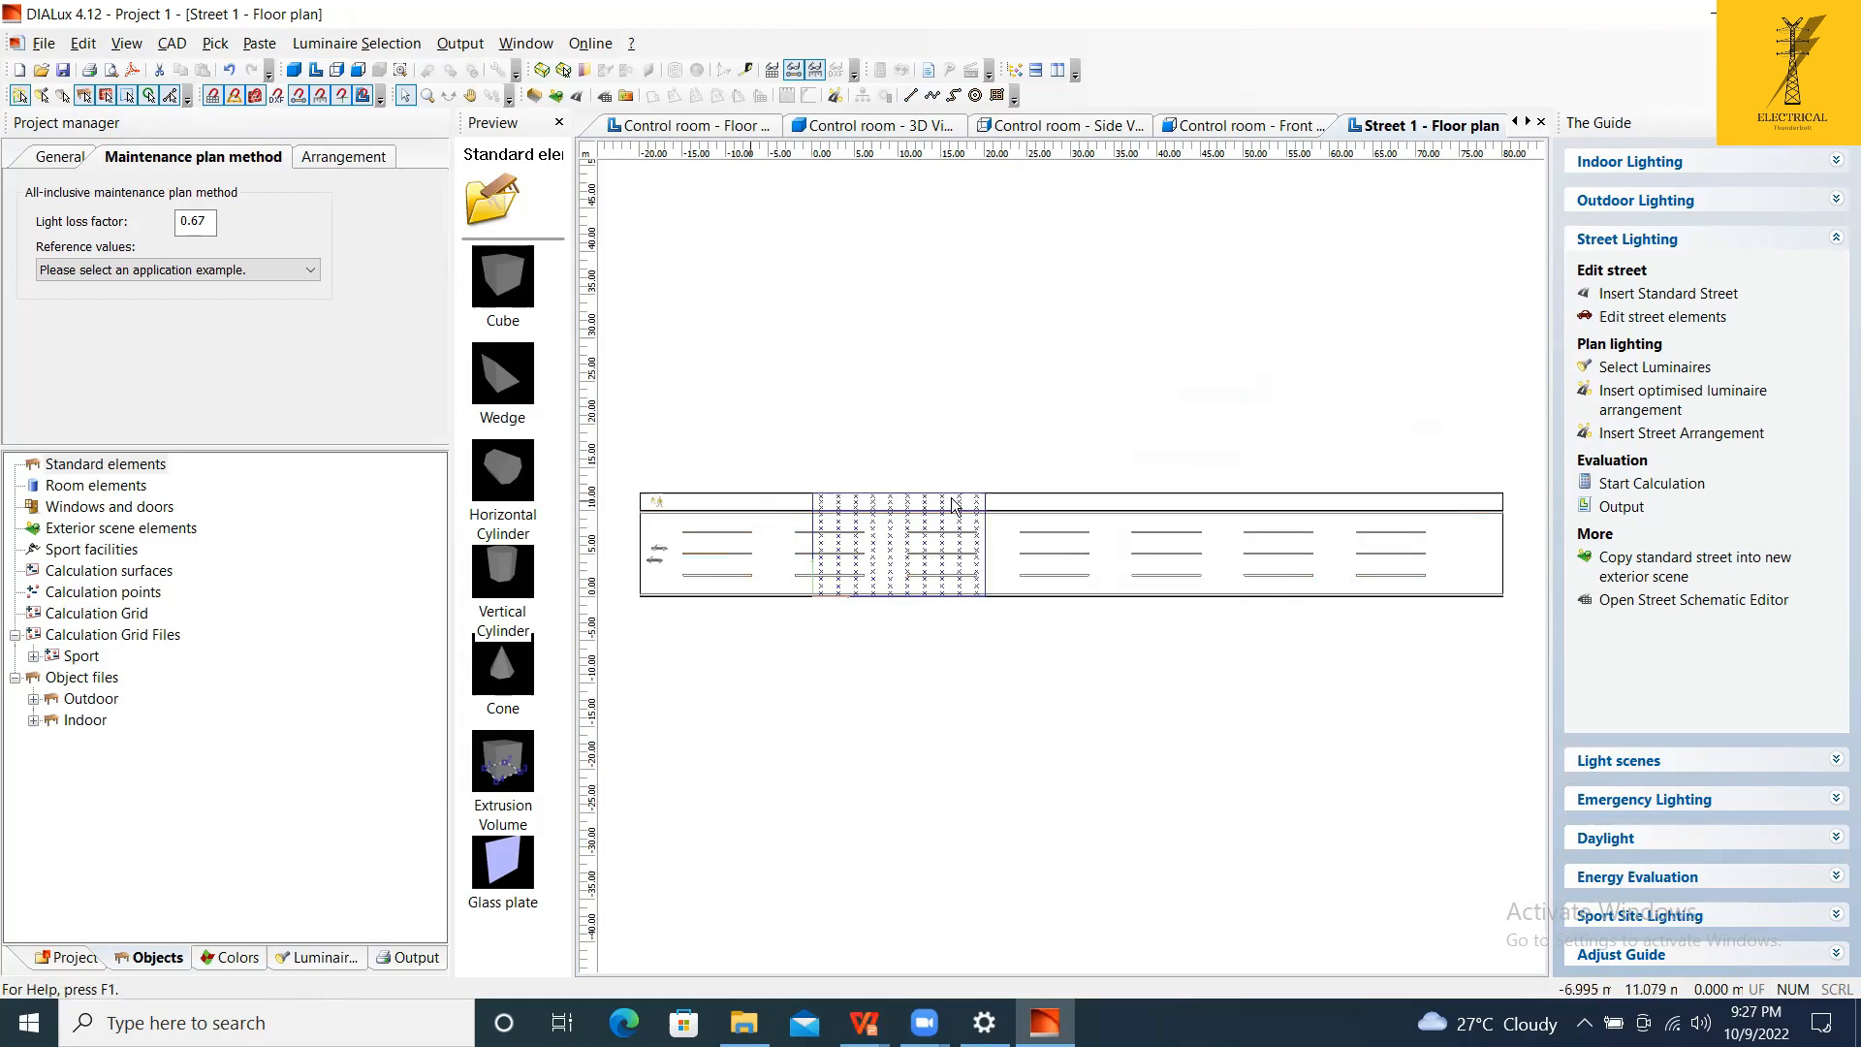
right_click(998, 419)
mouse_move(1163, 486)
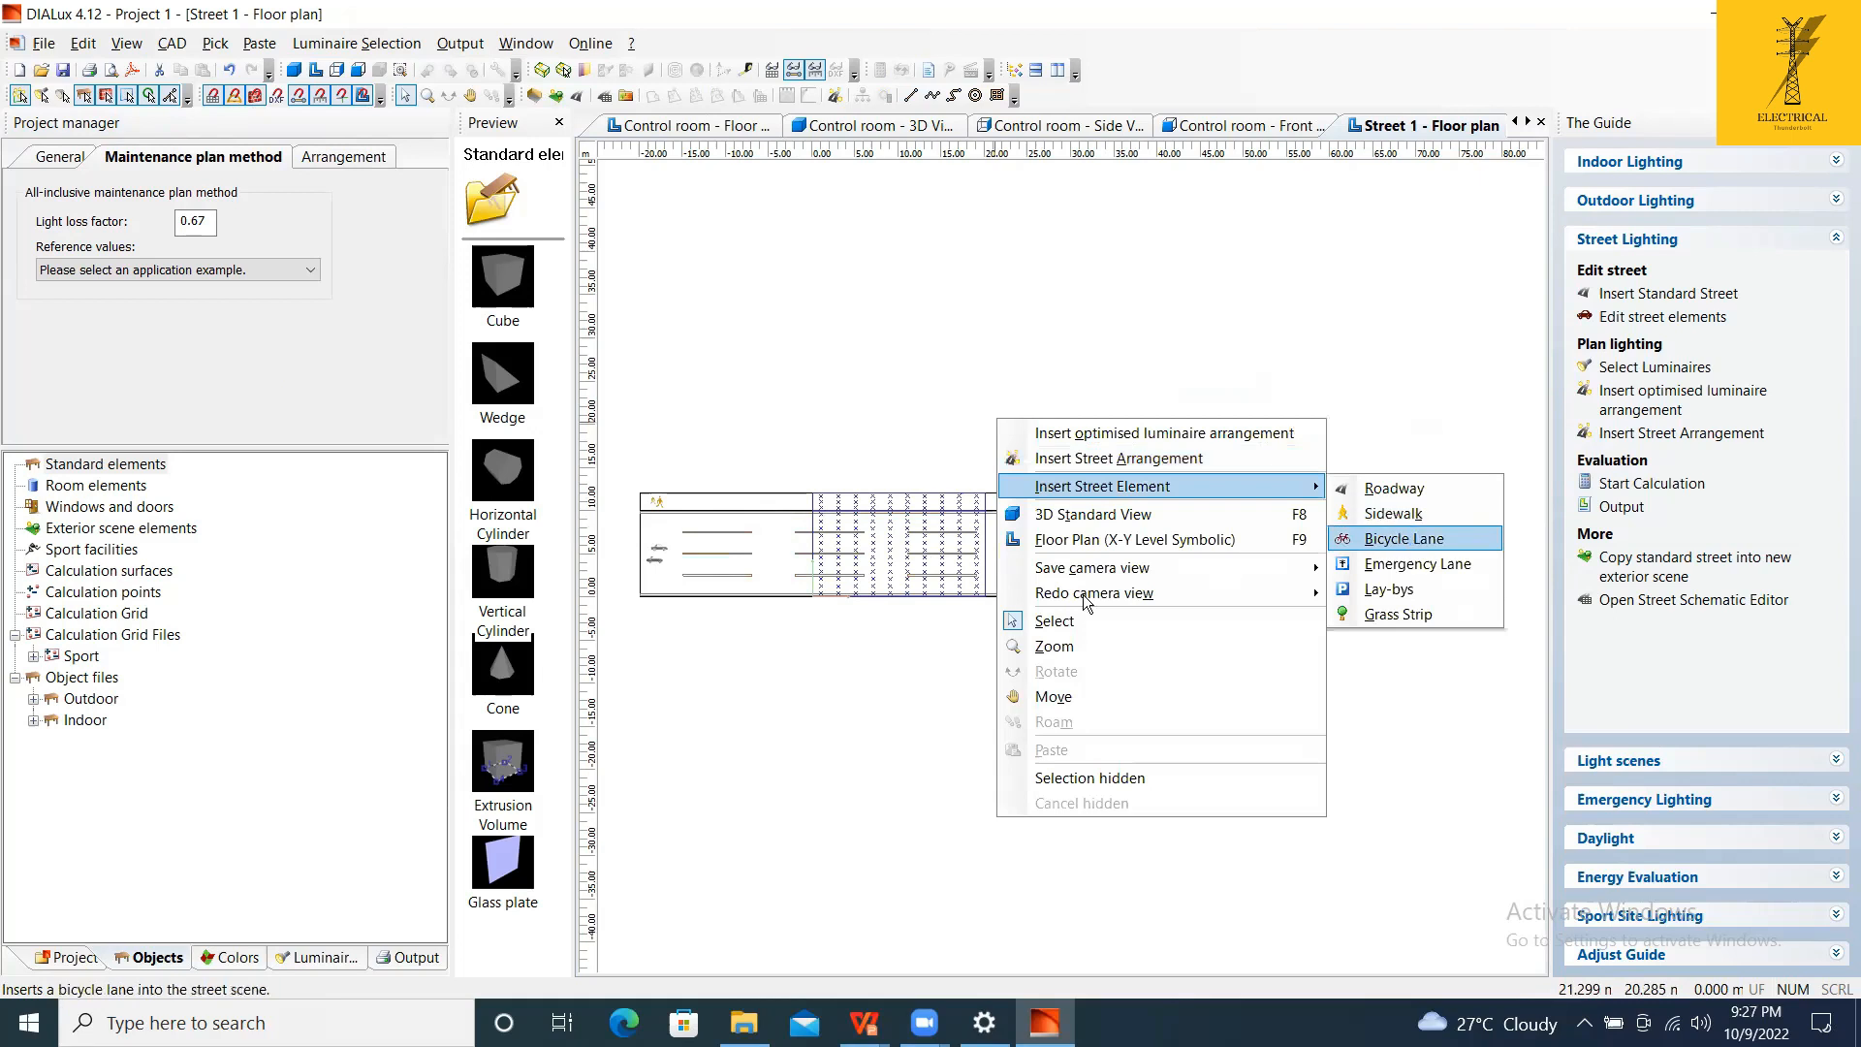
left_click(1464, 541)
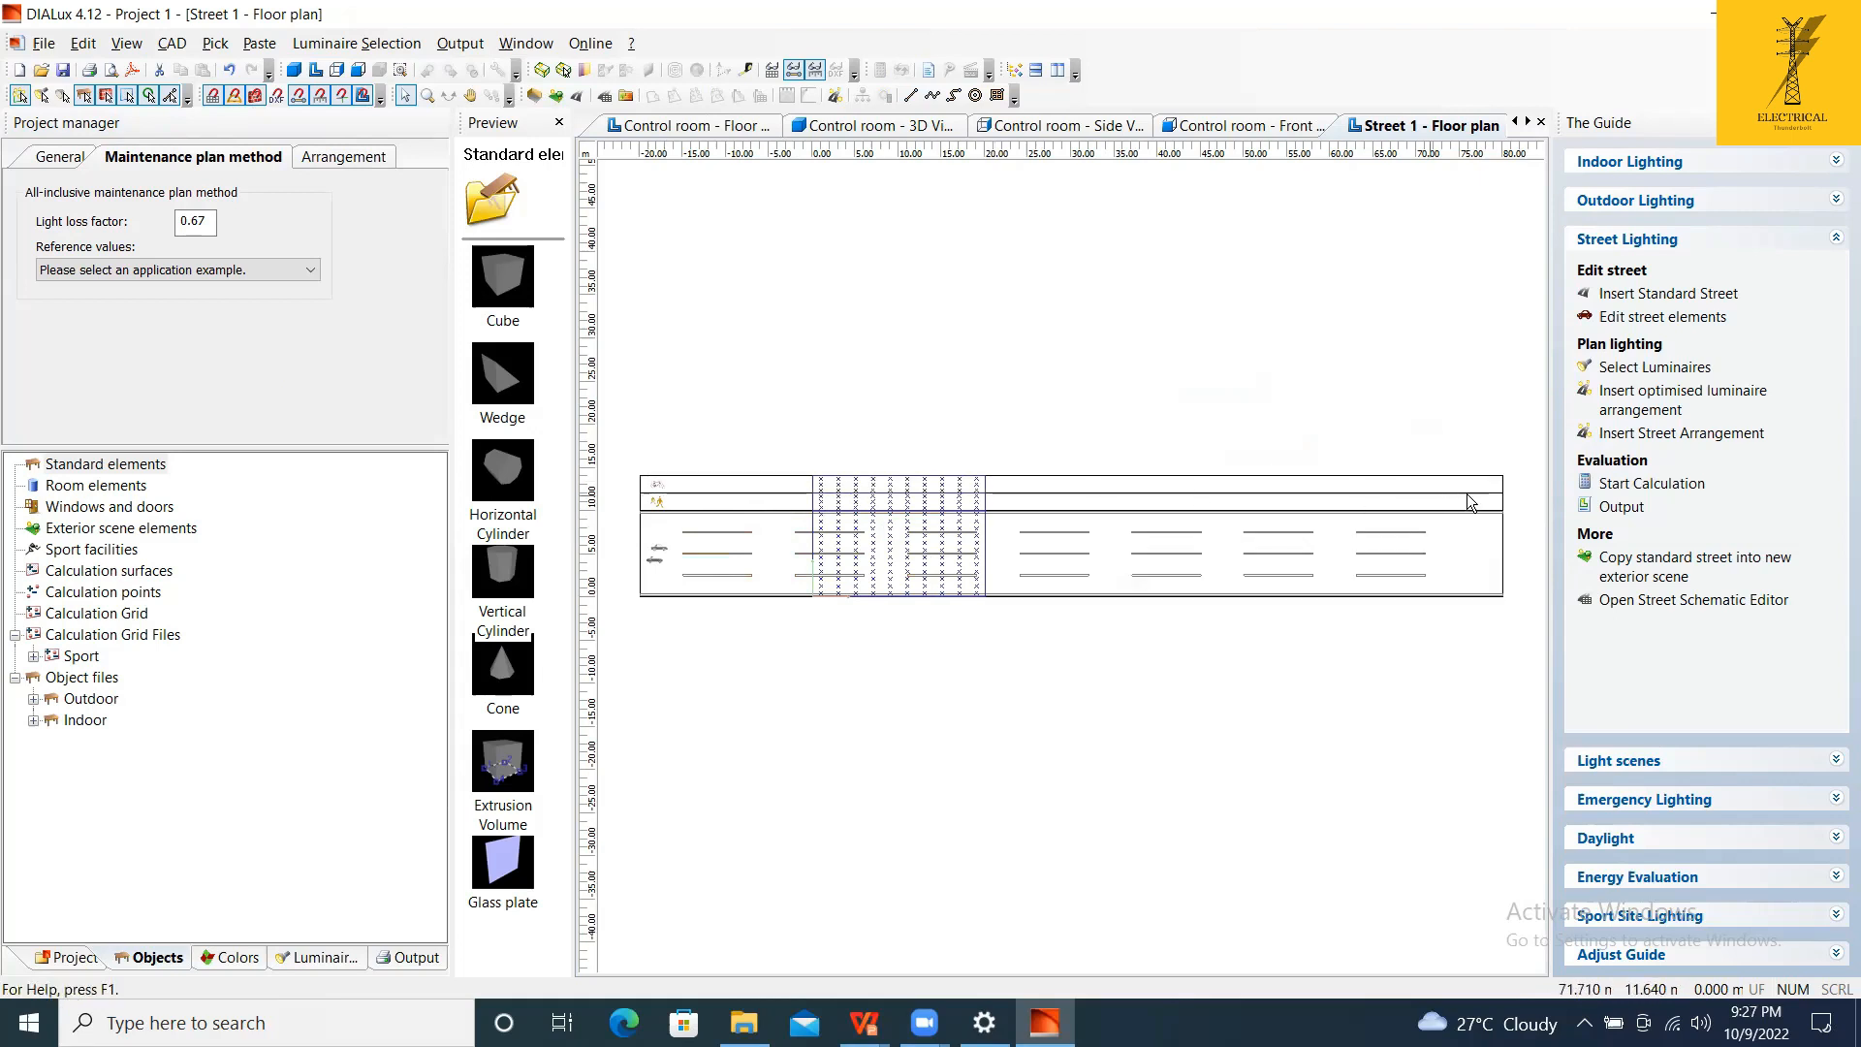
Start a new street arrangement of luminaires and set its boom length to 1 m.
right_click(964, 272)
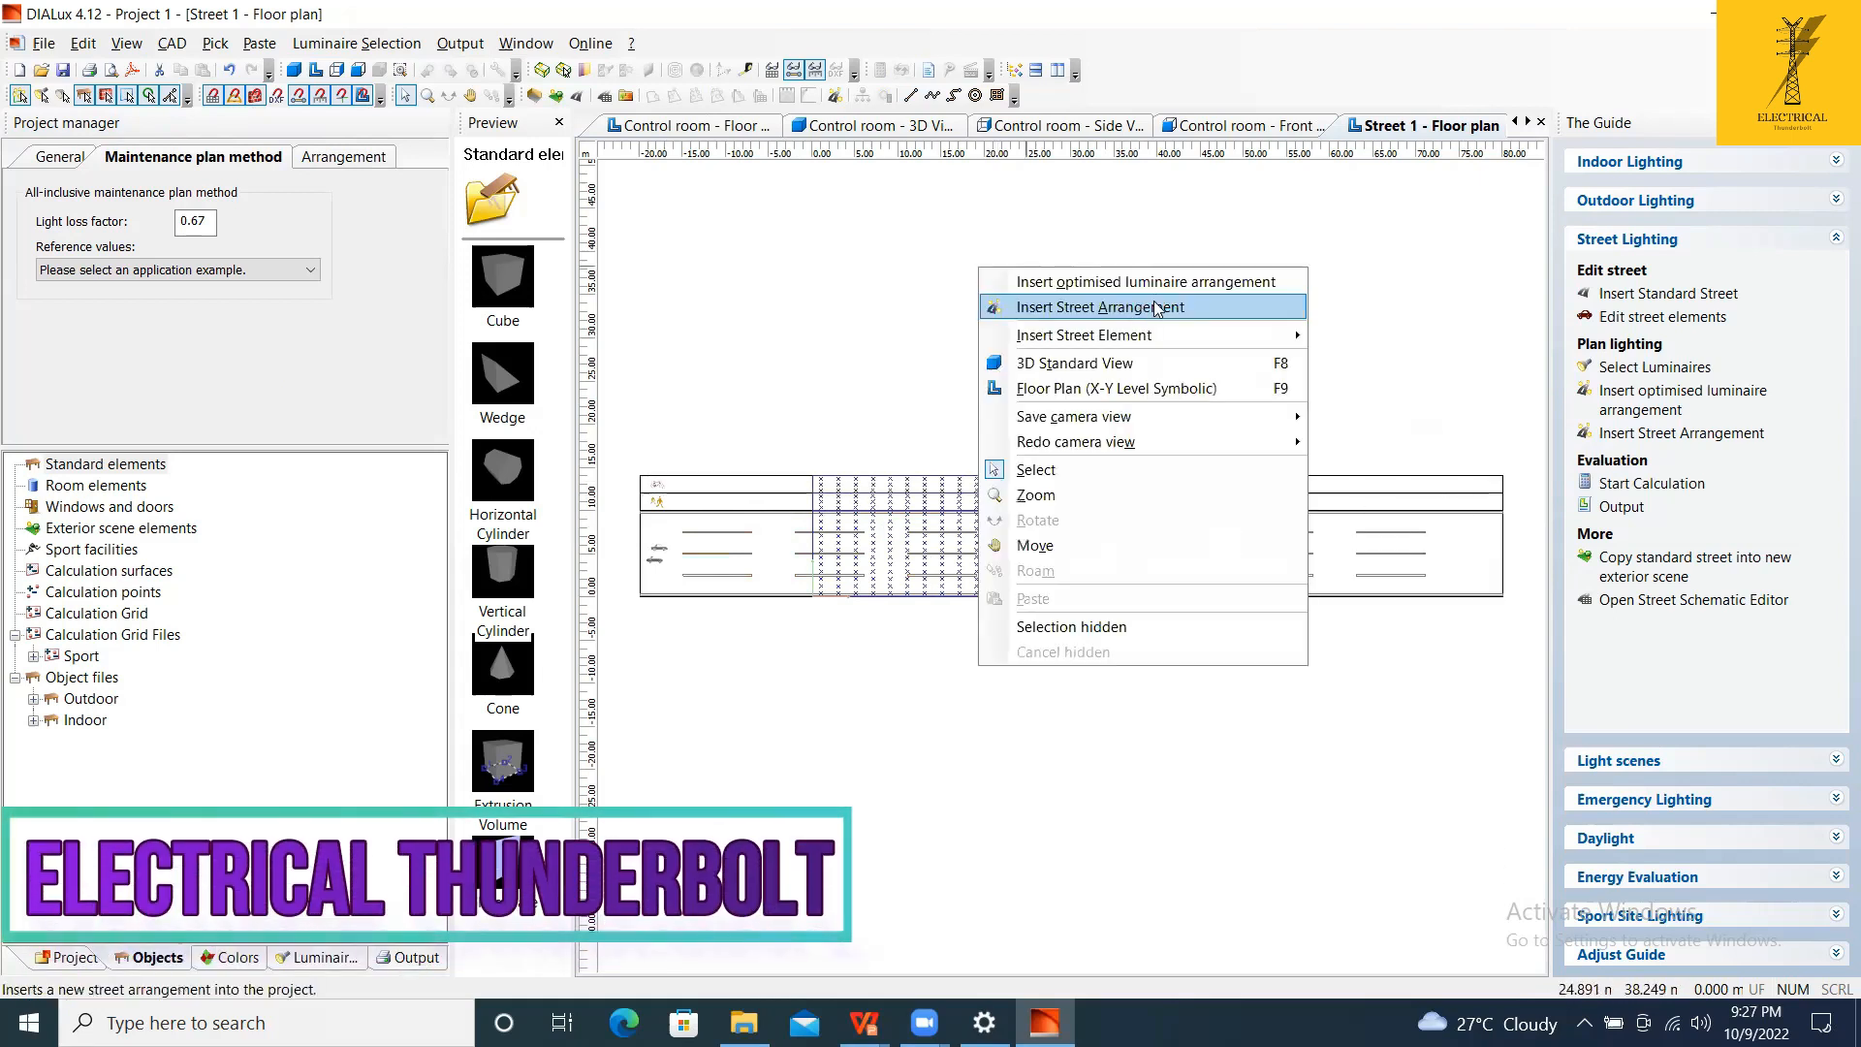
left_click(1027, 288)
left_click(1261, 155)
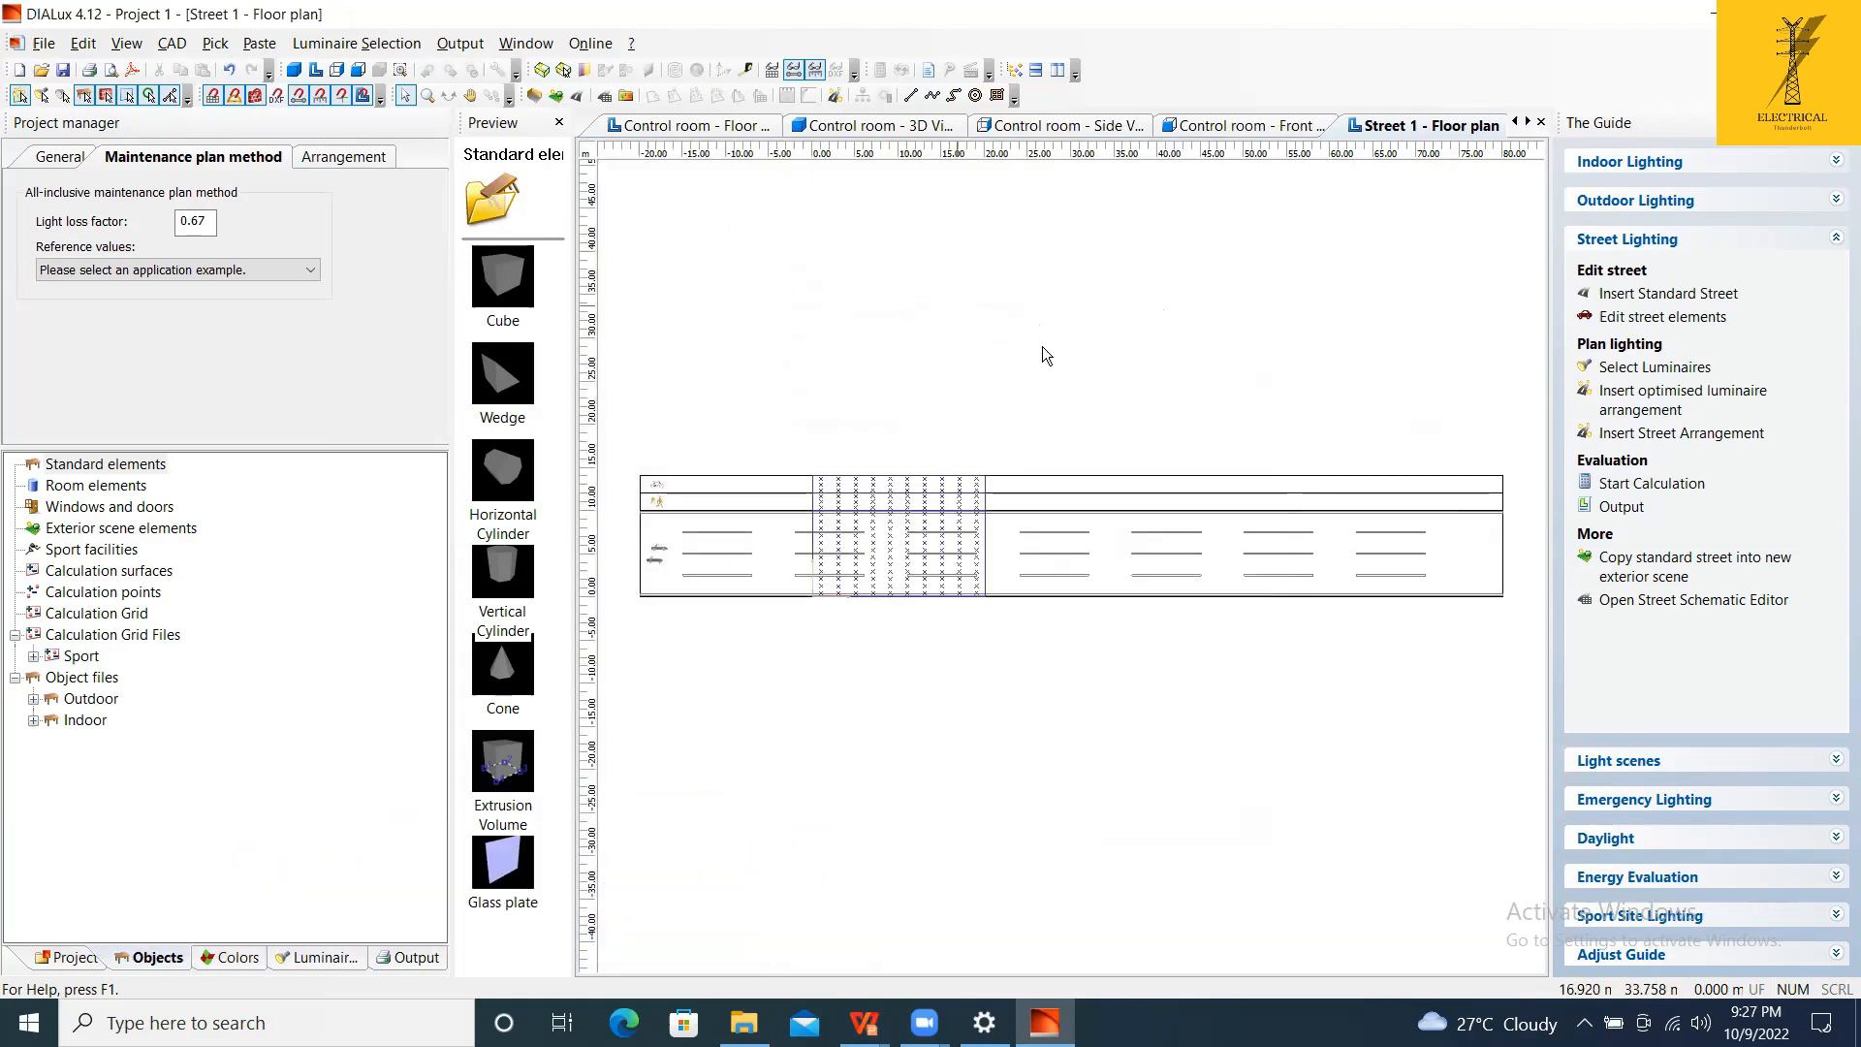
left_click(170, 158)
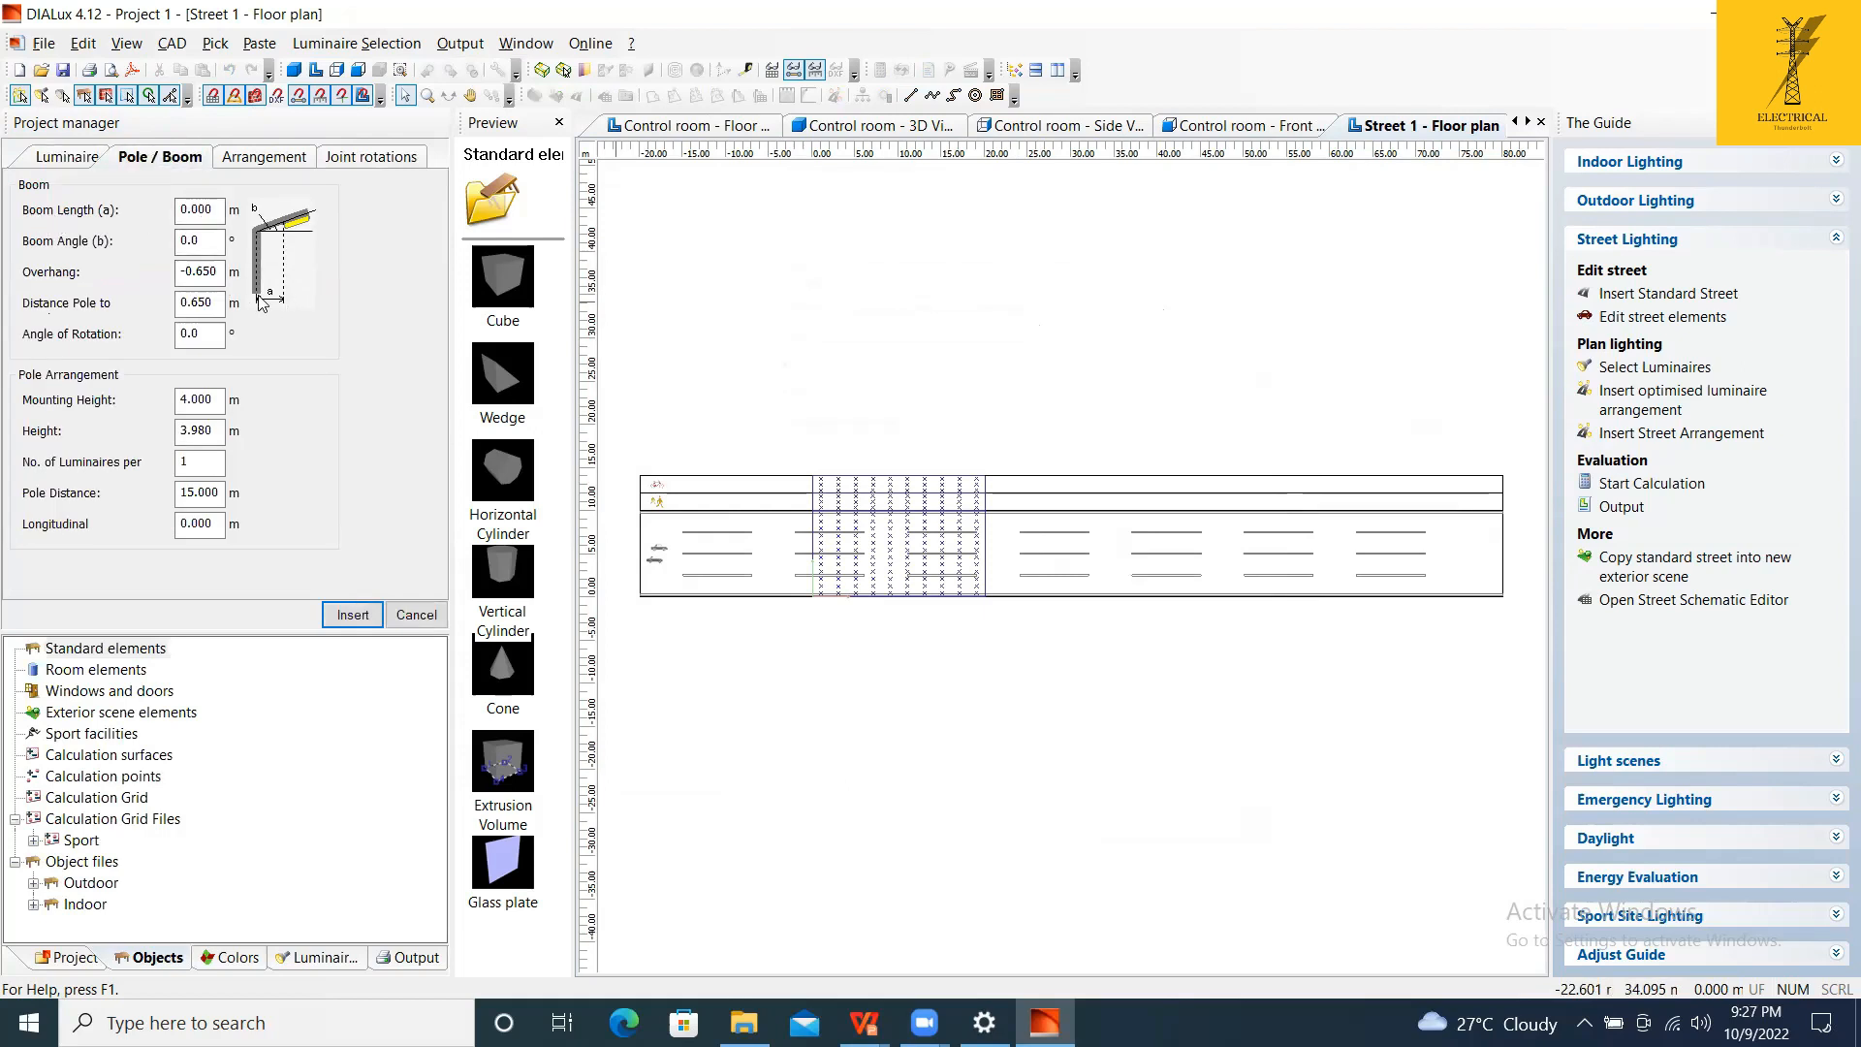
left_click(215, 211)
type("1")
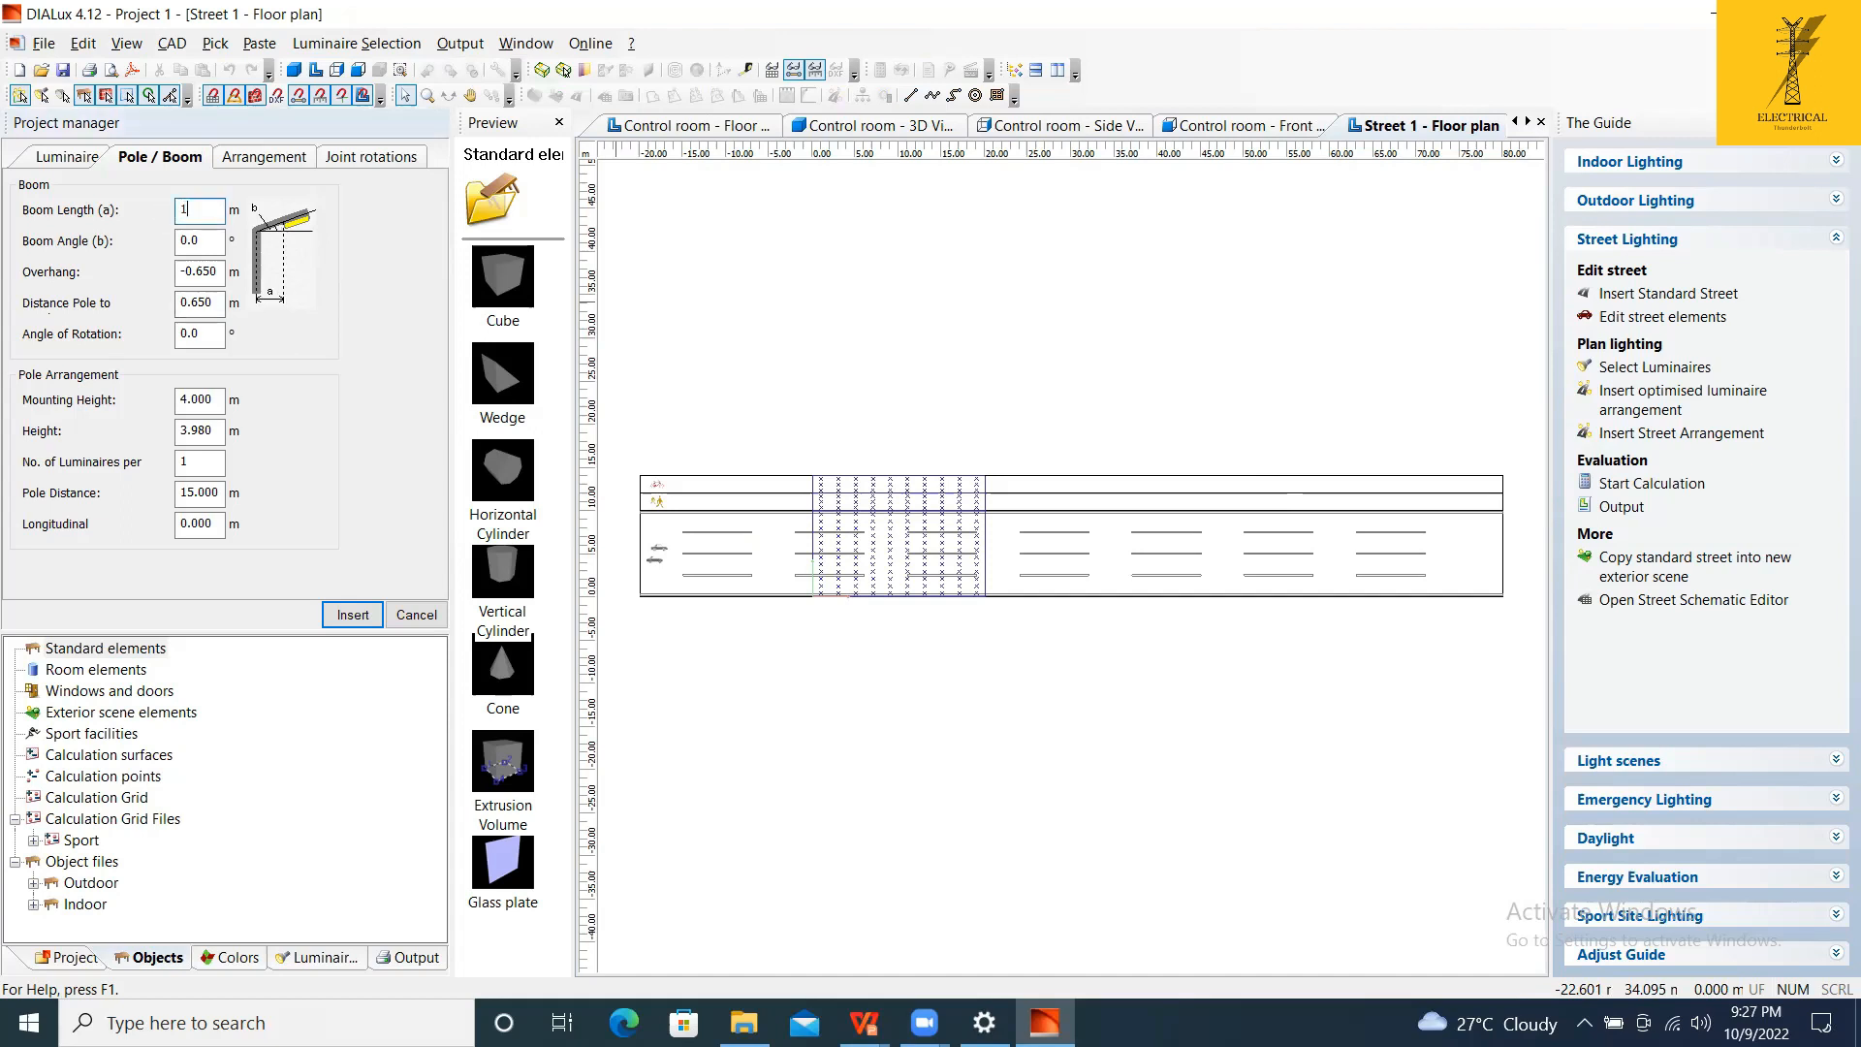
left_click(204, 241)
key("shift+Home")
Choose the "Double row, opposing" arrangement and insert the street luminaires along the road.
left_click(263, 156)
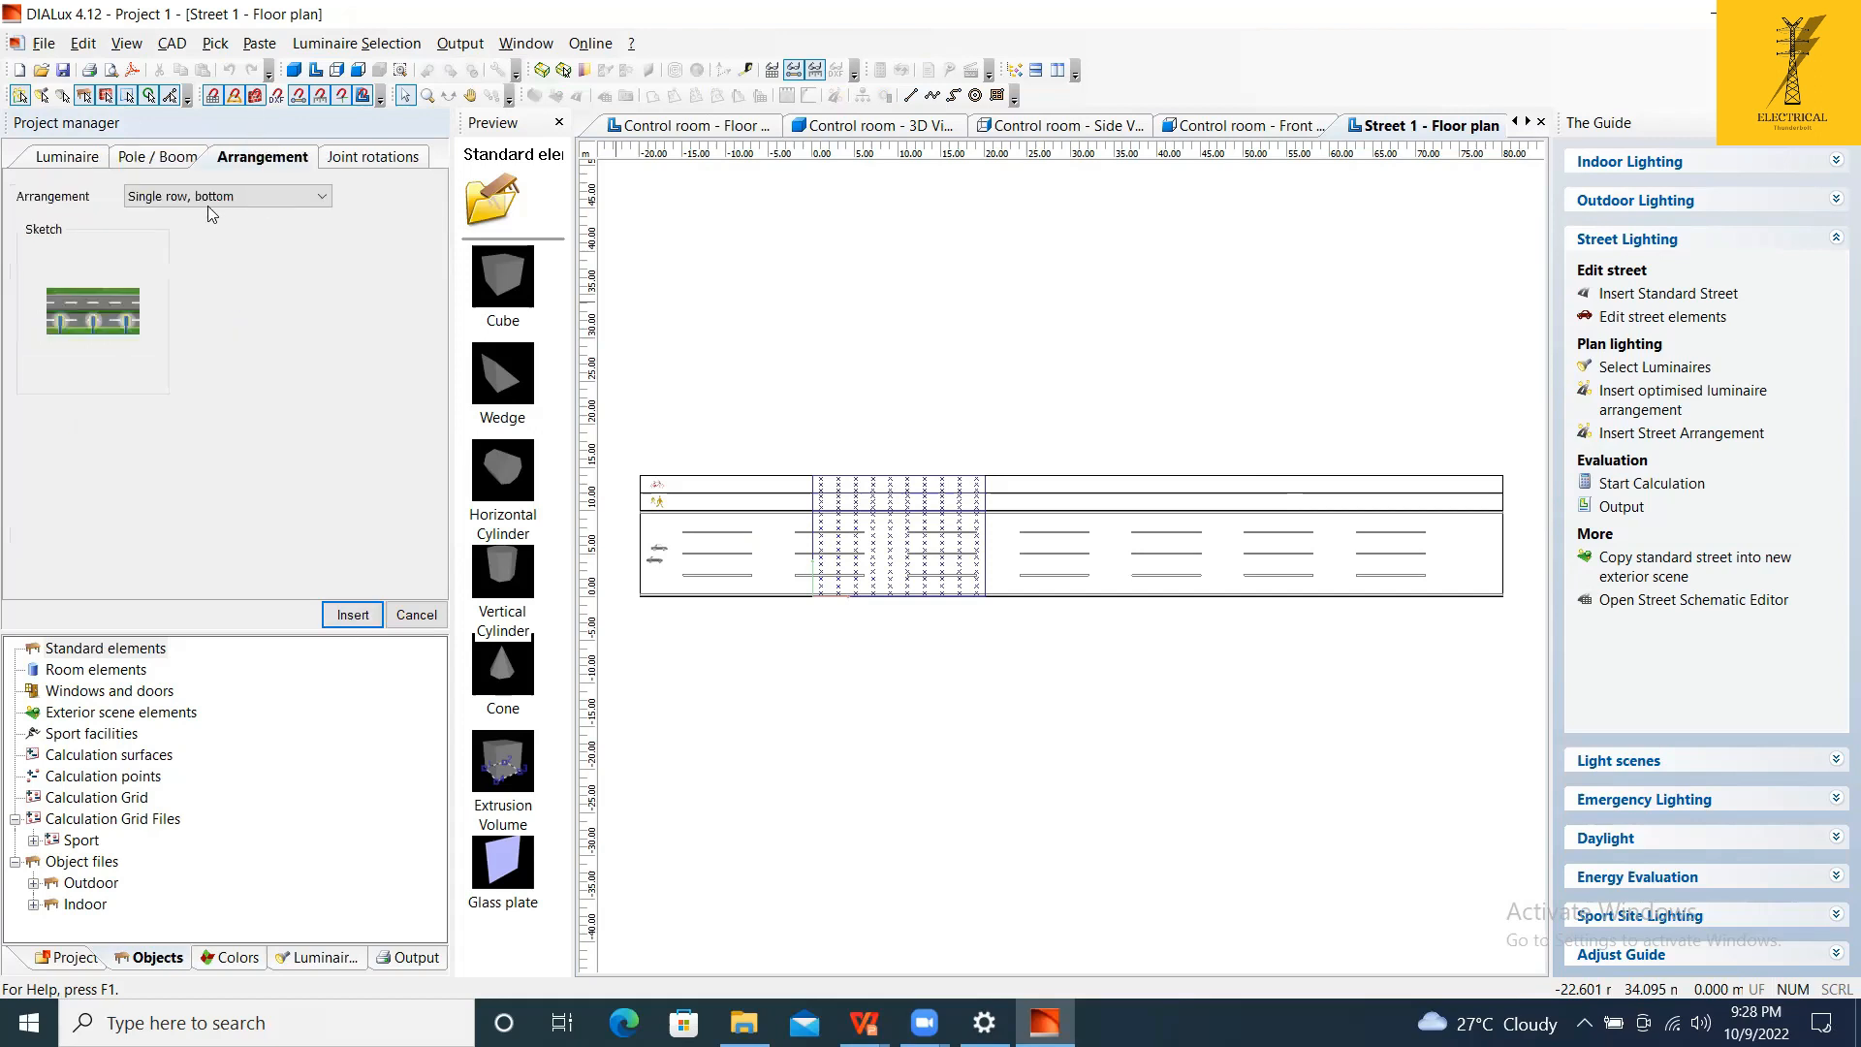
left_click(293, 198)
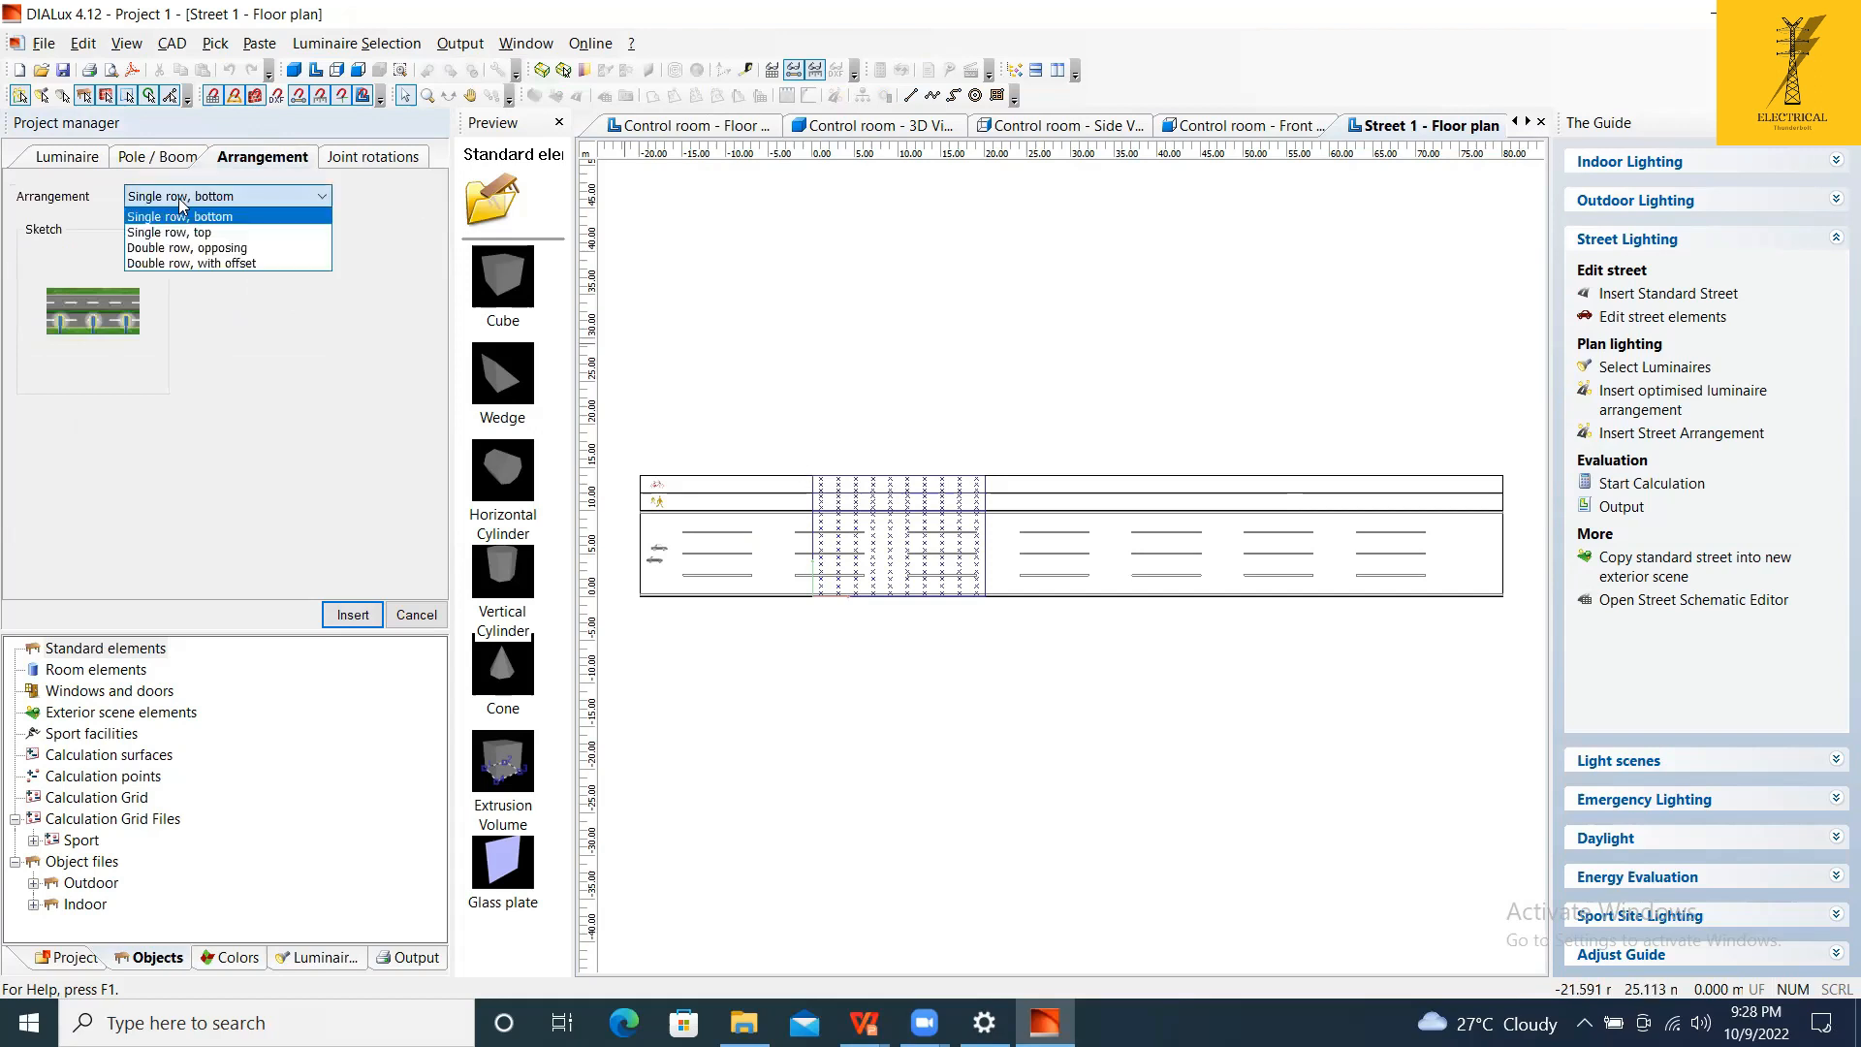
left_click(251, 234)
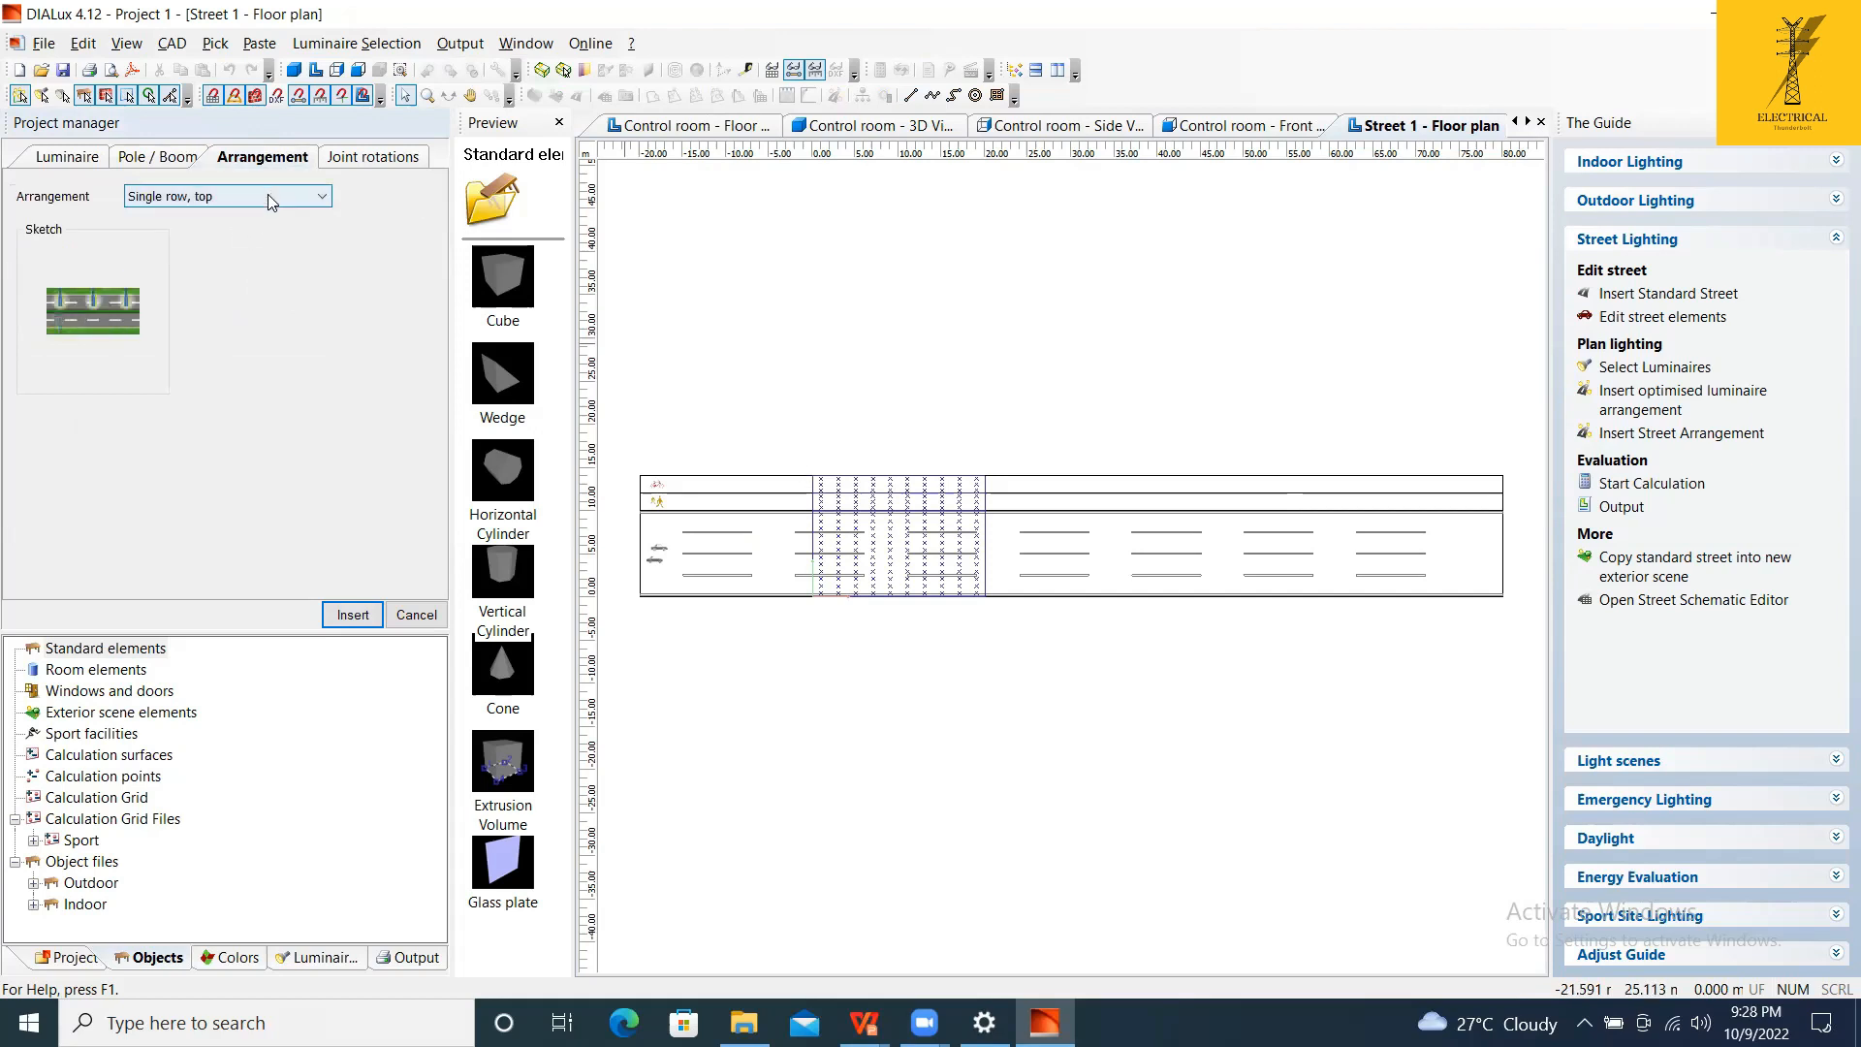
left_click(274, 198)
left_click(251, 249)
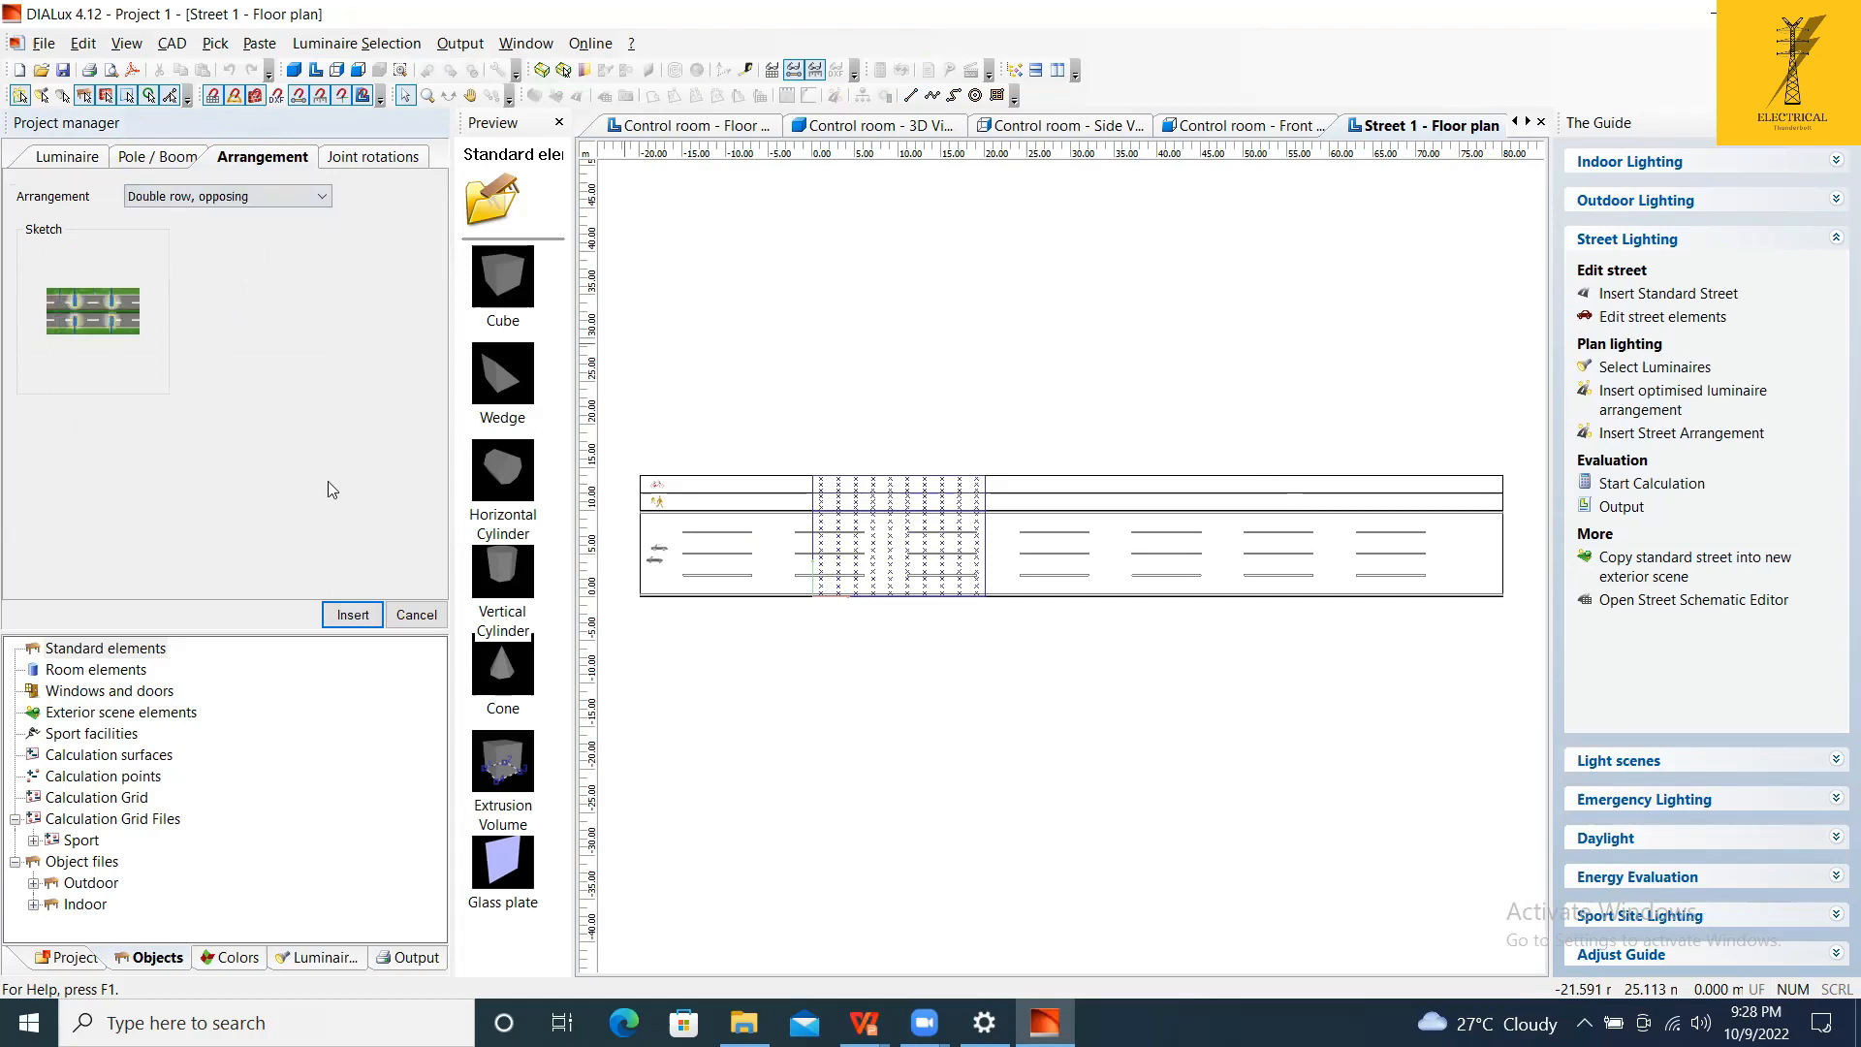
left_click(354, 616)
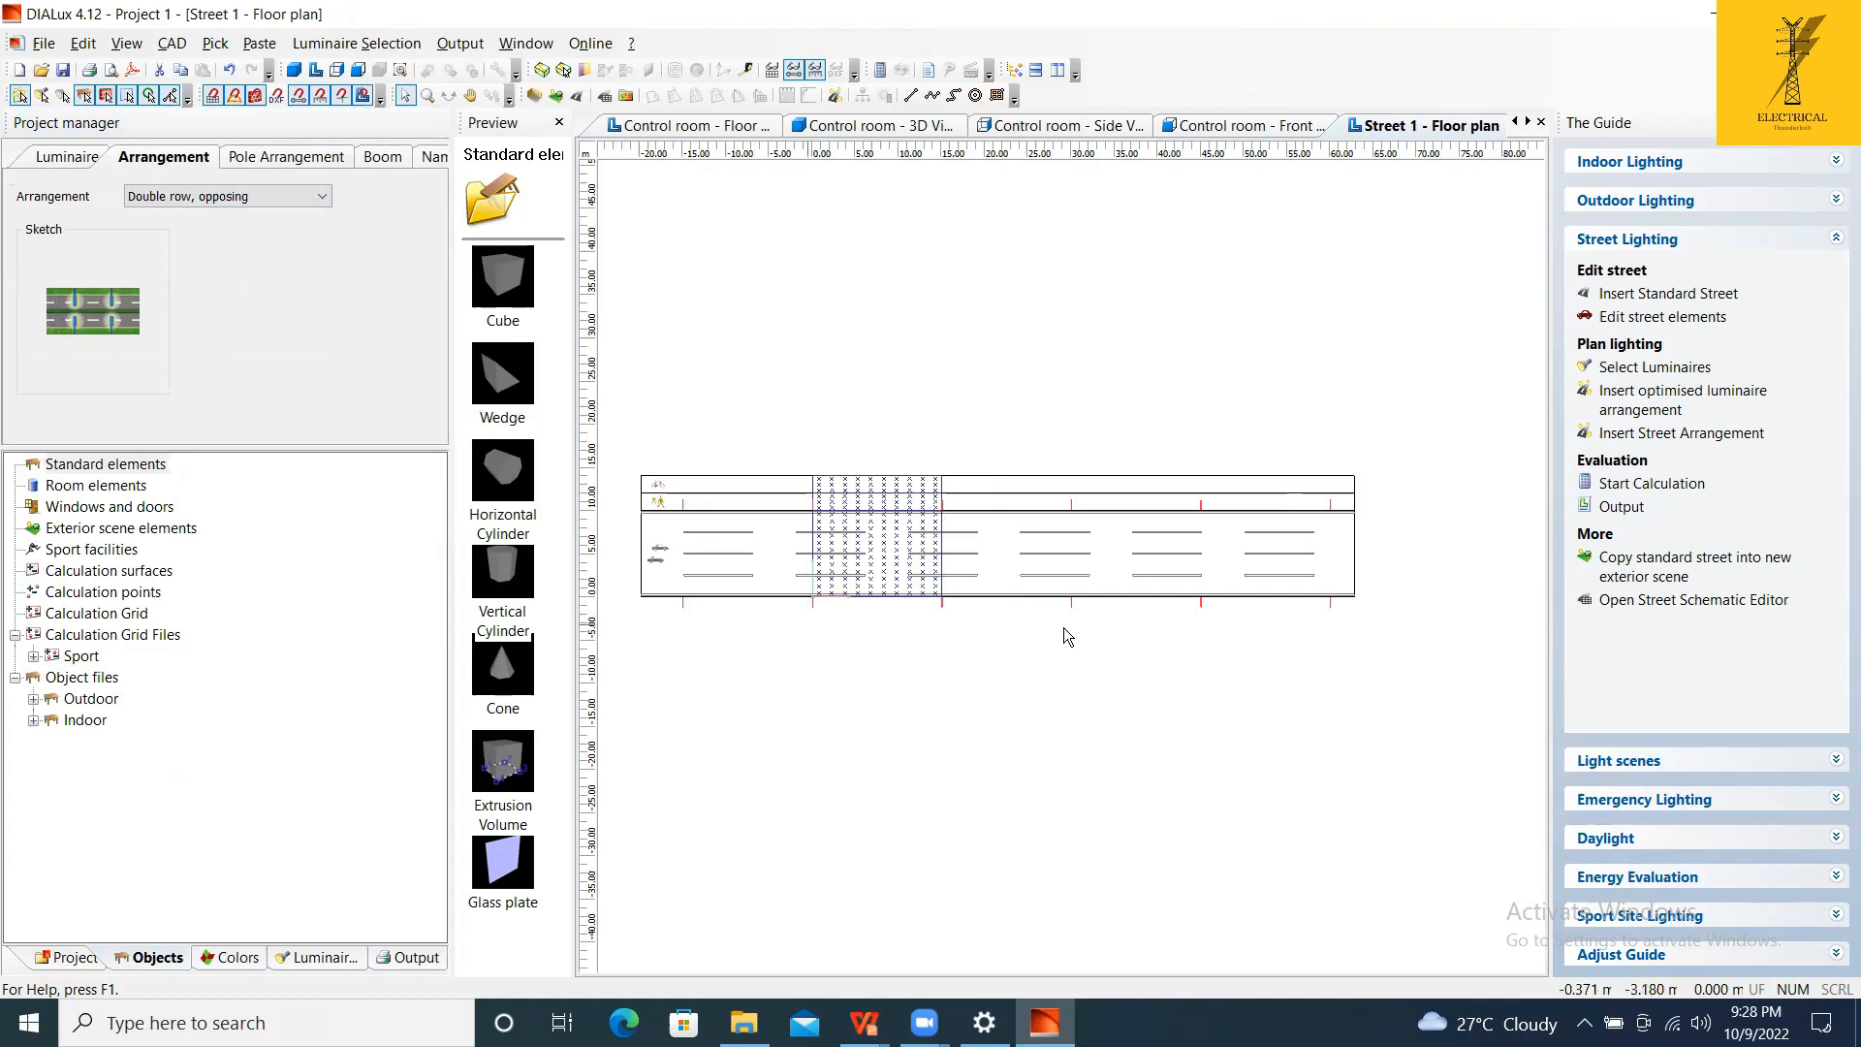
Try the "Single row, bottom" luminaire arrangement for the street and settle on "Double row, with offset".
left_click(303, 196)
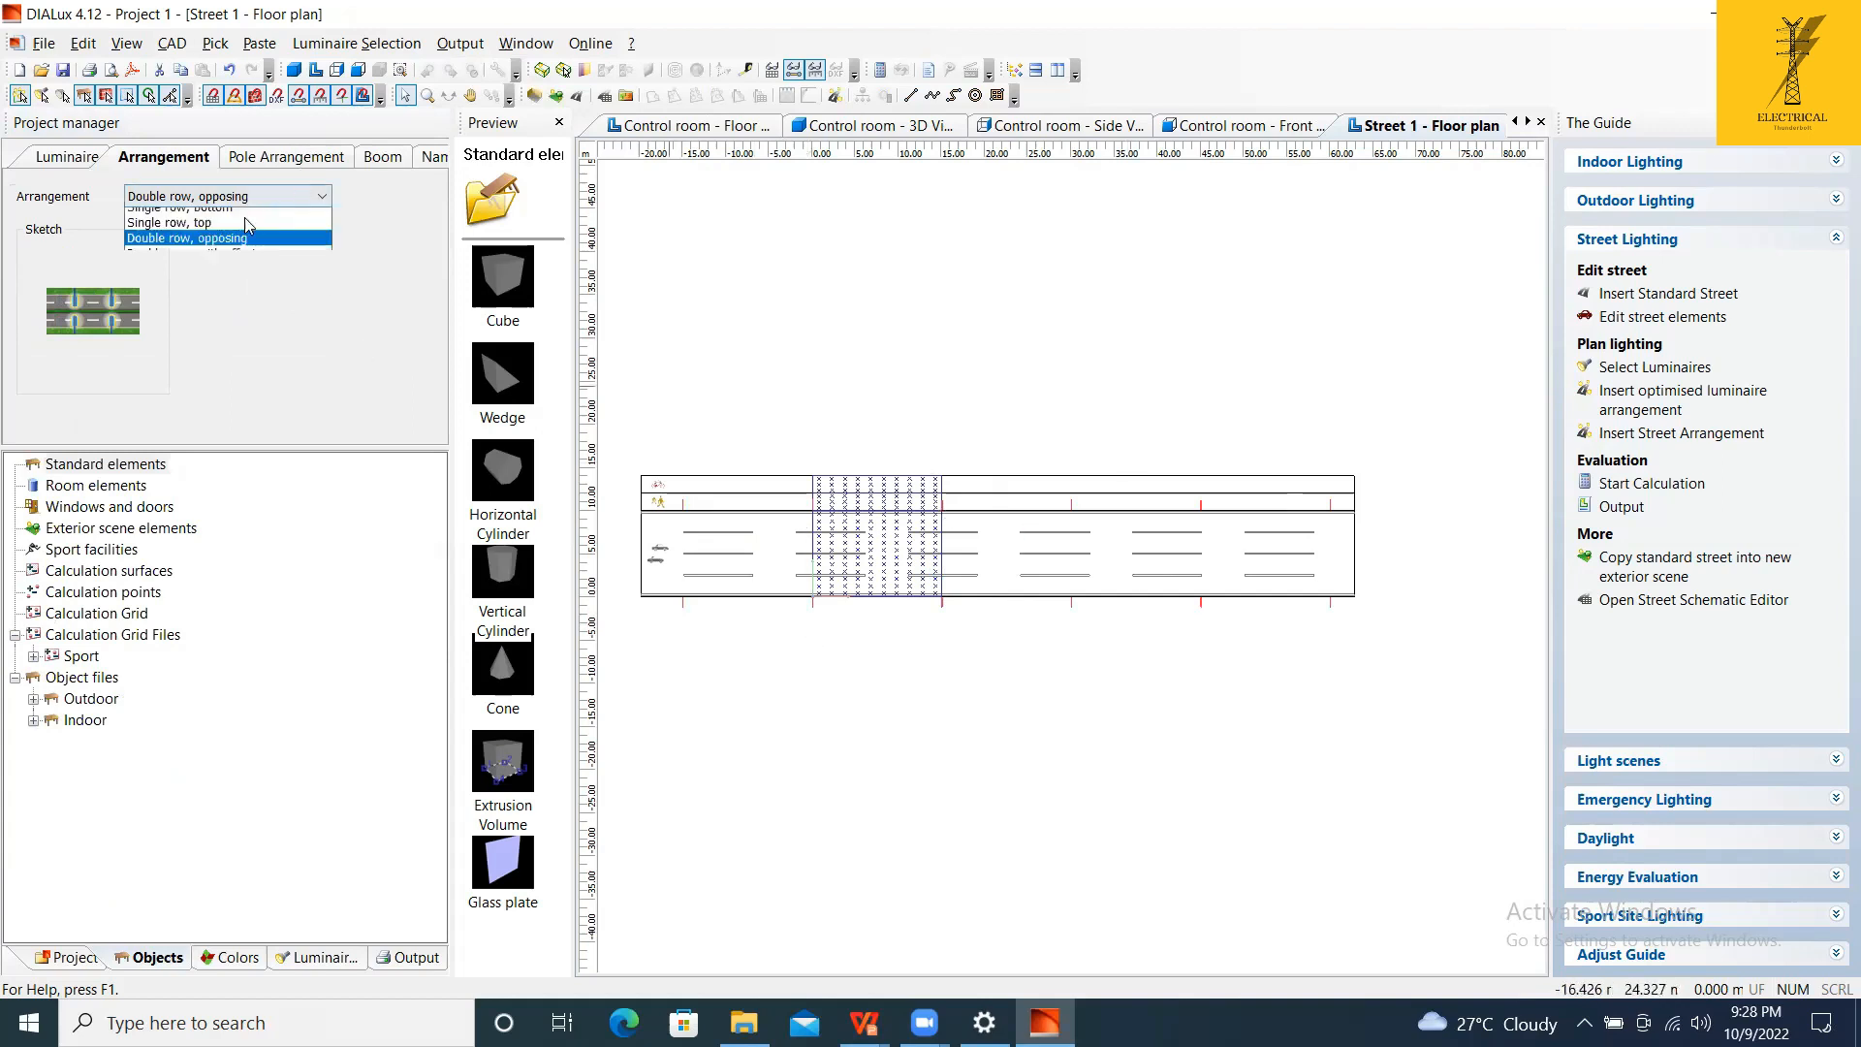
left_click(248, 215)
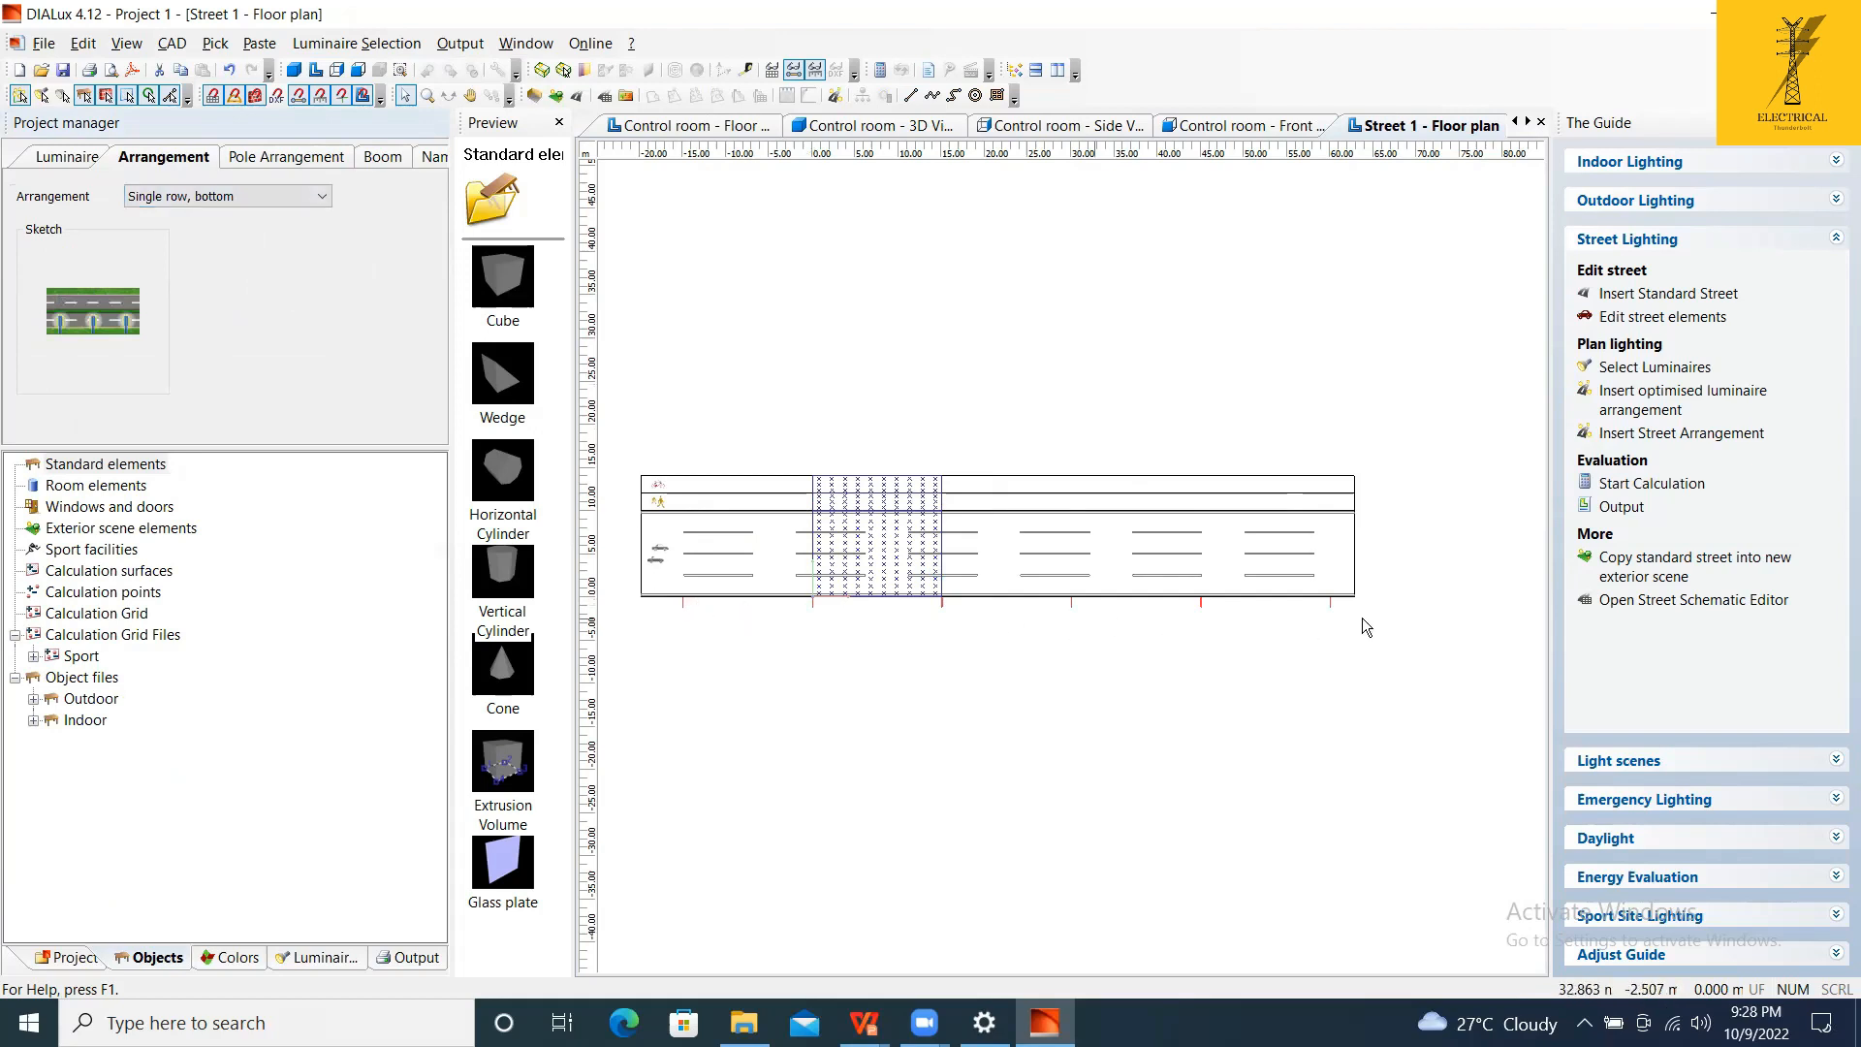
left_click(261, 196)
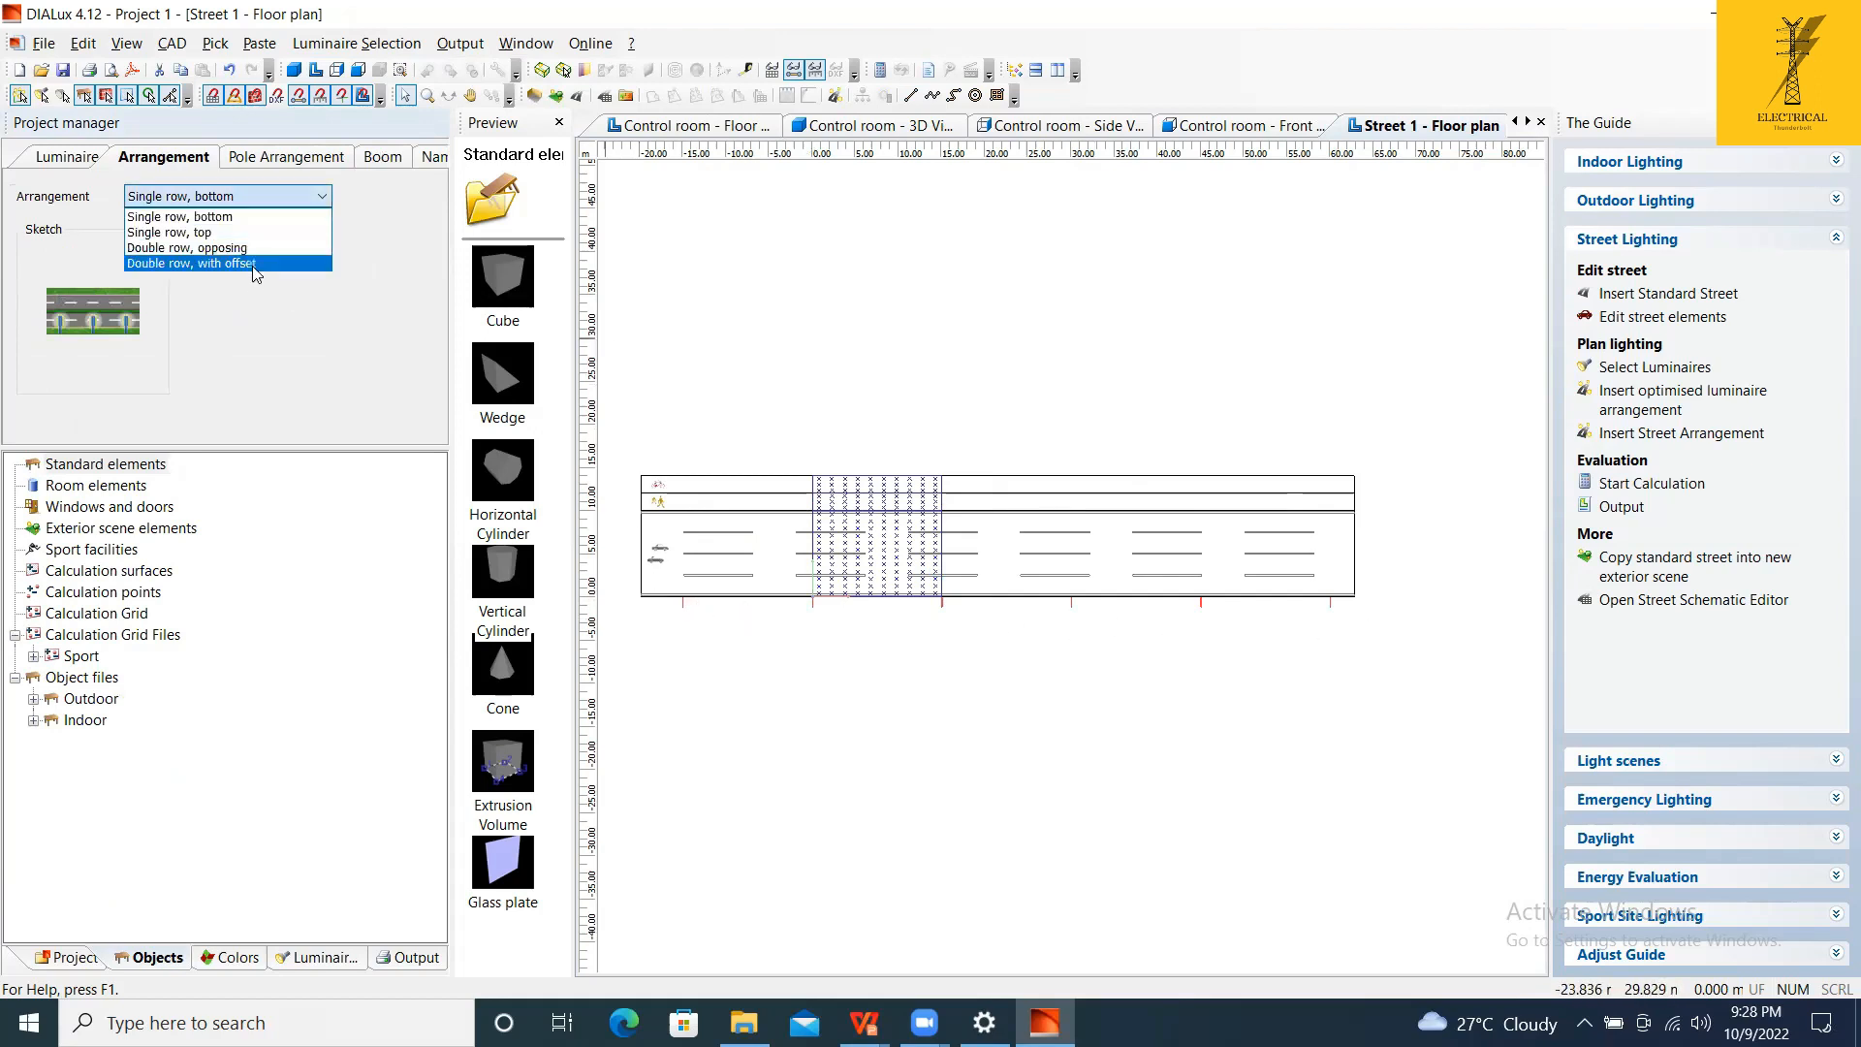
left_click(254, 263)
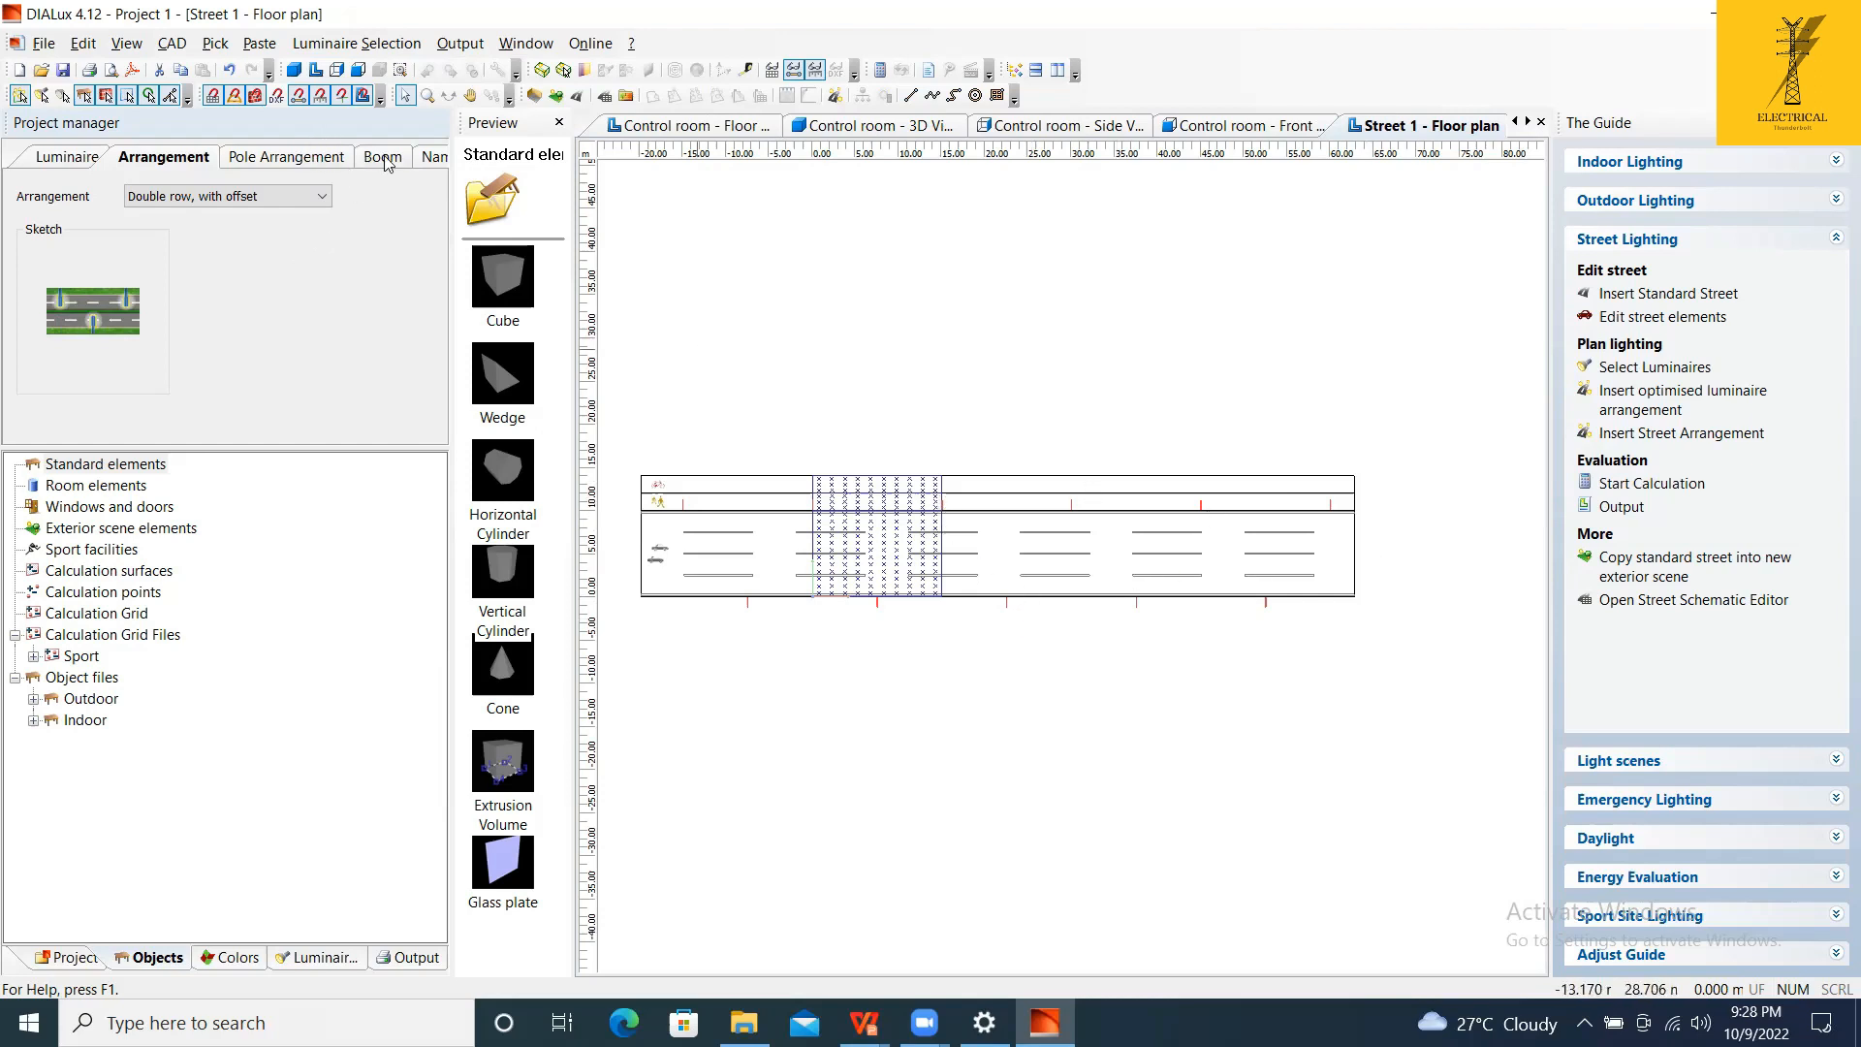
left_click(1359, 535)
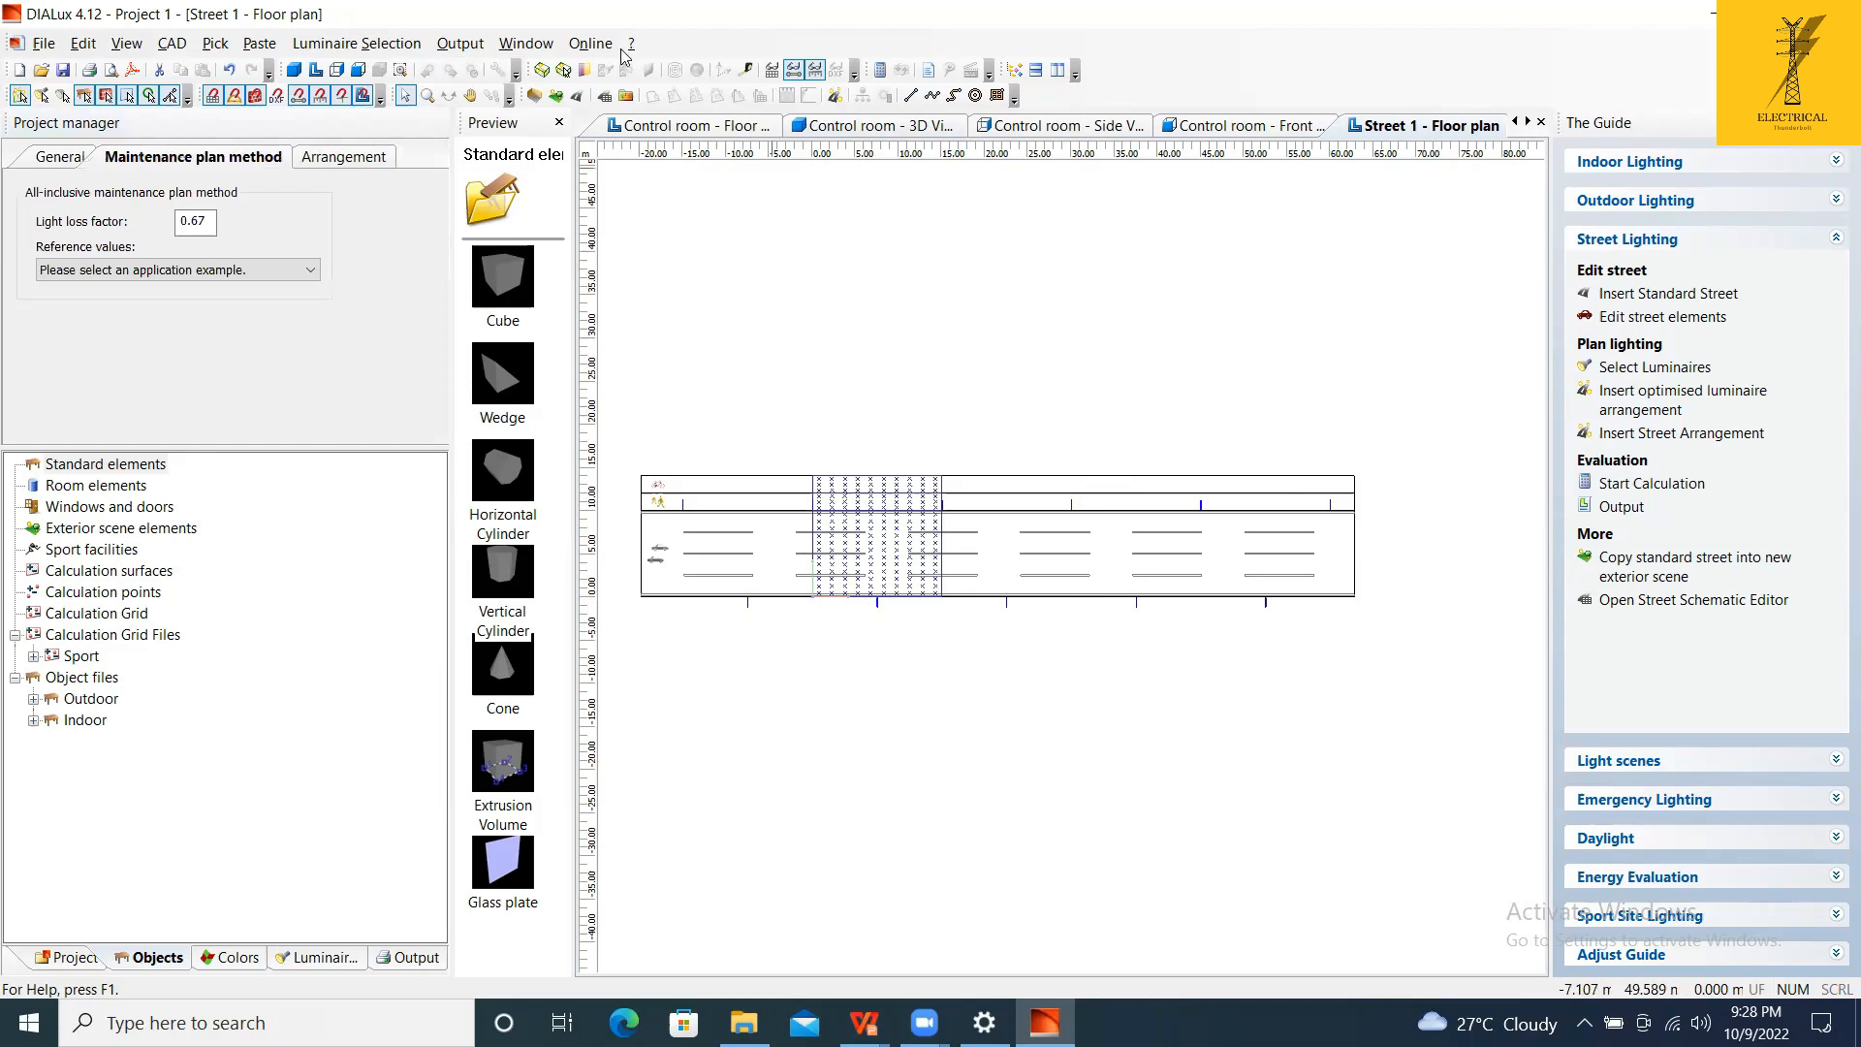
Calculate Street 1 with the standard calculation option, check its 3D view and return to its floor plan.
left_click(460, 45)
left_click(587, 70)
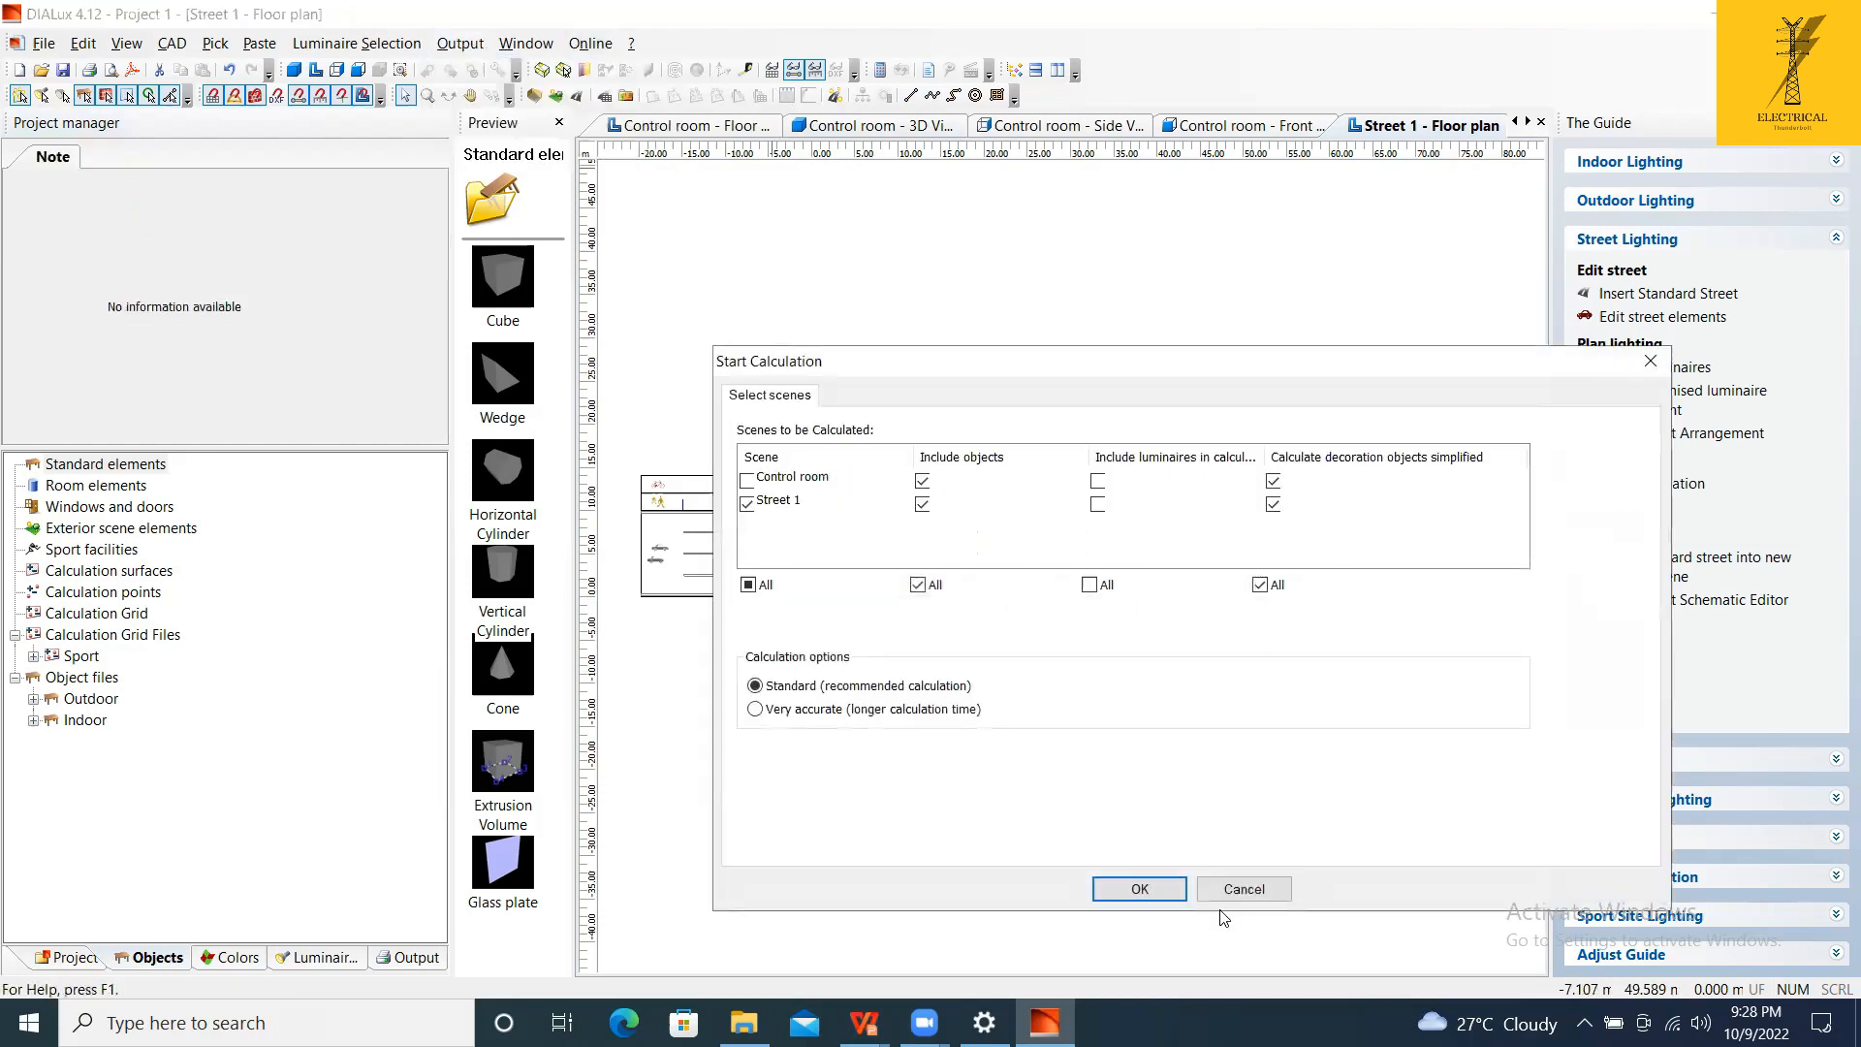
left_click(1140, 889)
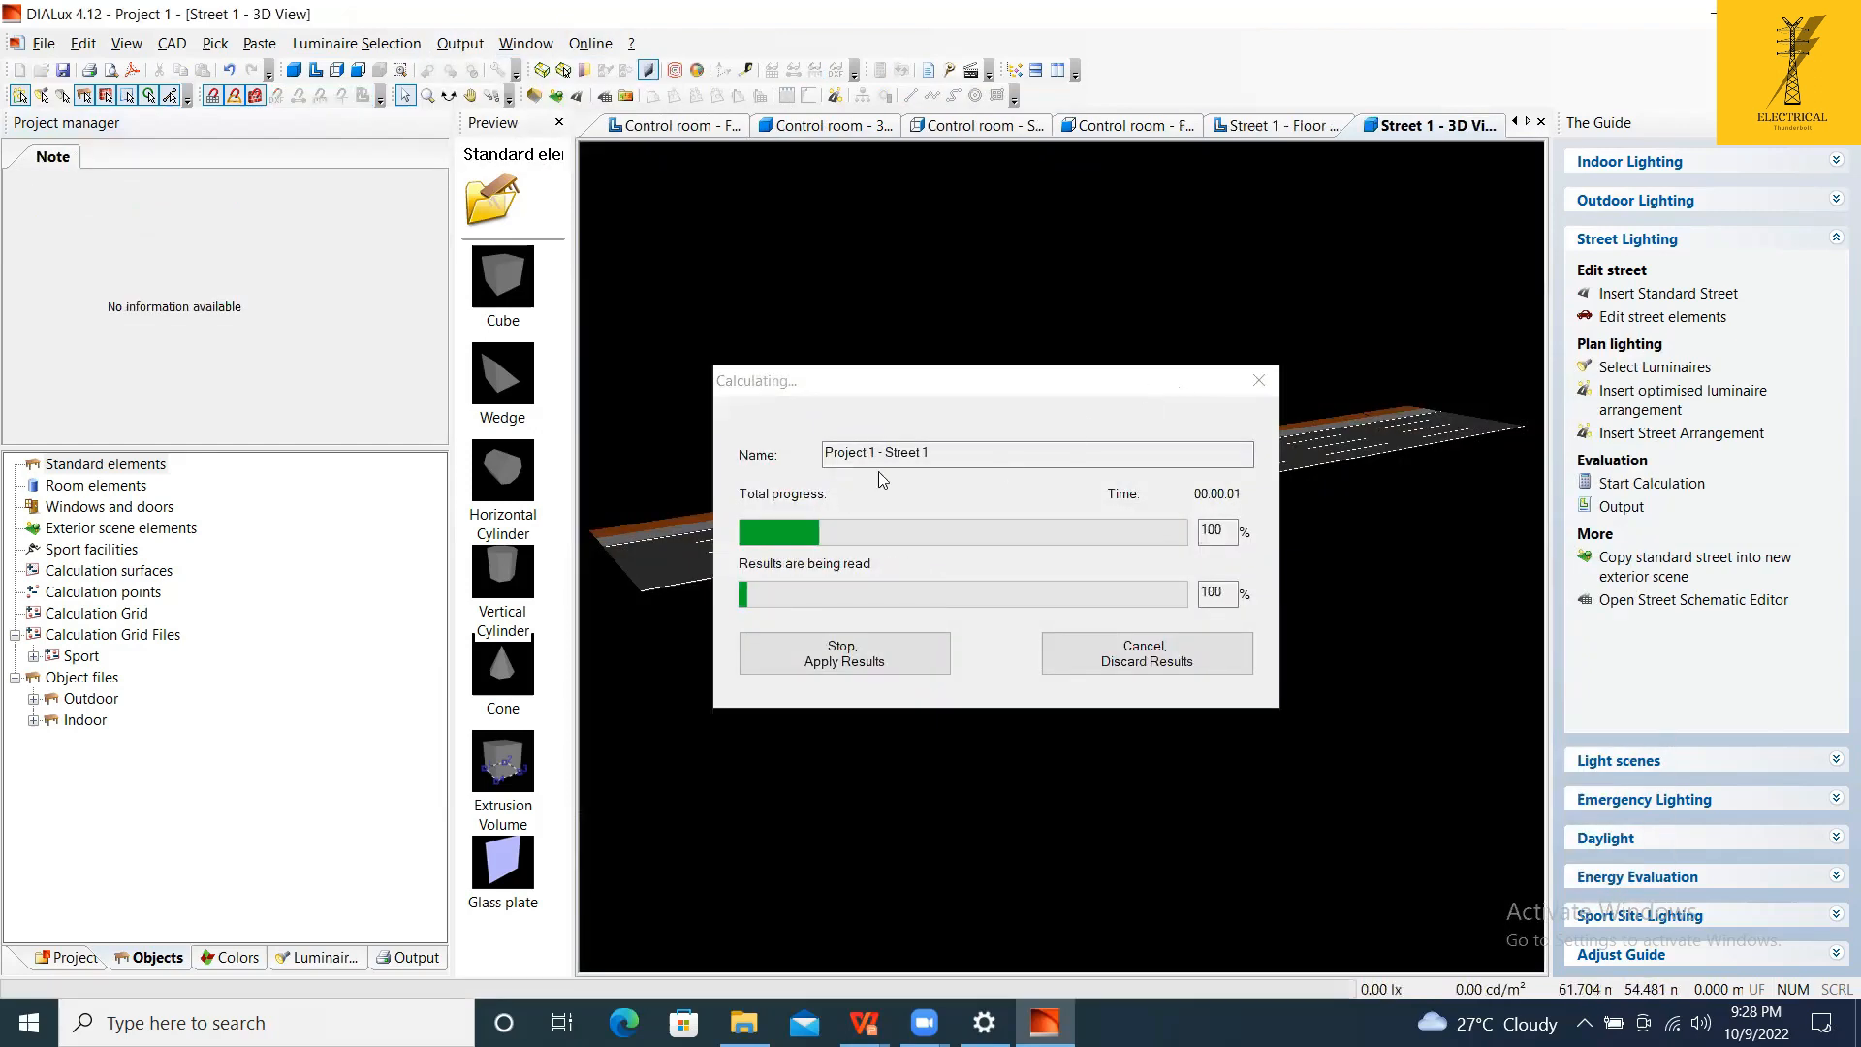
scroll(631, 153, "down", 2)
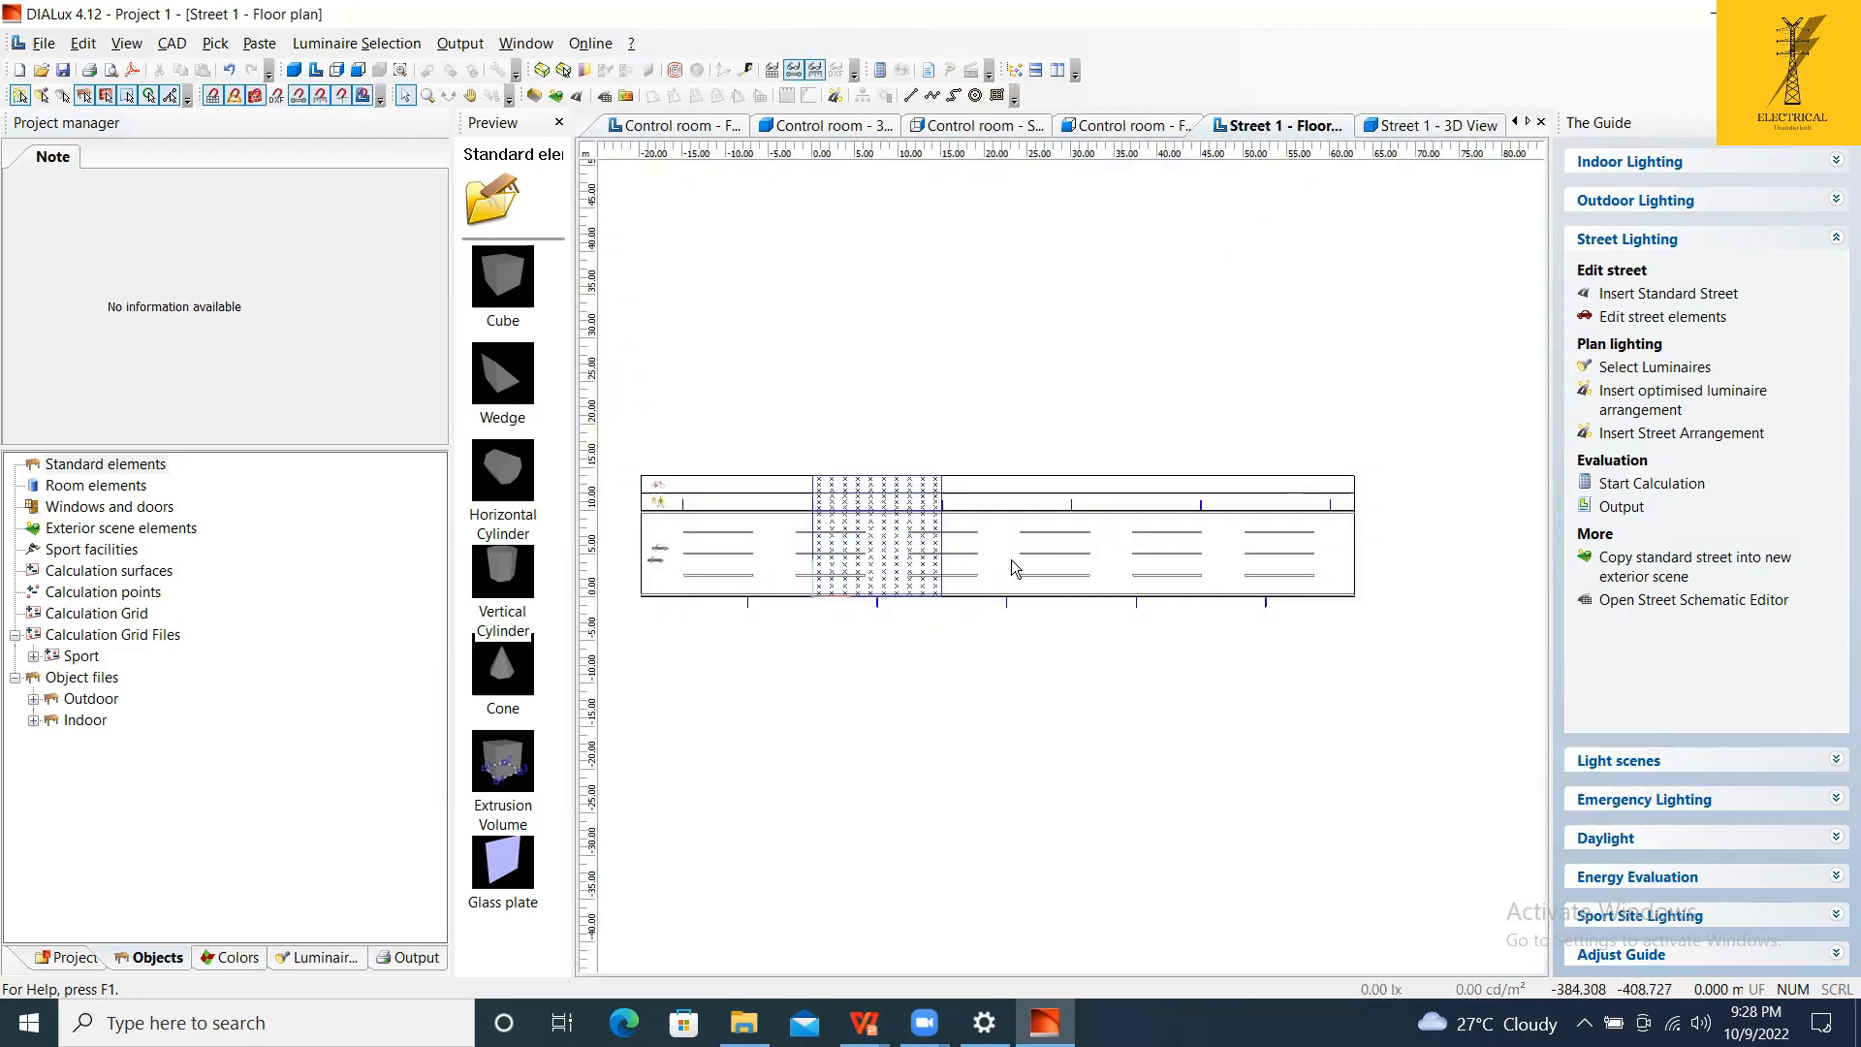
left_click(1278, 128)
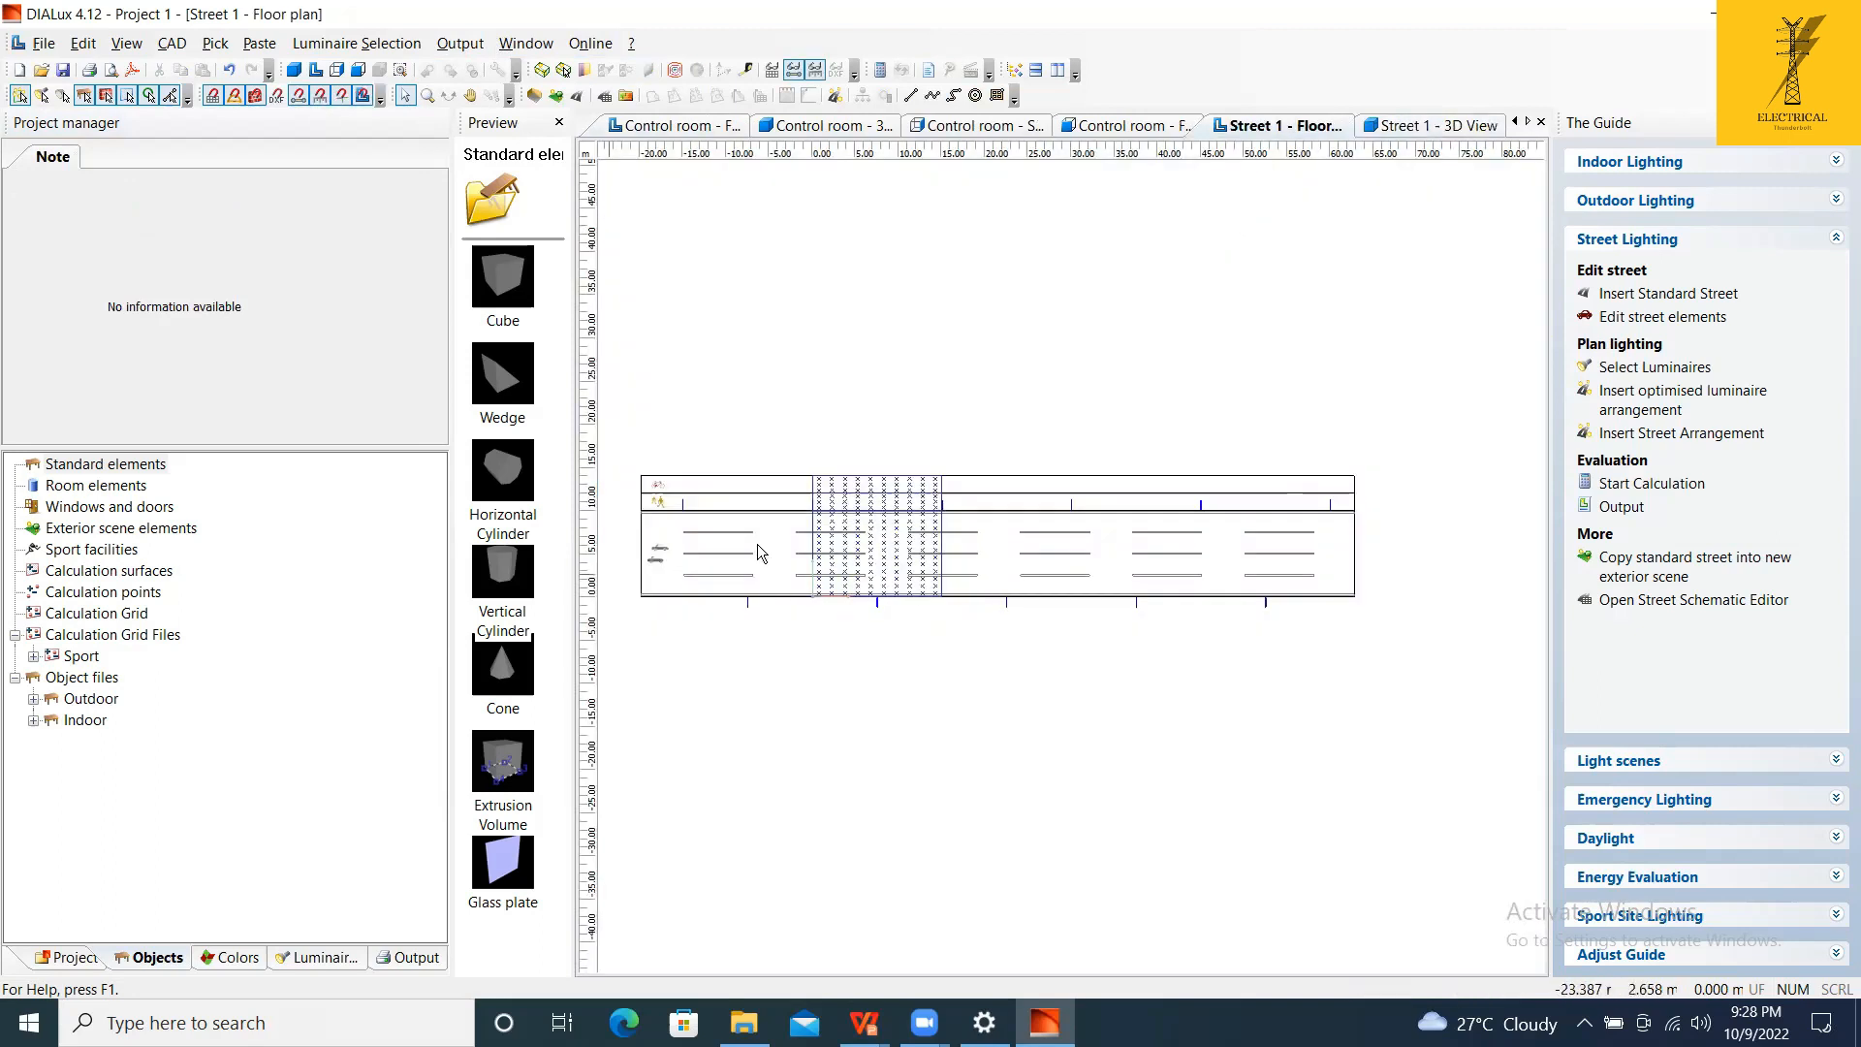
Insert a 5 m by 5 m calculation grid and move it outside the control room.
left_click(146, 617)
double_click(504, 306)
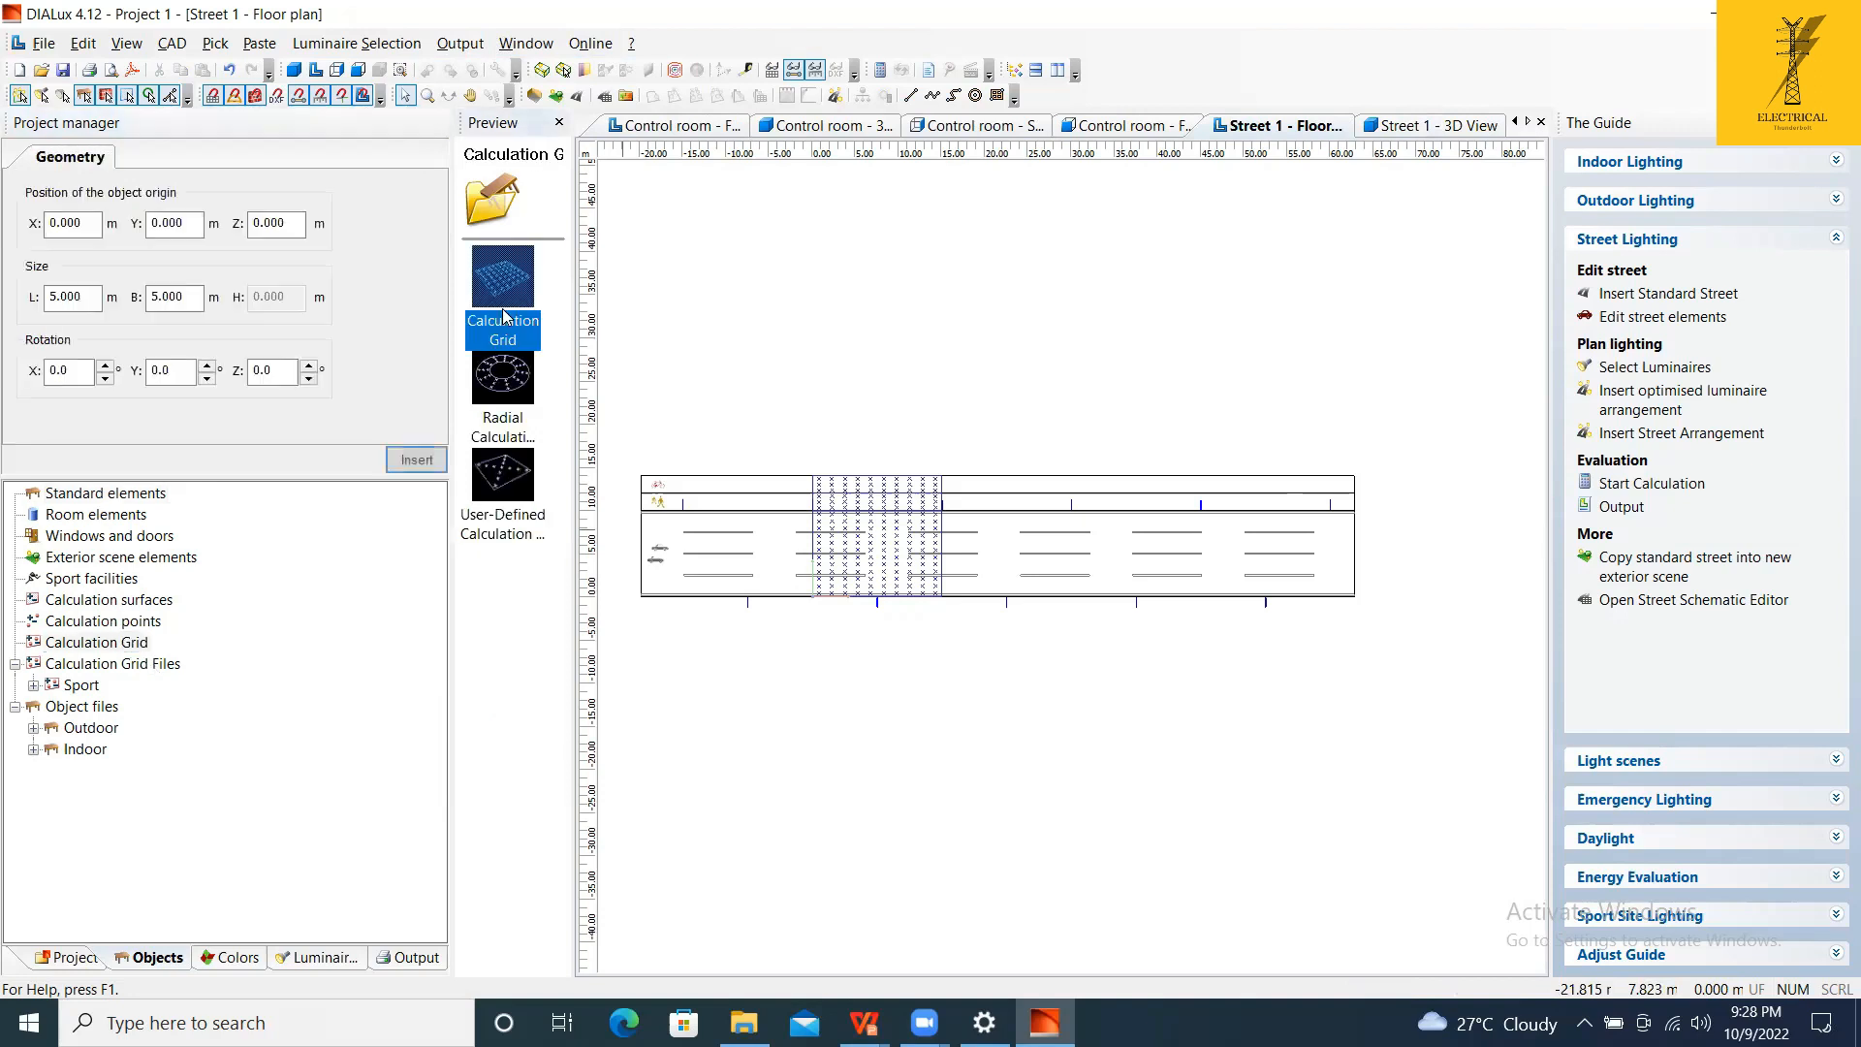
left_click(403, 448)
left_click(981, 630)
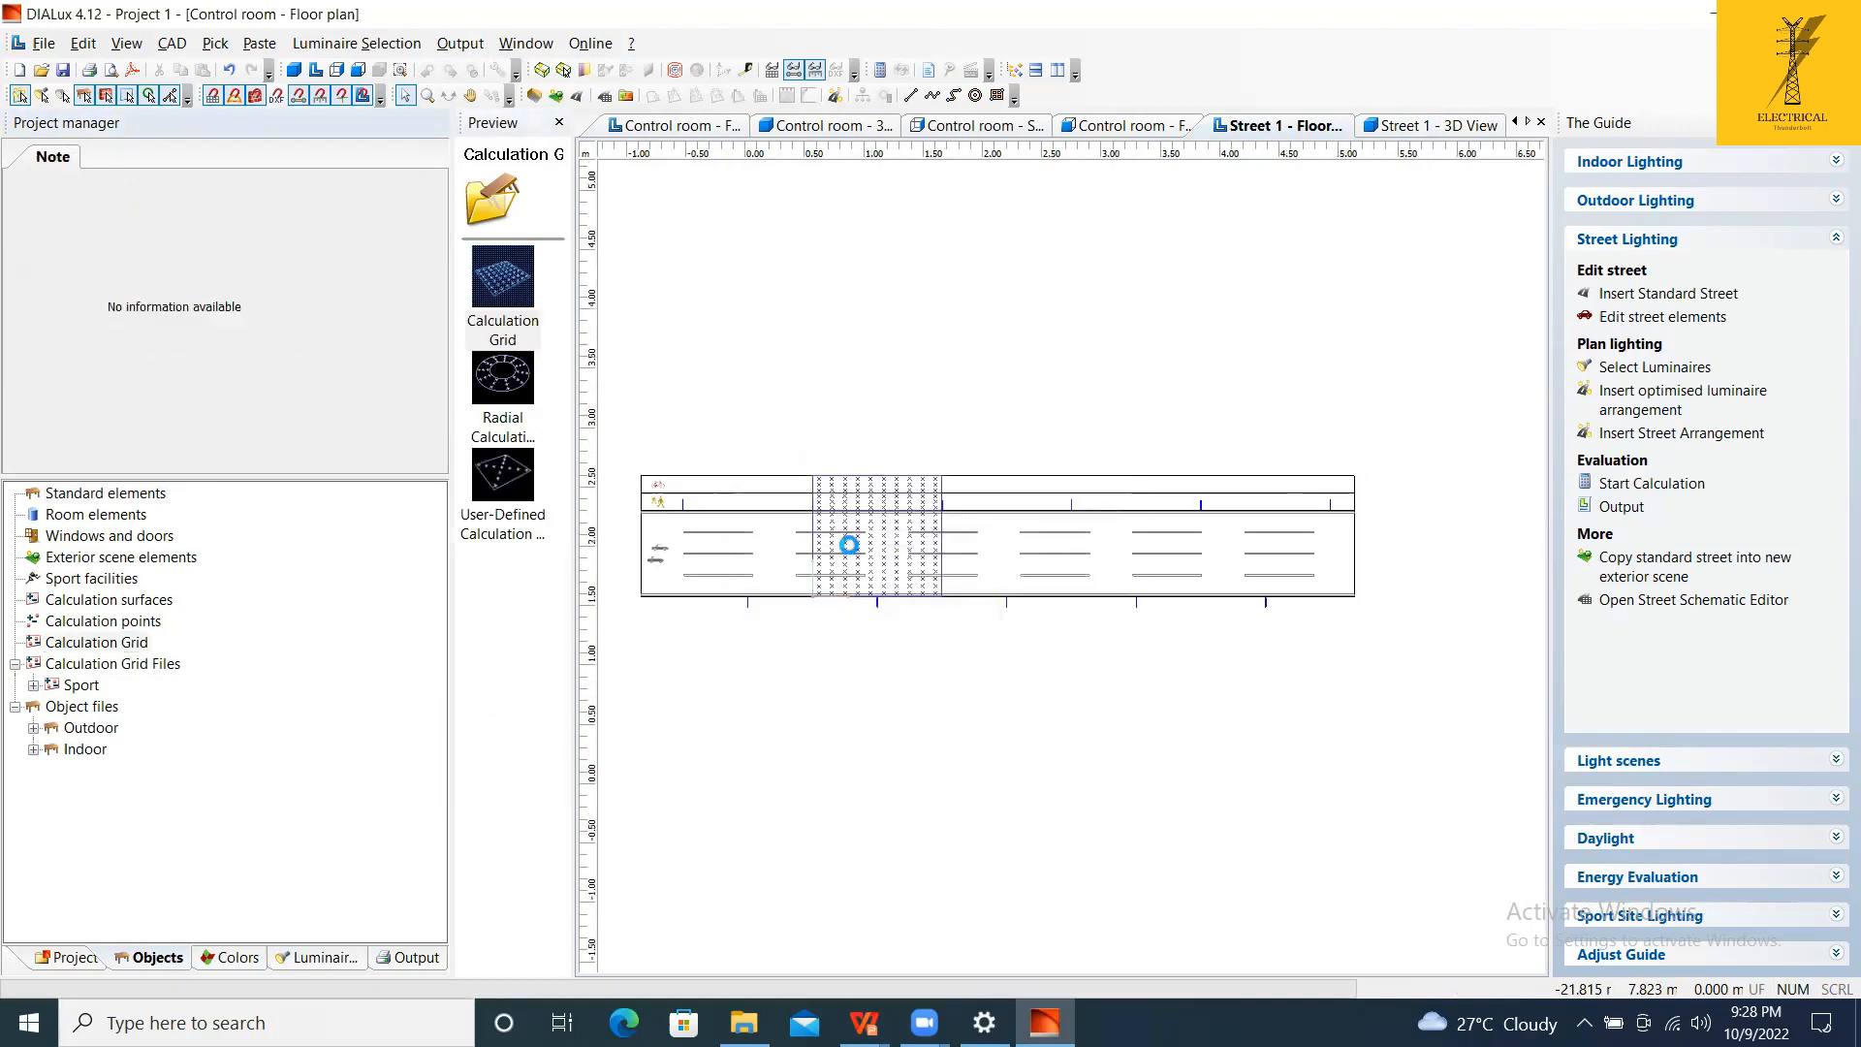
scroll(1039, 488, "down", 3)
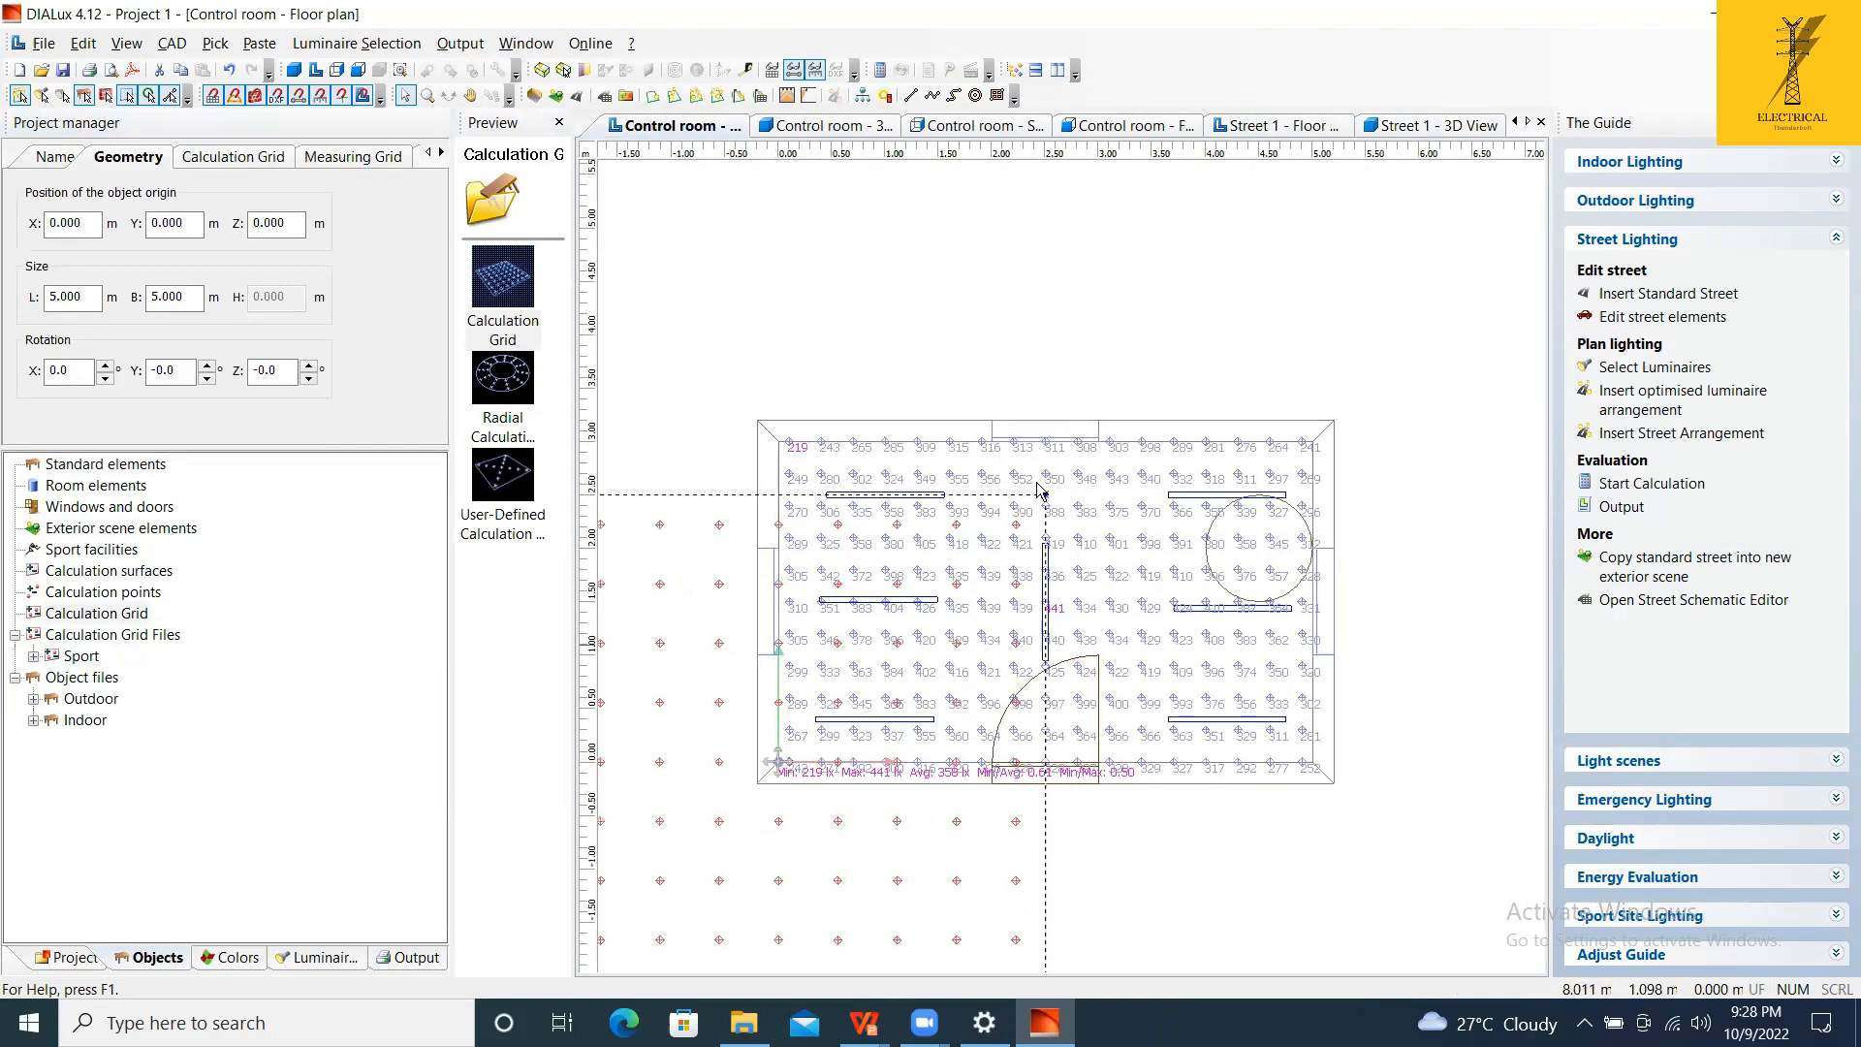
left_click_drag(1045, 541, 1419, 183)
Return to the Street 1 floor plan and try to insert another 5 m by 5 m calculation grid there.
left_click(1278, 126)
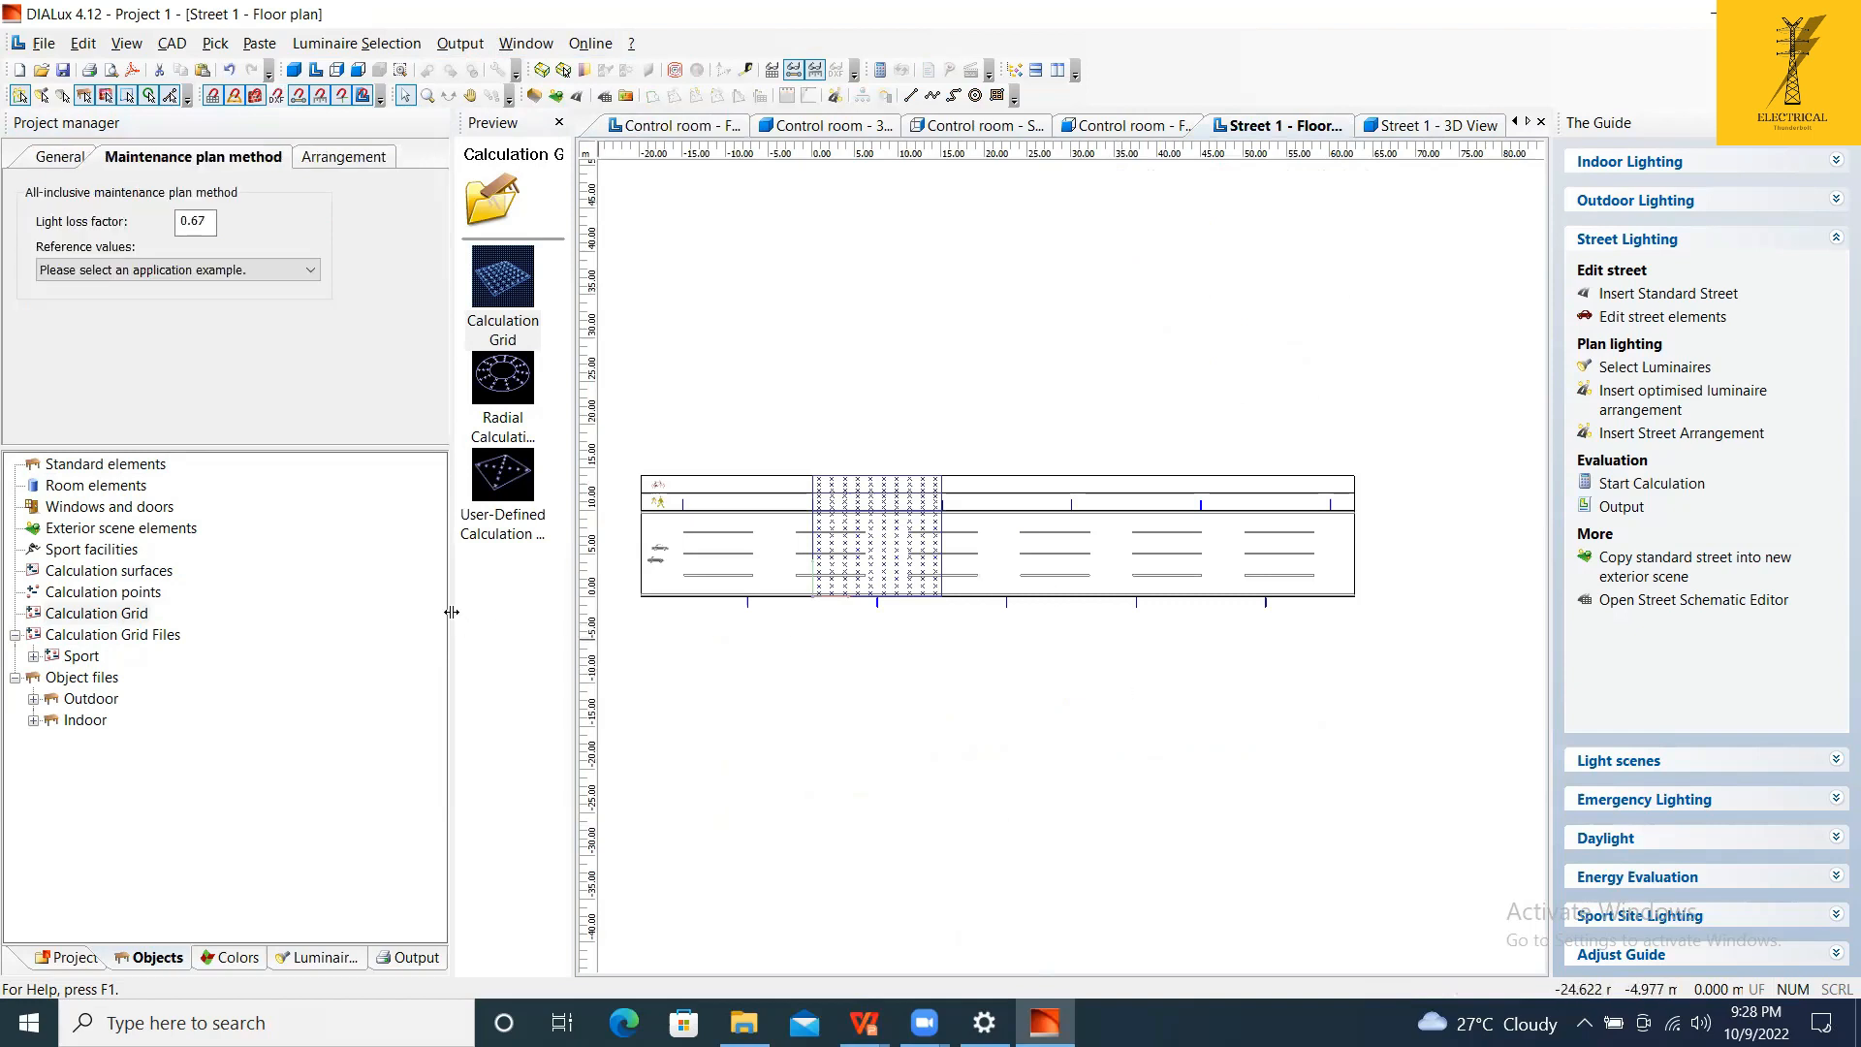
left_click(136, 614)
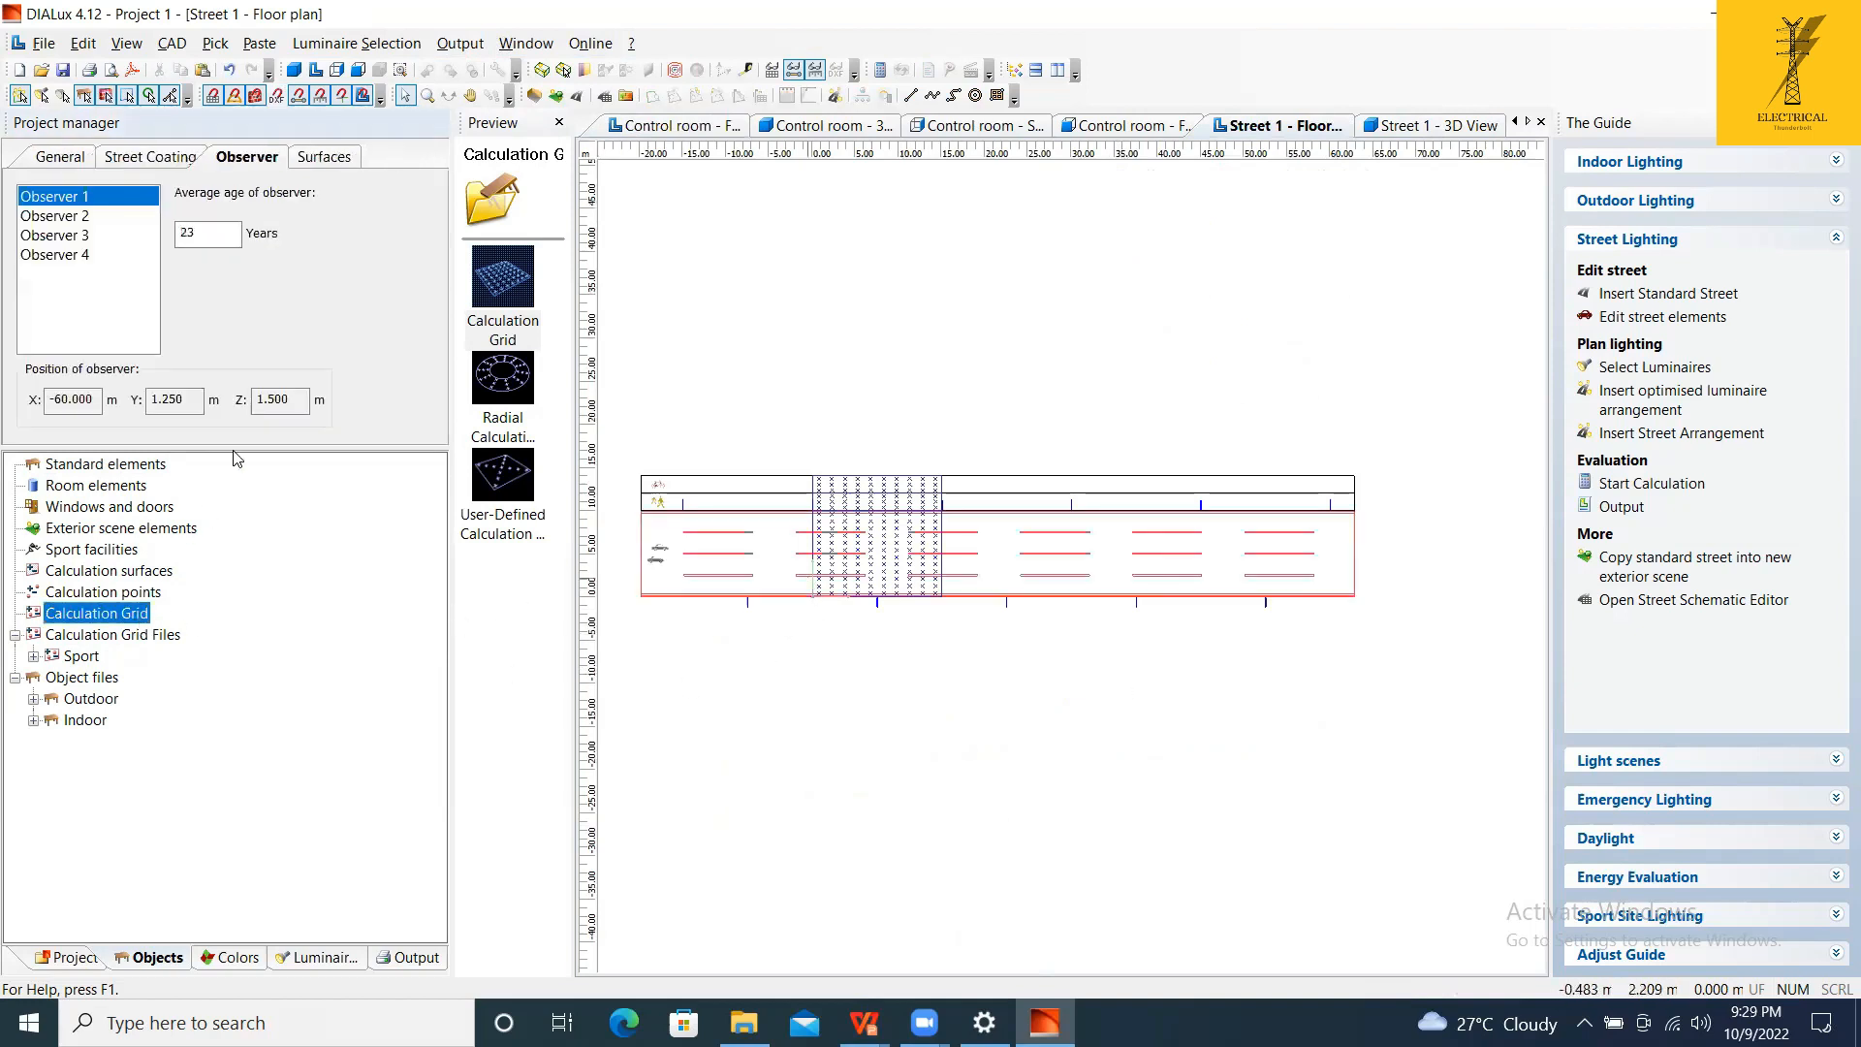
left_click(770, 708)
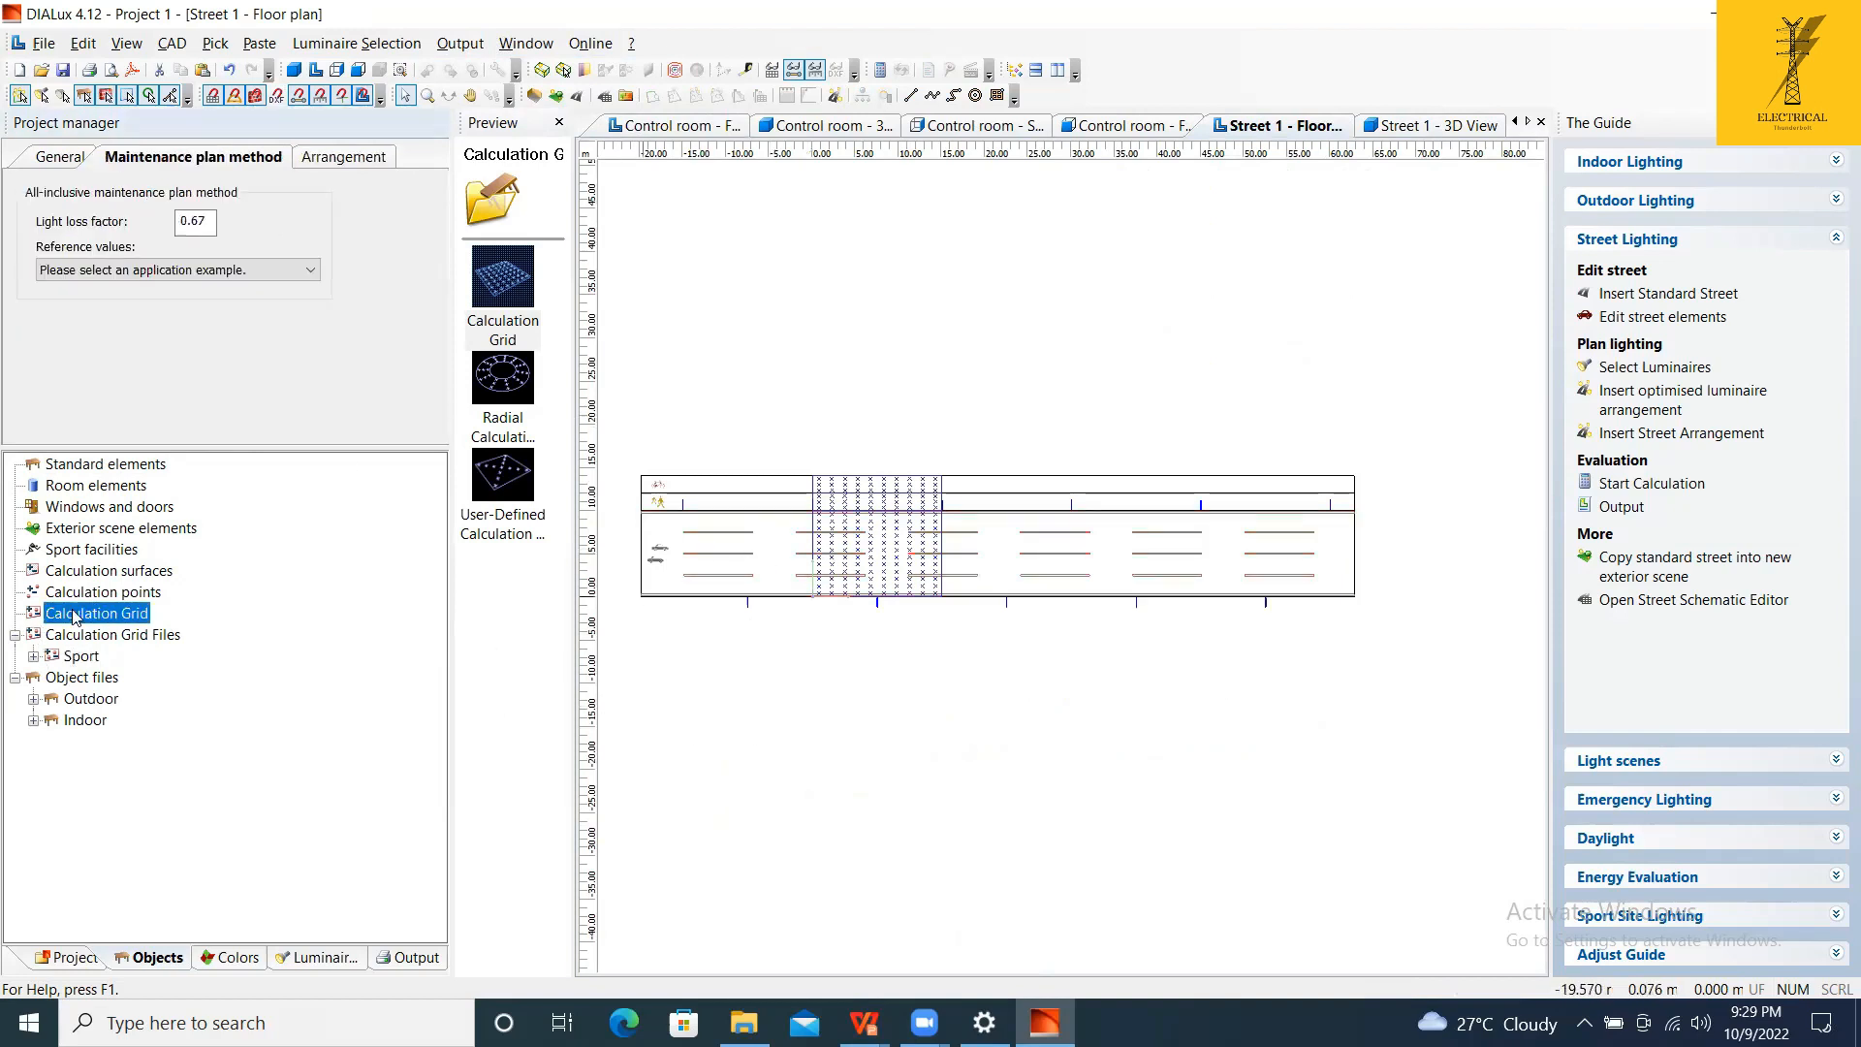
double_click(496, 284)
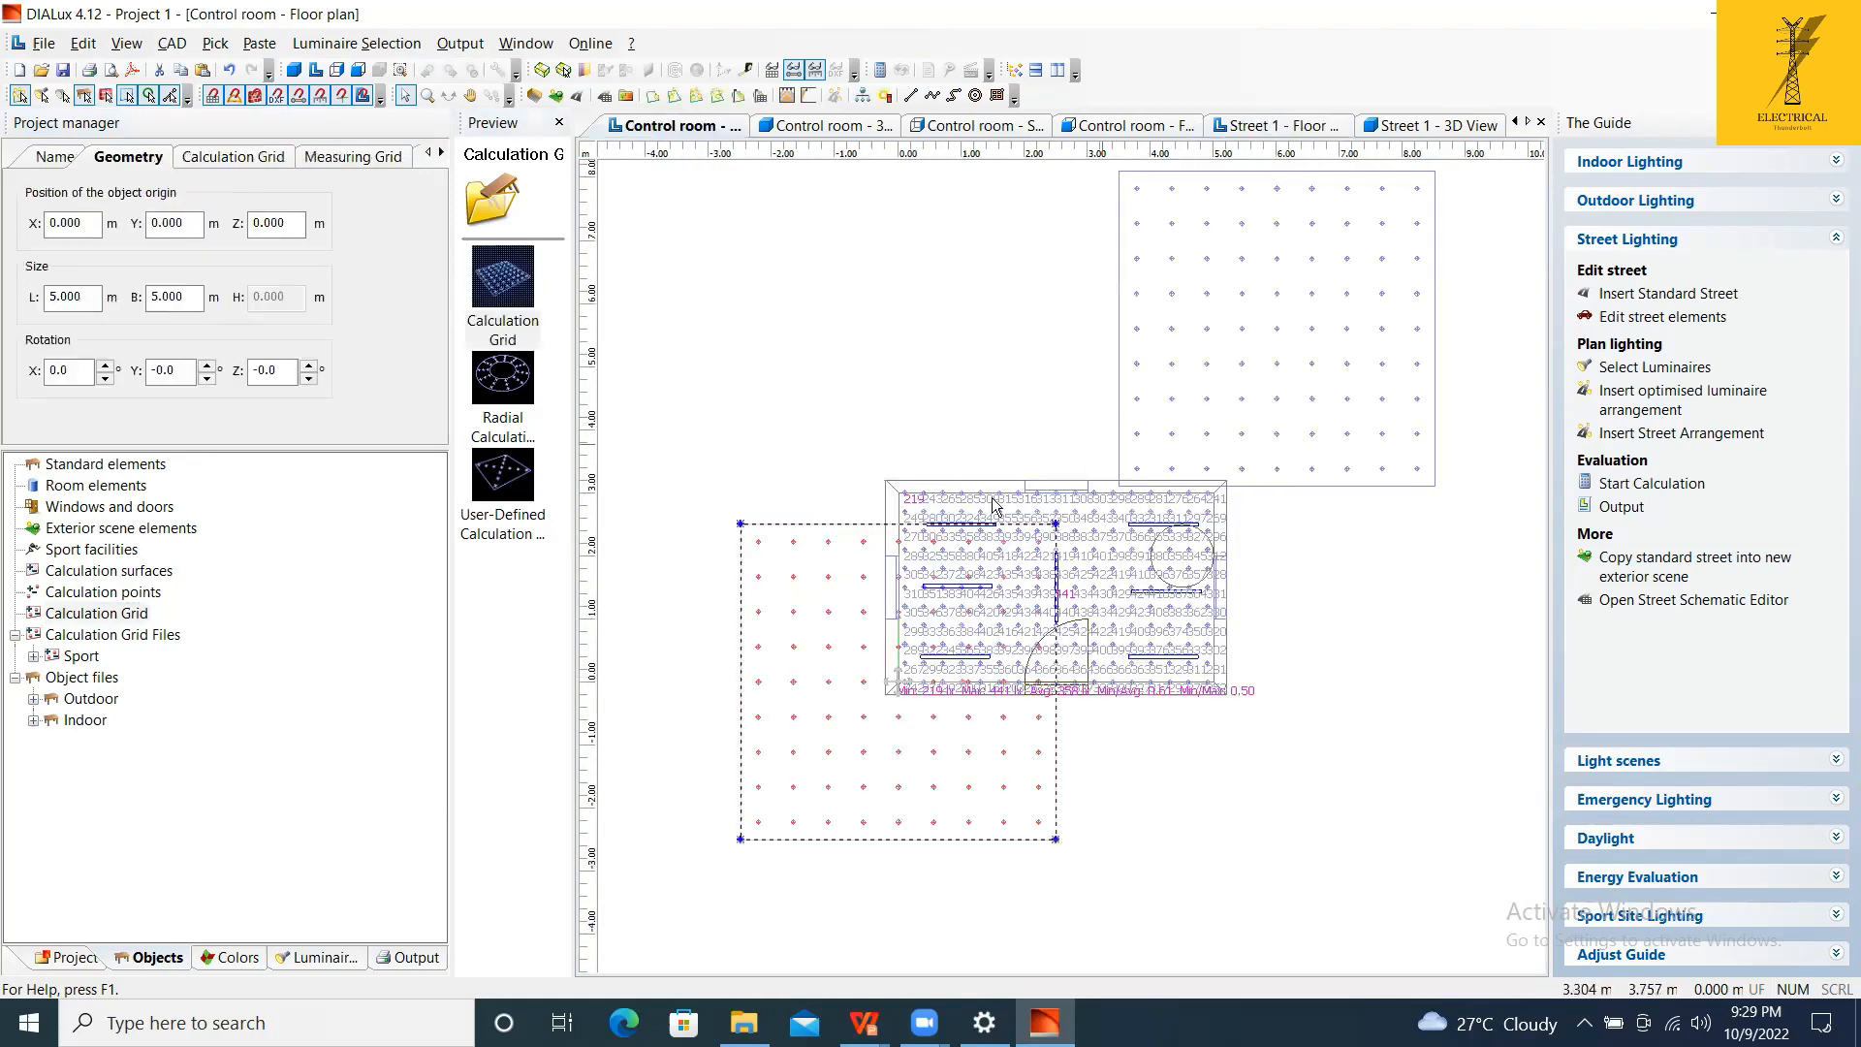
Close all open views and insert a new standard street into the project.
right_click(685, 125)
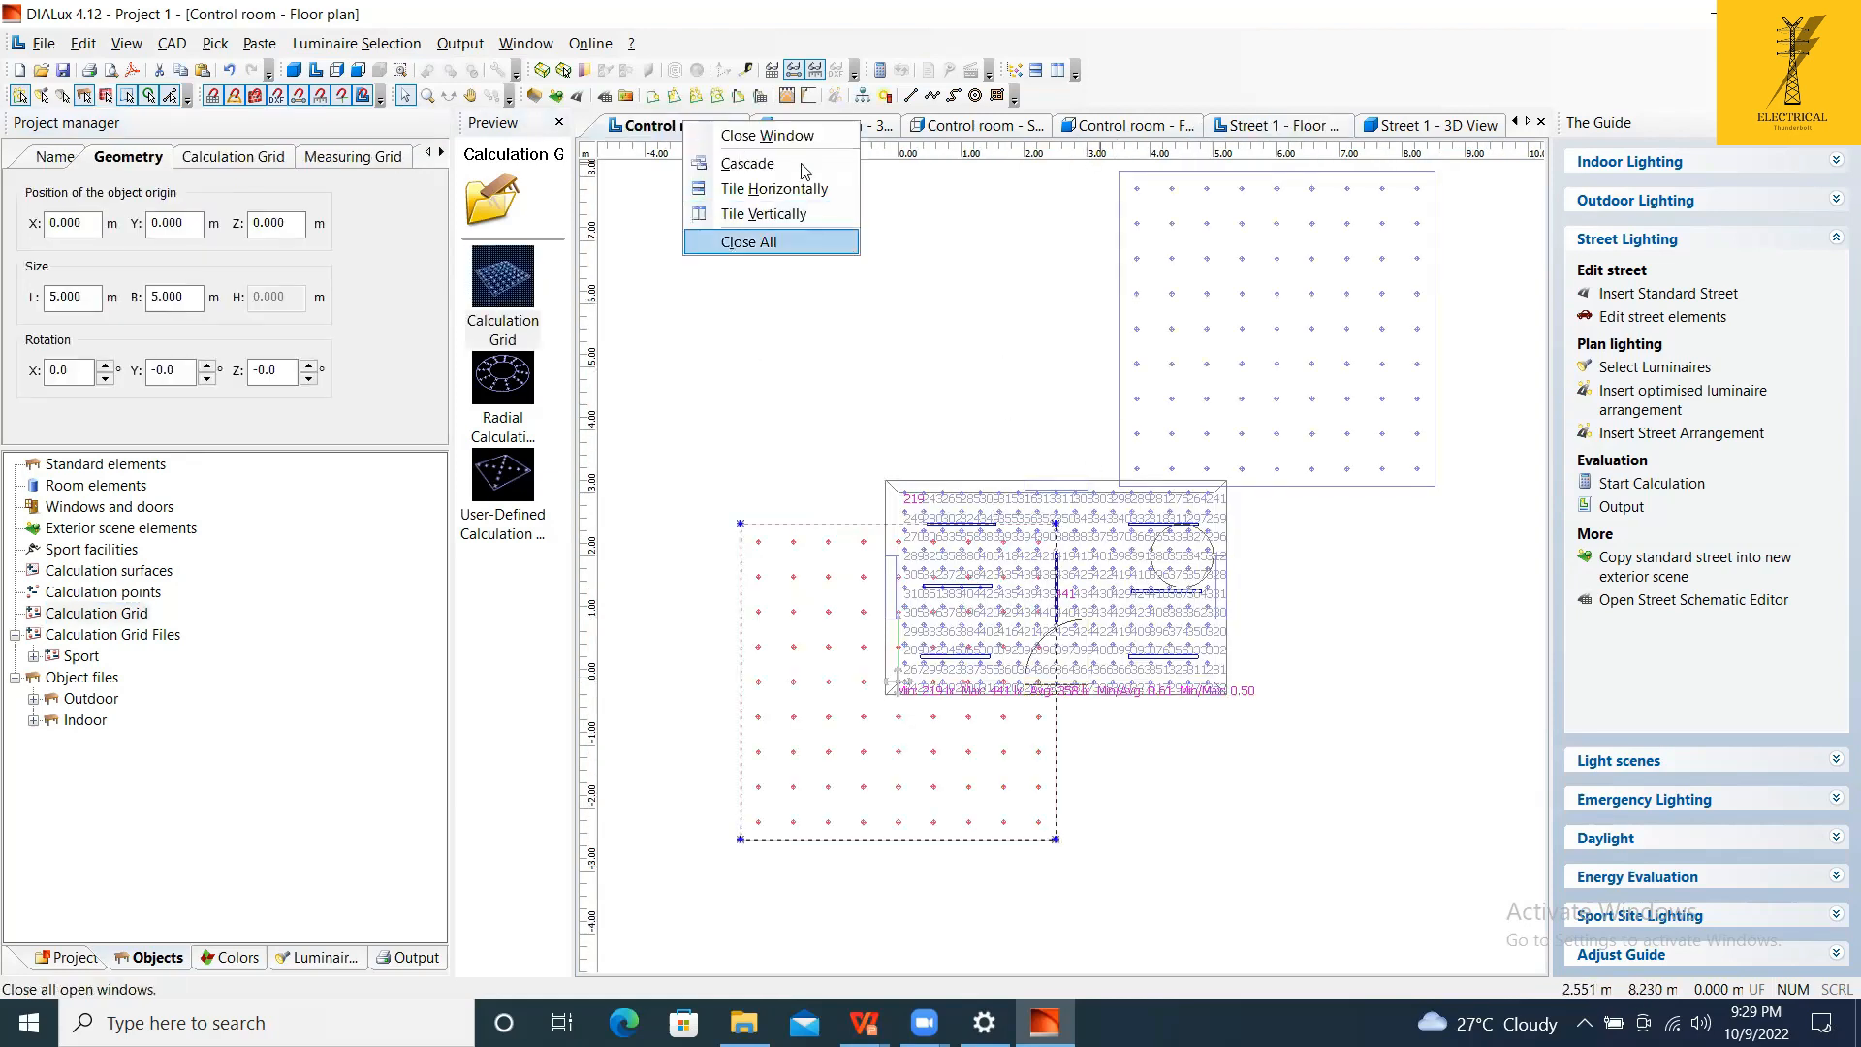
left_click(781, 244)
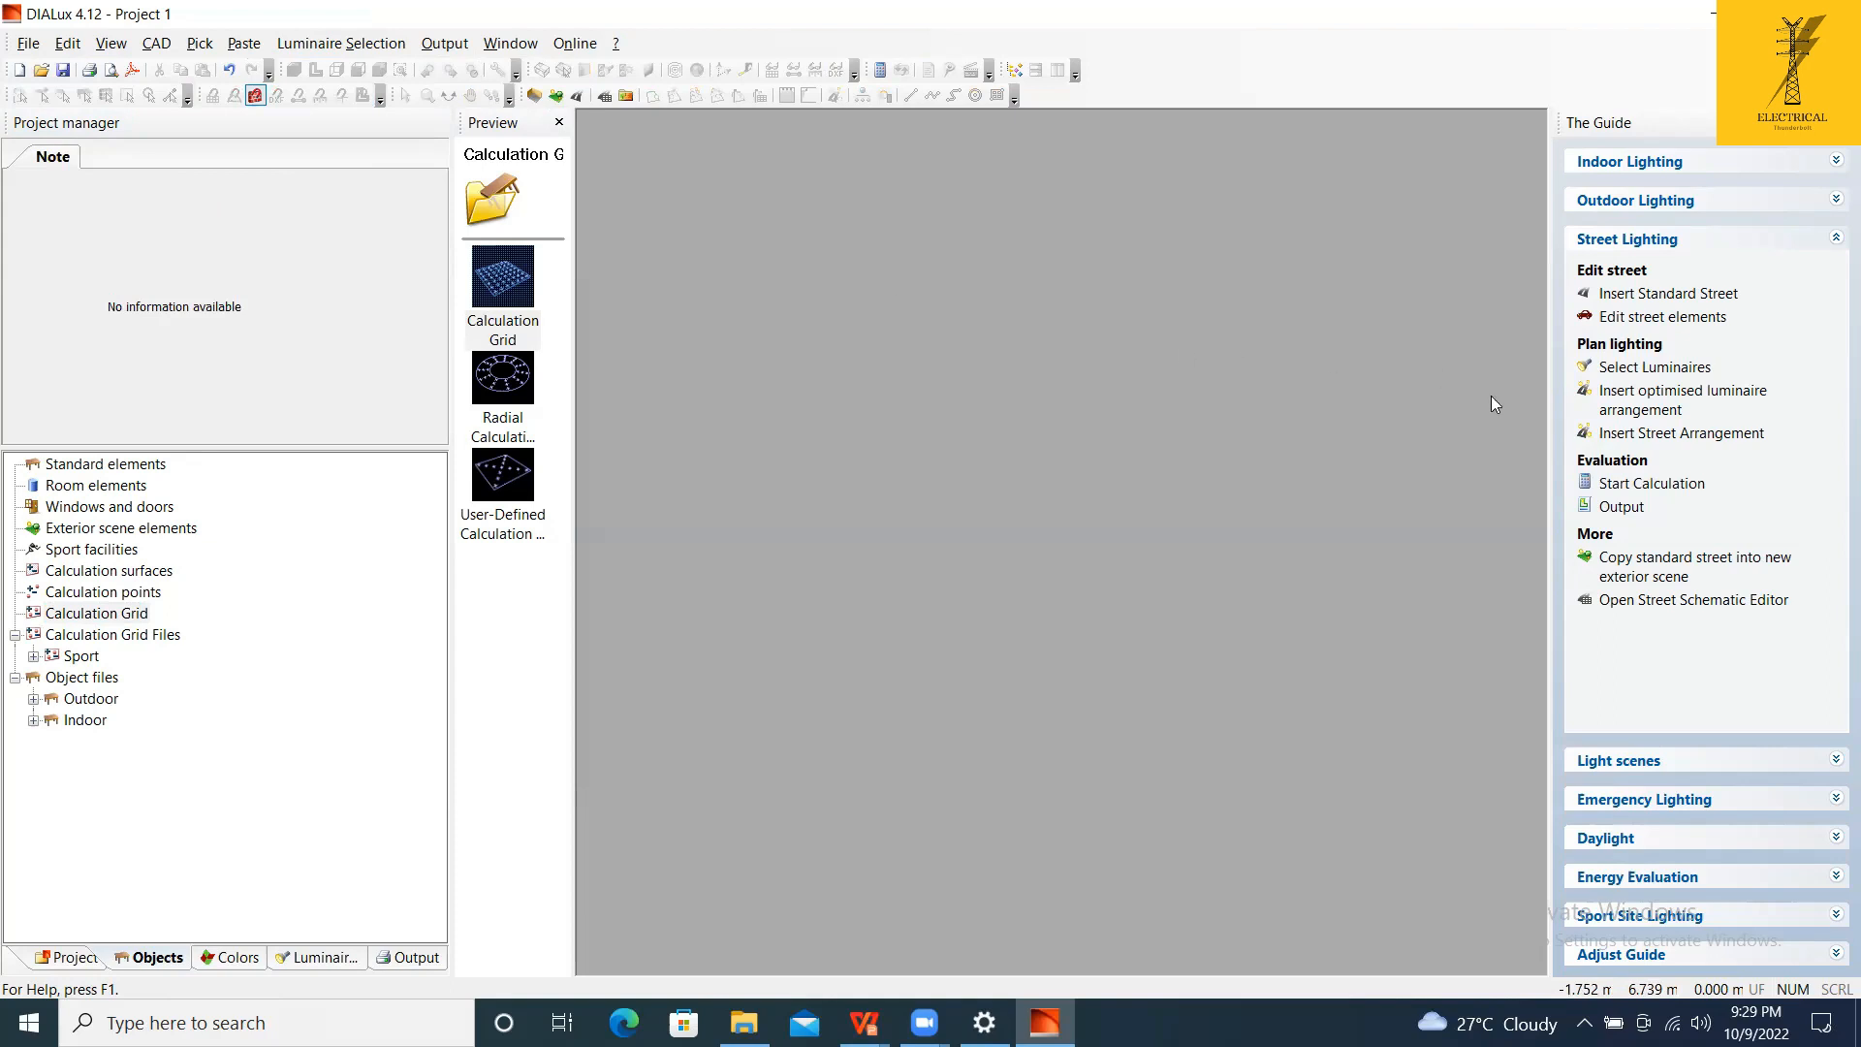
left_click(1687, 293)
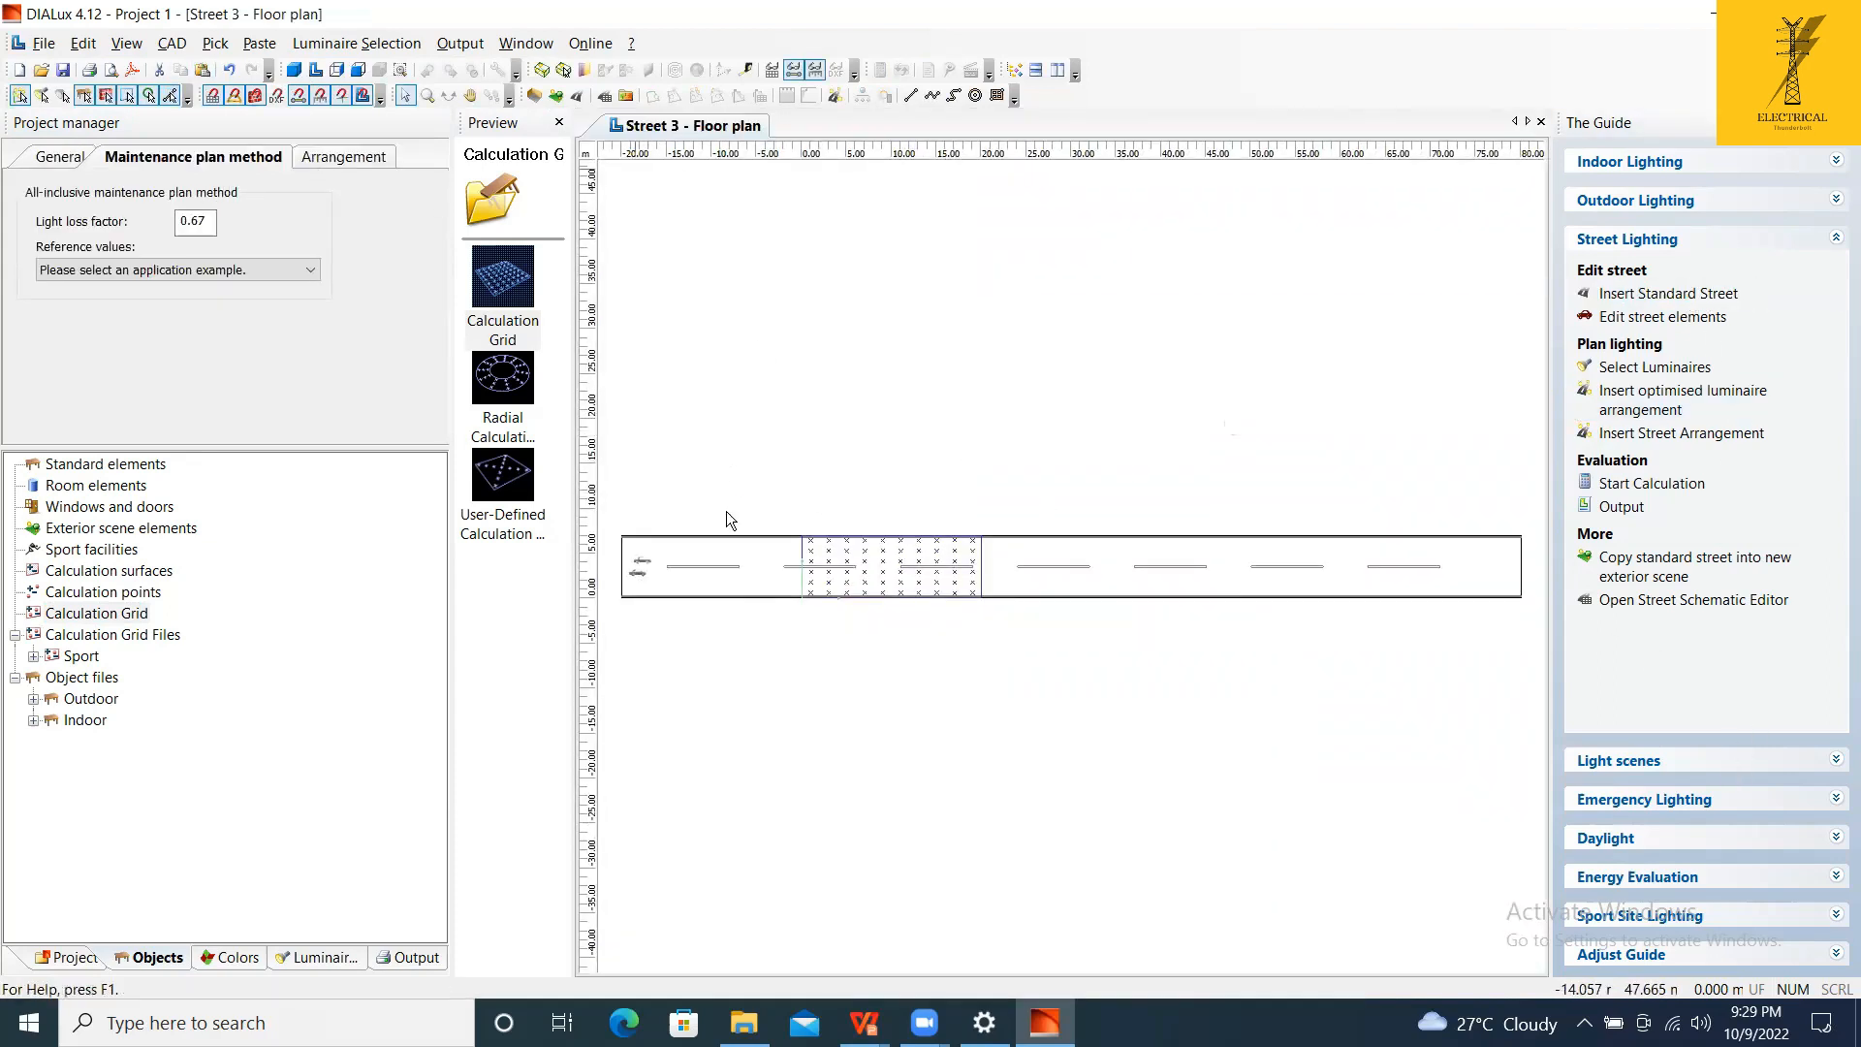
Insert a street luminaire arrangement of type "Single row, bottom" along the new street.
right_click(841, 278)
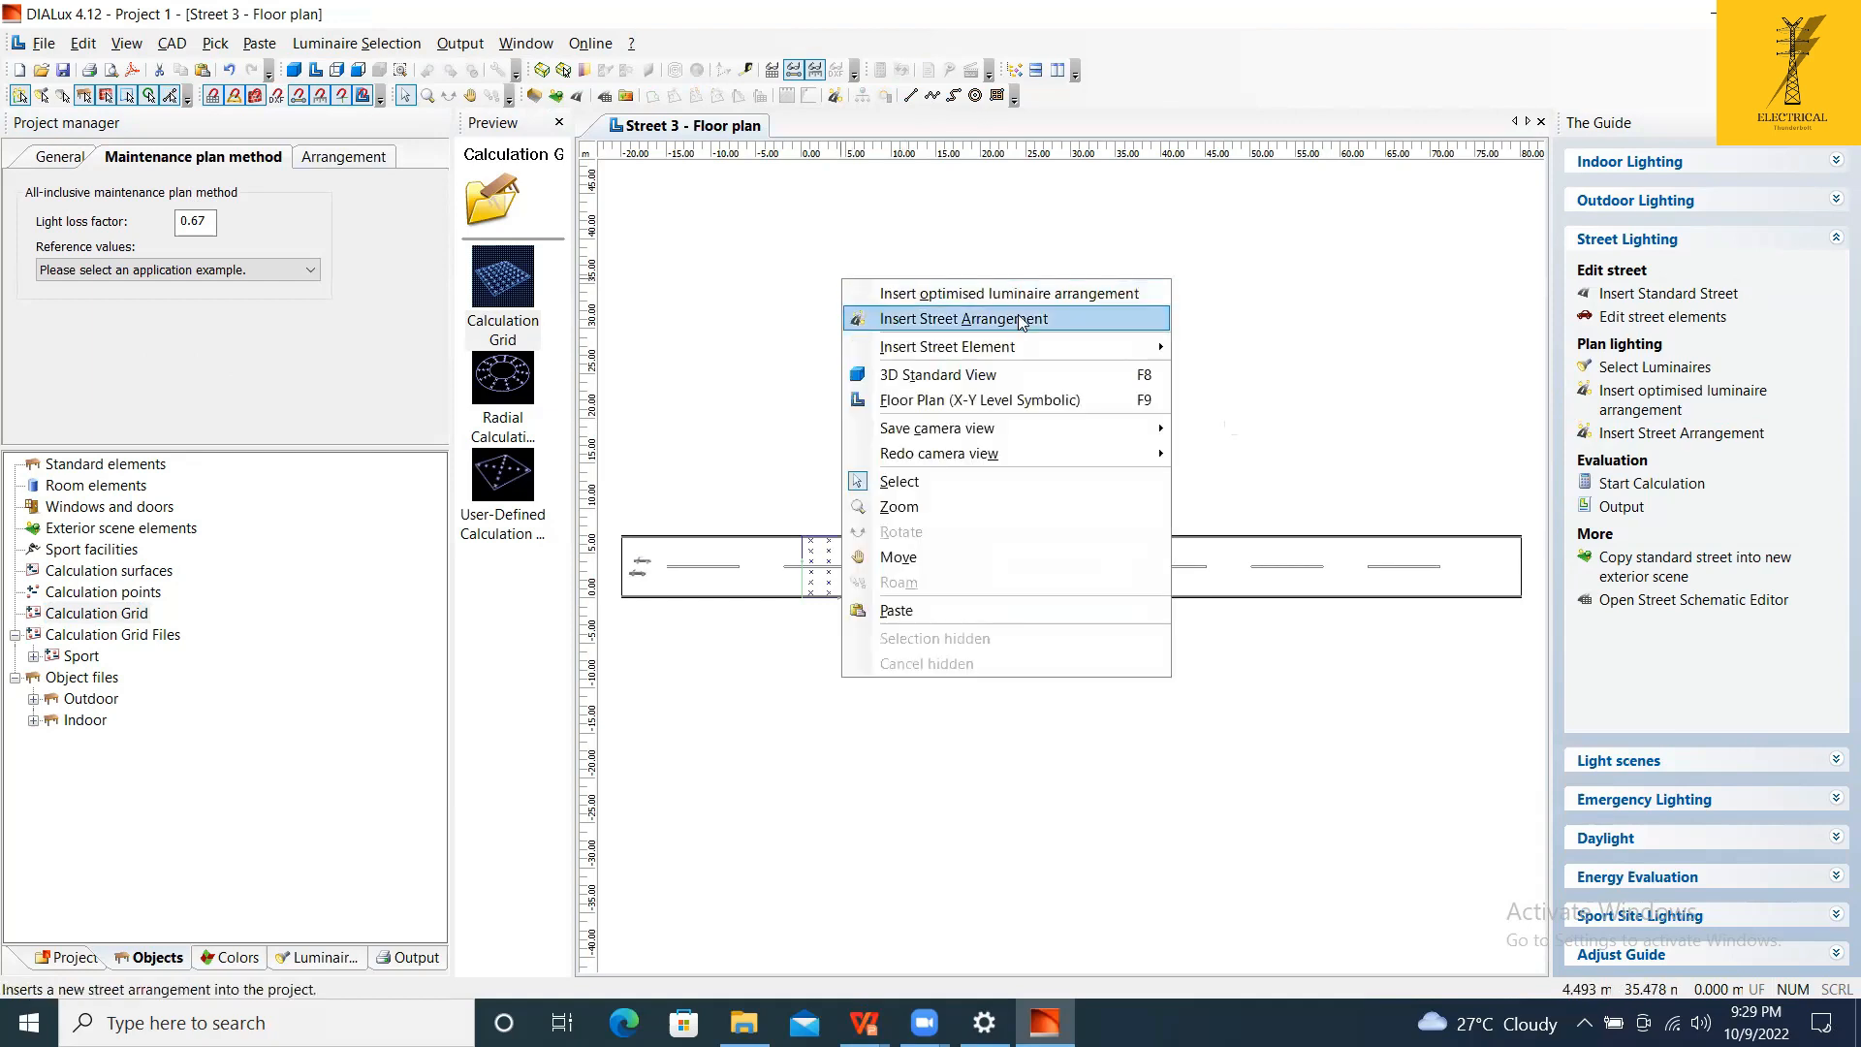
left_click(1023, 319)
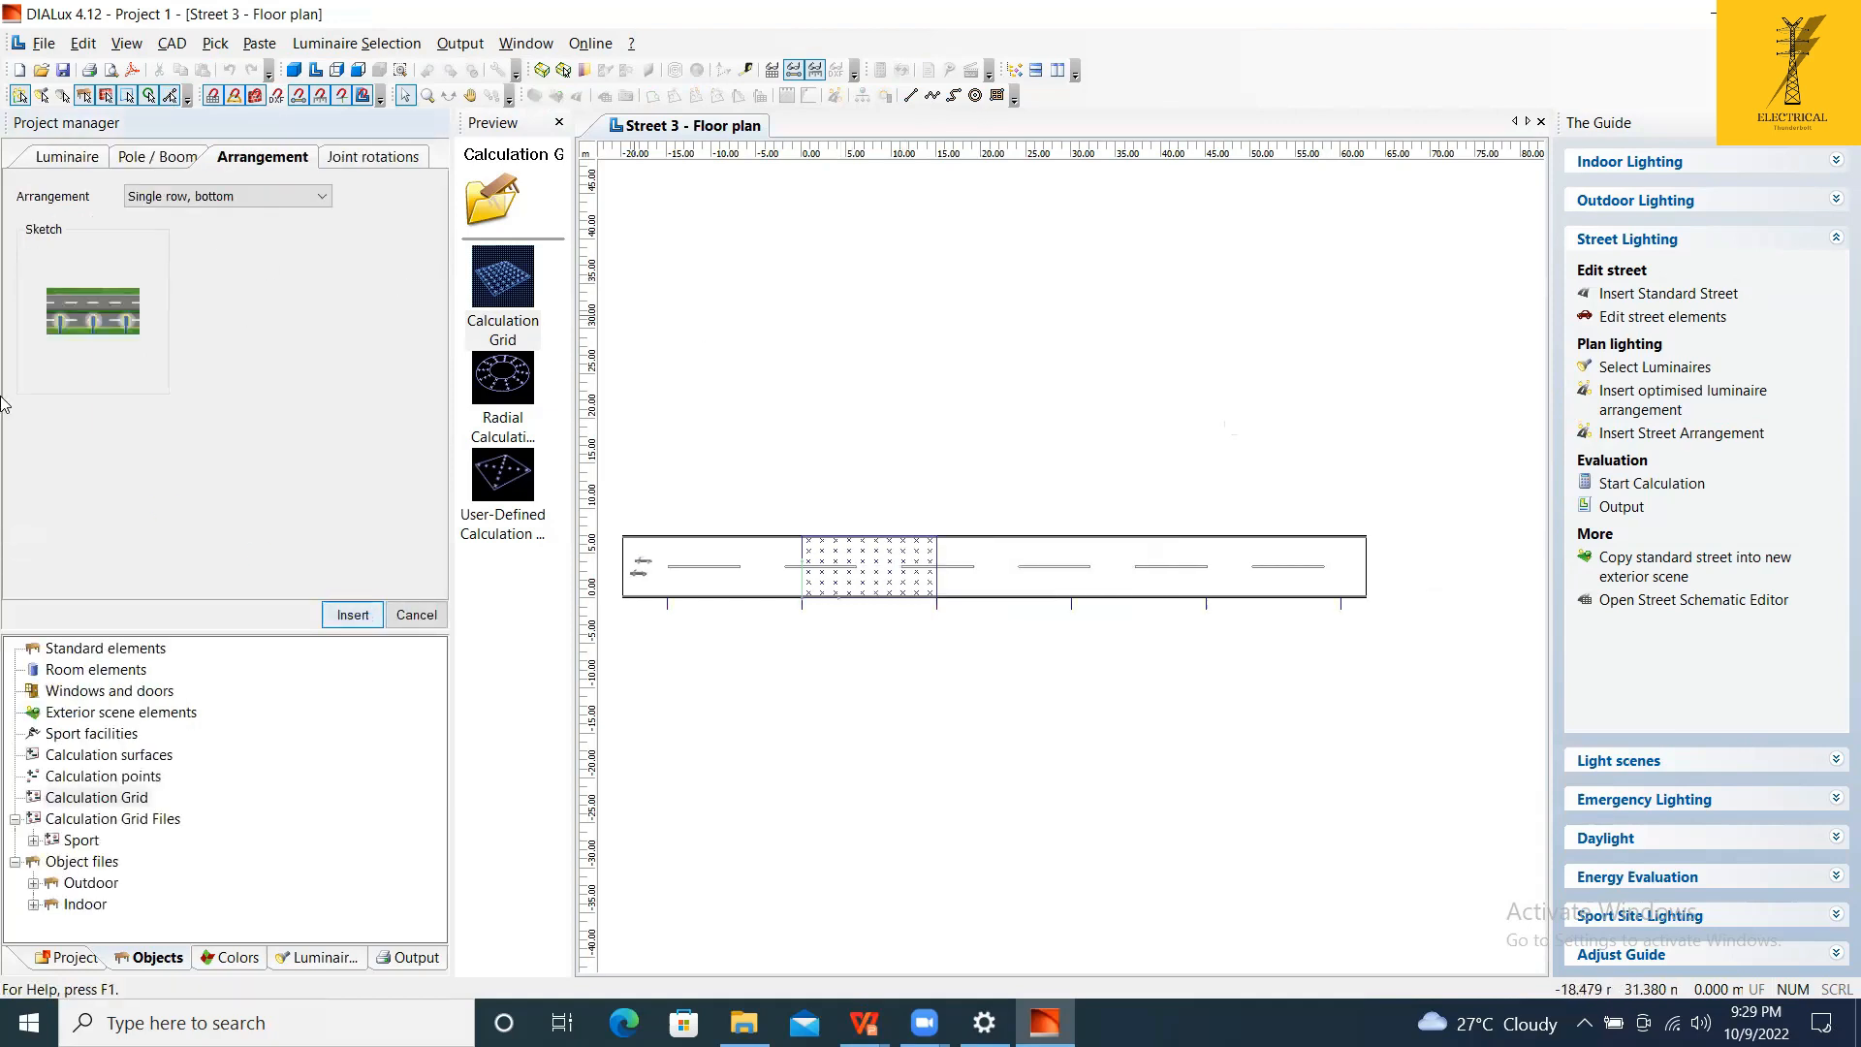
left_click(353, 615)
scroll(1212, 522, "up", 1)
scroll(1223, 519, "down", 1)
Calculate Street 3, inspect the lit road in 3D and go back to its floor plan.
left_click(460, 43)
left_click(509, 67)
left_click(1156, 903)
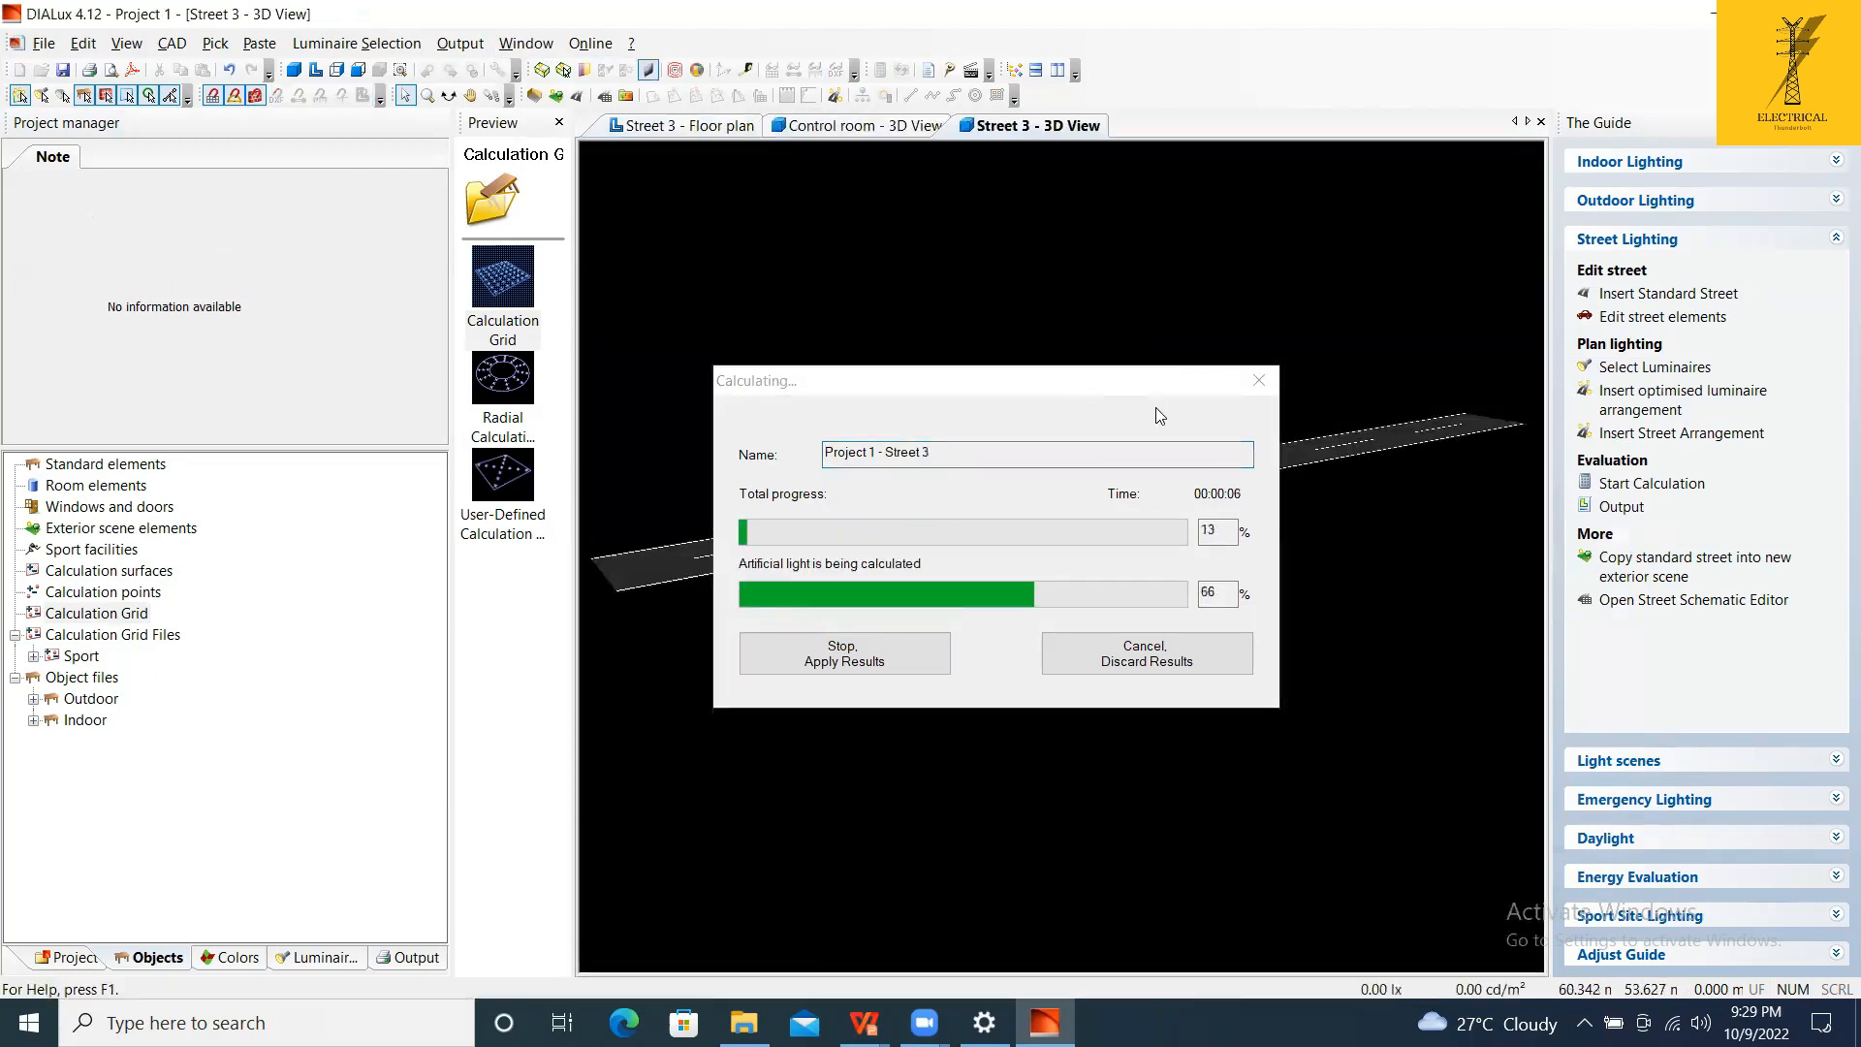
scroll(904, 545, "down", 4)
scroll(979, 568, "up", 4)
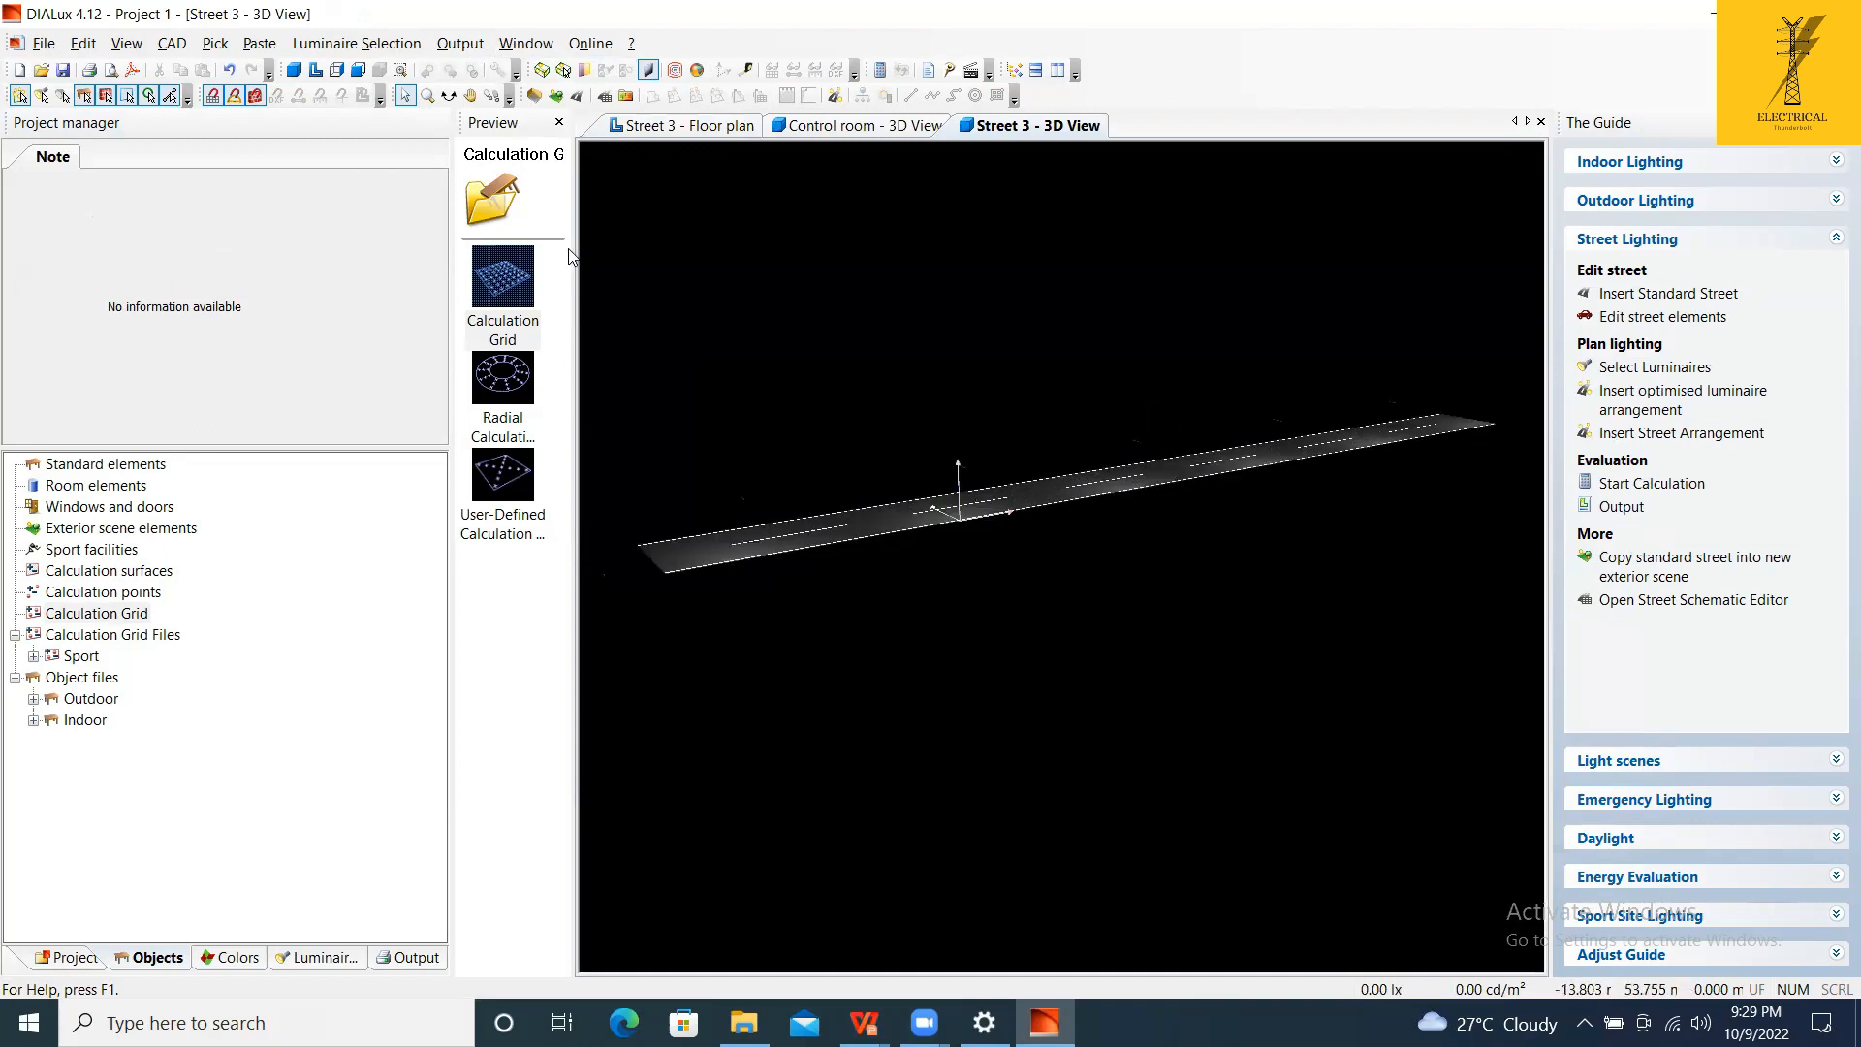
left_click(684, 127)
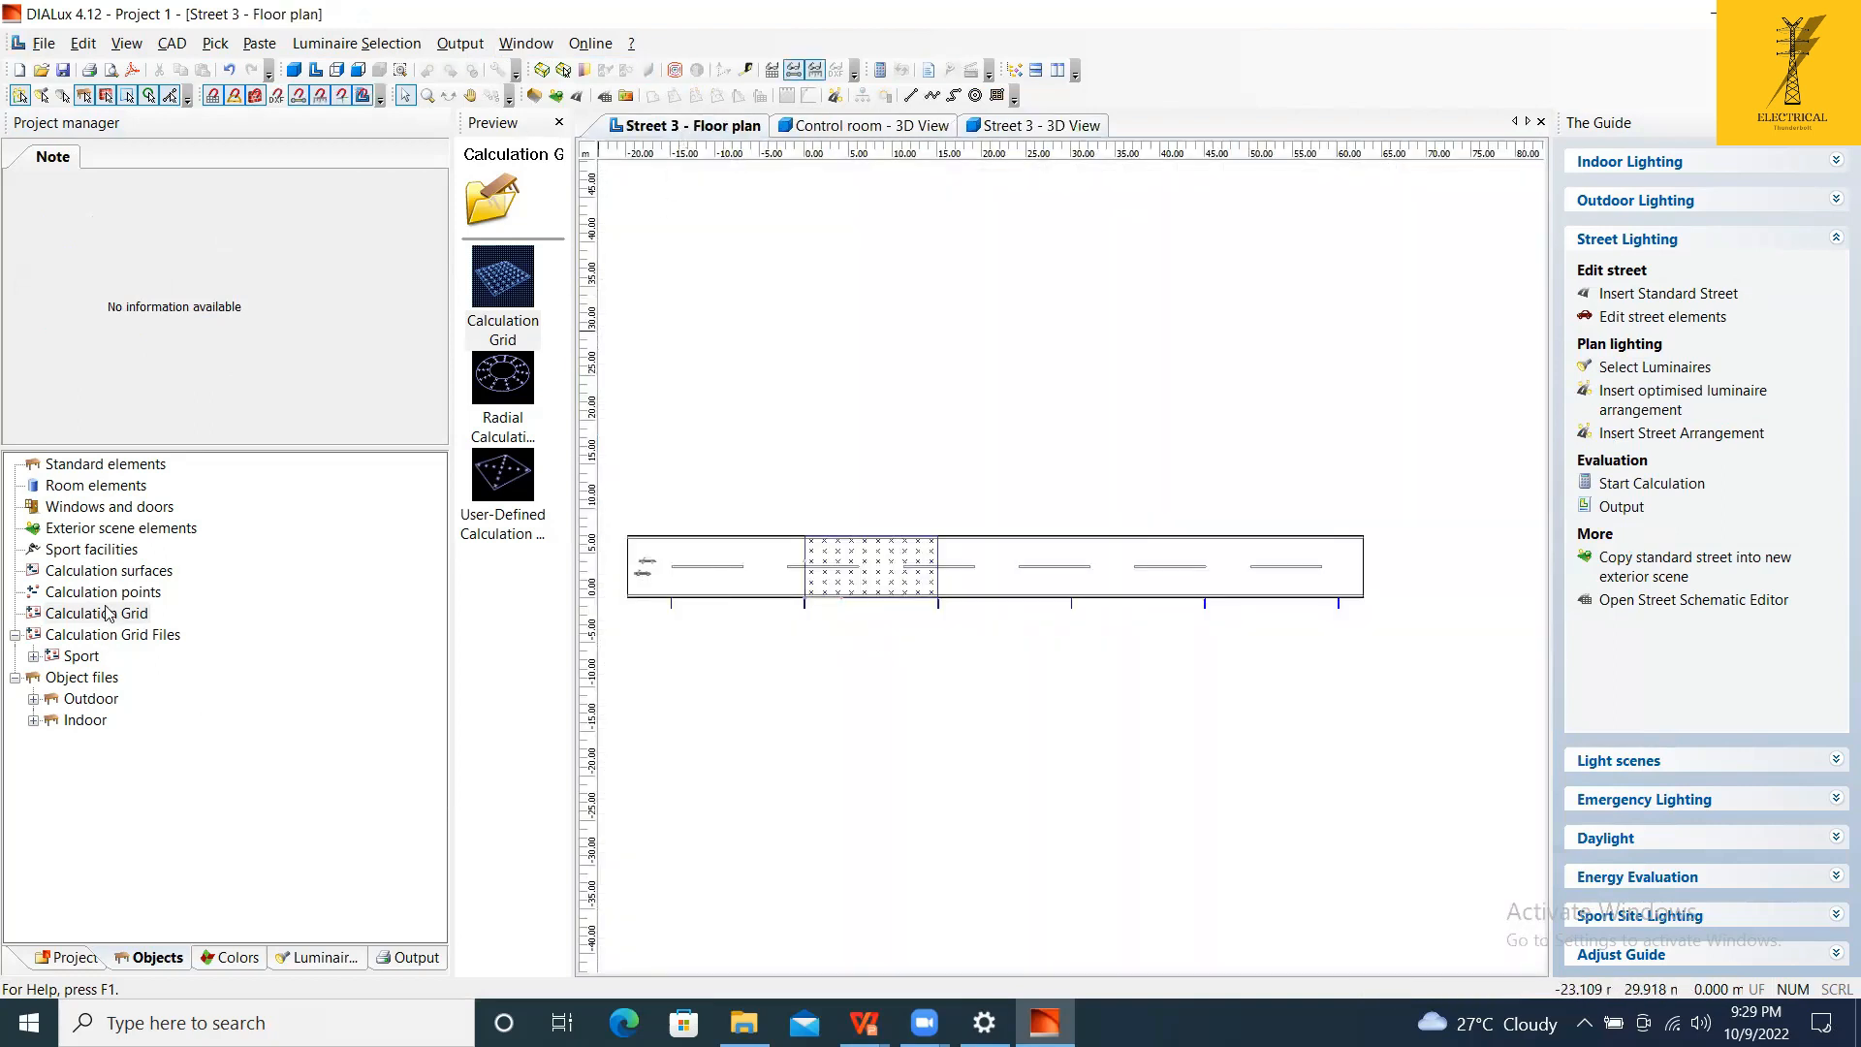
Open the Value Chart (E) output for Street 3's Valuation Field Roadway 1.
left_click(408, 957)
scroll(337, 725, "down", 10)
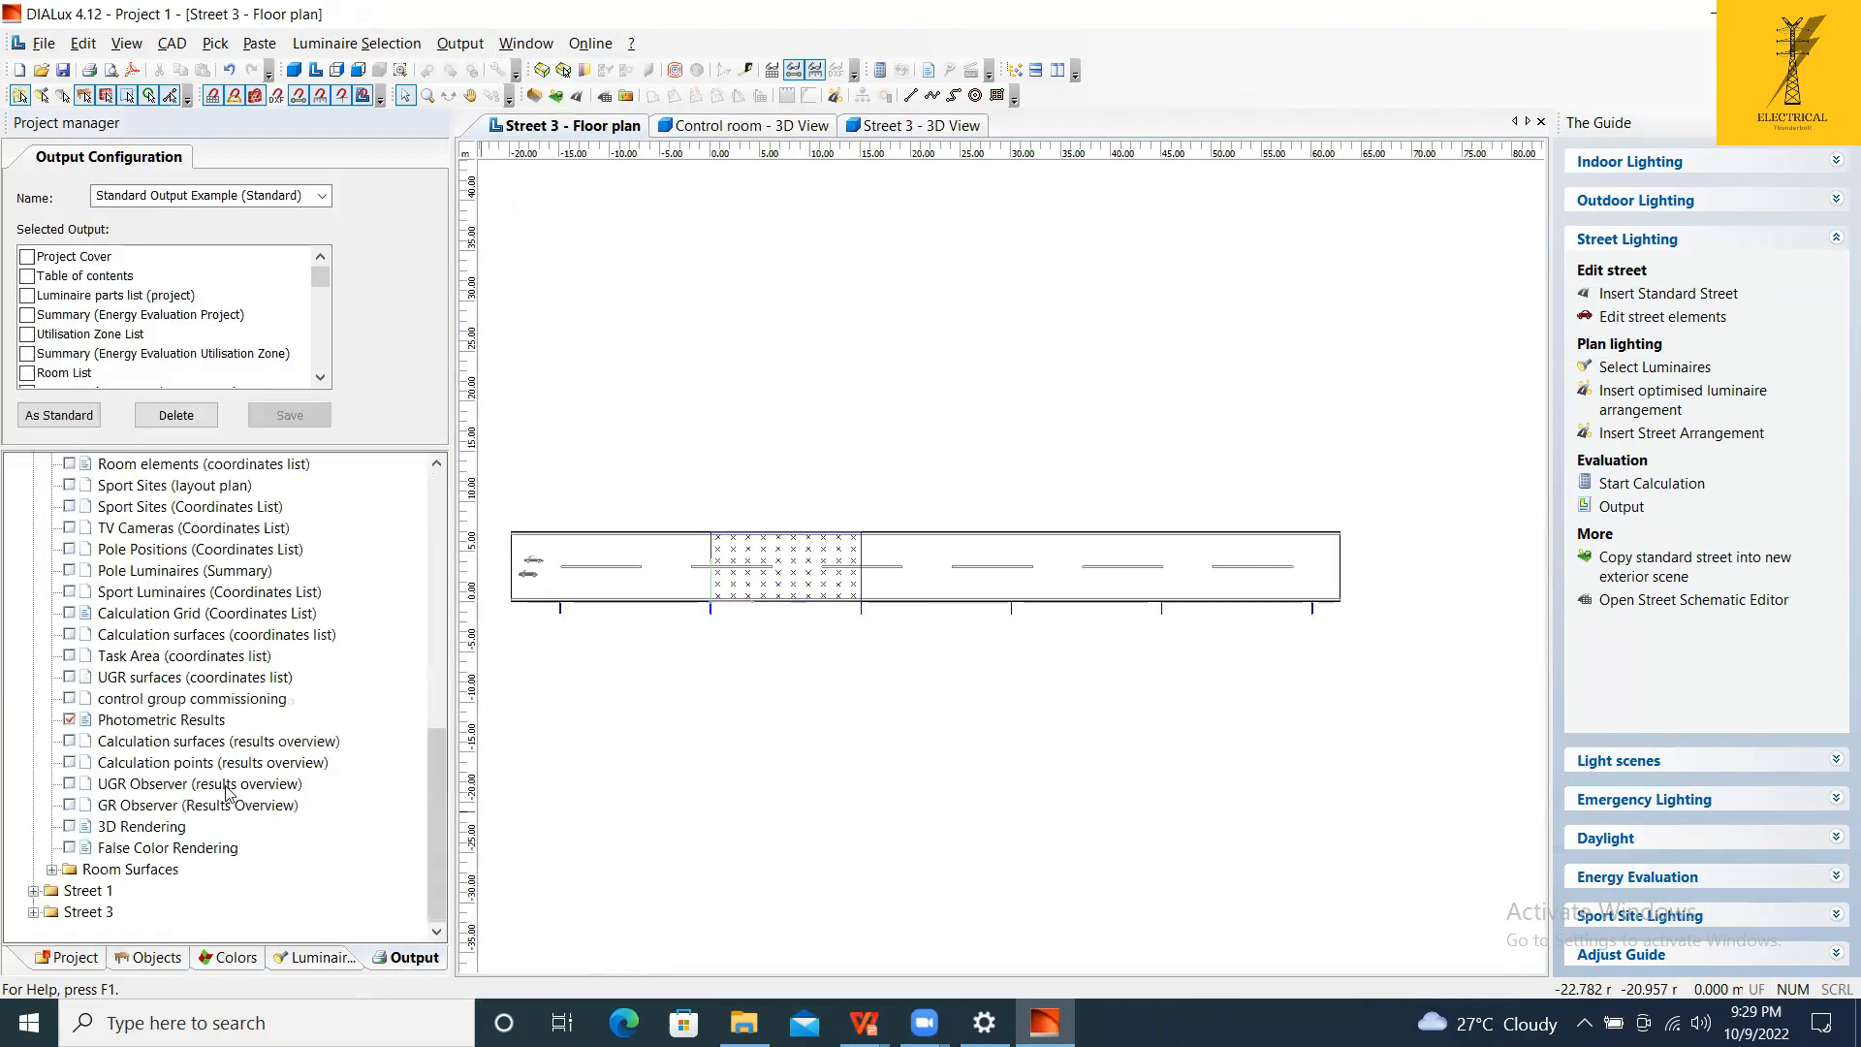
double_click(85, 890)
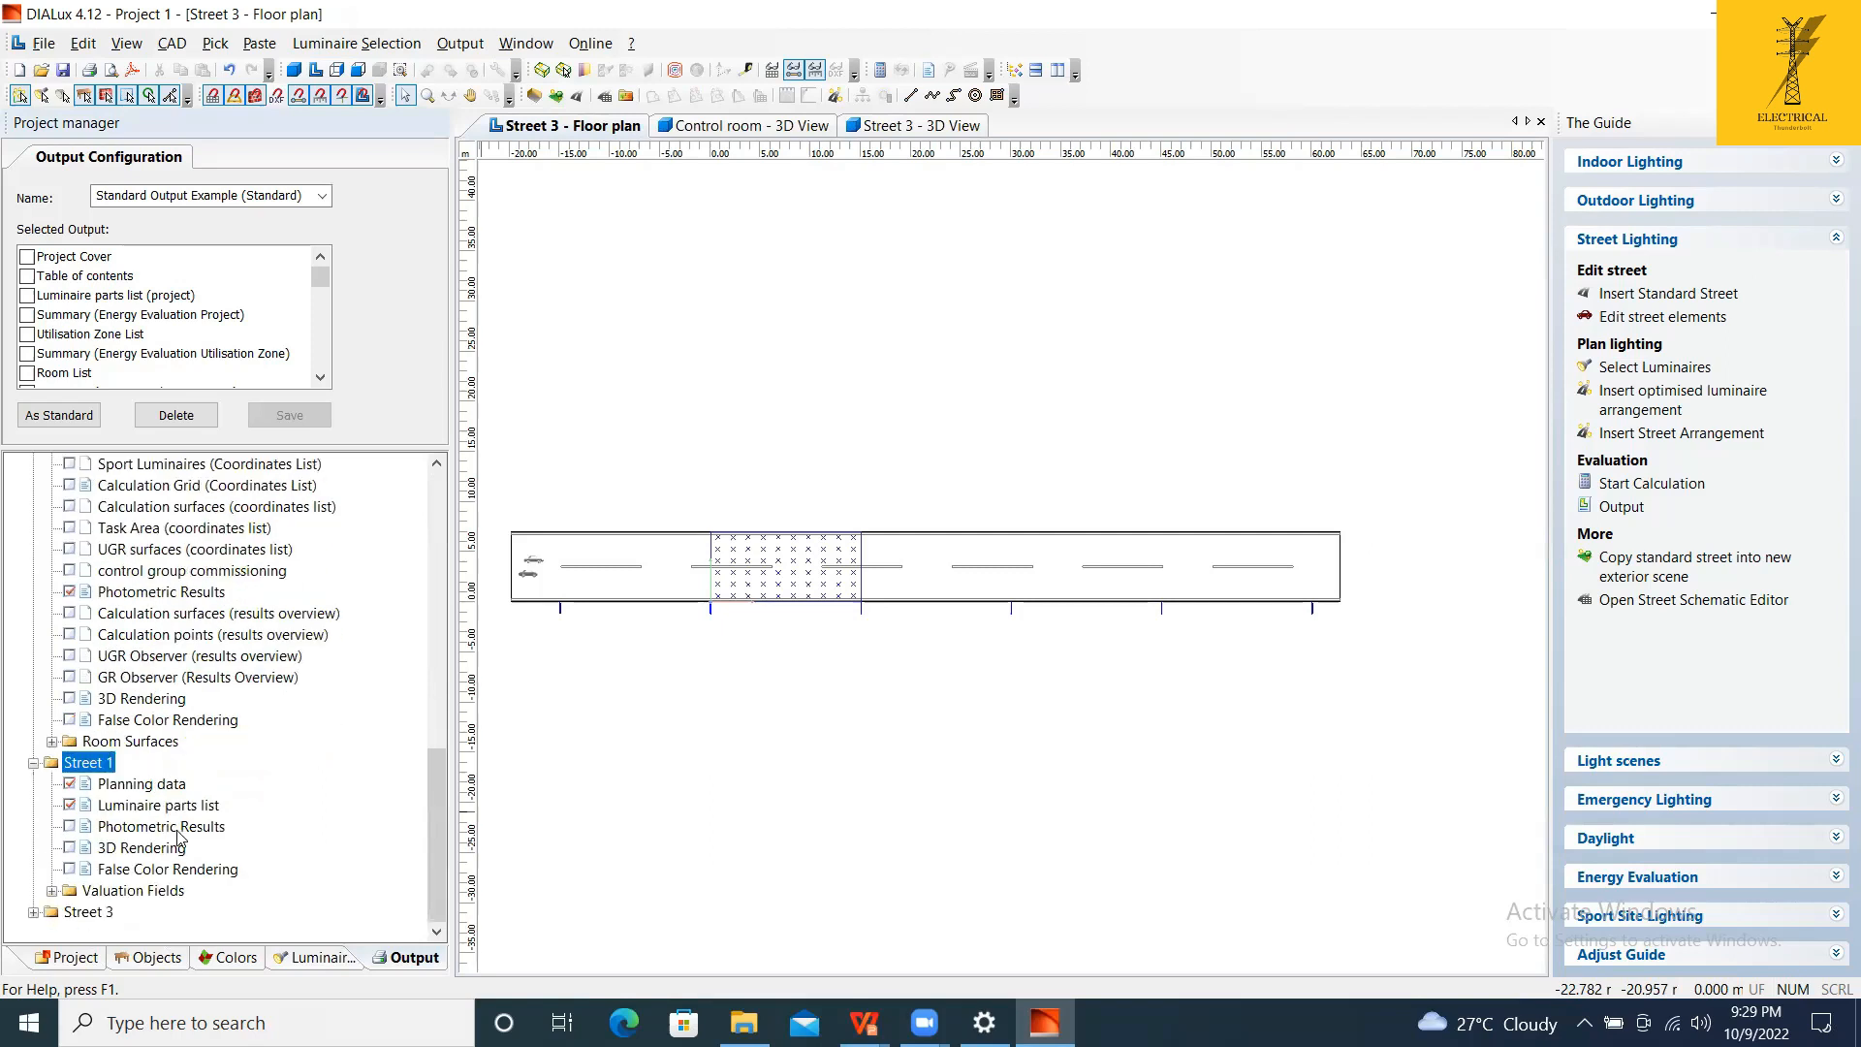
double_click(88, 912)
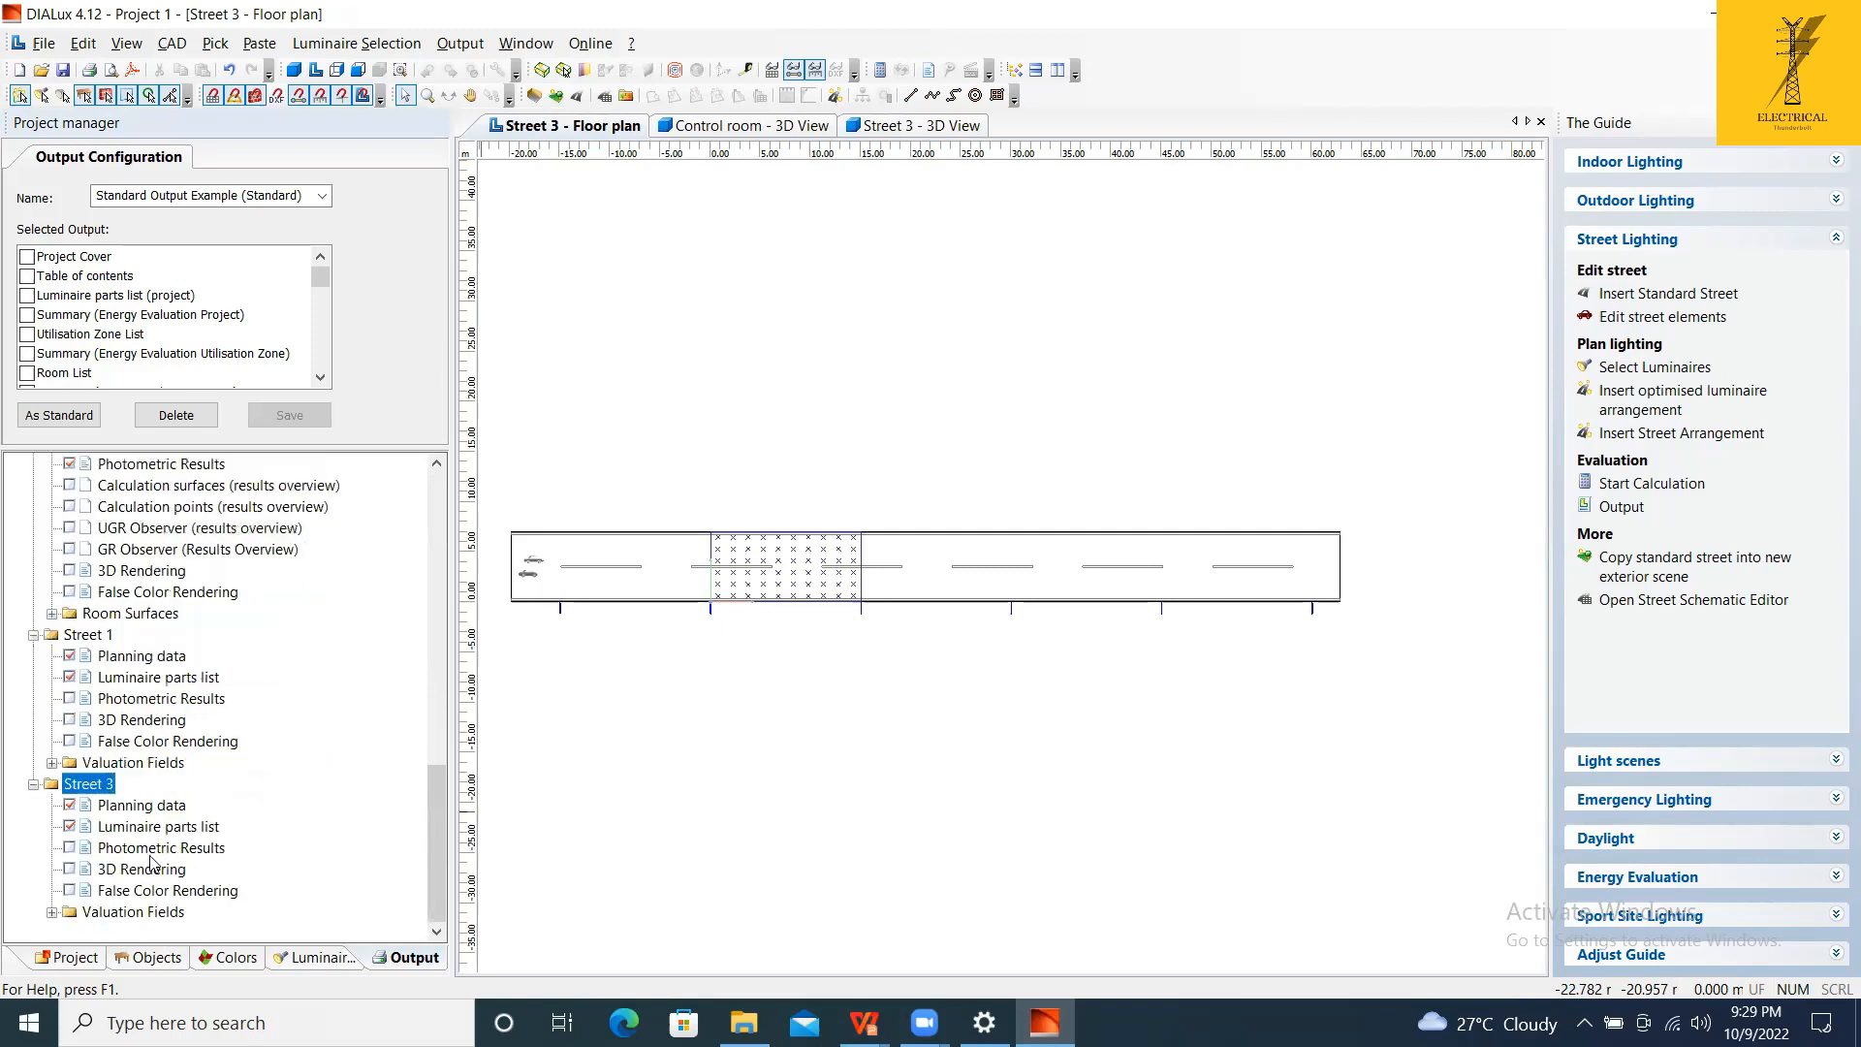
double_click(145, 913)
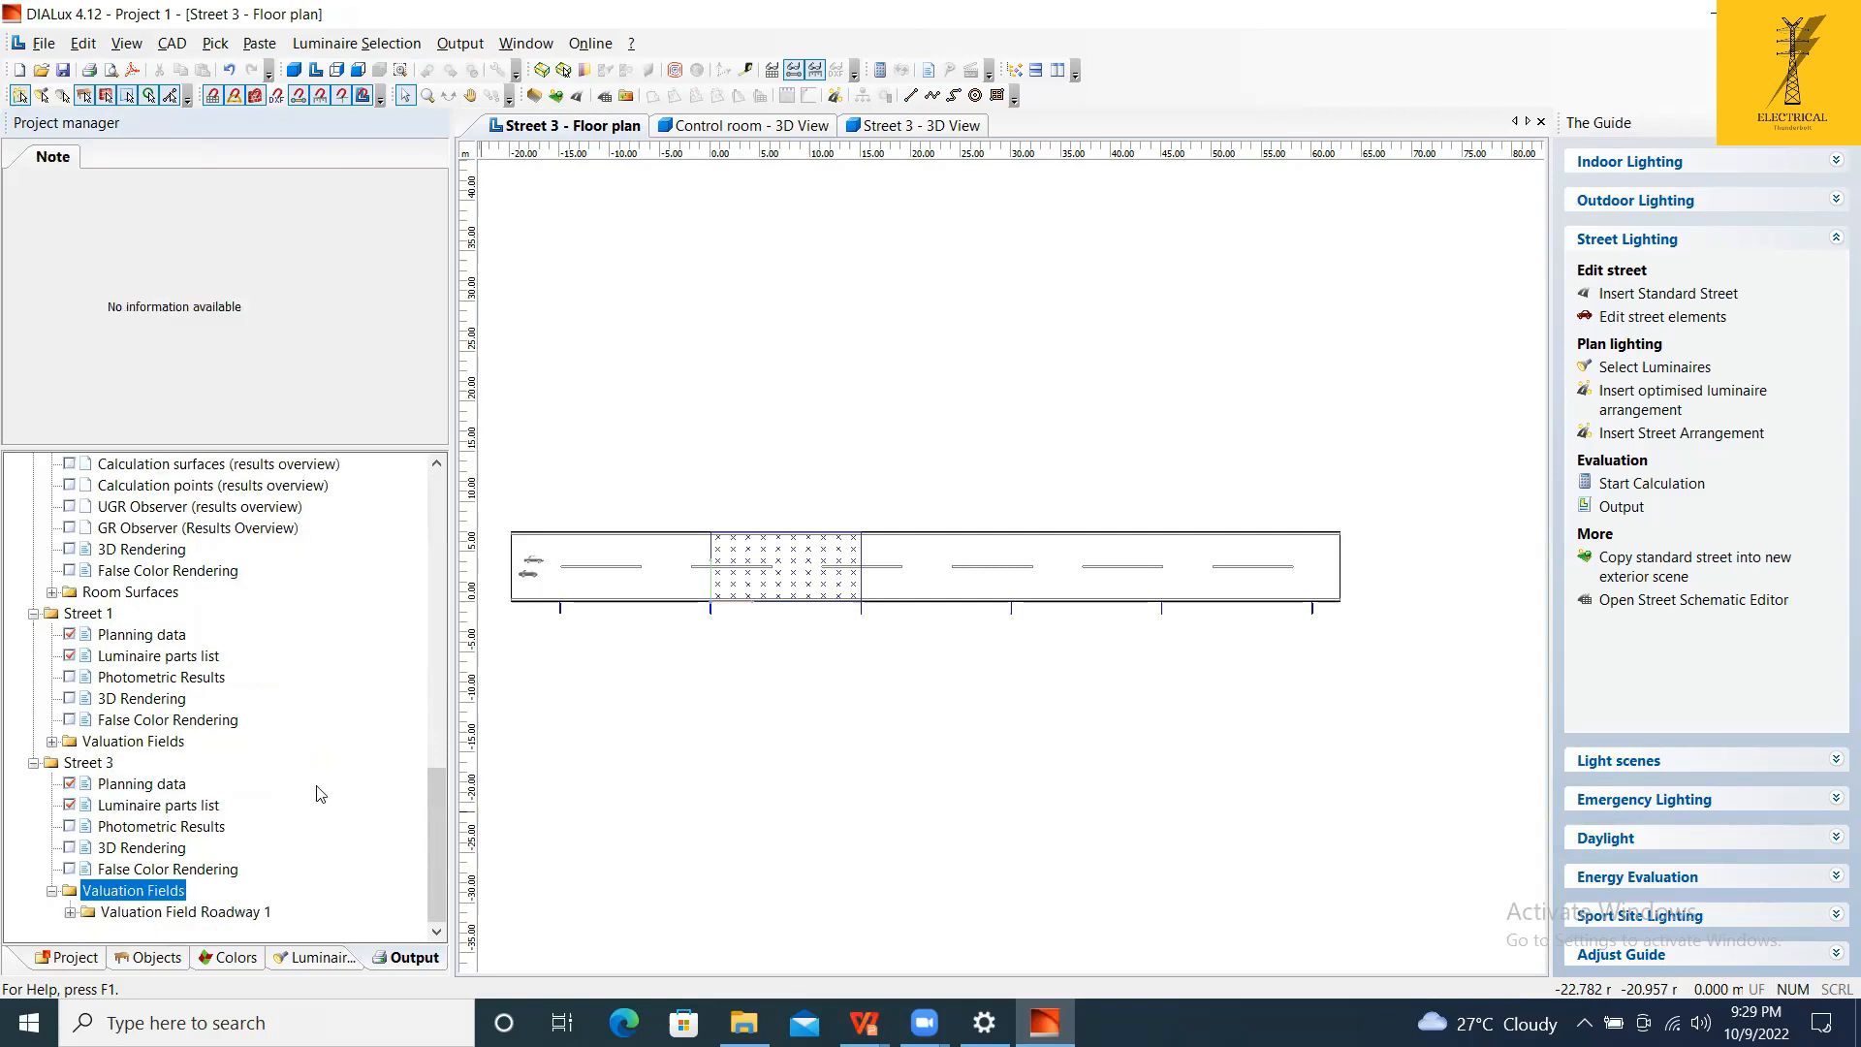
left_click(222, 915)
double_click(222, 915)
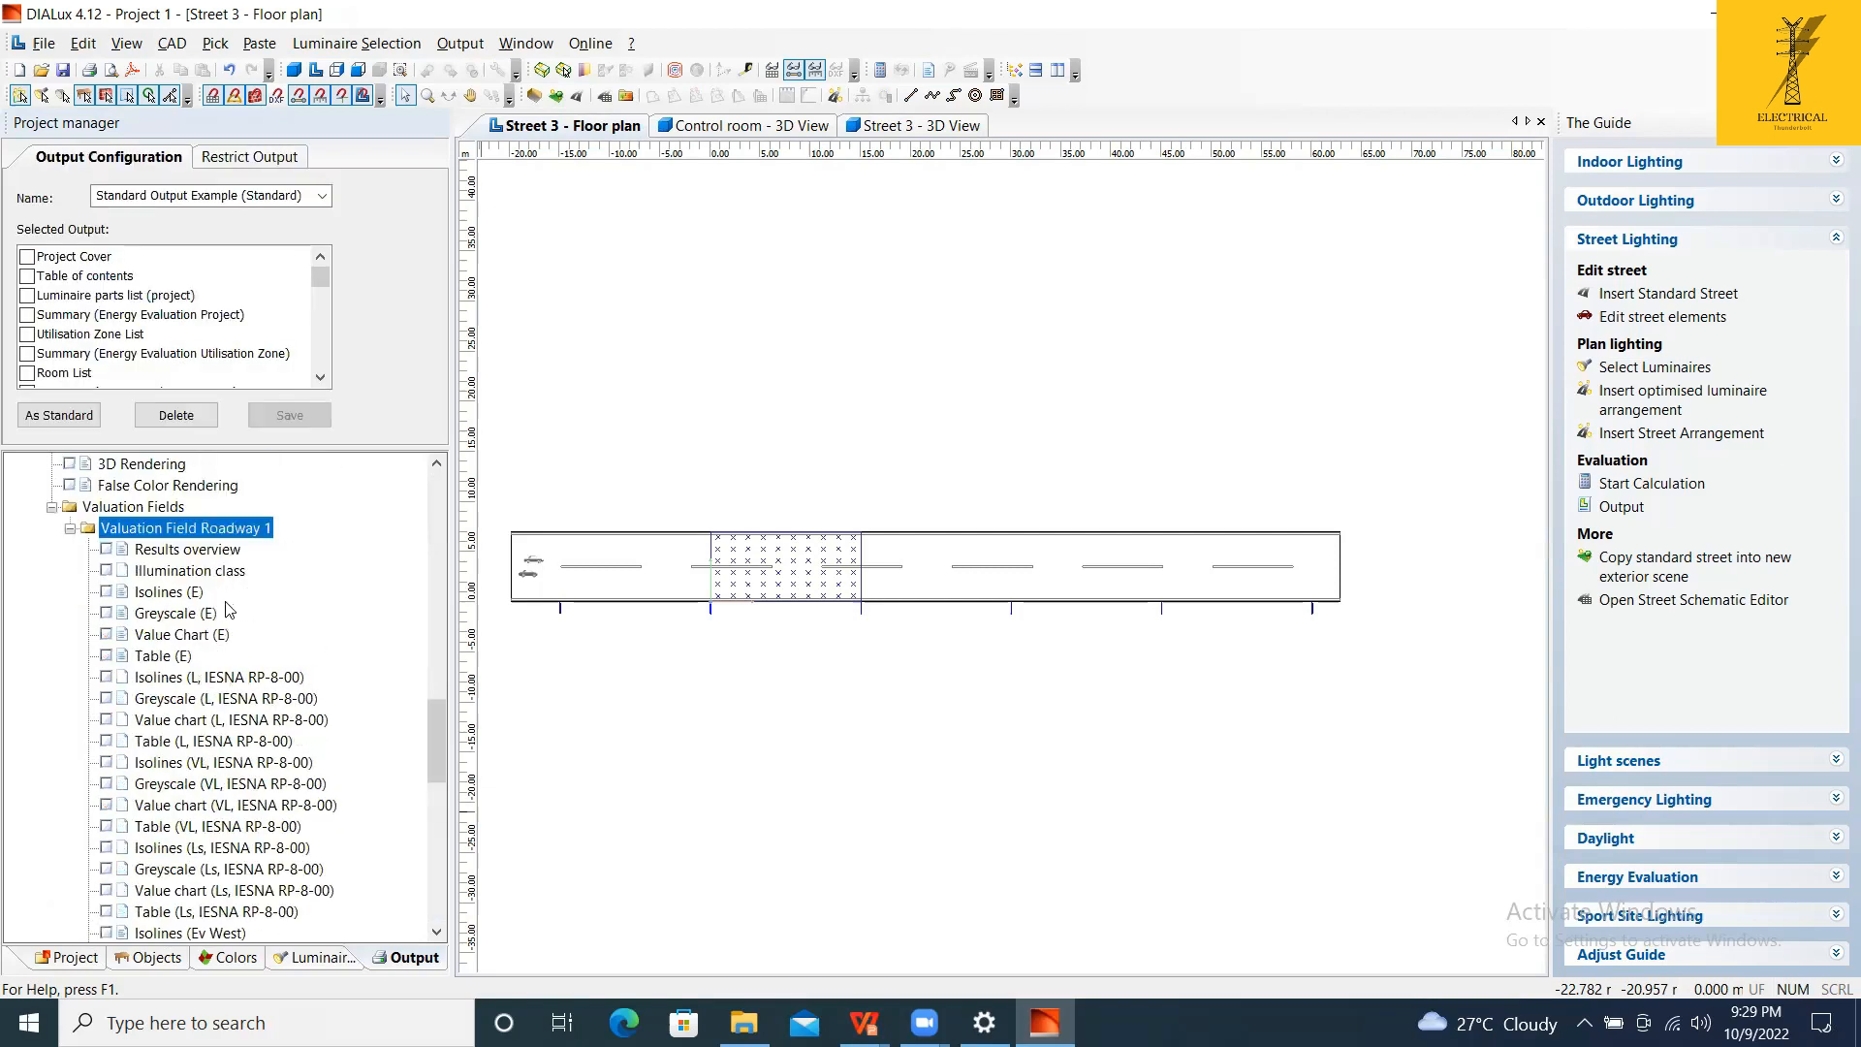
double_click(192, 634)
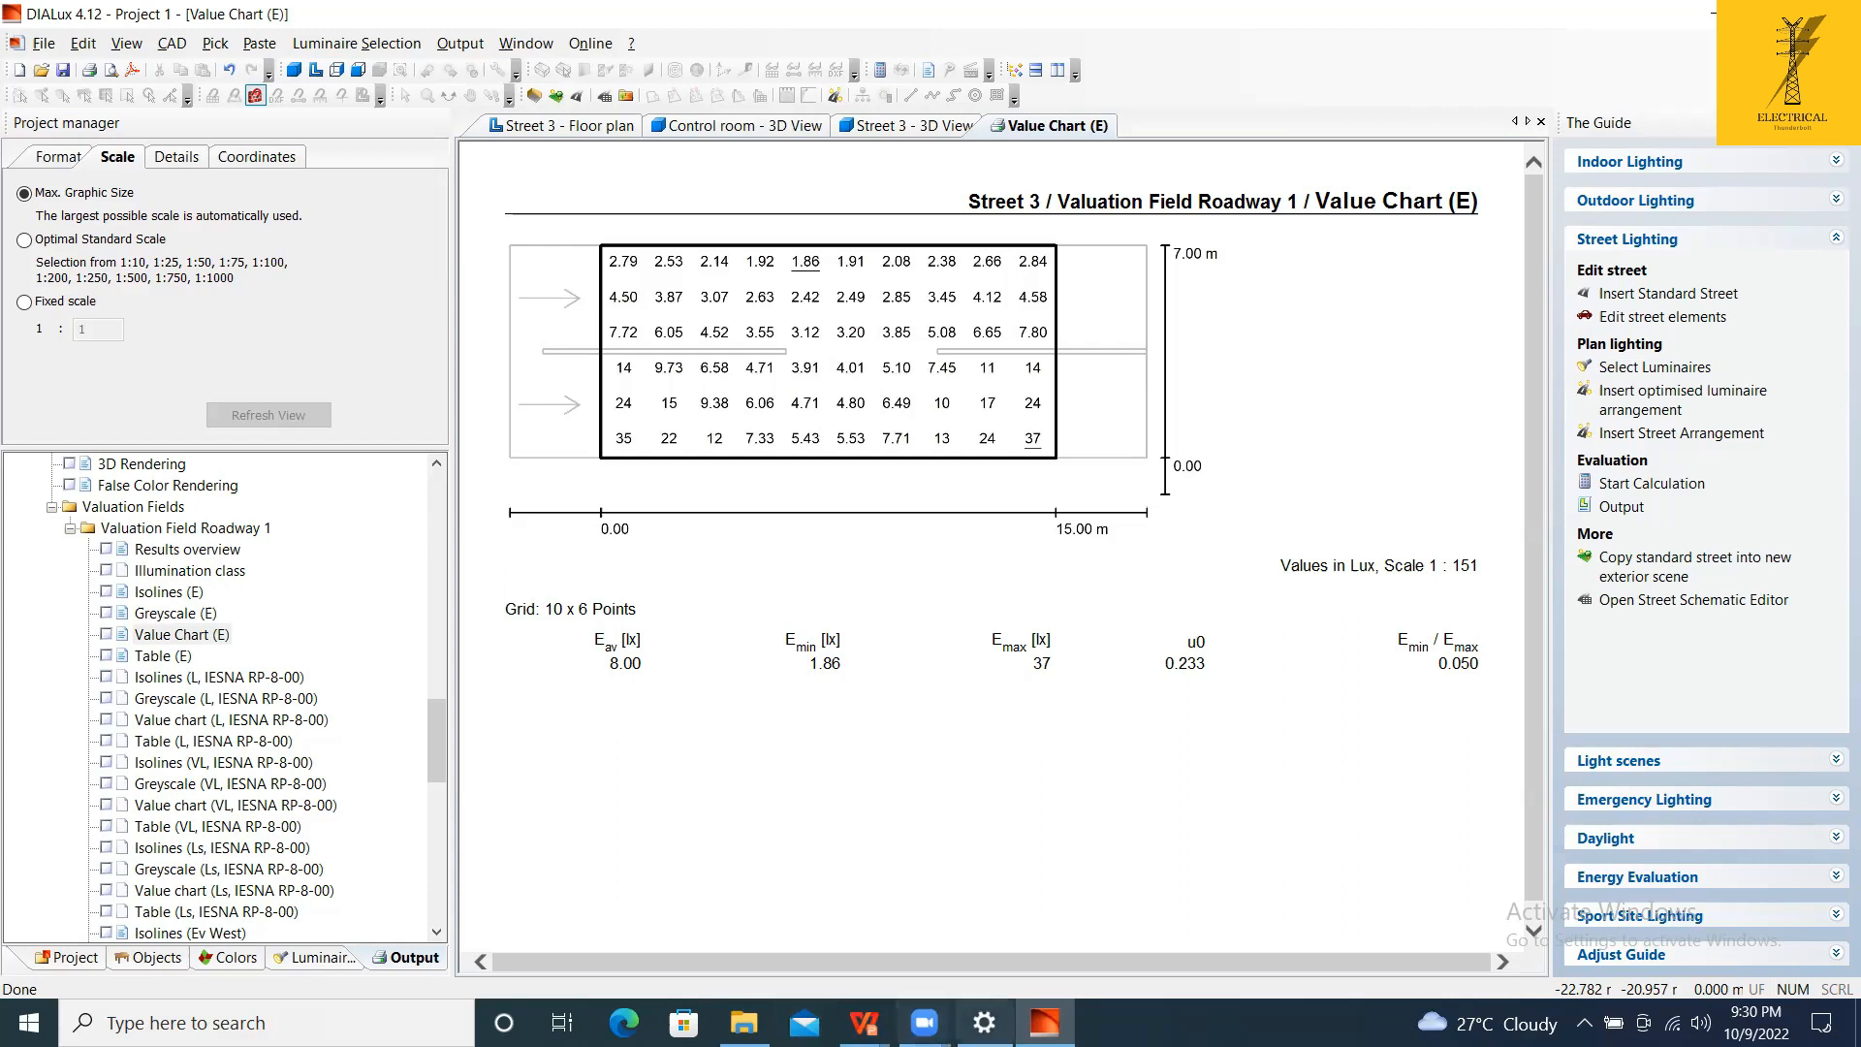
Switch to Illumination.pptx, review the surface reflectance criterion on the "Factors to be considered" slide, and return to DIALux.
key("super+d")
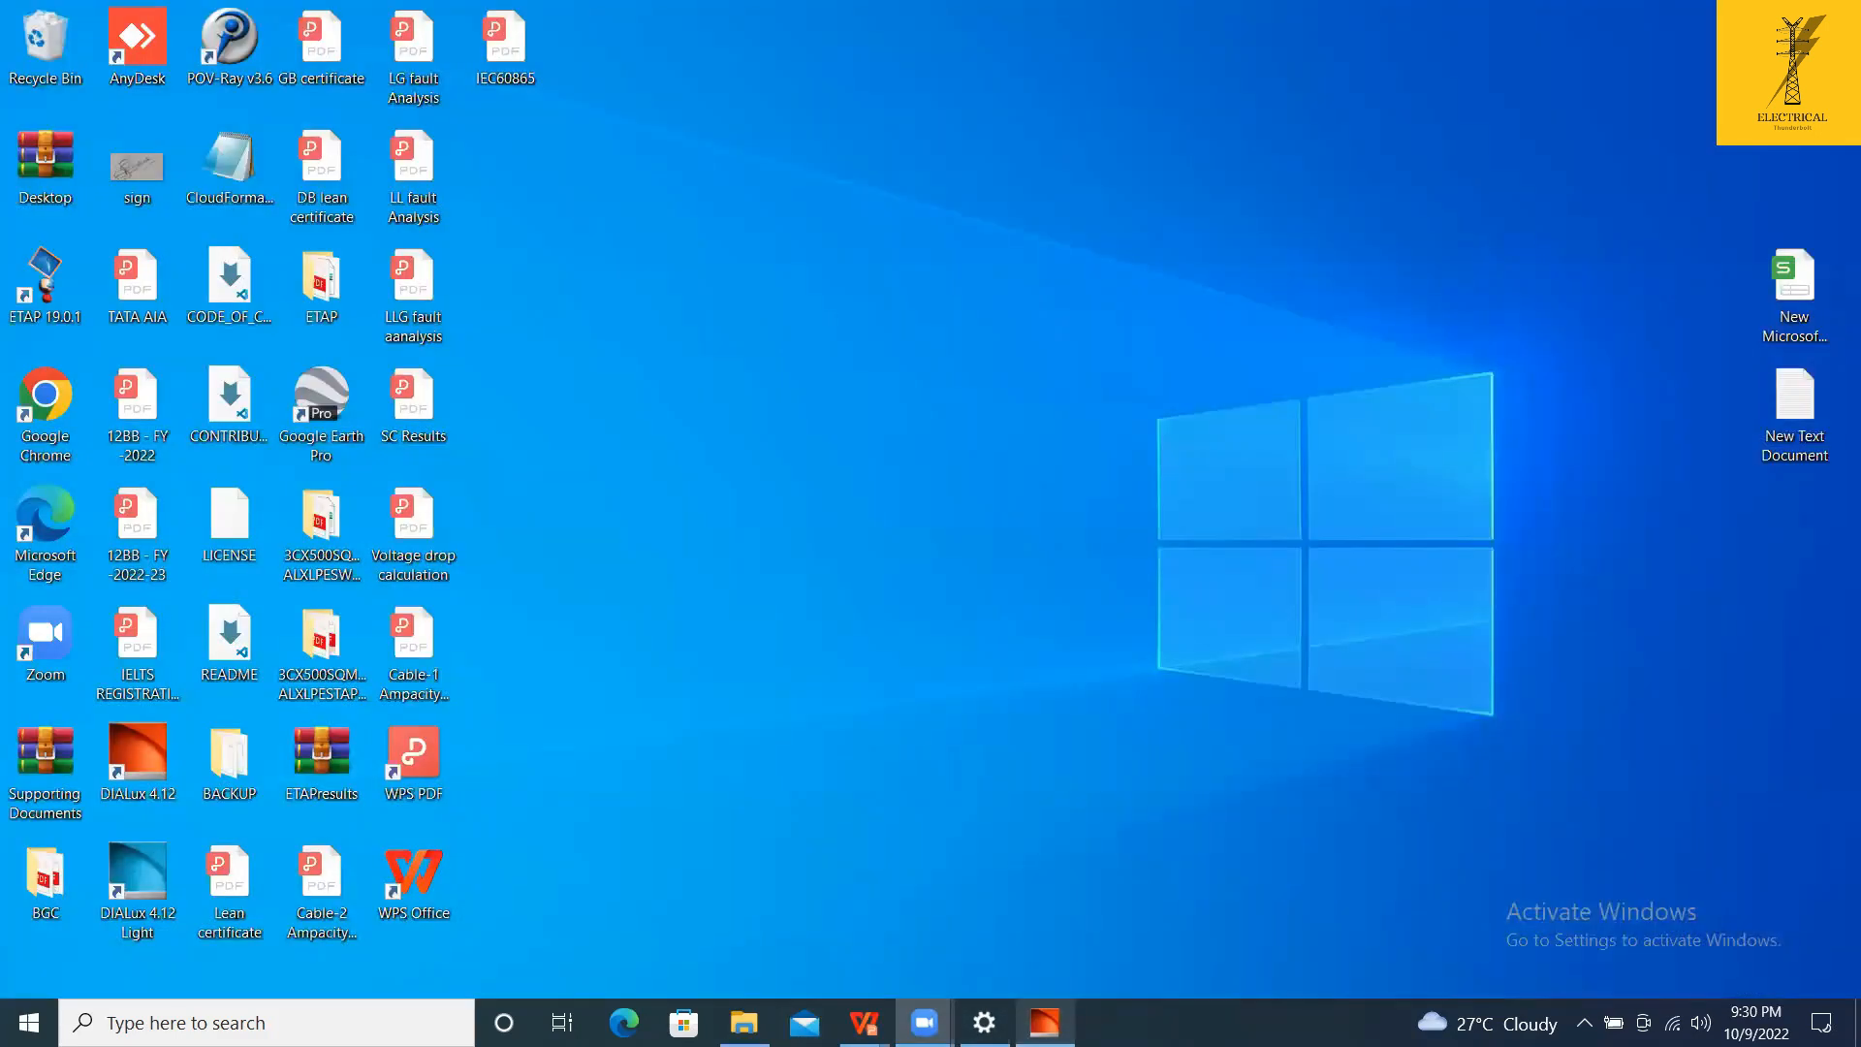
mouse_move(864, 1023)
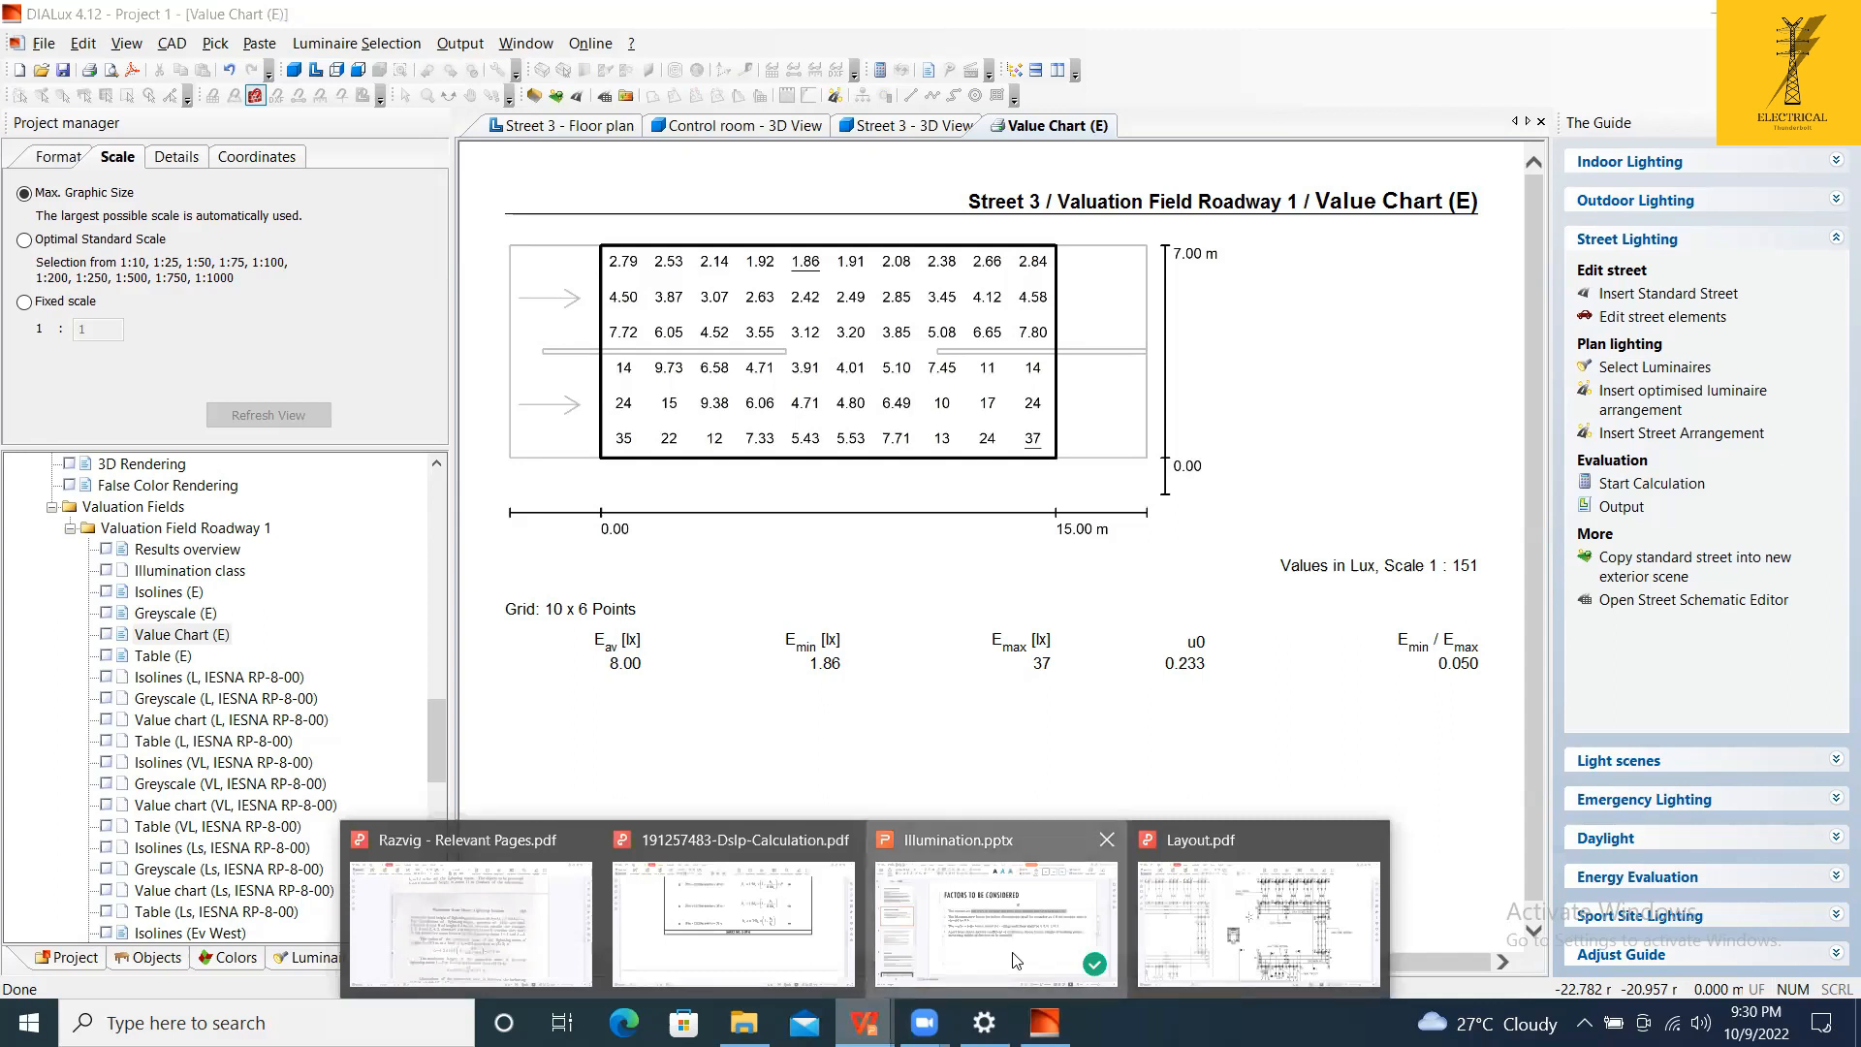
left_click(995, 921)
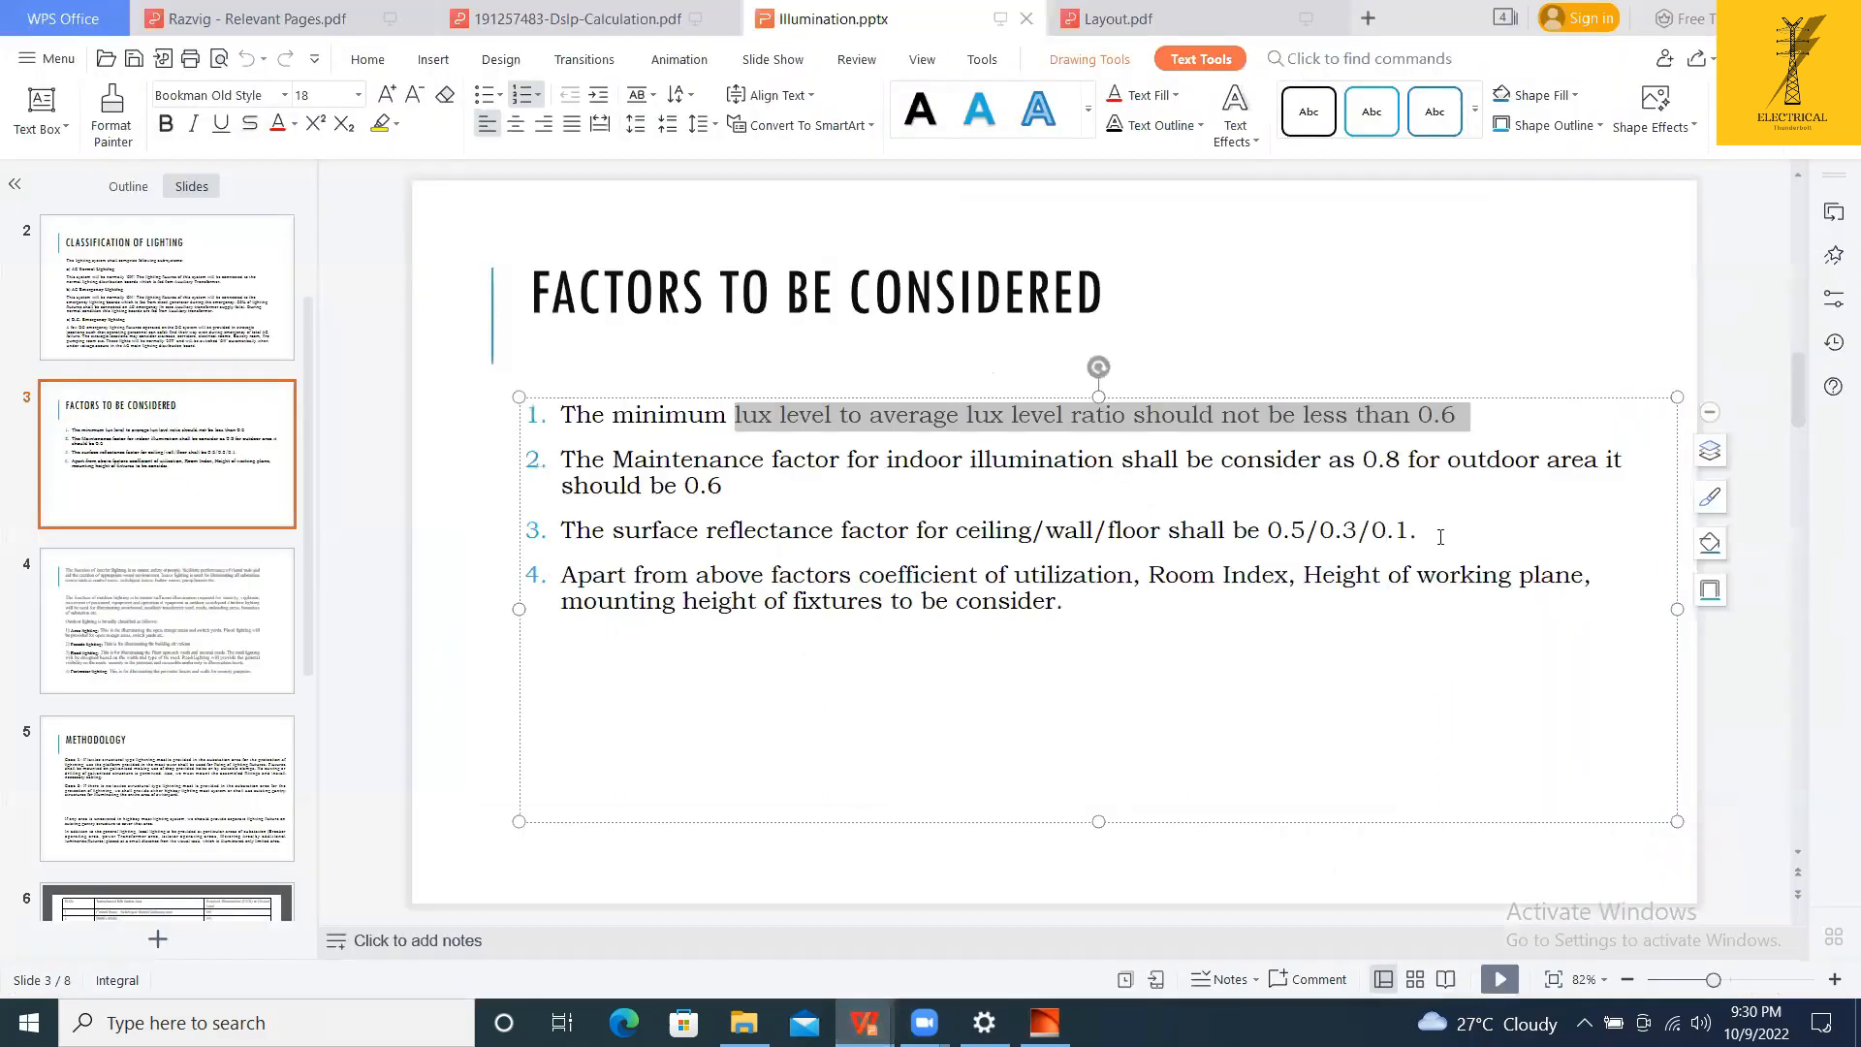
left_click_drag(779, 529, 1440, 533)
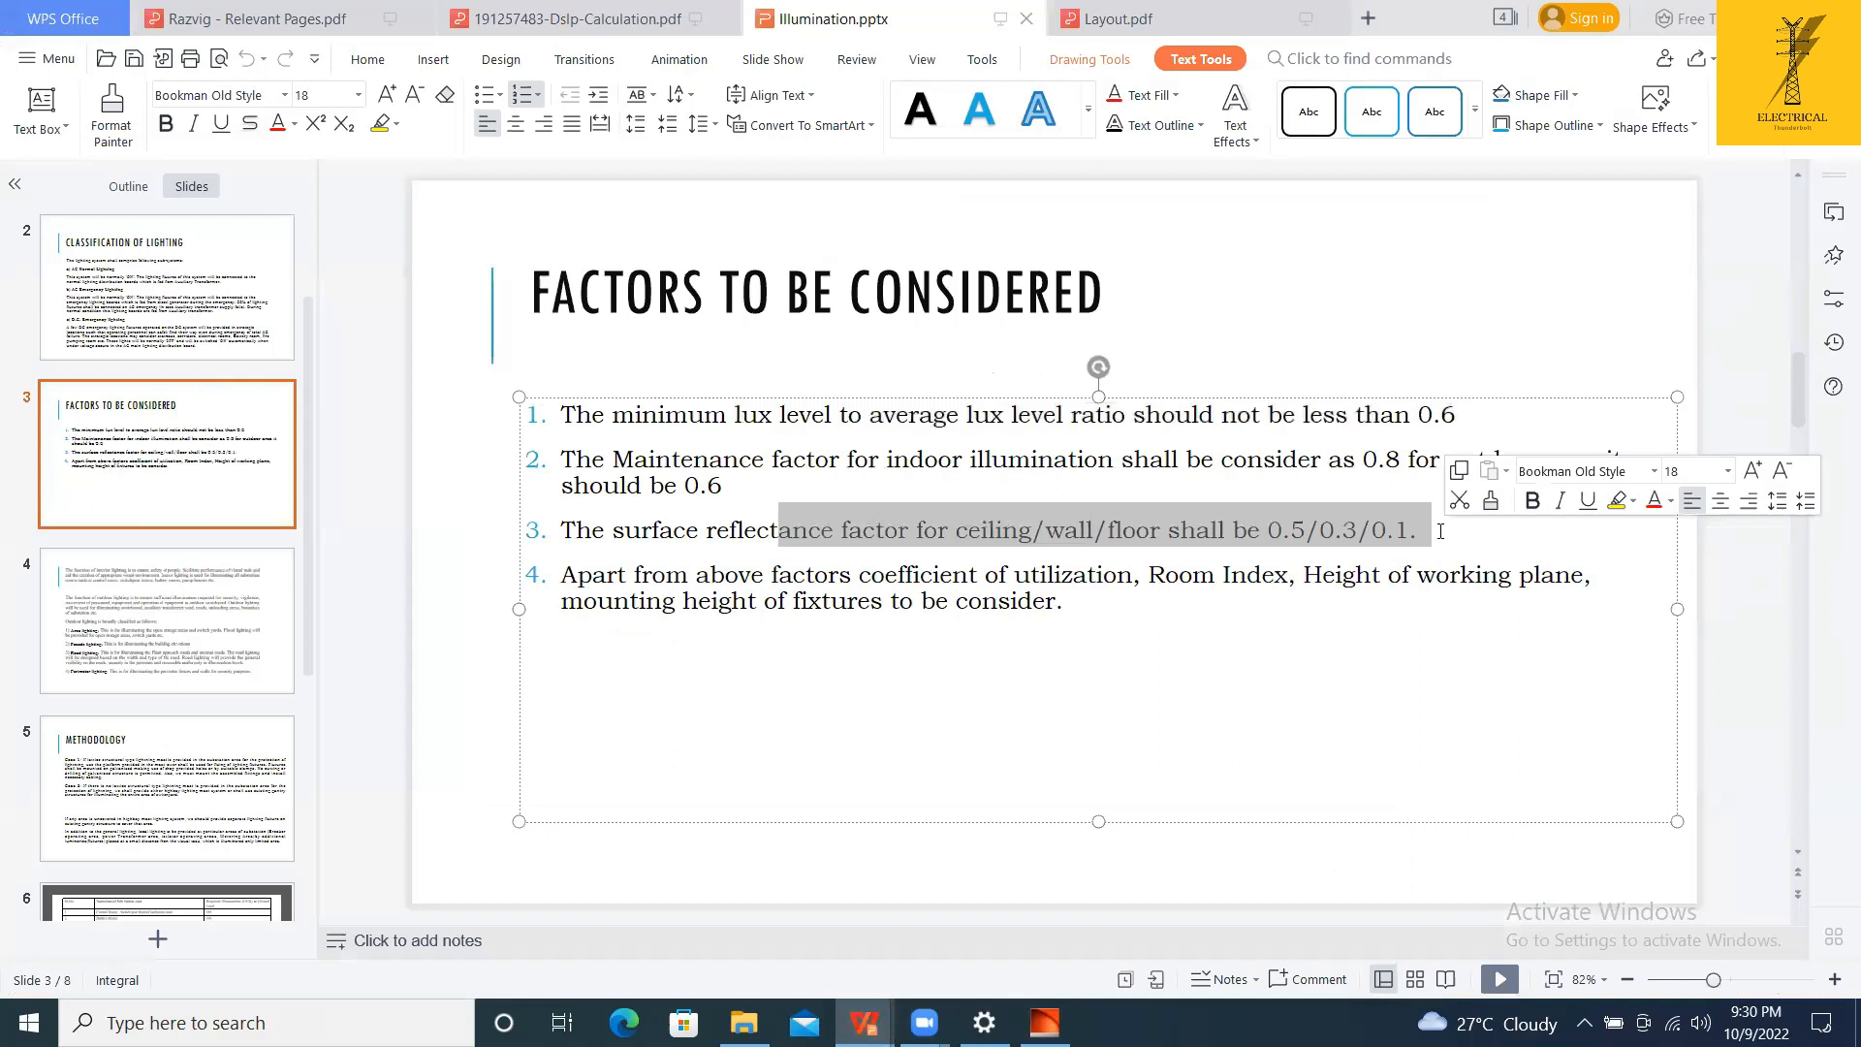
left_click(1409, 644)
key("alt+Tab")
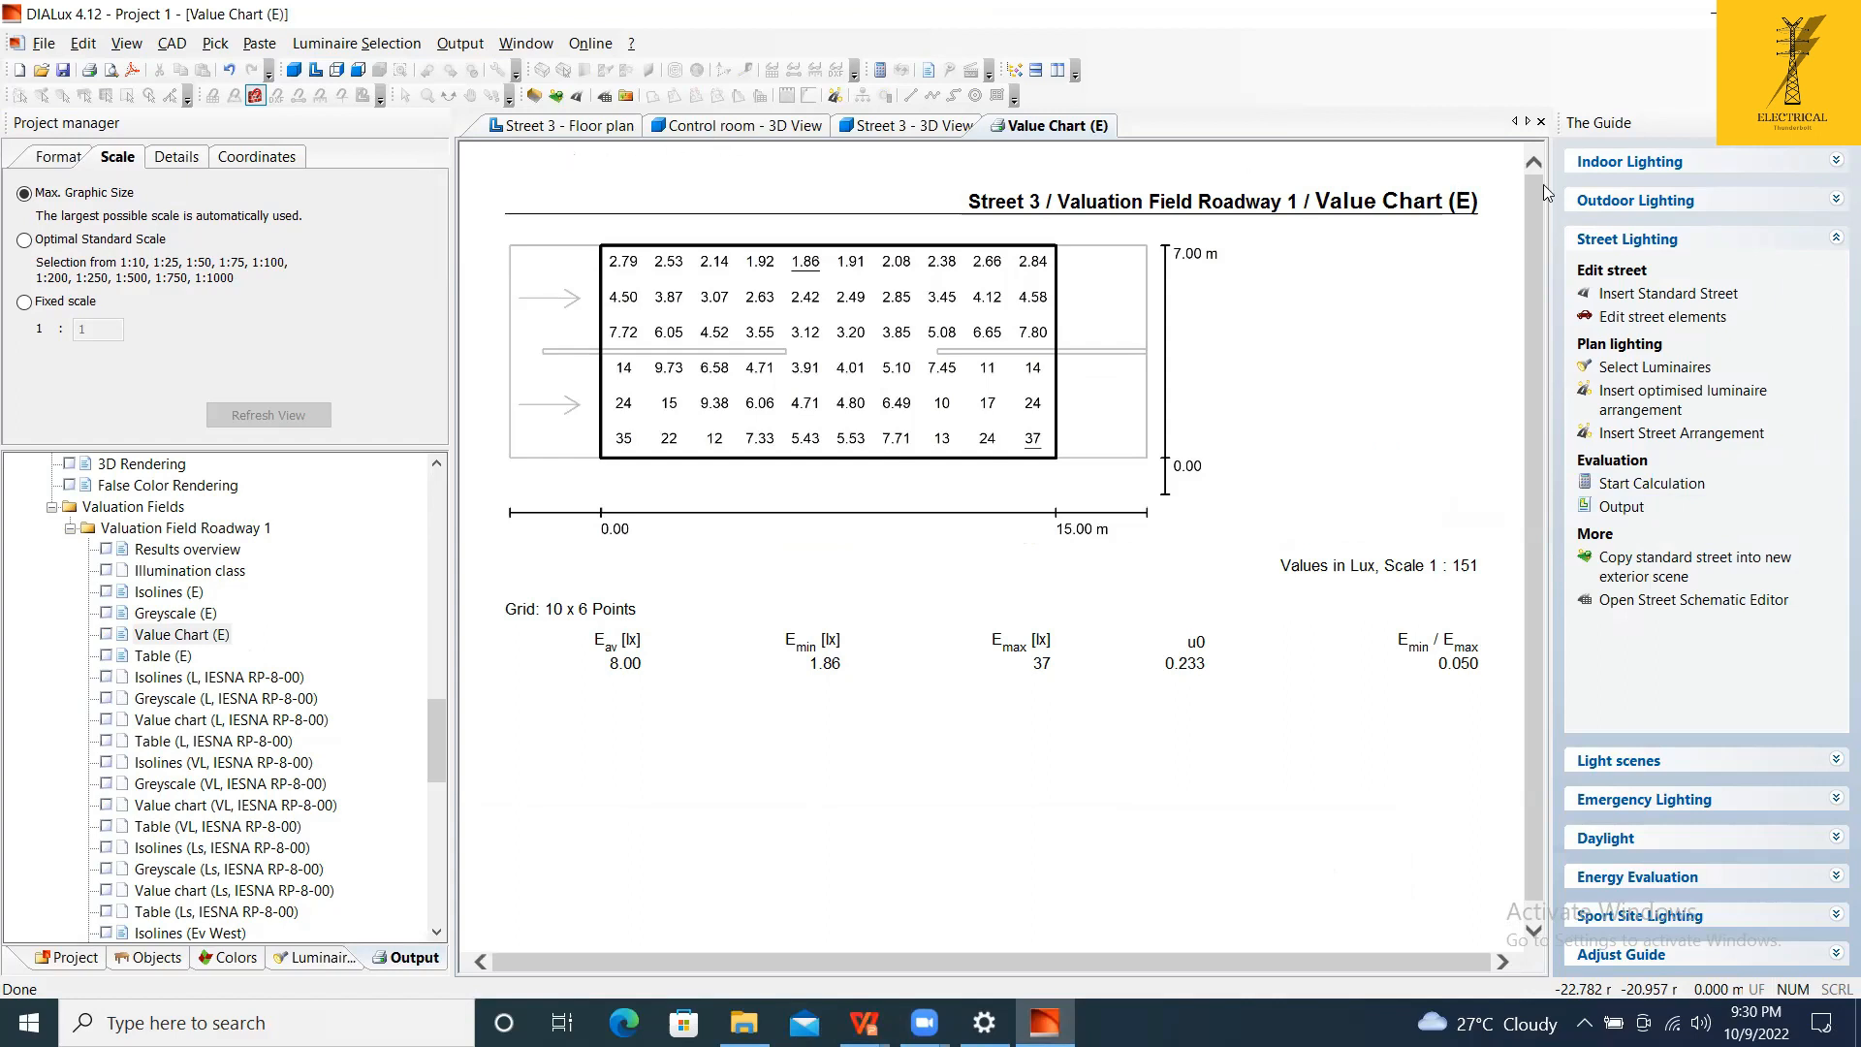
Close the Guide pane and return to the Street 3 floor plan.
left_click(1841, 123)
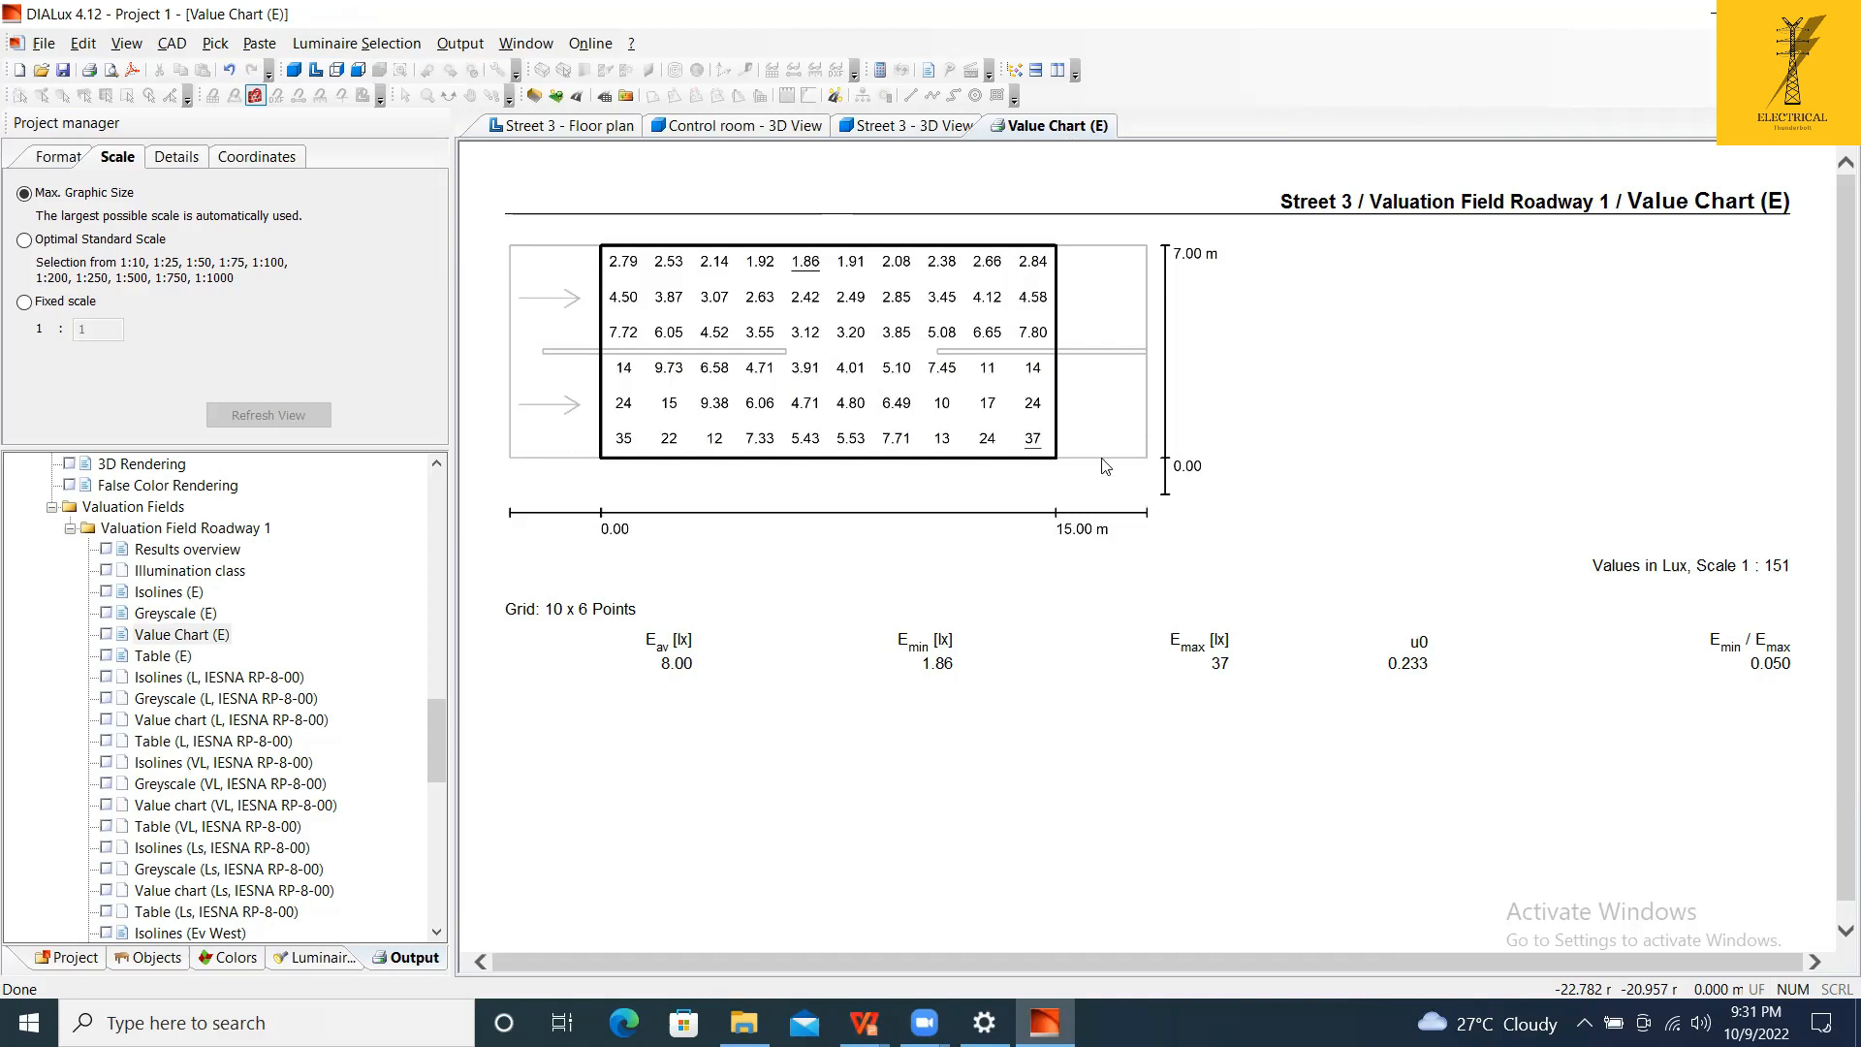
scroll(1110, 470, "down", 1)
left_click(621, 129)
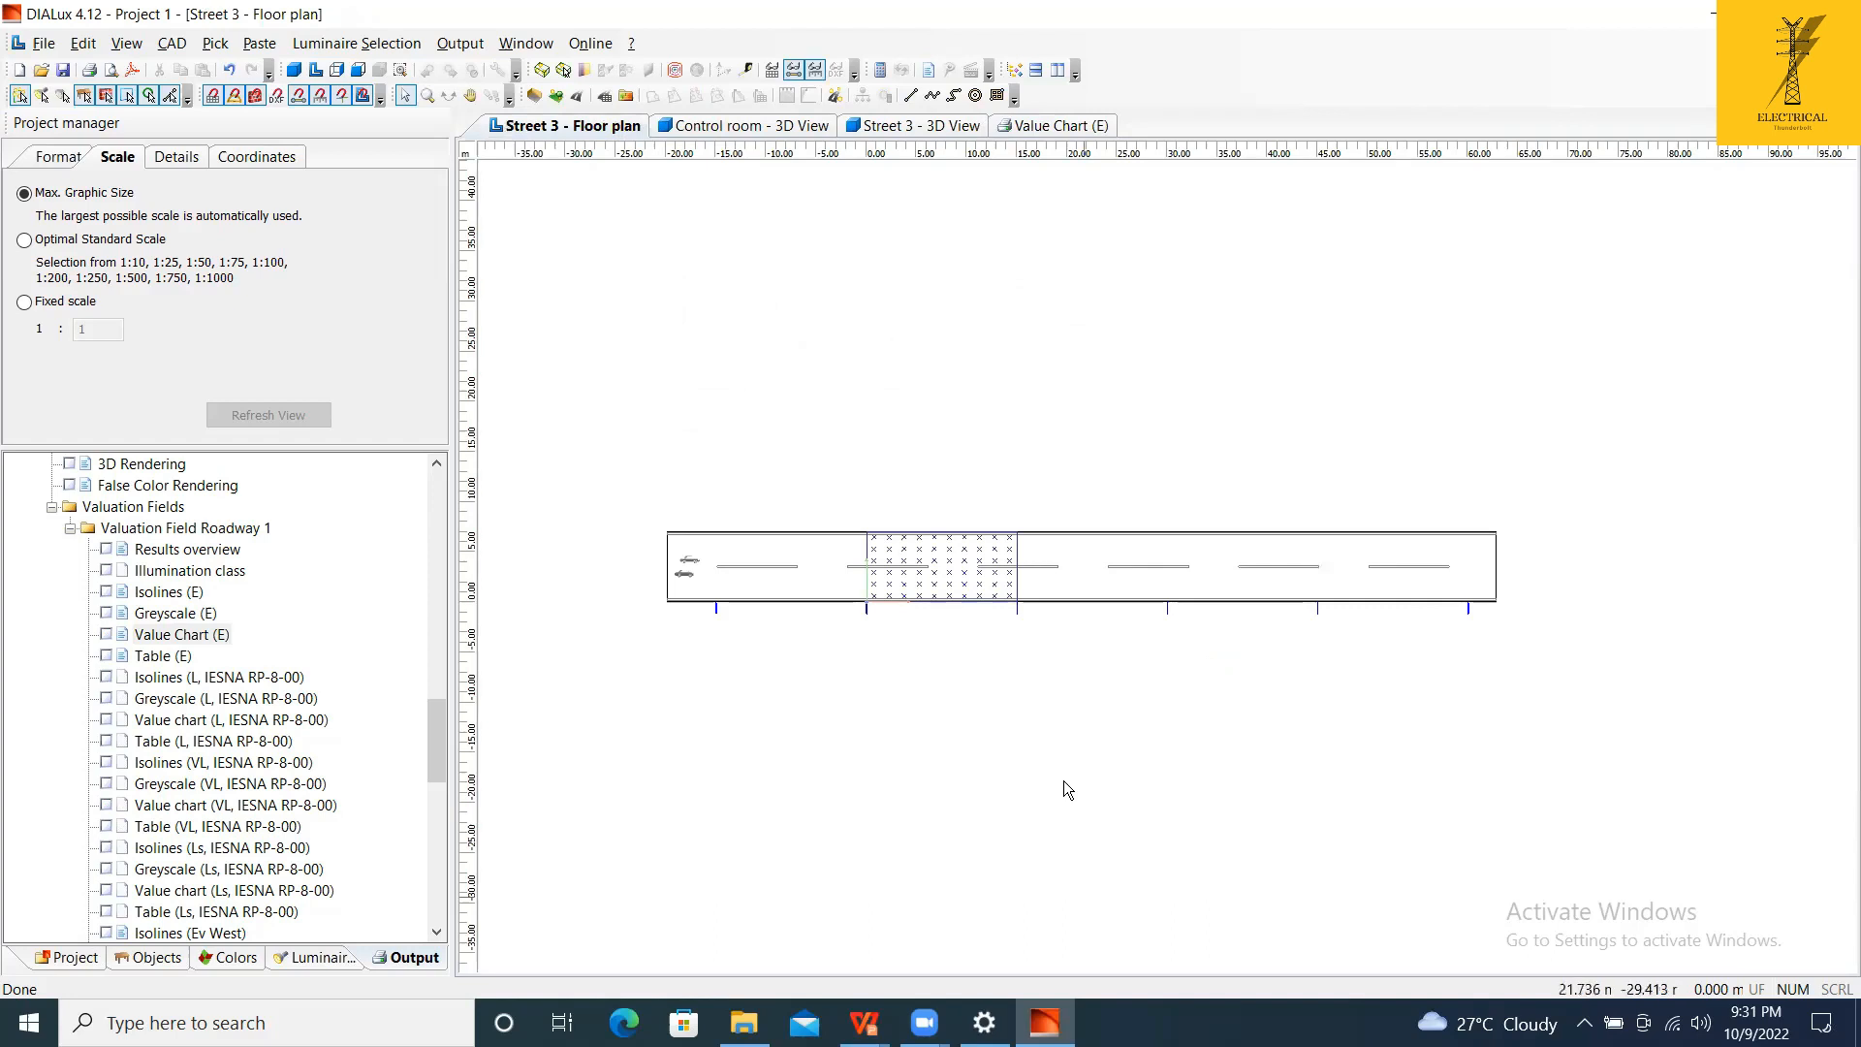
key("super+d")
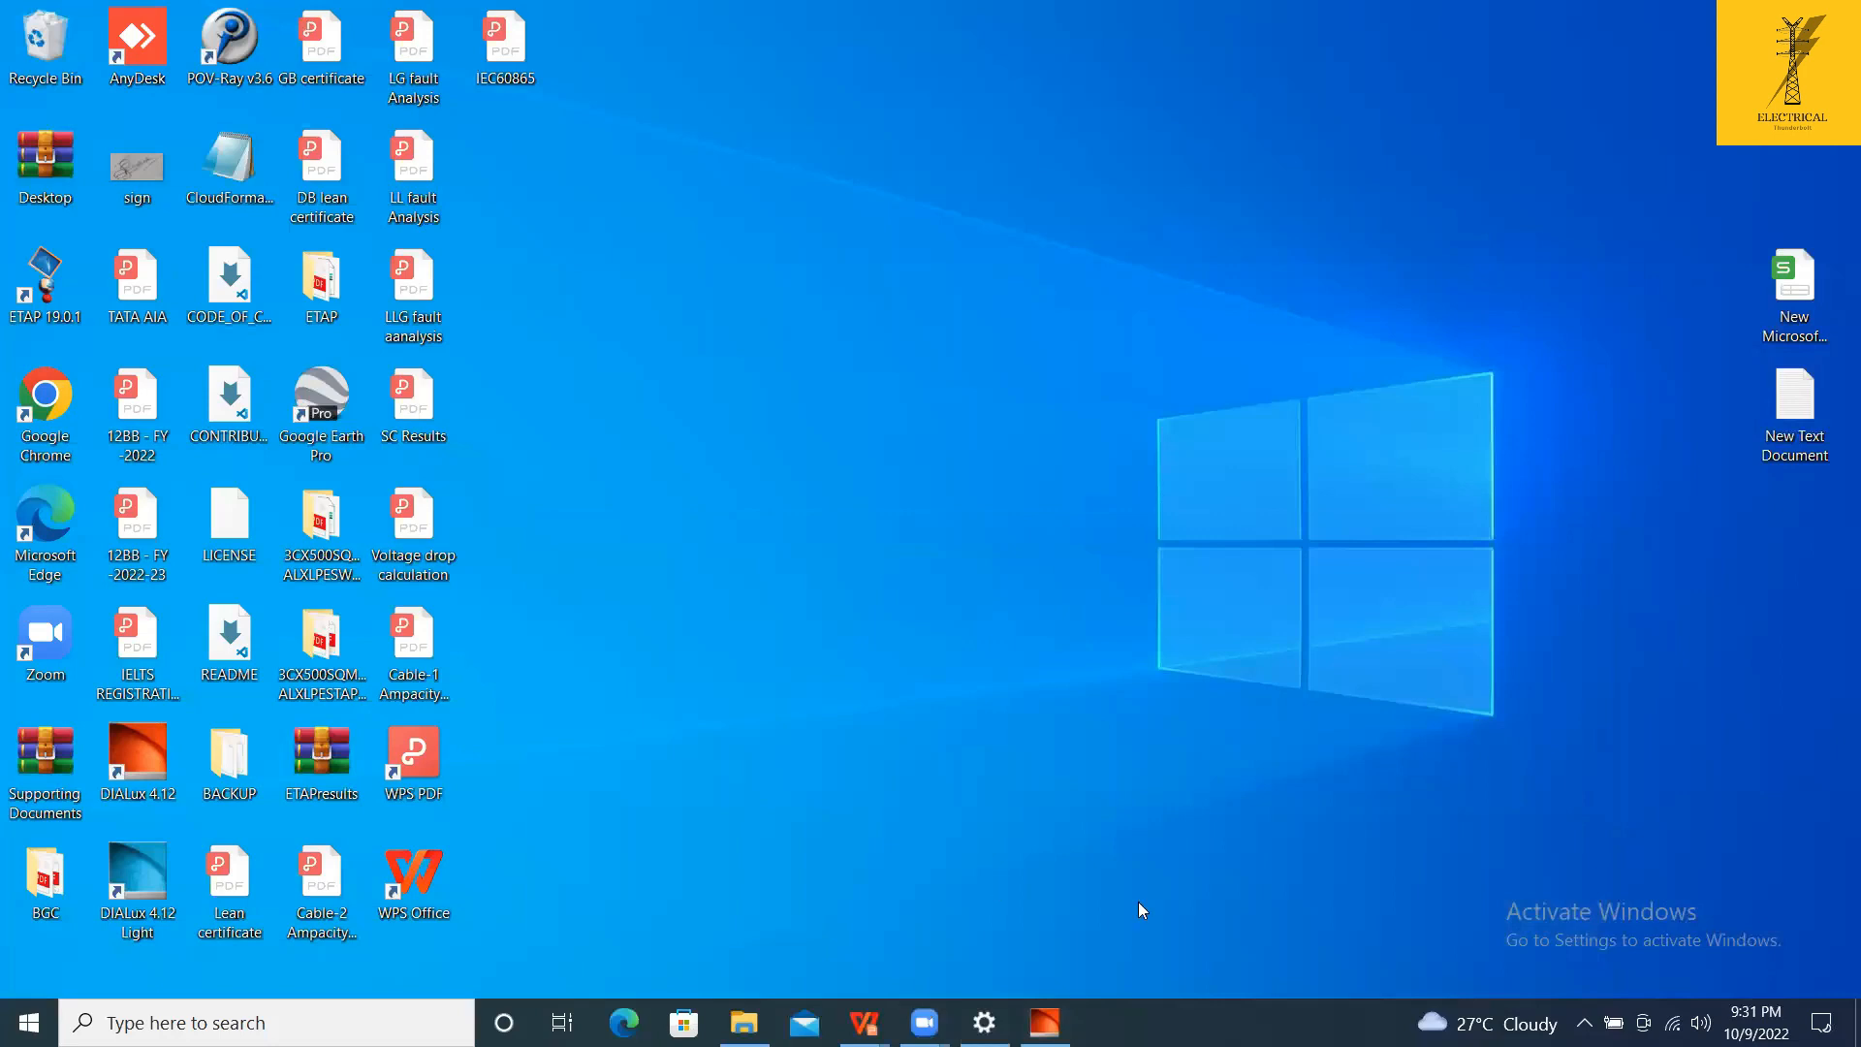
left_click(1038, 919)
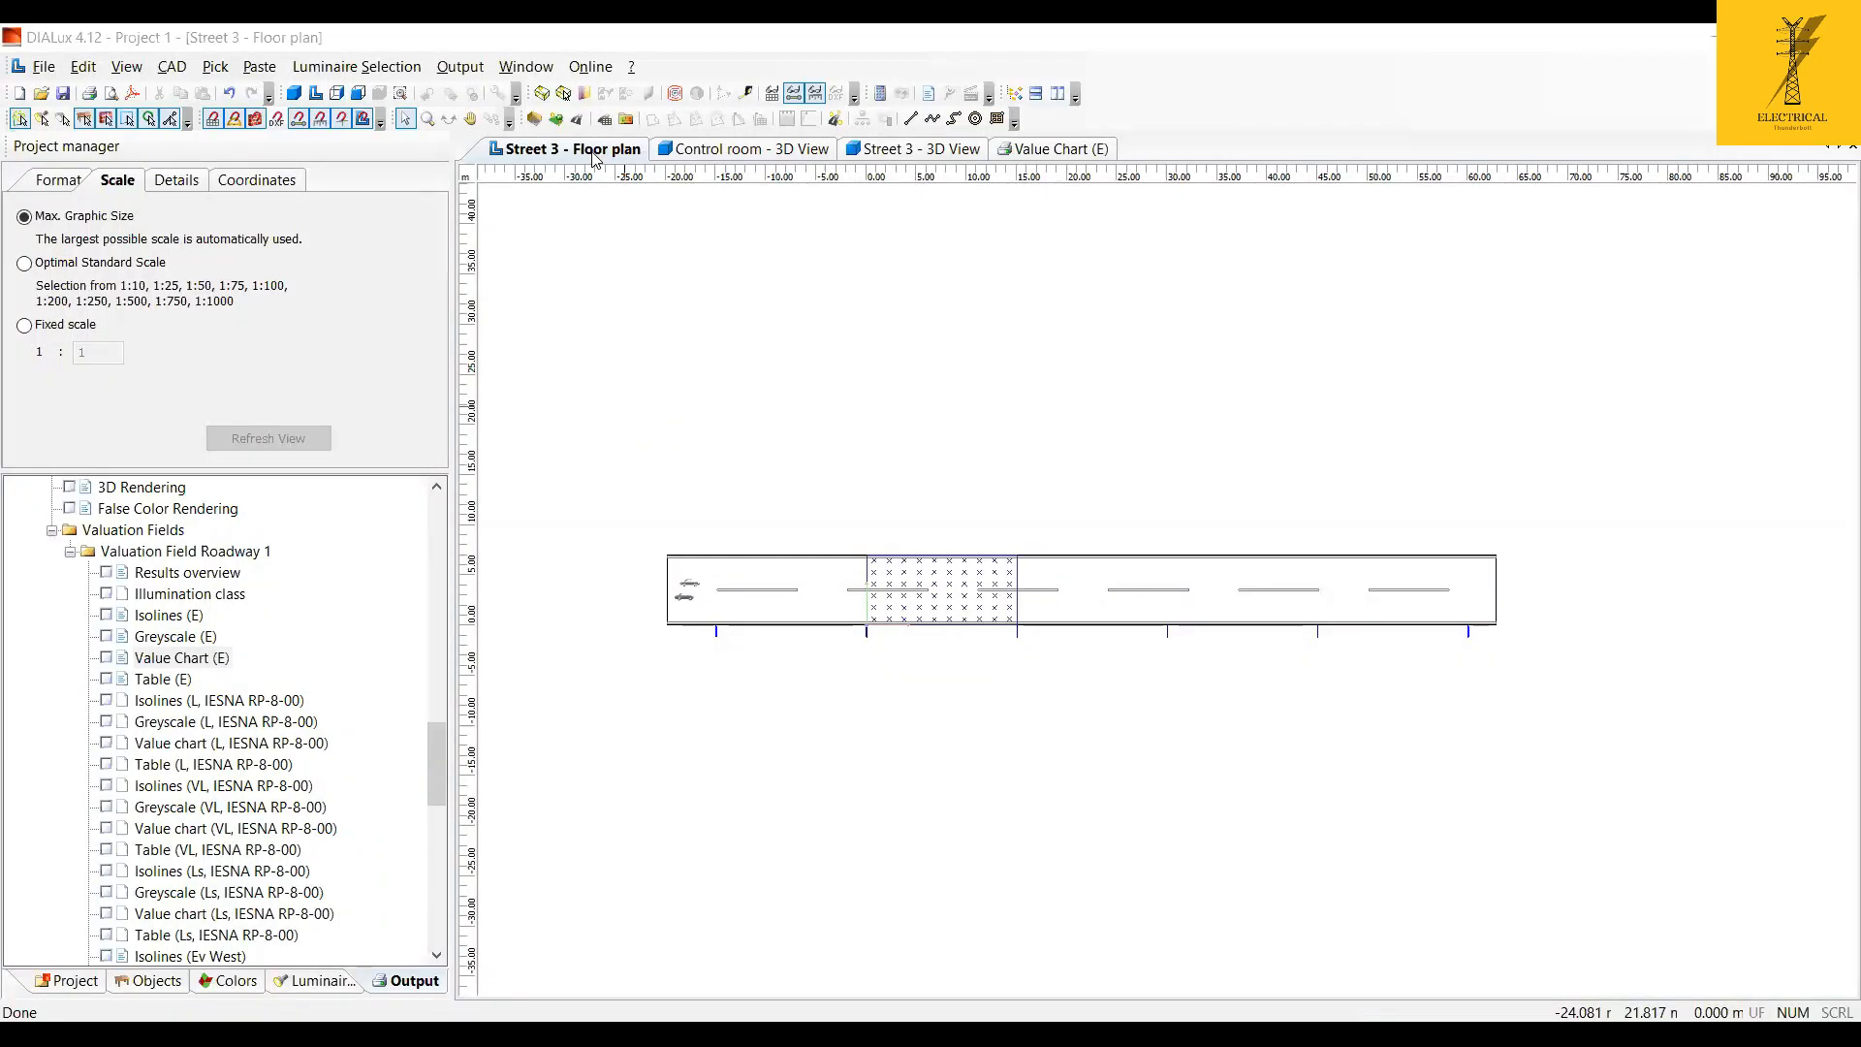
Bring up the control room's 3D view, discard the project's unsaved changes and start a new interior project.
left_click(719, 158)
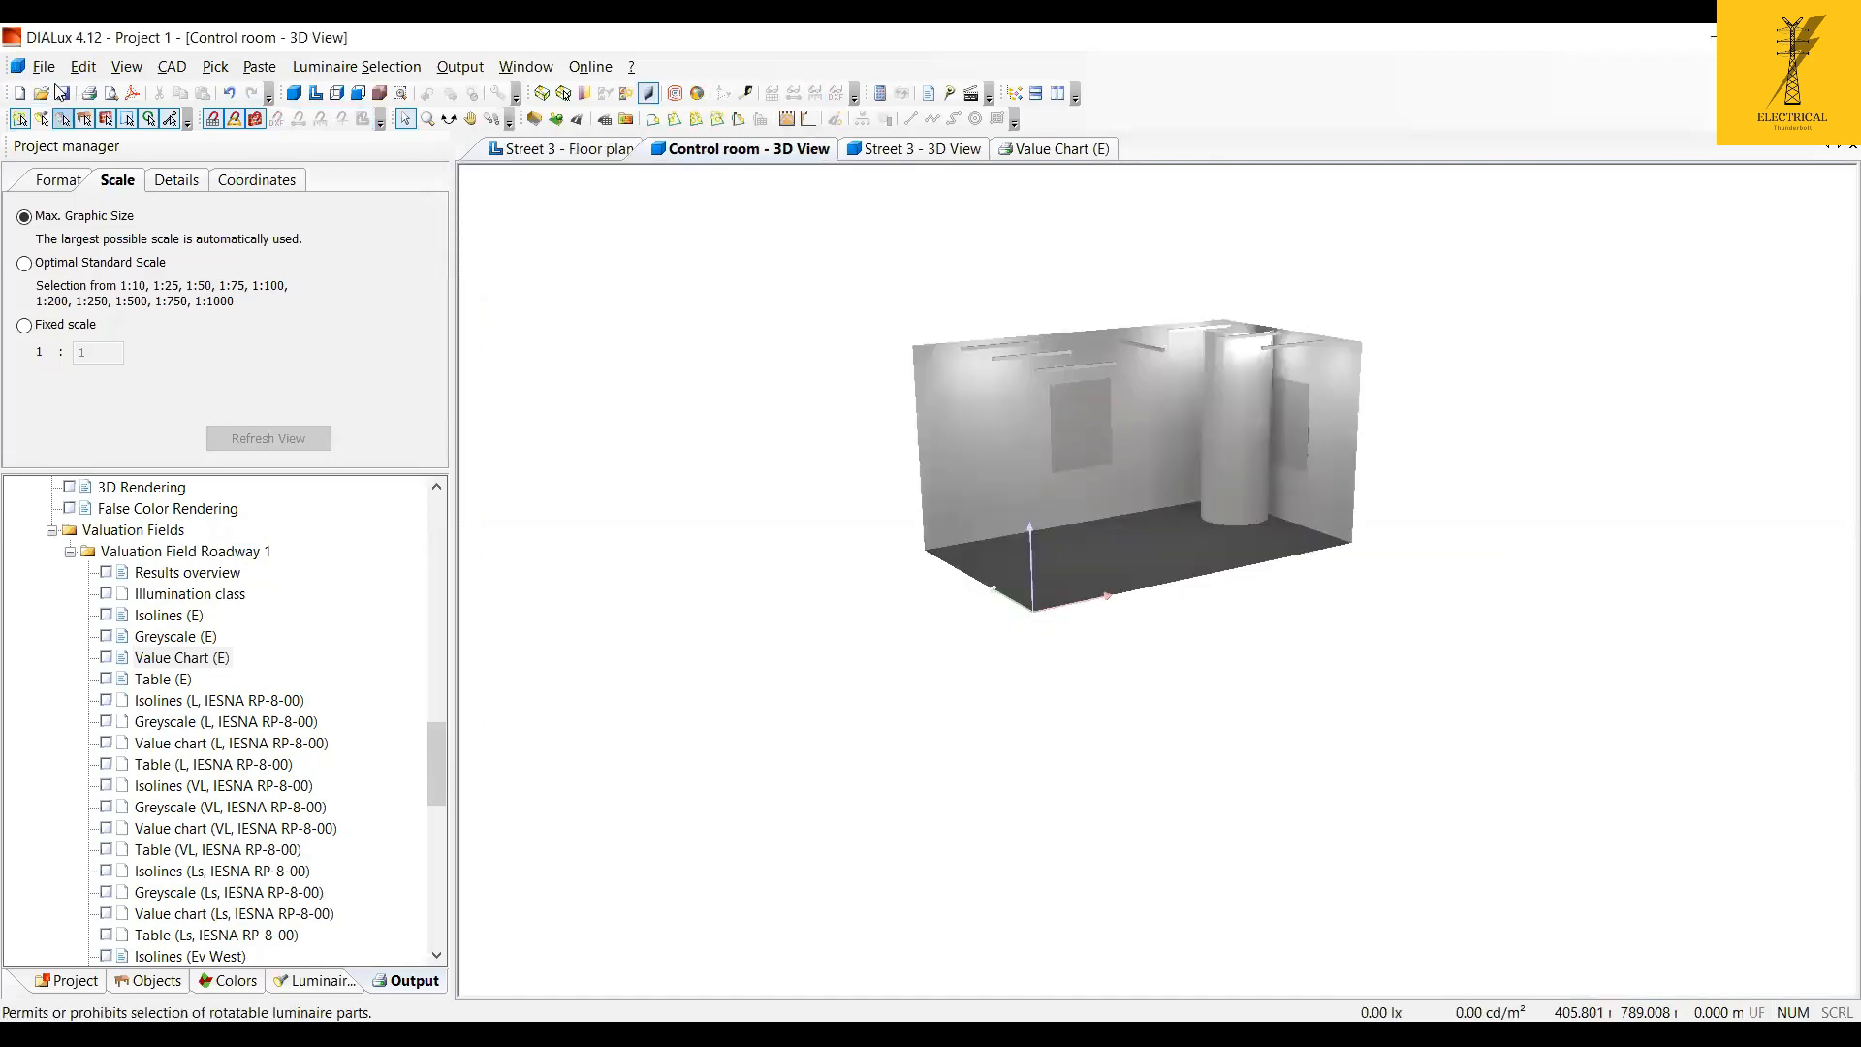
left_click(605, 321)
key("ctrl+n")
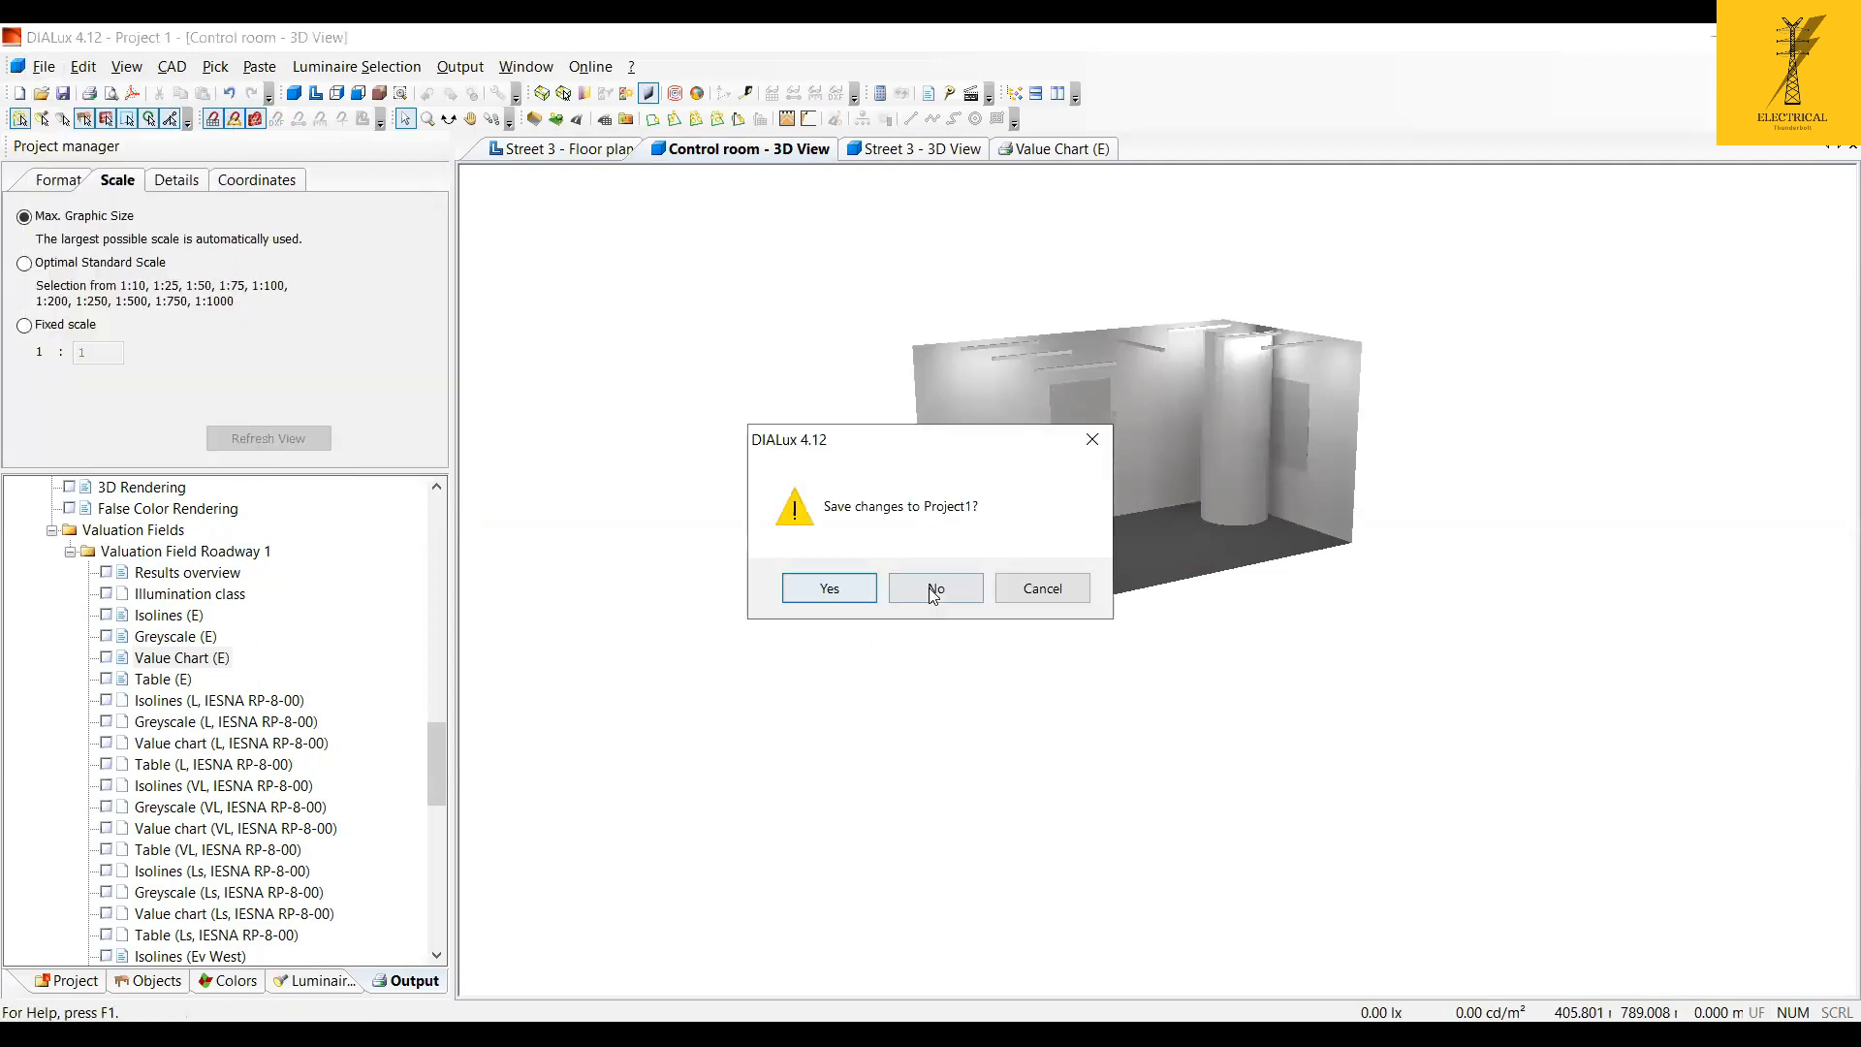
left_click(936, 589)
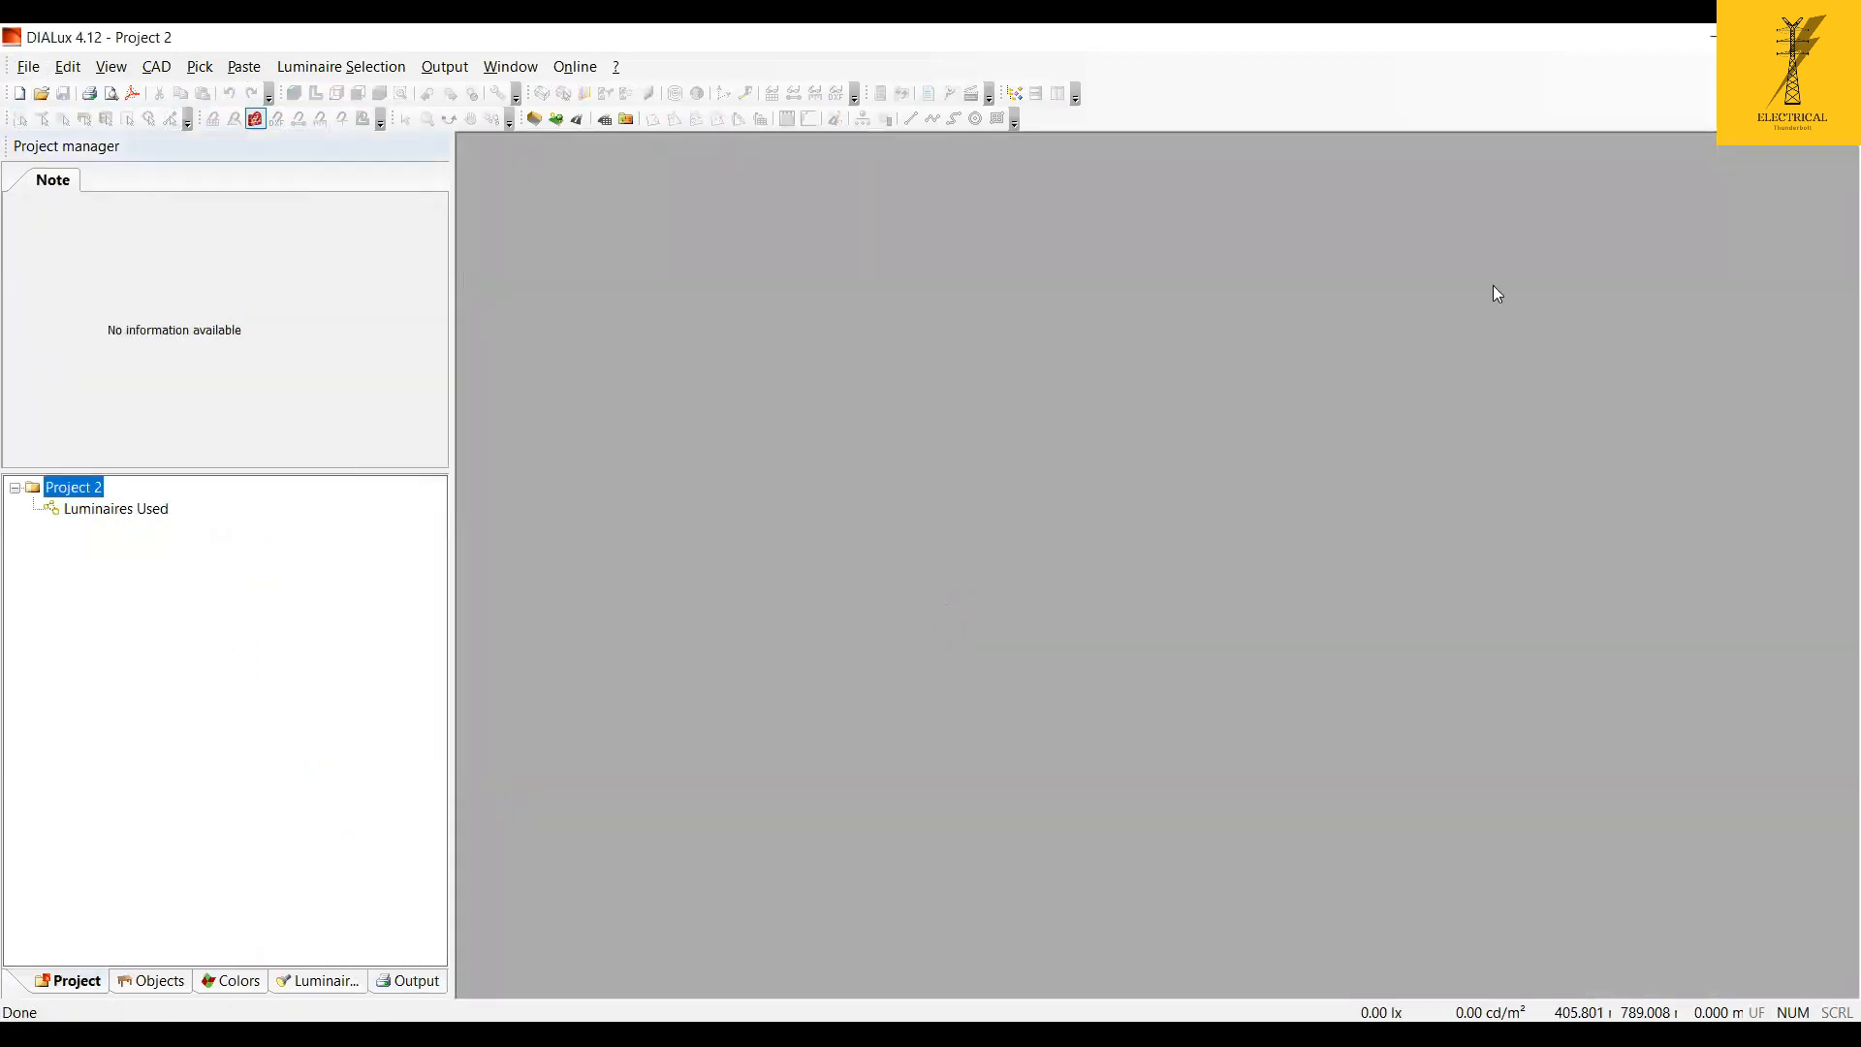
left_click(16, 94)
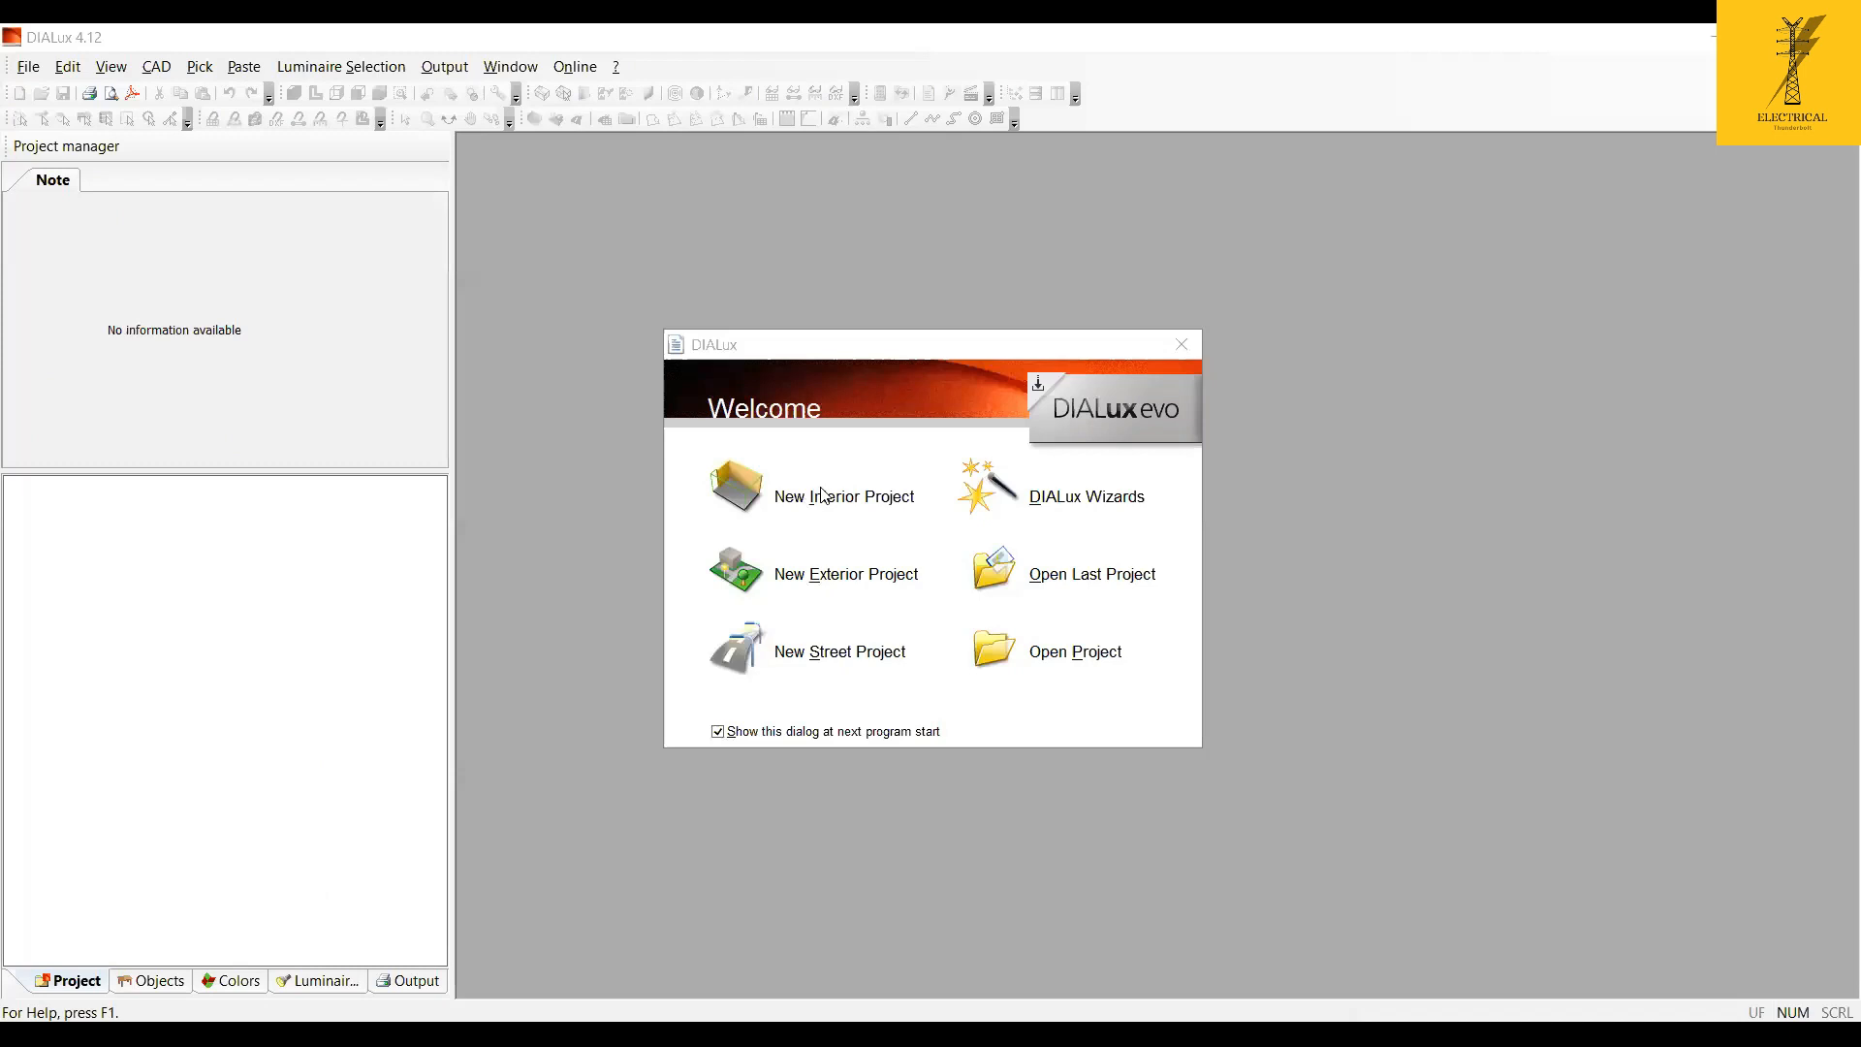
left_click(822, 496)
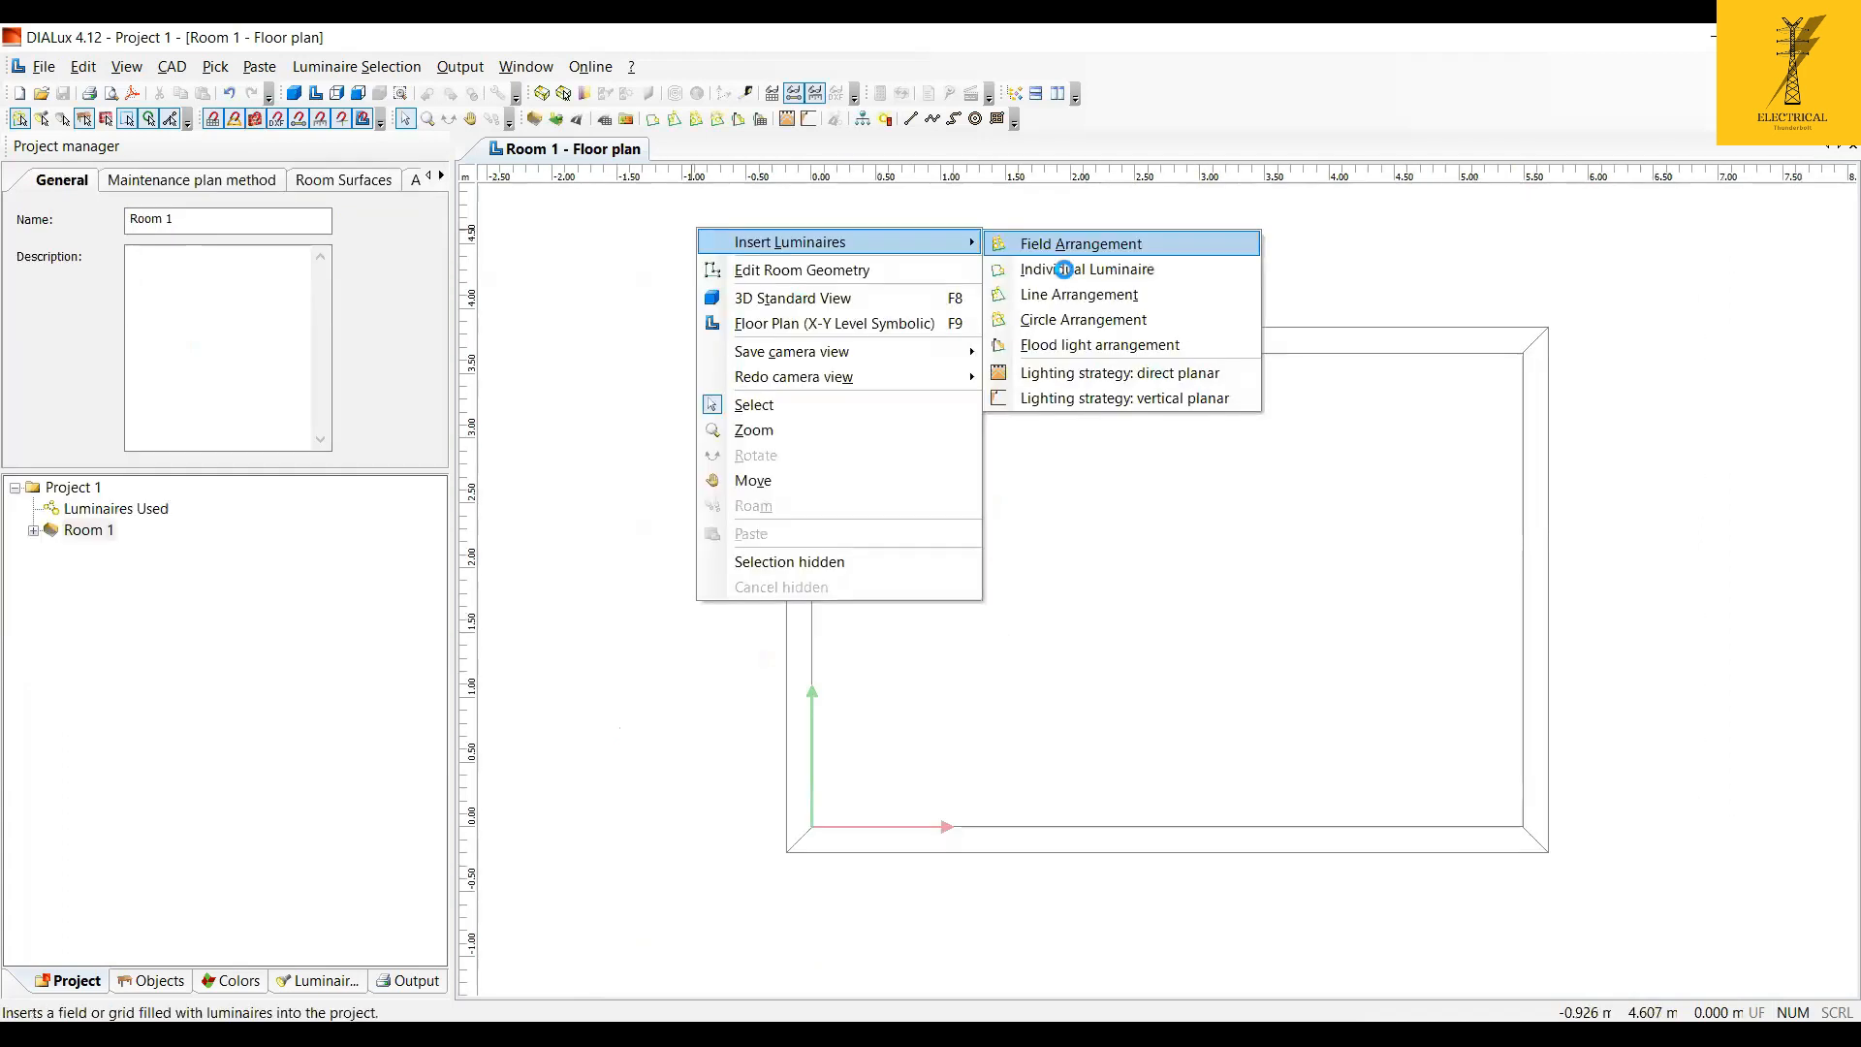
Insert an individual BAJAJ 13405 BICDP 40W LED luminaire in Room 1 with its mounting type set to User defined.
left_click(1064, 269)
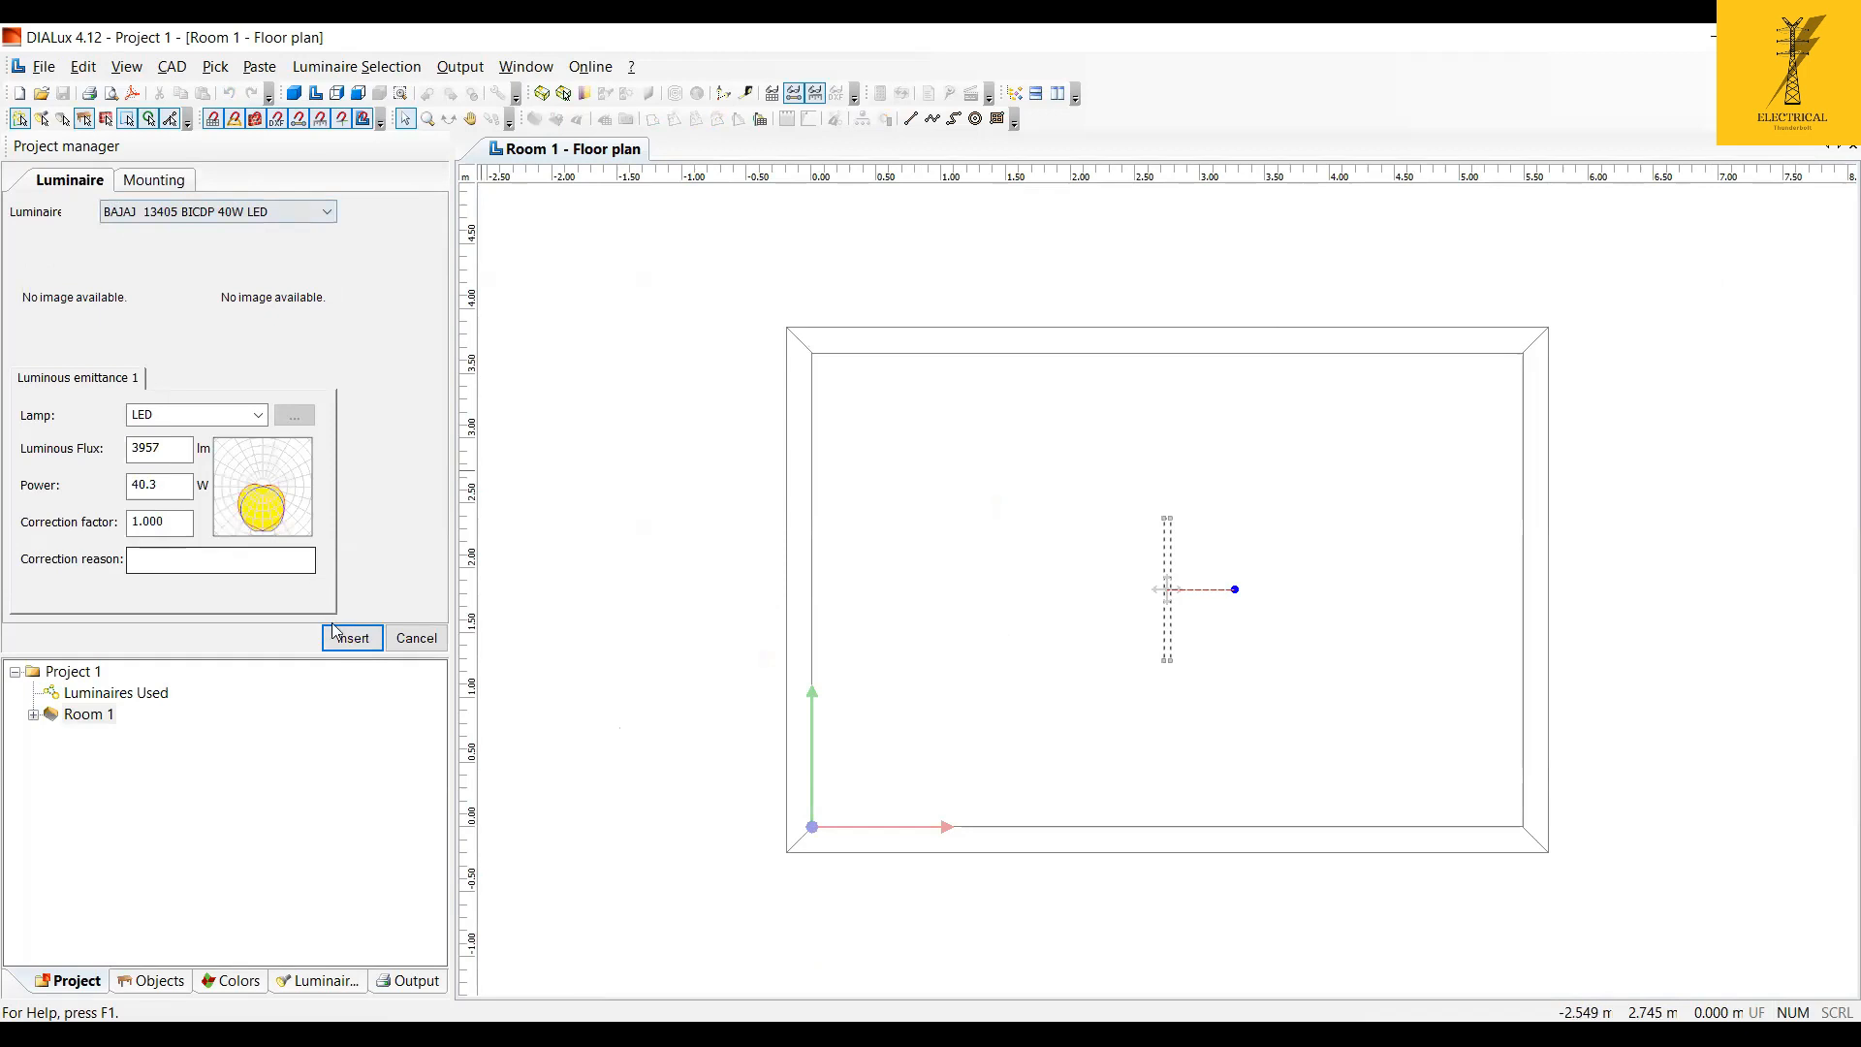
left_click(150, 181)
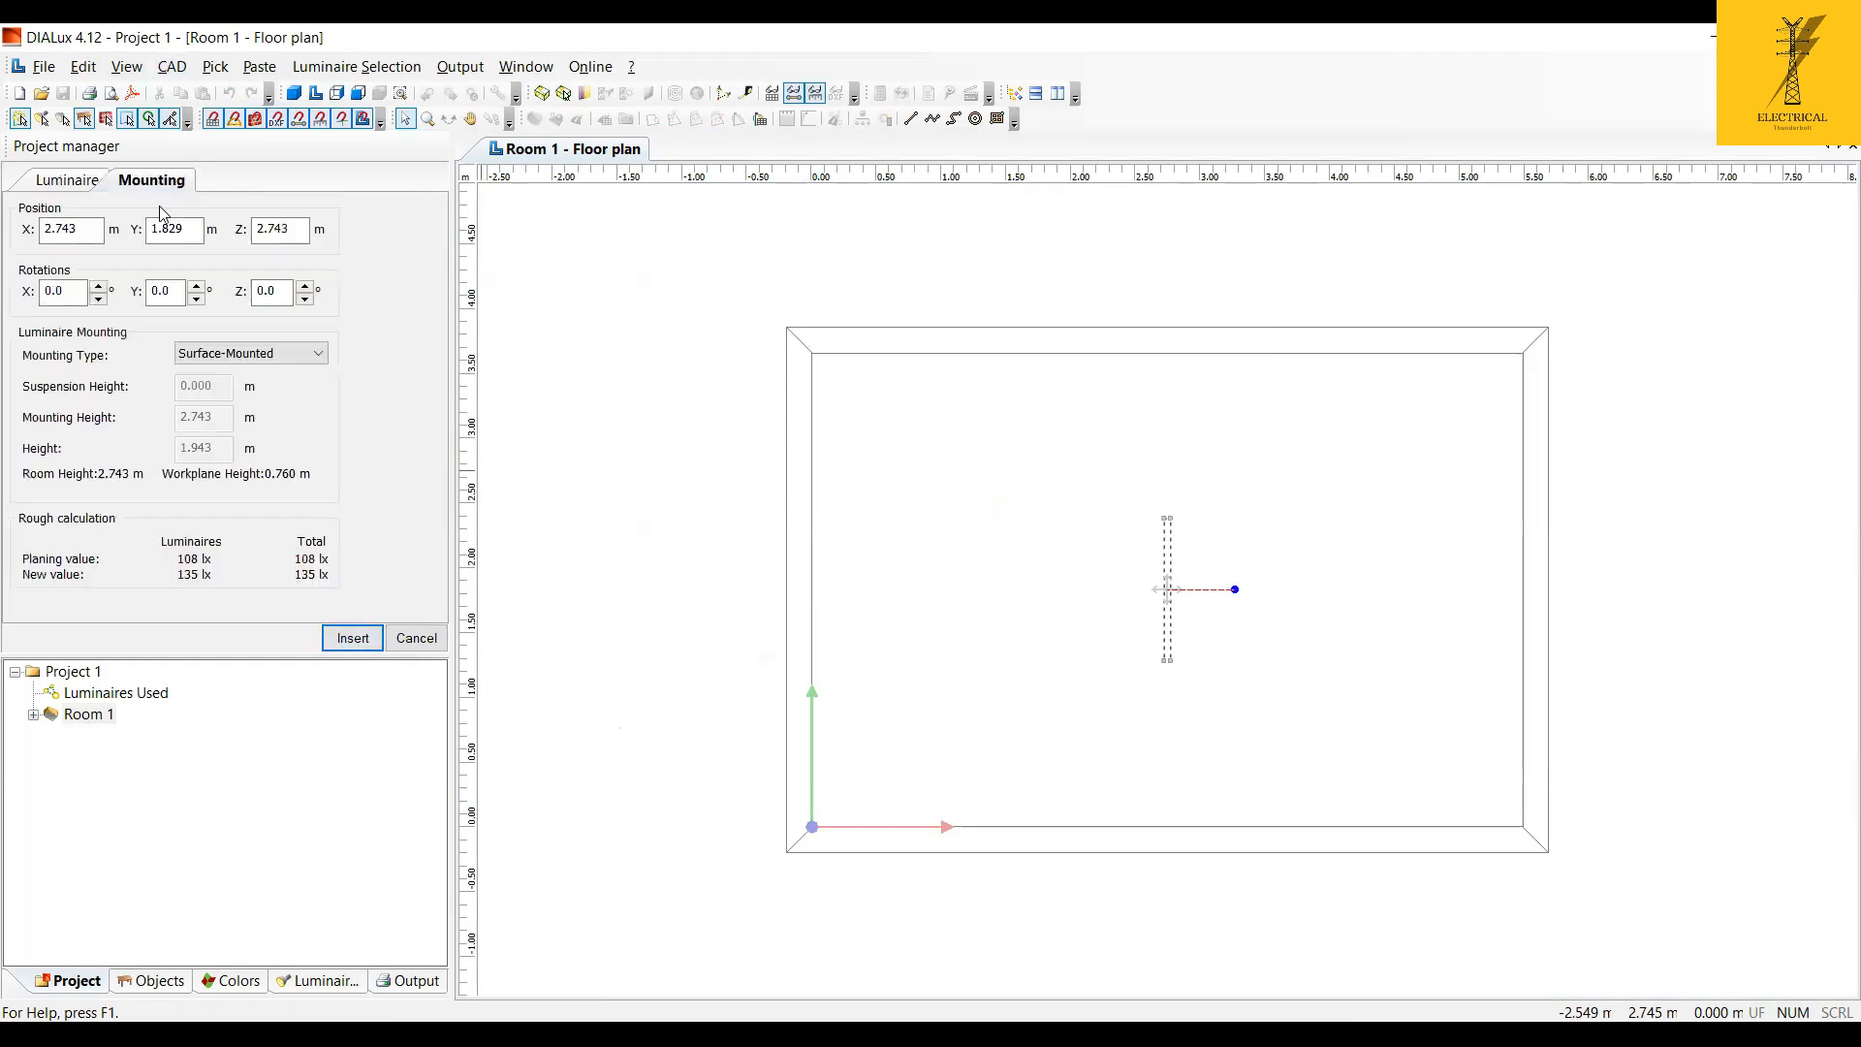
left_click(312, 355)
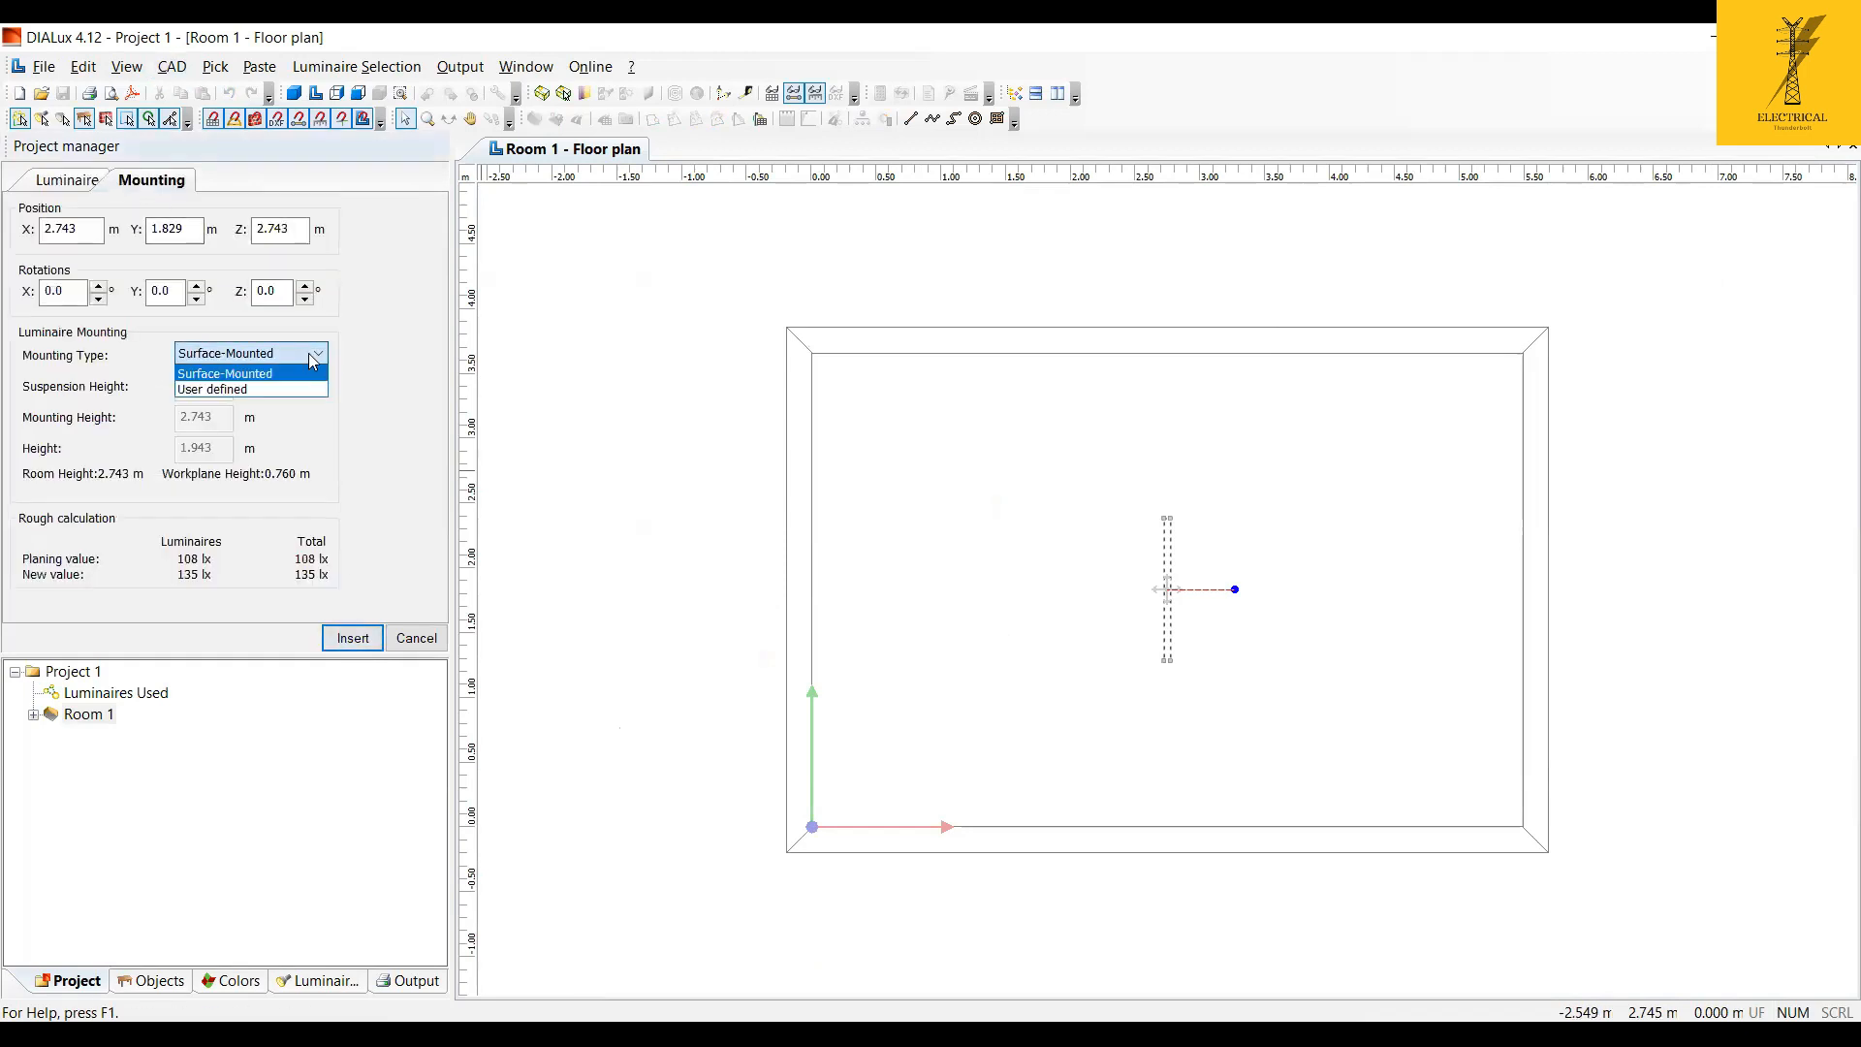
left_click(230, 390)
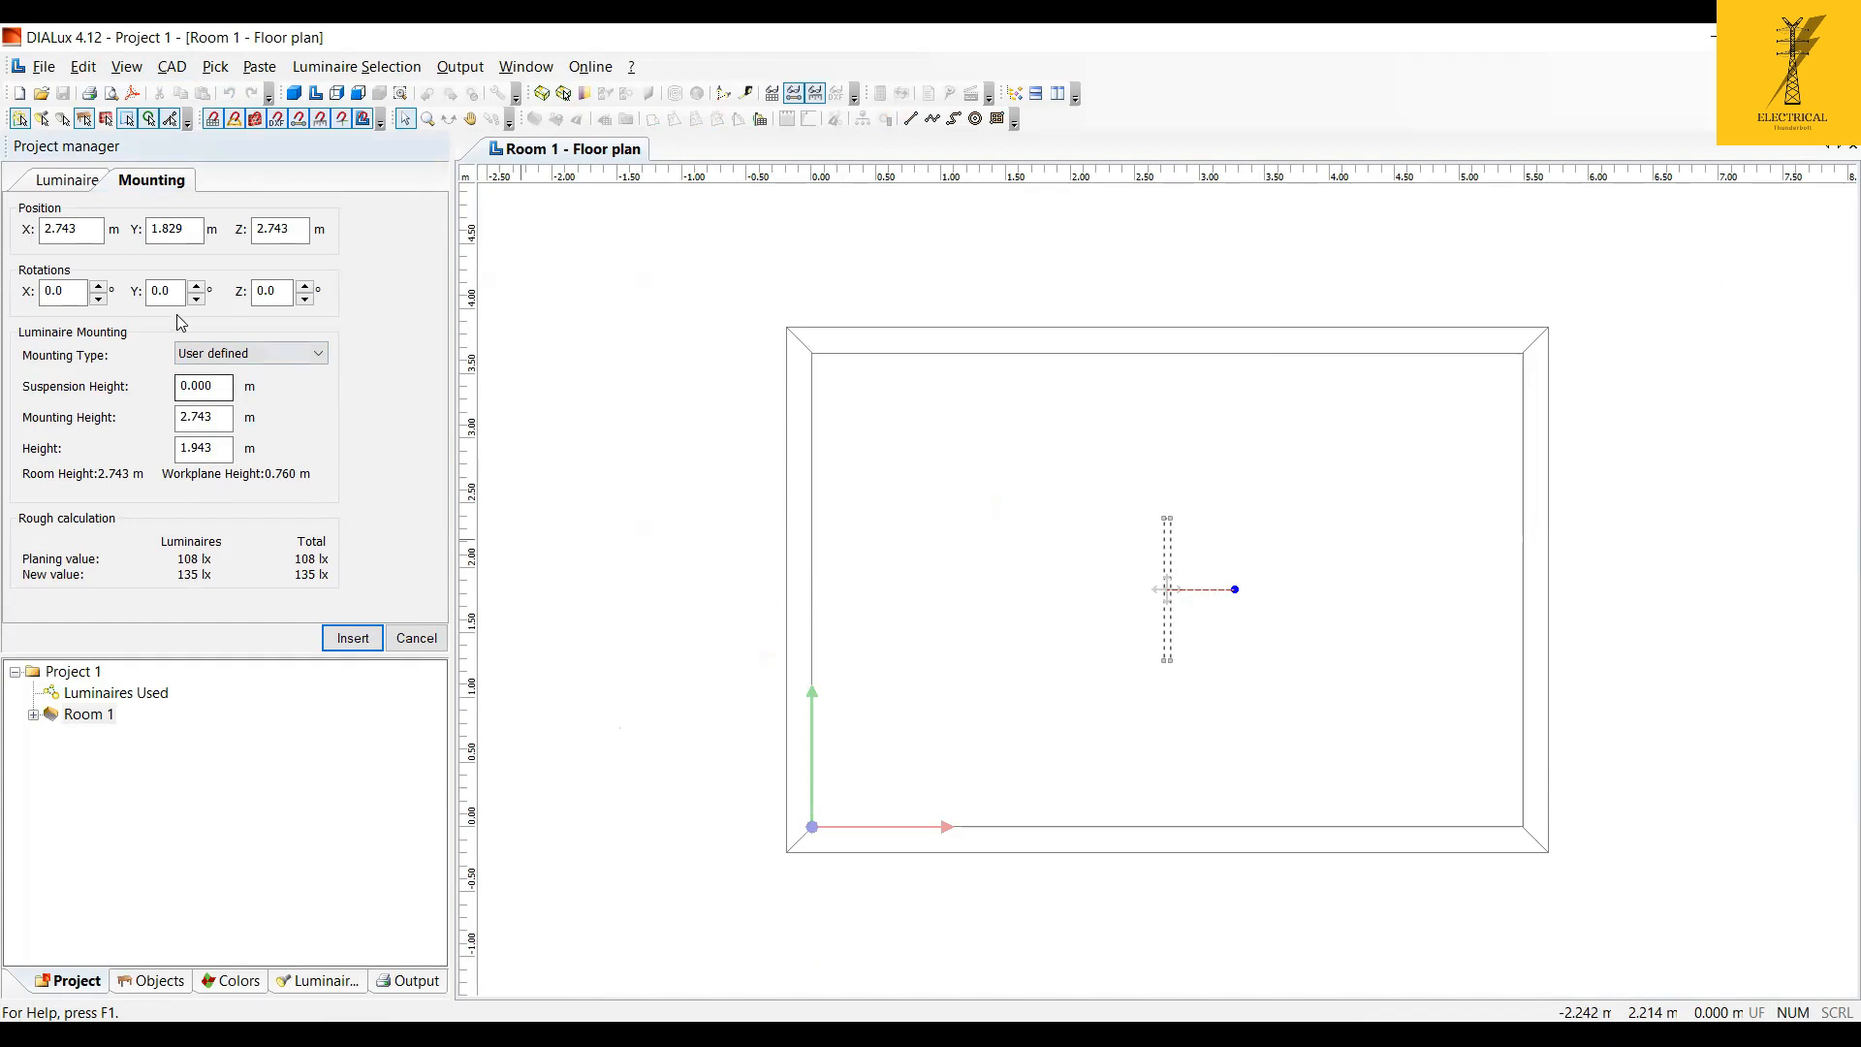
left_click(66, 181)
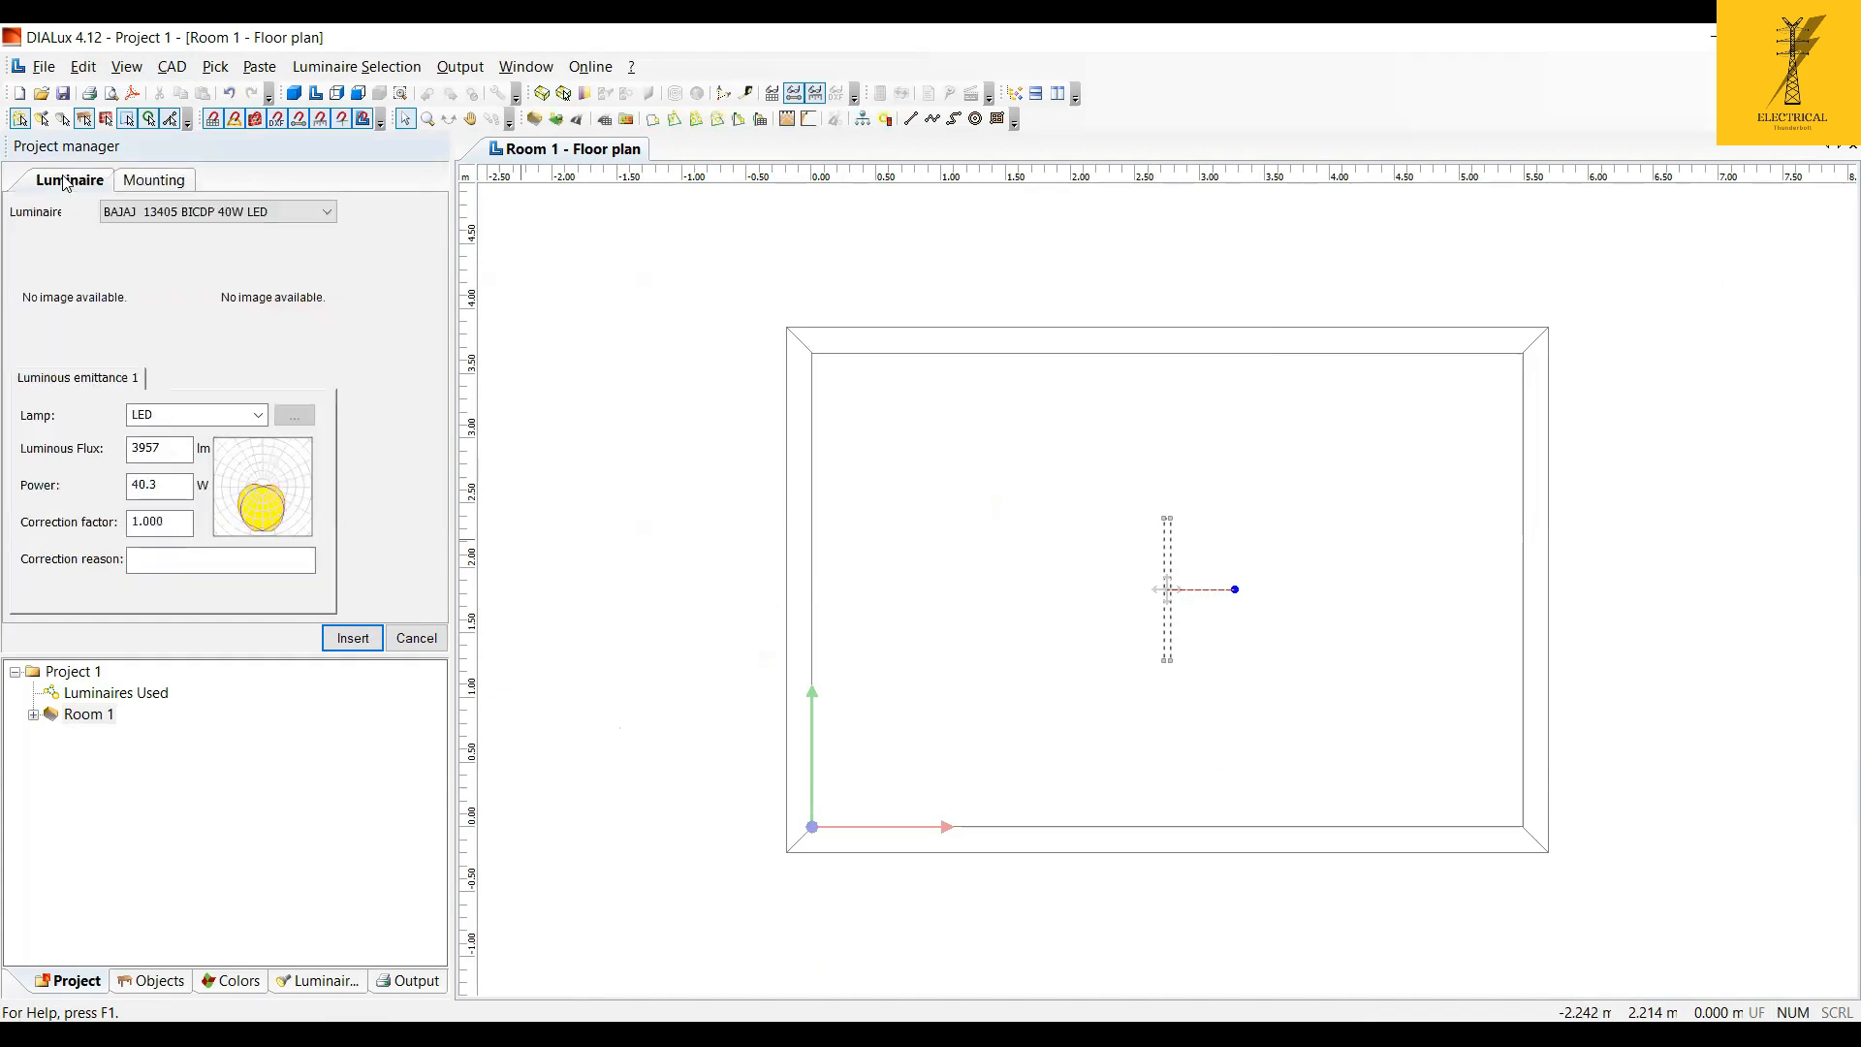
left_click(357, 639)
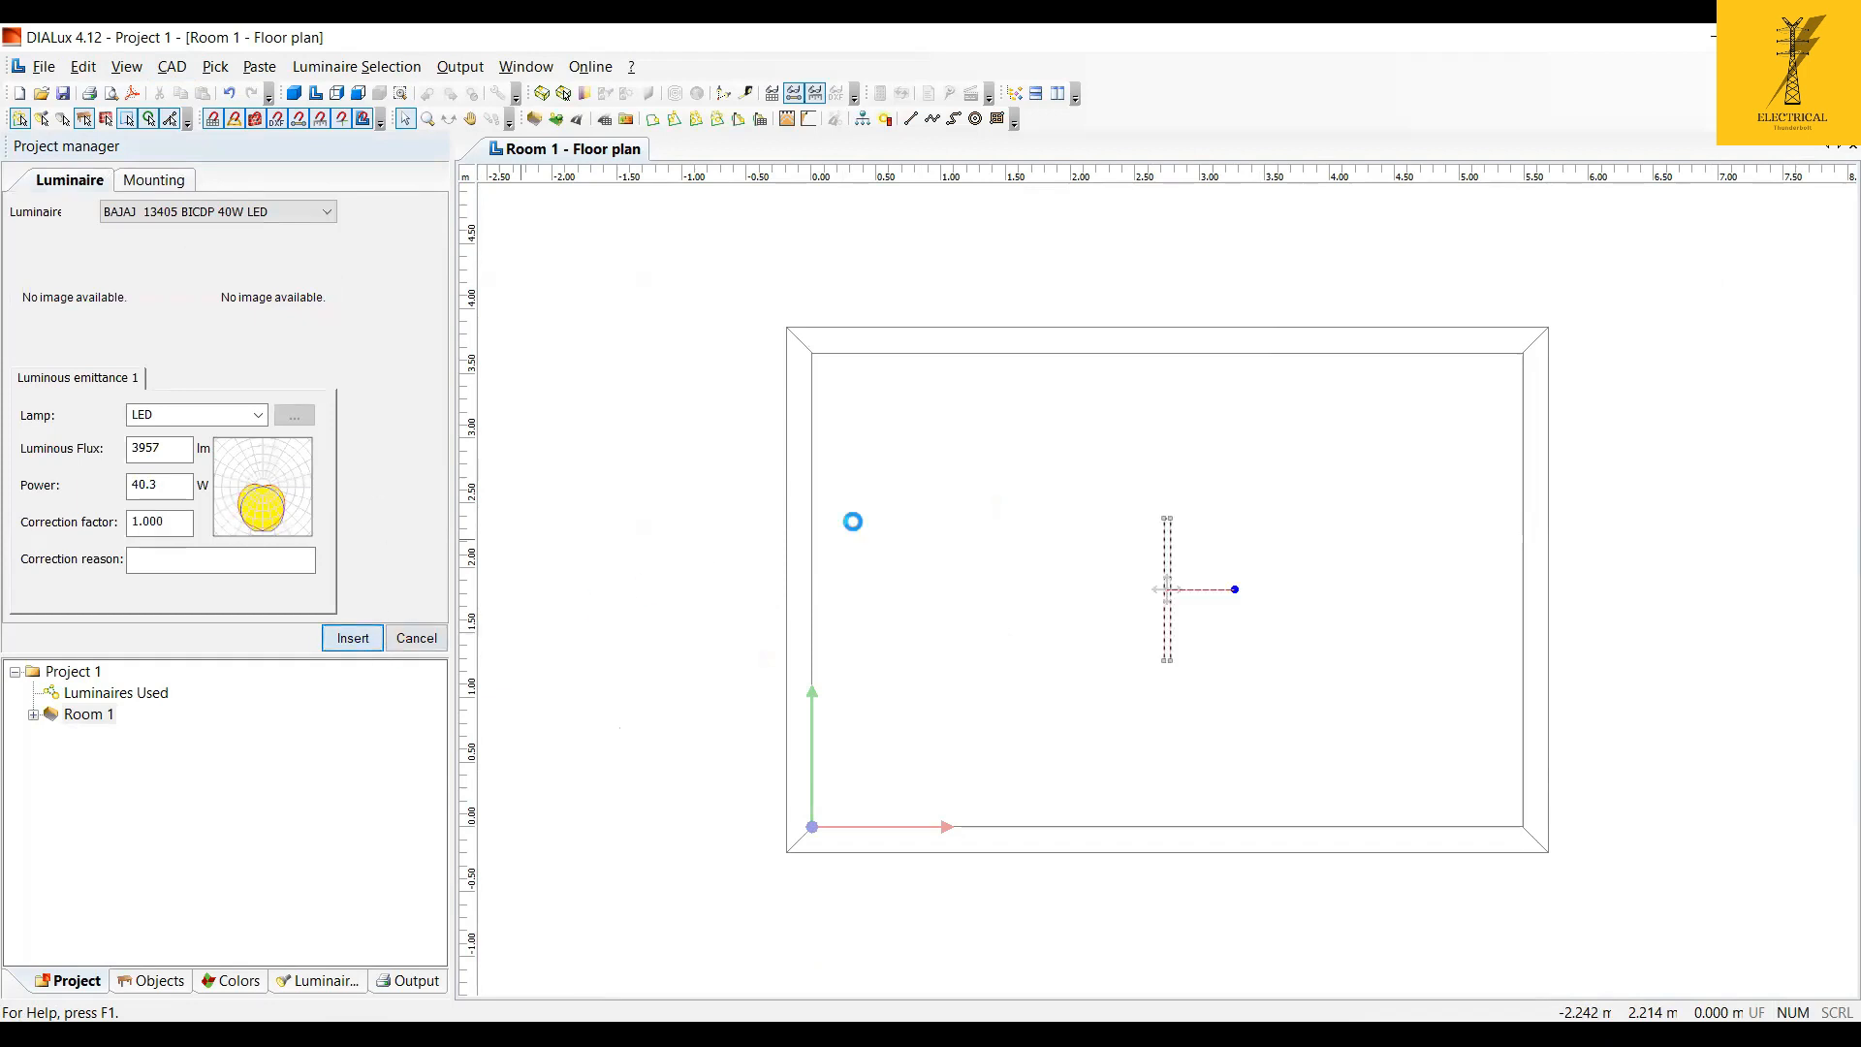
left_click(997, 341)
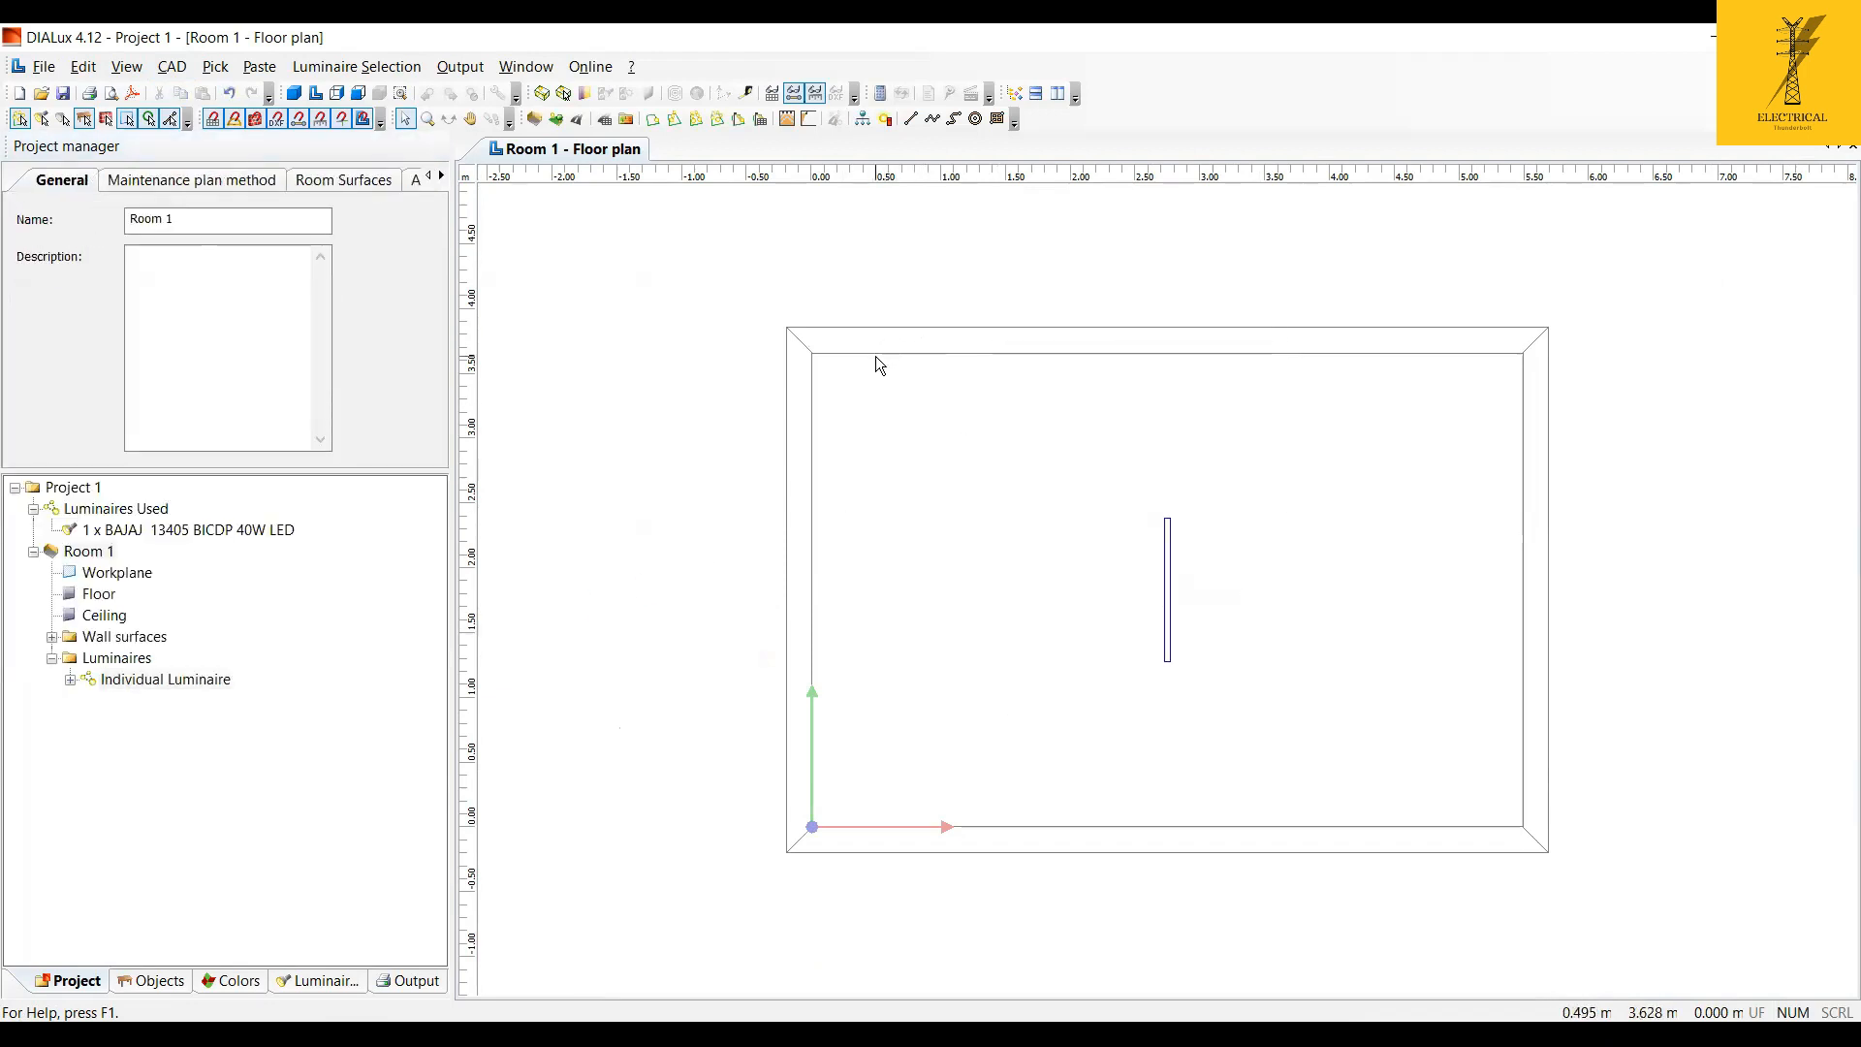
Review Room 1's dimensions and corner coordinates in the room editor and accept them.
right_click(707, 400)
left_click(815, 441)
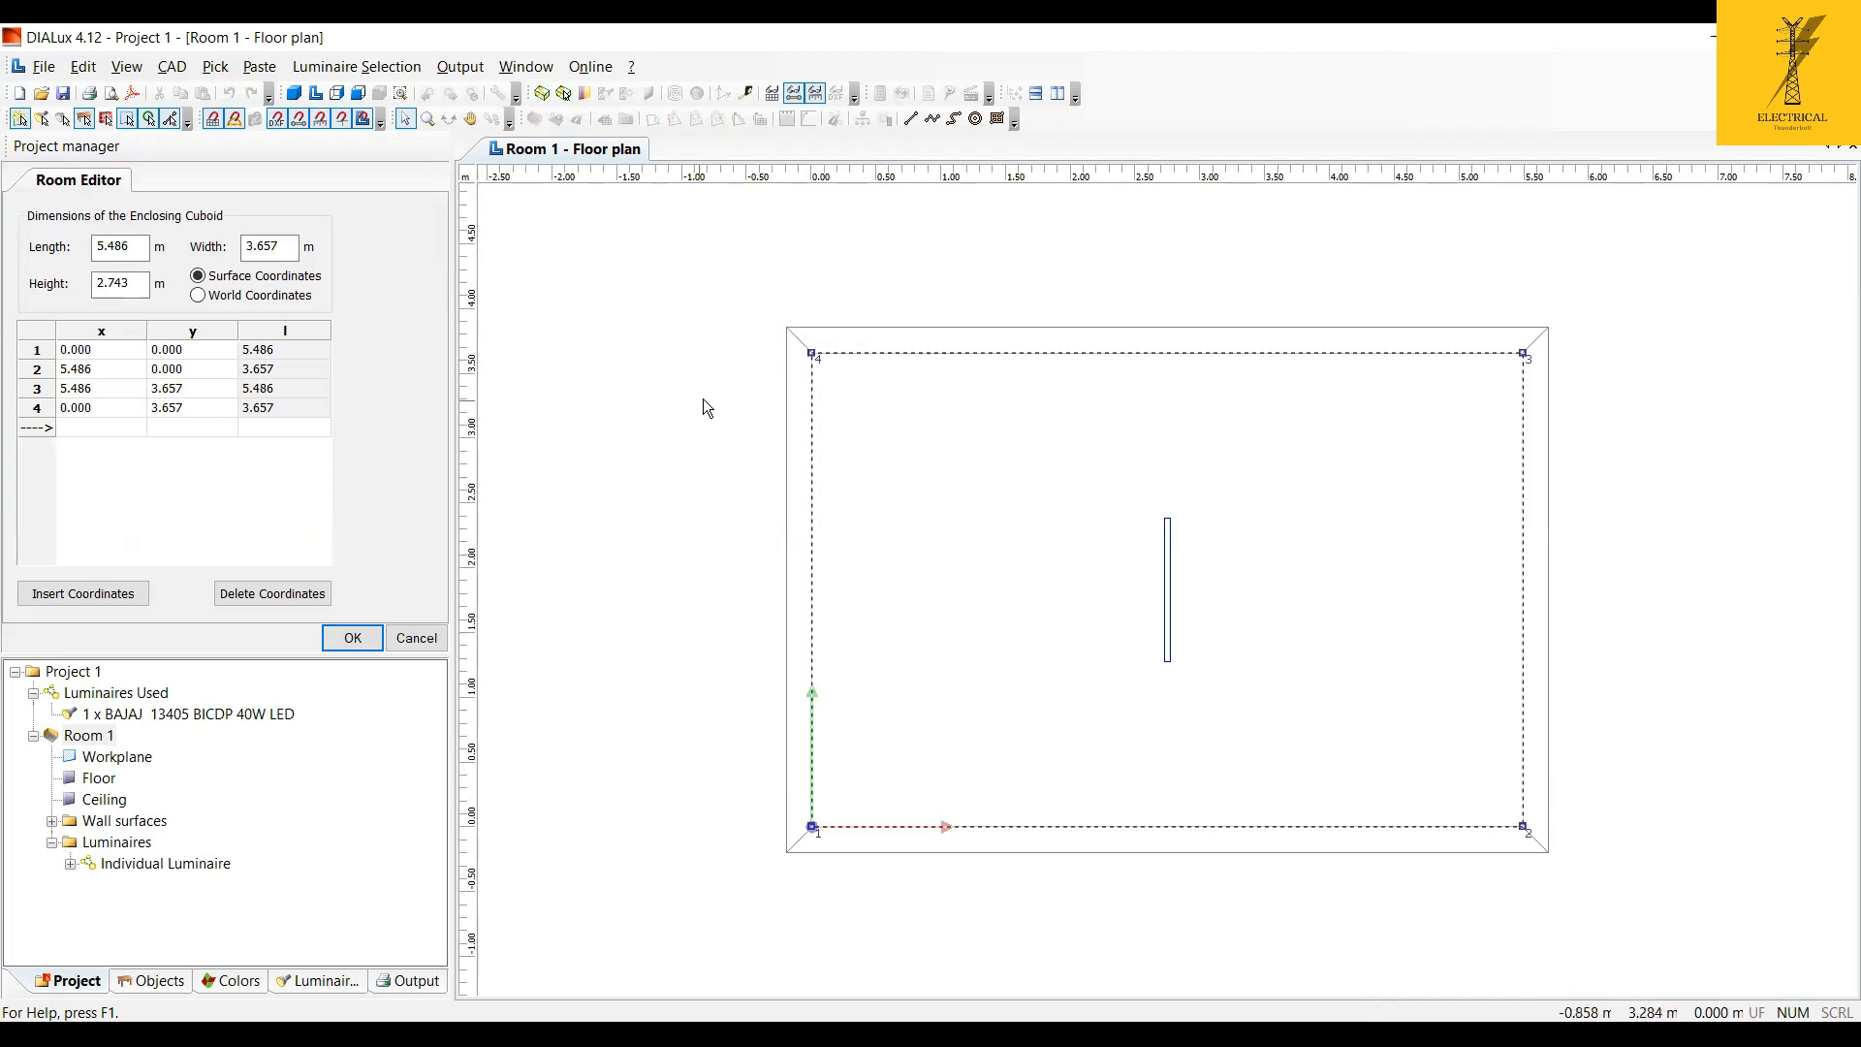
left_click(353, 638)
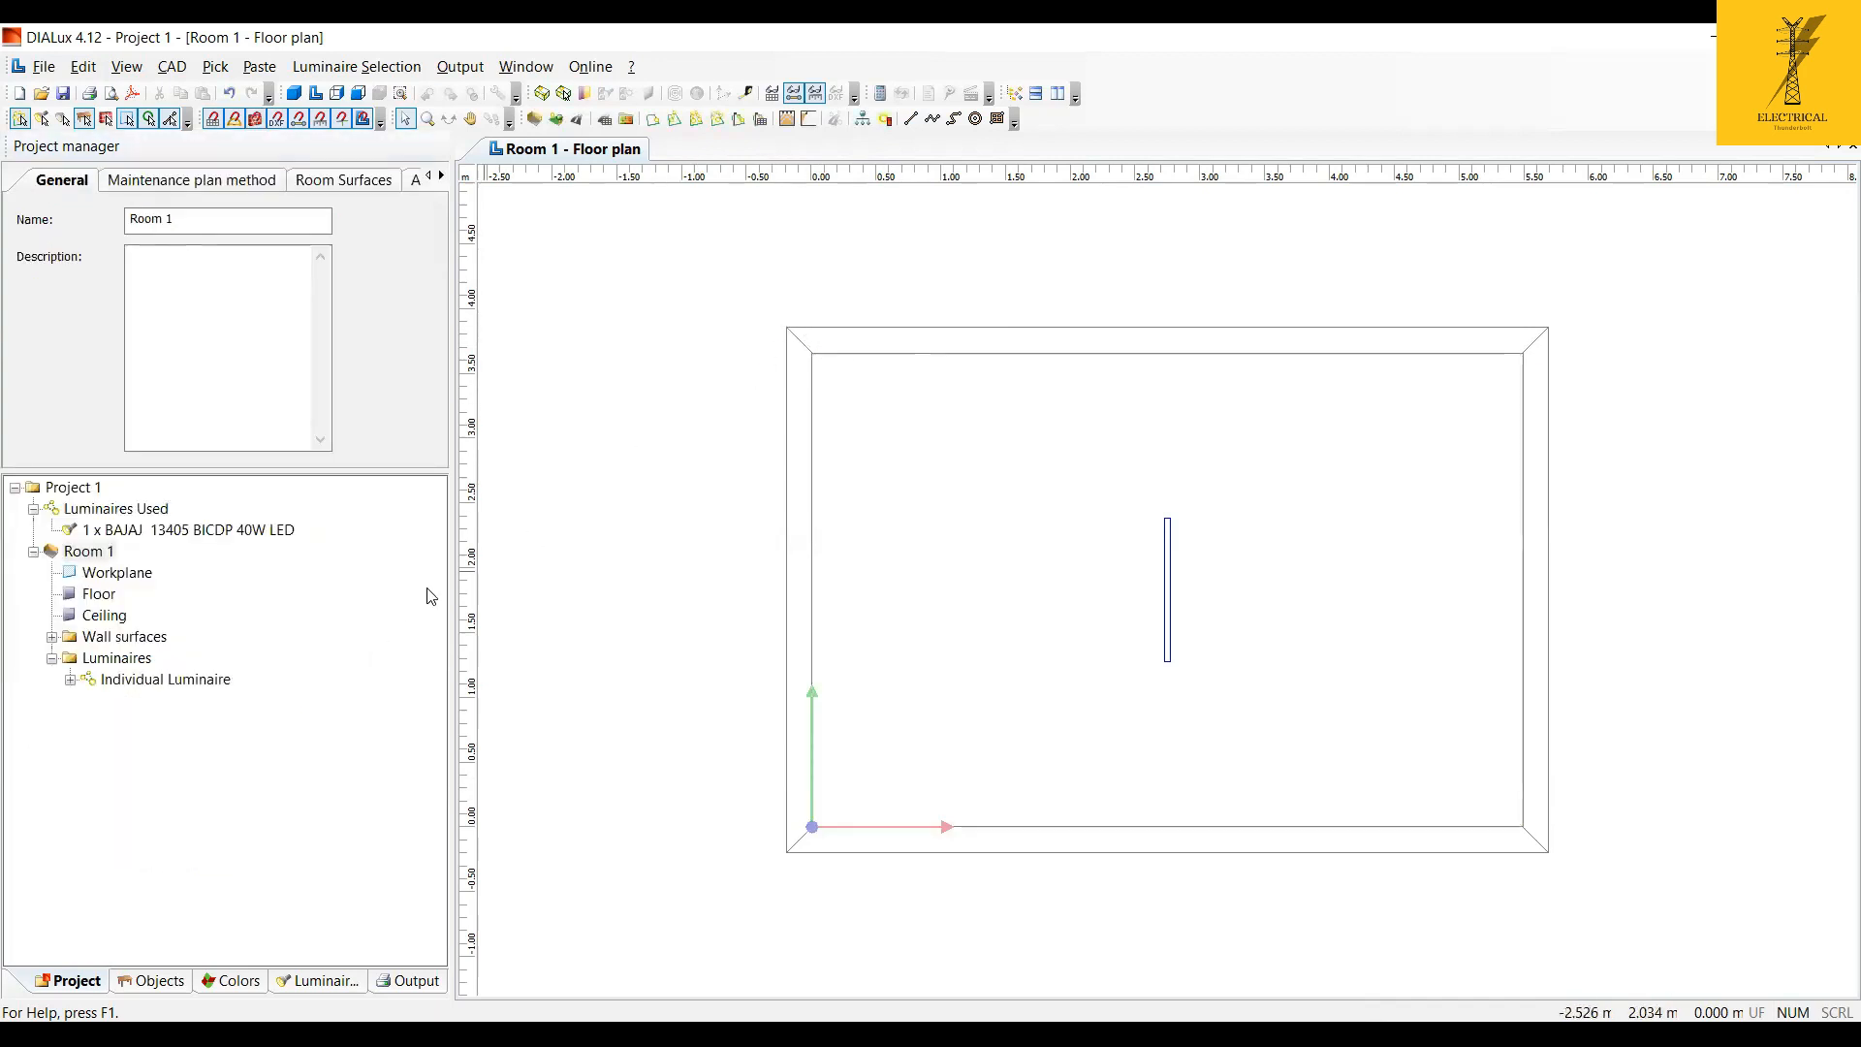
Set the height of Room 1's workplane to 2 m.
left_click(133, 575)
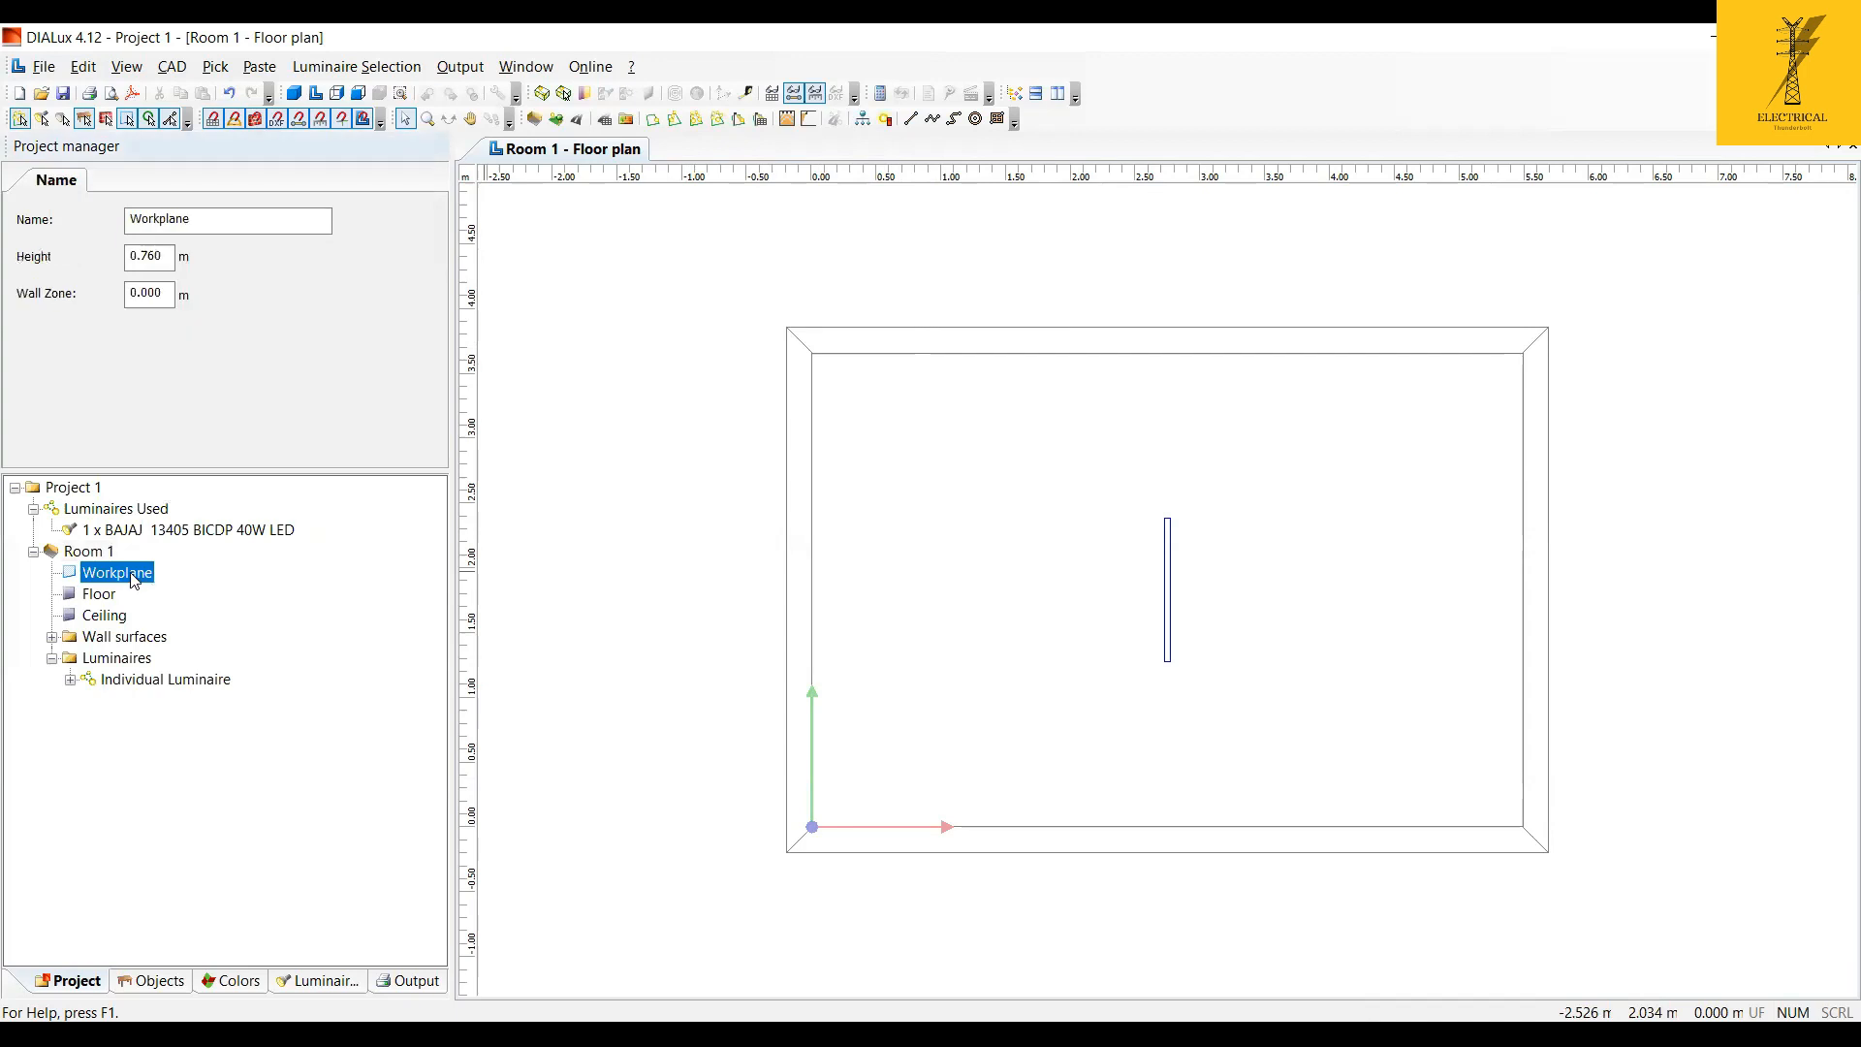
double_click(146, 257)
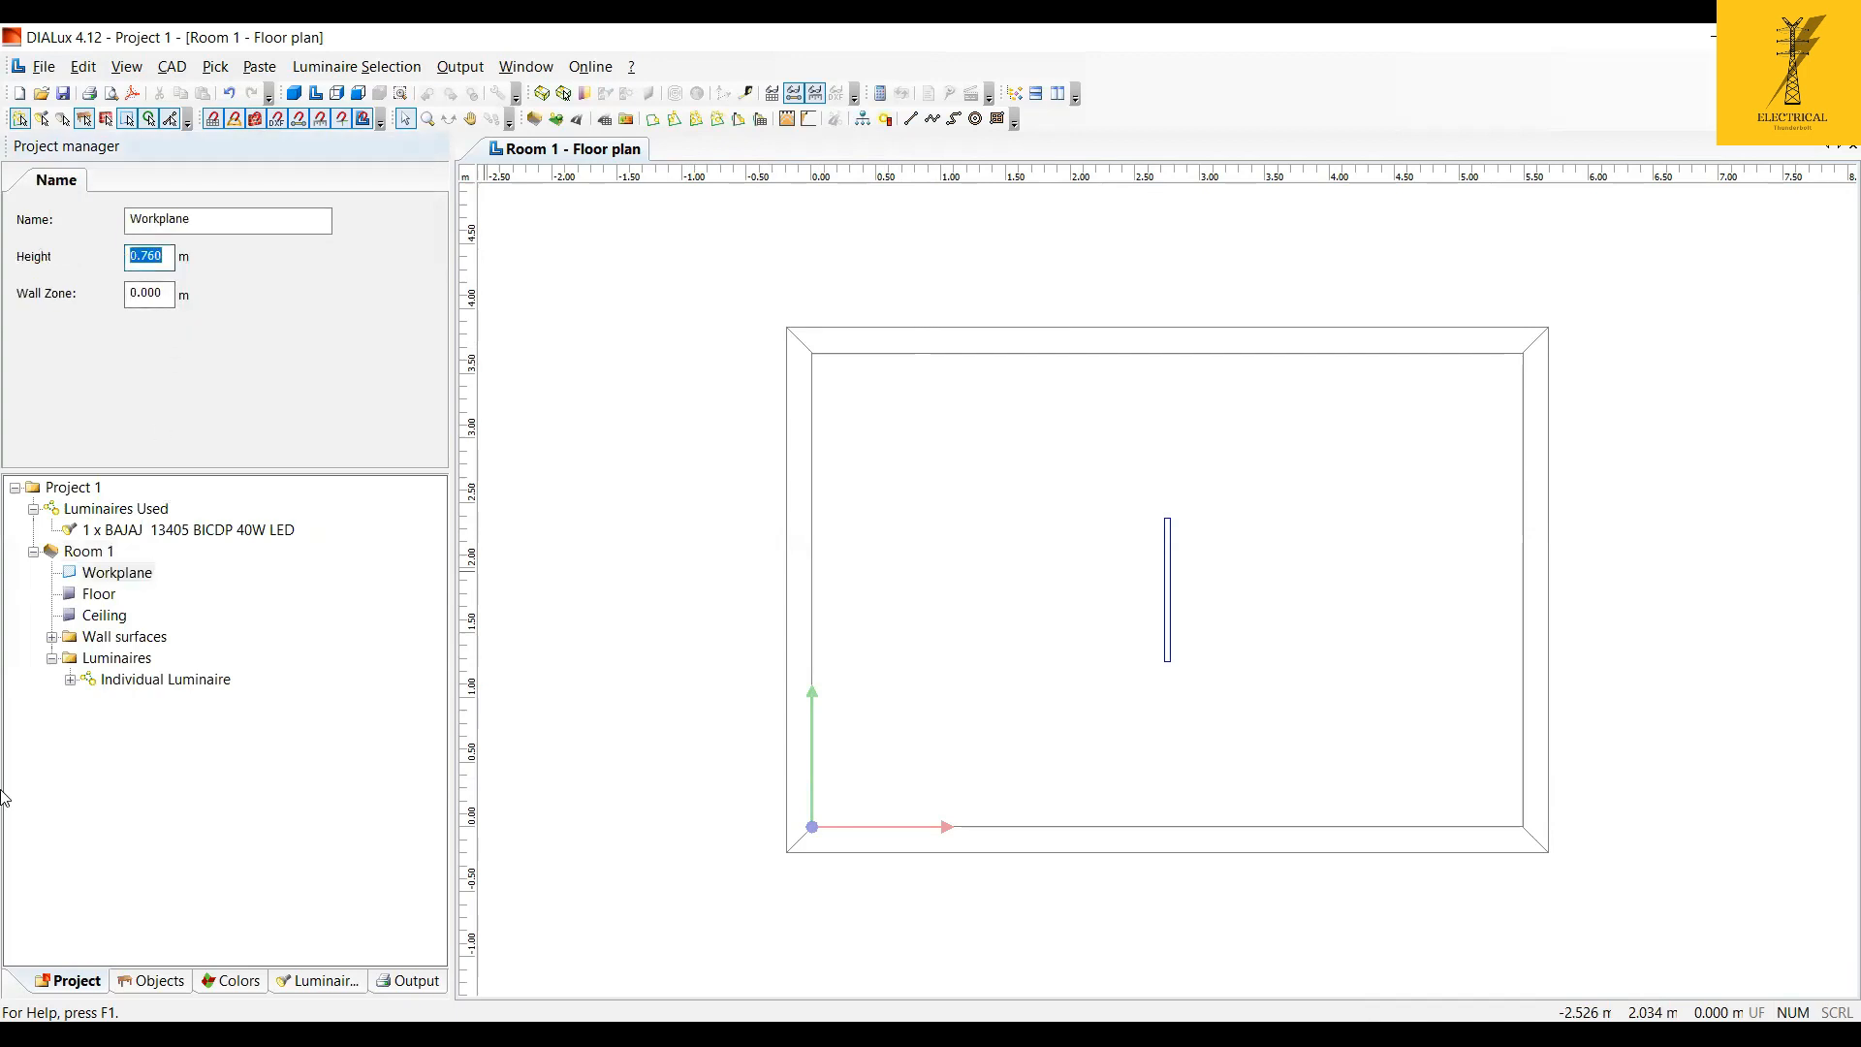
type("0.8")
left_click(594, 457)
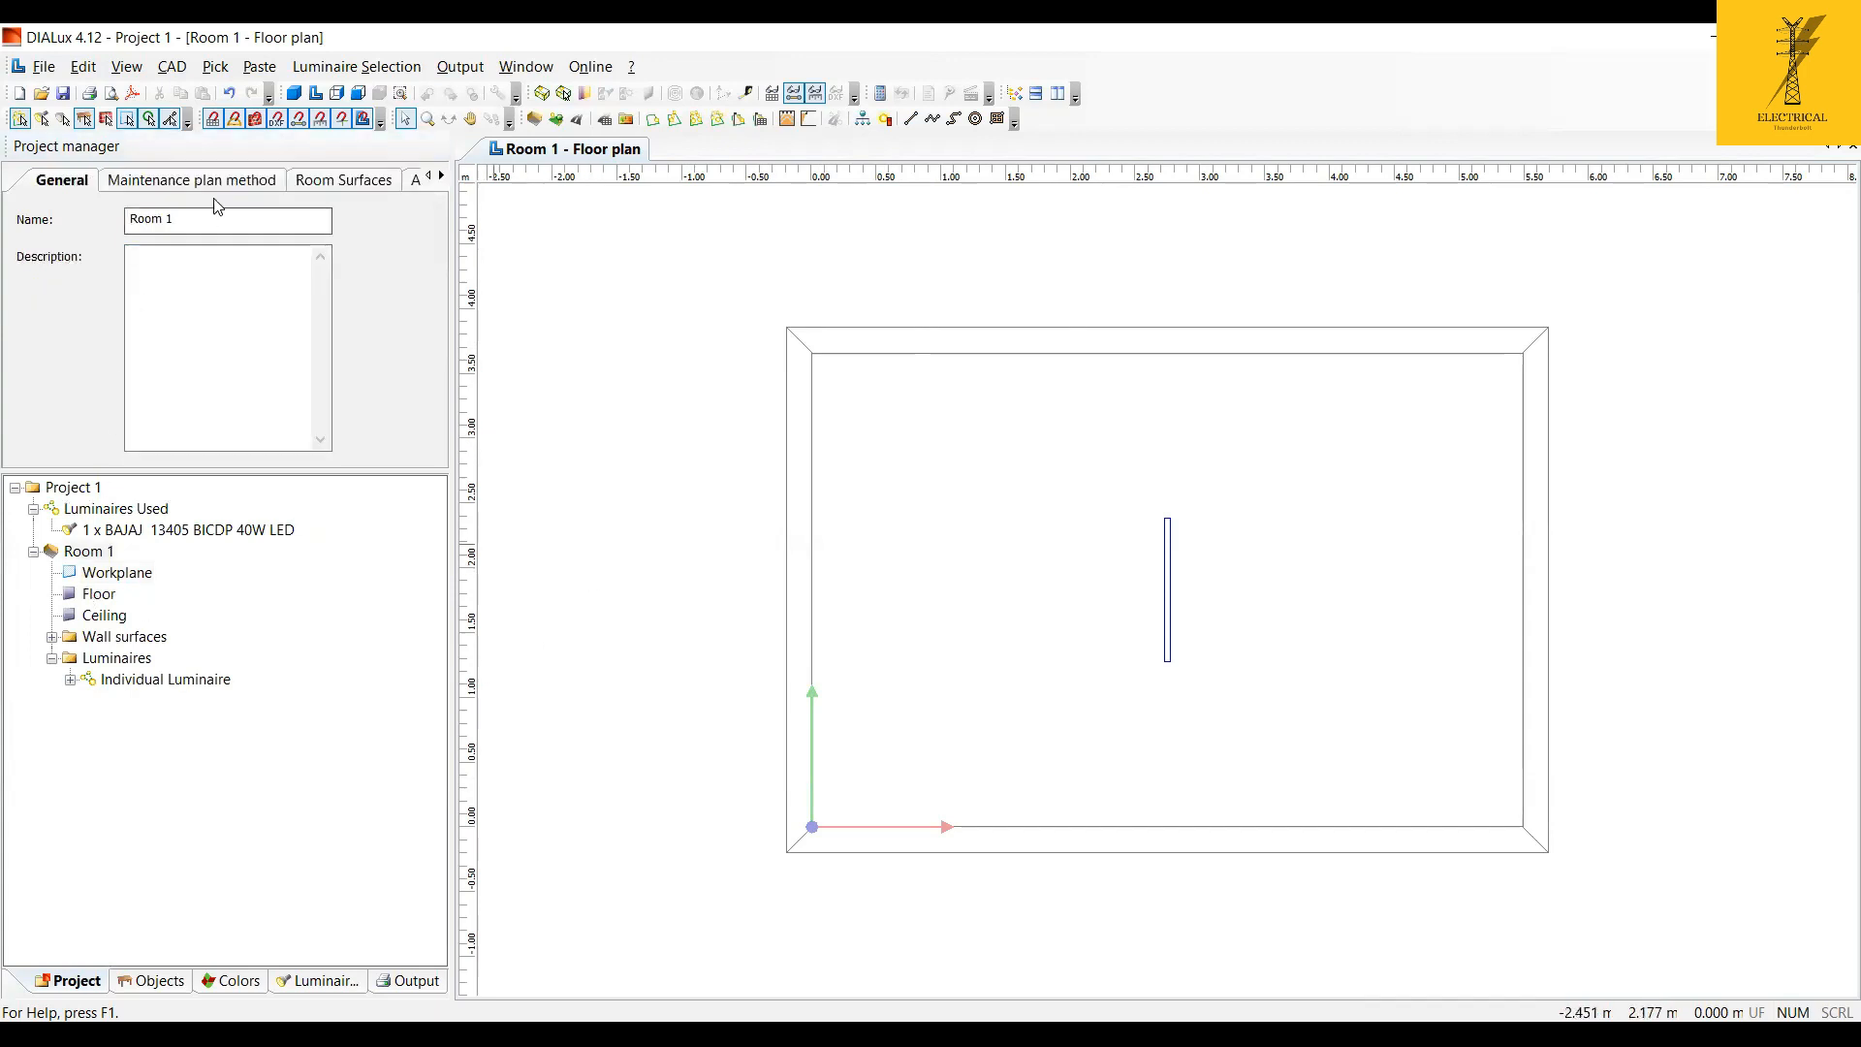
Reselect Room 1's workplane and check its height setting.
left_click(116, 571)
left_click(116, 572)
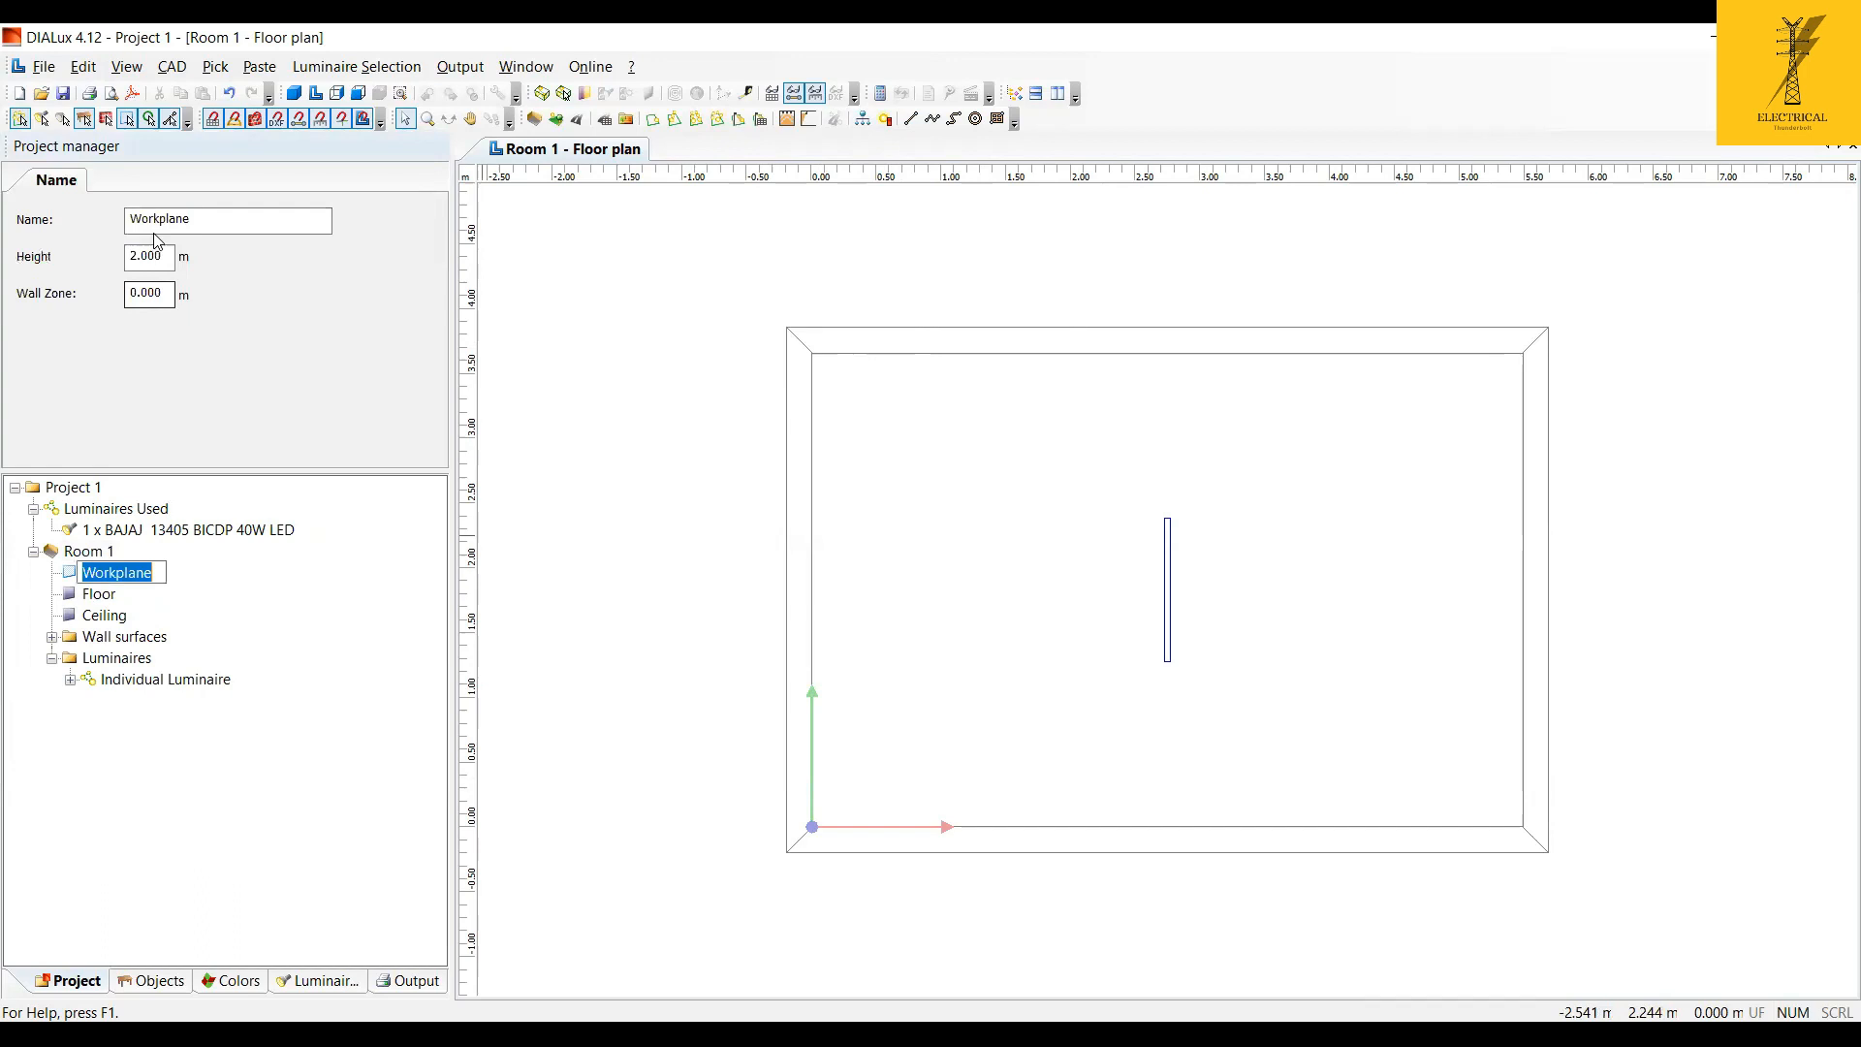
left_click(656, 359)
left_click(116, 572)
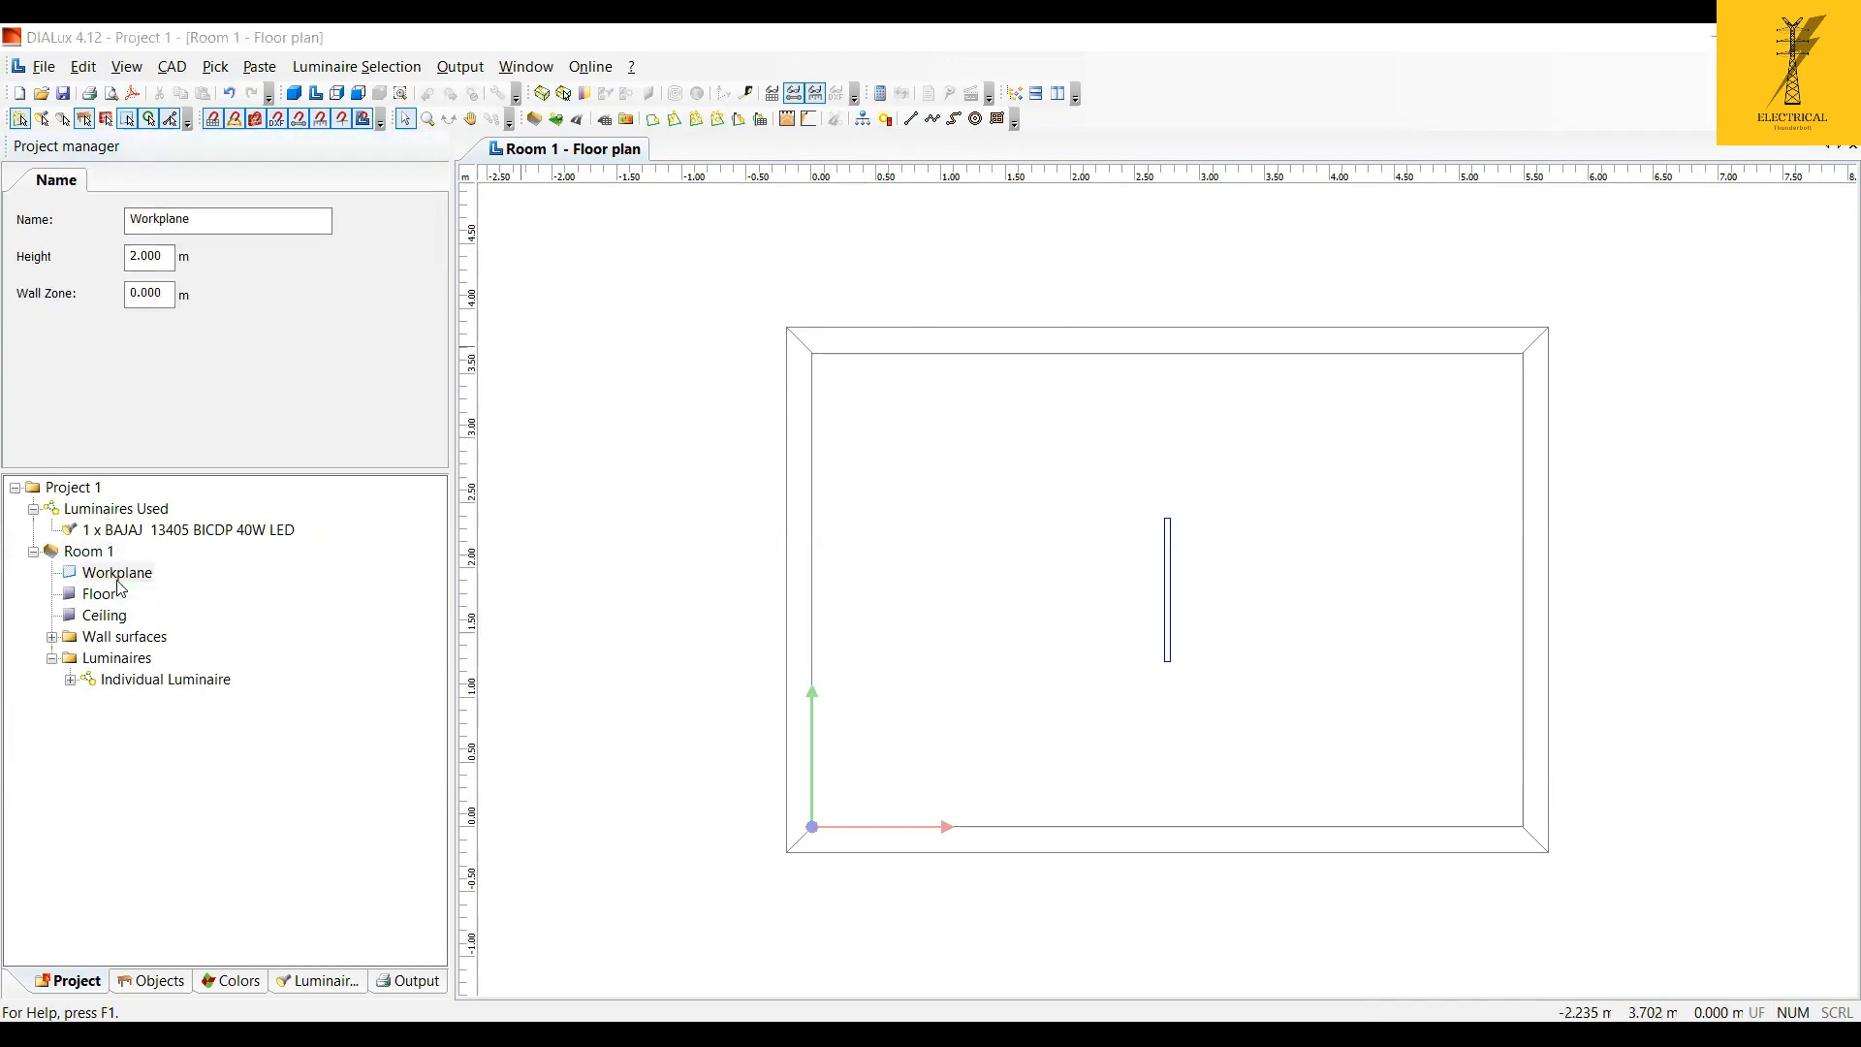
left_click(117, 577)
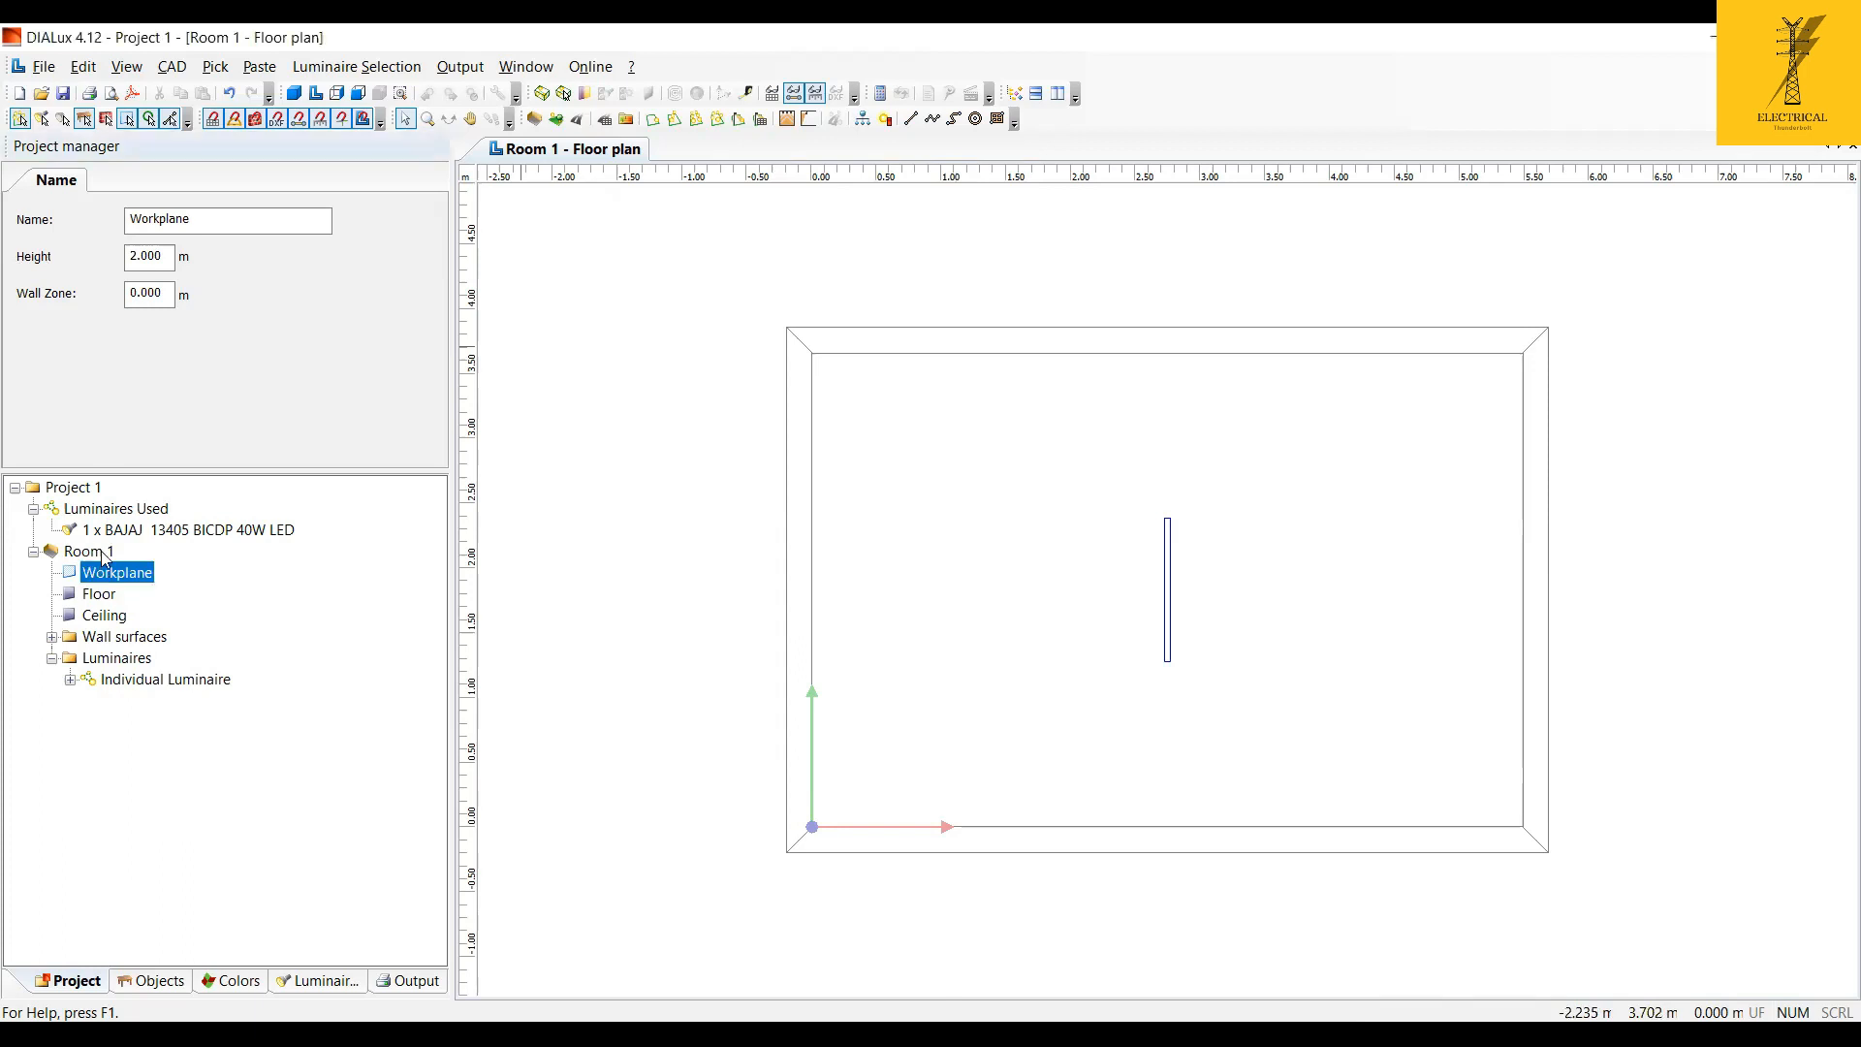
double_click(161, 266)
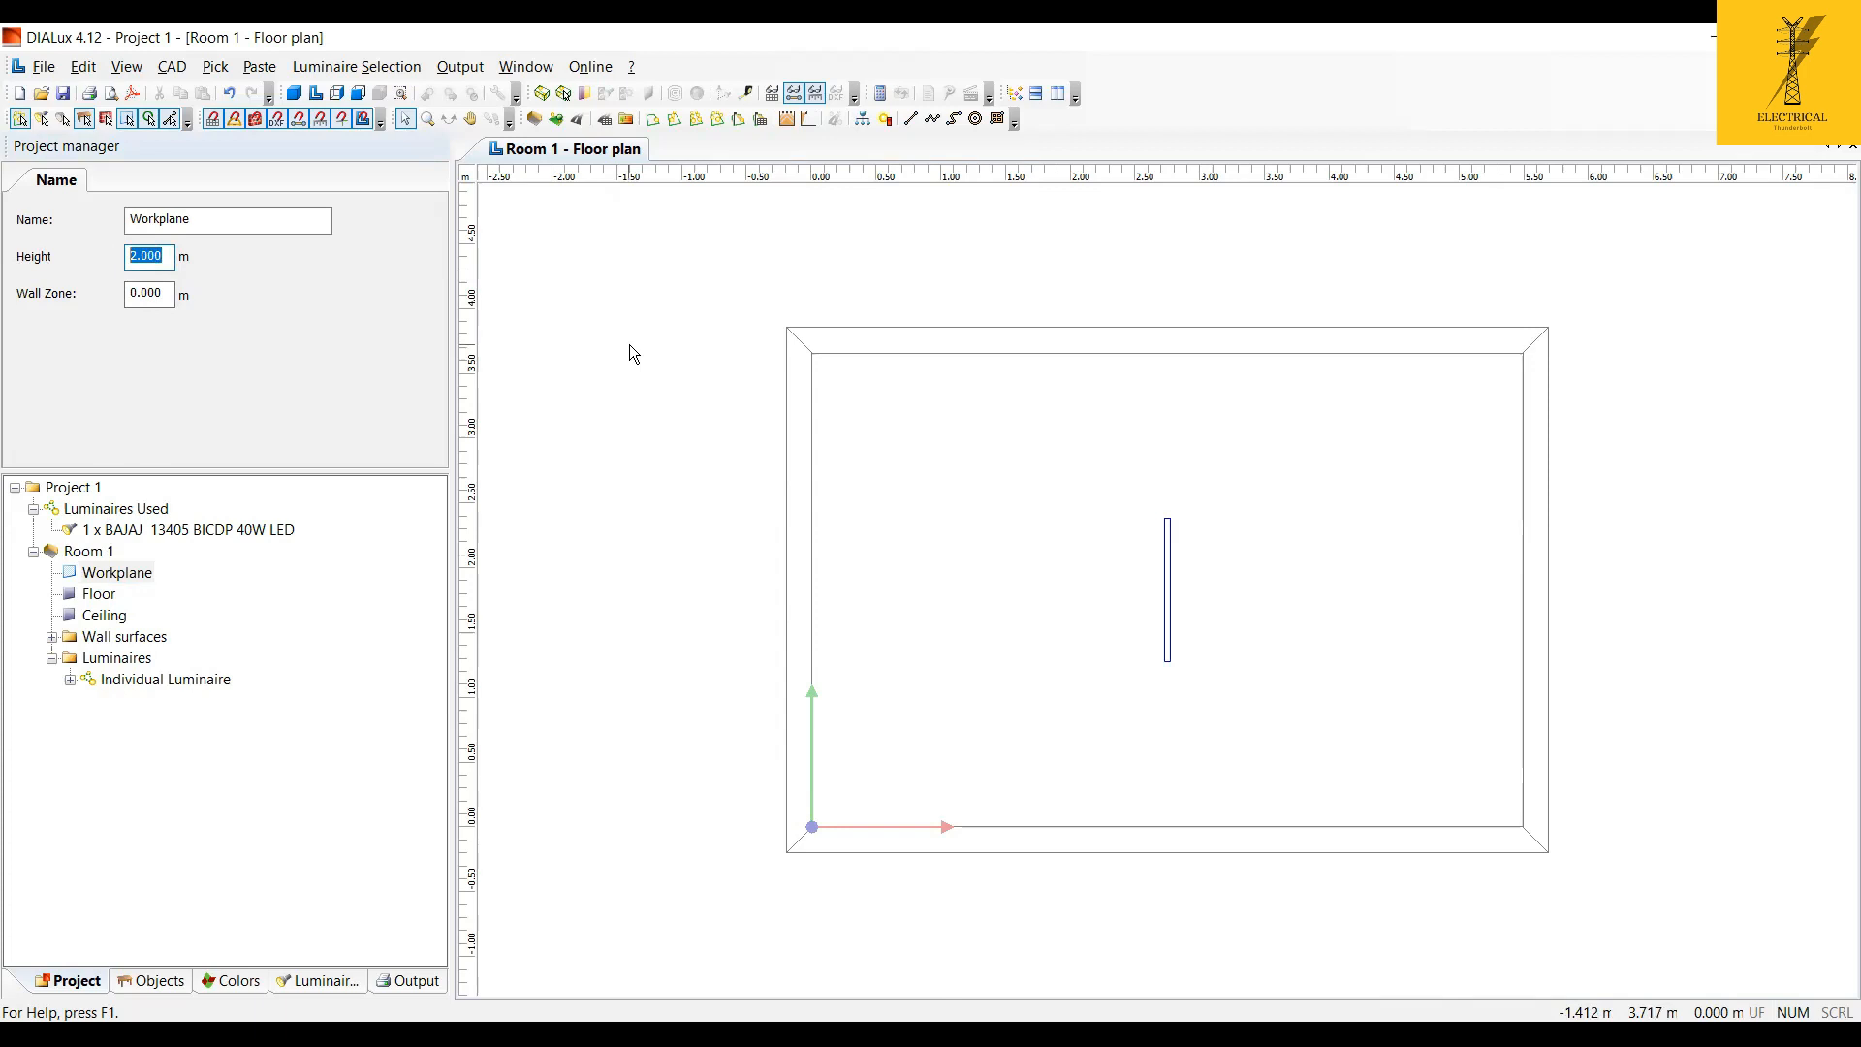
Examine the properties of Room 1's floor, ceiling, Walls 1 to 4 and its individual luminaire.
left_click(97, 595)
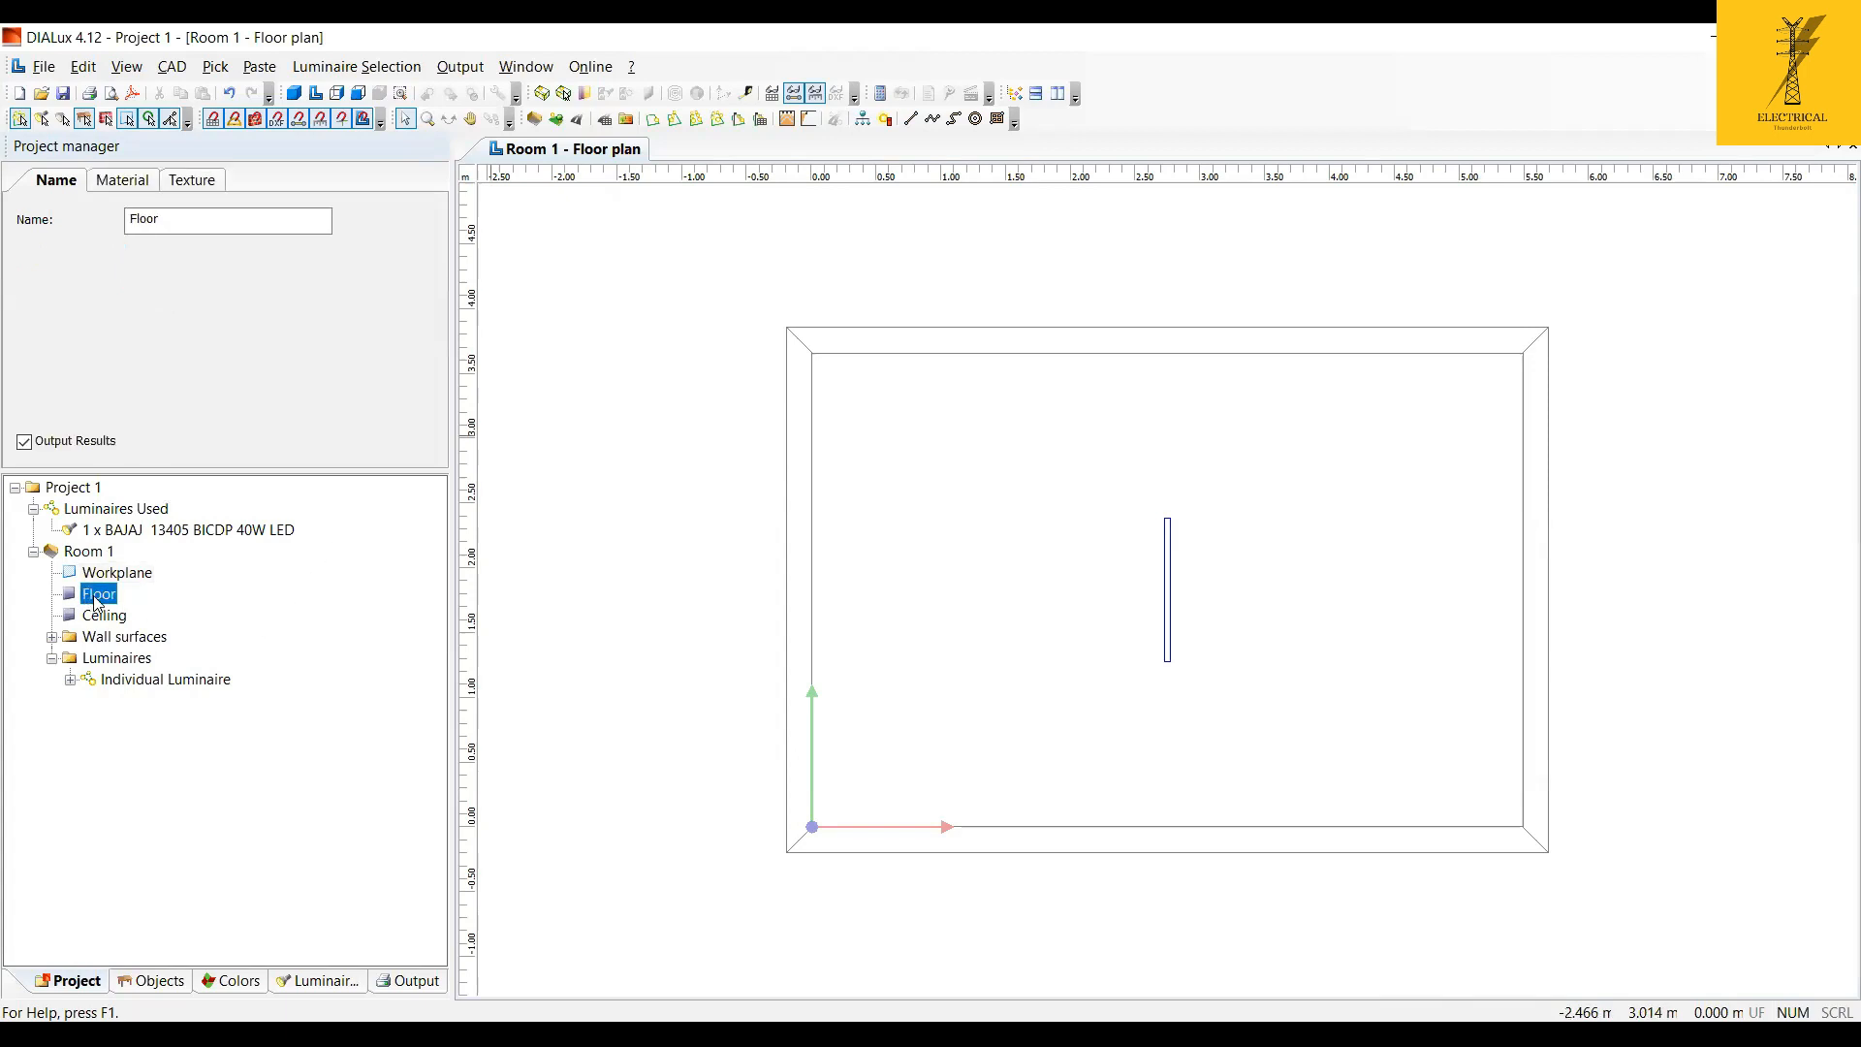
left_click(102, 616)
left_click(115, 636)
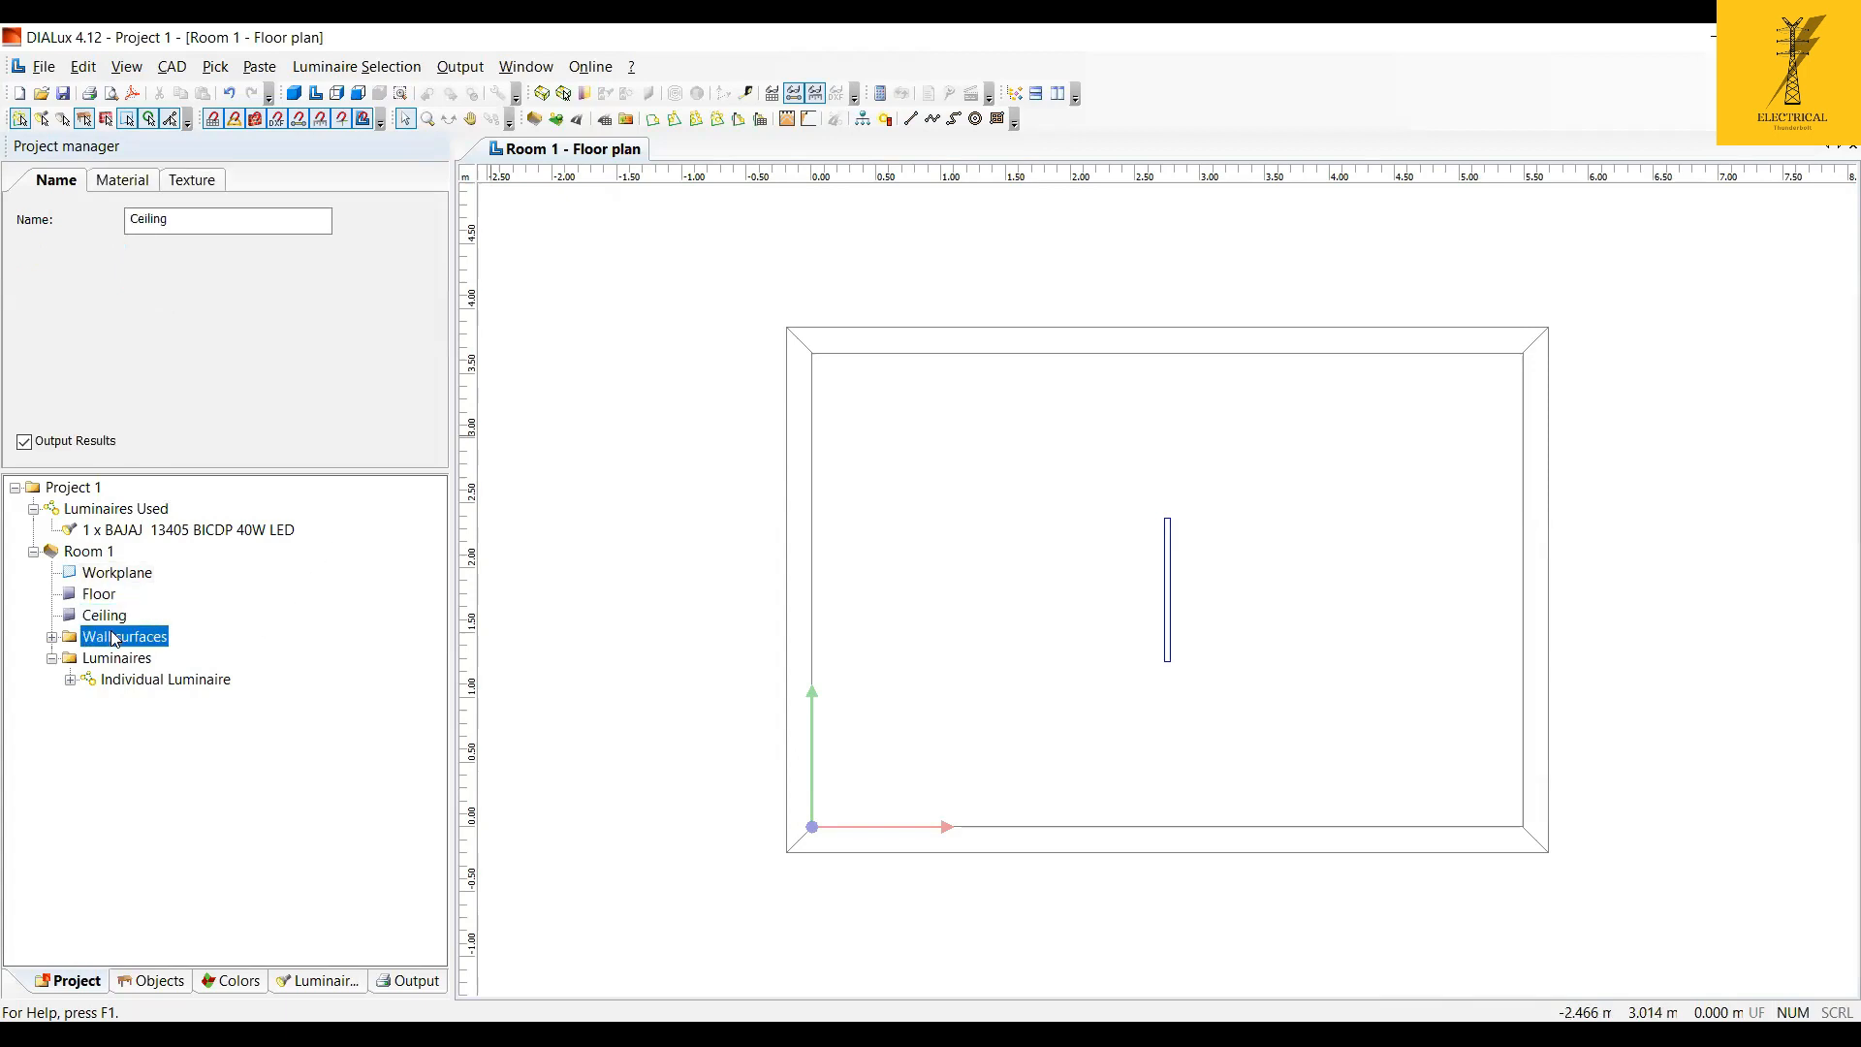
left_click(52, 637)
left_click(115, 658)
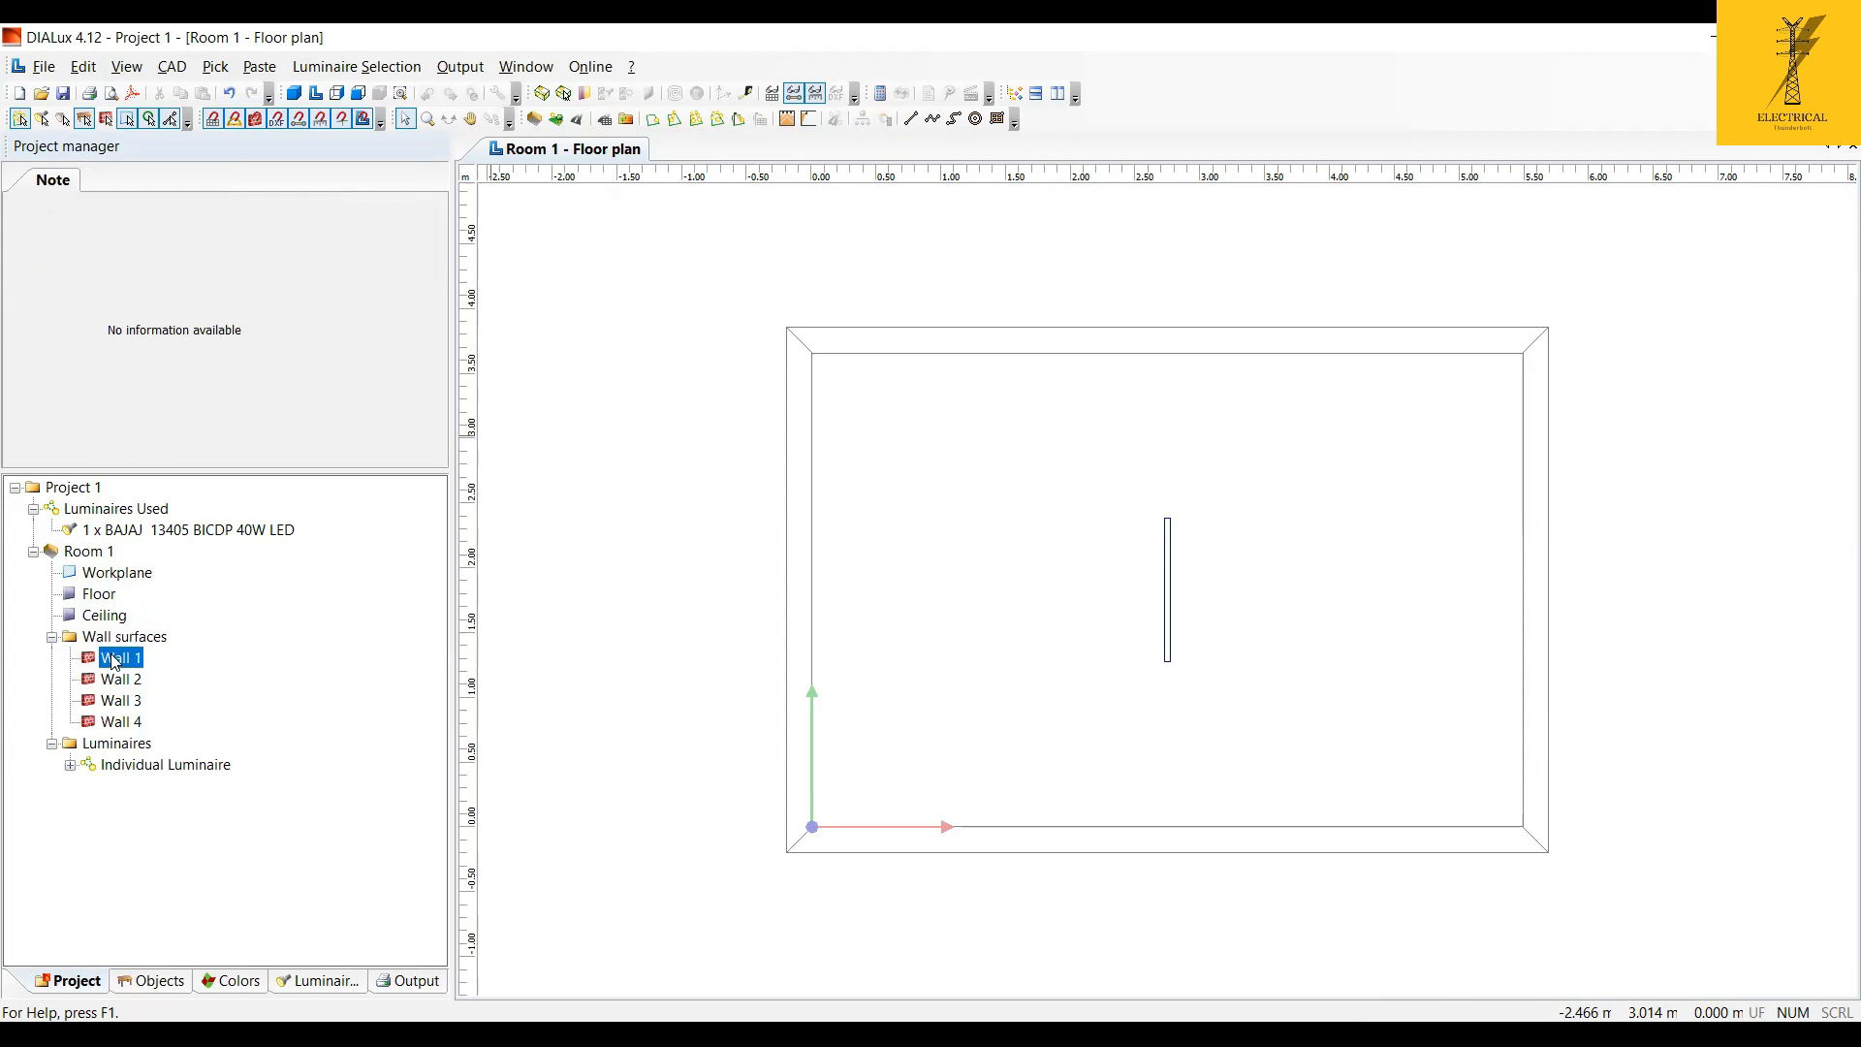
left_click(116, 680)
left_click(118, 700)
left_click(120, 722)
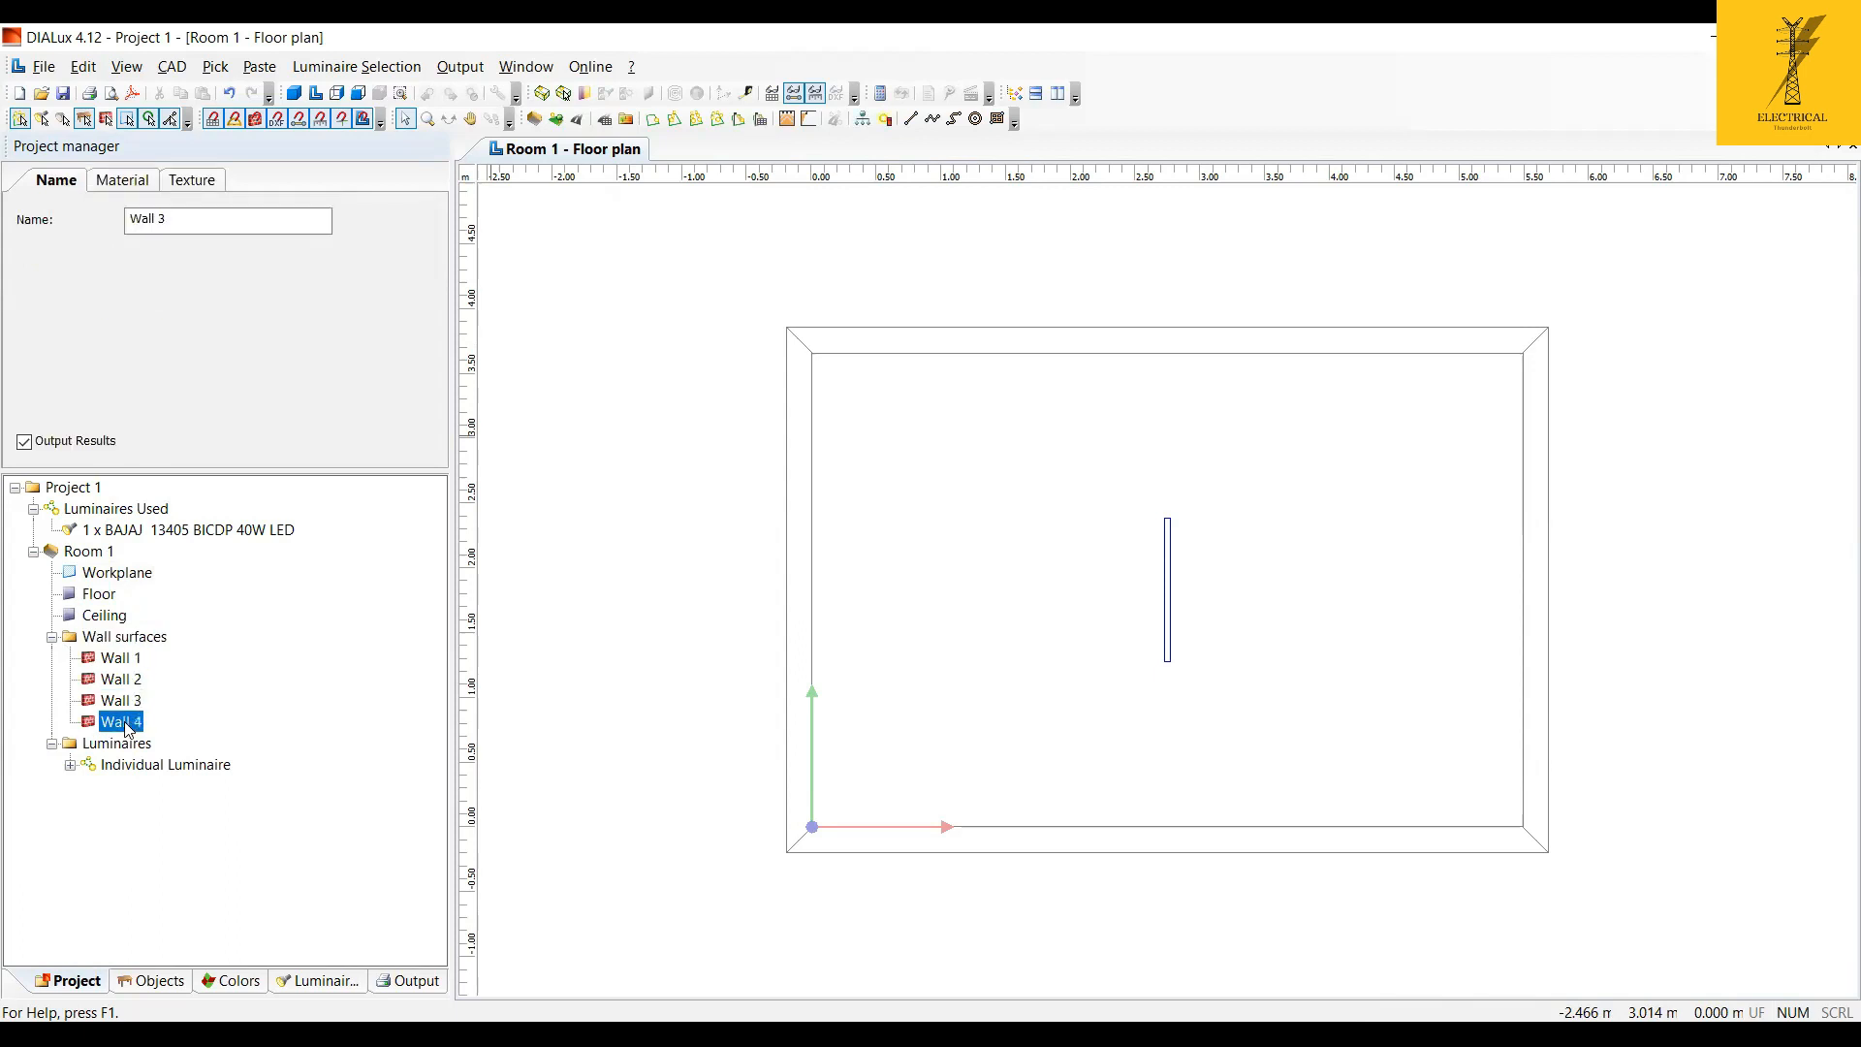
left_click(70, 770)
left_click(68, 766)
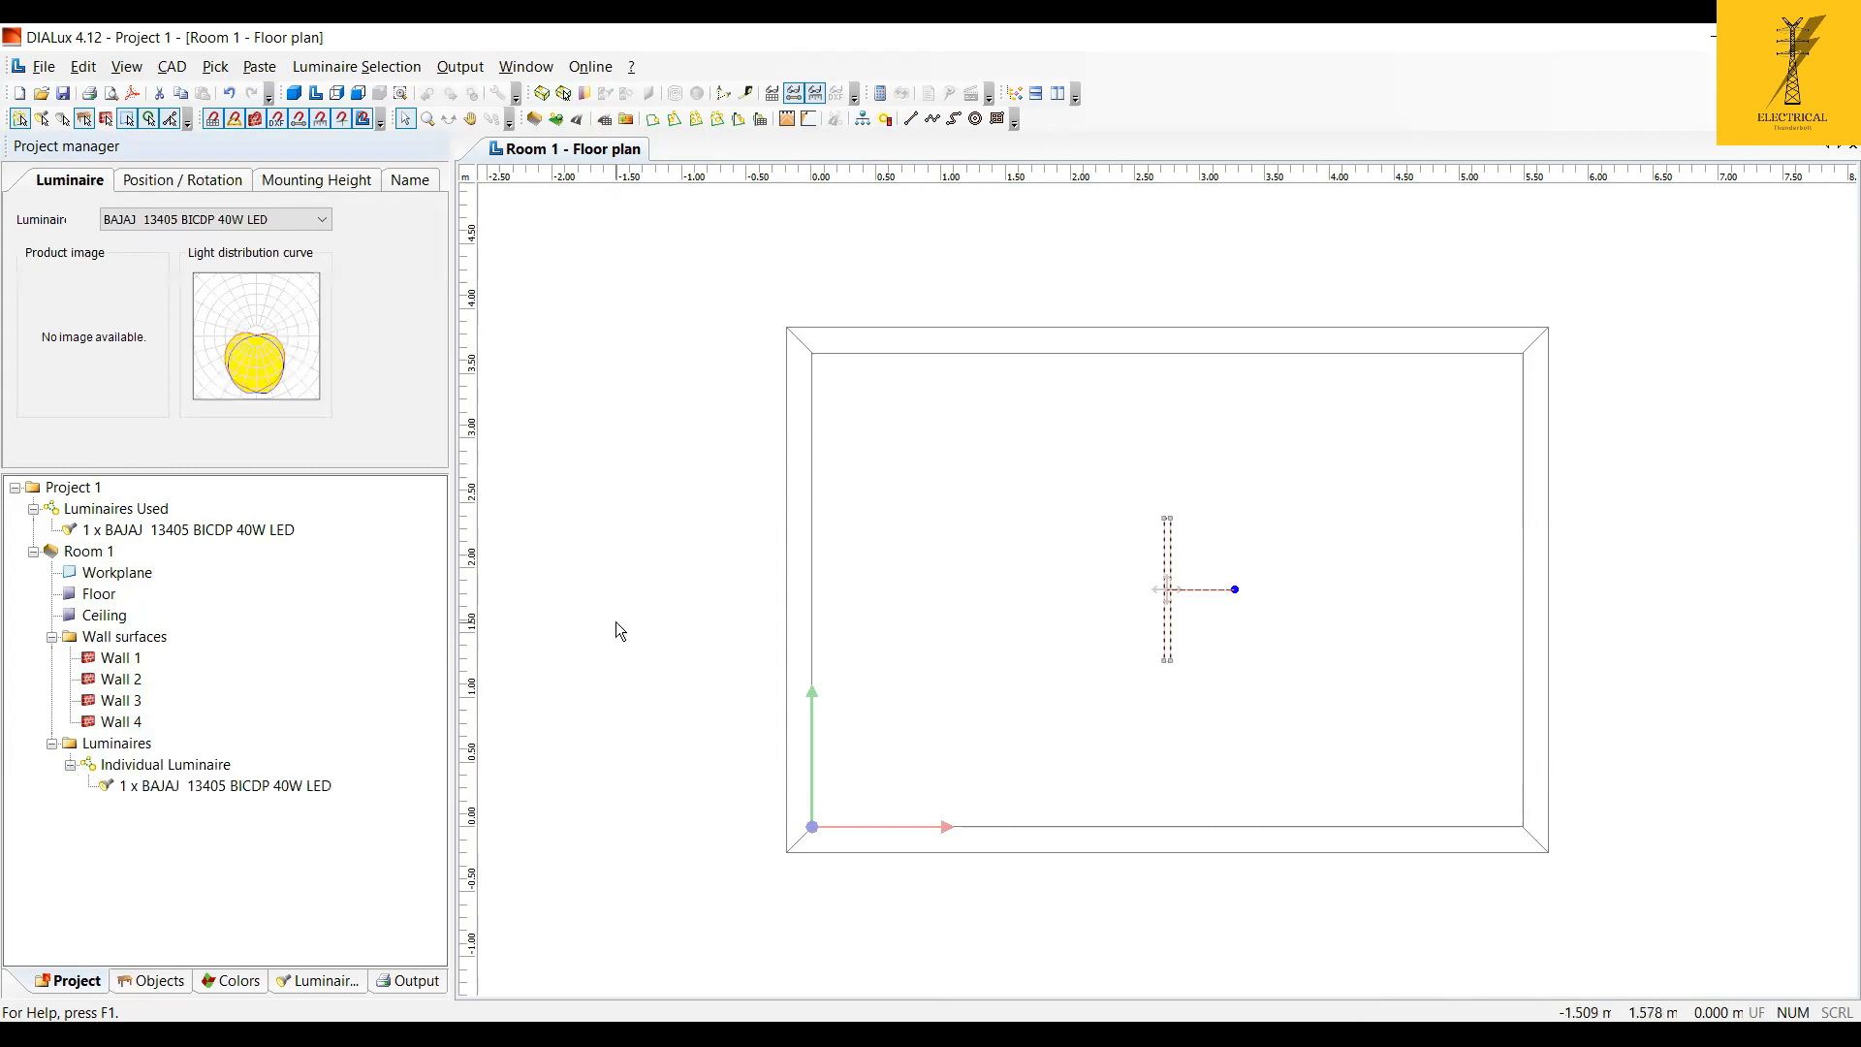